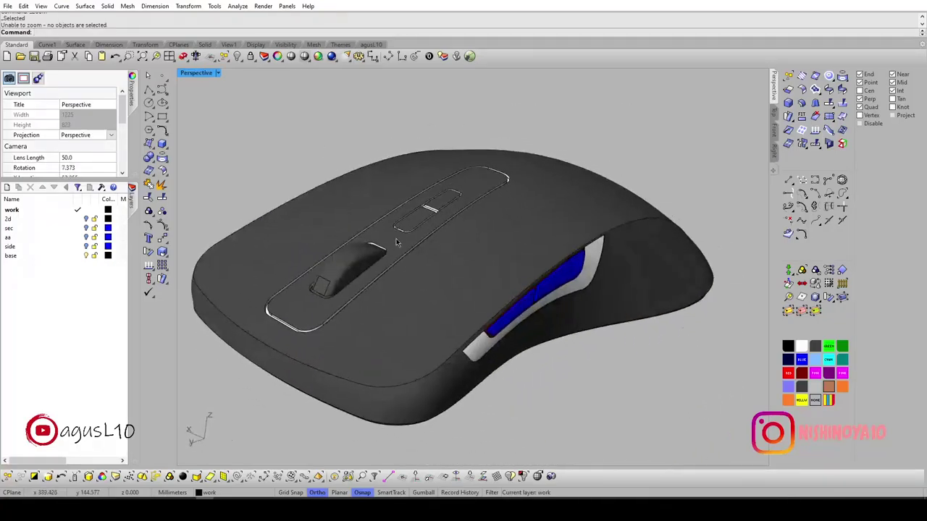
Orbit the shaded Perspective mouse model to inspect it from all sides.
{"action": "mouse_move", "coordinate": [506, 245]}
{"action": "right_mouse_down"}
{"action": "mouse_move", "coordinate": [581, 276]}
{"action": "mouse_move", "coordinate": [588, 269]}
{"action": "right_mouse_up"}
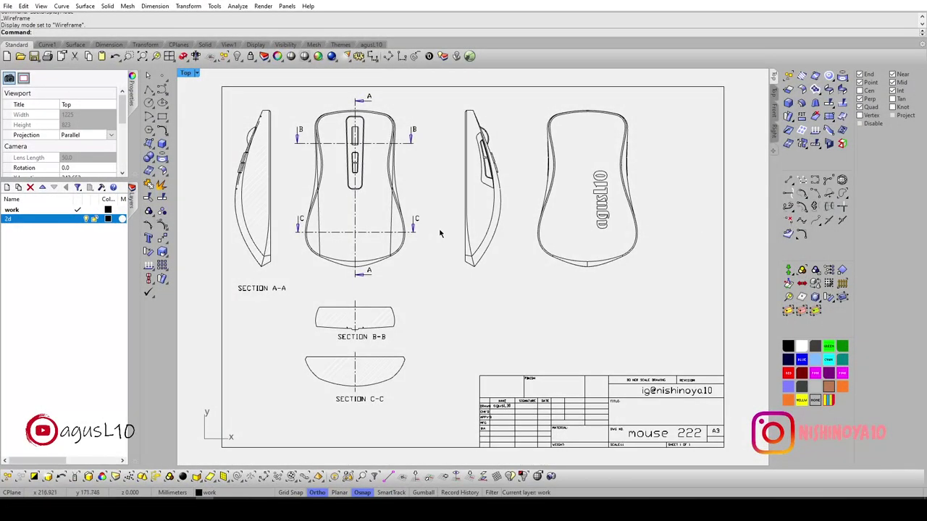
Zoom and pan across the sheet to inspect the mouse top view, side view and logo bottom view.
{"action": "scroll", "coordinate": [382, 229], "scroll_direction": "up", "scroll_amount": 4}
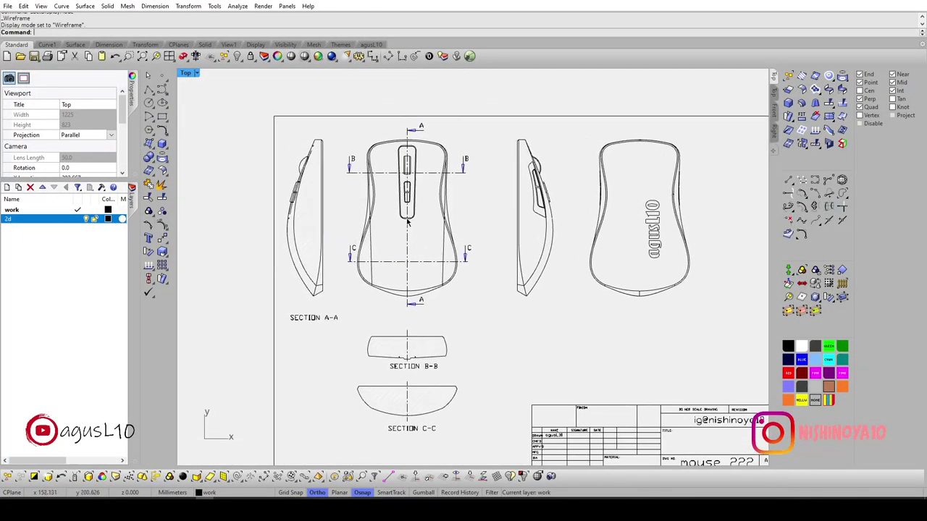
{"action": "scroll", "coordinate": [696, 249], "scroll_direction": "up", "scroll_amount": 5}
{"action": "scroll", "coordinate": [479, 182], "scroll_direction": "down", "scroll_amount": 4}
{"action": "right_click_drag", "start_coordinate": [480, 182], "coordinate": [710, 184]}
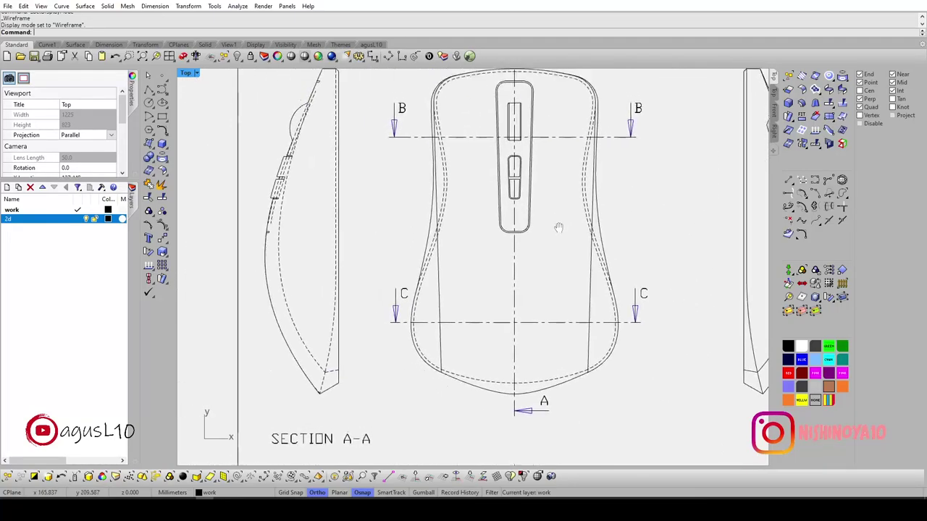
{"action": "scroll", "coordinate": [543, 187], "scroll_direction": "up", "scroll_amount": 3}
{"action": "scroll", "coordinate": [543, 187], "scroll_direction": "down", "scroll_amount": 4}
{"action": "scroll", "coordinate": [507, 176], "scroll_direction": "up", "scroll_amount": 3}
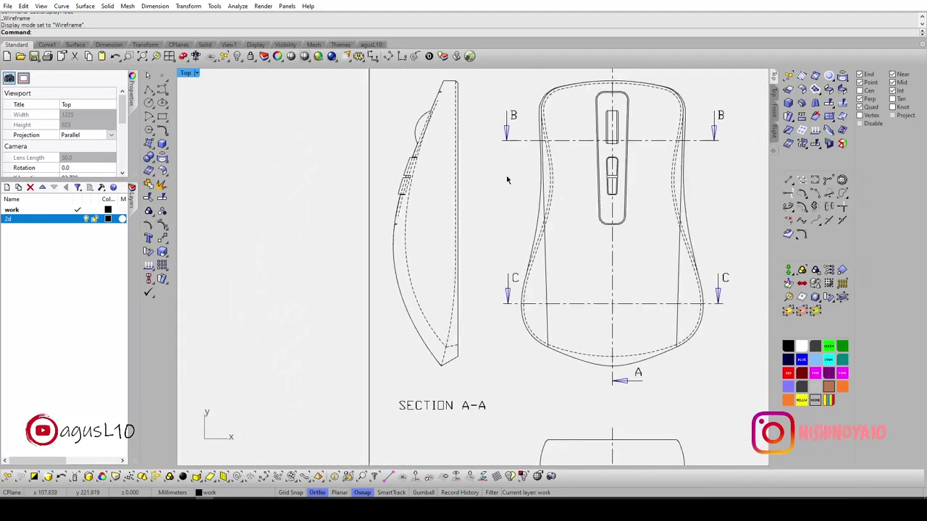
{"action": "scroll", "coordinate": [507, 176], "scroll_direction": "up", "scroll_amount": 1}
{"action": "right_click_drag", "start_coordinate": [507, 176], "coordinate": [335, 228]}
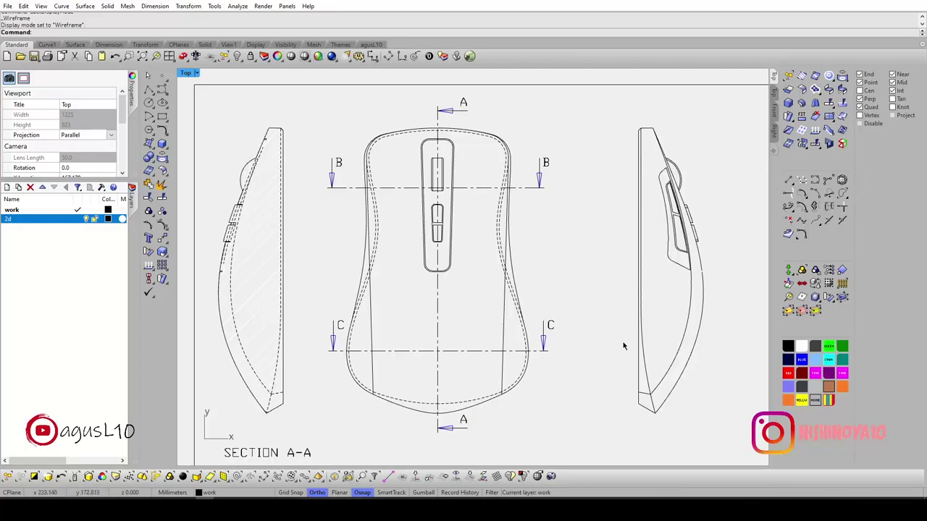
{"action": "right_click_drag", "start_coordinate": [622, 346], "coordinate": [364, 283]}
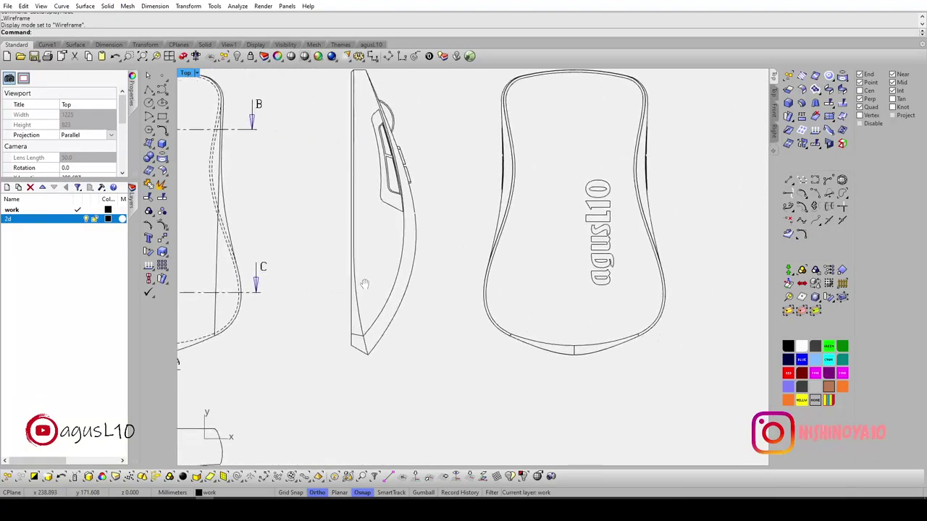
{"action": "scroll", "coordinate": [364, 284], "scroll_direction": "down", "scroll_amount": 3}
{"action": "scroll", "coordinate": [432, 301], "scroll_direction": "up", "scroll_amount": 2}
{"action": "scroll", "coordinate": [432, 301], "scroll_direction": "up", "scroll_amount": 3}
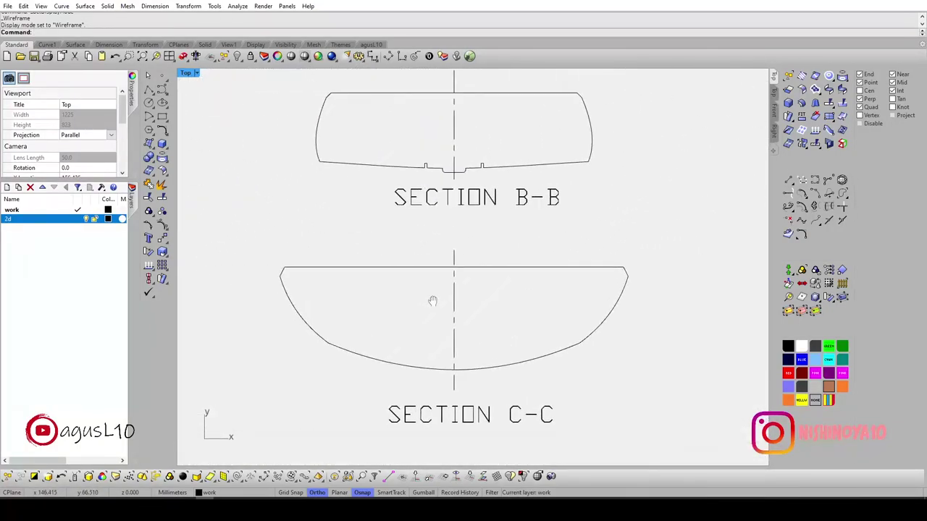
{"action": "scroll", "coordinate": [432, 301], "scroll_direction": "down", "scroll_amount": 1}
Pan to section A-A and the title block, zooming in on its drawing number and upper rows.
{"action": "mouse_move", "coordinate": [420, 181]}
{"action": "right_mouse_down"}
{"action": "mouse_move", "coordinate": [569, 315]}
{"action": "mouse_move", "coordinate": [427, 230]}
{"action": "right_mouse_up"}
{"action": "scroll", "coordinate": [569, 315], "scroll_direction": "down", "scroll_amount": 2}
{"action": "scroll", "coordinate": [427, 231], "scroll_direction": "up", "scroll_amount": 3}
{"action": "scroll", "coordinate": [427, 230], "scroll_direction": "up", "scroll_amount": 3}
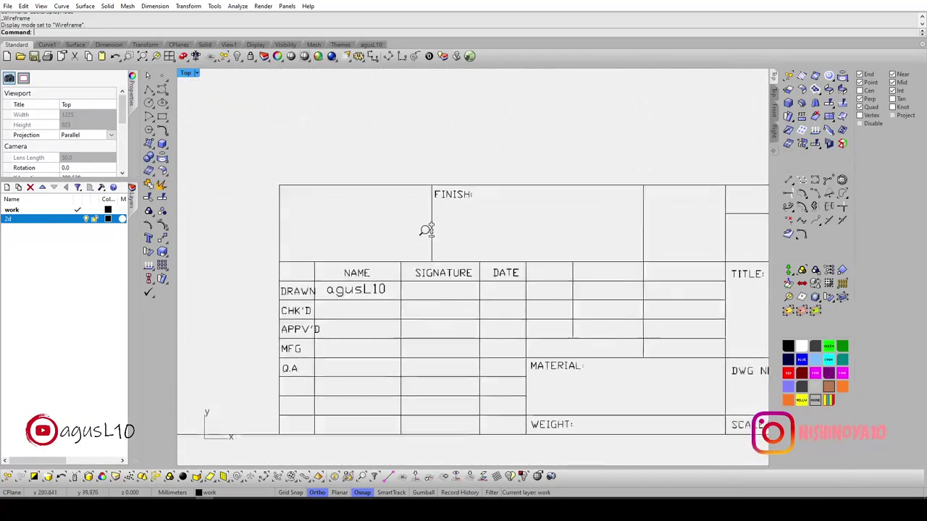
{"action": "scroll", "coordinate": [427, 230], "scroll_direction": "up", "scroll_amount": 1}
{"action": "right_click_drag", "start_coordinate": [459, 290], "coordinate": [522, 253]}
{"action": "right_click_drag", "start_coordinate": [706, 270], "coordinate": [466, 265]}
{"action": "scroll", "coordinate": [466, 265], "scroll_direction": "up", "scroll_amount": 1}
{"action": "scroll", "coordinate": [466, 265], "scroll_direction": "up", "scroll_amount": 1}
{"action": "right_click_drag", "start_coordinate": [635, 312], "coordinate": [541, 313]}
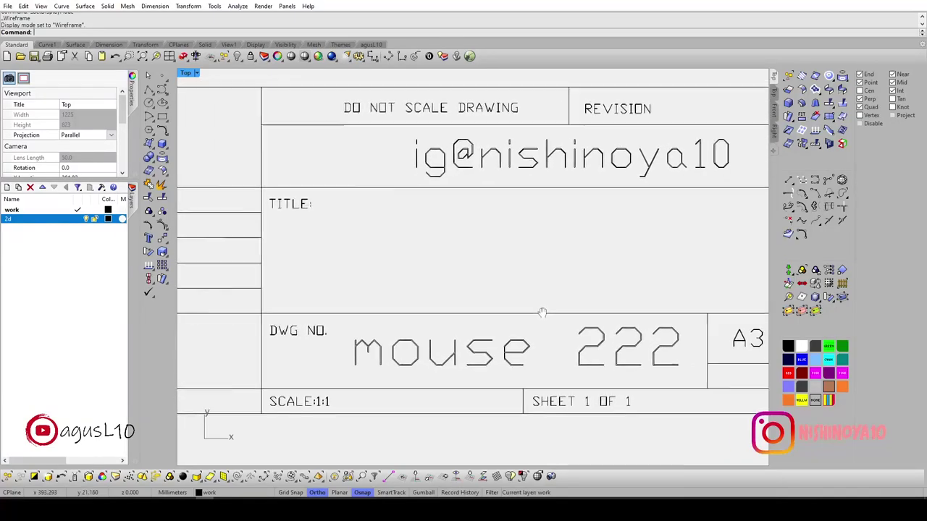
{"action": "scroll", "coordinate": [579, 217], "scroll_direction": "down", "scroll_amount": 1}
{"action": "right_click_drag", "start_coordinate": [579, 218], "coordinate": [558, 227]}
{"action": "scroll", "coordinate": [558, 228], "scroll_direction": "up", "scroll_amount": 3}
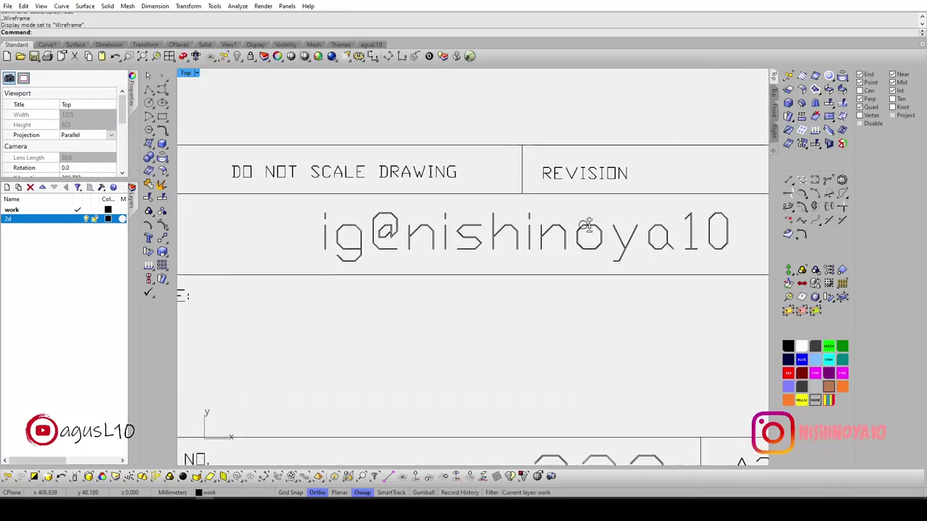
{"action": "scroll", "coordinate": [588, 226], "scroll_direction": "down", "scroll_amount": 8}
{"action": "scroll", "coordinate": [511, 239], "scroll_direction": "down", "scroll_amount": 2}
Switch the Top viewport to ReverseWireframe display and select the top-view curves.
{"action": "key", "text": "ctrl+alt+w"}
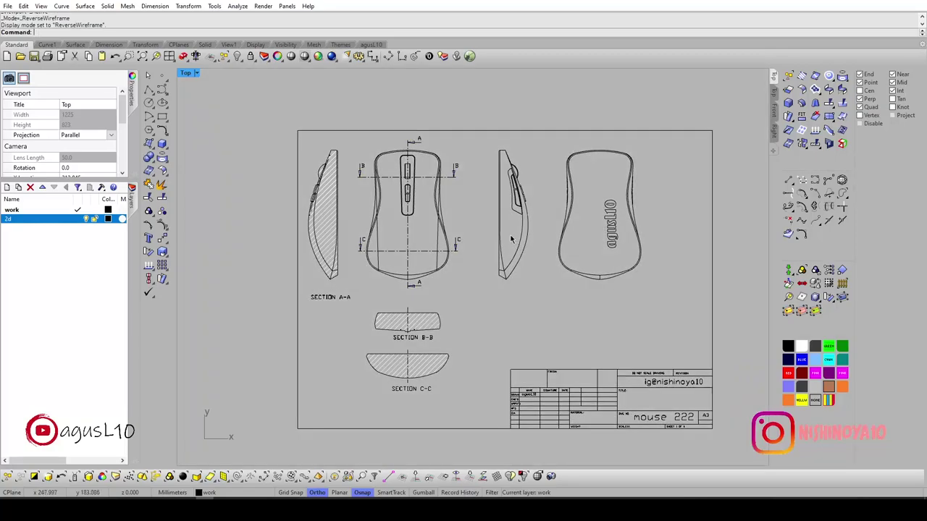
{"action": "scroll", "coordinate": [511, 239], "scroll_direction": "up", "scroll_amount": 1}
{"action": "scroll", "coordinate": [387, 223], "scroll_direction": "up", "scroll_amount": 1}
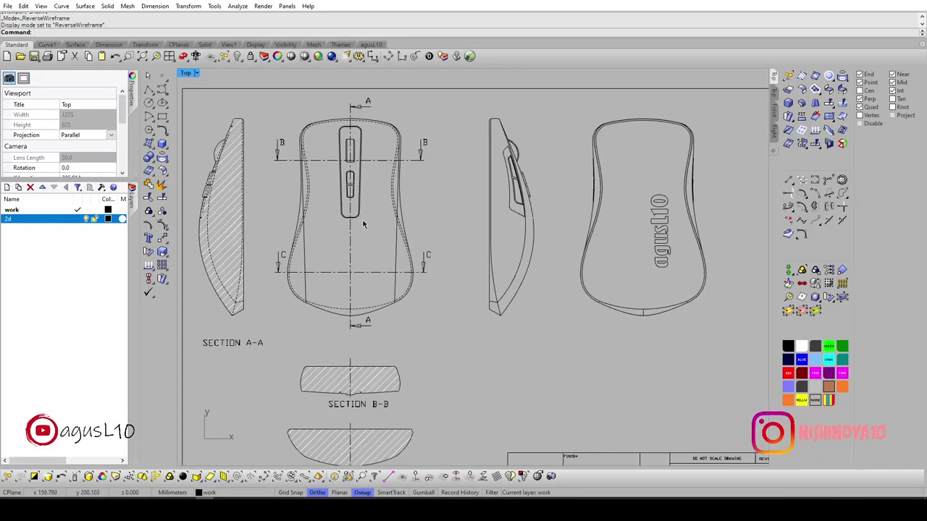
{"action": "right_click_drag", "start_coordinate": [391, 227], "coordinate": [411, 222]}
{"action": "left_click_drag", "start_coordinate": [457, 272], "coordinate": [367, 185]}
Clear the selection and create a new layer named sec.
{"action": "left_click", "coordinate": [430, 172]}
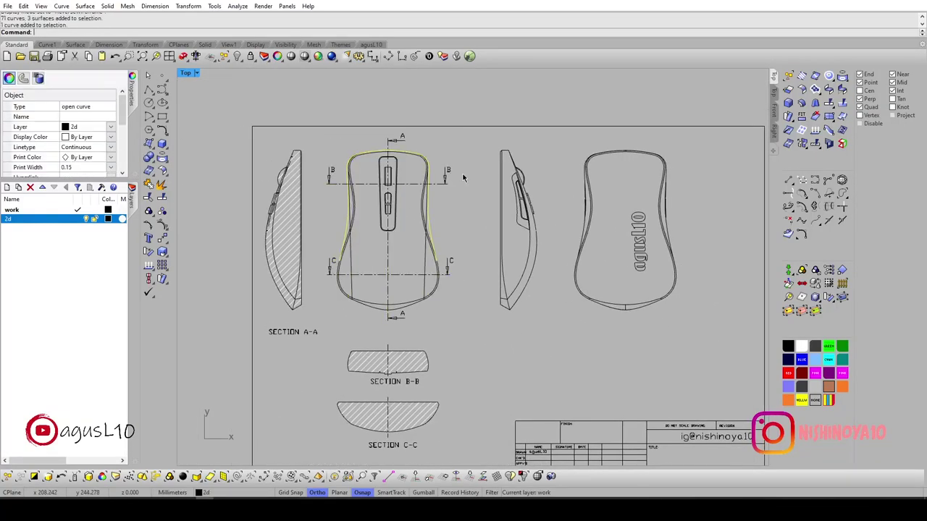
{"action": "key", "text": "Escape"}
{"action": "right_click", "coordinate": [40, 253]}
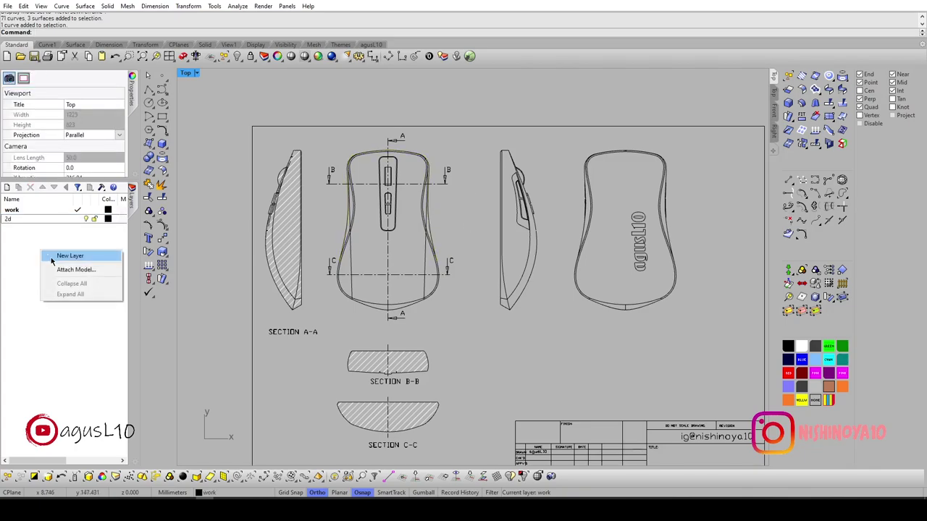
{"action": "left_click", "coordinate": [70, 256]}
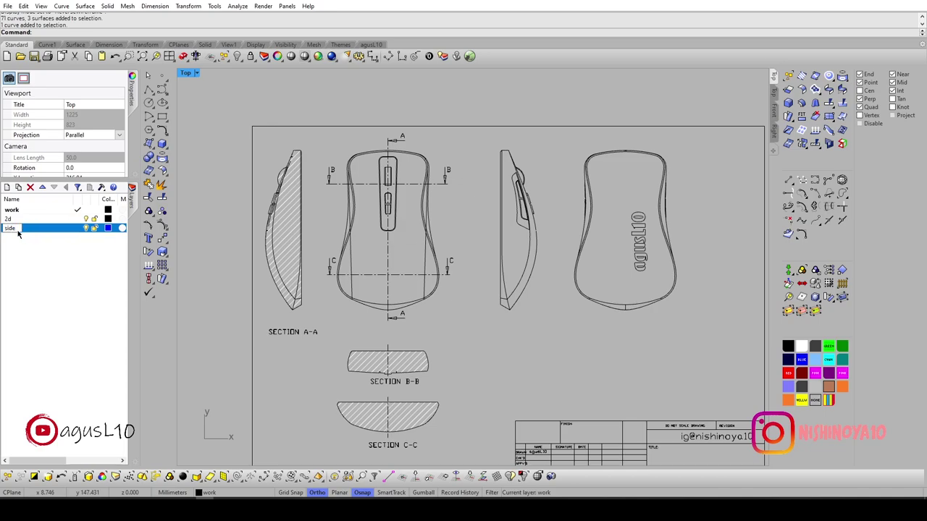
{"action": "type", "text": "c"}
{"action": "left_click", "coordinate": [43, 263]}
Window-select sections B-B and C-C together with their labels.
{"action": "right_click_drag", "start_coordinate": [446, 391], "coordinate": [445, 386]}
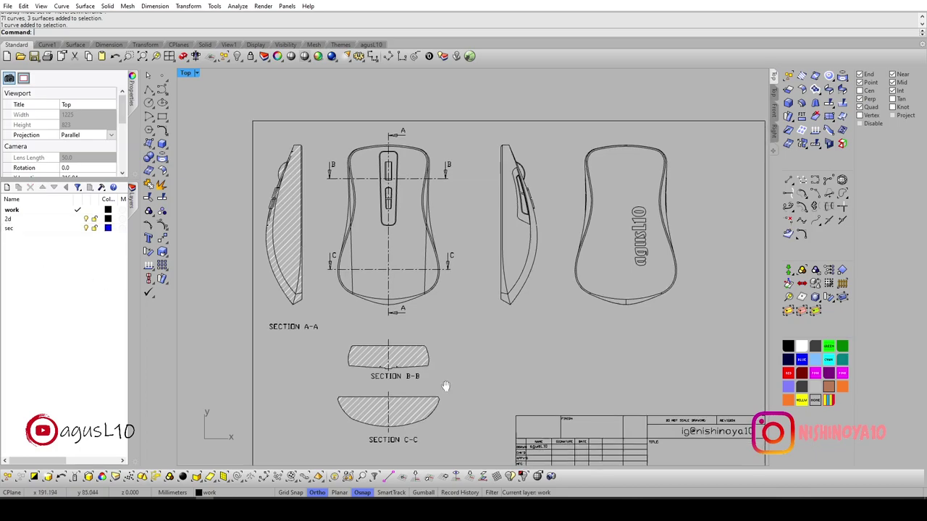
{"action": "scroll", "coordinate": [446, 386], "scroll_direction": "up", "scroll_amount": 4}
{"action": "scroll", "coordinate": [469, 339], "scroll_direction": "down", "scroll_amount": 3}
{"action": "left_click_drag", "start_coordinate": [395, 299], "coordinate": [428, 275]}
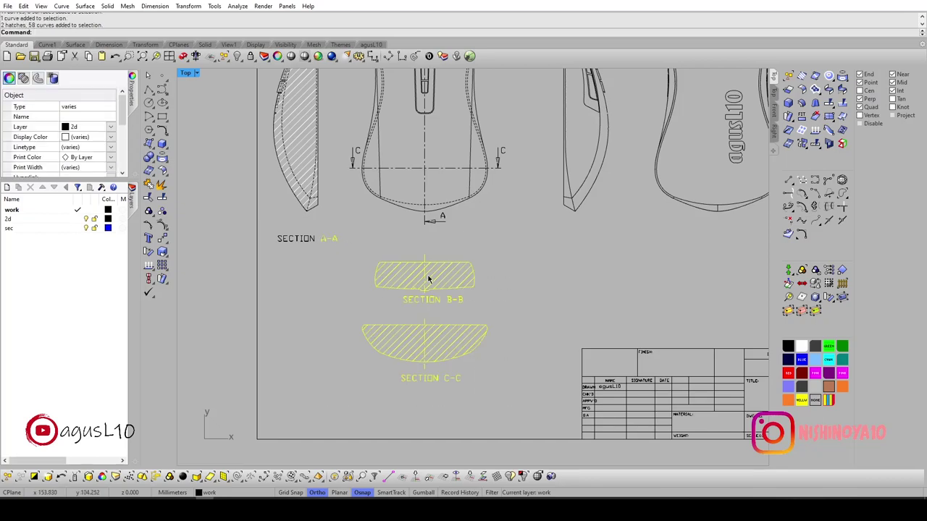
{"action": "scroll", "coordinate": [437, 272], "scroll_direction": "up", "scroll_amount": 2}
{"action": "key", "text": "Escape"}
{"action": "mouse_move", "coordinate": [337, 210]}
{"action": "left_mouse_down"}
{"action": "mouse_move", "coordinate": [554, 375]}
{"action": "mouse_move", "coordinate": [558, 410]}
{"action": "left_mouse_up"}
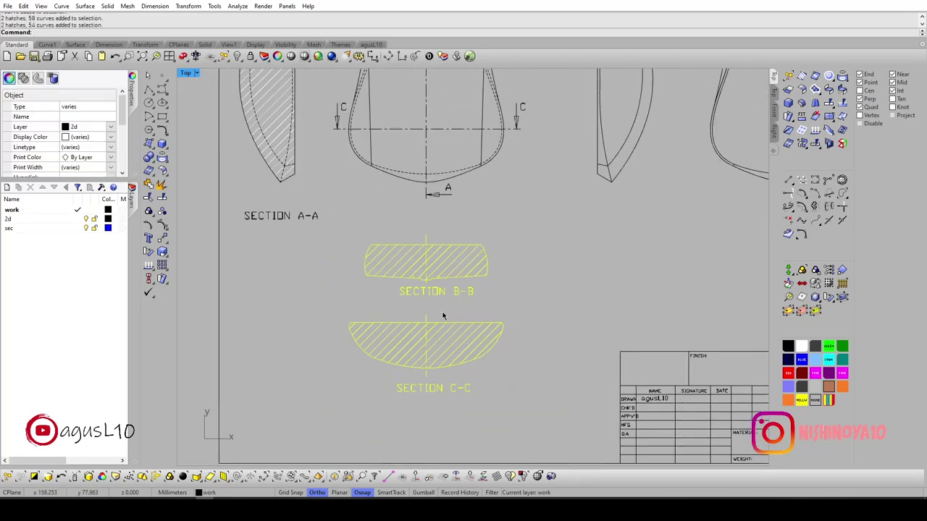
Copy the selected sections onto layer sec and hide the 2d layer.
{"action": "right_click", "coordinate": [14, 229]}
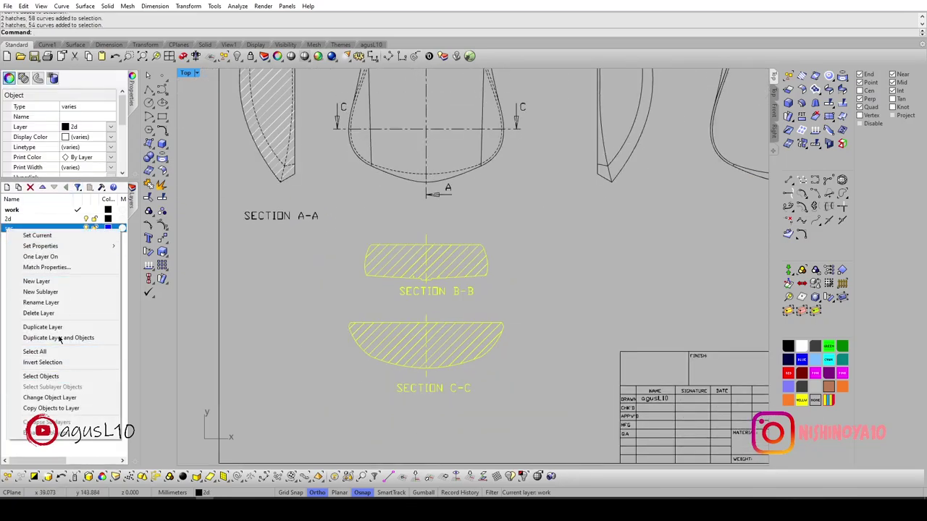
{"action": "left_click", "coordinate": [54, 408]}
{"action": "left_click", "coordinate": [85, 219]}
Hide the sec layer and show the 2d drawing layer again.
{"action": "scroll", "coordinate": [423, 290], "scroll_direction": "down", "scroll_amount": 3}
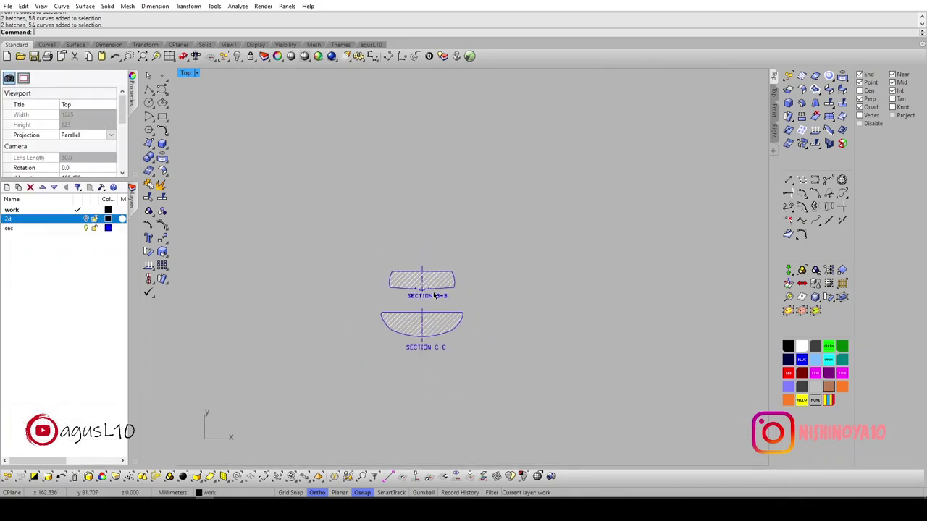
{"action": "scroll", "coordinate": [435, 304], "scroll_direction": "up", "scroll_amount": 4}
{"action": "scroll", "coordinate": [378, 284], "scroll_direction": "down", "scroll_amount": 1}
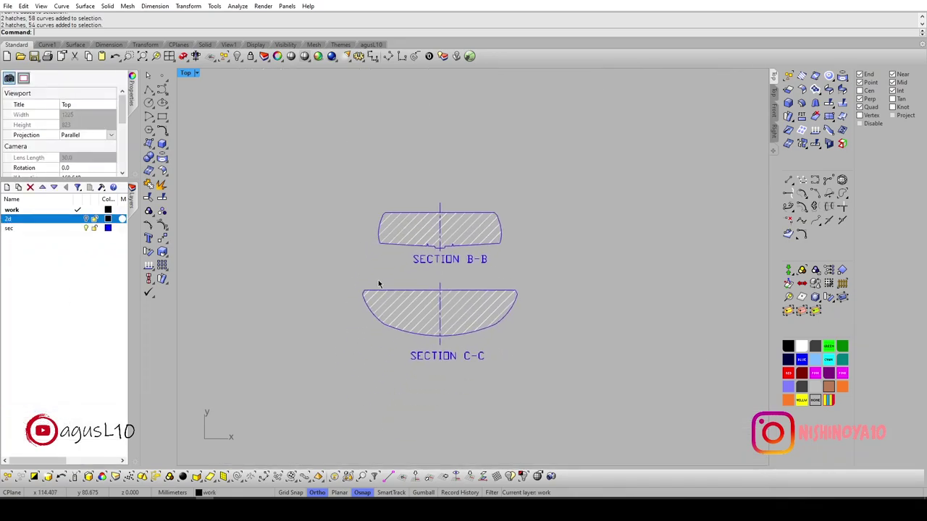
{"action": "left_click", "coordinate": [86, 228]}
{"action": "left_click", "coordinate": [85, 219]}
{"action": "scroll", "coordinate": [455, 318], "scroll_direction": "up", "scroll_amount": 3}
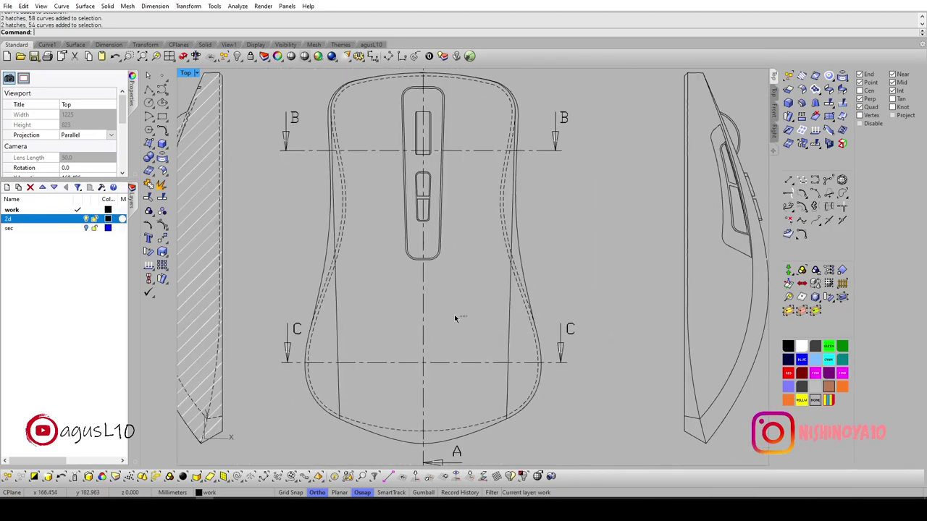
Select the B-B and C-C cutting lines and run Section, leaving two points on the centre line.
{"action": "left_click", "coordinate": [423, 320]}
{"action": "scroll", "coordinate": [418, 324], "scroll_direction": "down", "scroll_amount": 2}
{"action": "left_click", "coordinate": [459, 208]}
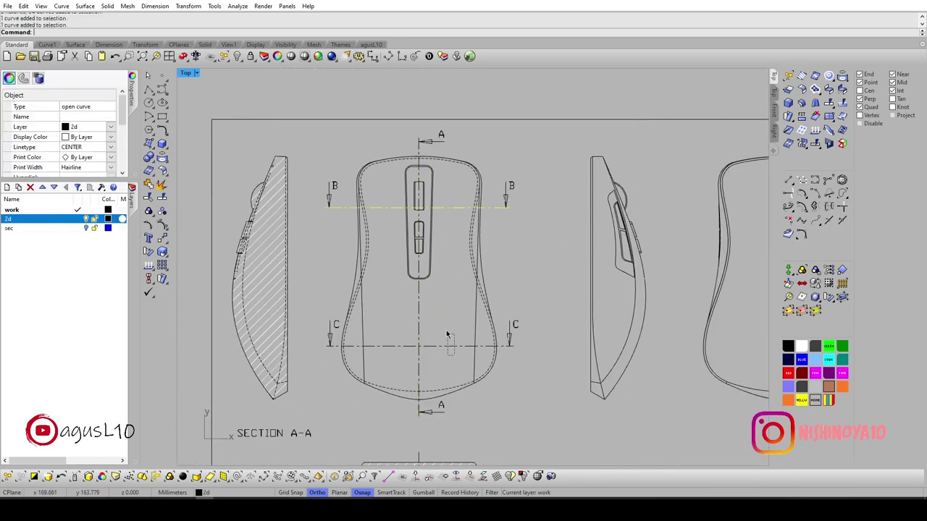
{"action": "left_click", "coordinate": [447, 345], "text": "shift"}
{"action": "right_click_drag", "start_coordinate": [457, 314], "coordinate": [487, 288]}
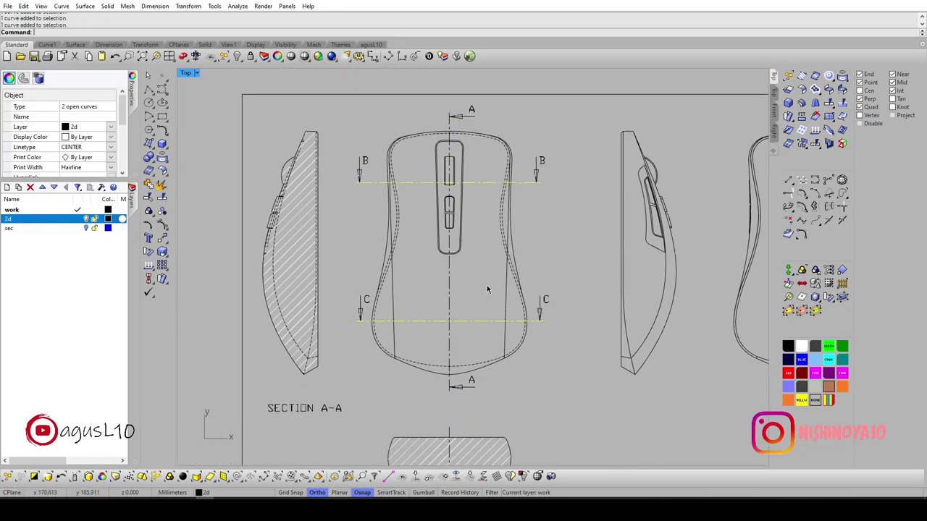
{"action": "left_click", "coordinate": [814, 77]}
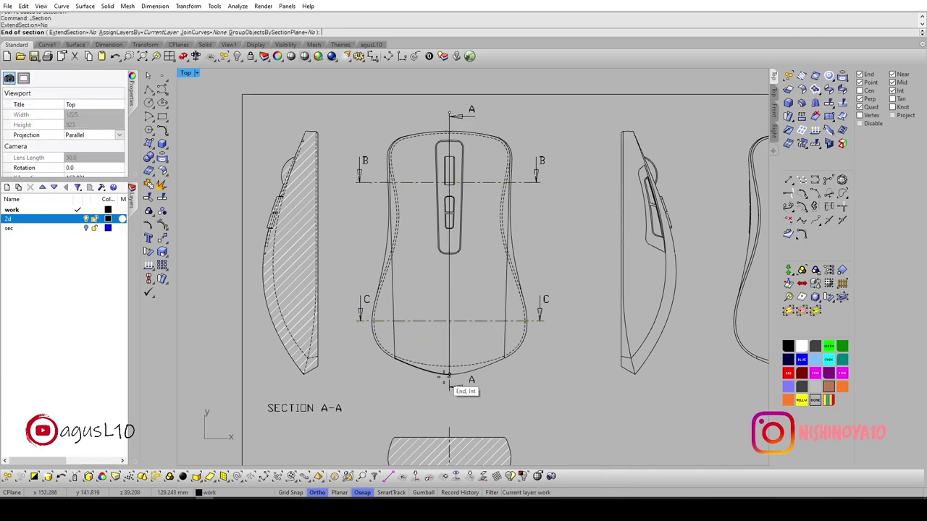
{"action": "key", "text": "Return"}
Hide 2d, make sec current, and window-select both hatched sections.
{"action": "left_click", "coordinate": [86, 218]}
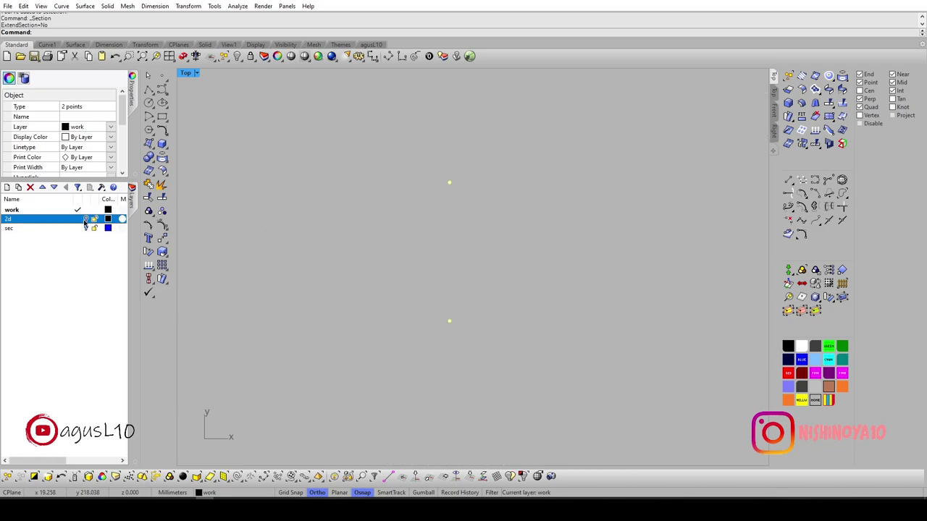
{"action": "left_click", "coordinate": [86, 228]}
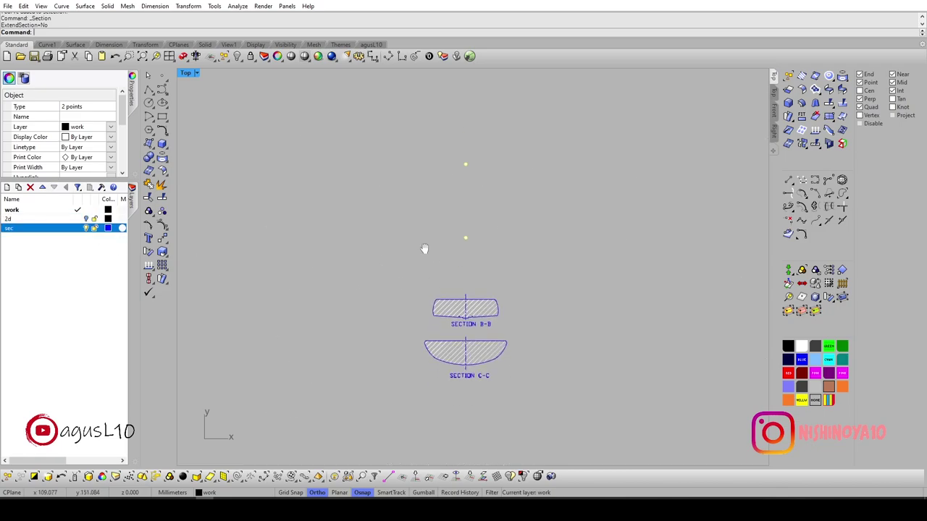
{"action": "scroll", "coordinate": [427, 257], "scroll_direction": "up", "scroll_amount": 2}
{"action": "scroll", "coordinate": [432, 269], "scroll_direction": "down", "scroll_amount": 2}
{"action": "left_click_drag", "start_coordinate": [349, 213], "coordinate": [617, 427]}
{"action": "scroll", "coordinate": [433, 283], "scroll_direction": "up", "scroll_amount": 3}
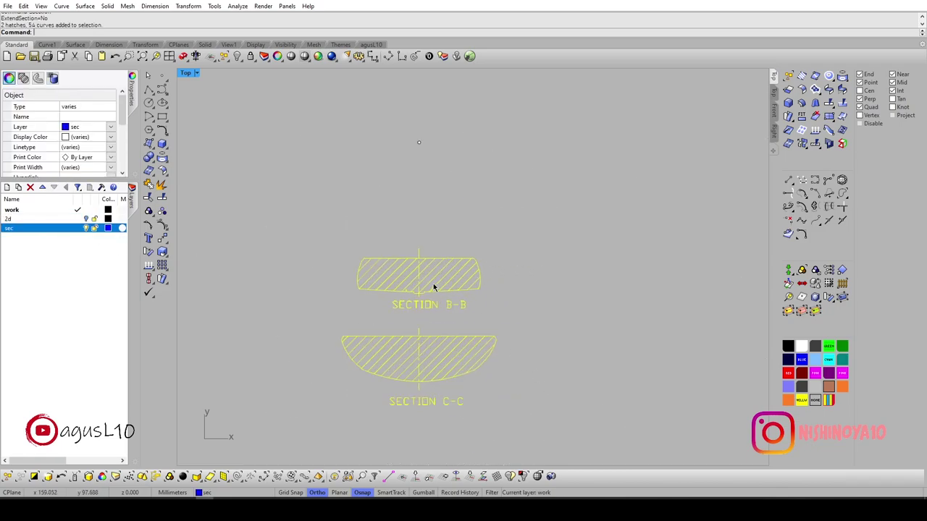
{"action": "scroll", "coordinate": [453, 263], "scroll_direction": "up", "scroll_amount": 1}
{"action": "scroll", "coordinate": [407, 241], "scroll_direction": "up", "scroll_amount": 1}
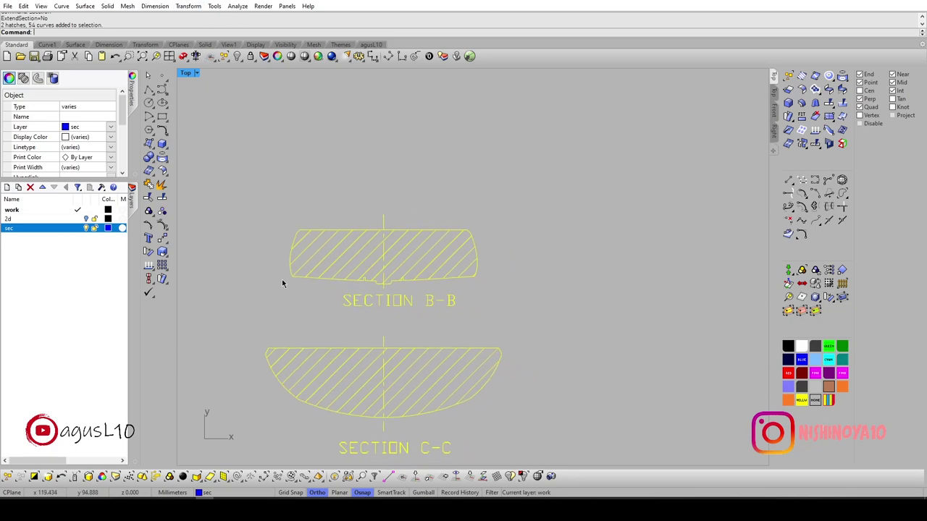
Rotate the sections 90° in 3D (rt), with the axis starting at B-B's top corner.
{"action": "type", "text": "rt"}
{"action": "key", "text": "Return"}
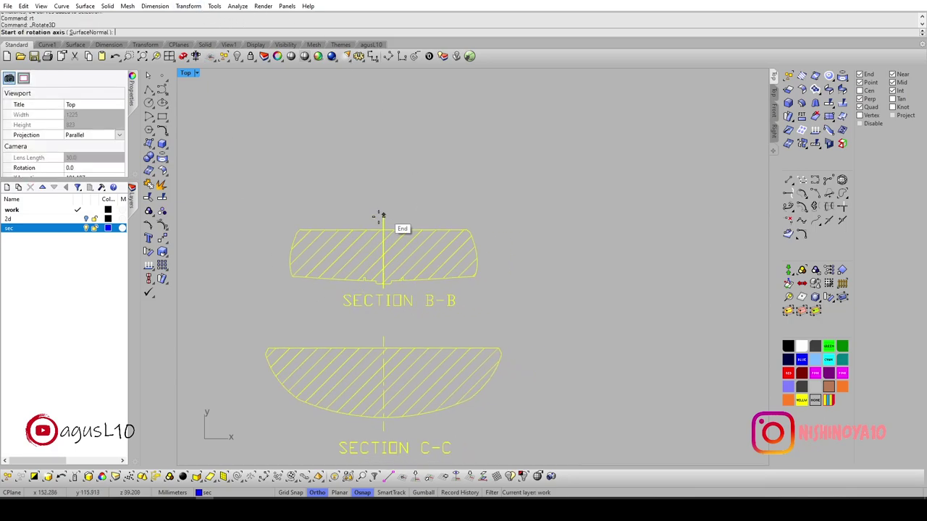
{"action": "left_click", "coordinate": [385, 215]}
{"action": "scroll", "coordinate": [384, 215], "scroll_direction": "down", "scroll_amount": 3}
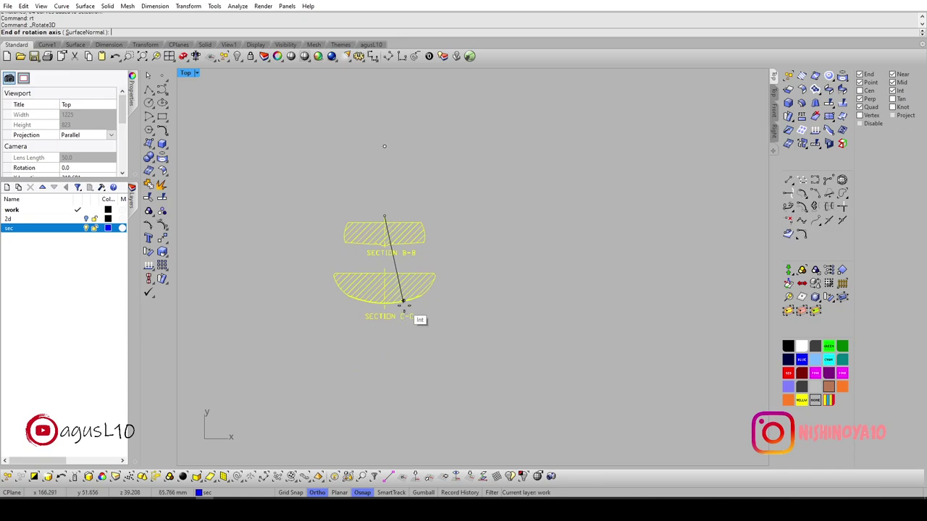
{"action": "scroll", "coordinate": [383, 219], "scroll_direction": "up", "scroll_amount": 3}
{"action": "key", "text": "Escape"}
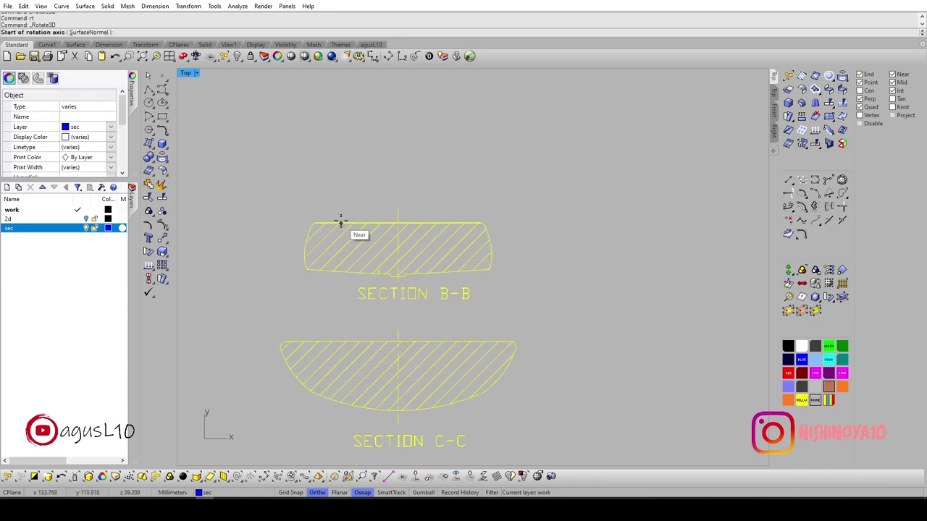
{"action": "left_click", "coordinate": [340, 221]}
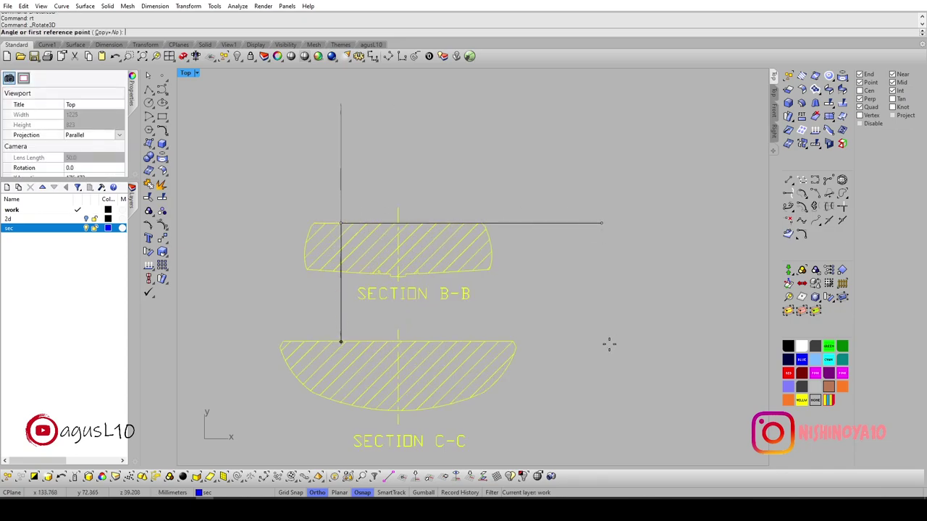
{"action": "type", "text": "90"}
{"action": "key", "text": "Return"}
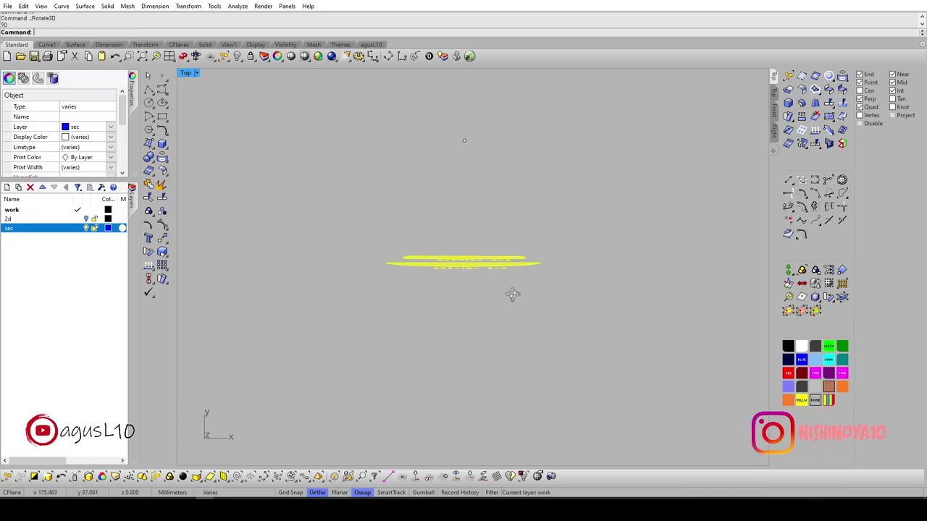
Frame the selected sections and rotate them again in 3D by -90°.
{"action": "scroll", "coordinate": [499, 282], "scroll_direction": "up", "scroll_amount": 2}
{"action": "scroll", "coordinate": [513, 284], "scroll_direction": "down", "scroll_amount": 2}
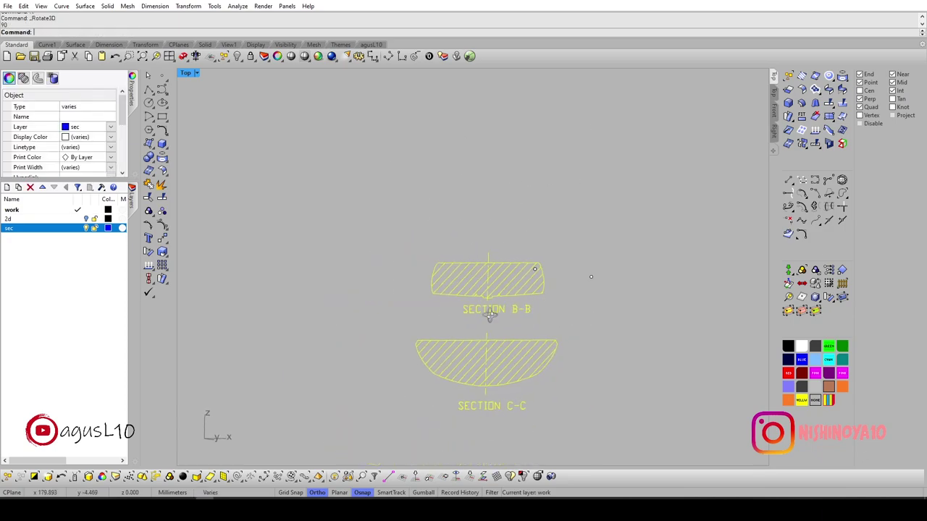
{"action": "scroll", "coordinate": [500, 341], "scroll_direction": "up", "scroll_amount": 2}
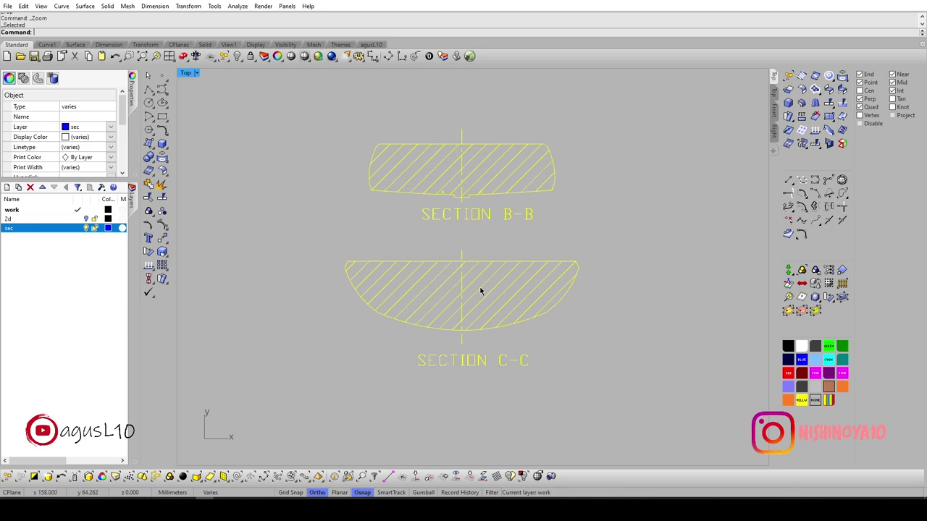
{"action": "scroll", "coordinate": [521, 344], "scroll_direction": "down", "scroll_amount": 3}
{"action": "key", "text": "ctrl+shift+e"}
{"action": "type", "text": "t"}
{"action": "key", "text": "Return"}
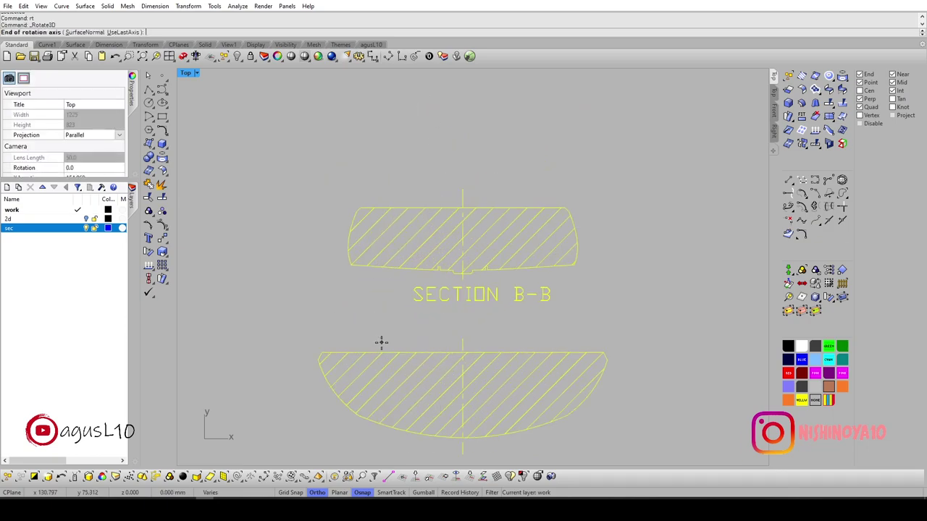
{"action": "scroll", "coordinate": [382, 348], "scroll_direction": "down", "scroll_amount": 1}
{"action": "scroll", "coordinate": [382, 349], "scroll_direction": "down", "scroll_amount": 1}
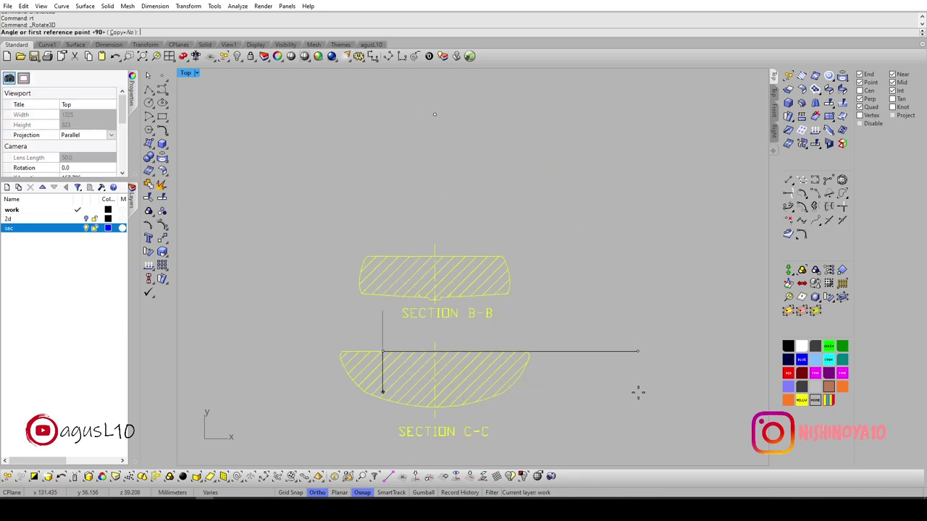
{"action": "type", "text": "-90"}
{"action": "key", "text": "Return"}
Check the upright sections against the 2d layer, hide it again, and select section C-C.
{"action": "mouse_move", "coordinate": [640, 394]}
{"action": "right_mouse_down", "text": "ctrl+shift"}
{"action": "mouse_move", "coordinate": [538, 265]}
{"action": "mouse_move", "coordinate": [500, 285]}
{"action": "mouse_move", "coordinate": [538, 145]}
{"action": "right_mouse_up", "text": "ctrl+shift"}
{"action": "left_click", "coordinate": [86, 219]}
{"action": "scroll", "coordinate": [538, 145], "scroll_direction": "up", "scroll_amount": 3}
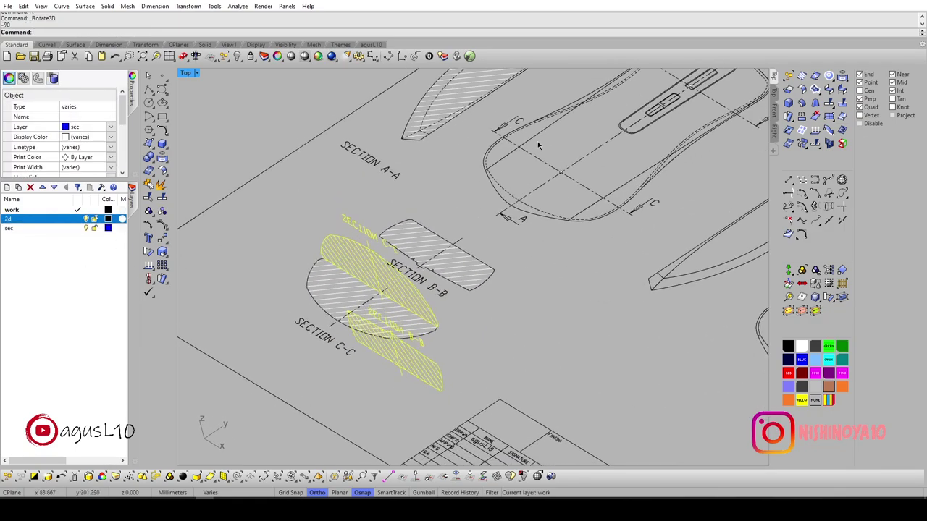
{"action": "right_click_drag", "start_coordinate": [427, 256], "coordinate": [424, 251], "text": "ctrl+shift"}
{"action": "left_click", "coordinate": [86, 219]}
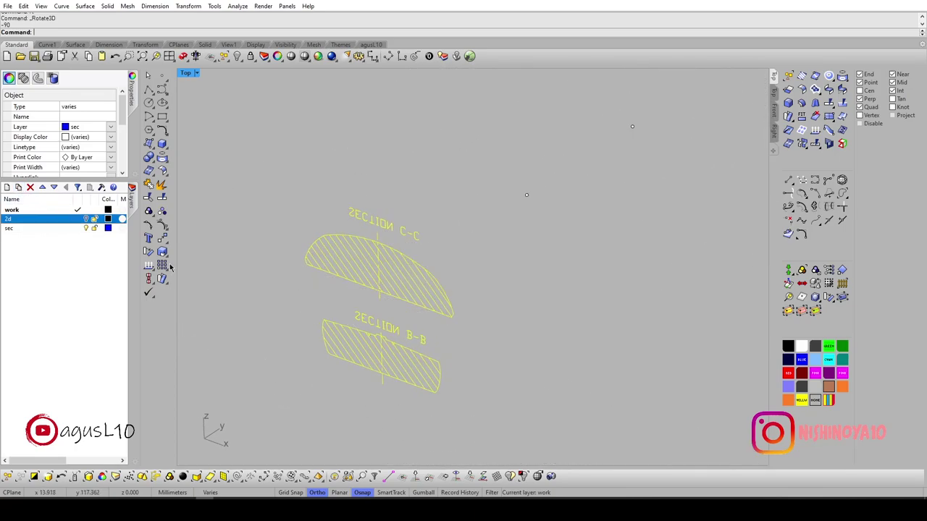
{"action": "mouse_move", "coordinate": [373, 289]}
{"action": "right_mouse_down", "text": "ctrl+shift"}
{"action": "mouse_move", "coordinate": [395, 321]}
{"action": "mouse_move", "coordinate": [502, 306]}
{"action": "right_mouse_up", "text": "ctrl+shift"}
{"action": "left_click_drag", "start_coordinate": [502, 306], "coordinate": [377, 239]}
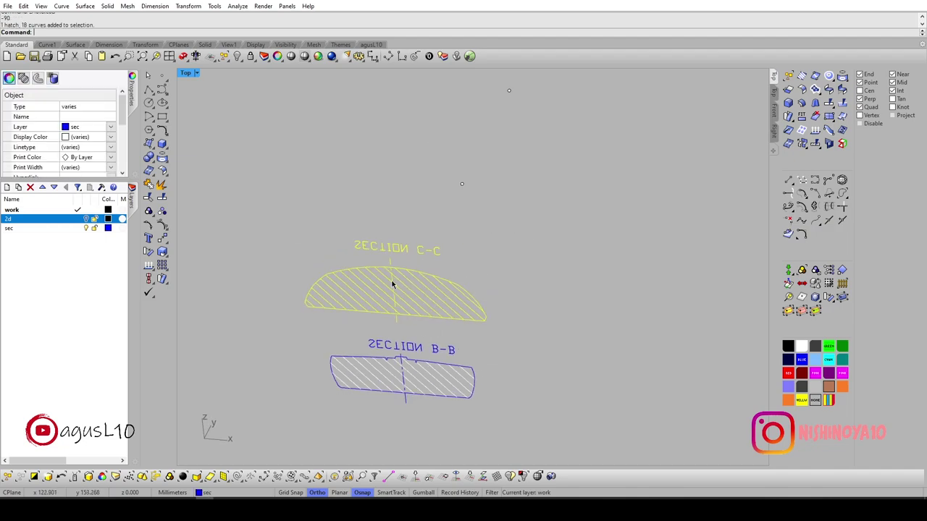
Move section C-C from its centre-line base onto its cutting-line point.
{"action": "scroll", "coordinate": [393, 283], "scroll_direction": "up", "scroll_amount": 3}
{"action": "scroll", "coordinate": [383, 283], "scroll_direction": "up", "scroll_amount": 3}
{"action": "left_click", "coordinate": [351, 346]}
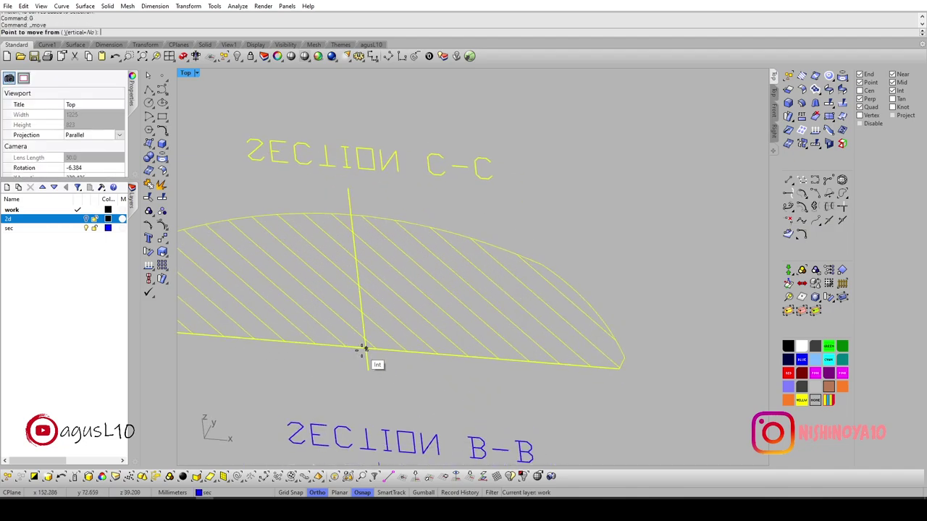
{"action": "scroll", "coordinate": [362, 352], "scroll_direction": "down", "scroll_amount": 3}
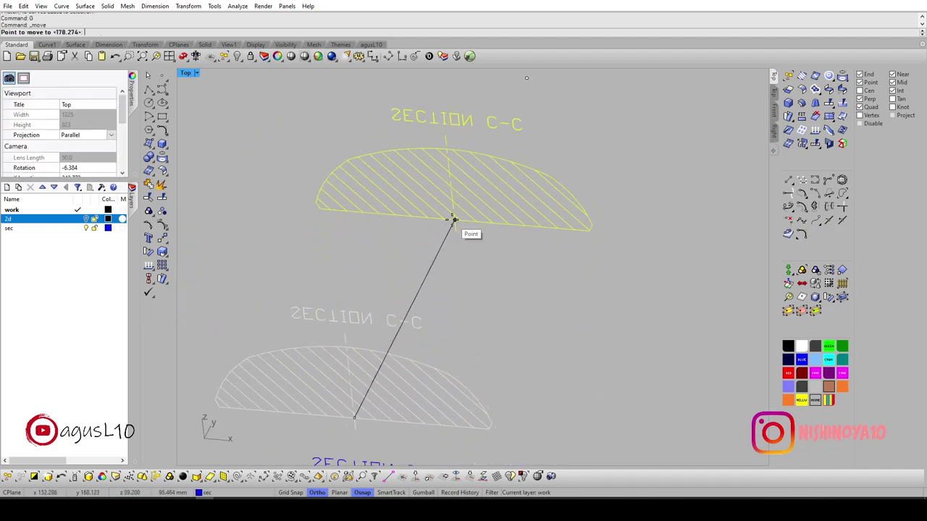
{"action": "left_click", "coordinate": [449, 228]}
{"action": "scroll", "coordinate": [414, 298], "scroll_direction": "down", "scroll_amount": 3}
Select section B-B and move it (g) from its centre-line base onto its cutting line.
{"action": "left_click_drag", "start_coordinate": [533, 383], "coordinate": [391, 333]}
{"action": "scroll", "coordinate": [389, 342], "scroll_direction": "up", "scroll_amount": 4}
{"action": "scroll", "coordinate": [389, 341], "scroll_direction": "up", "scroll_amount": 3}
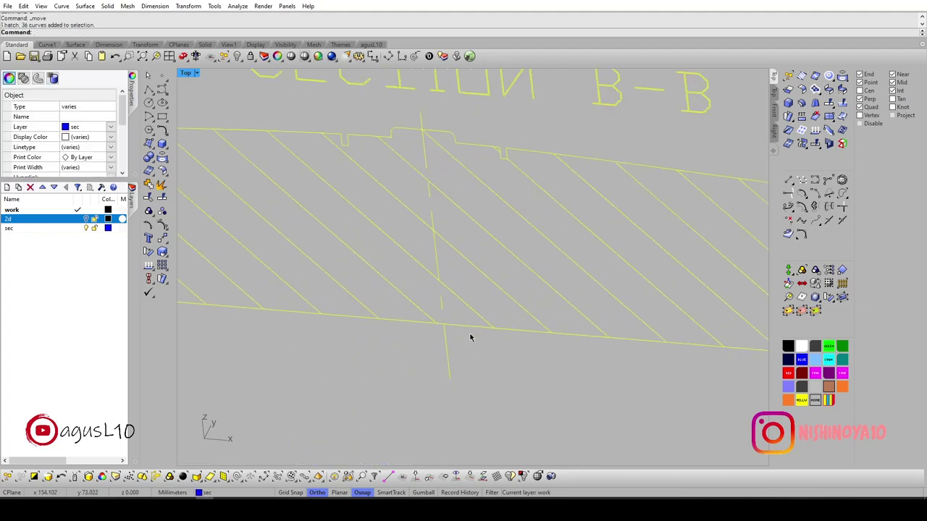
{"action": "scroll", "coordinate": [469, 335], "scroll_direction": "up", "scroll_amount": 2}
{"action": "type", "text": "g"}
{"action": "key", "text": "Return"}
{"action": "left_click", "coordinate": [435, 323]}
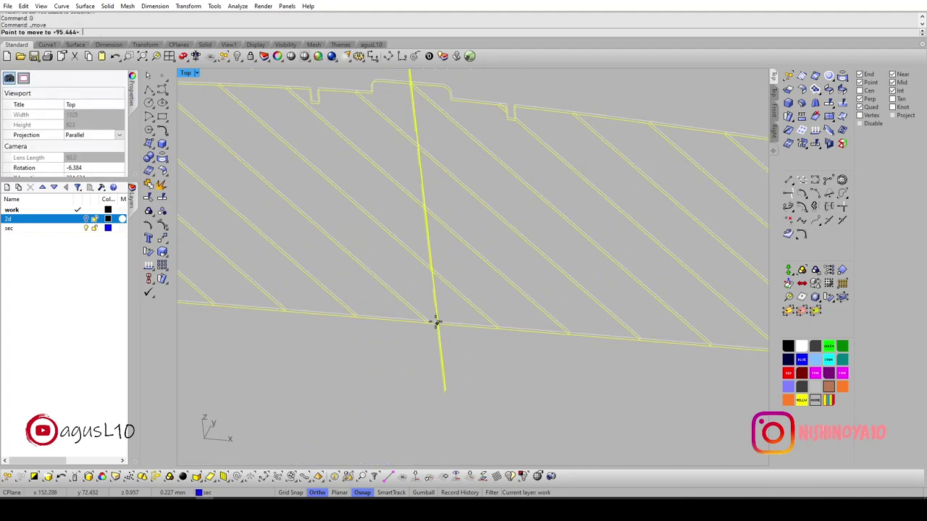
{"action": "scroll", "coordinate": [435, 321], "scroll_direction": "down", "scroll_amount": 4}
{"action": "left_click", "coordinate": [482, 226]}
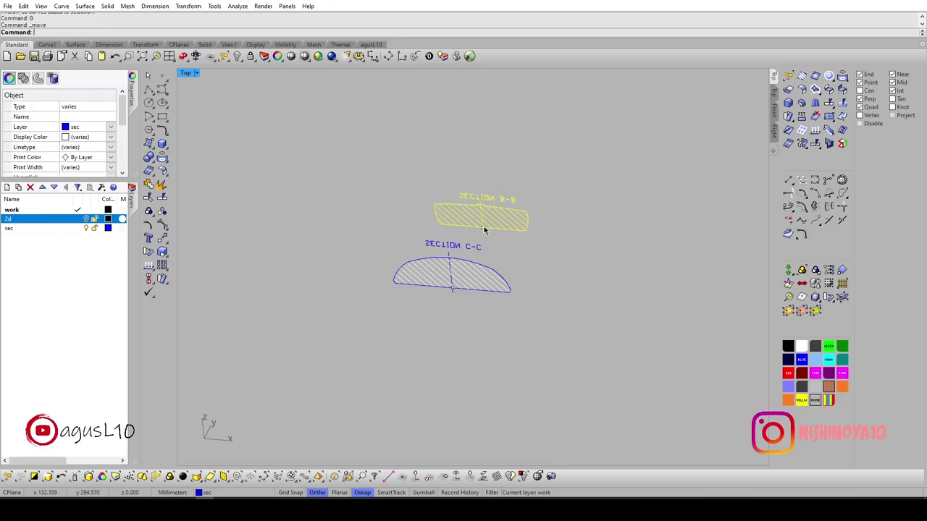
{"action": "key", "text": "ctrl+shift+e"}
{"action": "key", "text": "Escape"}
Show the 2d layer and orbit and zoom to check both sections' placement.
{"action": "left_click", "coordinate": [85, 219]}
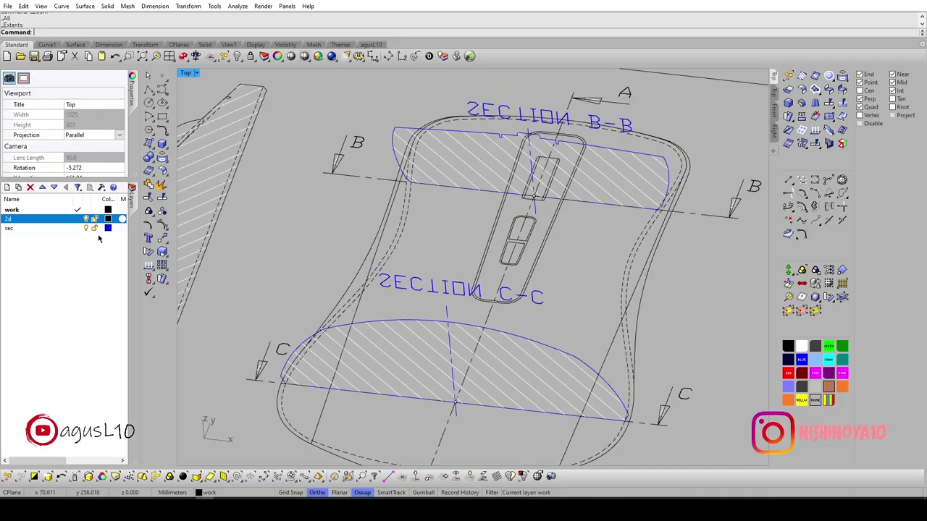
{"action": "mouse_move", "coordinate": [434, 276]}
{"action": "right_mouse_down", "text": "ctrl+shift"}
{"action": "mouse_move", "coordinate": [372, 258]}
{"action": "mouse_move", "coordinate": [435, 282]}
{"action": "right_mouse_up", "text": "ctrl+shift"}
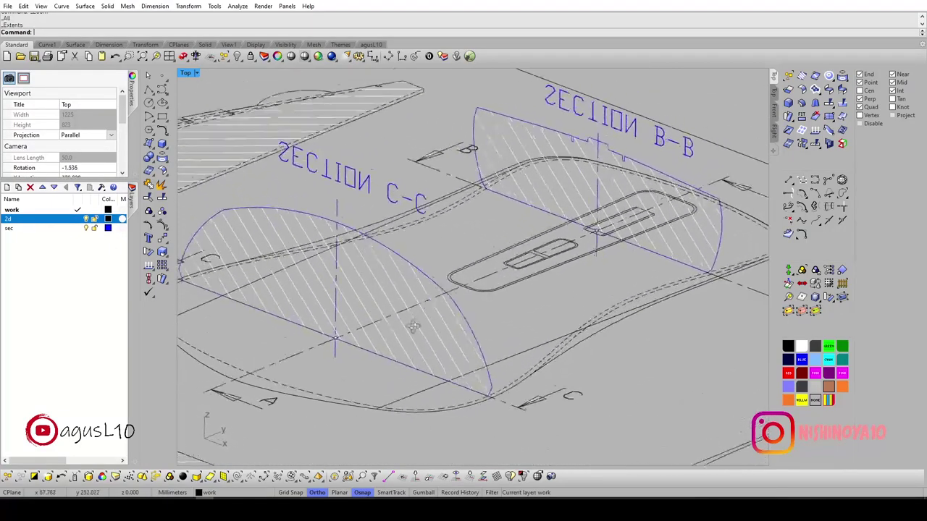
{"action": "scroll", "coordinate": [507, 297], "scroll_direction": "up", "scroll_amount": 5}
{"action": "scroll", "coordinate": [516, 302], "scroll_direction": "up", "scroll_amount": 4}
{"action": "scroll", "coordinate": [516, 301], "scroll_direction": "up", "scroll_amount": 1}
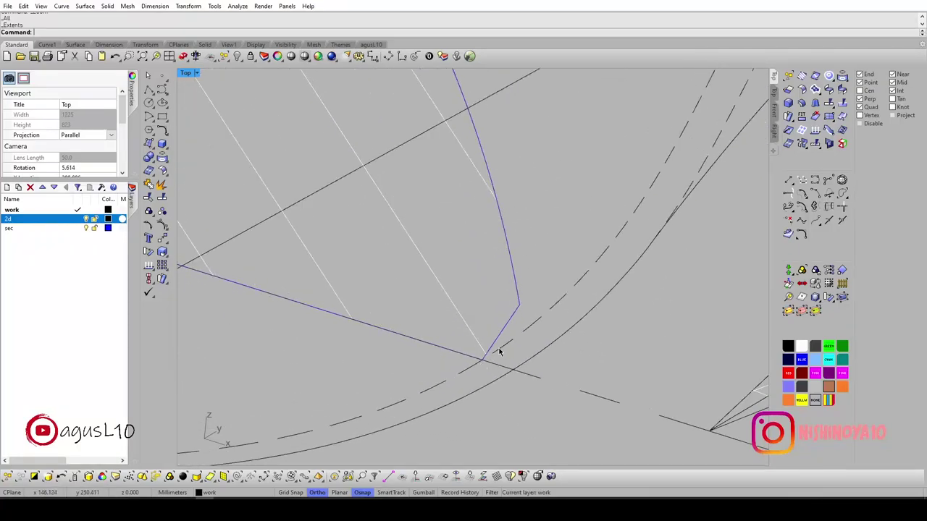
{"action": "scroll", "coordinate": [499, 352], "scroll_direction": "down", "scroll_amount": 2}
{"action": "scroll", "coordinate": [492, 321], "scroll_direction": "down", "scroll_amount": 3}
{"action": "scroll", "coordinate": [543, 285], "scroll_direction": "up", "scroll_amount": 4}
{"action": "scroll", "coordinate": [558, 242], "scroll_direction": "up", "scroll_amount": 3}
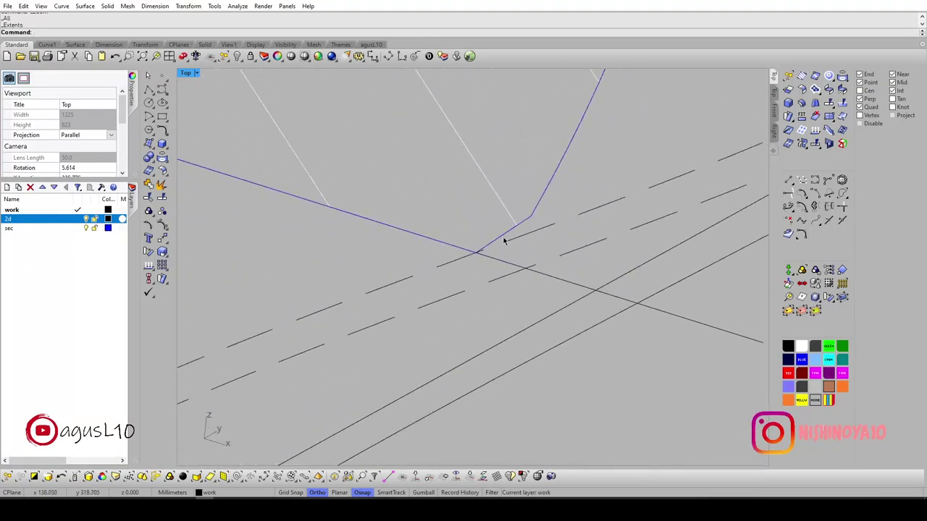
{"action": "scroll", "coordinate": [511, 240], "scroll_direction": "down", "scroll_amount": 3}
{"action": "scroll", "coordinate": [540, 311], "scroll_direction": "down", "scroll_amount": 3}
{"action": "scroll", "coordinate": [548, 254], "scroll_direction": "down", "scroll_amount": 1}
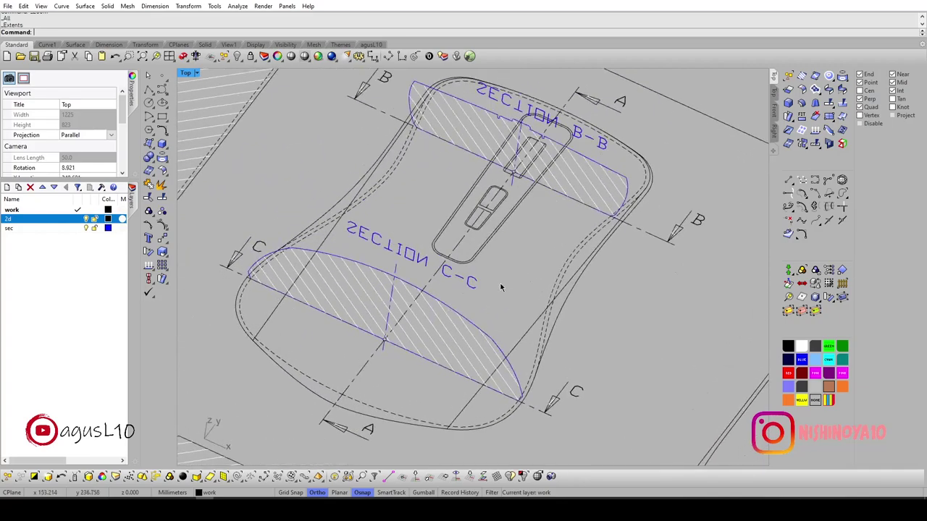
{"action": "scroll", "coordinate": [558, 229], "scroll_direction": "up", "scroll_amount": 1}
{"action": "right_click_drag", "start_coordinate": [485, 244], "coordinate": [406, 232], "text": "ctrl+shift"}
Hide layers 2d and sec and move the two loose points onto layer sec.
{"action": "left_click", "coordinate": [88, 218]}
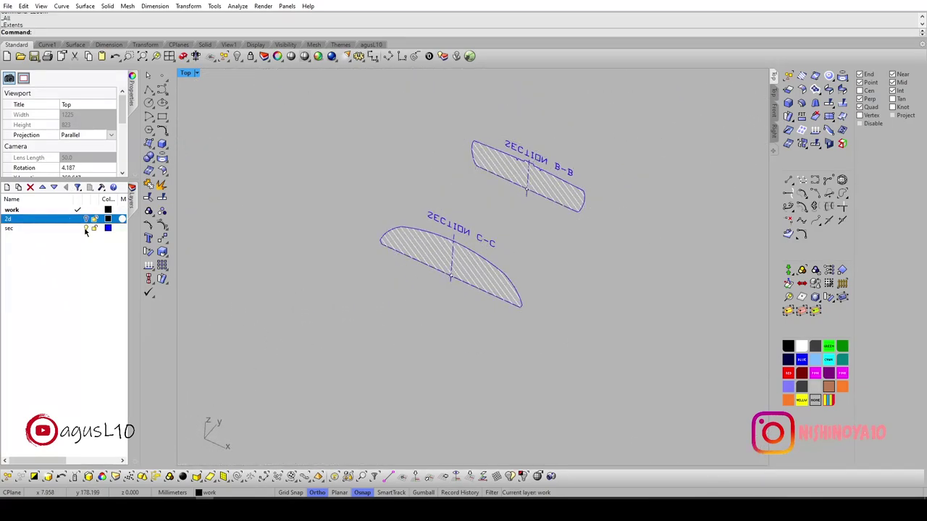
{"action": "left_click", "coordinate": [86, 228]}
{"action": "left_click_drag", "start_coordinate": [558, 330], "coordinate": [362, 186]}
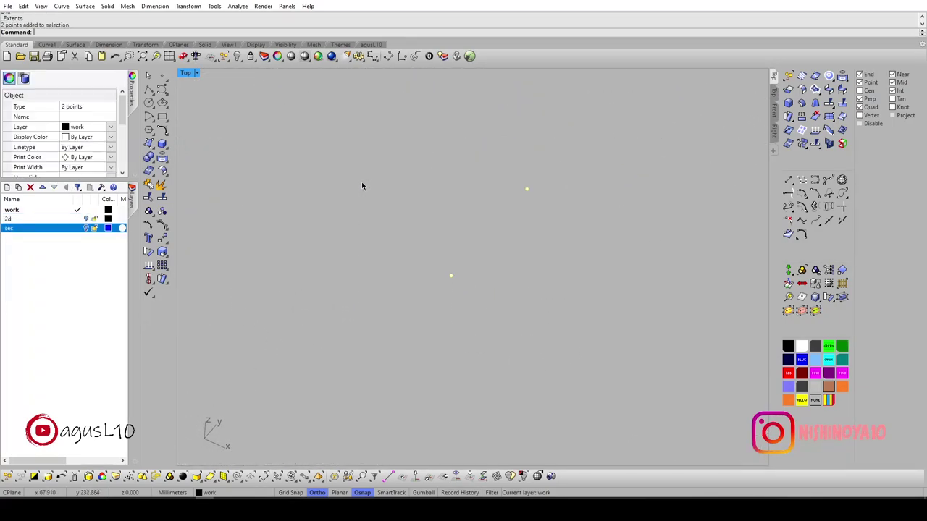
{"action": "right_click", "coordinate": [62, 236]}
{"action": "left_click", "coordinate": [94, 398]}
Create a new layer named aa and bring the full 2d drawing back into view.
{"action": "right_click", "coordinate": [45, 309]}
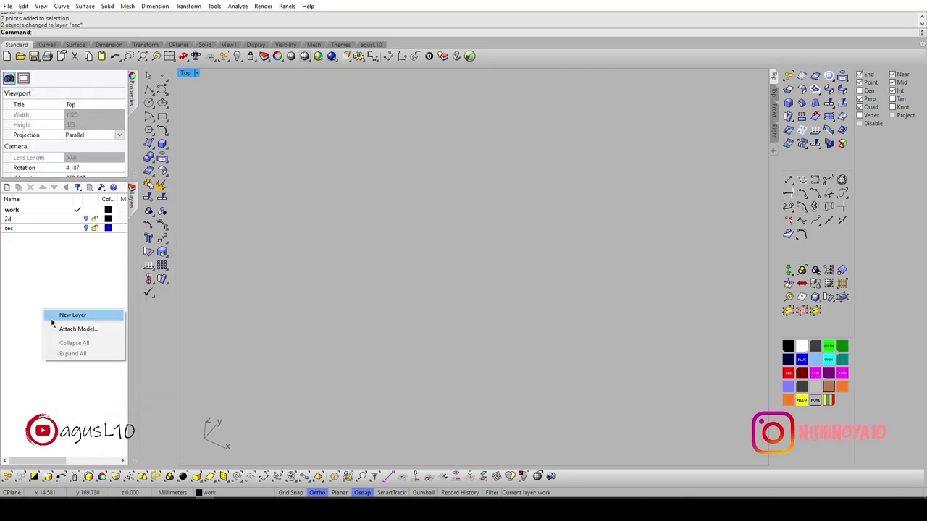
{"action": "left_click", "coordinate": [58, 316]}
{"action": "type", "text": "aa"}
{"action": "left_click", "coordinate": [86, 219]}
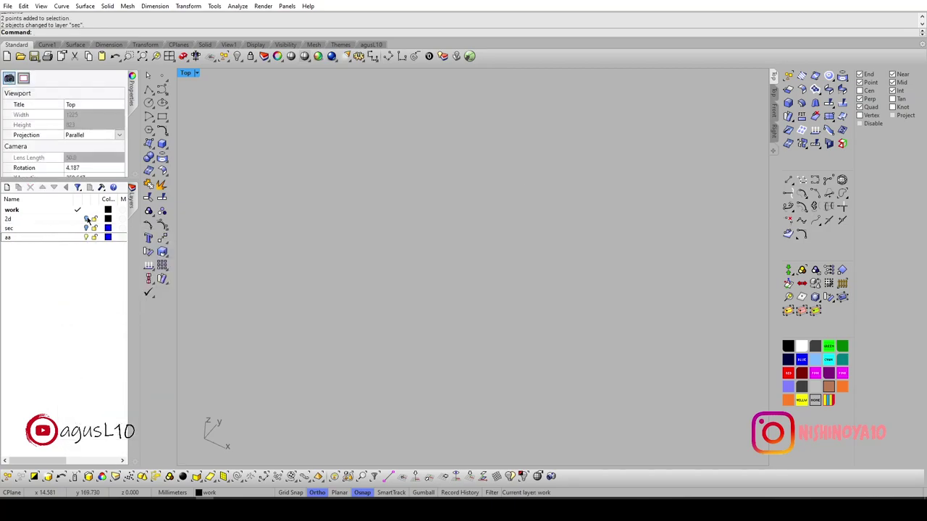
{"action": "scroll", "coordinate": [362, 232], "scroll_direction": "up", "scroll_amount": 5}
{"action": "left_click", "coordinate": [276, 279]}
{"action": "key", "text": "Escape"}
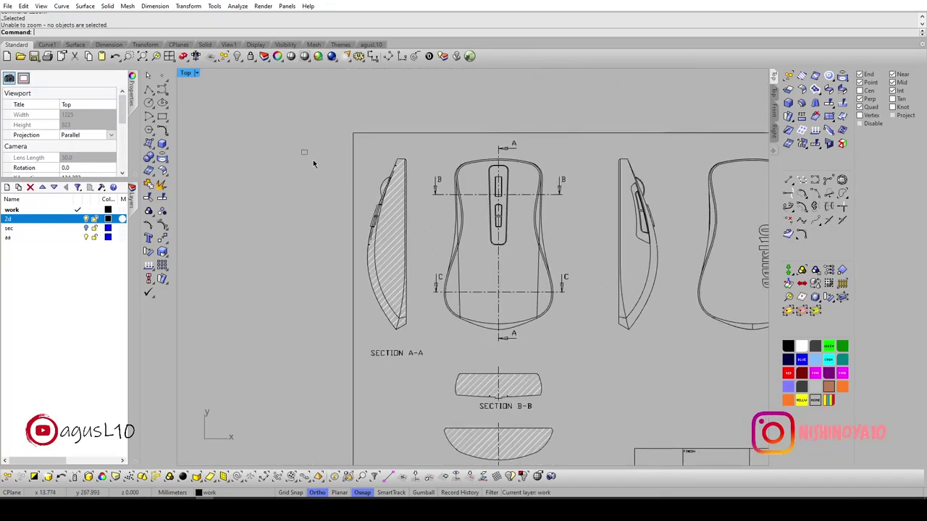
Copy Section A-A with its hatch to layer aa and hide the 2d drawing layer.
{"action": "left_click", "coordinate": [391, 261]}
{"action": "scroll", "coordinate": [402, 258], "scroll_direction": "up", "scroll_amount": 3}
{"action": "scroll", "coordinate": [391, 257], "scroll_direction": "up", "scroll_amount": 2}
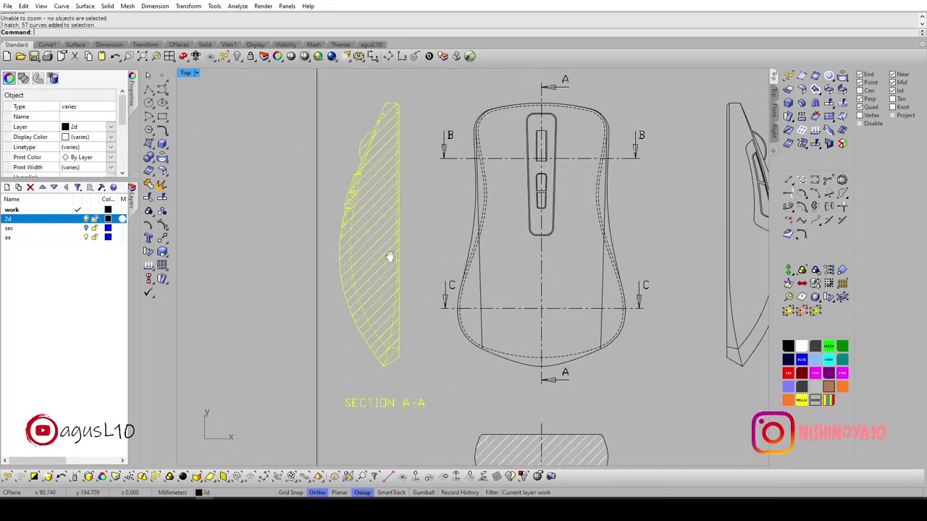
{"action": "left_click", "coordinate": [386, 247]}
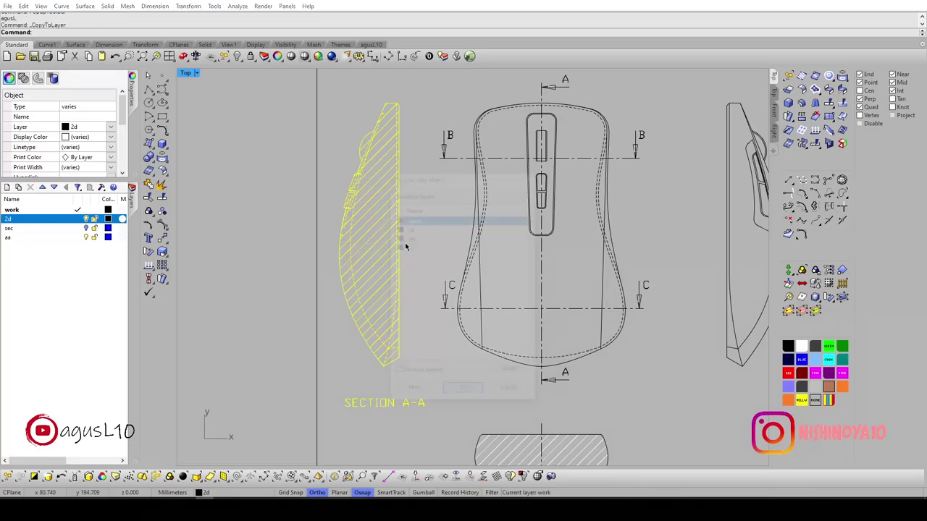
{"action": "left_click", "coordinate": [463, 391]}
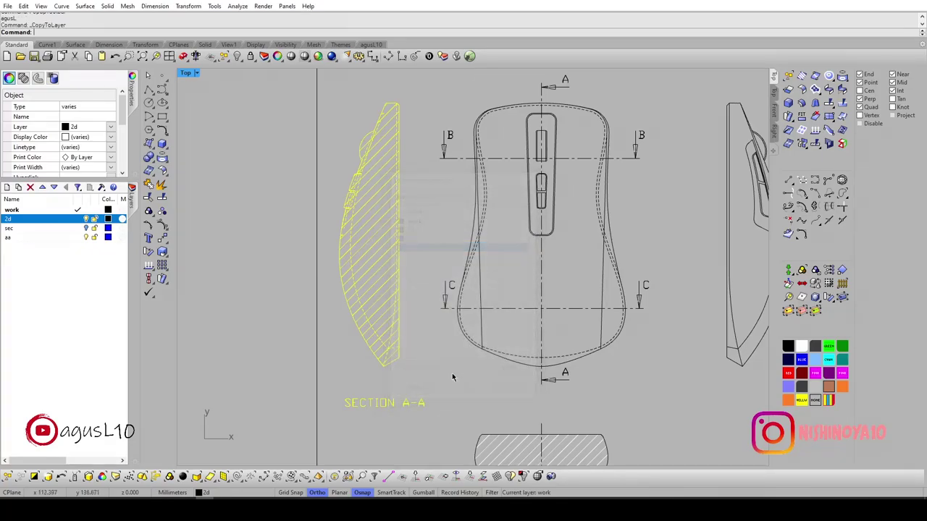
{"action": "left_click", "coordinate": [87, 218]}
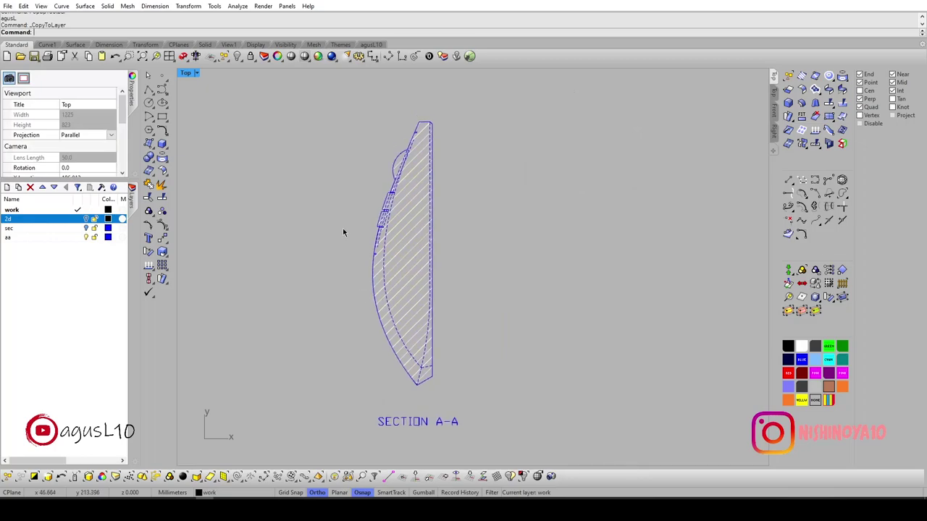
Rotate the copied Section A-A 90° in 3D with Rotate3D.
{"action": "scroll", "coordinate": [342, 228], "scroll_direction": "down", "scroll_amount": 2}
{"action": "left_click_drag", "start_coordinate": [310, 115], "coordinate": [496, 384]}
{"action": "scroll", "coordinate": [426, 211], "scroll_direction": "up", "scroll_amount": 2}
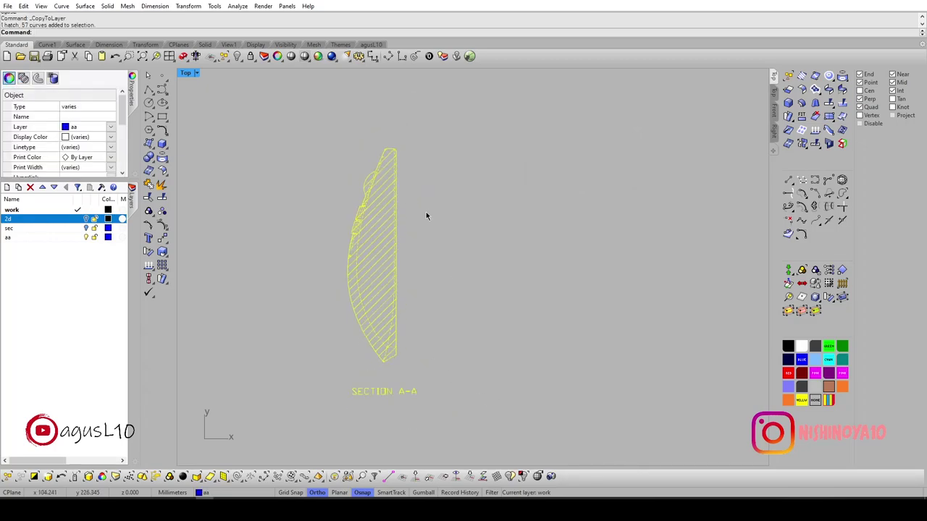
{"action": "left_click", "coordinate": [188, 6]}
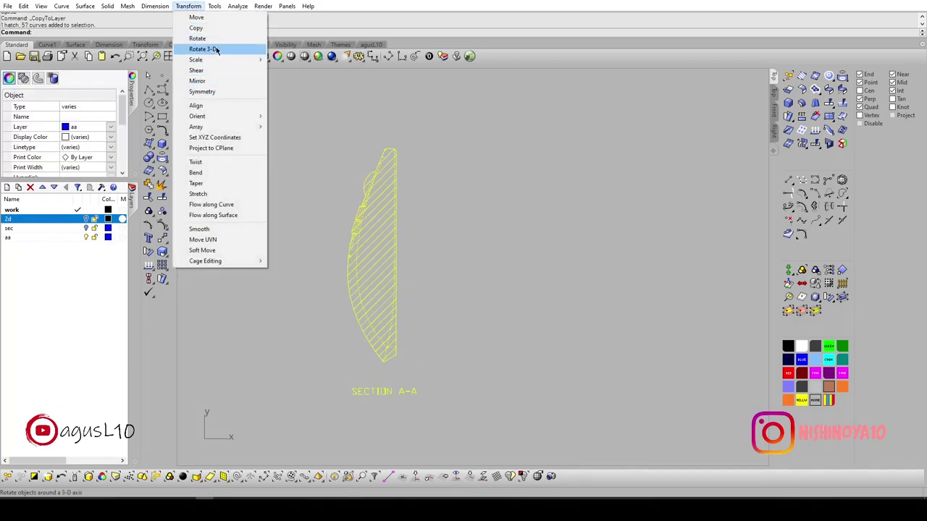
{"action": "left_click", "coordinate": [197, 38]}
{"action": "left_click", "coordinate": [188, 6]}
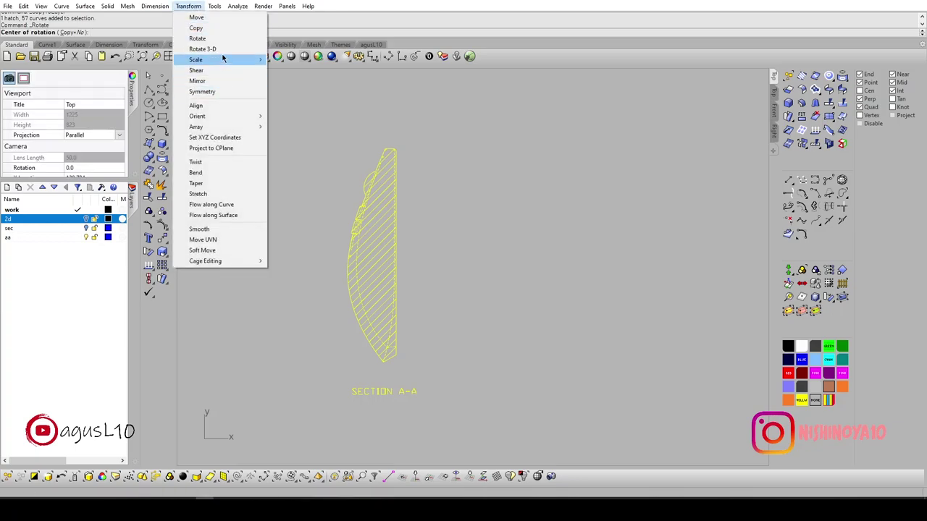
{"action": "left_click", "coordinate": [207, 60]}
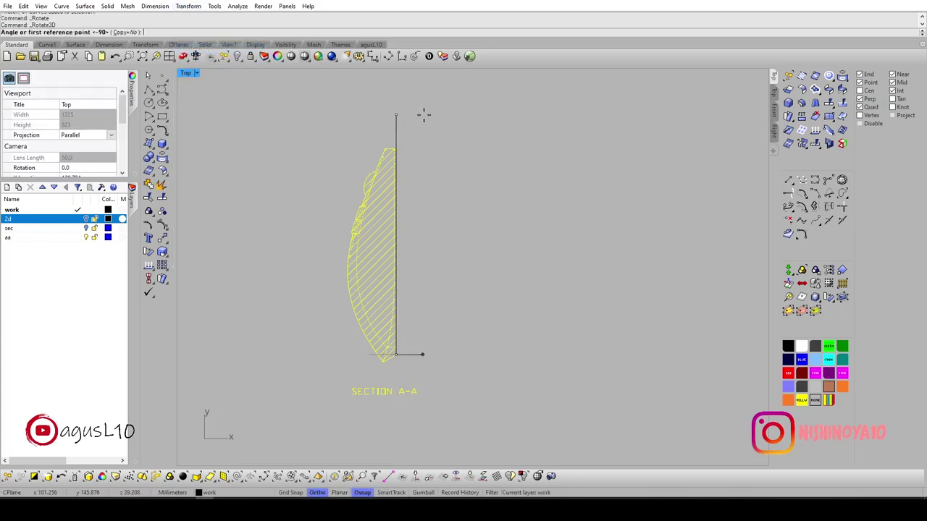
{"action": "left_click", "coordinate": [459, 32]}
{"action": "type", "text": "90"}
{"action": "key", "text": "Return"}
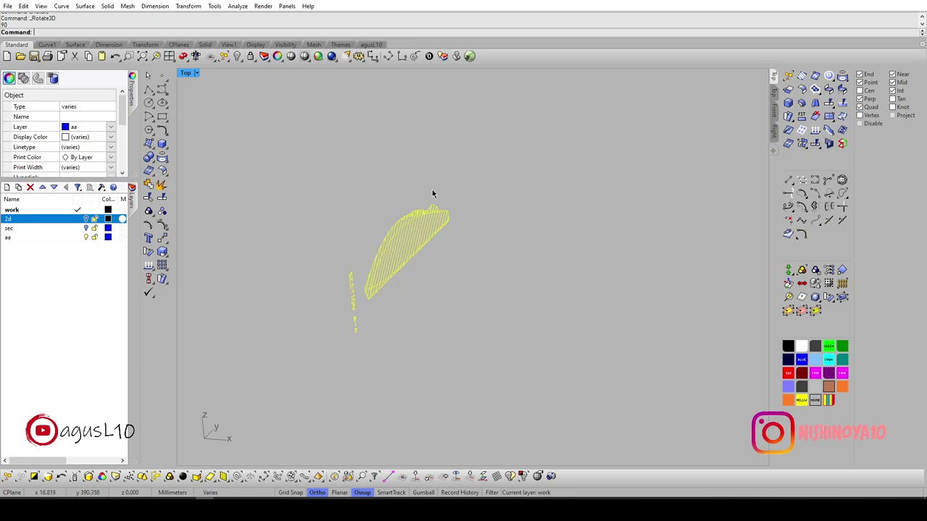
With the 2d layer shown, place the upright section on the A–A cut line.
{"action": "right_click_drag", "start_coordinate": [433, 193], "coordinate": [453, 211], "text": "ctrl+shift"}
{"action": "left_click", "coordinate": [87, 219]}
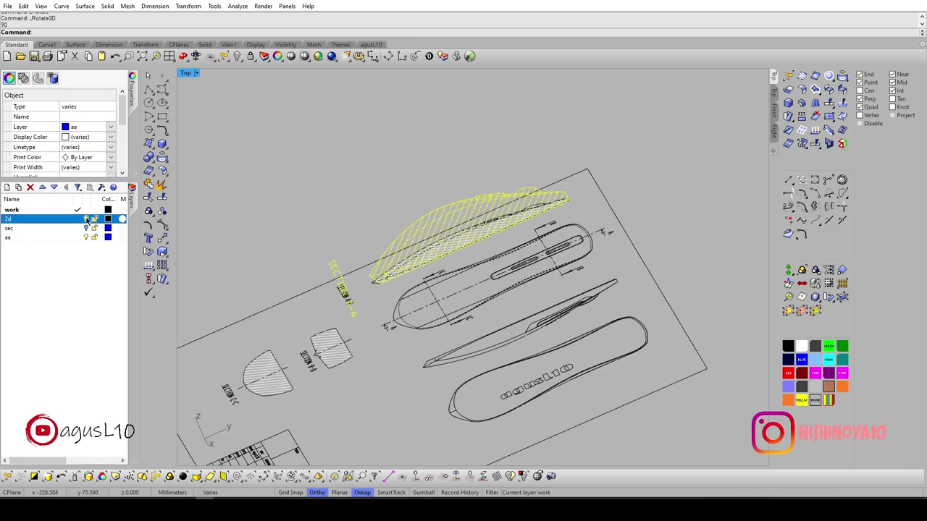
{"action": "scroll", "coordinate": [559, 227], "scroll_direction": "up", "scroll_amount": 5}
{"action": "scroll", "coordinate": [559, 227], "scroll_direction": "down", "scroll_amount": 4}
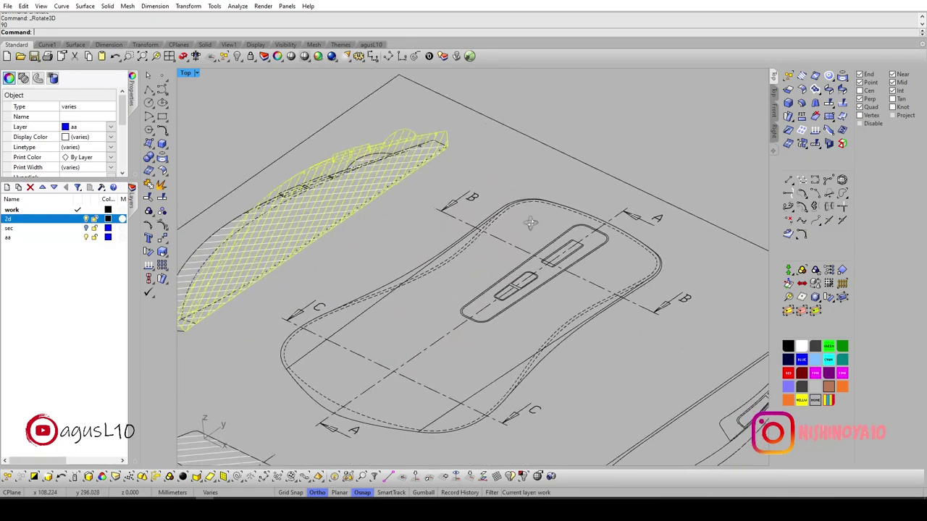
{"action": "scroll", "coordinate": [507, 221], "scroll_direction": "down", "scroll_amount": 1}
{"action": "scroll", "coordinate": [472, 239], "scroll_direction": "up", "scroll_amount": 4}
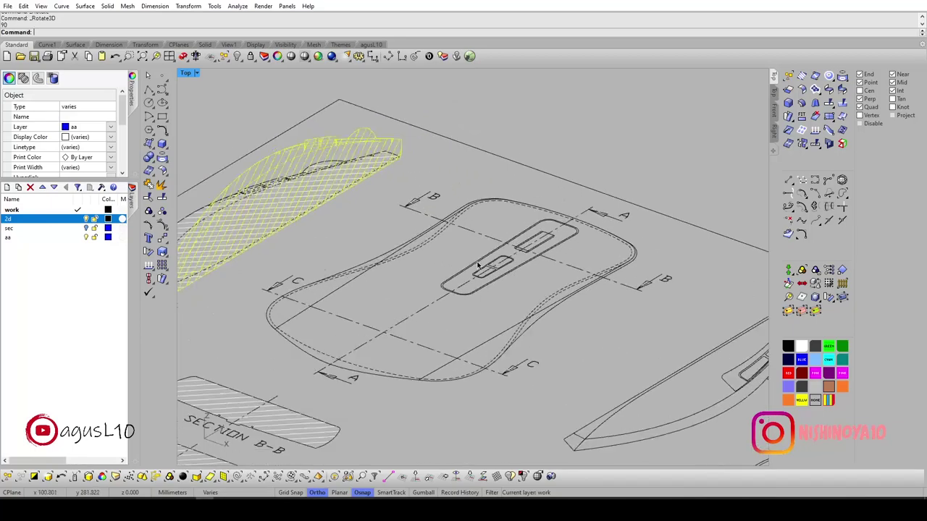
{"action": "scroll", "coordinate": [601, 200], "scroll_direction": "up", "scroll_amount": 2}
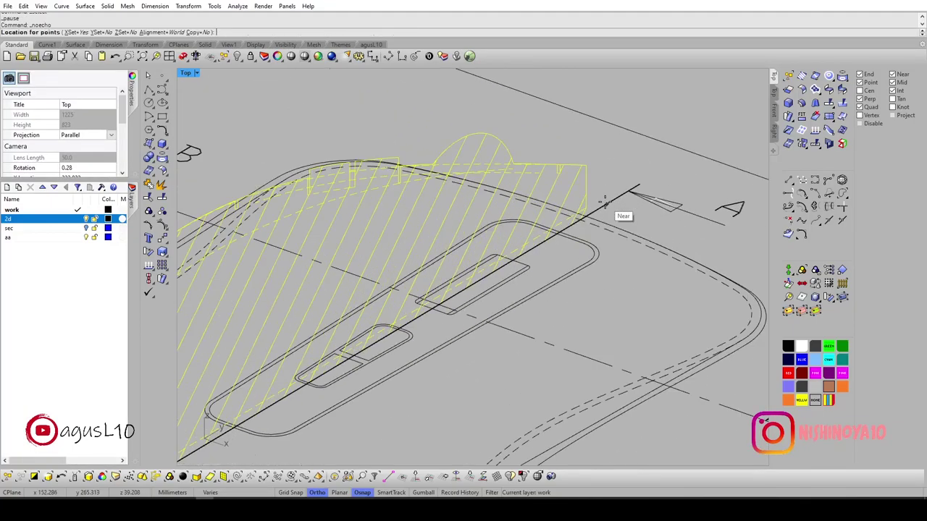
{"action": "scroll", "coordinate": [608, 207], "scroll_direction": "down", "scroll_amount": 2}
{"action": "left_click", "coordinate": [272, 313]}
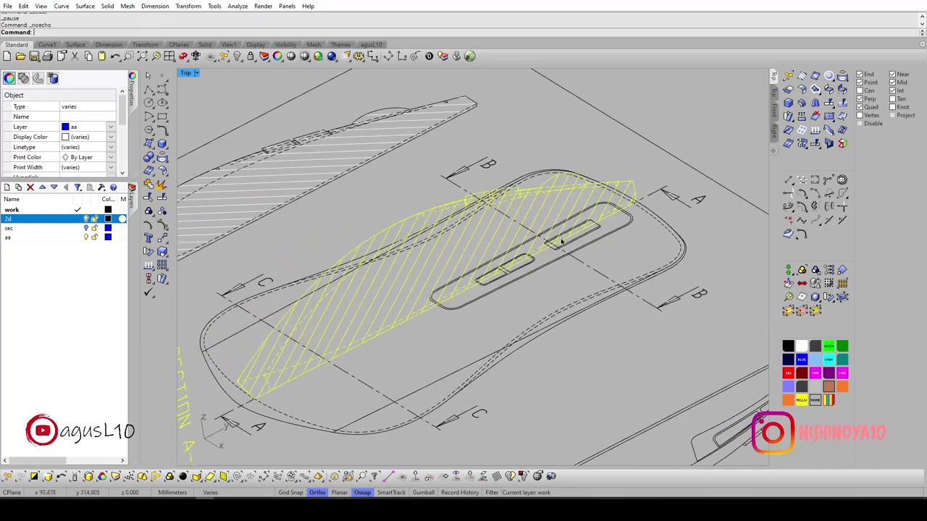
Hide the 2d drawing layer, deselect the section, and show the sec layer's B-B and C-C profiles.
{"action": "scroll", "coordinate": [273, 313], "scroll_direction": "up", "scroll_amount": 3}
{"action": "scroll", "coordinate": [272, 313], "scroll_direction": "up", "scroll_amount": 4}
{"action": "scroll", "coordinate": [263, 232], "scroll_direction": "up", "scroll_amount": 2}
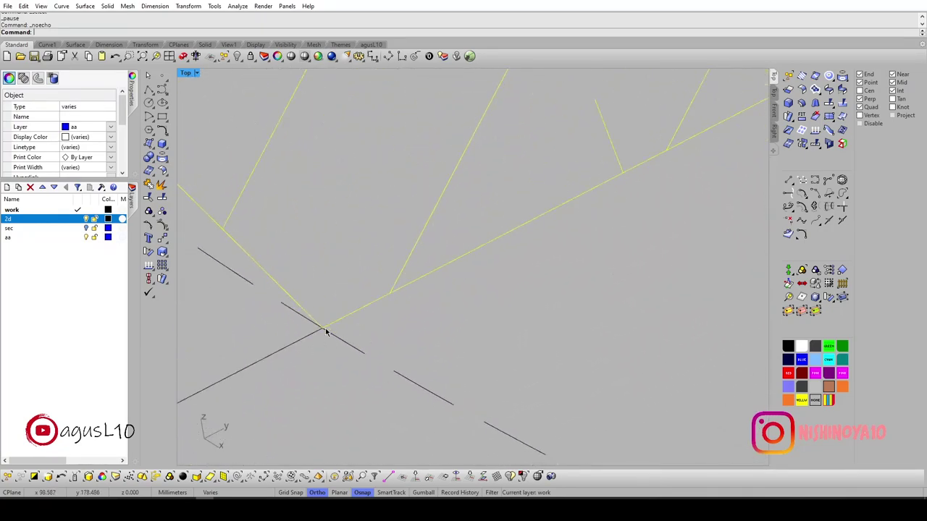
{"action": "scroll", "coordinate": [325, 332], "scroll_direction": "down", "scroll_amount": 5}
{"action": "scroll", "coordinate": [608, 218], "scroll_direction": "up", "scroll_amount": 2}
{"action": "scroll", "coordinate": [590, 219], "scroll_direction": "up", "scroll_amount": 2}
{"action": "scroll", "coordinate": [590, 218], "scroll_direction": "up", "scroll_amount": 2}
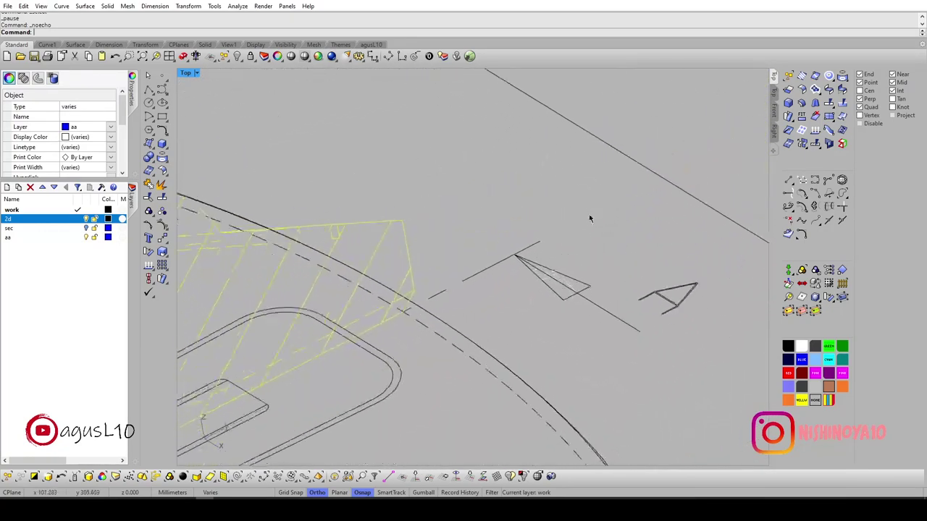
{"action": "scroll", "coordinate": [392, 329], "scroll_direction": "down", "scroll_amount": 4}
{"action": "scroll", "coordinate": [391, 329], "scroll_direction": "down", "scroll_amount": 2}
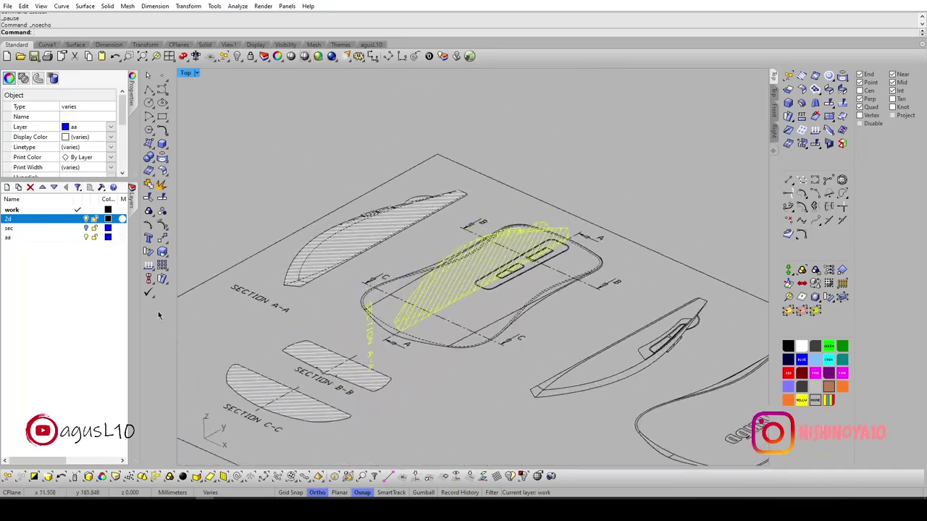
{"action": "left_click", "coordinate": [86, 220]}
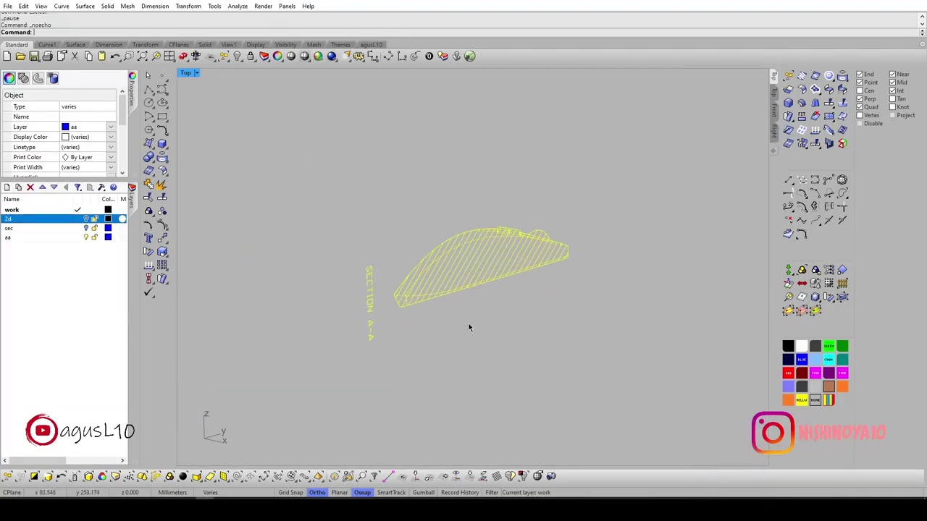
{"action": "key", "text": "Escape"}
{"action": "left_click", "coordinate": [82, 228]}
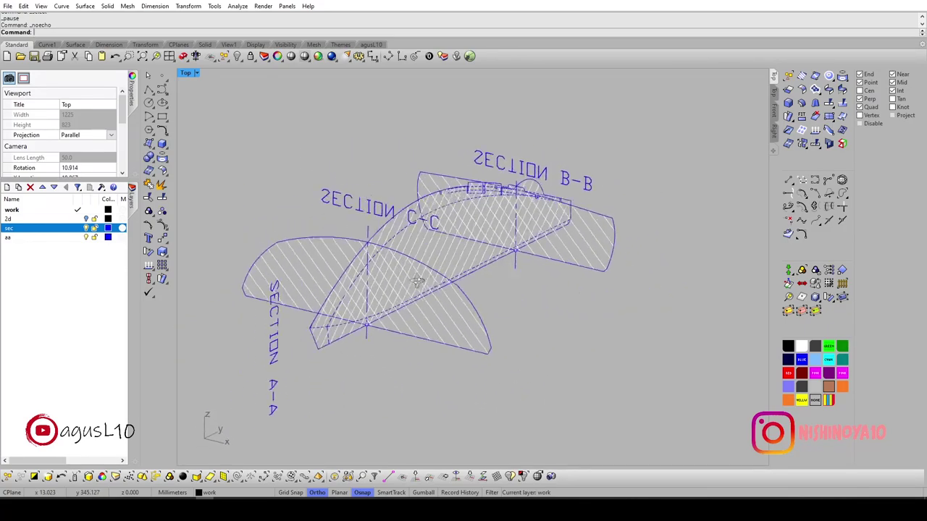
Create a new layer named base in the Layers panel.
{"action": "left_click", "coordinate": [83, 218]}
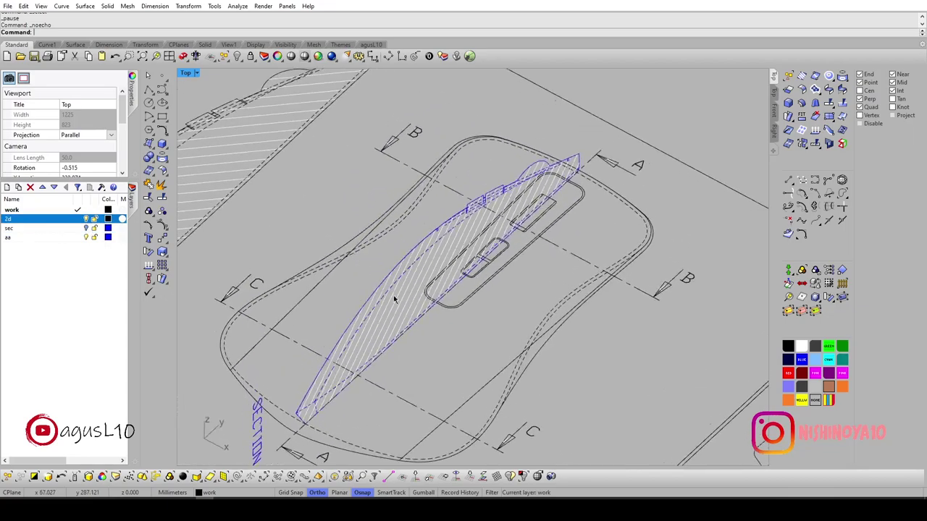
{"action": "left_click", "coordinate": [86, 219]}
{"action": "right_click", "coordinate": [58, 268]}
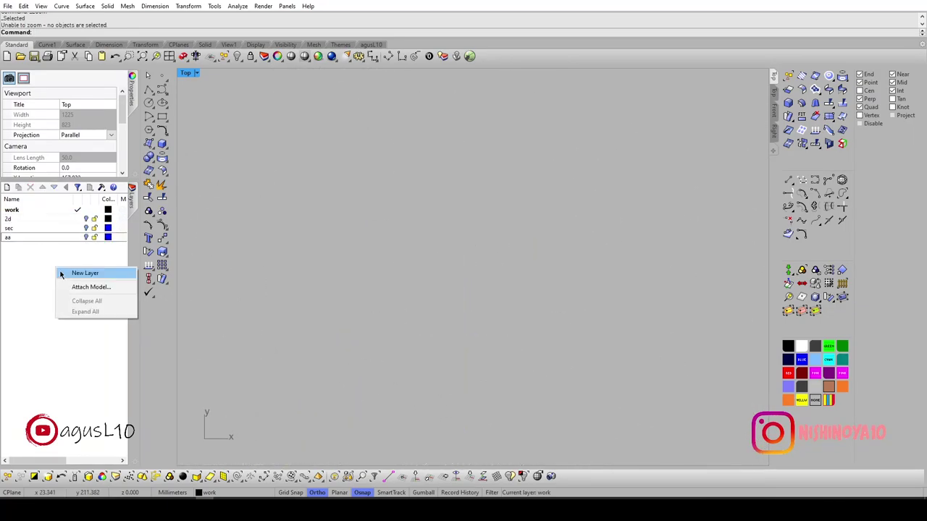
{"action": "left_click", "coordinate": [62, 274]}
{"action": "type", "text": "base"}
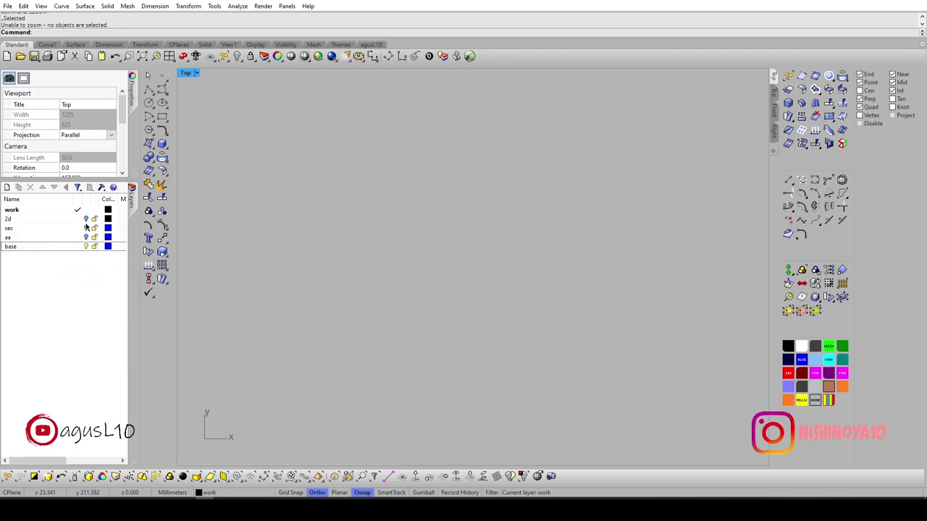
{"action": "left_click", "coordinate": [86, 219]}
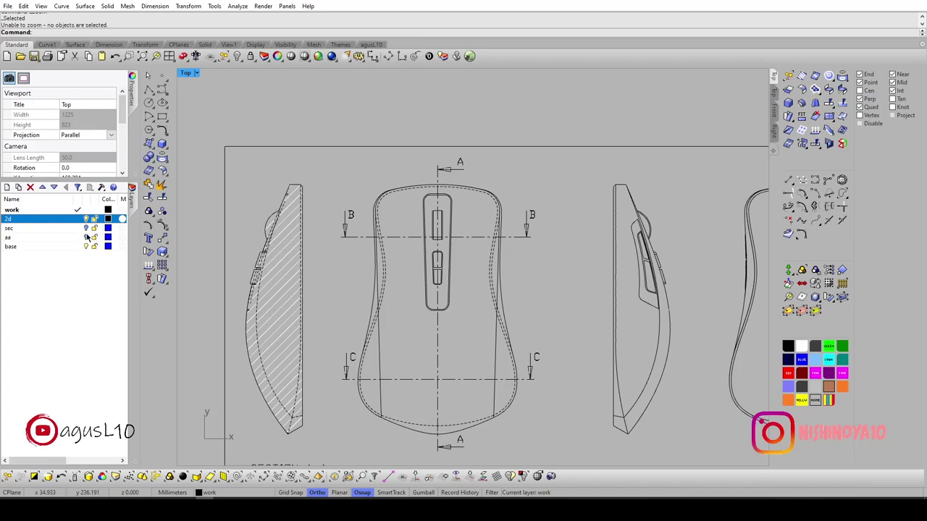
Select the three dashed mouse-outline curves in the tilted 3D view.
{"action": "mouse_move", "coordinate": [224, 319]}
{"action": "right_mouse_down", "text": "ctrl+shift"}
{"action": "mouse_move", "coordinate": [494, 284]}
{"action": "mouse_move", "coordinate": [588, 196]}
{"action": "right_mouse_up", "text": "ctrl+shift"}
{"action": "scroll", "coordinate": [493, 284], "scroll_direction": "up", "scroll_amount": 3}
{"action": "scroll", "coordinate": [588, 195], "scroll_direction": "up", "scroll_amount": 10}
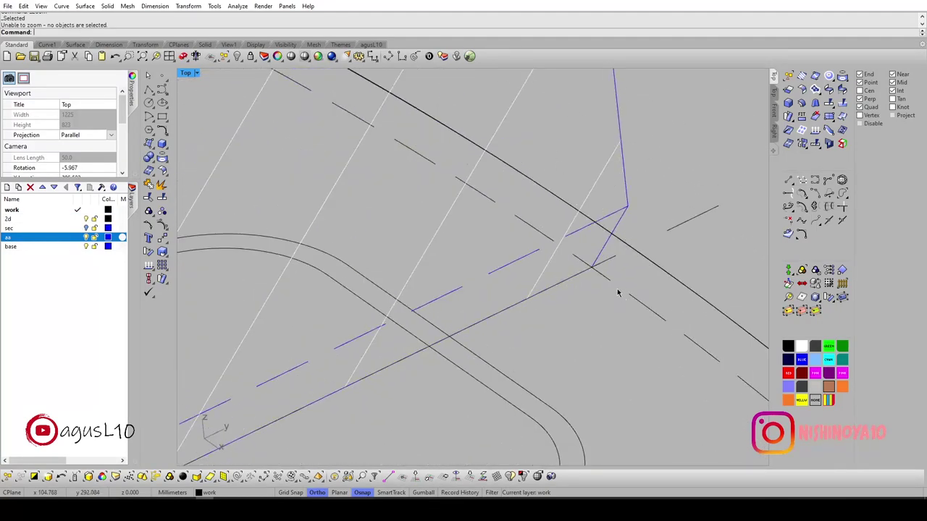
{"action": "left_click", "coordinate": [609, 281]}
{"action": "scroll", "coordinate": [605, 275], "scroll_direction": "down", "scroll_amount": 8}
{"action": "scroll", "coordinate": [558, 324], "scroll_direction": "up", "scroll_amount": 2}
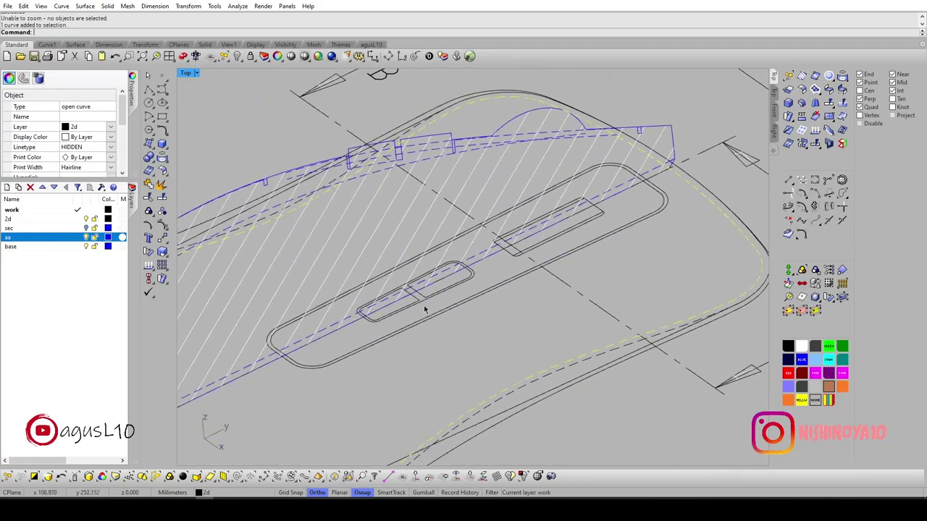
{"action": "scroll", "coordinate": [424, 307], "scroll_direction": "up", "scroll_amount": 3}
{"action": "scroll", "coordinate": [377, 293], "scroll_direction": "up", "scroll_amount": 3}
{"action": "right_click_drag", "start_coordinate": [368, 323], "coordinate": [424, 285]}
{"action": "scroll", "coordinate": [507, 354], "scroll_direction": "up", "scroll_amount": 1}
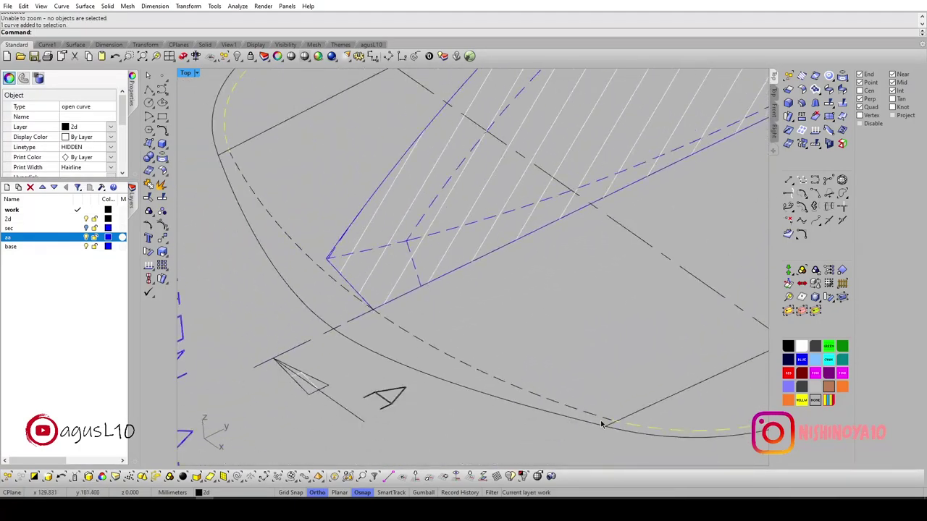
{"action": "right_click_drag", "start_coordinate": [417, 329], "coordinate": [417, 355]}
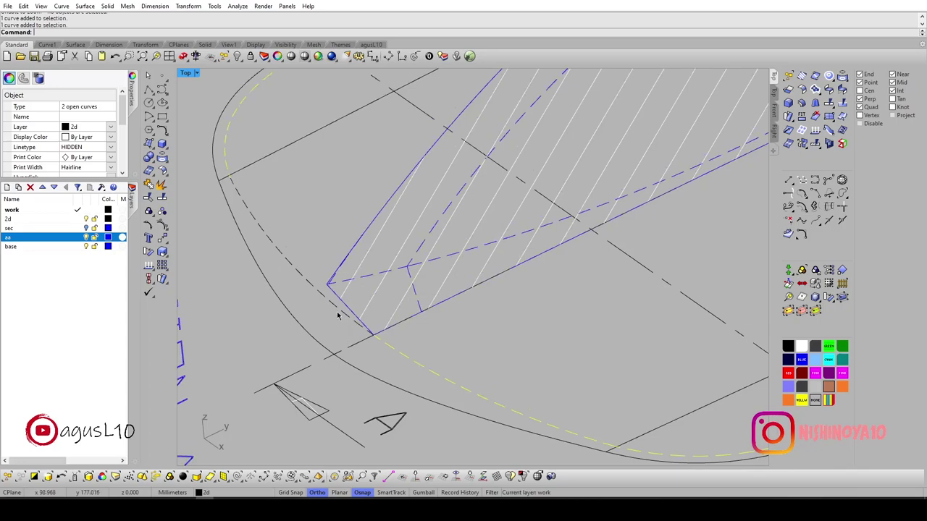
{"action": "scroll", "coordinate": [373, 352], "scroll_direction": "up", "scroll_amount": 4}
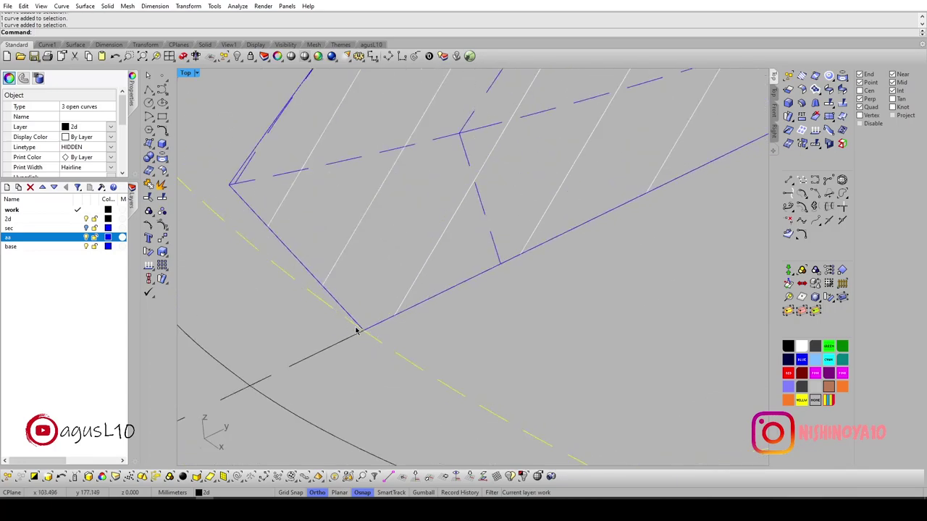
{"action": "scroll", "coordinate": [355, 330], "scroll_direction": "down", "scroll_amount": 5}
Run CopyToLayer on the selected outline curves from the popup toolbar.
{"action": "mouse_move", "coordinate": [356, 330]}
{"action": "right_mouse_down", "text": "ctrl+shift"}
{"action": "mouse_move", "coordinate": [512, 321]}
{"action": "mouse_move", "coordinate": [610, 287]}
{"action": "right_mouse_up", "text": "ctrl+shift"}
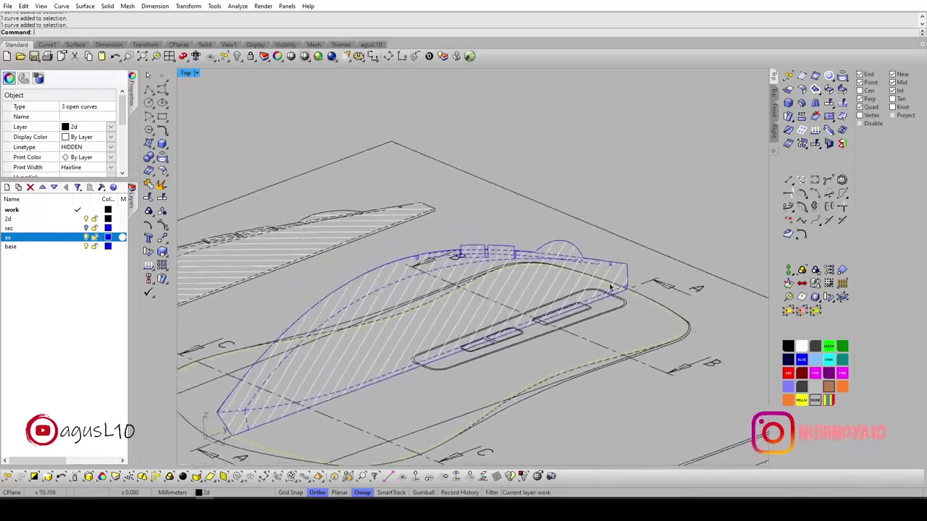
{"action": "scroll", "coordinate": [610, 288], "scroll_direction": "up", "scroll_amount": 5}
{"action": "scroll", "coordinate": [647, 213], "scroll_direction": "down", "scroll_amount": 4}
{"action": "middle_click", "coordinate": [591, 247]}
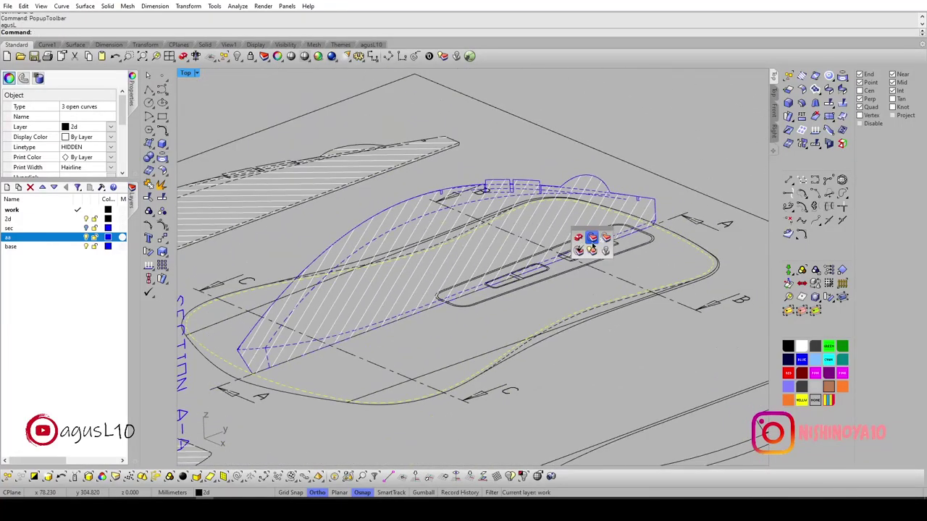
{"action": "left_click", "coordinate": [604, 239]}
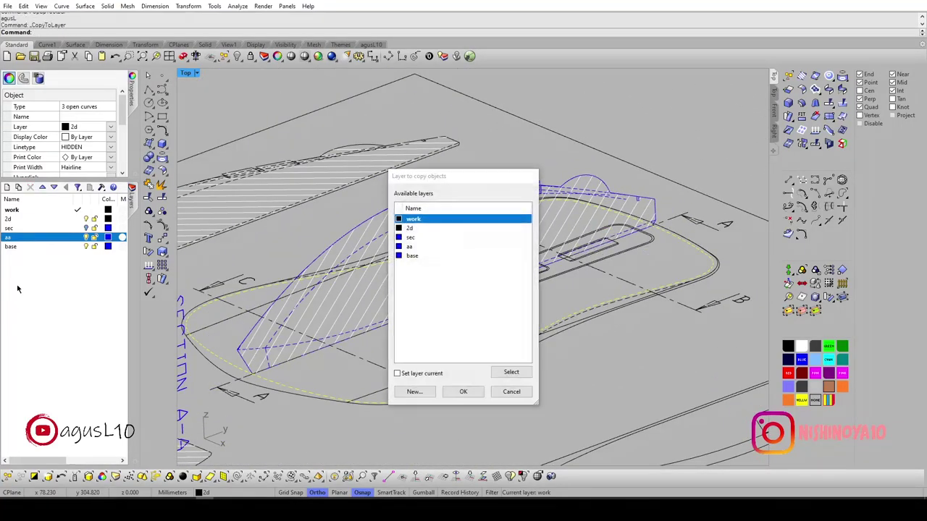
Copy the outline curves to the base layer and hide the 2d, sec and aa layers.
{"action": "double_click", "coordinate": [431, 257]}
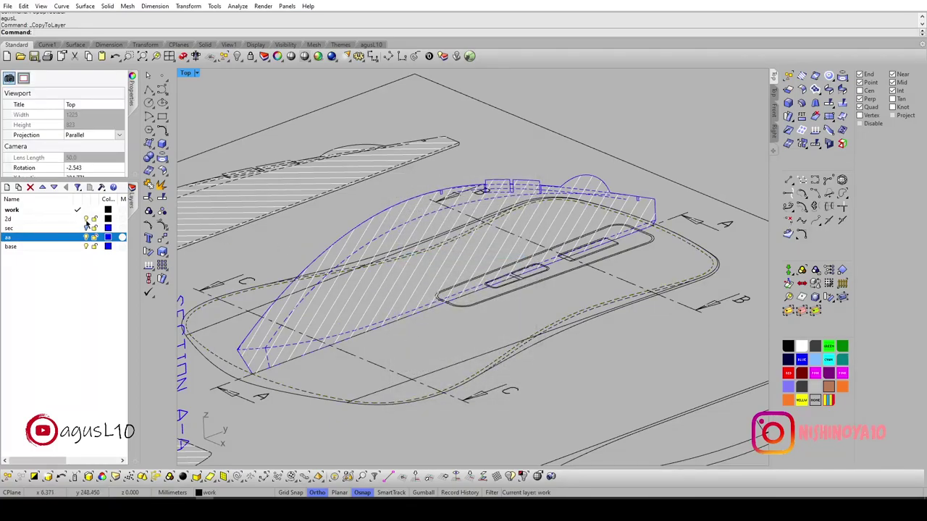
{"action": "left_click", "coordinate": [86, 227]}
{"action": "left_click", "coordinate": [86, 219]}
{"action": "left_click", "coordinate": [87, 238]}
Join the three copied outline curves into one closed mouse outline.
{"action": "left_click_drag", "start_coordinate": [469, 265], "coordinate": [394, 197]}
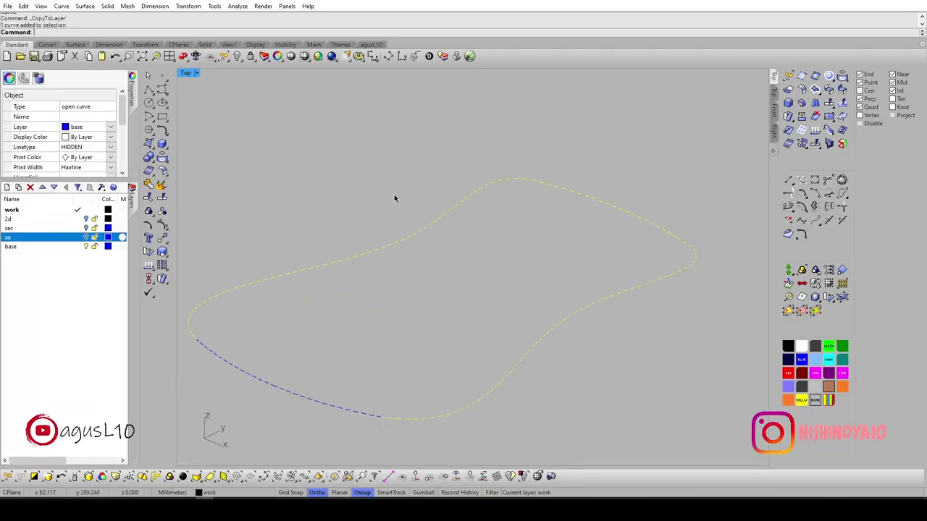
{"action": "key", "text": "Escape"}
{"action": "left_click", "coordinate": [552, 325]}
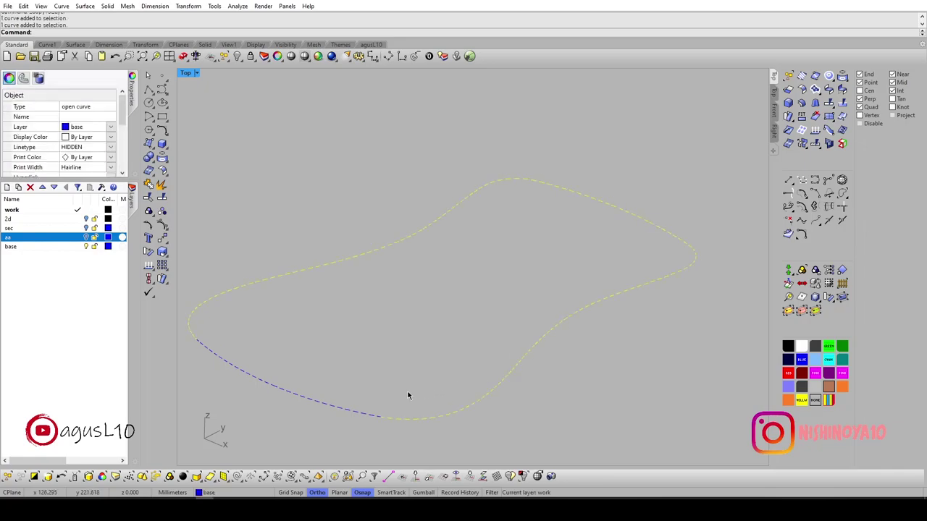
{"action": "key", "text": "ctrl+j"}
{"action": "left_click", "coordinate": [265, 382]}
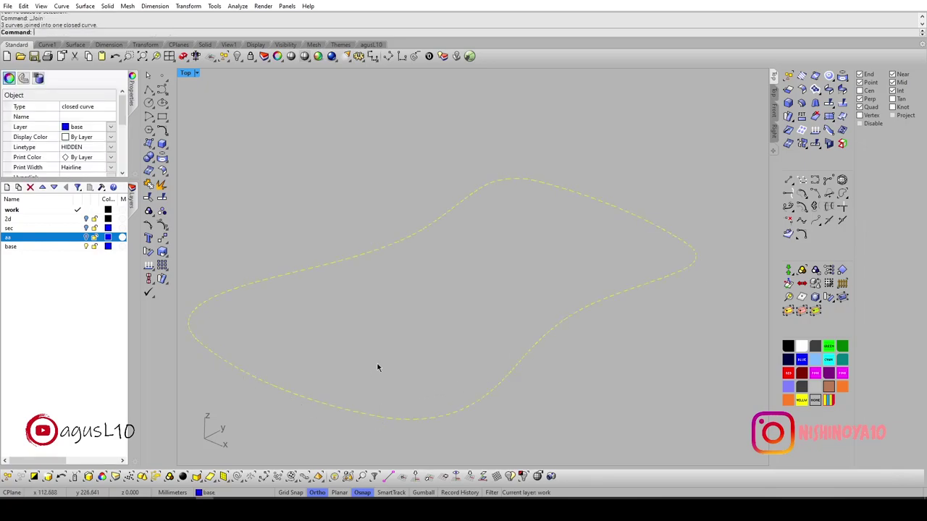
{"action": "left_click_drag", "start_coordinate": [414, 292], "coordinate": [357, 224]}
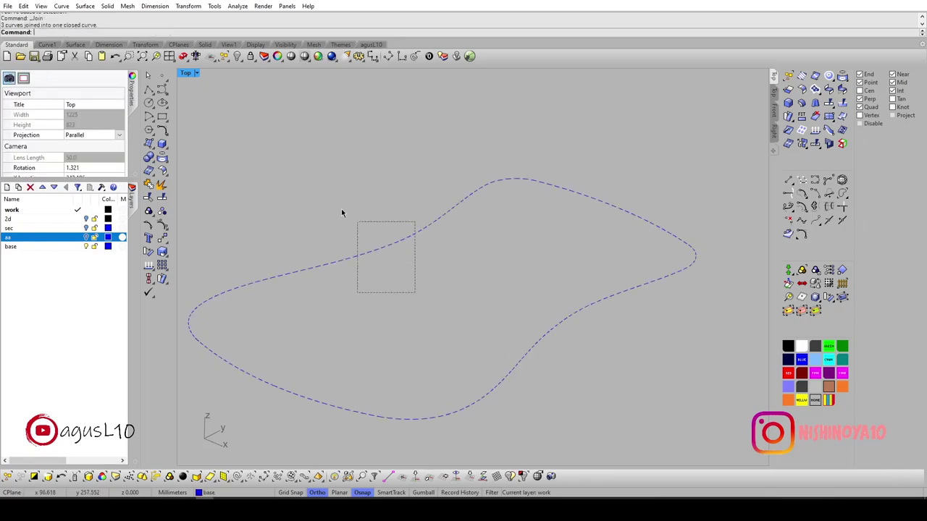
Show the aa layer again and select the small curve at the section's corner.
{"action": "left_click", "coordinate": [86, 238]}
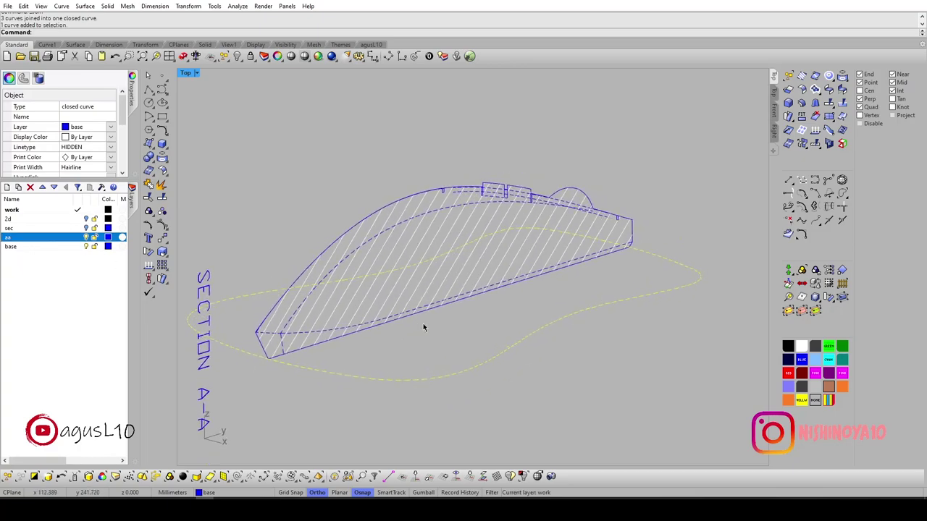
{"action": "mouse_move", "coordinate": [435, 304]}
{"action": "right_mouse_down", "text": "ctrl+shift"}
{"action": "mouse_move", "coordinate": [415, 333]}
{"action": "mouse_move", "coordinate": [471, 316]}
{"action": "right_mouse_up", "text": "ctrl+shift"}
{"action": "scroll", "coordinate": [309, 297], "scroll_direction": "up", "scroll_amount": 3}
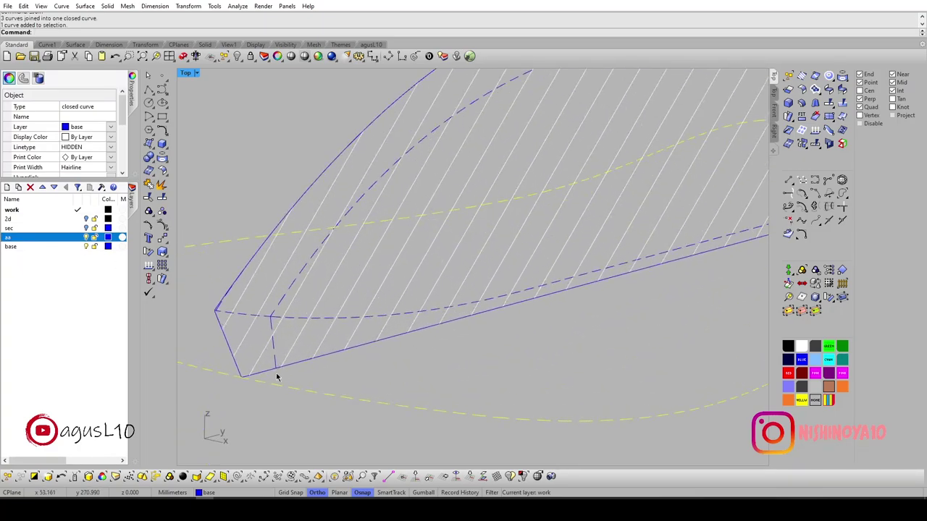
{"action": "scroll", "coordinate": [272, 386], "scroll_direction": "down", "scroll_amount": 3}
{"action": "key", "text": "Escape"}
{"action": "scroll", "coordinate": [244, 355], "scroll_direction": "up", "scroll_amount": 3}
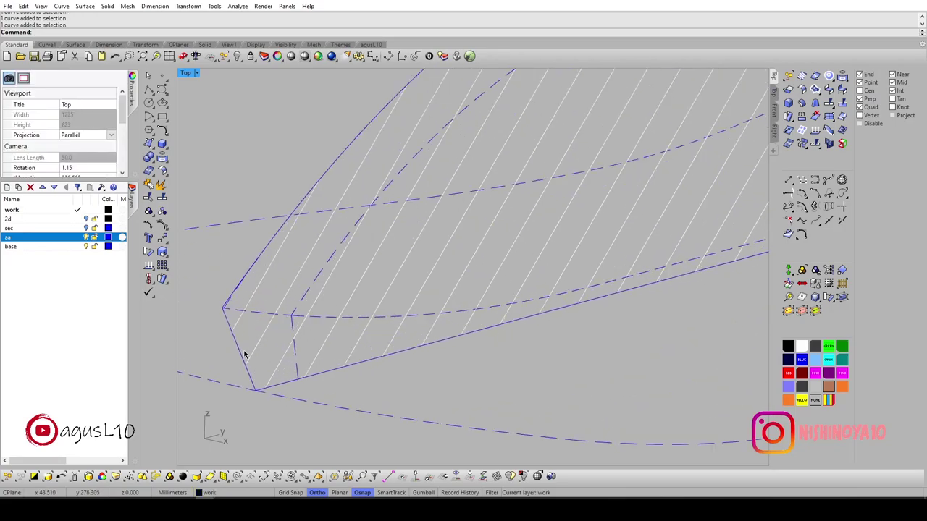
{"action": "left_click", "coordinate": [242, 355]}
{"action": "scroll", "coordinate": [257, 353], "scroll_direction": "down", "scroll_amount": 3}
Select the small corner curve and the end curve on layer aa.
{"action": "key", "text": "Escape"}
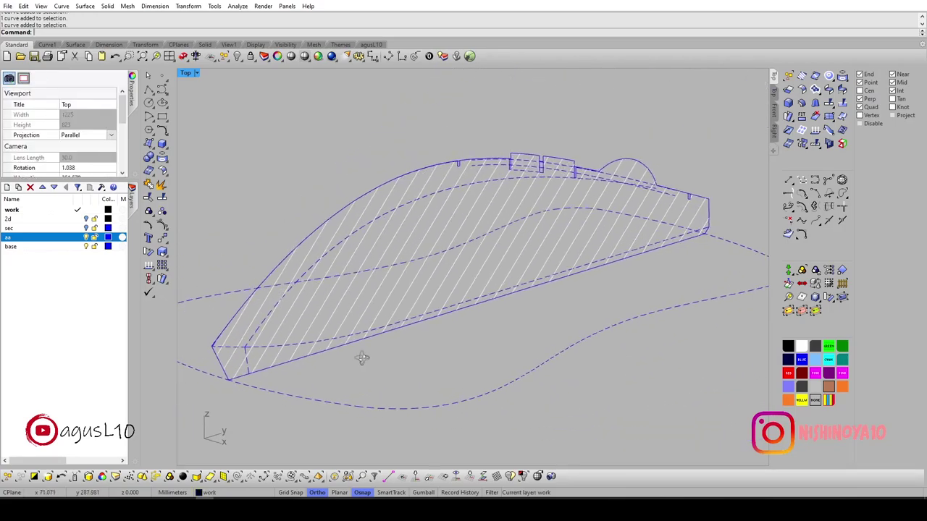
{"action": "right_click_drag", "start_coordinate": [331, 372], "coordinate": [295, 318], "text": "ctrl+shift"}
{"action": "scroll", "coordinate": [290, 318], "scroll_direction": "up", "scroll_amount": 3}
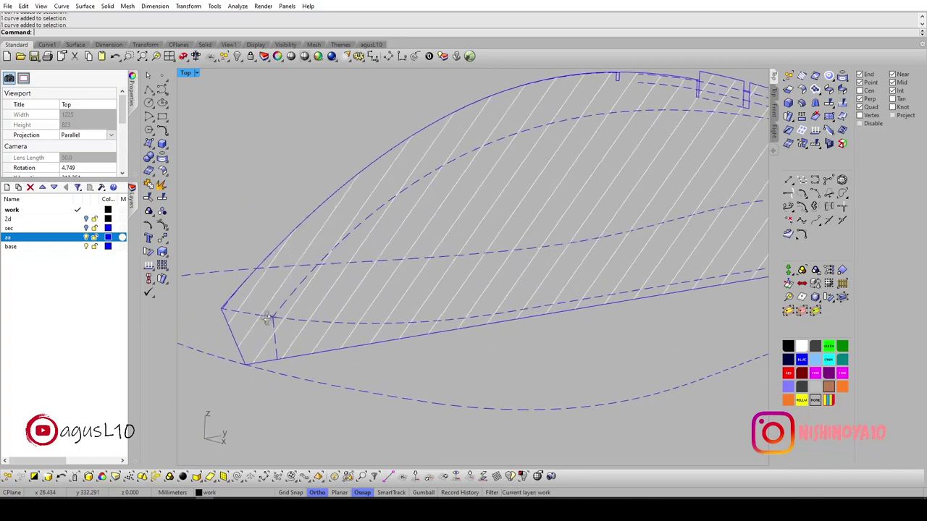
{"action": "left_click", "coordinate": [239, 320]}
{"action": "scroll", "coordinate": [264, 326], "scroll_direction": "down", "scroll_amount": 3}
{"action": "scroll", "coordinate": [262, 328], "scroll_direction": "up", "scroll_amount": 3}
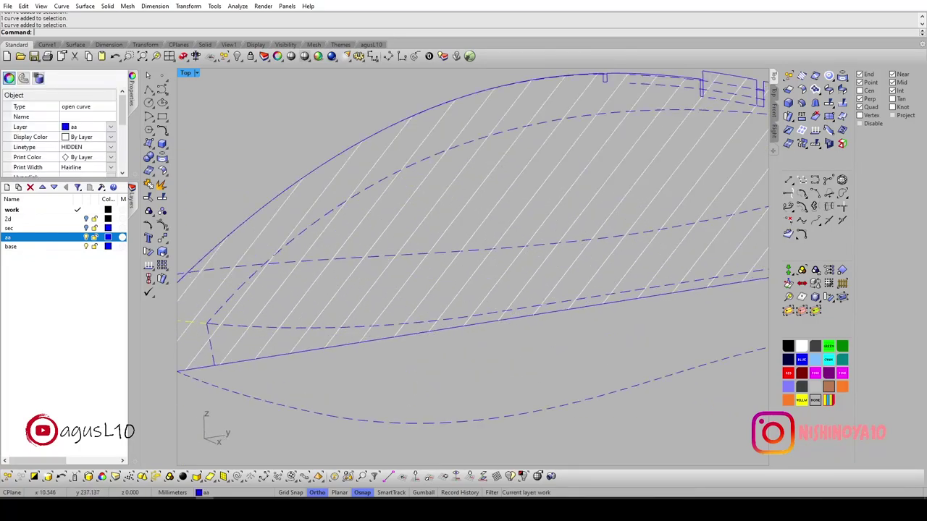
{"action": "left_click", "coordinate": [341, 341], "text": "shift"}
{"action": "scroll", "coordinate": [341, 341], "scroll_direction": "down", "scroll_amount": 3}
{"action": "scroll", "coordinate": [656, 279], "scroll_direction": "up", "scroll_amount": 3}
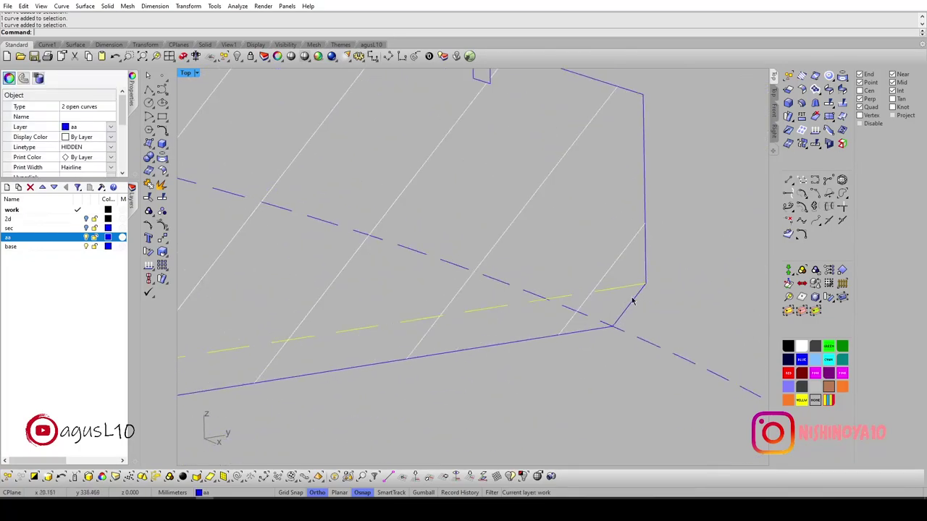
{"action": "scroll", "coordinate": [630, 304], "scroll_direction": "down", "scroll_amount": 1}
{"action": "scroll", "coordinate": [641, 285], "scroll_direction": "down", "scroll_amount": 4}
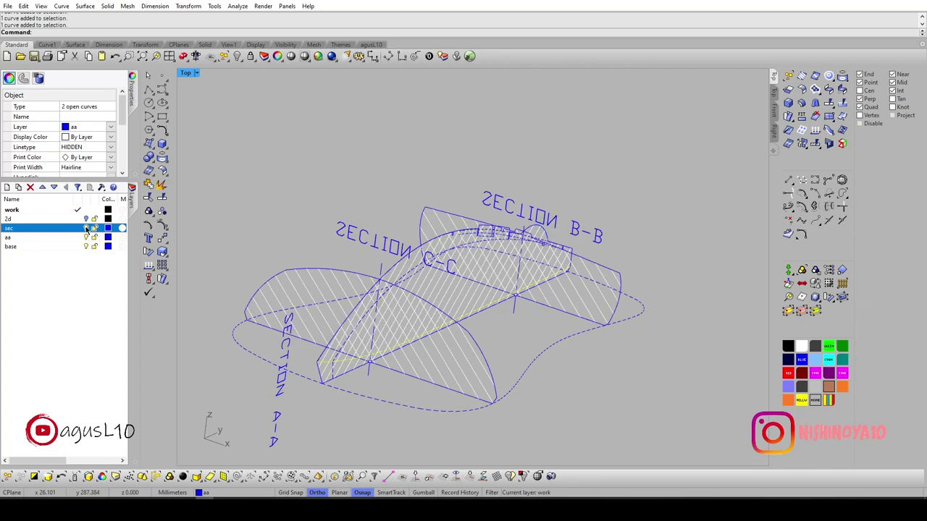
Turn the 2d layer back on so the sections stand over the mouse drawing.
{"action": "right_click_drag", "start_coordinate": [434, 311], "coordinate": [459, 321]}
{"action": "scroll", "coordinate": [483, 297], "scroll_direction": "up", "scroll_amount": 3}
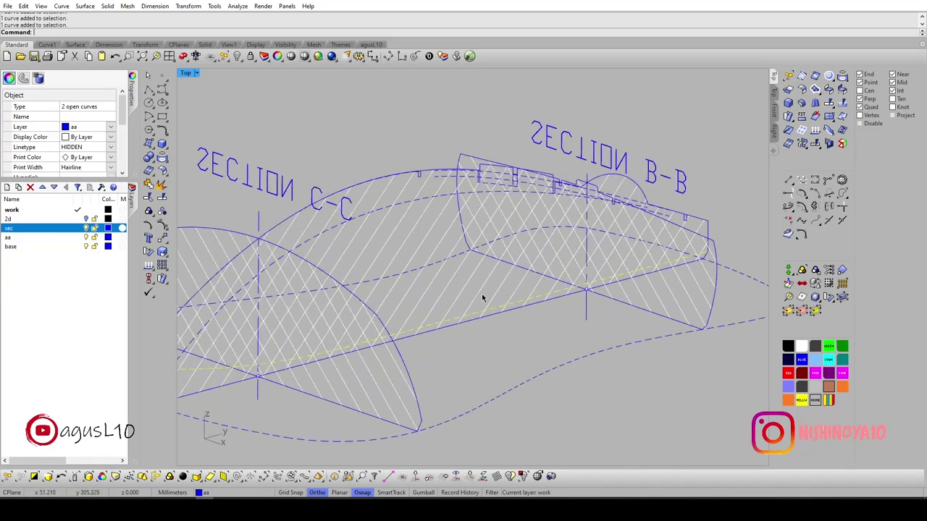
{"action": "scroll", "coordinate": [483, 298], "scroll_direction": "down", "scroll_amount": 3}
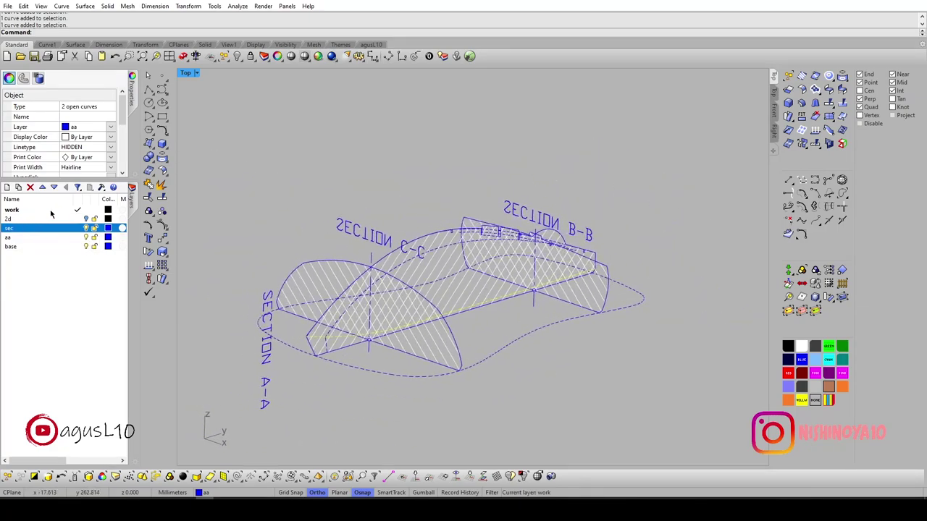
{"action": "left_click", "coordinate": [85, 219]}
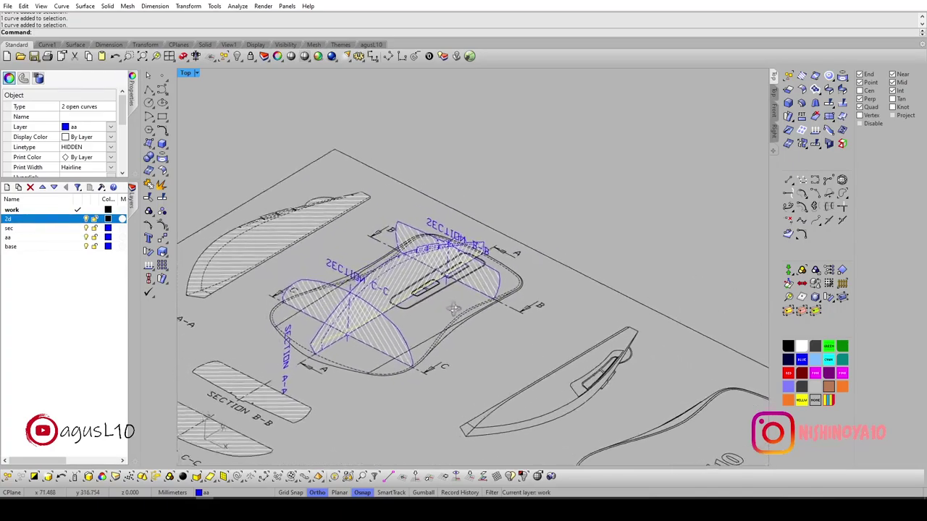
Add the bow curve and the dashed lower curve to the selection.
{"action": "mouse_move", "coordinate": [475, 324]}
{"action": "right_mouse_down"}
{"action": "mouse_move", "coordinate": [393, 292]}
{"action": "mouse_move", "coordinate": [369, 315]}
{"action": "mouse_move", "coordinate": [187, 283]}
{"action": "mouse_move", "coordinate": [340, 311]}
{"action": "mouse_move", "coordinate": [348, 300]}
{"action": "right_mouse_up"}
{"action": "left_click", "coordinate": [86, 219]}
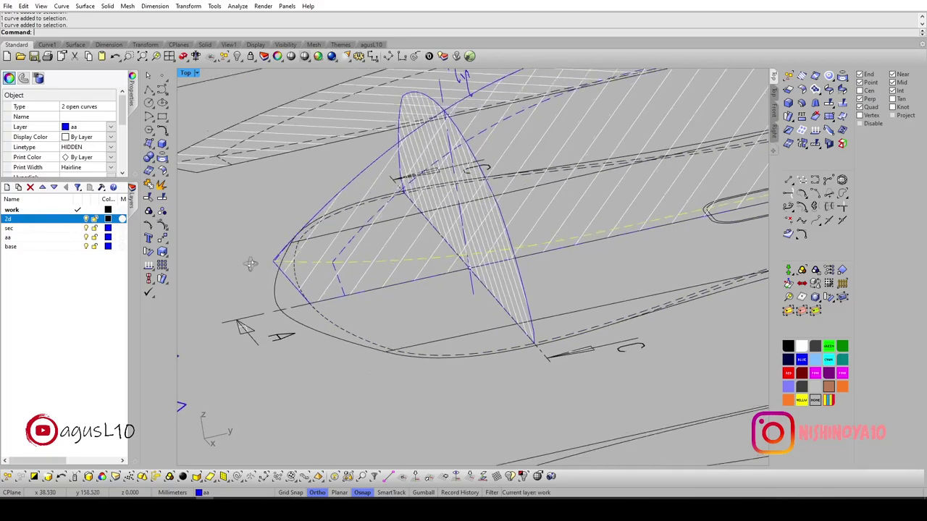
{"action": "mouse_move", "coordinate": [249, 263]}
{"action": "right_mouse_down"}
{"action": "mouse_move", "coordinate": [259, 285]}
{"action": "mouse_move", "coordinate": [290, 194]}
{"action": "right_mouse_up"}
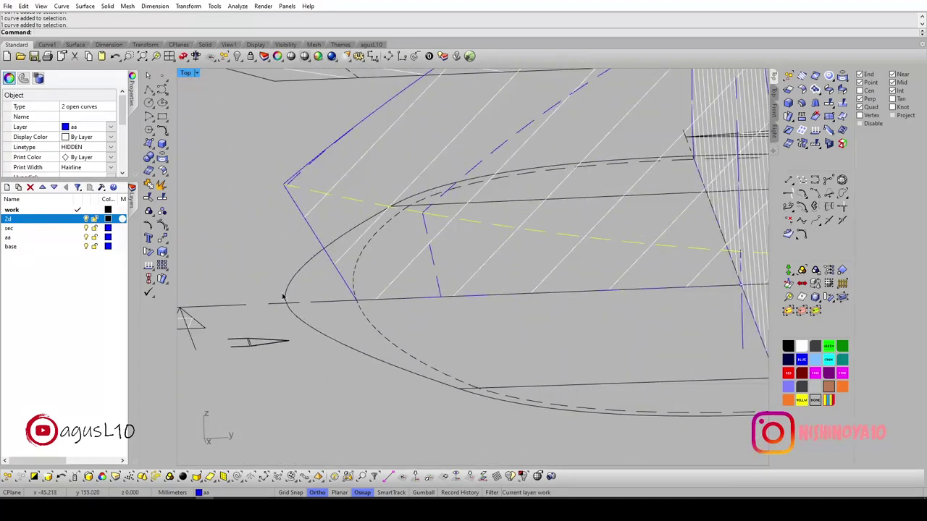
{"action": "left_click", "coordinate": [282, 297]}
{"action": "mouse_move", "coordinate": [282, 297]}
{"action": "right_mouse_down"}
{"action": "mouse_move", "coordinate": [385, 414]}
{"action": "mouse_move", "coordinate": [430, 414]}
{"action": "right_mouse_up"}
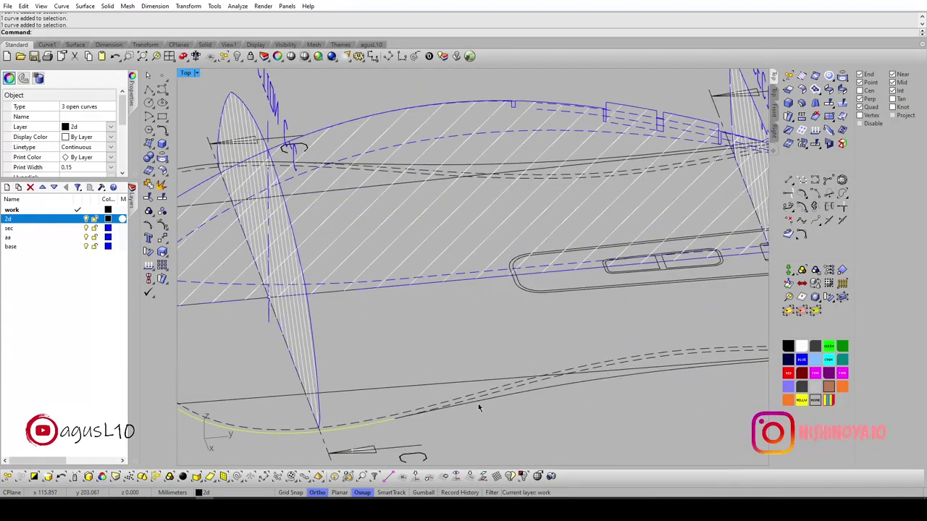
{"action": "scroll", "coordinate": [481, 406], "scroll_direction": "up", "scroll_amount": 2}
{"action": "scroll", "coordinate": [481, 406], "scroll_direction": "up", "scroll_amount": 2}
{"action": "scroll", "coordinate": [481, 406], "scroll_direction": "up", "scroll_amount": 3}
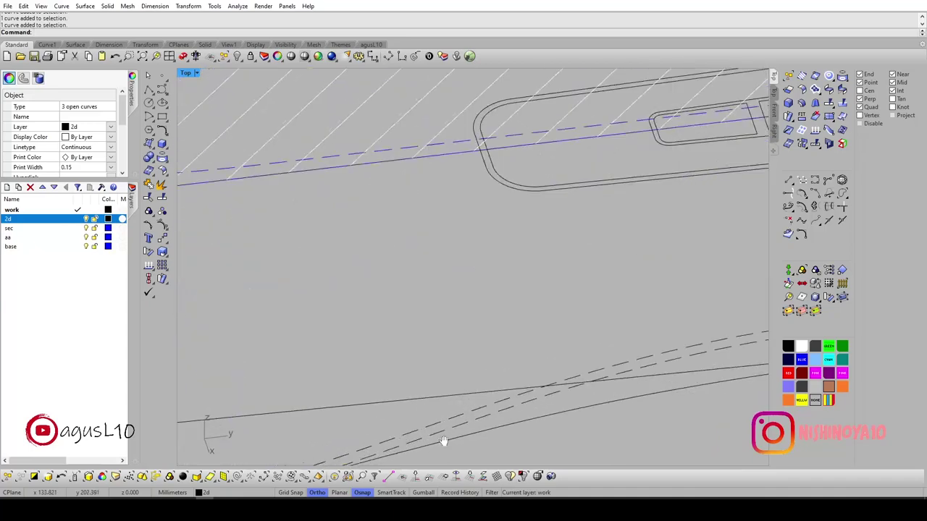
{"action": "mouse_move", "coordinate": [492, 376]}
{"action": "right_mouse_down"}
{"action": "mouse_move", "coordinate": [521, 332]}
{"action": "mouse_move", "coordinate": [500, 358]}
{"action": "right_mouse_up"}
{"action": "left_click", "coordinate": [501, 358], "text": "shift"}
Add the outer solid side curve, the long black line and the upper arc to the selection.
{"action": "scroll", "coordinate": [529, 348], "scroll_direction": "down", "scroll_amount": 3}
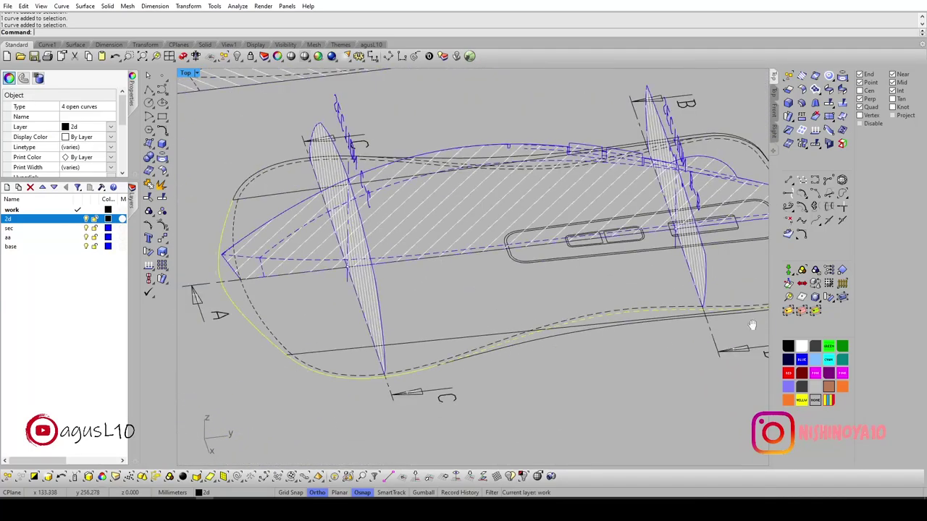
{"action": "scroll", "coordinate": [529, 348], "scroll_direction": "down", "scroll_amount": 3}
{"action": "scroll", "coordinate": [536, 347], "scroll_direction": "up", "scroll_amount": 3}
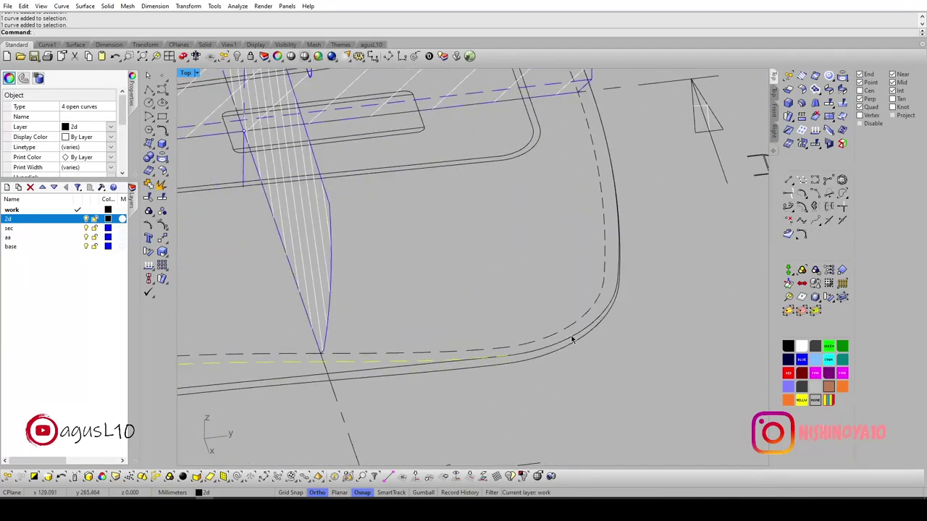
{"action": "scroll", "coordinate": [579, 341], "scroll_direction": "down", "scroll_amount": 3}
{"action": "scroll", "coordinate": [575, 338], "scroll_direction": "up", "scroll_amount": 3}
{"action": "scroll", "coordinate": [577, 348], "scroll_direction": "up", "scroll_amount": 3}
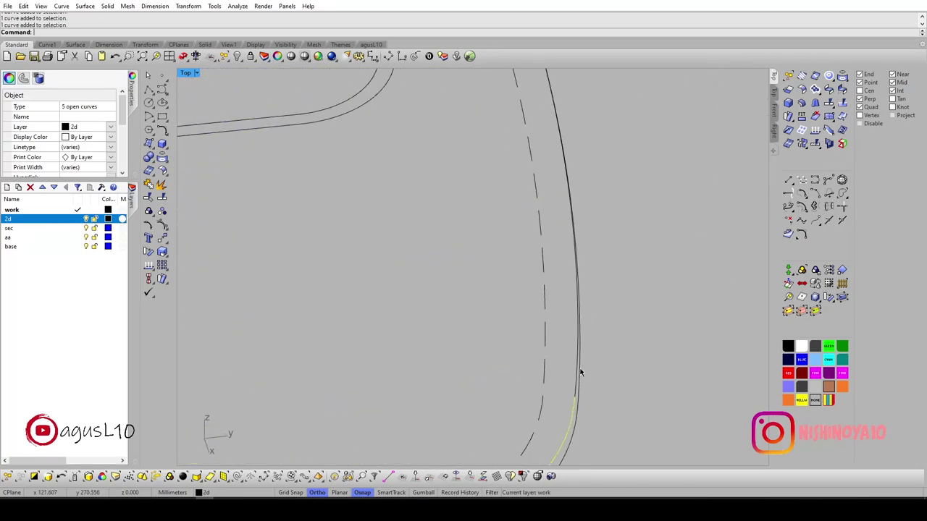
{"action": "left_click", "coordinate": [577, 374], "text": "shift"}
{"action": "scroll", "coordinate": [611, 366], "scroll_direction": "down", "scroll_amount": 3}
{"action": "scroll", "coordinate": [610, 366], "scroll_direction": "up", "scroll_amount": 3}
{"action": "scroll", "coordinate": [610, 367], "scroll_direction": "up", "scroll_amount": 2}
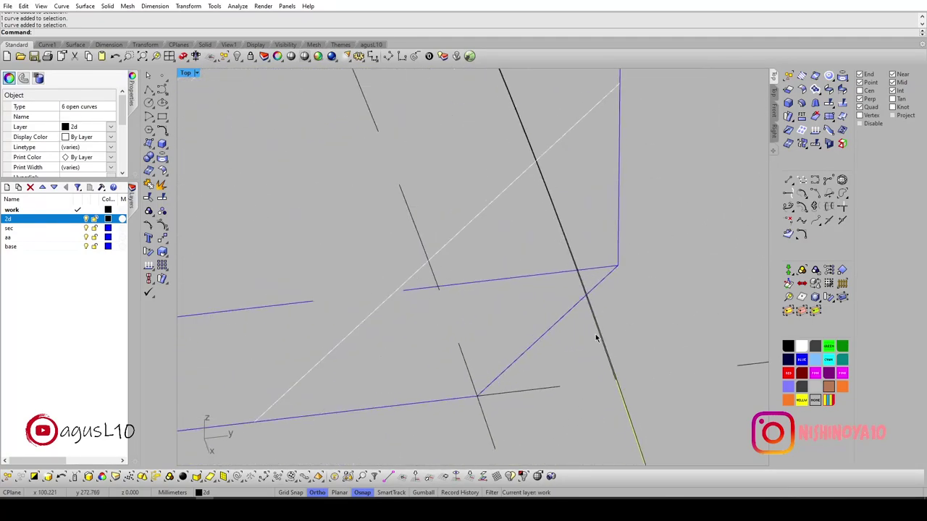
{"action": "scroll", "coordinate": [611, 366], "scroll_direction": "up", "scroll_amount": 2}
{"action": "left_click", "coordinate": [615, 365], "text": "shift"}
{"action": "scroll", "coordinate": [610, 361], "scroll_direction": "down", "scroll_amount": 2}
{"action": "scroll", "coordinate": [594, 326], "scroll_direction": "down", "scroll_amount": 2}
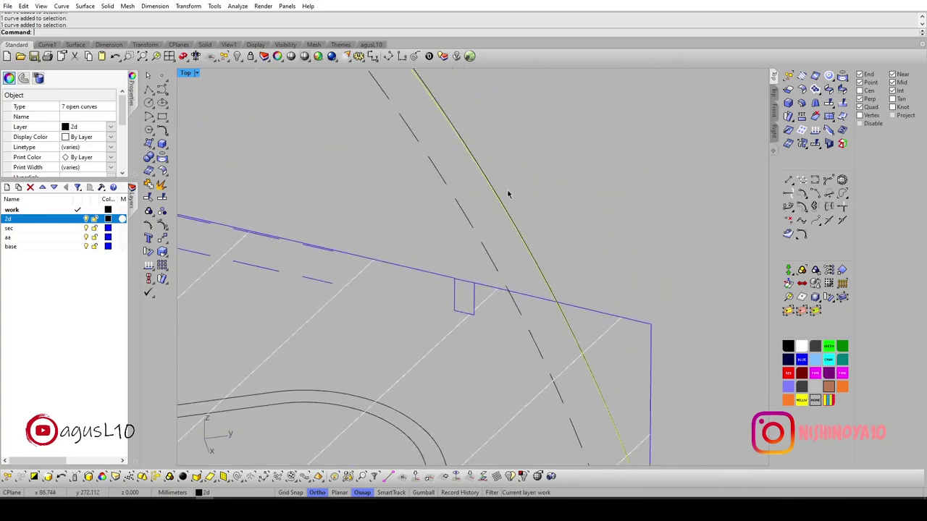
{"action": "scroll", "coordinate": [572, 262], "scroll_direction": "down", "scroll_amount": 2}
{"action": "scroll", "coordinate": [617, 309], "scroll_direction": "up", "scroll_amount": 3}
{"action": "scroll", "coordinate": [593, 267], "scroll_direction": "down", "scroll_amount": 2}
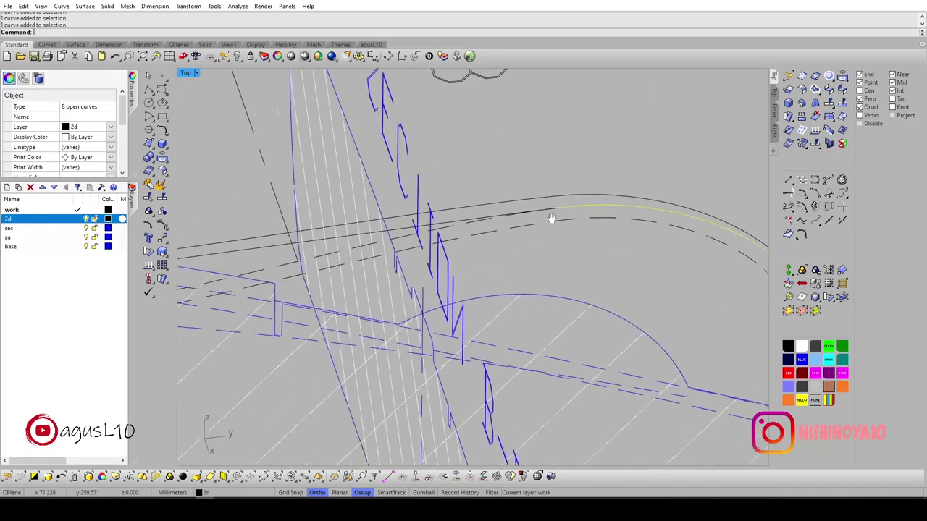
{"action": "scroll", "coordinate": [552, 215], "scroll_direction": "down", "scroll_amount": 2}
{"action": "scroll", "coordinate": [523, 212], "scroll_direction": "down", "scroll_amount": 1}
{"action": "left_click", "coordinate": [513, 221], "text": "shift"}
Add the long straight line to complete ten selected curves, then check them in tilted and plan views.
{"action": "scroll", "coordinate": [512, 224], "scroll_direction": "down", "scroll_amount": 1}
{"action": "scroll", "coordinate": [512, 225], "scroll_direction": "down", "scroll_amount": 2}
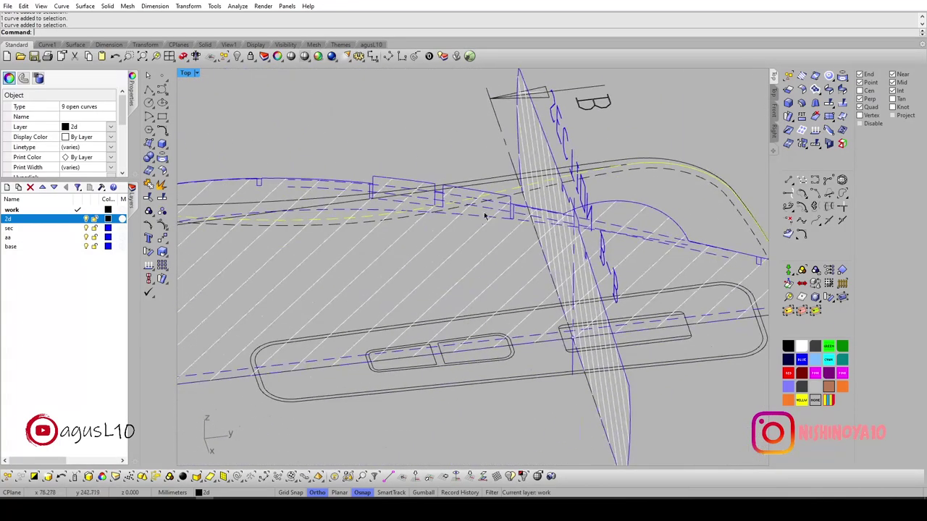
{"action": "scroll", "coordinate": [498, 215], "scroll_direction": "down", "scroll_amount": 2}
{"action": "scroll", "coordinate": [470, 231], "scroll_direction": "down", "scroll_amount": 2}
{"action": "scroll", "coordinate": [430, 250], "scroll_direction": "up", "scroll_amount": 2}
{"action": "scroll", "coordinate": [431, 250], "scroll_direction": "up", "scroll_amount": 3}
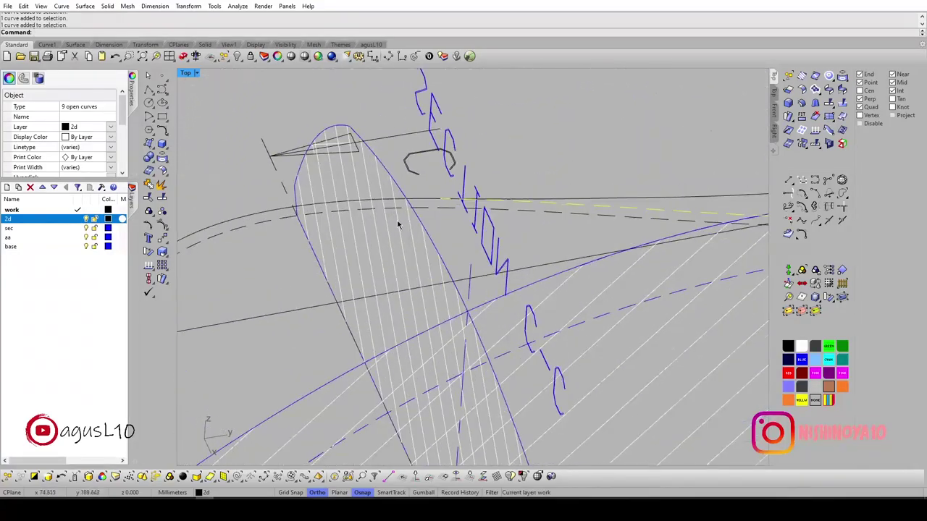
{"action": "scroll", "coordinate": [445, 208], "scroll_direction": "down", "scroll_amount": 2}
{"action": "scroll", "coordinate": [420, 203], "scroll_direction": "down", "scroll_amount": 1}
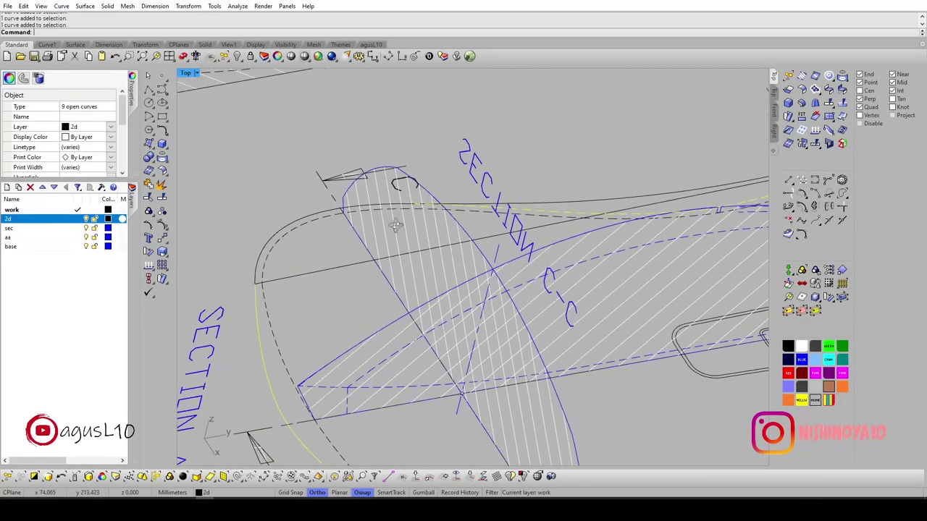
{"action": "scroll", "coordinate": [398, 199], "scroll_direction": "down", "scroll_amount": 1}
{"action": "scroll", "coordinate": [376, 196], "scroll_direction": "down", "scroll_amount": 1}
{"action": "scroll", "coordinate": [405, 196], "scroll_direction": "up", "scroll_amount": 3}
{"action": "scroll", "coordinate": [445, 196], "scroll_direction": "up", "scroll_amount": 3}
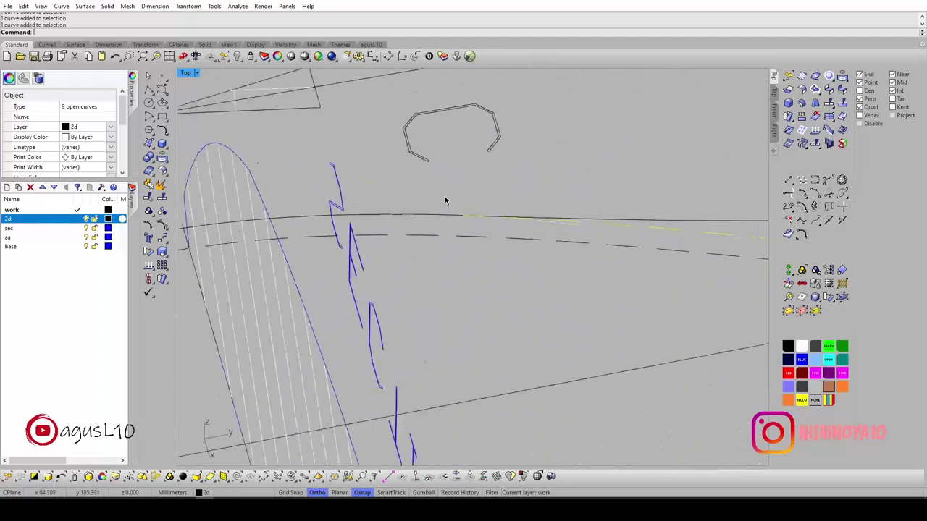
{"action": "scroll", "coordinate": [492, 229], "scroll_direction": "up", "scroll_amount": 3}
{"action": "left_click", "coordinate": [496, 213]}
{"action": "scroll", "coordinate": [497, 208], "scroll_direction": "down", "scroll_amount": 1}
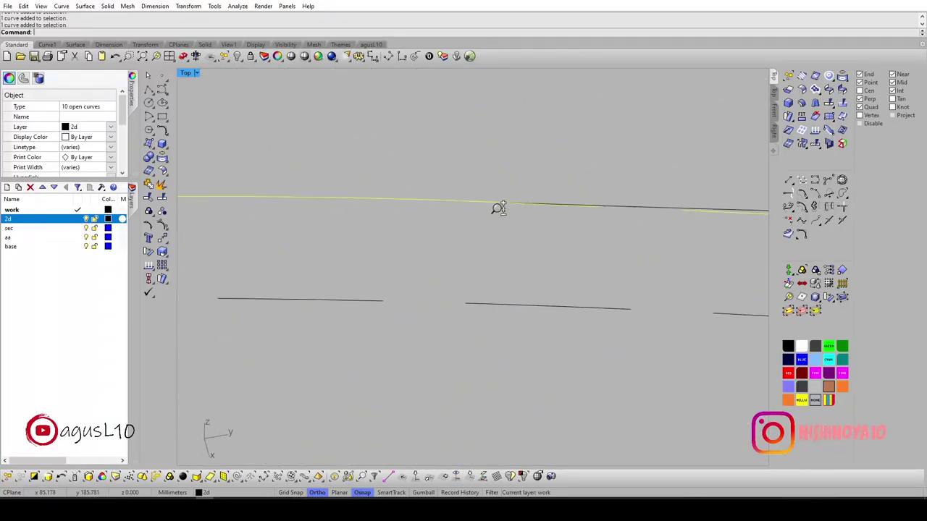
{"action": "scroll", "coordinate": [456, 253], "scroll_direction": "down", "scroll_amount": 3}
{"action": "scroll", "coordinate": [413, 304], "scroll_direction": "down", "scroll_amount": 2}
{"action": "right_click_drag", "start_coordinate": [414, 305], "coordinate": [585, 216], "text": "ctrl+shift"}
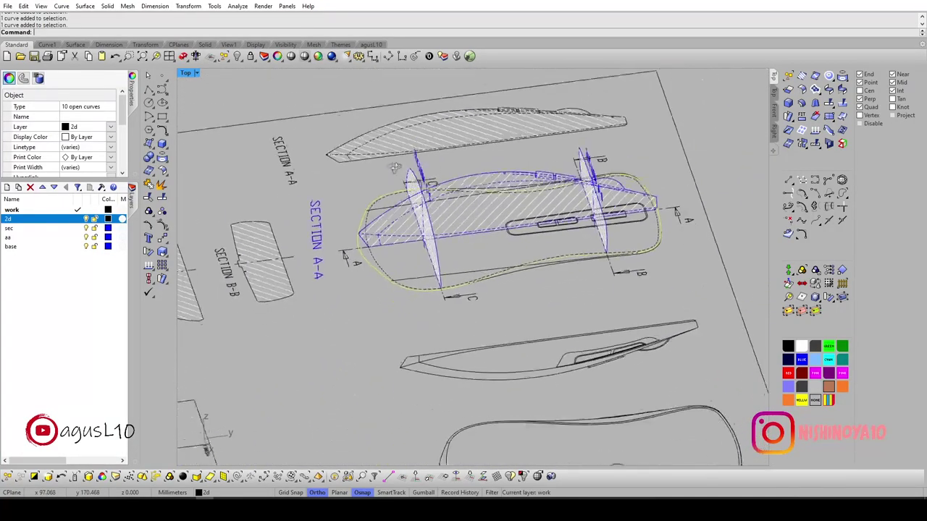
{"action": "key", "text": "Home"}
{"action": "key", "text": "Home"}
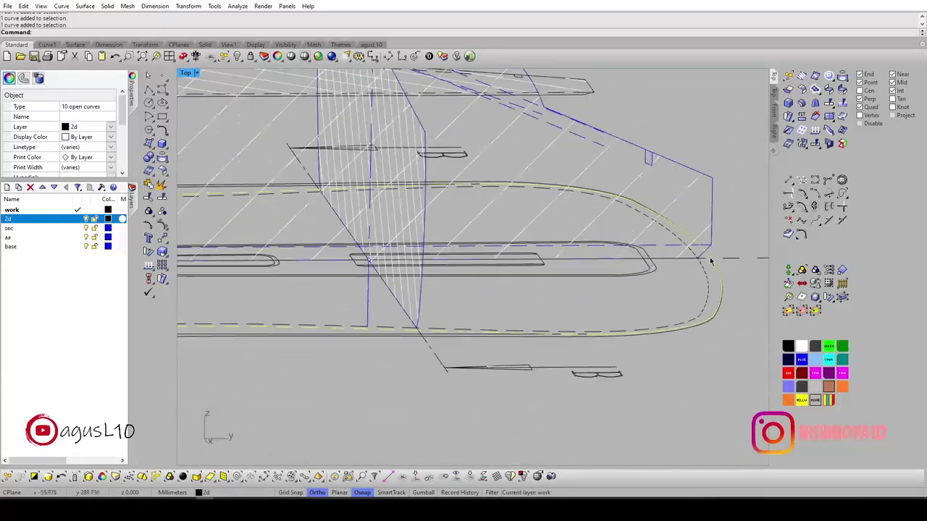
{"action": "key", "text": "Home"}
{"action": "key", "text": "End"}
{"action": "key", "text": "End"}
{"action": "key", "text": "End"}
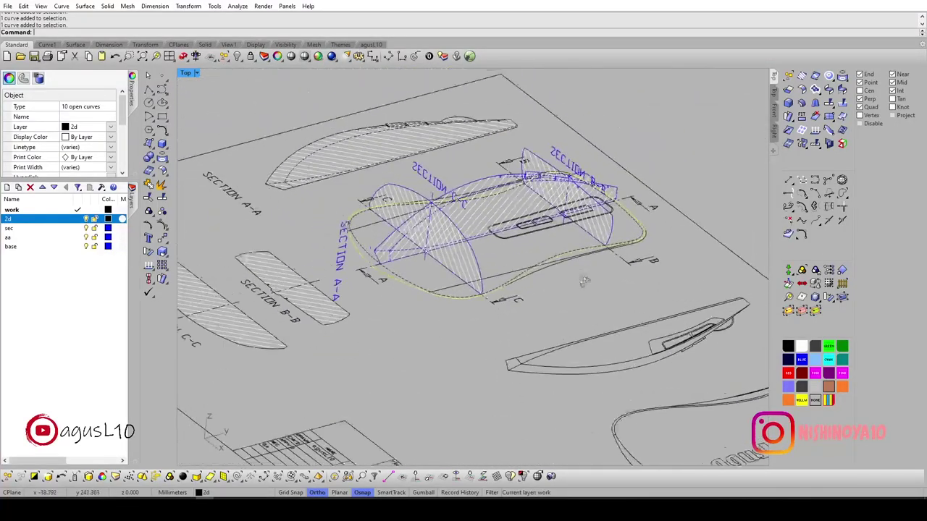
Copy the selected curves to the work layer and hide the 2d, sec and aa layers.
{"action": "middle_click", "coordinate": [572, 290]}
{"action": "left_click", "coordinate": [584, 282]}
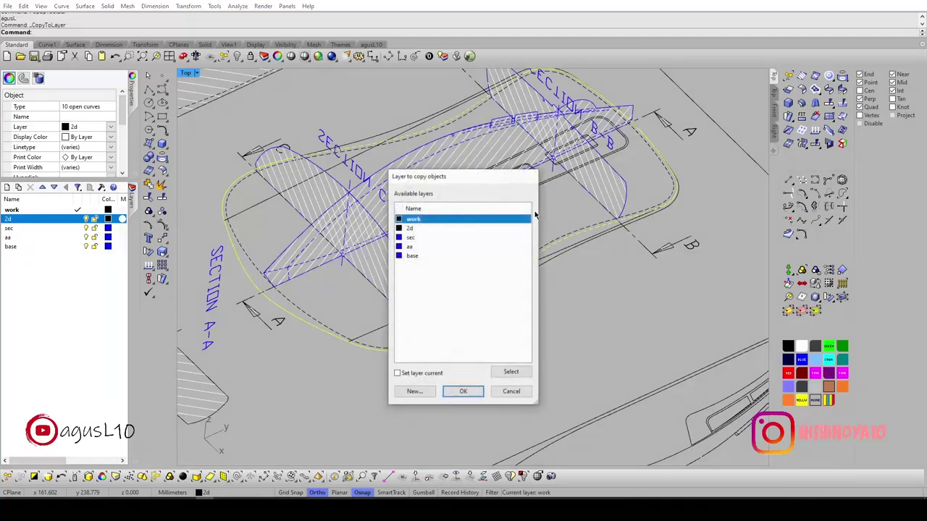
{"action": "double_click", "coordinate": [412, 255]}
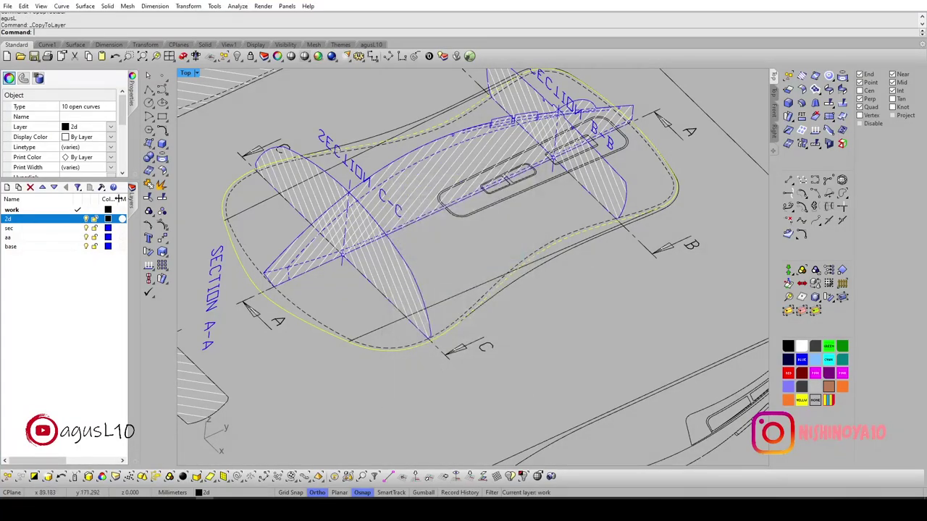
{"action": "left_click", "coordinate": [86, 219]}
{"action": "left_click", "coordinate": [84, 229]}
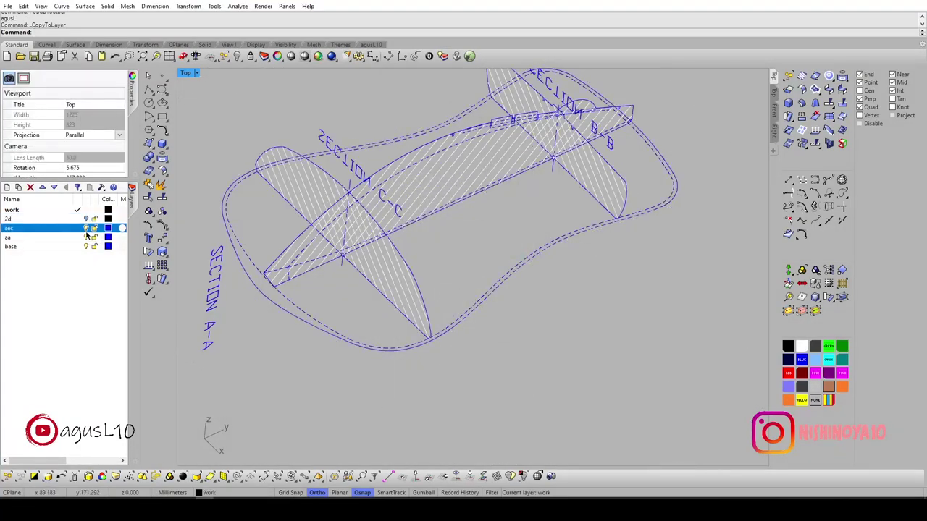
{"action": "left_click", "coordinate": [86, 237]}
{"action": "left_click", "coordinate": [86, 228]}
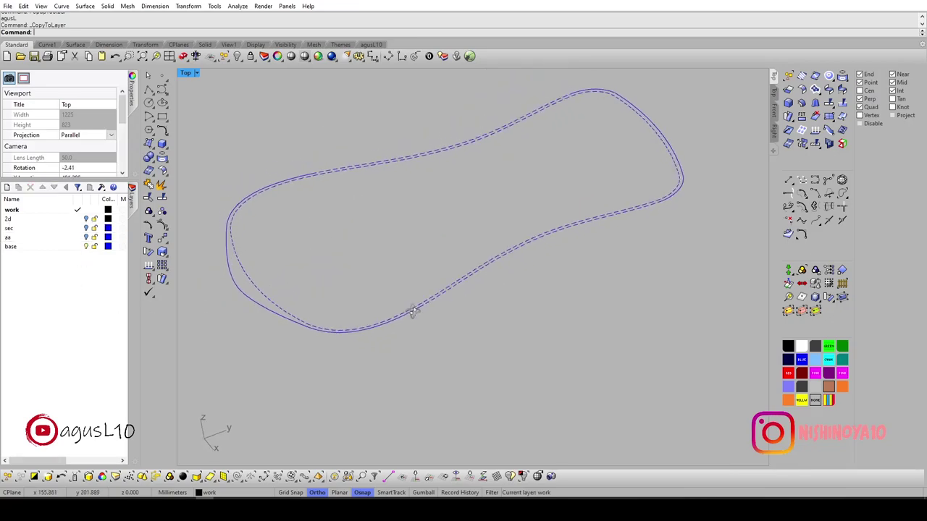
Join the six solid outline pieces into one curve, accepting the small-gap prompt.
{"action": "right_click_drag", "start_coordinate": [412, 311], "coordinate": [414, 322], "text": "ctrl+shift"}
{"action": "left_click", "coordinate": [412, 319]}
{"action": "scroll", "coordinate": [427, 314], "scroll_direction": "up", "scroll_amount": 3}
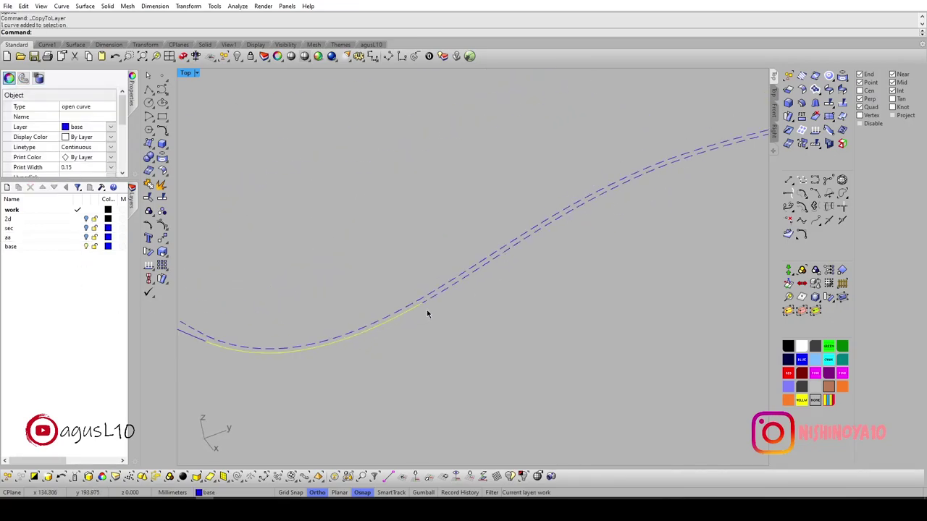
{"action": "left_click", "coordinate": [148, 184]}
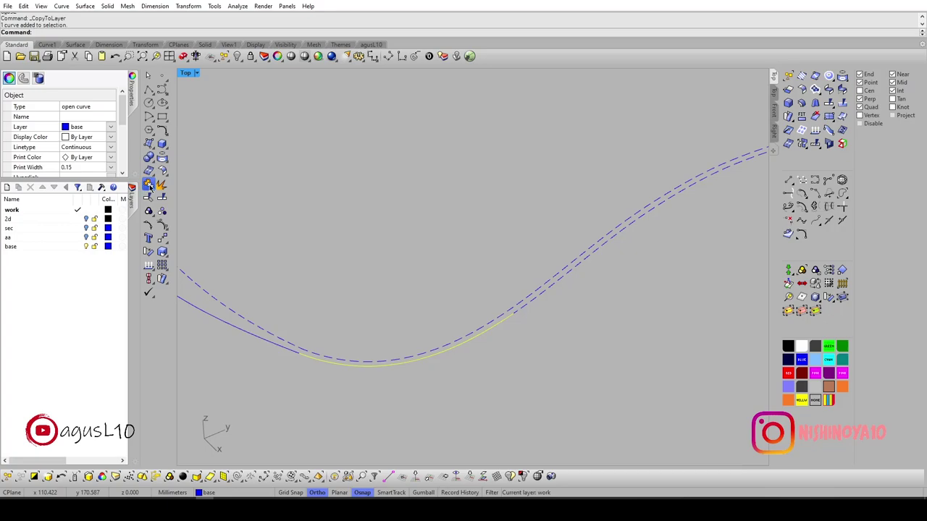
{"action": "left_click", "coordinate": [299, 355]}
{"action": "scroll", "coordinate": [304, 348], "scroll_direction": "down", "scroll_amount": 3}
{"action": "scroll", "coordinate": [261, 346], "scroll_direction": "up", "scroll_amount": 3}
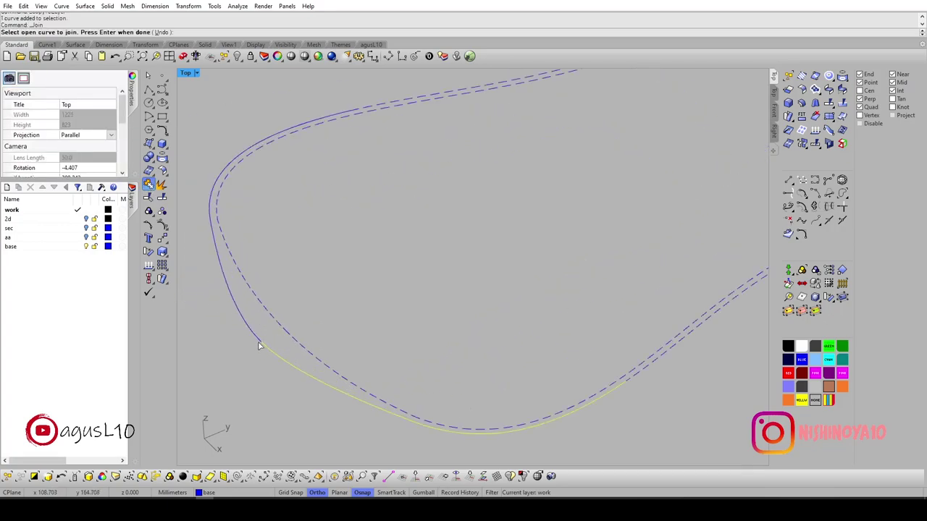
{"action": "scroll", "coordinate": [241, 317], "scroll_direction": "down", "scroll_amount": 2}
{"action": "scroll", "coordinate": [246, 290], "scroll_direction": "down", "scroll_amount": 2}
{"action": "scroll", "coordinate": [273, 223], "scroll_direction": "up", "scroll_amount": 5}
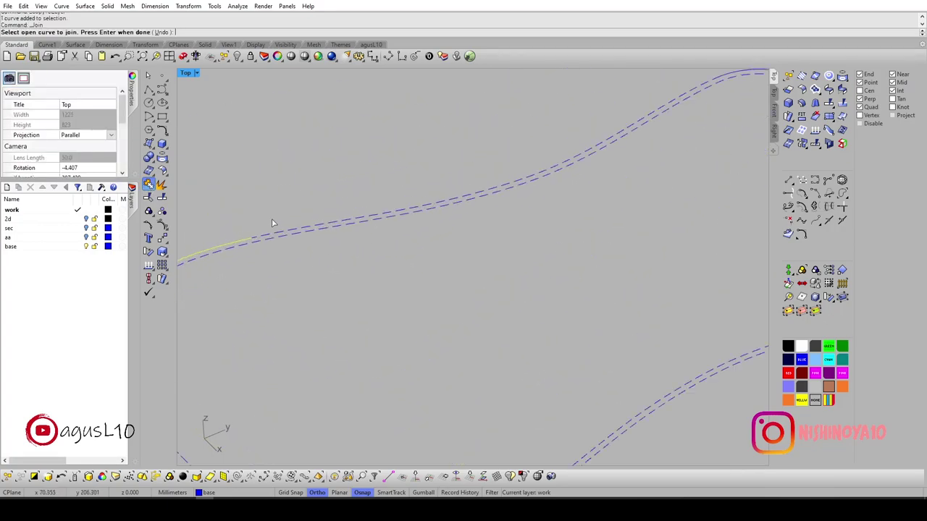
{"action": "scroll", "coordinate": [461, 190], "scroll_direction": "down", "scroll_amount": 3}
{"action": "scroll", "coordinate": [473, 162], "scroll_direction": "up", "scroll_amount": 3}
{"action": "left_click", "coordinate": [571, 169]}
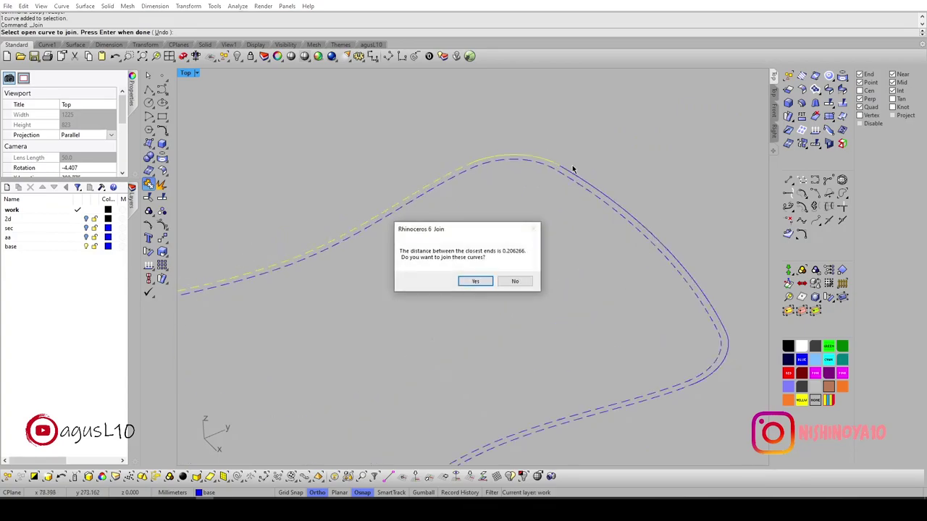
{"action": "key", "text": "Return"}
{"action": "scroll", "coordinate": [387, 170], "scroll_direction": "up", "scroll_amount": 3}
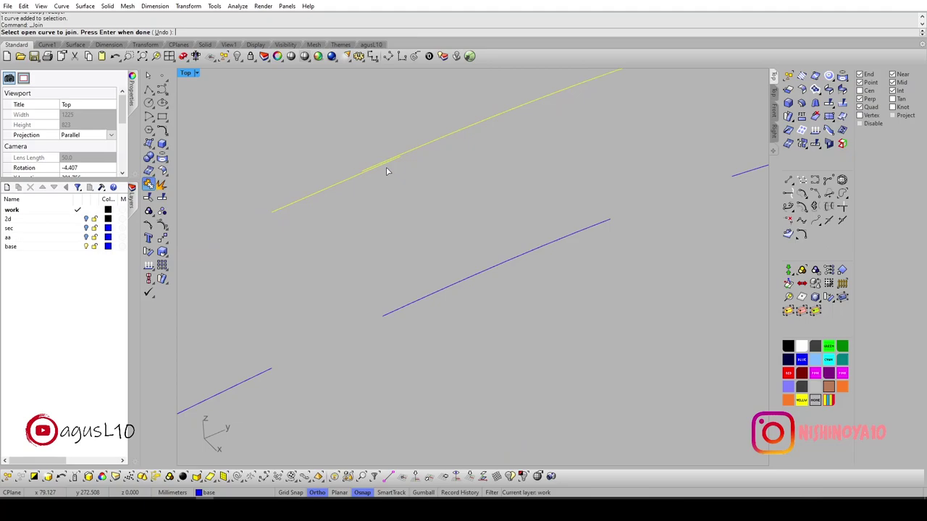
{"action": "key", "text": "Return"}
Join the five dashed outline pieces into a single curve.
{"action": "scroll", "coordinate": [387, 171], "scroll_direction": "down", "scroll_amount": 2}
{"action": "scroll", "coordinate": [386, 172], "scroll_direction": "up", "scroll_amount": 2}
{"action": "scroll", "coordinate": [404, 176], "scroll_direction": "down", "scroll_amount": 3}
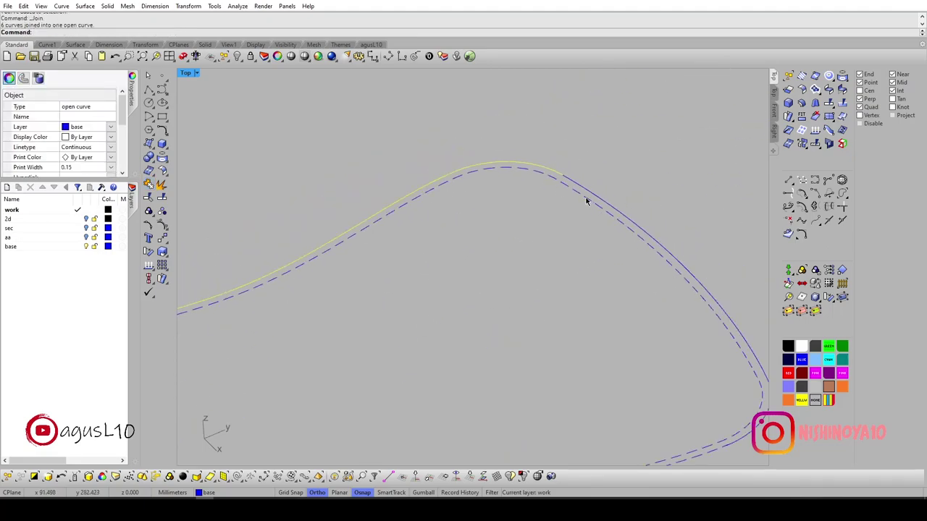
{"action": "key", "text": "Return"}
{"action": "left_click", "coordinate": [574, 182]}
{"action": "scroll", "coordinate": [696, 261], "scroll_direction": "up", "scroll_amount": 3}
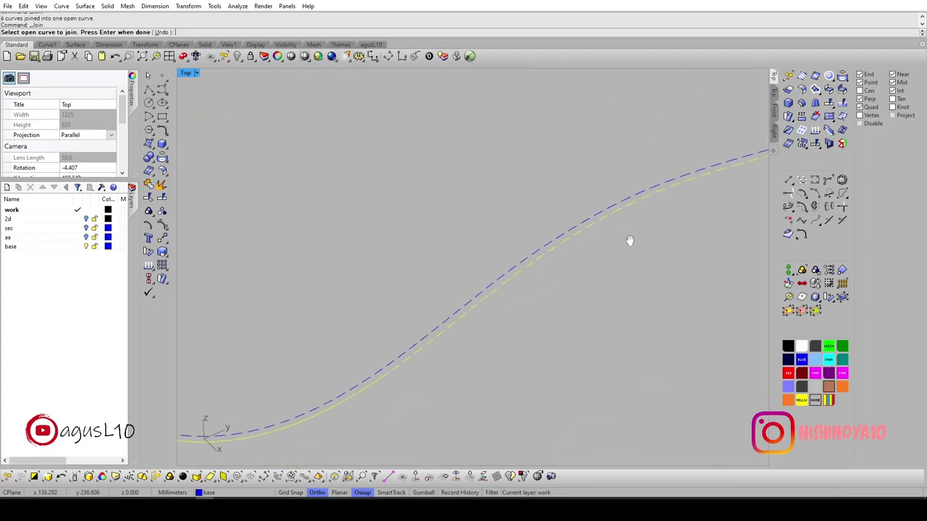
{"action": "scroll", "coordinate": [449, 283], "scroll_direction": "down", "scroll_amount": 3}
{"action": "right_click_drag", "start_coordinate": [394, 290], "coordinate": [383, 256], "text": "ctrl+shift"}
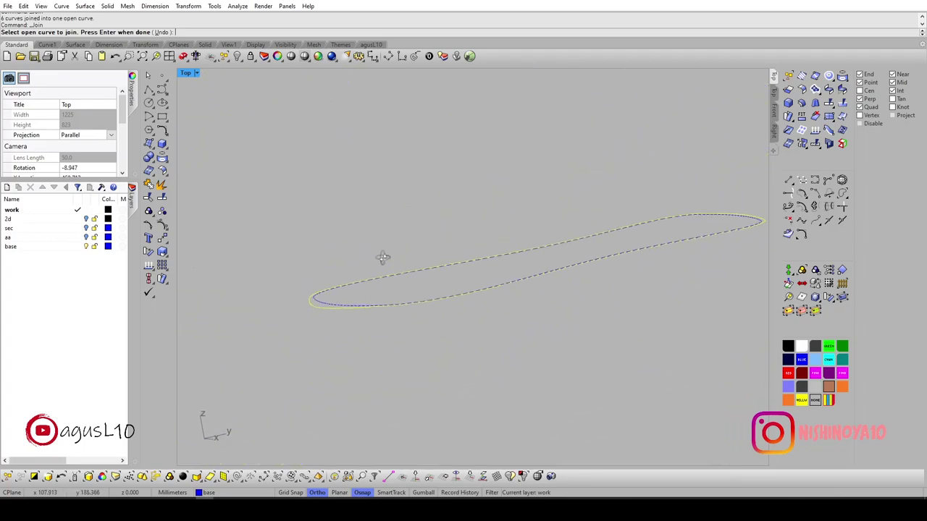
{"action": "key", "text": "Return"}
Close the remaining open outline curve with CloseCrv and select the outer solid closed curve.
{"action": "left_click", "coordinate": [347, 349]}
{"action": "right_click_drag", "start_coordinate": [385, 338], "coordinate": [470, 283], "text": "ctrl+shift"}
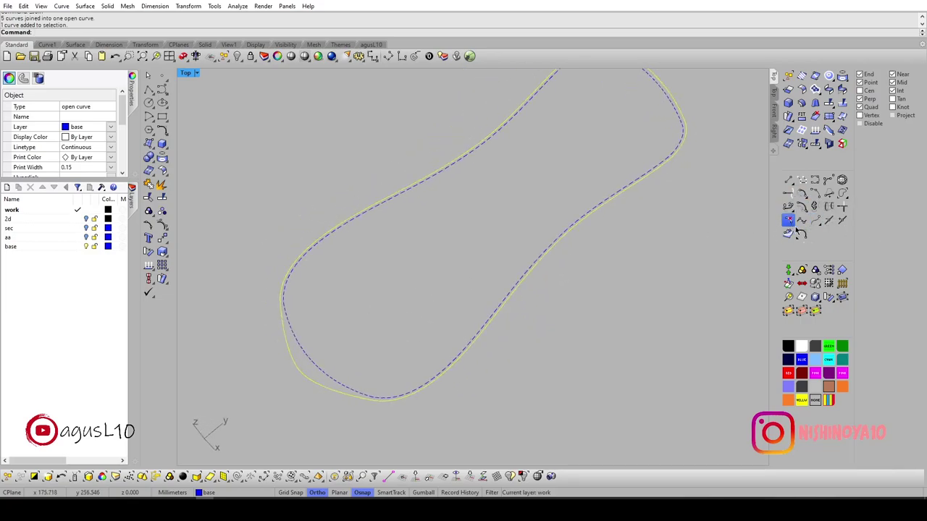
{"action": "left_click", "coordinate": [829, 194]}
{"action": "mouse_move", "coordinate": [463, 219]}
{"action": "right_mouse_down", "text": "ctrl+shift"}
{"action": "mouse_move", "coordinate": [465, 316]}
{"action": "mouse_move", "coordinate": [451, 304]}
{"action": "right_mouse_up", "text": "ctrl+shift"}
{"action": "key", "text": "ctrl+a"}
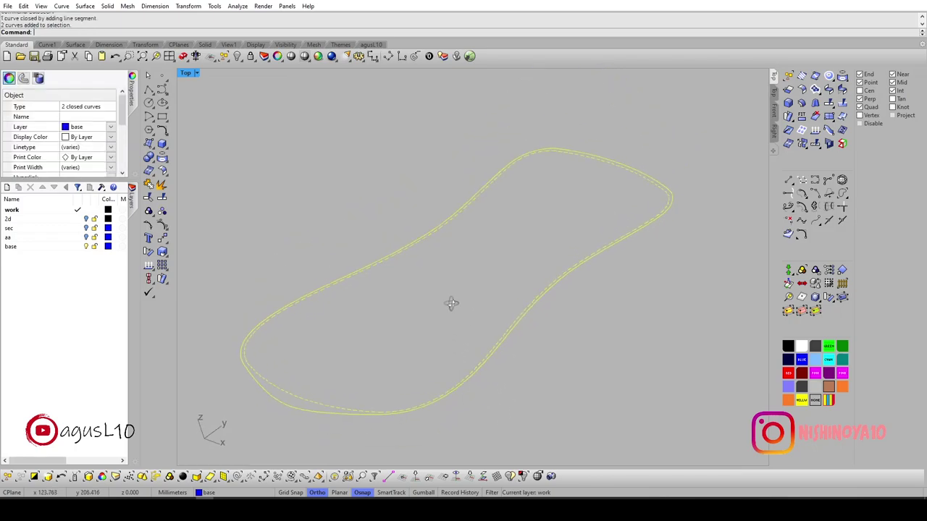
{"action": "key", "text": "Escape"}
{"action": "left_click", "coordinate": [267, 392]}
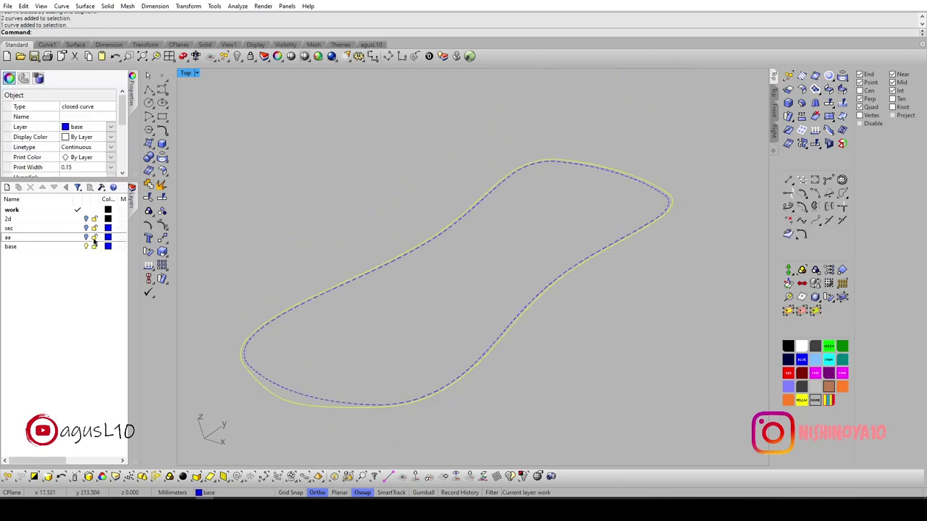
Show layer aa and copy its two section A-A curves to the work layer.
{"action": "left_click", "coordinate": [86, 239]}
{"action": "mouse_move", "coordinate": [304, 290]}
{"action": "right_mouse_down", "text": "ctrl+shift"}
{"action": "mouse_move", "coordinate": [259, 282]}
{"action": "mouse_move", "coordinate": [328, 265]}
{"action": "mouse_move", "coordinate": [490, 282]}
{"action": "mouse_move", "coordinate": [642, 276]}
{"action": "right_mouse_up", "text": "ctrl+shift"}
{"action": "scroll", "coordinate": [259, 282], "scroll_direction": "up", "scroll_amount": 5}
{"action": "scroll", "coordinate": [328, 266], "scroll_direction": "up", "scroll_amount": 2}
{"action": "left_click", "coordinate": [416, 271], "text": "shift"}
{"action": "scroll", "coordinate": [641, 275], "scroll_direction": "up", "scroll_amount": 4}
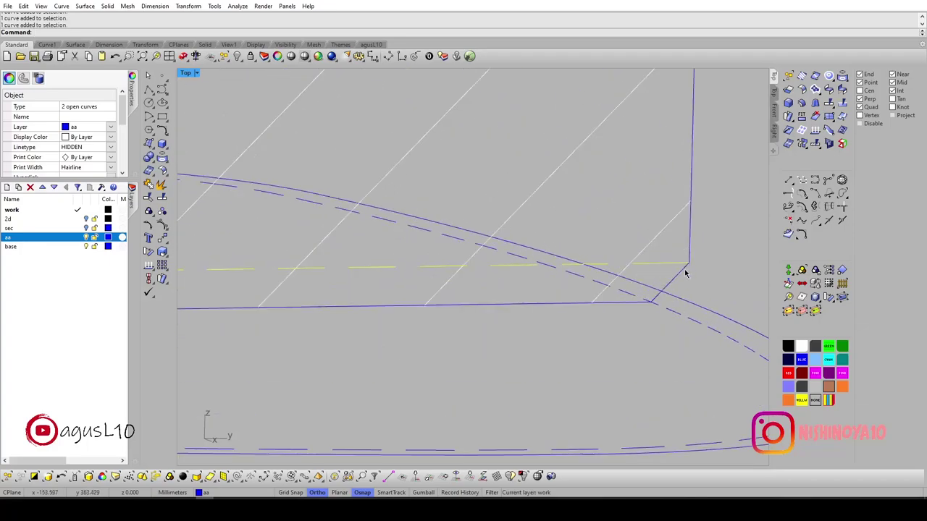
{"action": "scroll", "coordinate": [635, 271], "scroll_direction": "up", "scroll_amount": 2}
{"action": "left_click", "coordinate": [644, 260]}
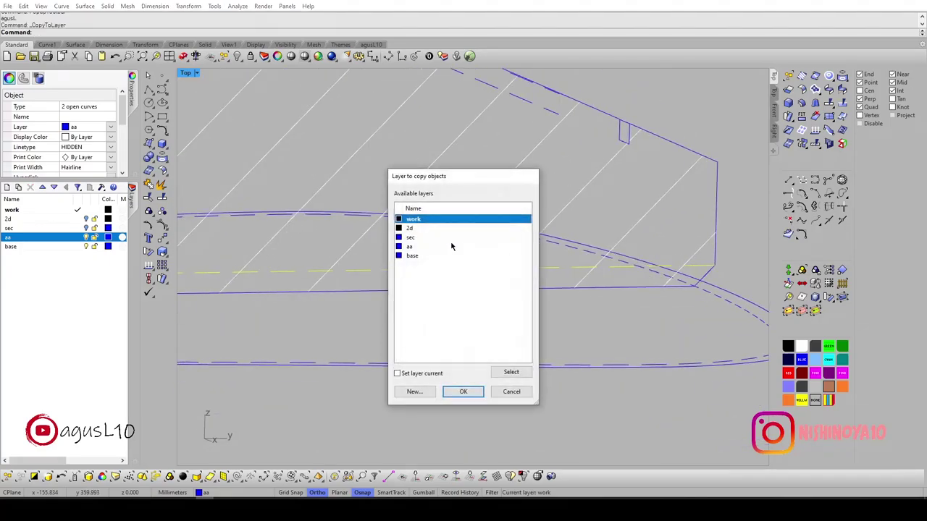
{"action": "double_click", "coordinate": [431, 256]}
{"action": "key", "text": "Escape"}
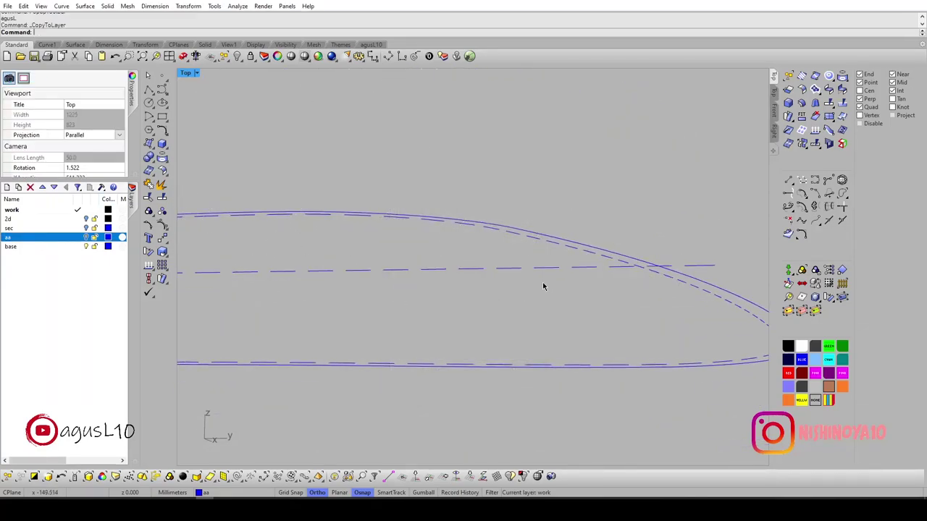
Join the two copied A-A curves into one in the Right view.
{"action": "scroll", "coordinate": [543, 284], "scroll_direction": "down", "scroll_amount": 5}
{"action": "scroll", "coordinate": [534, 308], "scroll_direction": "up", "scroll_amount": 1}
{"action": "left_click", "coordinate": [509, 291]}
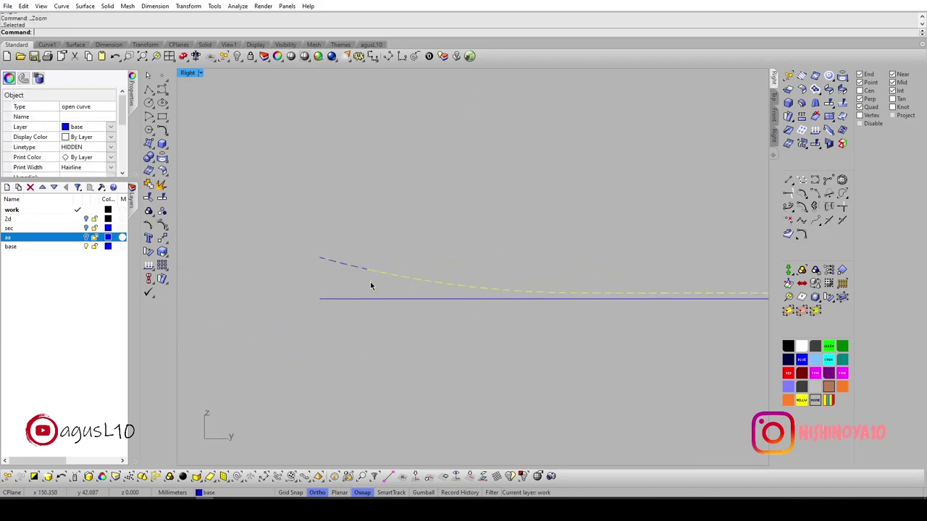
{"action": "type", "text": "join"}
{"action": "key", "text": "Return"}
{"action": "left_click", "coordinate": [648, 281]}
{"action": "key", "text": "Return"}
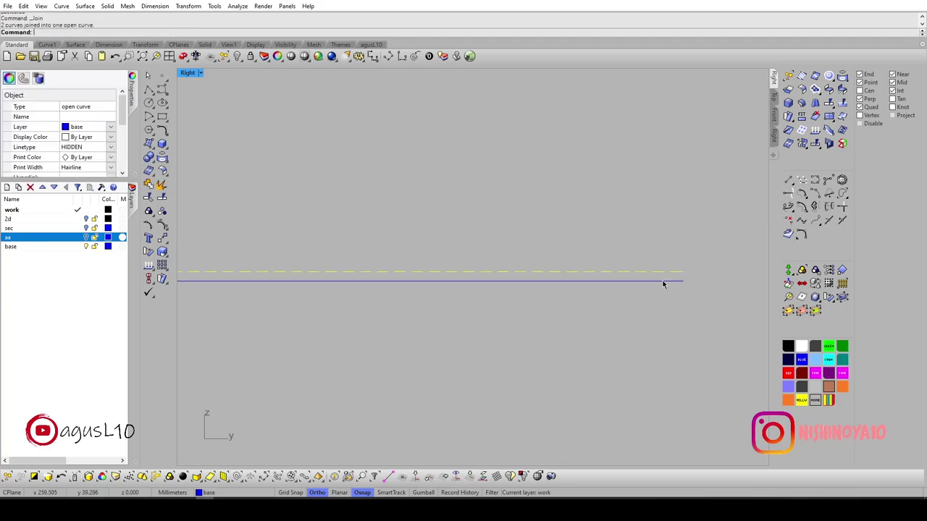
Extend the first end of the dashed line beyond the outline.
{"action": "right_click_drag", "start_coordinate": [648, 290], "coordinate": [409, 290], "text": "ctrl+shift"}
{"action": "scroll", "coordinate": [331, 276], "scroll_direction": "up", "scroll_amount": 3}
{"action": "scroll", "coordinate": [325, 293], "scroll_direction": "up", "scroll_amount": 2}
{"action": "right_click_drag", "start_coordinate": [325, 294], "coordinate": [307, 290], "text": "ctrl+shift"}
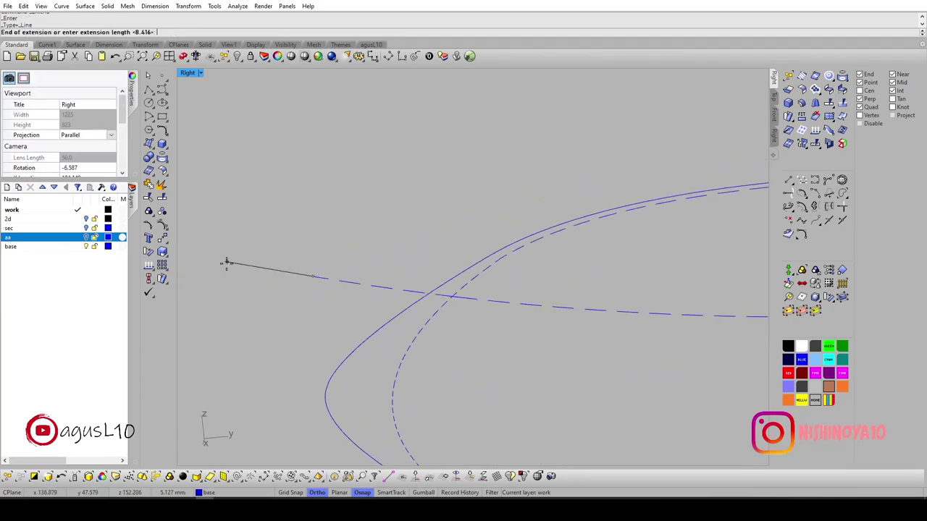
{"action": "scroll", "coordinate": [207, 268], "scroll_direction": "down", "scroll_amount": 3}
{"action": "right_click_drag", "start_coordinate": [210, 278], "coordinate": [620, 268], "text": "ctrl+shift"}
{"action": "scroll", "coordinate": [616, 268], "scroll_direction": "up", "scroll_amount": 3}
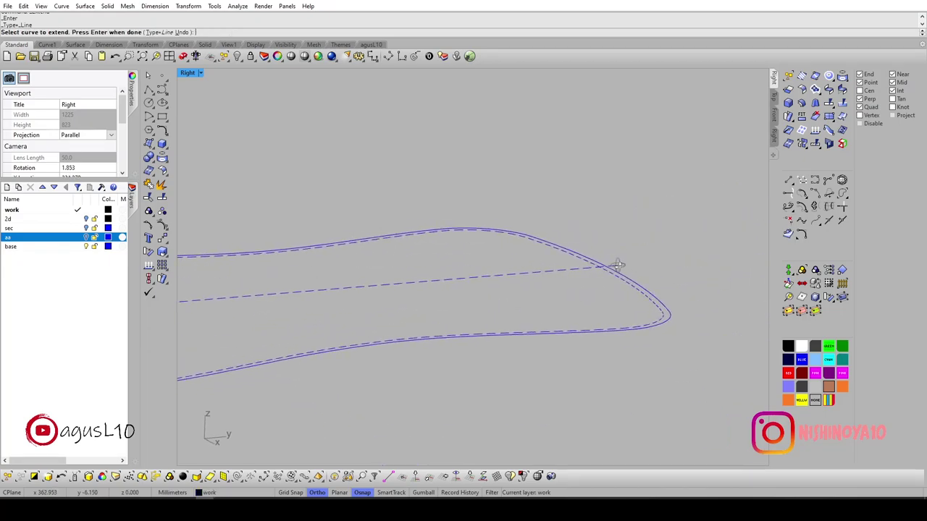
{"action": "key", "text": "Return"}
Extend the dashed line's other end beyond the outline and check both curves.
{"action": "left_click", "coordinate": [614, 271]}
{"action": "key", "text": "Return"}
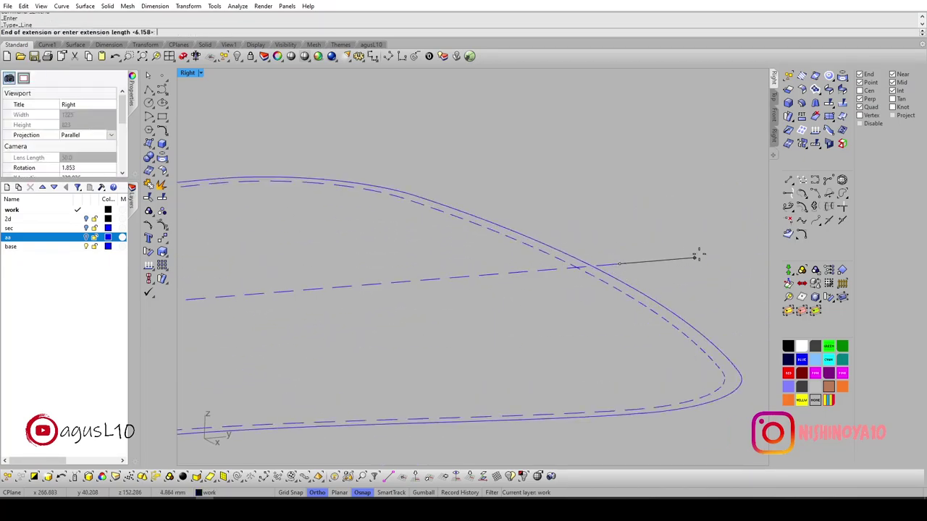
{"action": "left_click", "coordinate": [696, 255]}
{"action": "key", "text": "Return"}
{"action": "scroll", "coordinate": [579, 291], "scroll_direction": "down", "scroll_amount": 3}
{"action": "right_click_drag", "start_coordinate": [579, 292], "coordinate": [577, 290], "text": "ctrl+shift"}
{"action": "scroll", "coordinate": [572, 273], "scroll_direction": "up", "scroll_amount": 2}
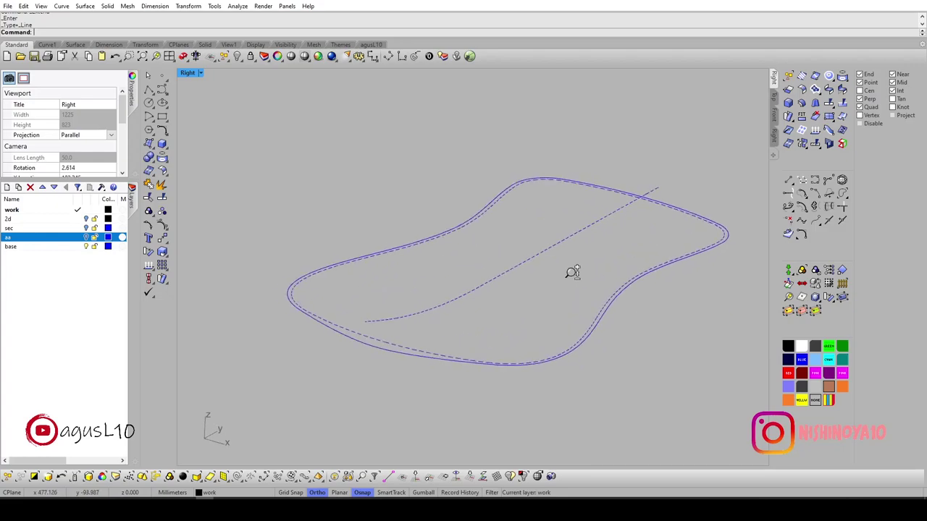
{"action": "left_click", "coordinate": [582, 222]}
{"action": "mouse_move", "coordinate": [591, 245]}
{"action": "right_mouse_down", "text": "ctrl+shift"}
{"action": "mouse_move", "coordinate": [631, 292]}
{"action": "mouse_move", "coordinate": [625, 253]}
{"action": "right_mouse_up", "text": "ctrl+shift"}
{"action": "left_click", "coordinate": [632, 291], "text": "shift"}
{"action": "key", "text": "Escape"}
{"action": "right_click_drag", "start_coordinate": [616, 313], "coordinate": [627, 284], "text": "ctrl+shift"}
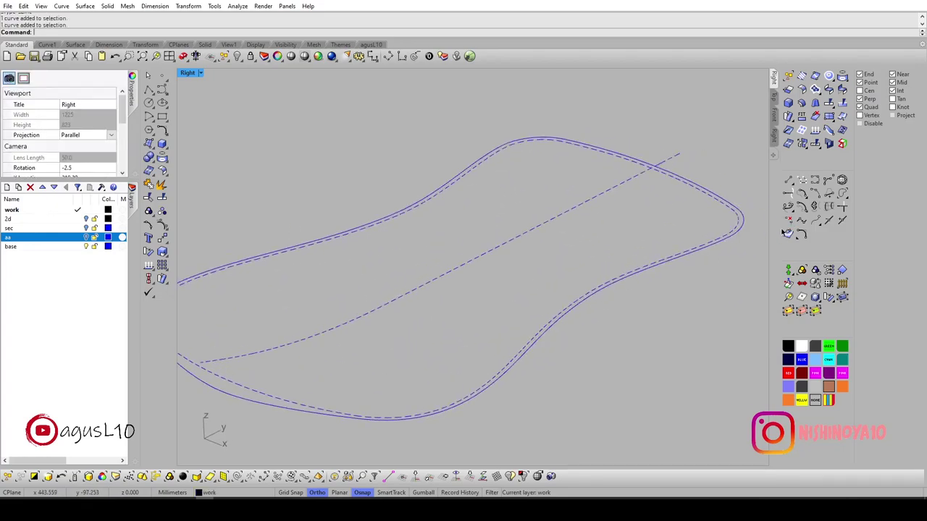
{"action": "left_click", "coordinate": [815, 206]}
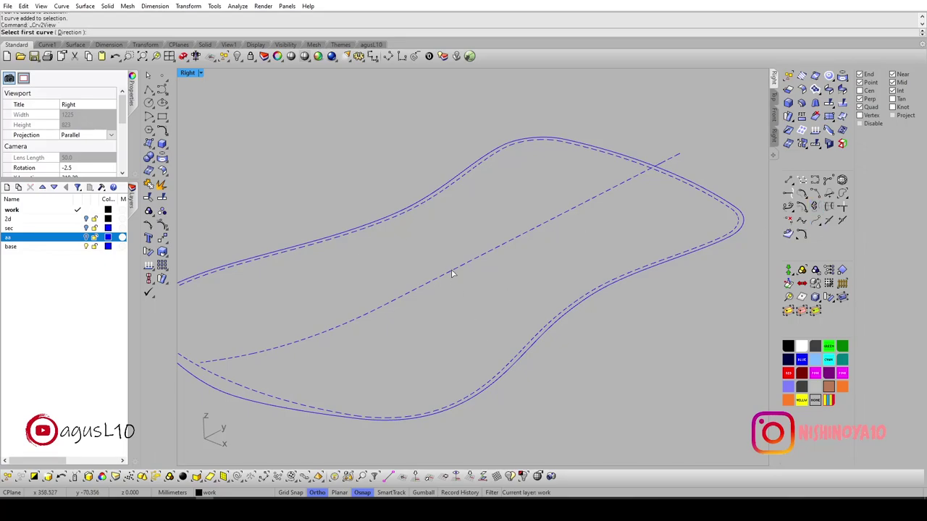
Create a 3D curve with Crv2View from the dashed line and the outer outline.
{"action": "left_click", "coordinate": [451, 274]}
{"action": "left_click", "coordinate": [509, 348]}
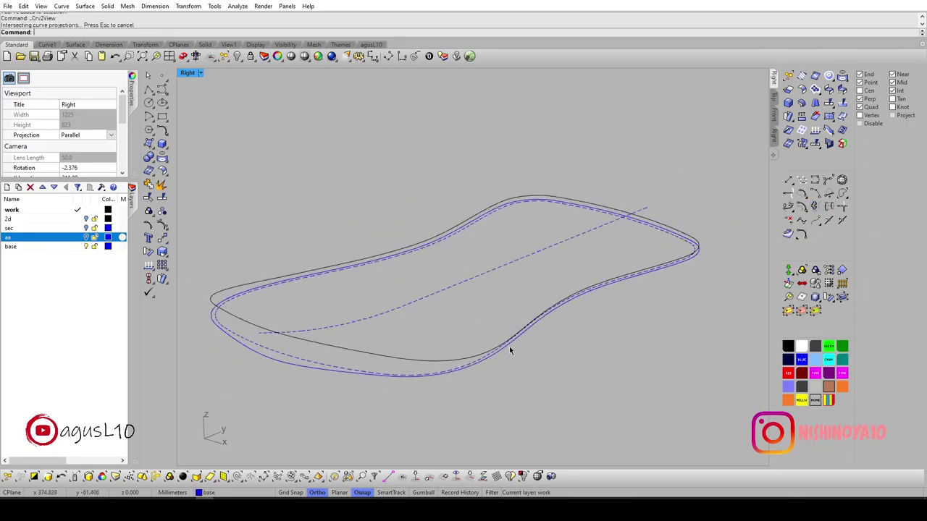
{"action": "right_click_drag", "start_coordinate": [509, 347], "coordinate": [502, 318], "text": "ctrl+shift"}
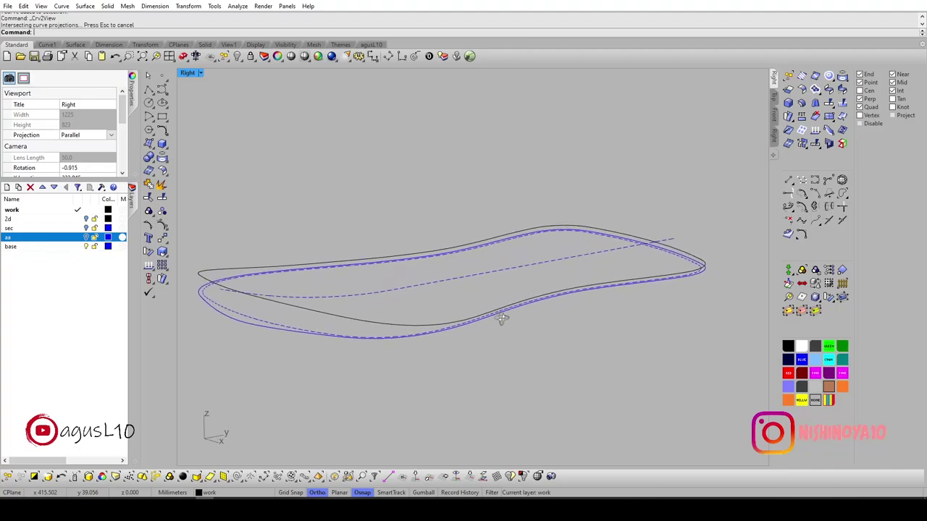
{"action": "right_click_drag", "start_coordinate": [502, 319], "coordinate": [455, 256], "text": "ctrl+shift"}
{"action": "scroll", "coordinate": [194, 261], "scroll_direction": "up", "scroll_amount": 3}
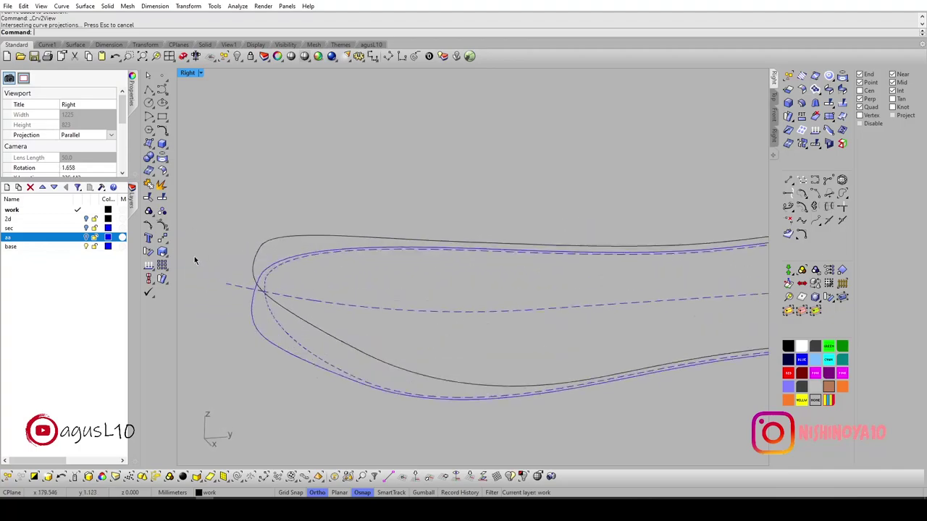
{"action": "scroll", "coordinate": [194, 261], "scroll_direction": "up", "scroll_amount": 3}
Turn the section A-A layer aa back on and select its two section curves.
{"action": "left_click", "coordinate": [85, 238]}
{"action": "scroll", "coordinate": [305, 294], "scroll_direction": "up", "scroll_amount": 2}
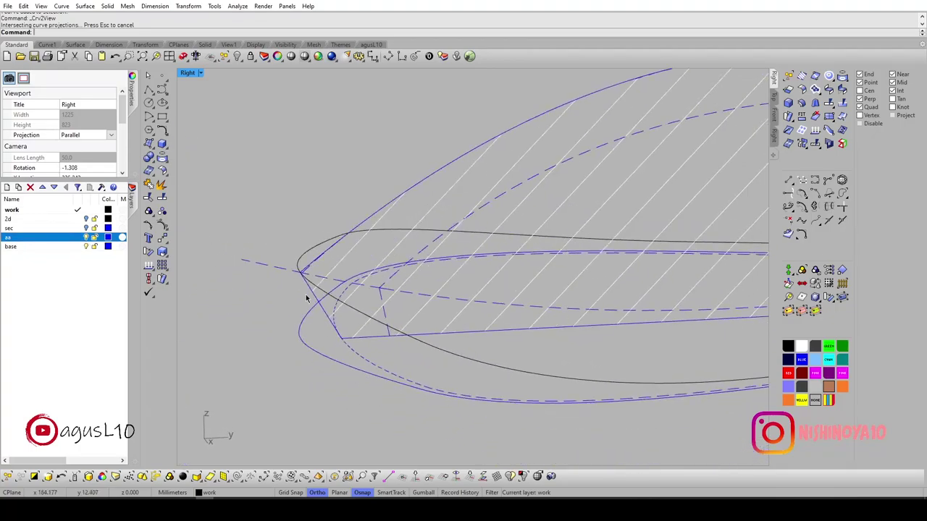
{"action": "scroll", "coordinate": [310, 282], "scroll_direction": "up", "scroll_amount": 2}
{"action": "left_click", "coordinate": [315, 285]}
{"action": "scroll", "coordinate": [348, 291], "scroll_direction": "down", "scroll_amount": 5}
{"action": "scroll", "coordinate": [542, 321], "scroll_direction": "down", "scroll_amount": 2}
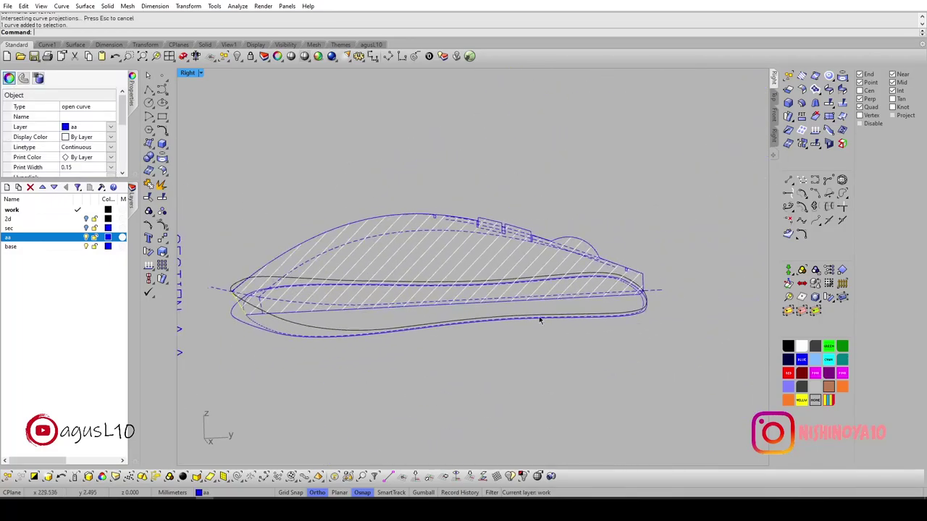
{"action": "scroll", "coordinate": [600, 304], "scroll_direction": "up", "scroll_amount": 3}
{"action": "scroll", "coordinate": [577, 281], "scroll_direction": "up", "scroll_amount": 3}
{"action": "scroll", "coordinate": [578, 280], "scroll_direction": "up", "scroll_amount": 2}
{"action": "left_click", "coordinate": [546, 260], "text": "shift"}
{"action": "scroll", "coordinate": [536, 282], "scroll_direction": "down", "scroll_amount": 1}
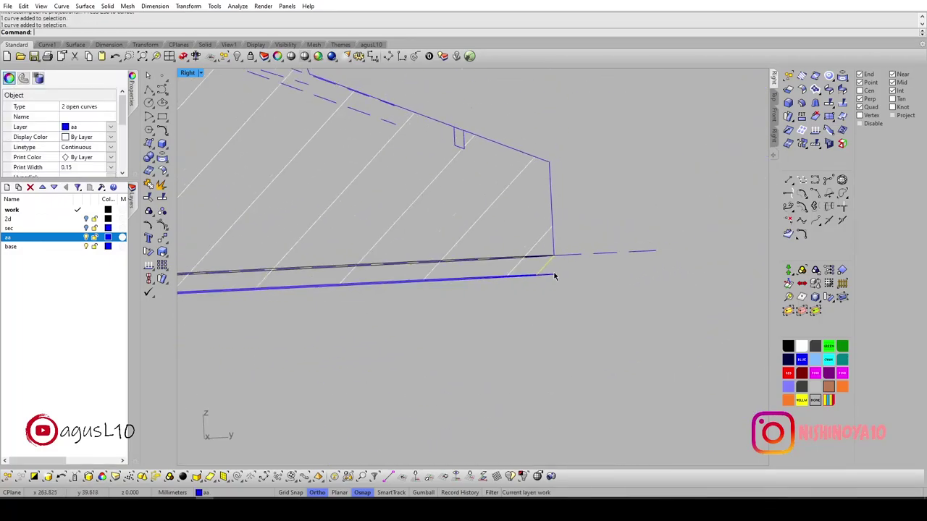
{"action": "scroll", "coordinate": [529, 293], "scroll_direction": "down", "scroll_amount": 2}
{"action": "scroll", "coordinate": [521, 301], "scroll_direction": "down", "scroll_amount": 2}
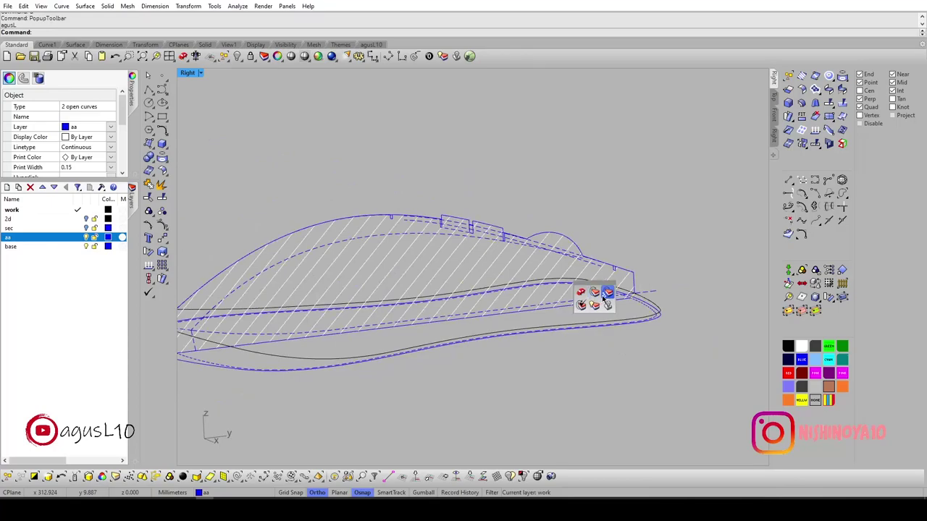
{"action": "left_click", "coordinate": [605, 294]}
{"action": "double_click", "coordinate": [444, 256]}
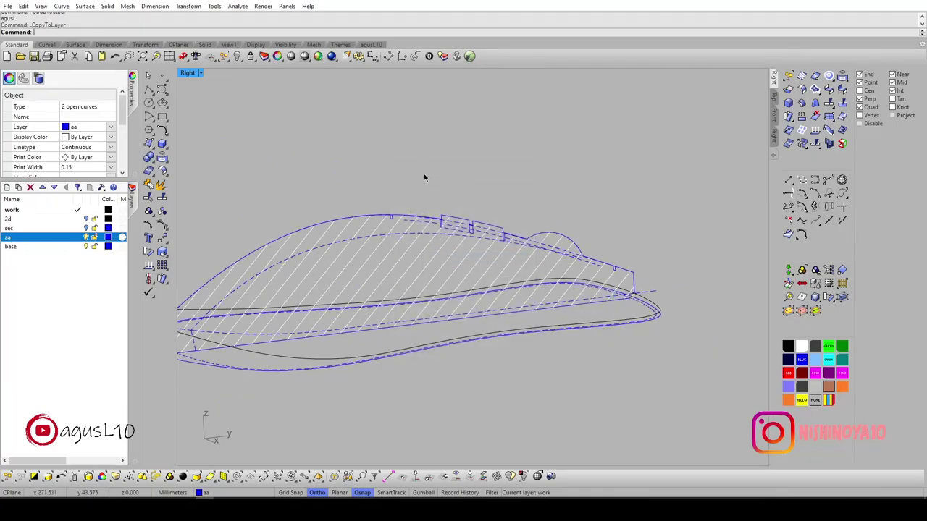
{"action": "key", "text": "Escape"}
{"action": "scroll", "coordinate": [482, 304], "scroll_direction": "up", "scroll_amount": 3}
{"action": "scroll", "coordinate": [317, 309], "scroll_direction": "up", "scroll_amount": 3}
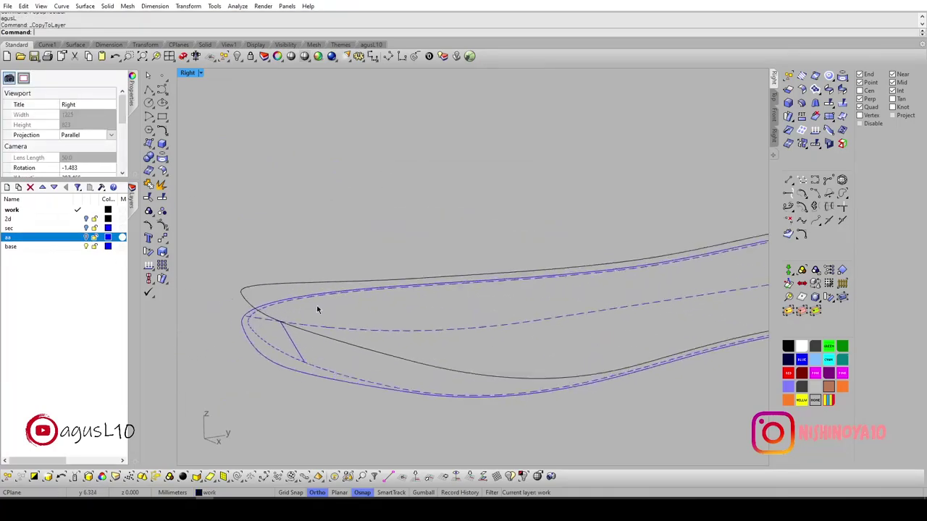
{"action": "scroll", "coordinate": [292, 336], "scroll_direction": "up", "scroll_amount": 3}
{"action": "type", "text": "z"}
{"action": "key", "text": "Return"}
{"action": "left_click_drag", "start_coordinate": [318, 388], "coordinate": [331, 372]}
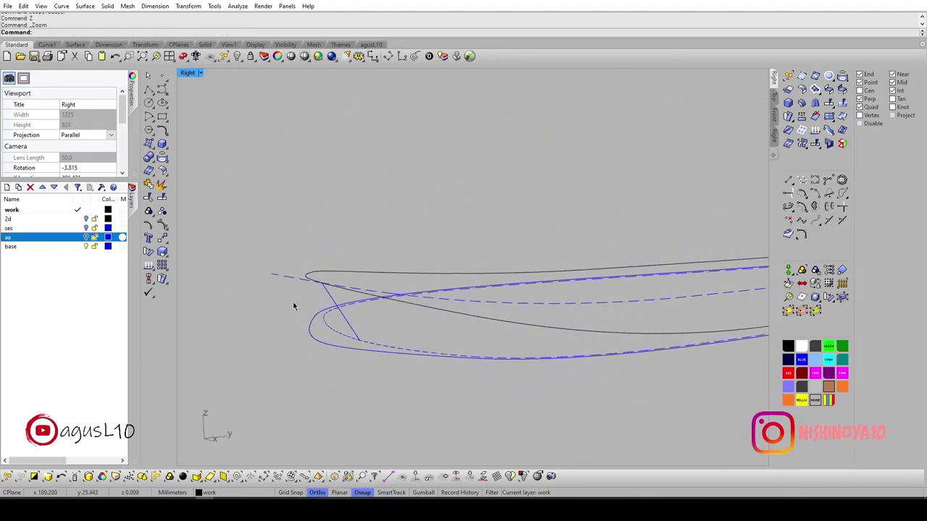
{"action": "left_click", "coordinate": [294, 281]}
{"action": "key", "text": "Delete"}
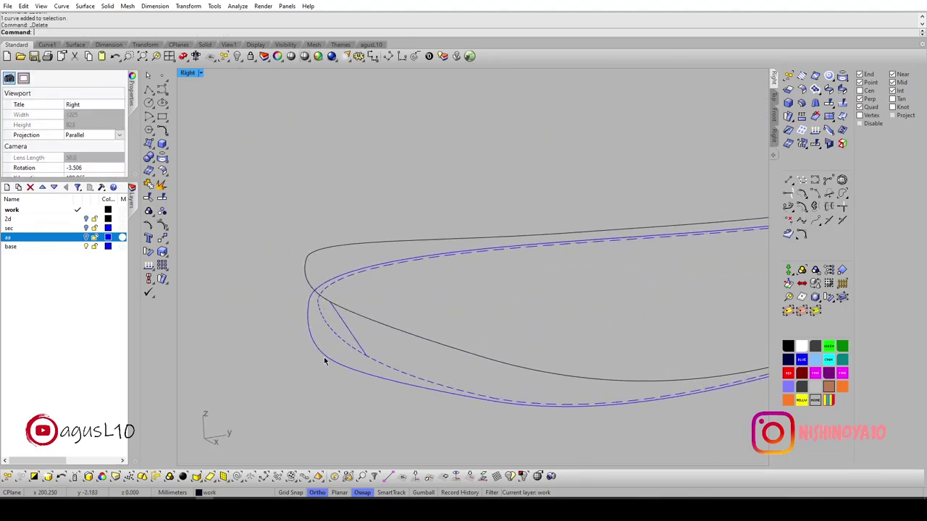
{"action": "scroll", "coordinate": [414, 362], "scroll_direction": "down", "scroll_amount": 3}
{"action": "right_click_drag", "start_coordinate": [683, 323], "coordinate": [613, 302], "text": "ctrl+shift"}
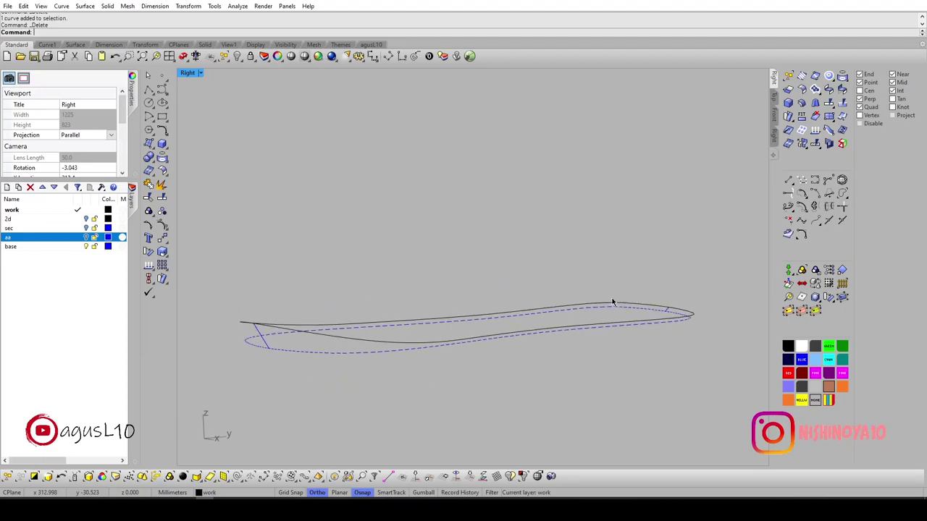
{"action": "left_click_drag", "start_coordinate": [677, 352], "coordinate": [646, 323]}
{"action": "key", "text": "Escape"}
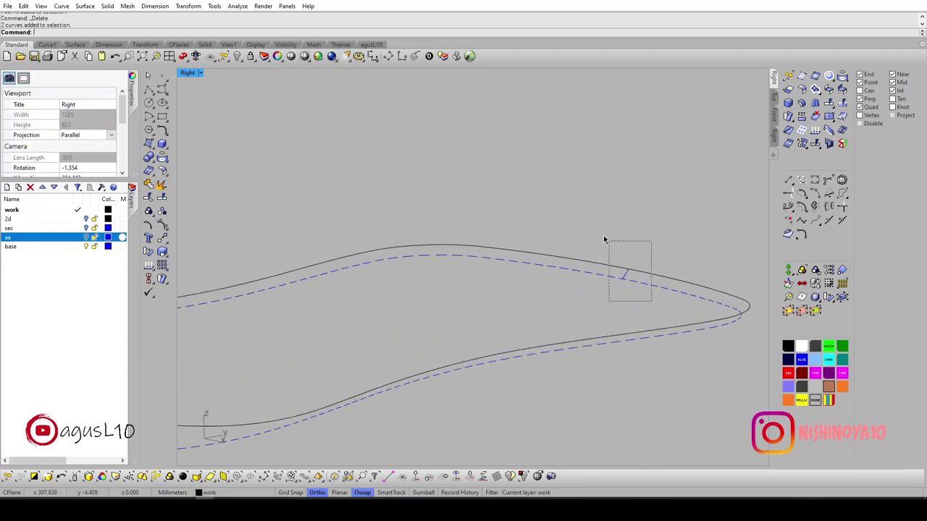
{"action": "mouse_move", "coordinate": [583, 306]}
{"action": "right_mouse_down", "text": "ctrl+shift"}
{"action": "mouse_move", "coordinate": [593, 280]}
{"action": "mouse_move", "coordinate": [575, 275]}
{"action": "right_mouse_up", "text": "ctrl+shift"}
{"action": "left_click_drag", "start_coordinate": [575, 275], "coordinate": [513, 292]}
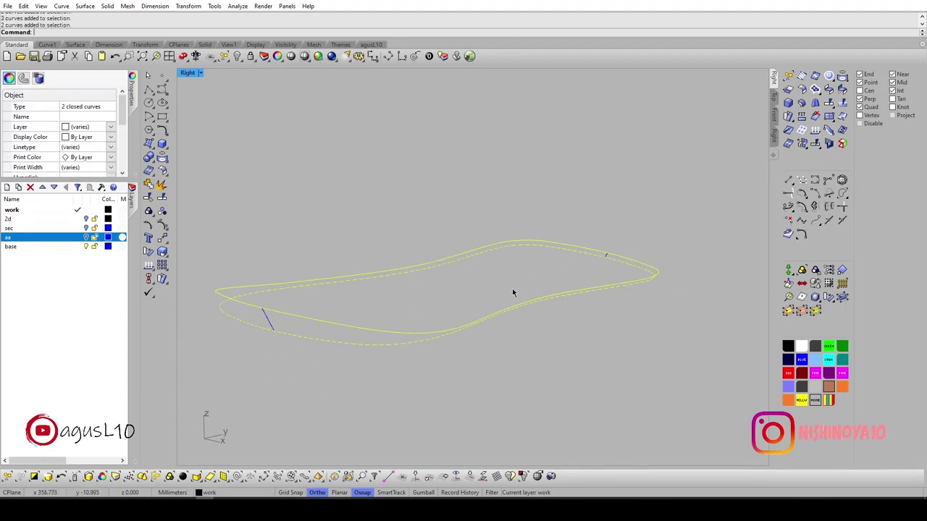
{"action": "right_click_drag", "start_coordinate": [513, 292], "coordinate": [479, 294], "text": "ctrl+shift"}
{"action": "key", "text": "Escape"}
{"action": "left_click", "coordinate": [310, 305]}
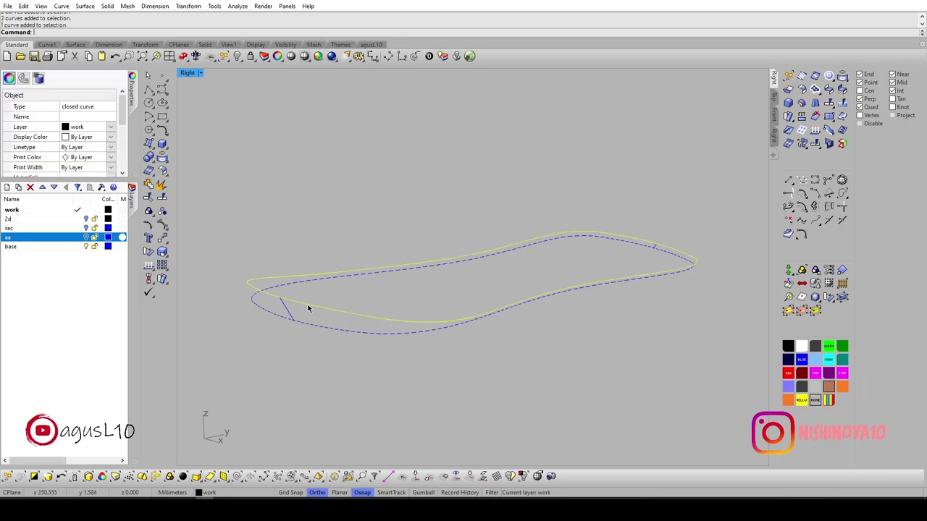
{"action": "left_click", "coordinate": [311, 326], "text": "shift"}
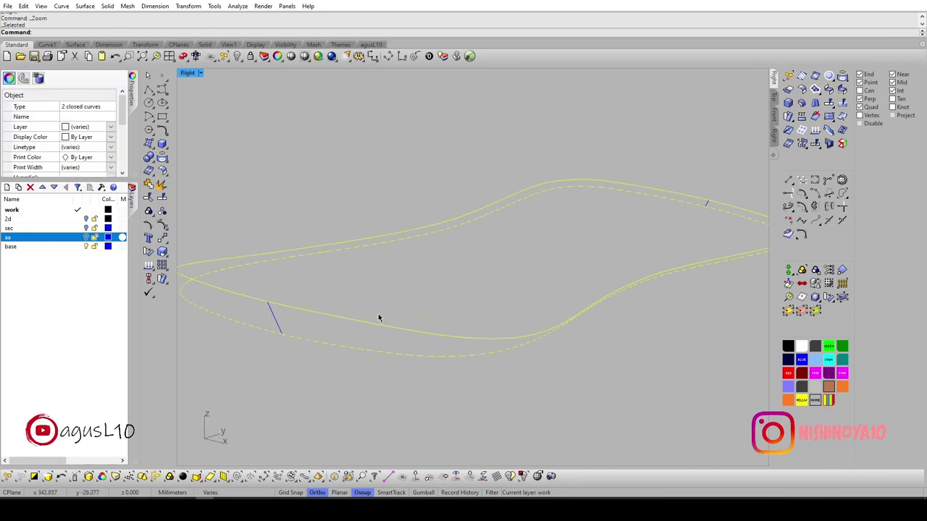
{"action": "key", "text": "Escape"}
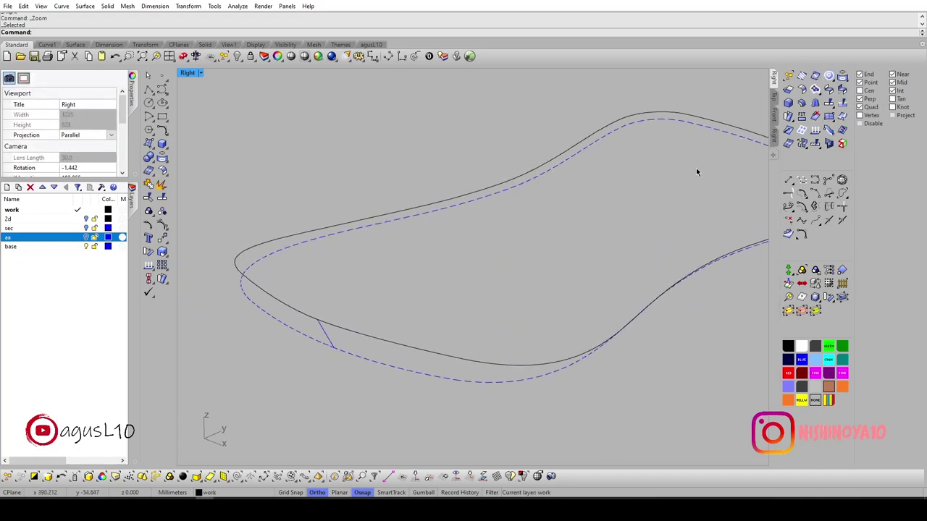
{"action": "left_click", "coordinate": [85, 6]}
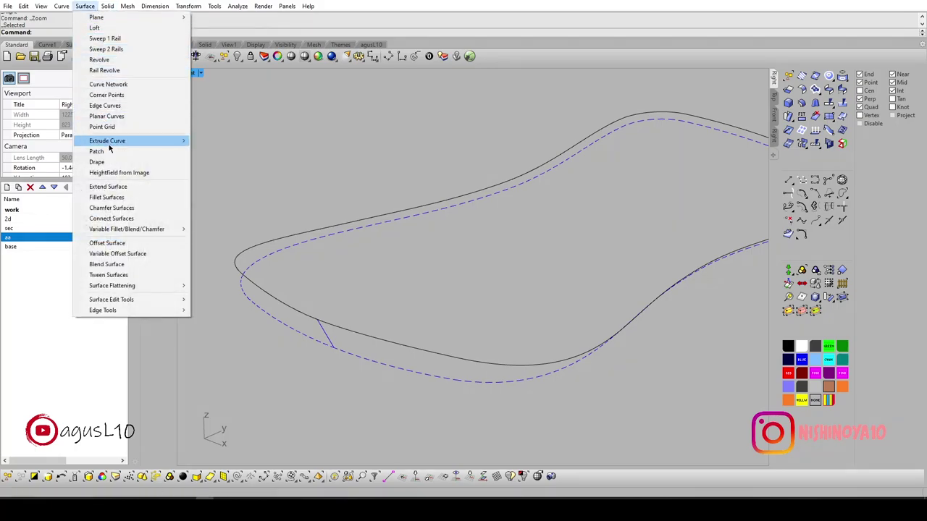
{"action": "left_click", "coordinate": [129, 28]}
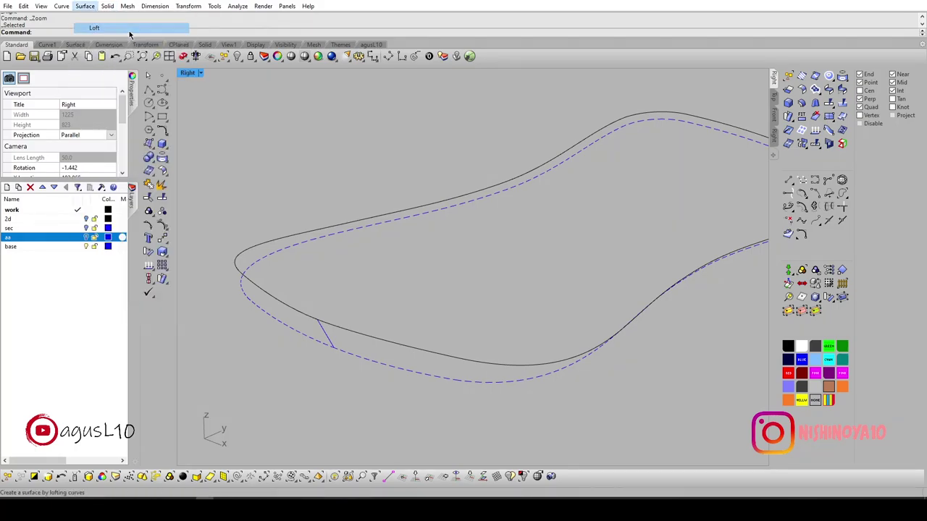
{"action": "left_click", "coordinate": [368, 343]}
{"action": "left_click", "coordinate": [372, 361]}
{"action": "key", "text": "Return"}
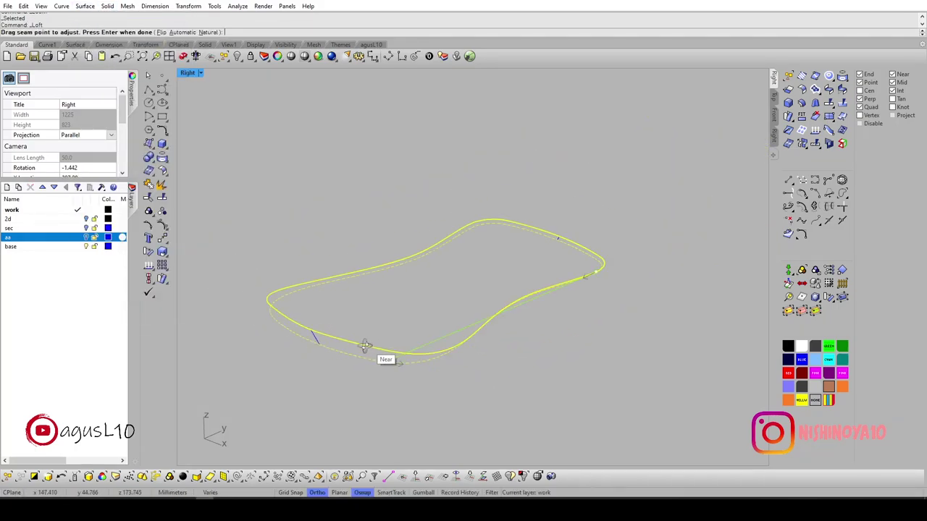
{"action": "key", "text": "Return"}
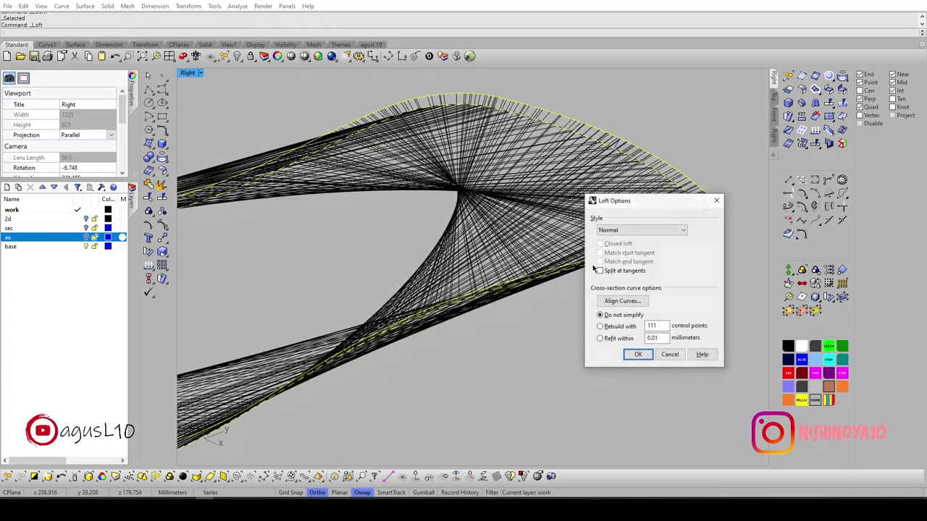
{"action": "right_click_drag", "start_coordinate": [593, 269], "coordinate": [512, 279], "text": "ctrl+shift"}
{"action": "key", "text": "Escape"}
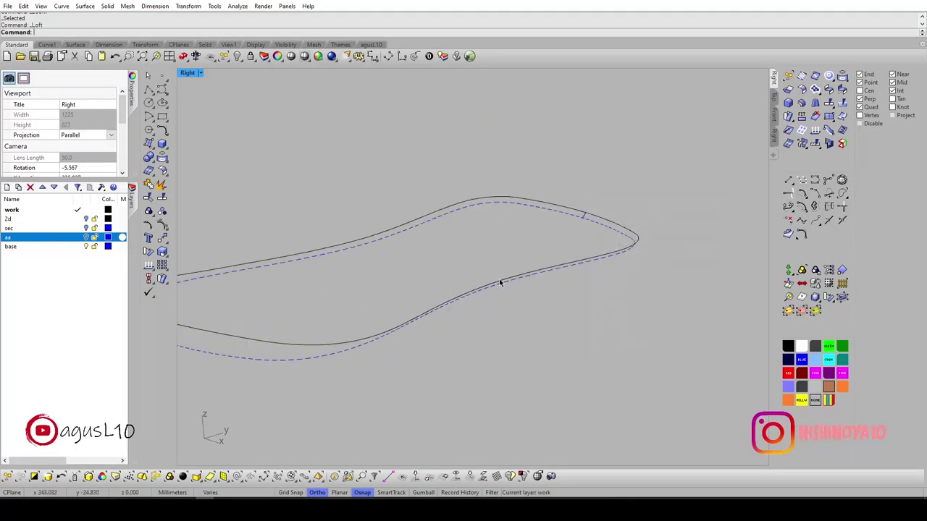
{"action": "right_click_drag", "start_coordinate": [447, 314], "coordinate": [543, 304]}
{"action": "key", "text": "Escape"}
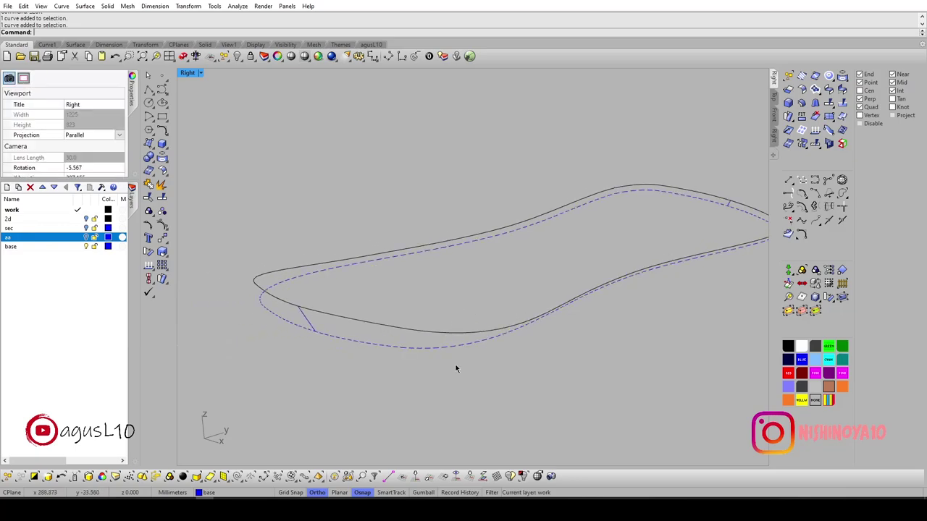
{"action": "left_click_drag", "start_coordinate": [455, 367], "coordinate": [439, 301]}
{"action": "key", "text": "Escape"}
{"action": "right_click_drag", "start_coordinate": [459, 306], "coordinate": [425, 291], "text": "ctrl+shift"}
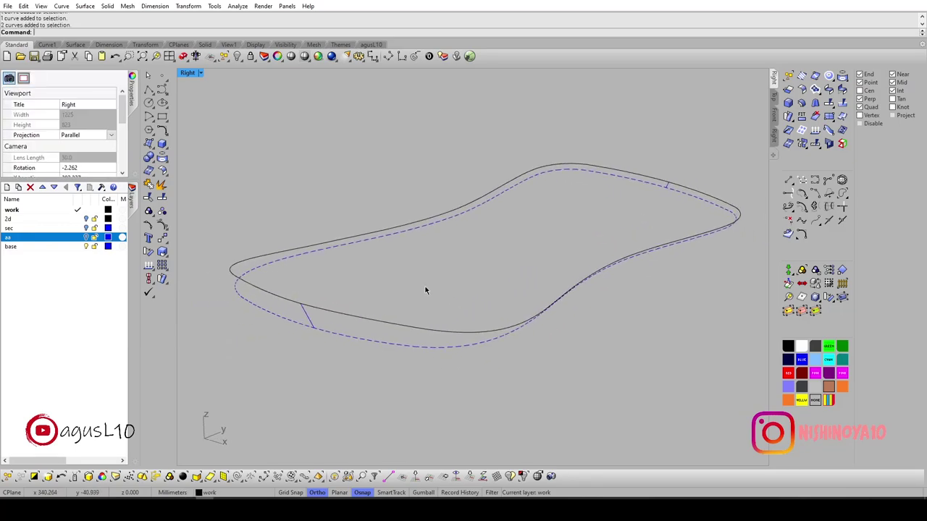
{"action": "right_click_drag", "start_coordinate": [357, 294], "coordinate": [372, 284], "text": "ctrl"}
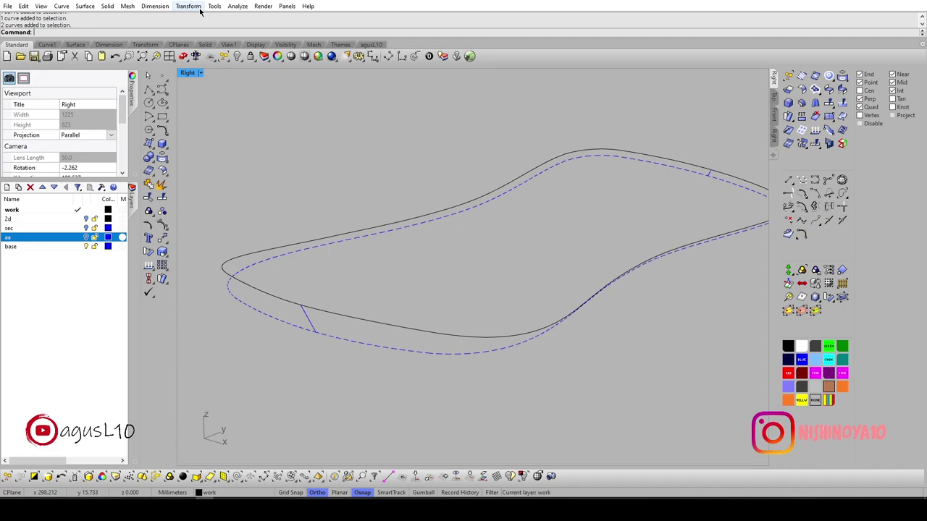
Start Sweep 2 Rails from the Surface menu with the two side curves as rails.
{"action": "left_click", "coordinate": [85, 6]}
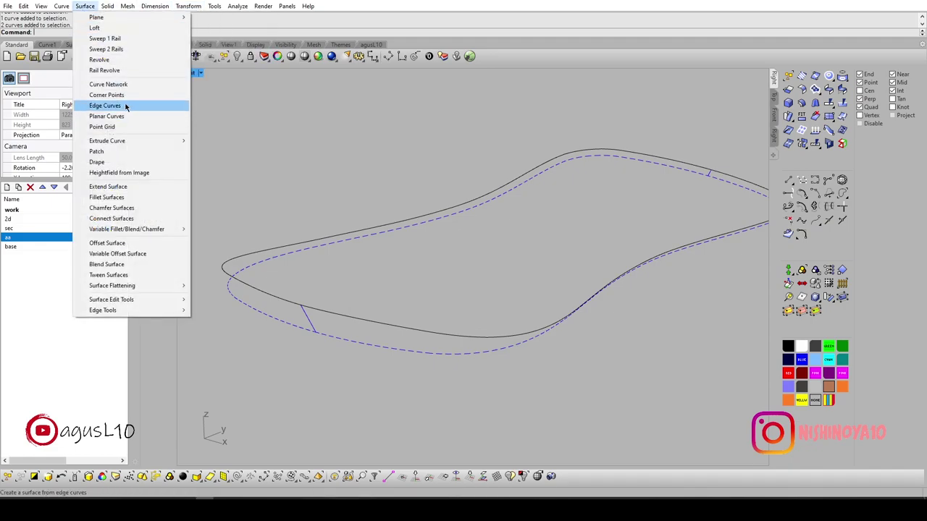
{"action": "left_click", "coordinate": [133, 53]}
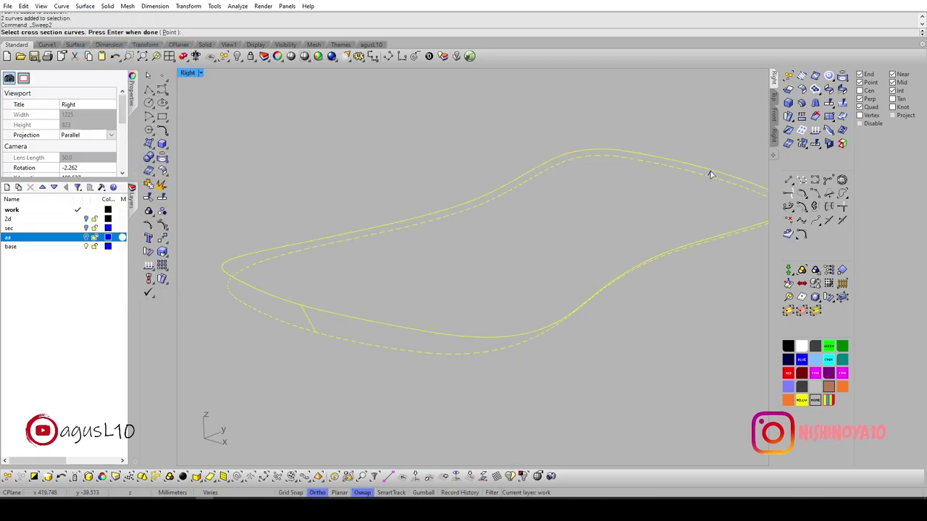
{"action": "key", "text": "Return"}
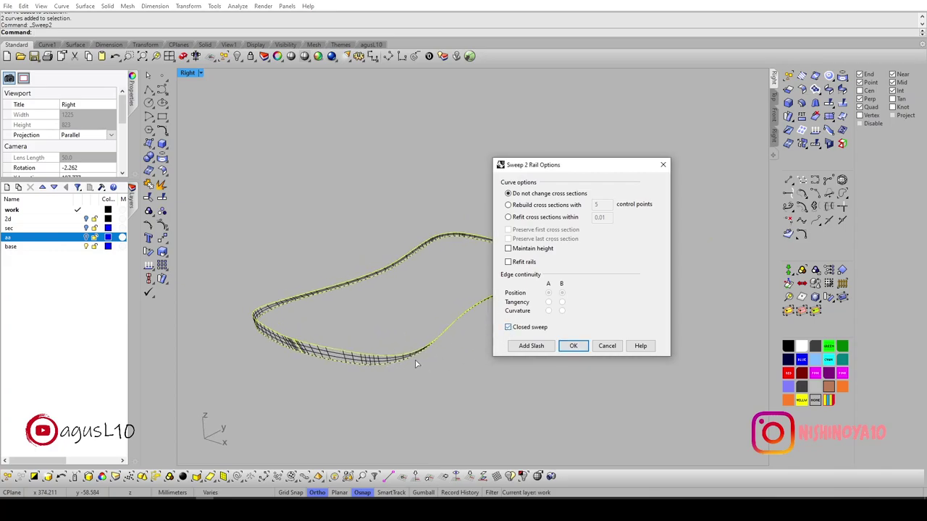
{"action": "scroll", "coordinate": [416, 364], "scroll_direction": "up", "scroll_amount": 1}
{"action": "scroll", "coordinate": [391, 373], "scroll_direction": "up", "scroll_amount": 2}
{"action": "scroll", "coordinate": [377, 377], "scroll_direction": "down", "scroll_amount": 1}
{"action": "scroll", "coordinate": [366, 382], "scroll_direction": "up", "scroll_amount": 2}
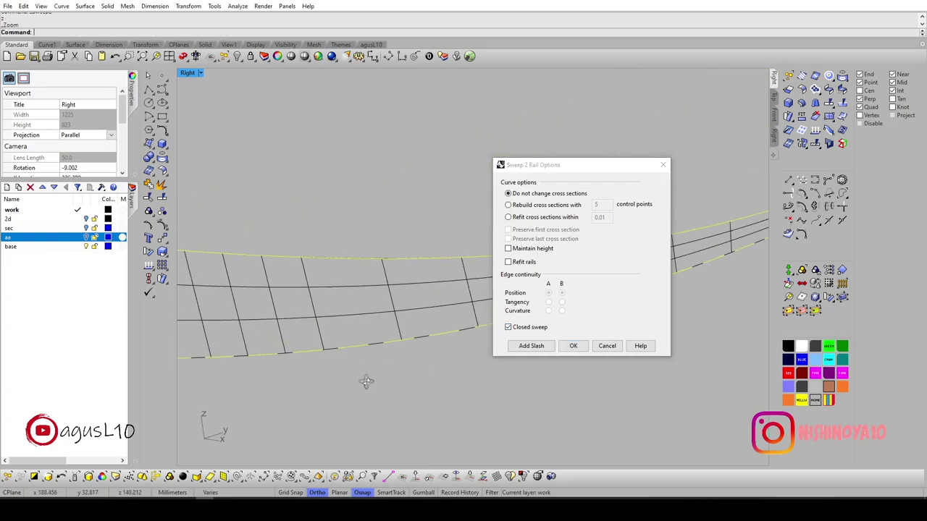
Switch the viewport to the World Top view.
{"action": "key", "text": "ctrl+F1"}
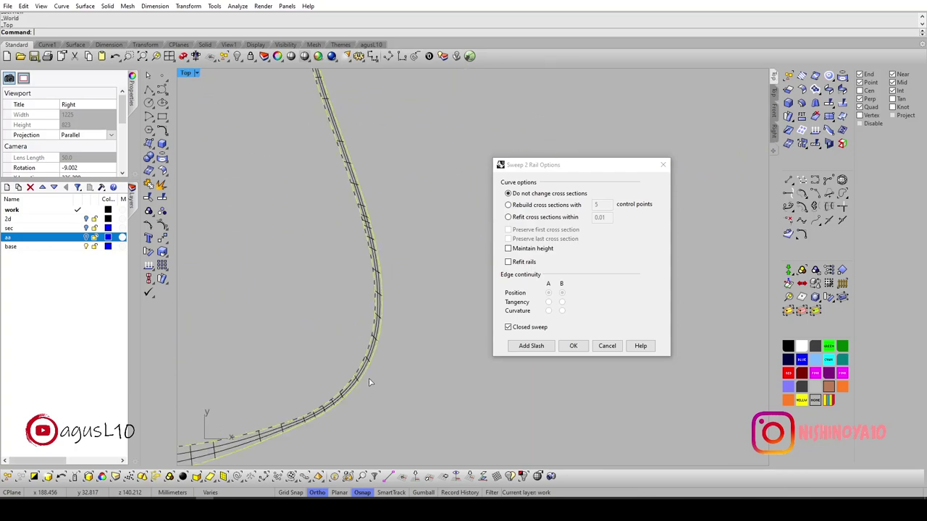
{"action": "scroll", "coordinate": [399, 375], "scroll_direction": "up", "scroll_amount": 2}
{"action": "scroll", "coordinate": [408, 373], "scroll_direction": "down", "scroll_amount": 2}
{"action": "scroll", "coordinate": [436, 300], "scroll_direction": "up", "scroll_amount": 1}
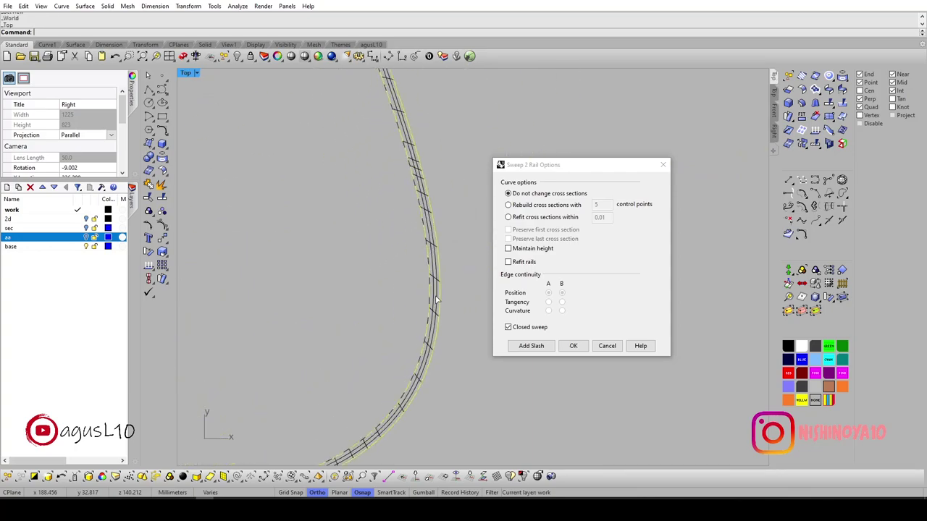
Add the first two slashes linking matching points on the two rails.
{"action": "left_click", "coordinate": [531, 346]}
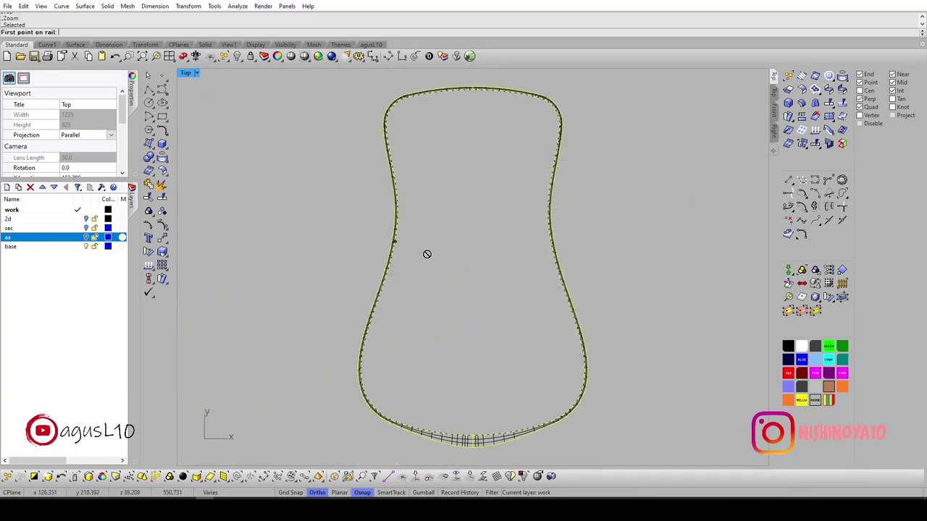
{"action": "scroll", "coordinate": [525, 316], "scroll_direction": "up", "scroll_amount": 2}
{"action": "scroll", "coordinate": [521, 296], "scroll_direction": "up", "scroll_amount": 2}
{"action": "scroll", "coordinate": [496, 293], "scroll_direction": "up", "scroll_amount": 2}
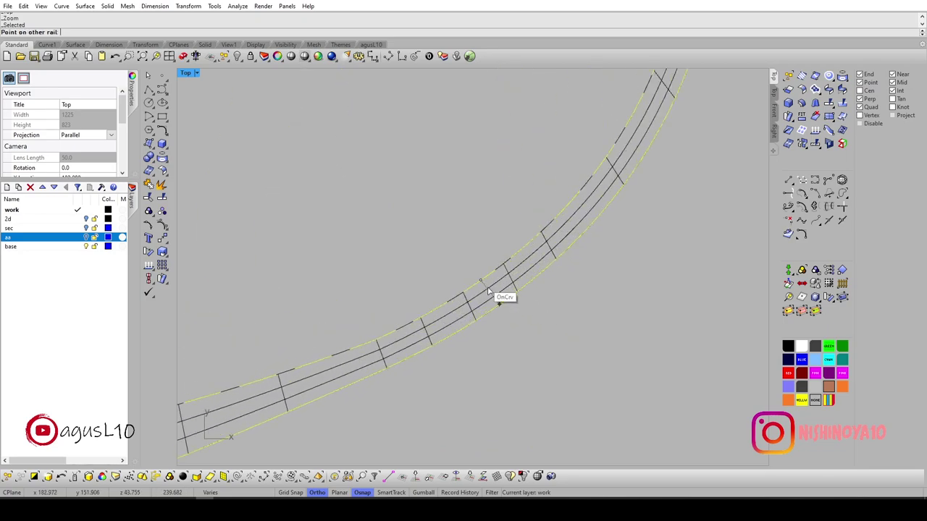
{"action": "scroll", "coordinate": [496, 309], "scroll_direction": "down", "scroll_amount": 3}
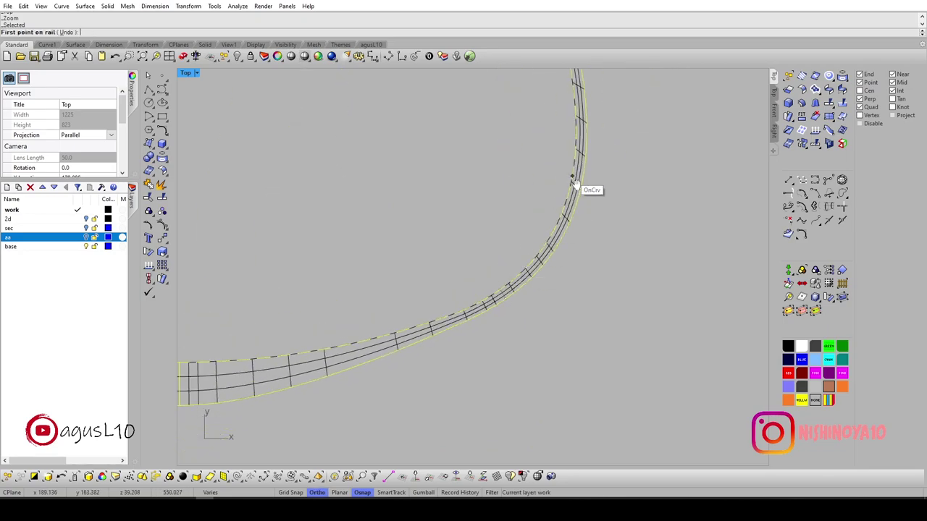
{"action": "scroll", "coordinate": [565, 253], "scroll_direction": "up", "scroll_amount": 3}
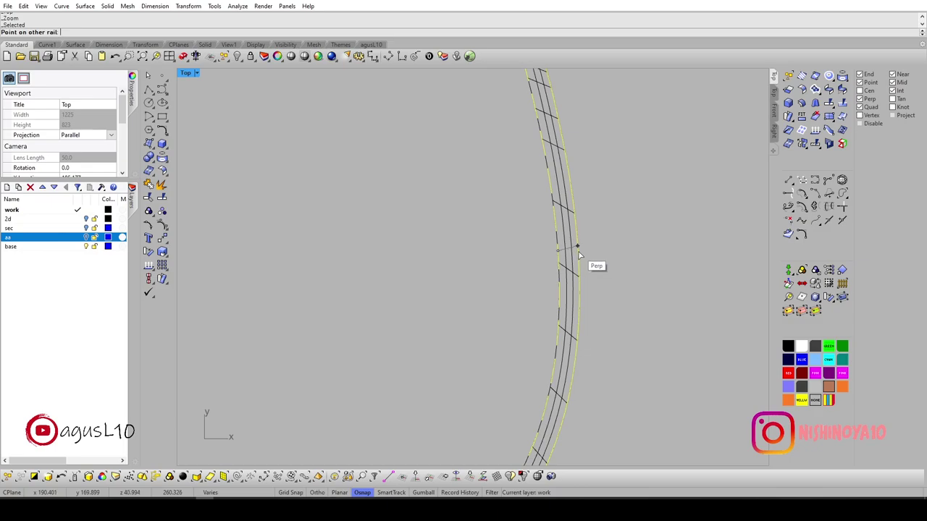
{"action": "left_click", "coordinate": [578, 257]}
{"action": "scroll", "coordinate": [585, 263], "scroll_direction": "down", "scroll_amount": 3}
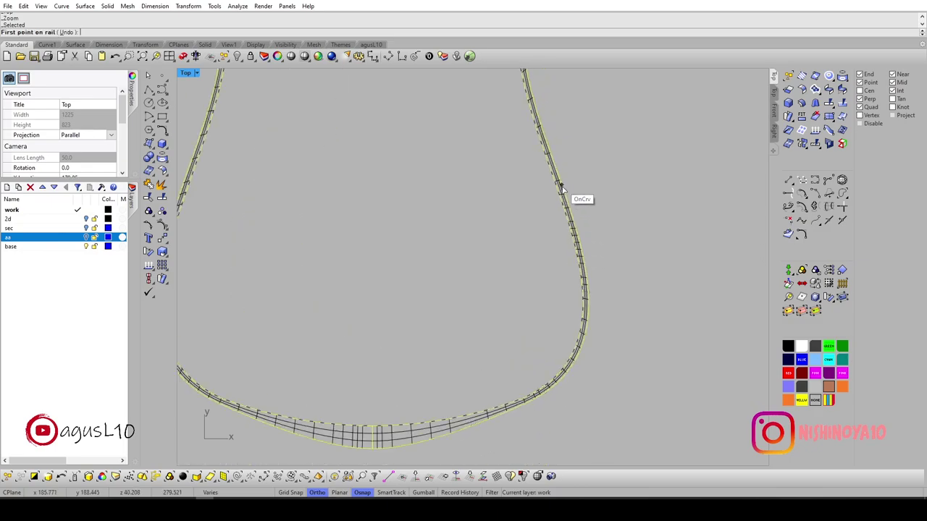
{"action": "scroll", "coordinate": [556, 192], "scroll_direction": "up", "scroll_amount": 3}
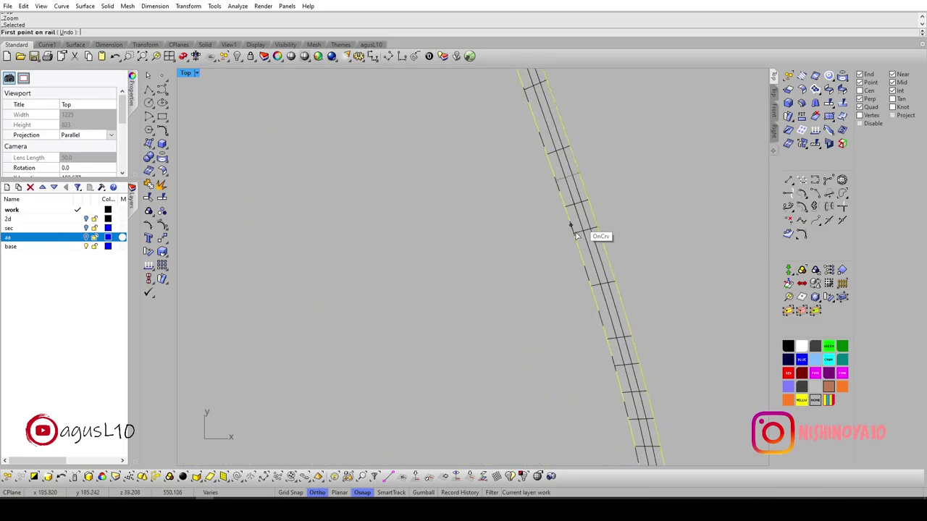
{"action": "scroll", "coordinate": [577, 236], "scroll_direction": "down", "scroll_amount": 3}
{"action": "scroll", "coordinate": [326, 297], "scroll_direction": "up", "scroll_amount": 3}
{"action": "scroll", "coordinate": [465, 356], "scroll_direction": "up", "scroll_amount": 1}
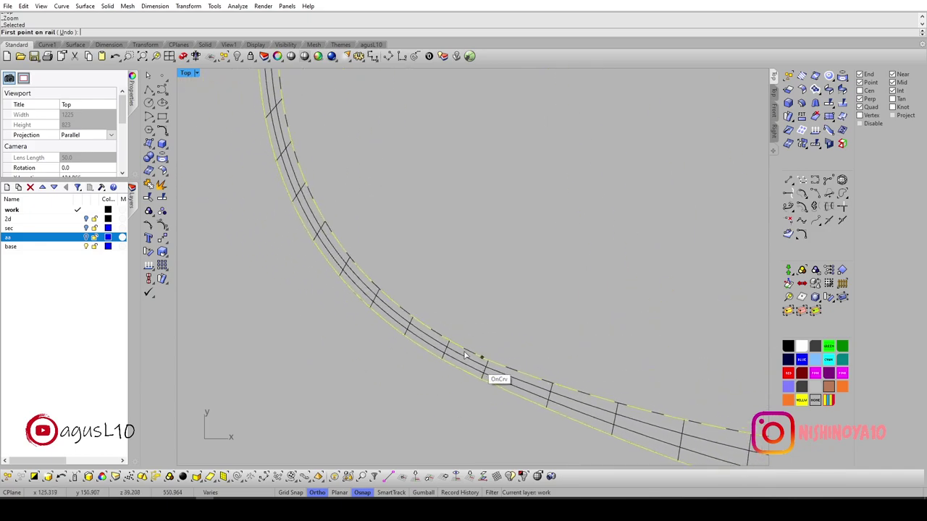
{"action": "scroll", "coordinate": [403, 326], "scroll_direction": "down", "scroll_amount": 2}
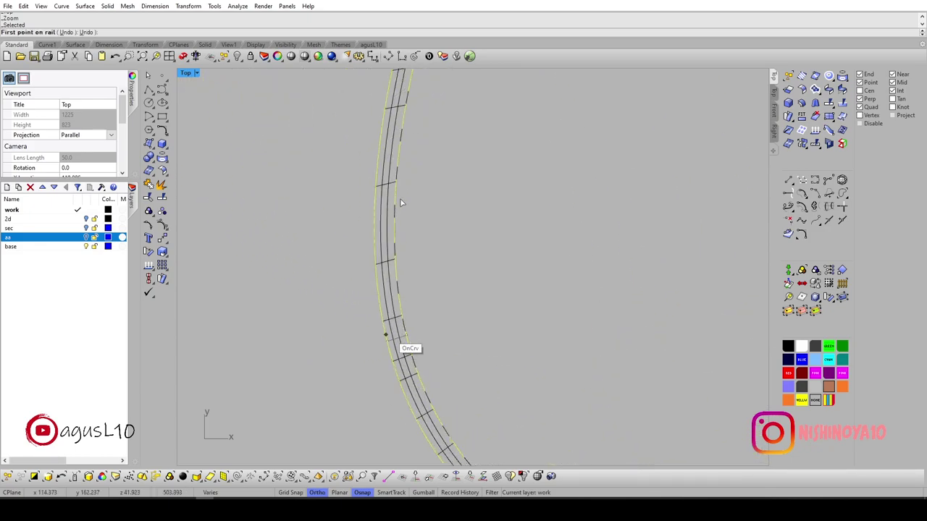
{"action": "left_click", "coordinate": [391, 262]}
{"action": "scroll", "coordinate": [393, 266], "scroll_direction": "down", "scroll_amount": 3}
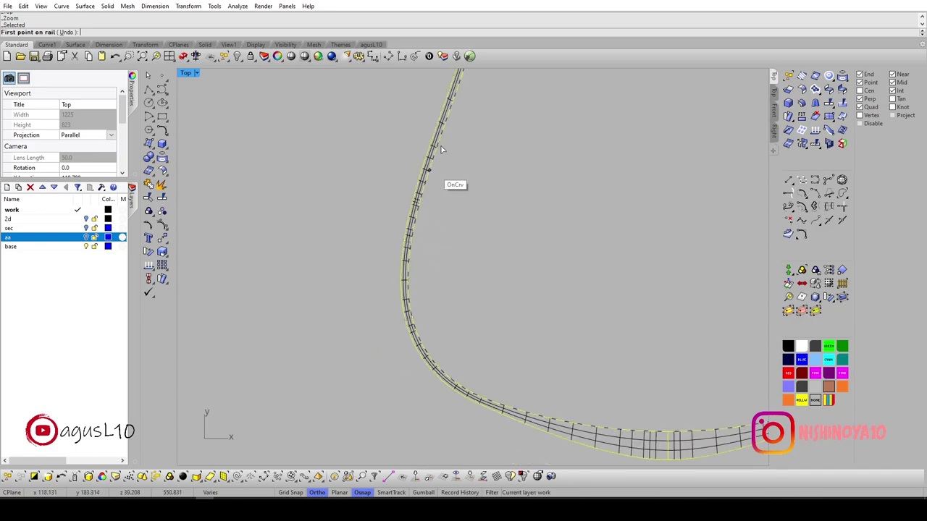
{"action": "scroll", "coordinate": [427, 203], "scroll_direction": "up", "scroll_amount": 3}
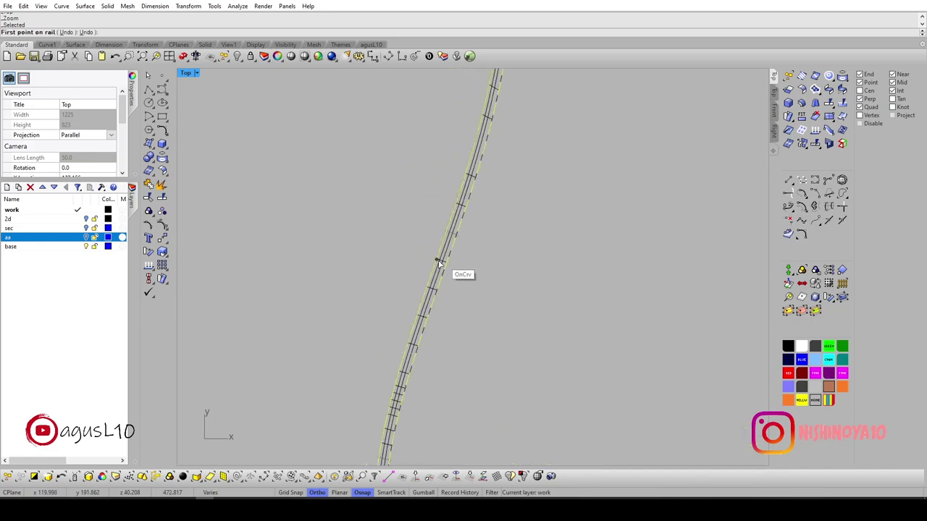
{"action": "scroll", "coordinate": [438, 264], "scroll_direction": "down", "scroll_amount": 3}
{"action": "scroll", "coordinate": [447, 196], "scroll_direction": "up", "scroll_amount": 2}
{"action": "scroll", "coordinate": [447, 234], "scroll_direction": "up", "scroll_amount": 1}
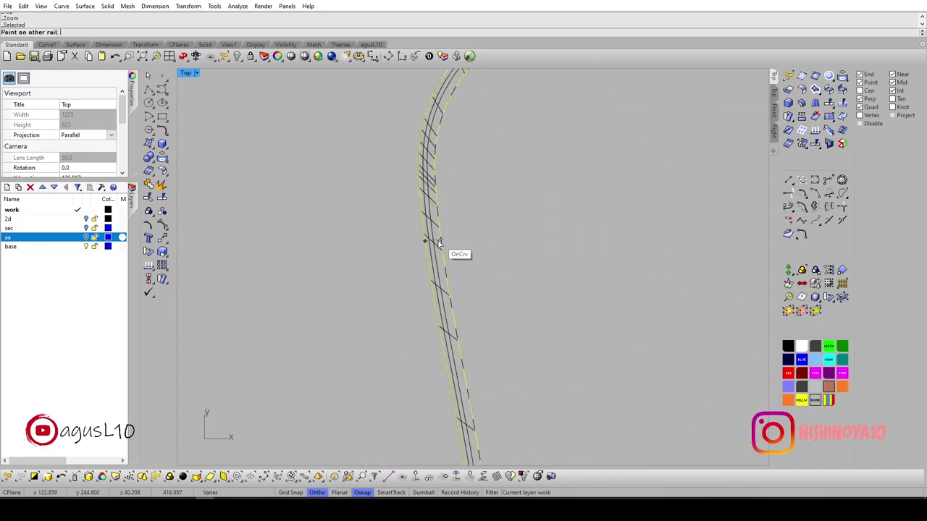
{"action": "left_click", "coordinate": [424, 239]}
{"action": "scroll", "coordinate": [459, 144], "scroll_direction": "down", "scroll_amount": 3}
{"action": "scroll", "coordinate": [465, 221], "scroll_direction": "up", "scroll_amount": 3}
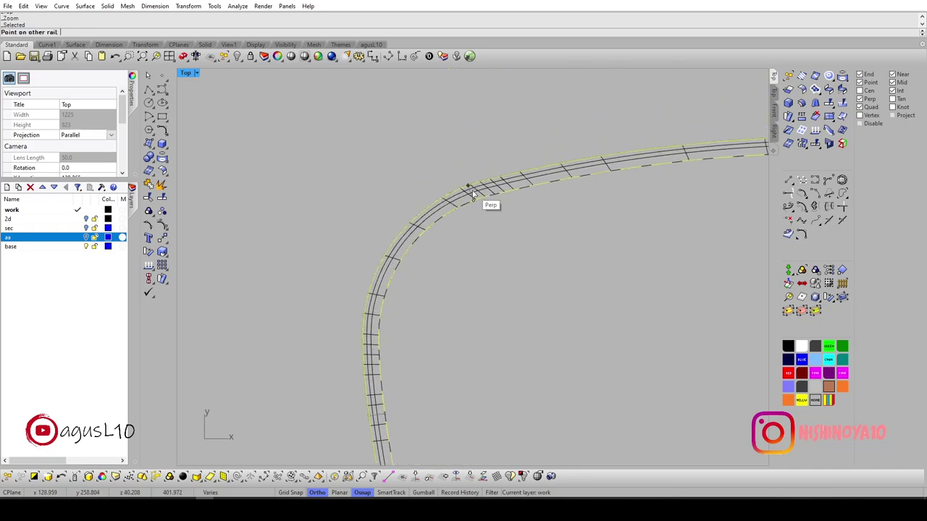
Add matching slashes around the rest of the outline and finish placing them.
{"action": "key", "text": "Right"}
{"action": "key", "text": "Right"}
{"action": "key", "text": "Right"}
{"action": "key", "text": "Right"}
{"action": "key", "text": "Right"}
{"action": "key", "text": "Right"}
{"action": "key", "text": "Right"}
{"action": "key", "text": "Right"}
{"action": "key", "text": "Right"}
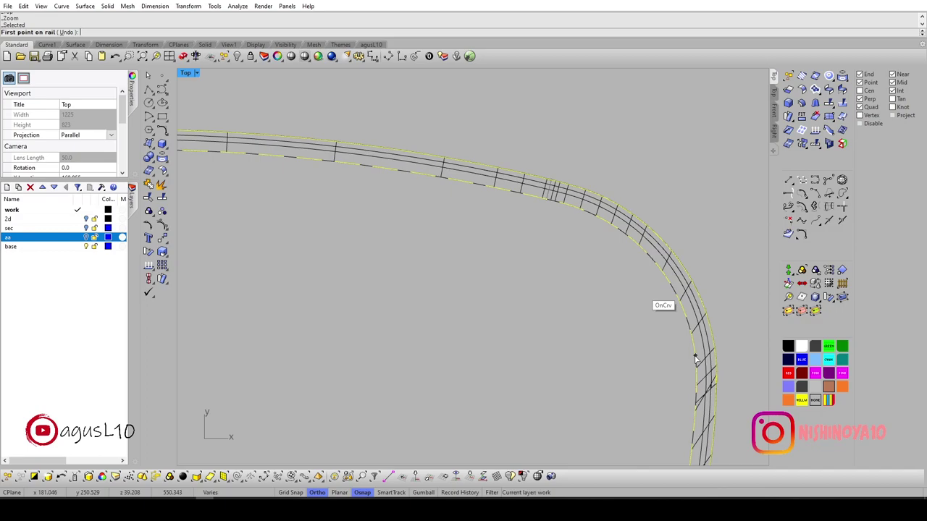
{"action": "left_click", "coordinate": [719, 362]}
{"action": "mouse_move", "coordinate": [714, 341]}
{"action": "right_mouse_down"}
{"action": "mouse_move", "coordinate": [729, 435]}
{"action": "mouse_move", "coordinate": [666, 244]}
{"action": "right_mouse_up"}
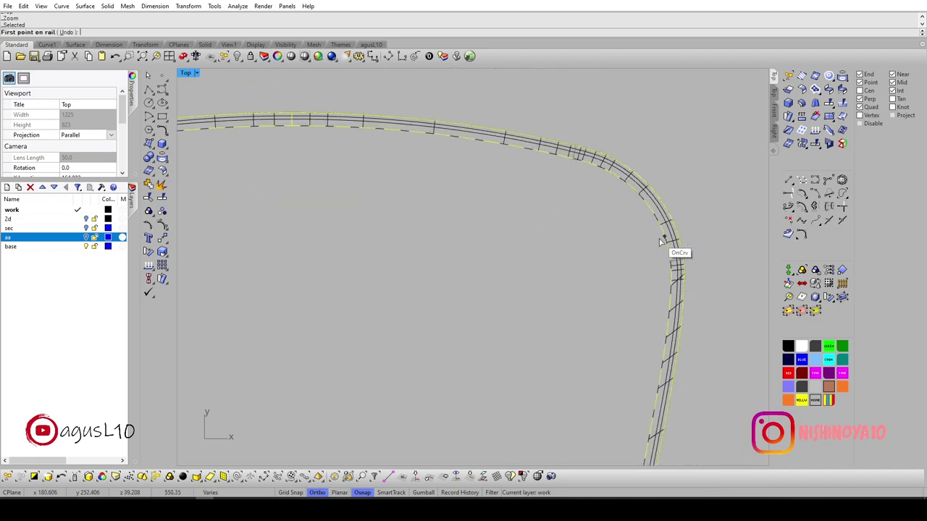
{"action": "scroll", "coordinate": [634, 263], "scroll_direction": "down", "scroll_amount": 2}
{"action": "scroll", "coordinate": [634, 263], "scroll_direction": "up", "scroll_amount": 4}
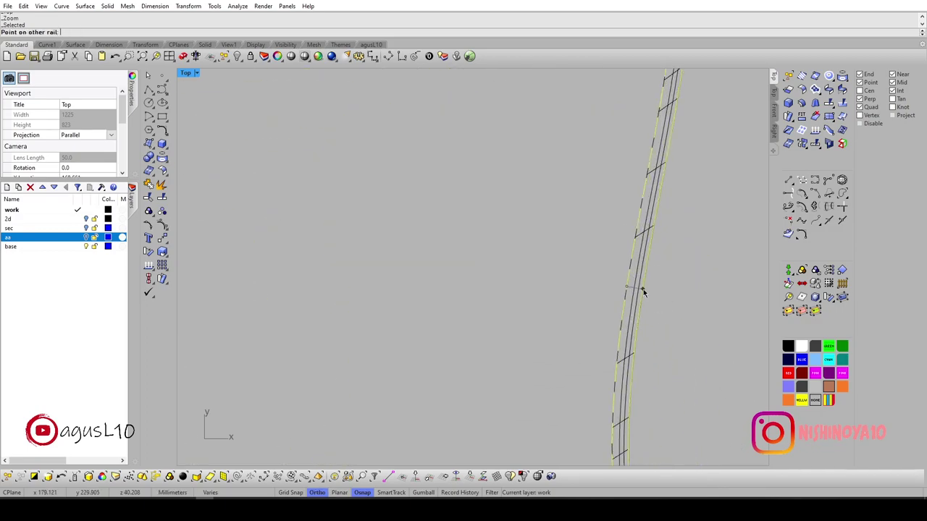
{"action": "left_click", "coordinate": [643, 288]}
{"action": "scroll", "coordinate": [625, 302], "scroll_direction": "down", "scroll_amount": 4}
{"action": "scroll", "coordinate": [517, 259], "scroll_direction": "down", "scroll_amount": 1}
{"action": "scroll", "coordinate": [515, 280], "scroll_direction": "up", "scroll_amount": 5}
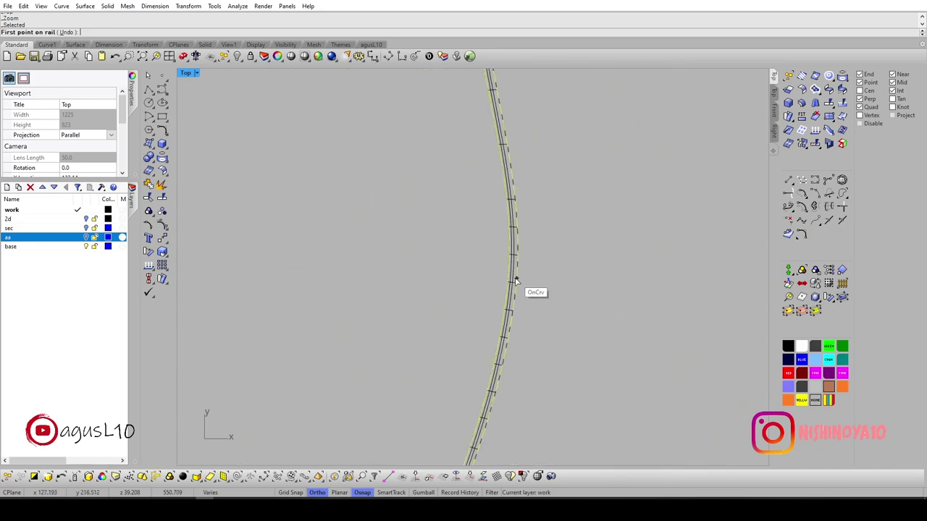
{"action": "scroll", "coordinate": [506, 210], "scroll_direction": "down", "scroll_amount": 2}
{"action": "scroll", "coordinate": [567, 197], "scroll_direction": "down", "scroll_amount": 1}
{"action": "scroll", "coordinate": [507, 196], "scroll_direction": "down", "scroll_amount": 1}
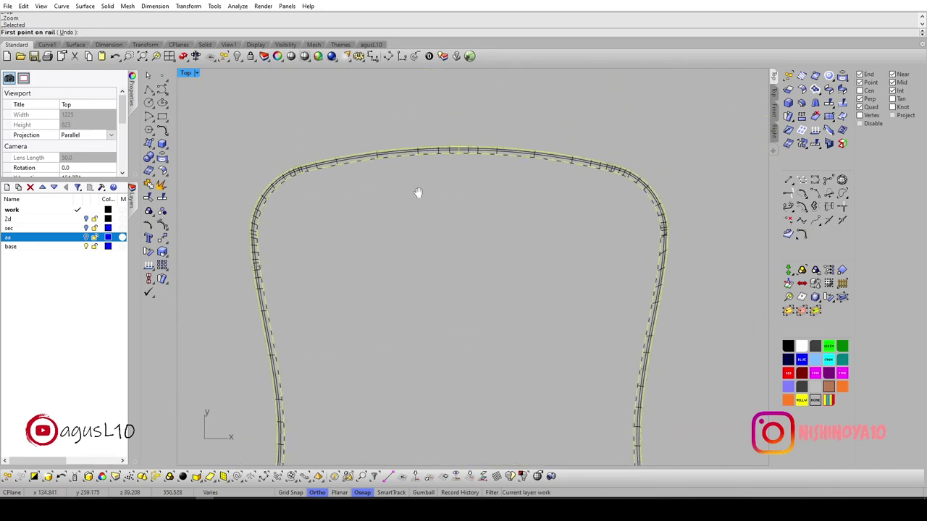
{"action": "scroll", "coordinate": [492, 231], "scroll_direction": "down", "scroll_amount": 1}
{"action": "right_click_drag", "start_coordinate": [571, 274], "coordinate": [575, 169]}
{"action": "scroll", "coordinate": [621, 306], "scroll_direction": "up", "scroll_amount": 3}
{"action": "scroll", "coordinate": [621, 217], "scroll_direction": "down", "scroll_amount": 2}
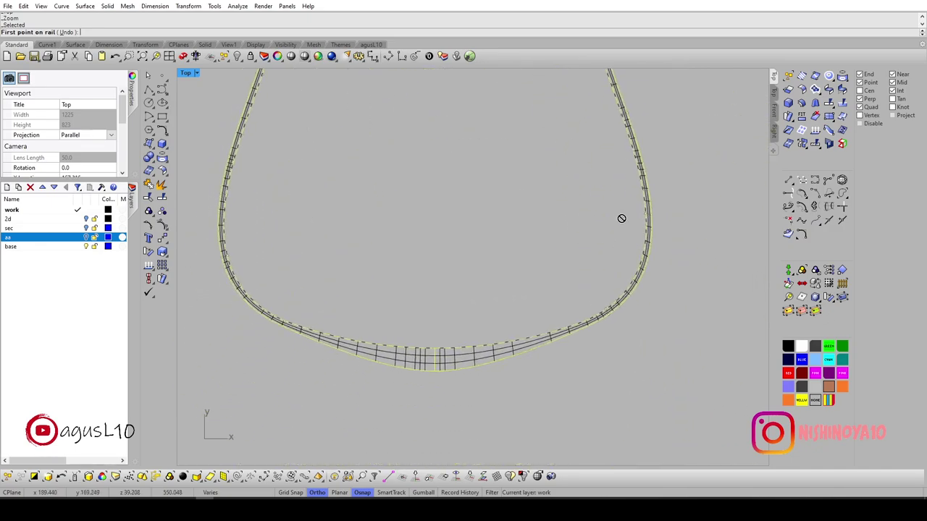
{"action": "scroll", "coordinate": [594, 260], "scroll_direction": "up", "scroll_amount": 2}
{"action": "scroll", "coordinate": [579, 310], "scroll_direction": "down", "scroll_amount": 3}
{"action": "key", "text": "Return"}
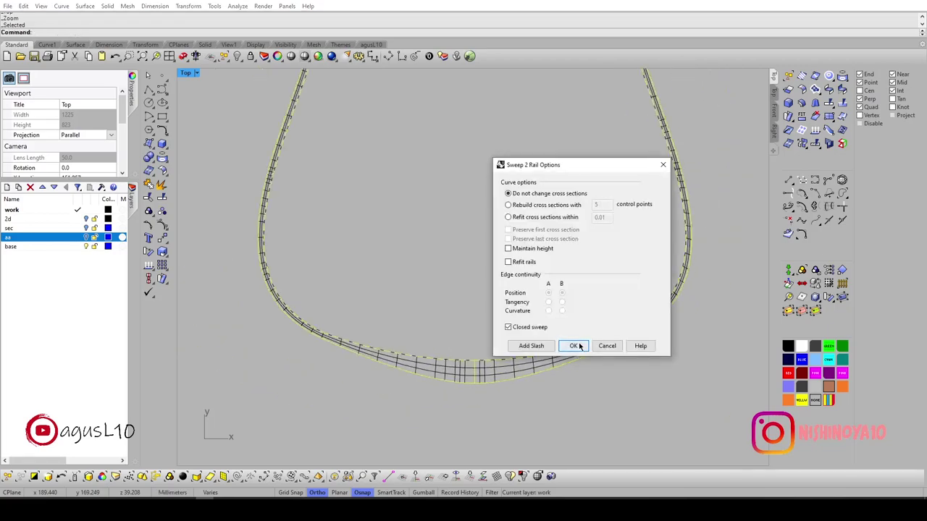
Confirm the Sweep 2 Rail options to create the closed side-wall surface.
{"action": "left_click", "coordinate": [573, 343]}
{"action": "mouse_move", "coordinate": [572, 303]}
{"action": "right_mouse_down", "text": "ctrl+shift"}
{"action": "mouse_move", "coordinate": [584, 253]}
{"action": "mouse_move", "coordinate": [562, 325]}
{"action": "right_mouse_up", "text": "ctrl+shift"}
{"action": "left_click", "coordinate": [565, 324]}
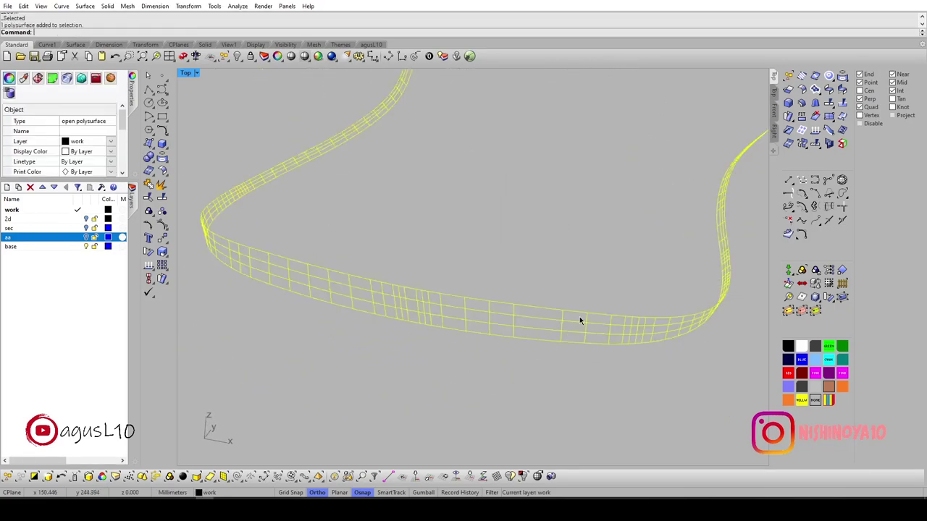
{"action": "key", "text": "Escape"}
{"action": "mouse_move", "coordinate": [486, 288]}
{"action": "right_mouse_down", "text": "ctrl+shift"}
{"action": "mouse_move", "coordinate": [480, 269]}
{"action": "mouse_move", "coordinate": [399, 284]}
{"action": "right_mouse_up", "text": "ctrl+shift"}
Show the Right view in Shaded mode, orbited obliquely, and check the curves.
{"action": "key", "text": "ctrl+alt+s"}
{"action": "key", "text": "ctrl+F3"}
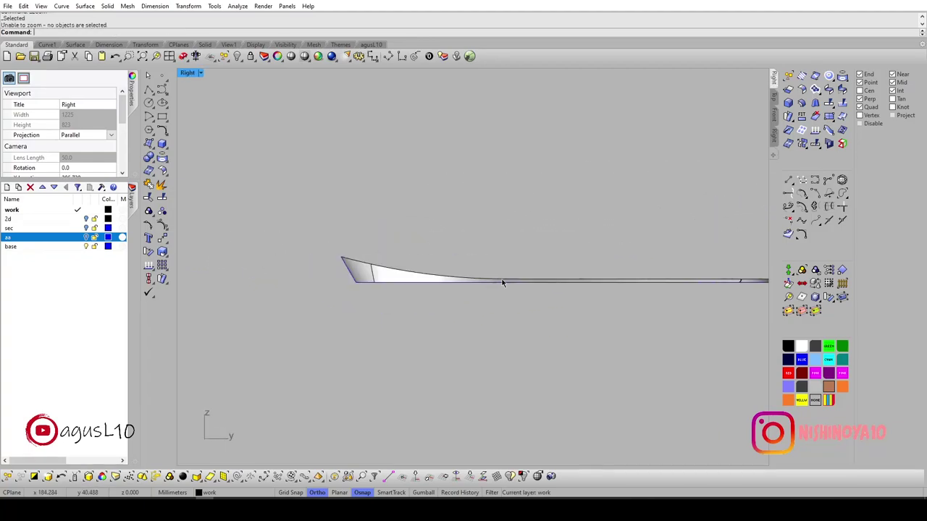
{"action": "mouse_move", "coordinate": [540, 289]}
{"action": "right_mouse_down", "text": "ctrl+shift"}
{"action": "mouse_move", "coordinate": [485, 318]}
{"action": "mouse_move", "coordinate": [312, 278]}
{"action": "mouse_move", "coordinate": [335, 302]}
{"action": "right_mouse_up", "text": "ctrl+shift"}
{"action": "key", "text": "ctrl+shift+c"}
{"action": "key", "text": "Escape"}
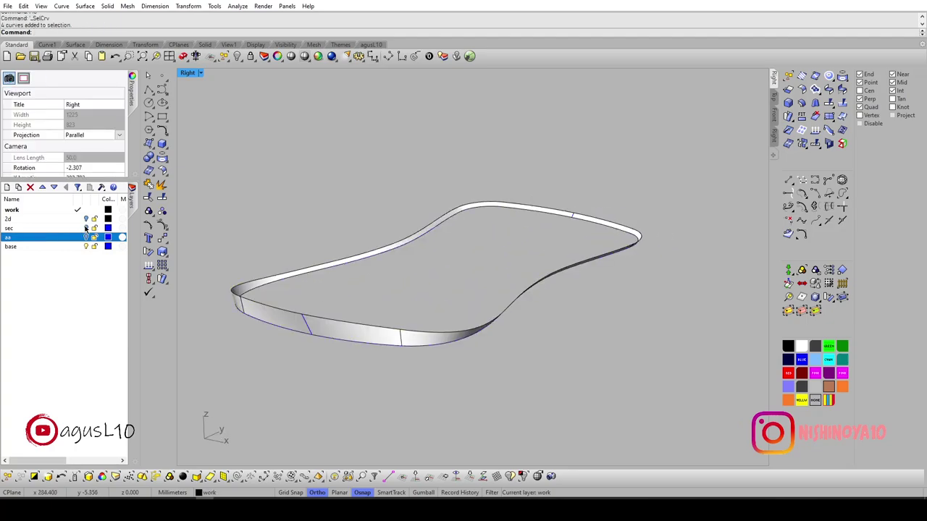
{"action": "right_click_drag", "start_coordinate": [492, 338], "coordinate": [488, 321], "text": "ctrl+shift"}
{"action": "type", "text": "Z"}
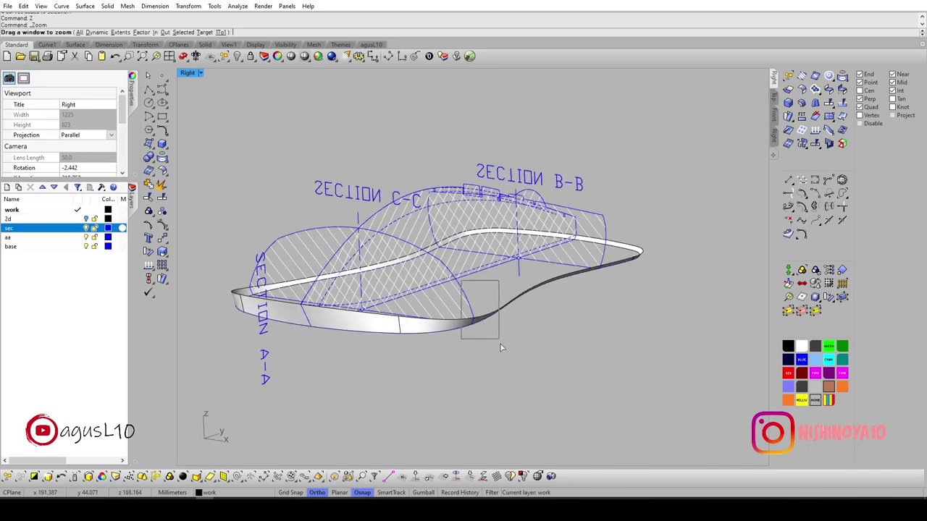
Inspect the section and dashed rail curves from a lower angle, then turn on the 2d layer.
{"action": "left_click_drag", "start_coordinate": [499, 348], "coordinate": [500, 348]}
{"action": "left_click", "coordinate": [516, 319]}
{"action": "scroll", "coordinate": [528, 311], "scroll_direction": "down", "scroll_amount": 5}
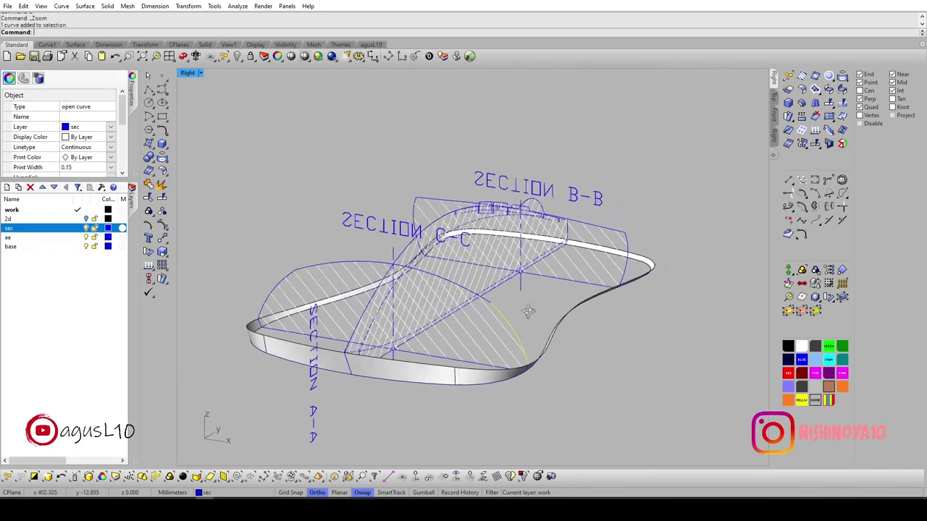
{"action": "mouse_move", "coordinate": [528, 311]}
{"action": "right_mouse_down", "text": "ctrl+shift"}
{"action": "mouse_move", "coordinate": [488, 307]}
{"action": "mouse_move", "coordinate": [517, 324]}
{"action": "mouse_move", "coordinate": [518, 347]}
{"action": "mouse_move", "coordinate": [490, 352]}
{"action": "mouse_move", "coordinate": [466, 326]}
{"action": "mouse_move", "coordinate": [420, 347]}
{"action": "mouse_move", "coordinate": [433, 321]}
{"action": "mouse_move", "coordinate": [371, 294]}
{"action": "mouse_move", "coordinate": [372, 321]}
{"action": "mouse_move", "coordinate": [449, 344]}
{"action": "mouse_move", "coordinate": [465, 331]}
{"action": "right_mouse_up", "text": "ctrl+shift"}
{"action": "scroll", "coordinate": [497, 310], "scroll_direction": "up", "scroll_amount": 5}
{"action": "scroll", "coordinate": [496, 310], "scroll_direction": "down", "scroll_amount": 5}
{"action": "key", "text": "Escape"}
{"action": "scroll", "coordinate": [520, 356], "scroll_direction": "up", "scroll_amount": 3}
{"action": "left_click", "coordinate": [371, 286]}
{"action": "left_click", "coordinate": [448, 344]}
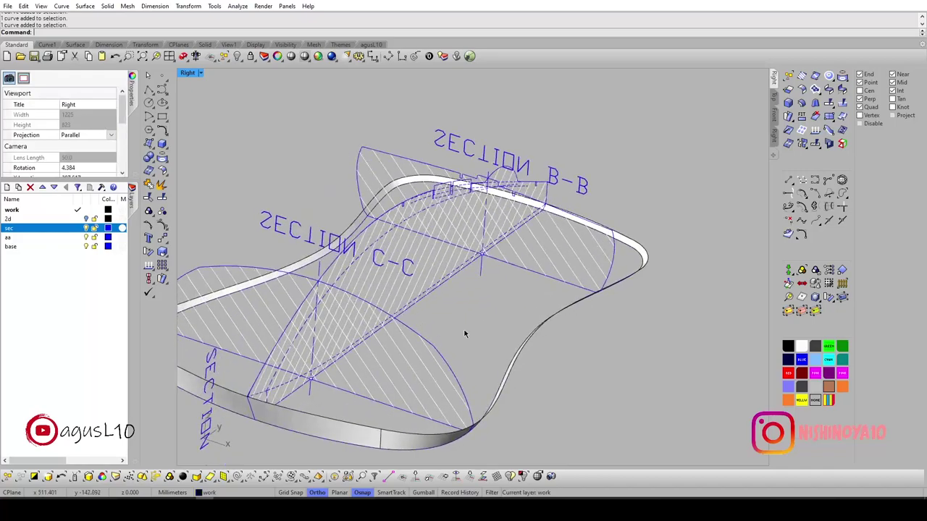
{"action": "left_click", "coordinate": [85, 219]}
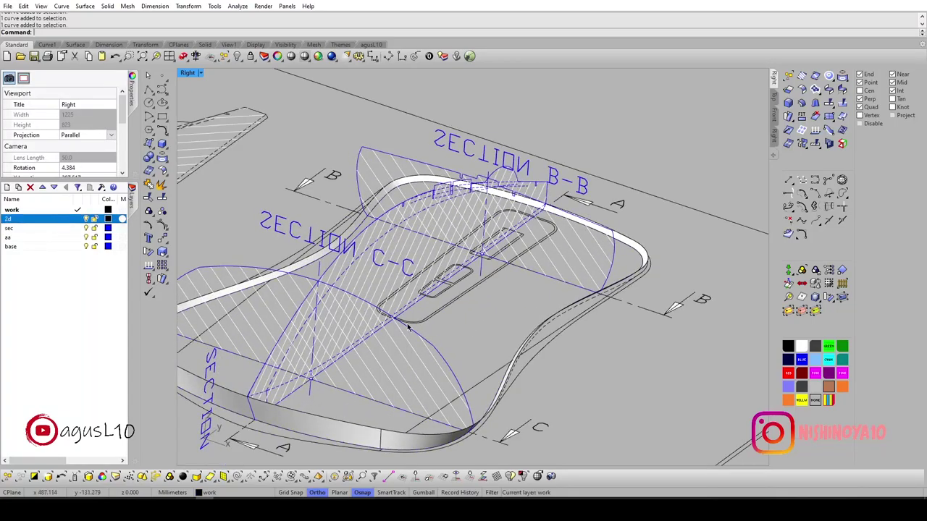
Select the section curve and right-side outline curves on the 2d layer in Top view.
{"action": "left_click", "coordinate": [440, 353]}
{"action": "key", "text": "ctrl+alt+e"}
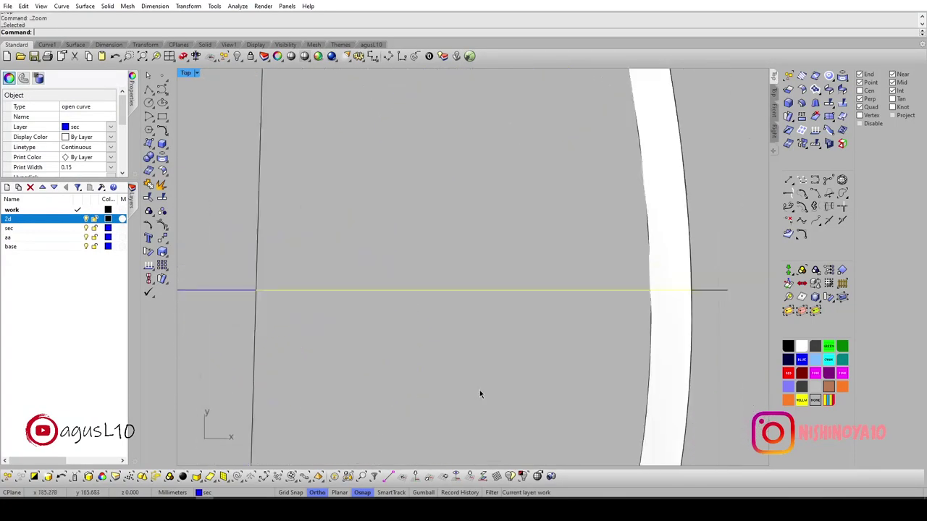
{"action": "scroll", "coordinate": [453, 310], "scroll_direction": "down", "scroll_amount": 3}
{"action": "left_click", "coordinate": [440, 289]}
{"action": "scroll", "coordinate": [433, 228], "scroll_direction": "down", "scroll_amount": 3}
{"action": "scroll", "coordinate": [434, 228], "scroll_direction": "up", "scroll_amount": 3}
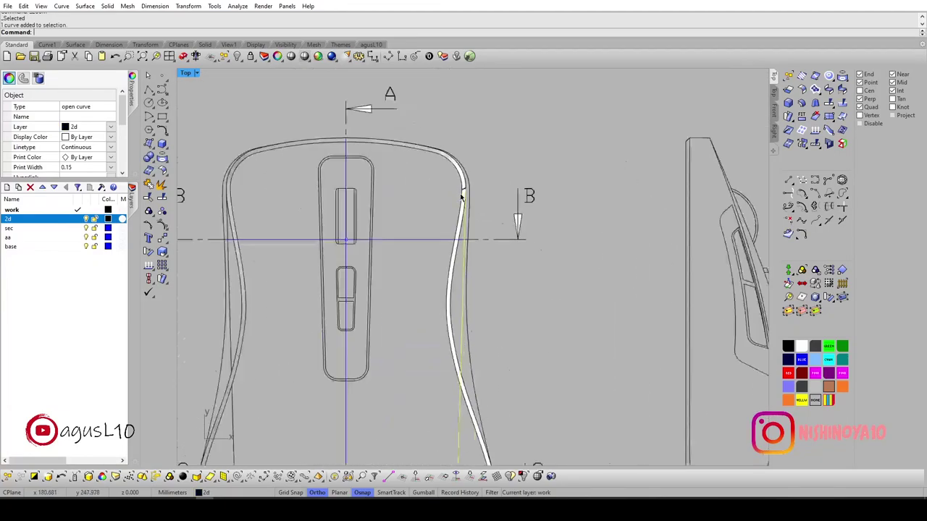
{"action": "scroll", "coordinate": [467, 182], "scroll_direction": "up", "scroll_amount": 3}
{"action": "scroll", "coordinate": [471, 207], "scroll_direction": "up", "scroll_amount": 2}
{"action": "scroll", "coordinate": [474, 224], "scroll_direction": "down", "scroll_amount": 1}
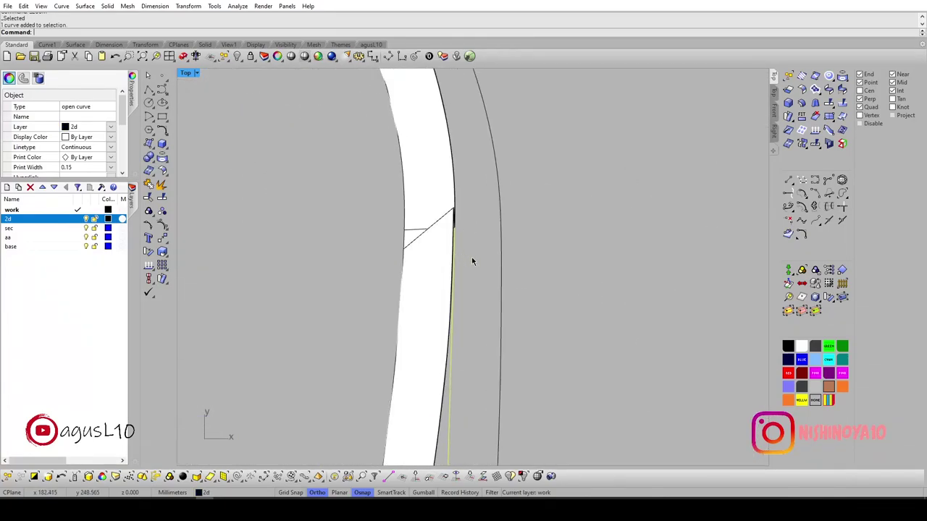
{"action": "scroll", "coordinate": [472, 276], "scroll_direction": "down", "scroll_amount": 3}
{"action": "right_click_drag", "start_coordinate": [476, 307], "coordinate": [503, 320], "text": "ctrl+shift"}
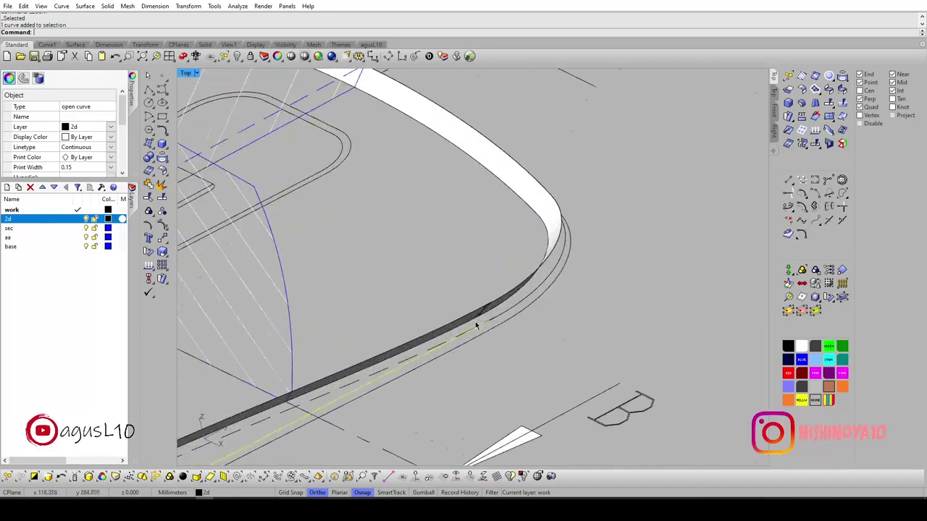
{"action": "scroll", "coordinate": [503, 320], "scroll_direction": "up", "scroll_amount": 3}
{"action": "scroll", "coordinate": [491, 315], "scroll_direction": "up", "scroll_amount": 2}
{"action": "left_click", "coordinate": [492, 316]}
{"action": "scroll", "coordinate": [496, 321], "scroll_direction": "down", "scroll_amount": 3}
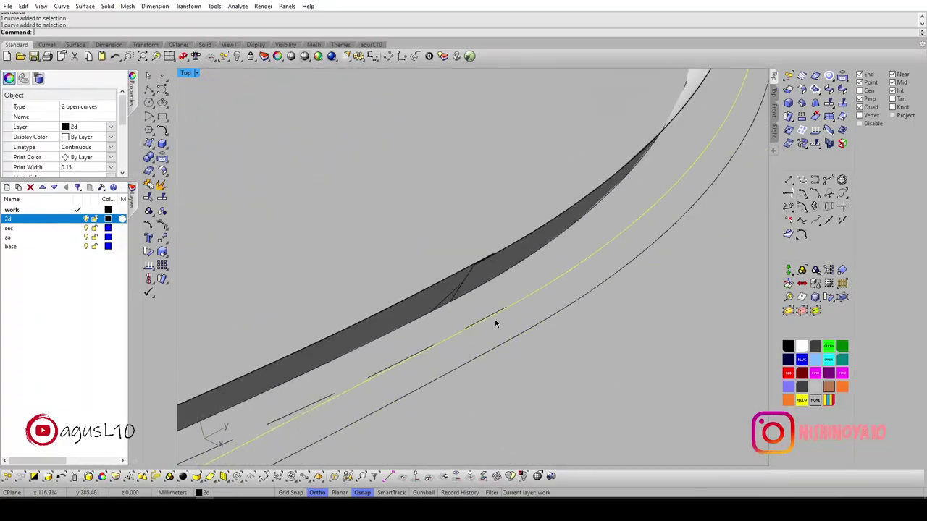
Add one more side curve to the selection, then zoom to a window around the mouse.
{"action": "mouse_move", "coordinate": [497, 320]}
{"action": "right_mouse_down", "text": "ctrl+shift"}
{"action": "mouse_move", "coordinate": [600, 293]}
{"action": "mouse_move", "coordinate": [552, 321]}
{"action": "mouse_move", "coordinate": [654, 253]}
{"action": "mouse_move", "coordinate": [681, 306]}
{"action": "right_mouse_up", "text": "ctrl+shift"}
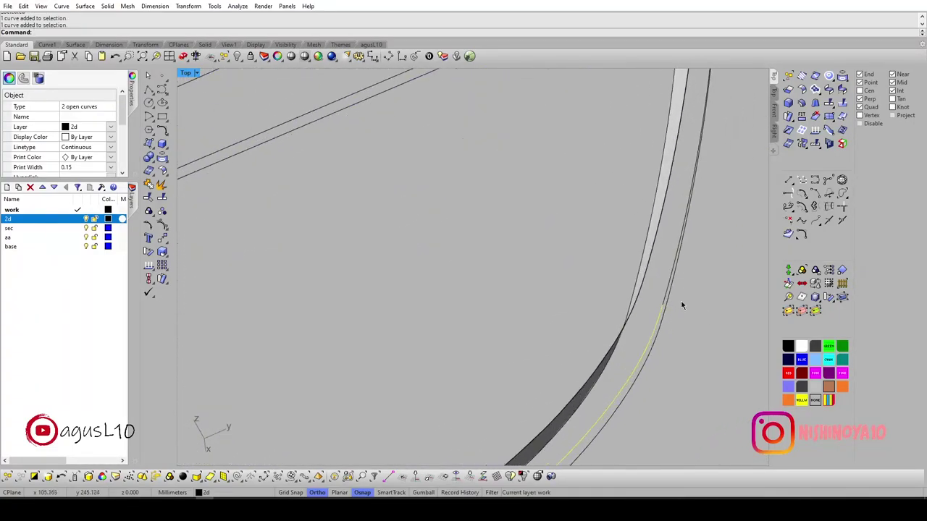
{"action": "scroll", "coordinate": [667, 299], "scroll_direction": "down", "scroll_amount": 5}
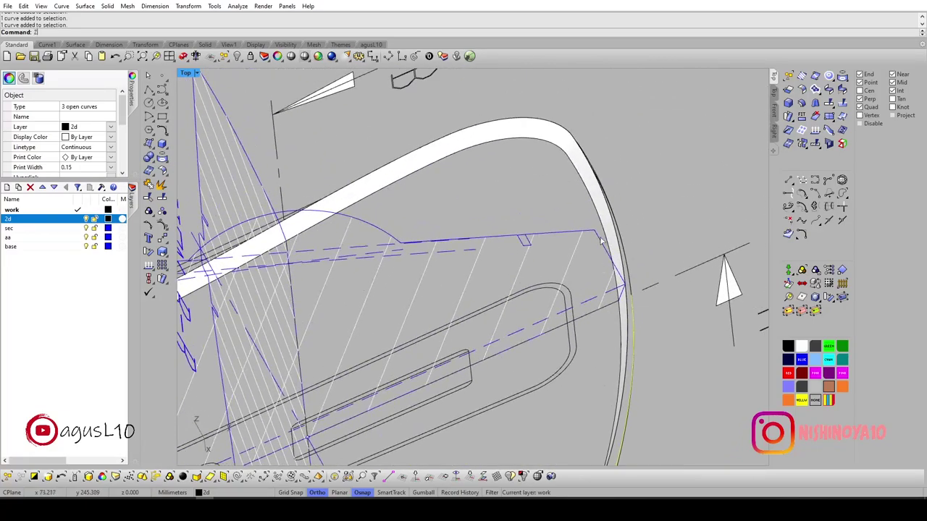
{"action": "scroll", "coordinate": [603, 242], "scroll_direction": "up", "scroll_amount": 5}
{"action": "right_click_drag", "start_coordinate": [613, 310], "coordinate": [574, 202]}
{"action": "scroll", "coordinate": [414, 270], "scroll_direction": "up", "scroll_amount": 2}
{"action": "scroll", "coordinate": [439, 305], "scroll_direction": "up", "scroll_amount": 2}
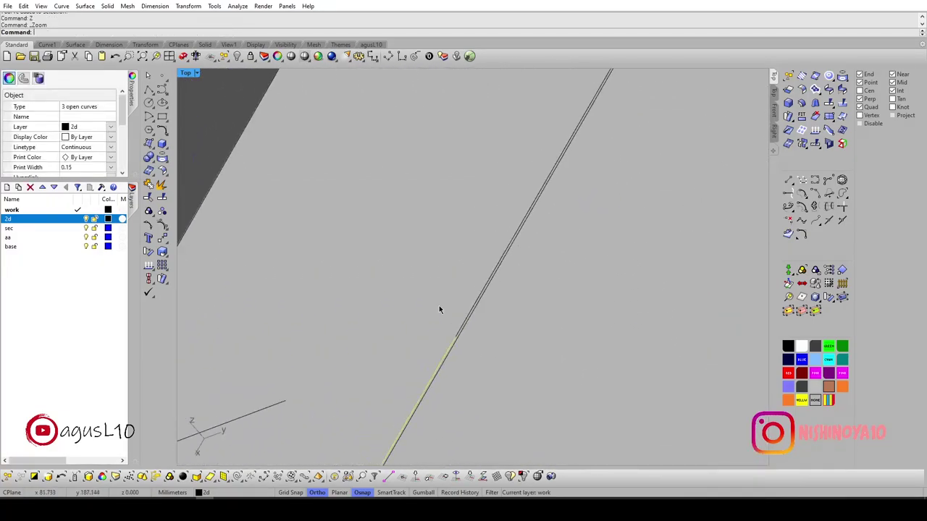
{"action": "scroll", "coordinate": [464, 342], "scroll_direction": "up", "scroll_amount": 2}
{"action": "scroll", "coordinate": [536, 225], "scroll_direction": "down", "scroll_amount": 2}
{"action": "scroll", "coordinate": [476, 314], "scroll_direction": "down", "scroll_amount": 2}
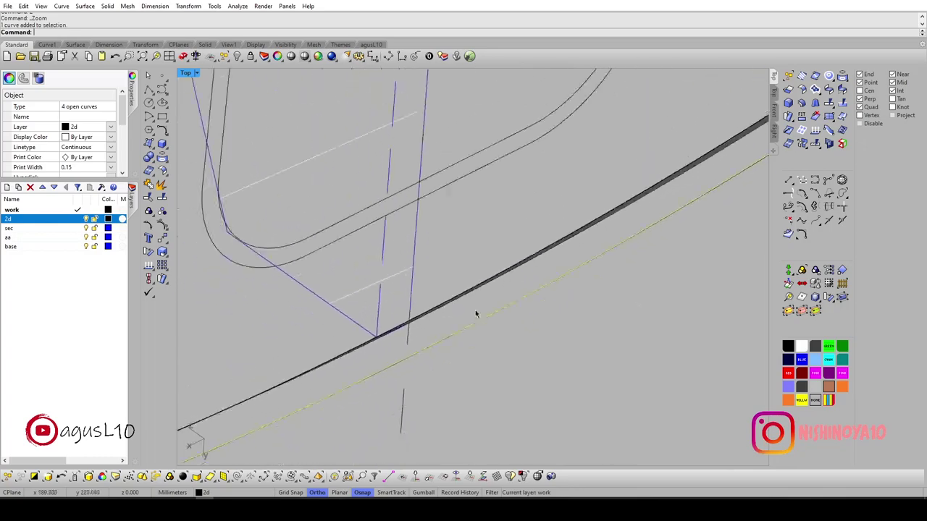
{"action": "scroll", "coordinate": [557, 254], "scroll_direction": "down", "scroll_amount": 2}
{"action": "scroll", "coordinate": [579, 243], "scroll_direction": "down", "scroll_amount": 1}
{"action": "scroll", "coordinate": [526, 314], "scroll_direction": "up", "scroll_amount": 2}
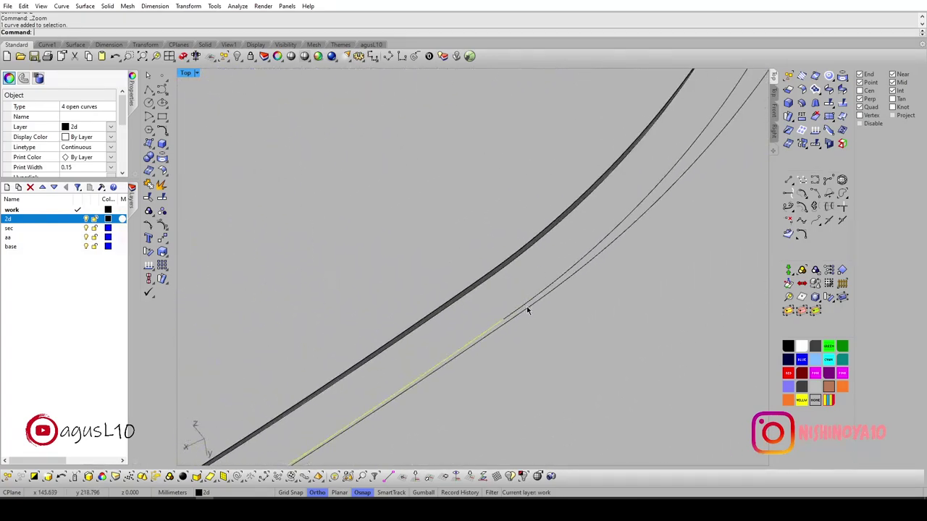
{"action": "scroll", "coordinate": [530, 307], "scroll_direction": "down", "scroll_amount": 1}
{"action": "scroll", "coordinate": [572, 300], "scroll_direction": "down", "scroll_amount": 2}
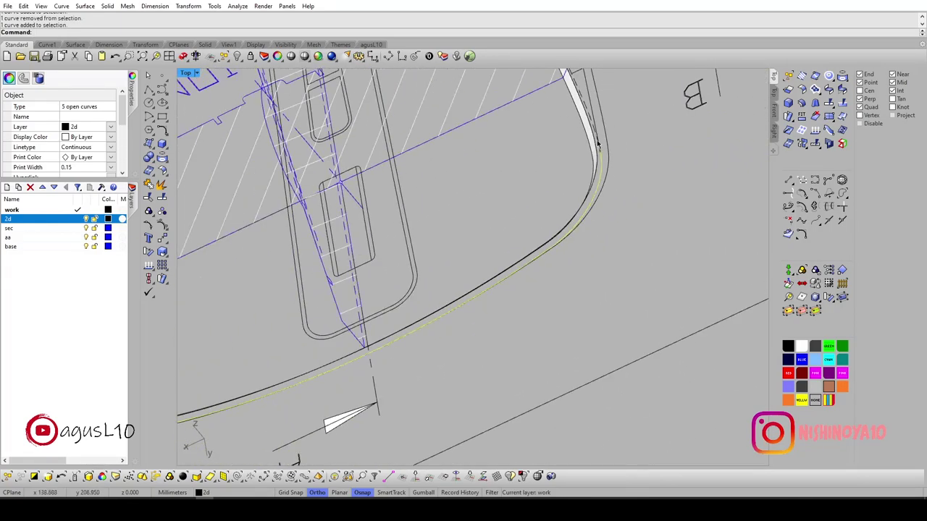
{"action": "scroll", "coordinate": [612, 294], "scroll_direction": "down", "scroll_amount": 2}
{"action": "scroll", "coordinate": [612, 293], "scroll_direction": "up", "scroll_amount": 2}
{"action": "scroll", "coordinate": [606, 290], "scroll_direction": "up", "scroll_amount": 1}
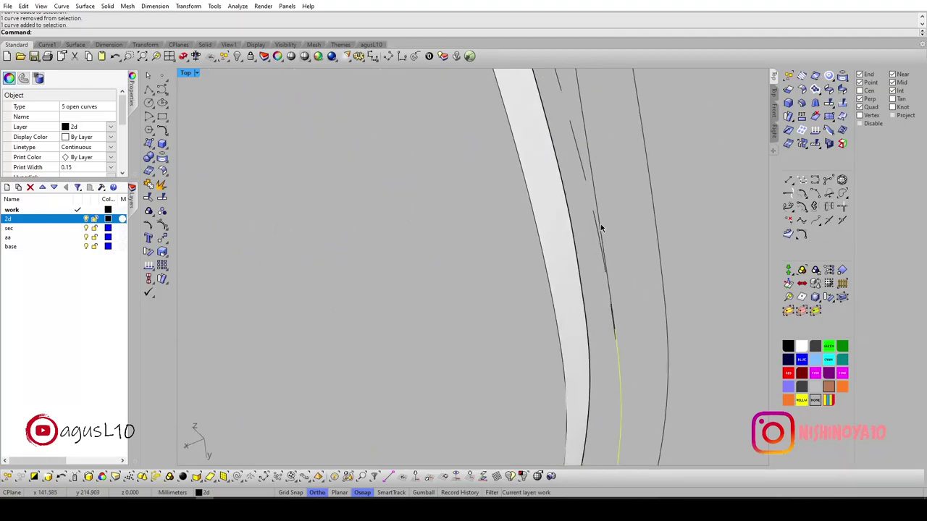
{"action": "scroll", "coordinate": [601, 228], "scroll_direction": "down", "scroll_amount": 1}
{"action": "left_click", "coordinate": [600, 227], "text": "shift"}
{"action": "scroll", "coordinate": [601, 227], "scroll_direction": "down", "scroll_amount": 2}
{"action": "scroll", "coordinate": [590, 268], "scroll_direction": "down", "scroll_amount": 3}
{"action": "scroll", "coordinate": [581, 306], "scroll_direction": "down", "scroll_amount": 2}
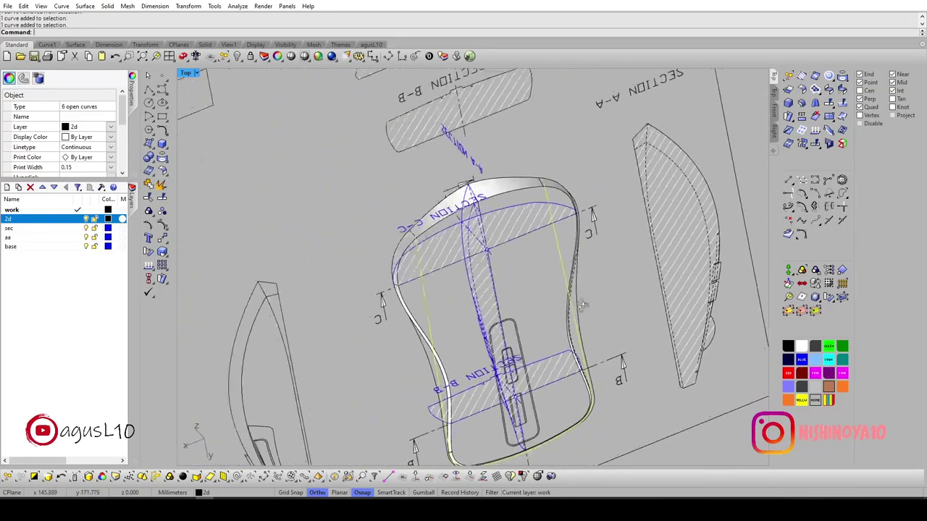
{"action": "mouse_move", "coordinate": [581, 306]}
{"action": "right_mouse_down", "text": "ctrl+shift"}
{"action": "mouse_move", "coordinate": [509, 228]}
{"action": "mouse_move", "coordinate": [488, 228]}
{"action": "mouse_move", "coordinate": [417, 322]}
{"action": "right_mouse_up", "text": "ctrl+shift"}
{"action": "type", "text": "z"}
{"action": "key", "text": "Return"}
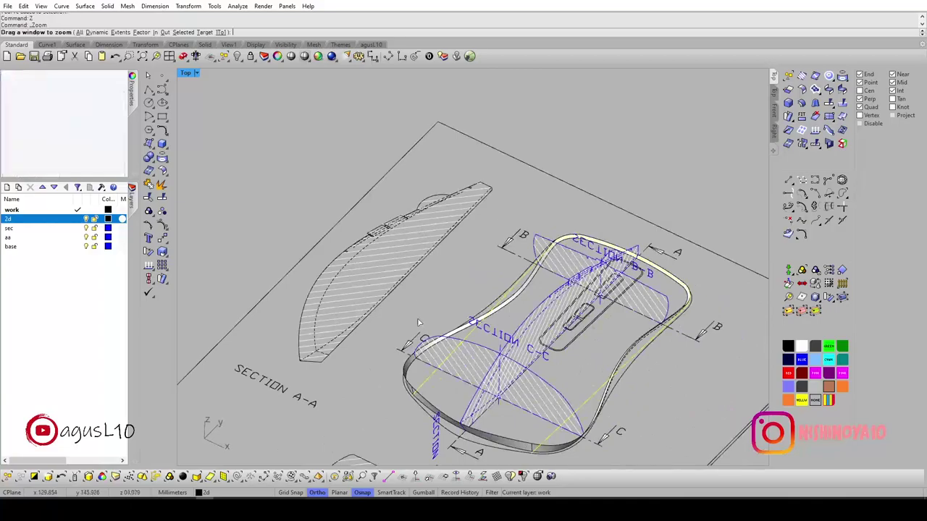
{"action": "left_click_drag", "start_coordinate": [418, 323], "coordinate": [414, 383]}
{"action": "scroll", "coordinate": [411, 380], "scroll_direction": "down", "scroll_amount": 3}
{"action": "scroll", "coordinate": [411, 369], "scroll_direction": "down", "scroll_amount": 3}
{"action": "scroll", "coordinate": [412, 346], "scroll_direction": "down", "scroll_amount": 1}
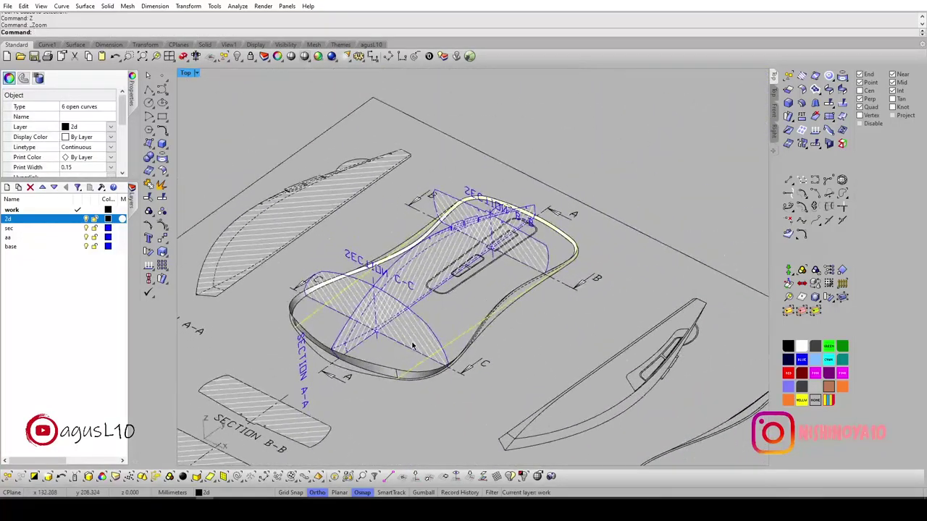
{"action": "scroll", "coordinate": [413, 346], "scroll_direction": "up", "scroll_amount": 3}
Copy the selected curves to another layer using Copy To Layer from the popup menu.
{"action": "middle_click", "coordinate": [446, 347]}
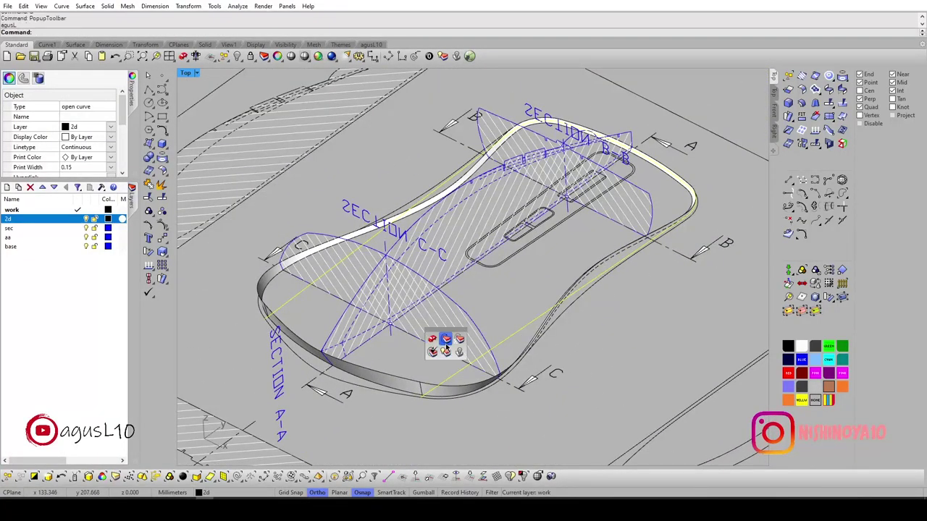
{"action": "left_click", "coordinate": [458, 341]}
{"action": "double_click", "coordinate": [416, 258]}
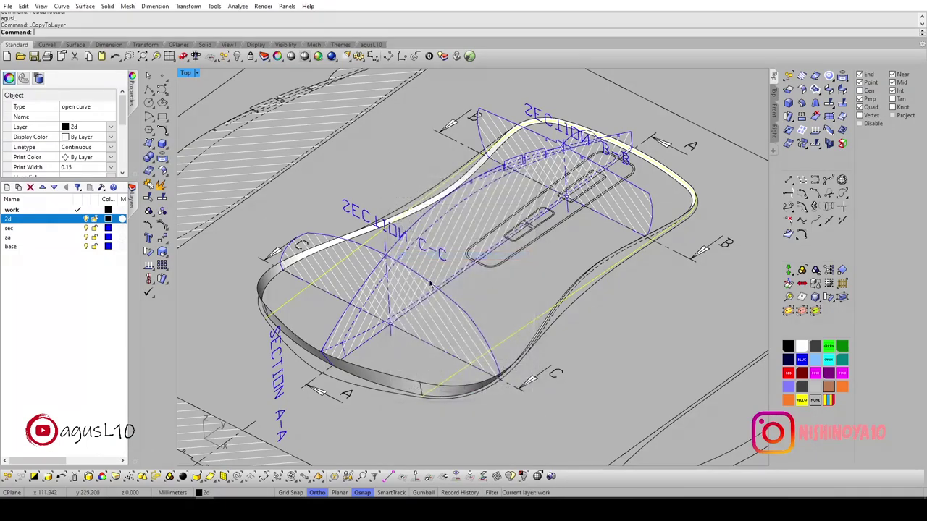
{"action": "right_click_drag", "start_coordinate": [417, 261], "coordinate": [457, 352]}
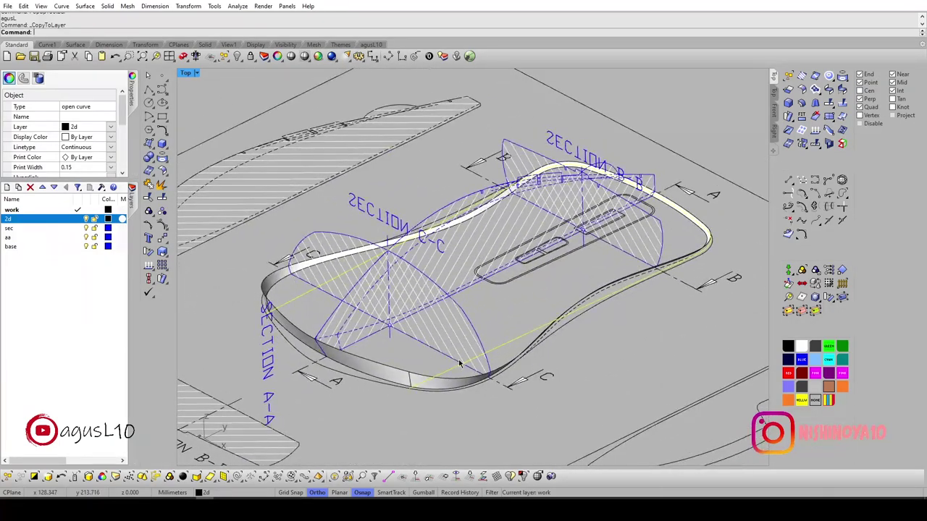
Select the dashed curve on layer aa and orbit toward a top-down angle.
{"action": "left_click", "coordinate": [412, 415]}
{"action": "scroll", "coordinate": [412, 415], "scroll_direction": "up", "scroll_amount": 3}
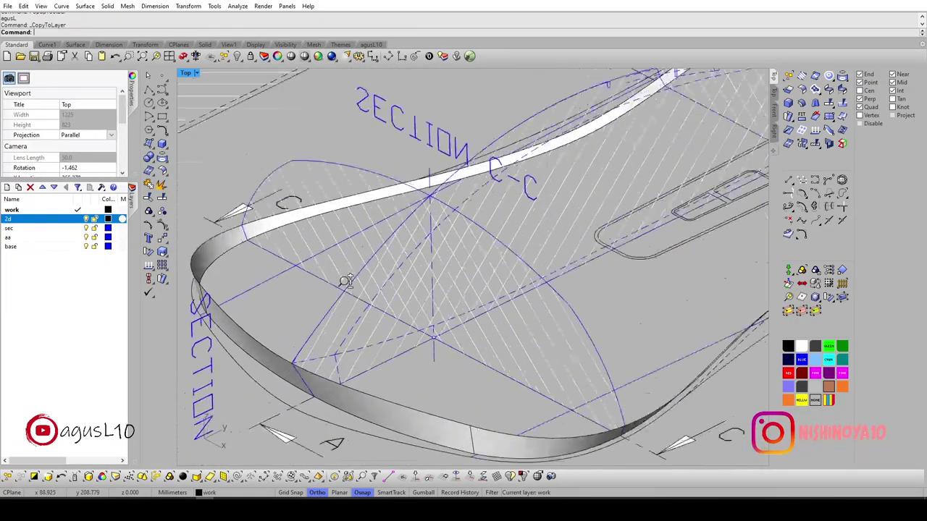
{"action": "scroll", "coordinate": [412, 415], "scroll_direction": "up", "scroll_amount": 2}
{"action": "scroll", "coordinate": [472, 273], "scroll_direction": "down", "scroll_amount": 5}
{"action": "left_click", "coordinate": [472, 273]}
{"action": "right_click_drag", "start_coordinate": [472, 273], "coordinate": [579, 233]}
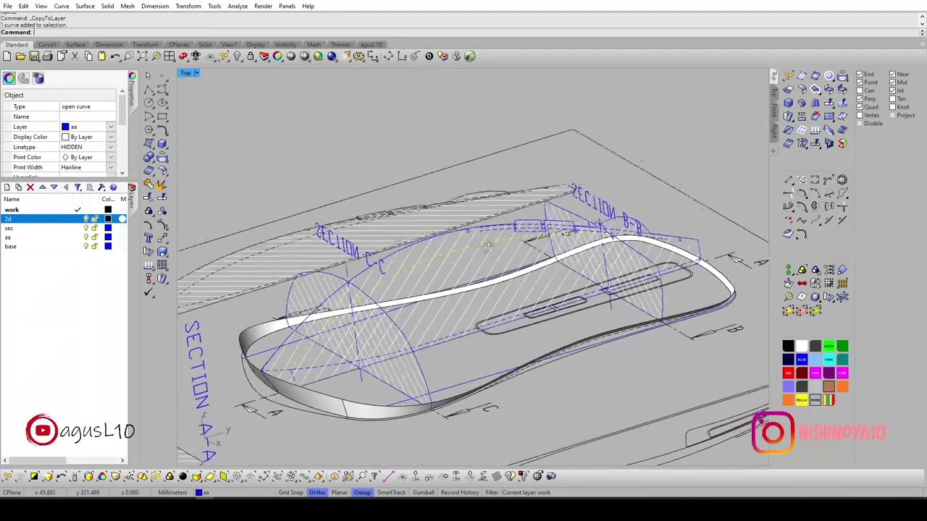
{"action": "scroll", "coordinate": [579, 233], "scroll_direction": "up", "scroll_amount": 5}
{"action": "scroll", "coordinate": [590, 226], "scroll_direction": "up", "scroll_amount": 3}
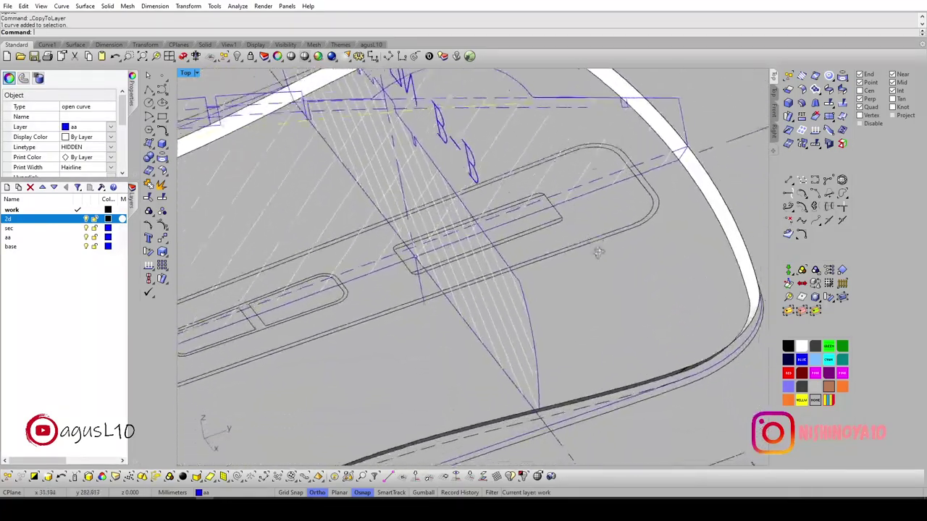
{"action": "mouse_move", "coordinate": [589, 227]}
{"action": "right_mouse_down"}
{"action": "mouse_move", "coordinate": [593, 245]}
{"action": "mouse_move", "coordinate": [594, 225]}
{"action": "mouse_move", "coordinate": [647, 229]}
{"action": "right_mouse_up"}
Zoom in, then switch the viewport to the Front view and then the Right view.
{"action": "type", "text": "z"}
{"action": "key", "text": "Return"}
{"action": "scroll", "coordinate": [592, 244], "scroll_direction": "down", "scroll_amount": 5}
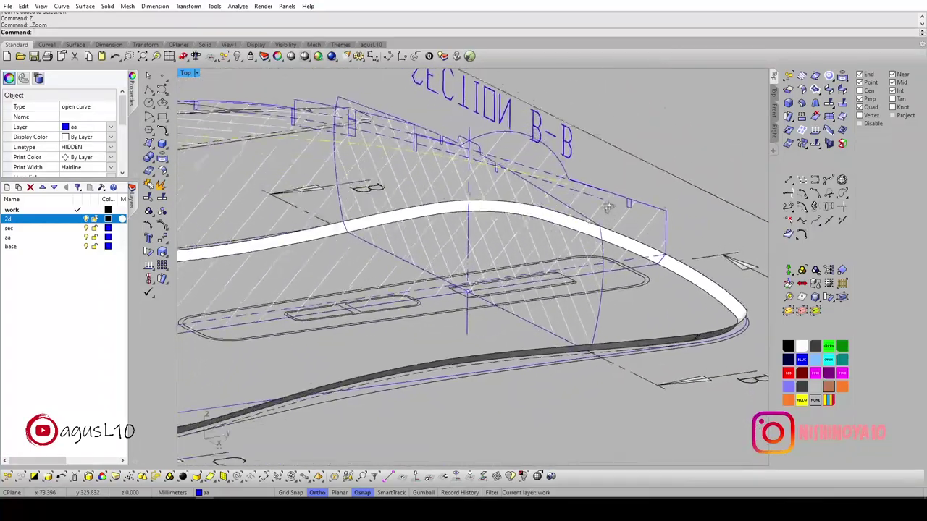
{"action": "key", "text": "ctrl+F2"}
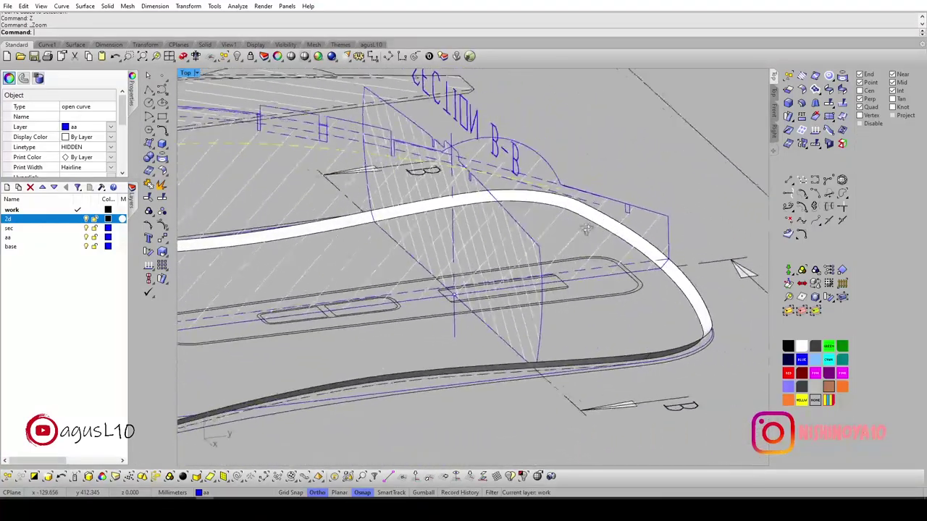
{"action": "key", "text": "ctrl+F3"}
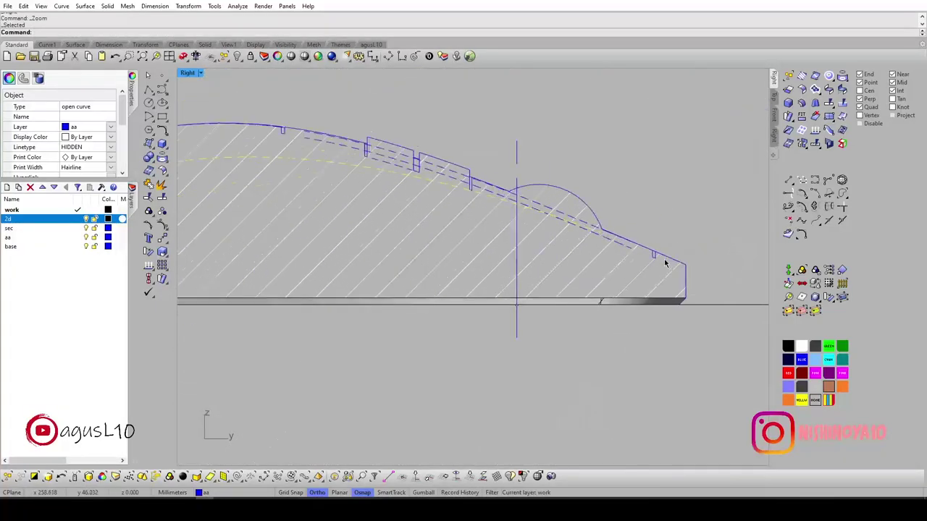
Zoom and orbit from the flat Right view to an oblique view of the sheet, Section B-B and the model's rounded end.
{"action": "scroll", "coordinate": [562, 231], "scroll_direction": "down", "scroll_amount": 5}
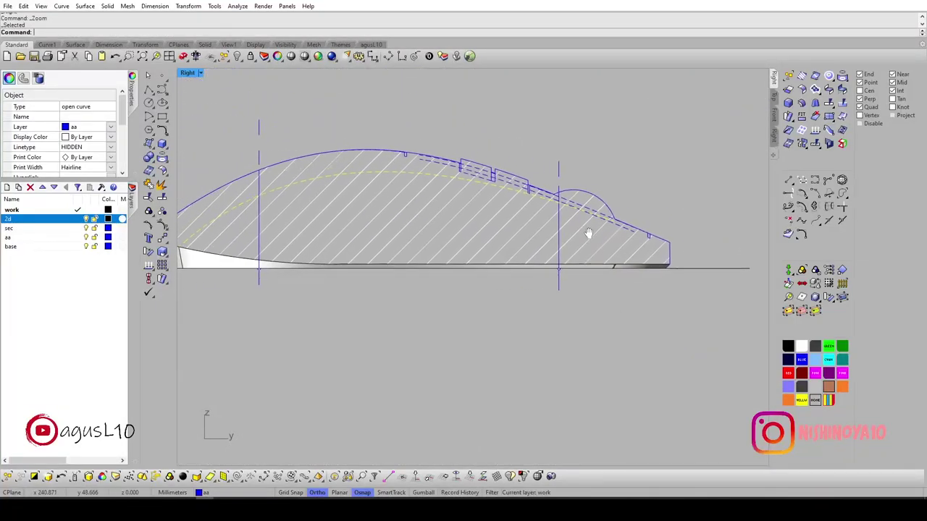
{"action": "scroll", "coordinate": [614, 234], "scroll_direction": "up", "scroll_amount": 2}
{"action": "scroll", "coordinate": [681, 234], "scroll_direction": "up", "scroll_amount": 2}
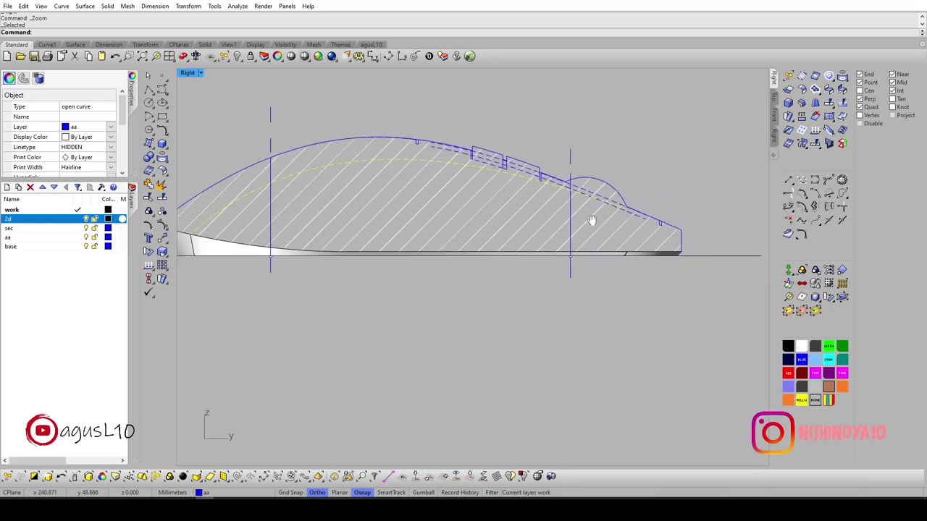
{"action": "scroll", "coordinate": [596, 217], "scroll_direction": "up", "scroll_amount": 2}
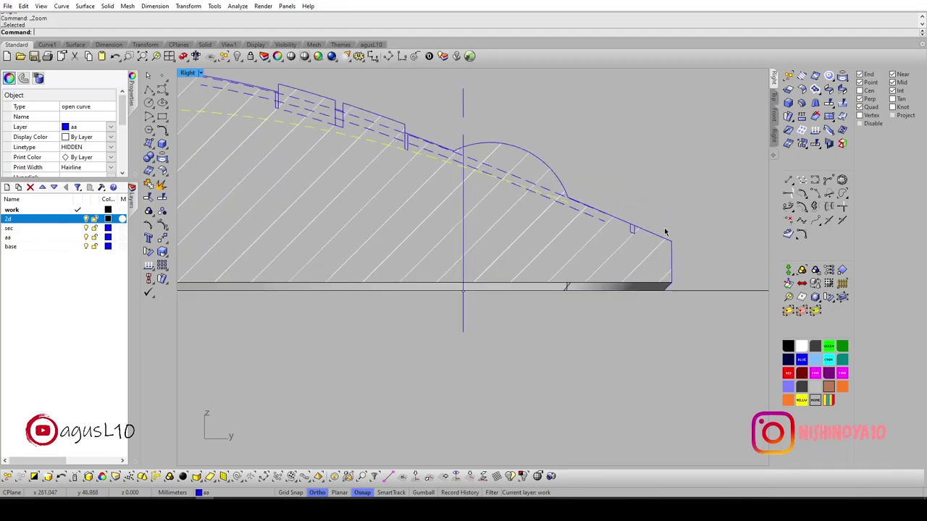
{"action": "scroll", "coordinate": [487, 210], "scroll_direction": "down", "scroll_amount": 1}
{"action": "right_click_drag", "start_coordinate": [490, 208], "coordinate": [765, 221], "text": "ctrl+shift"}
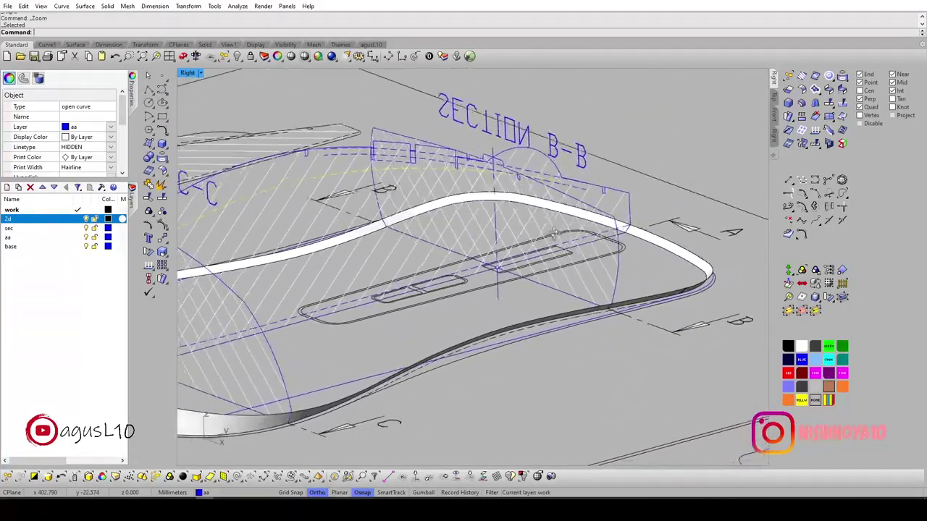
{"action": "mouse_move", "coordinate": [766, 221]}
{"action": "right_mouse_down", "text": "ctrl+shift"}
{"action": "mouse_move", "coordinate": [487, 172]}
{"action": "mouse_move", "coordinate": [458, 181]}
{"action": "right_mouse_up", "text": "ctrl+shift"}
{"action": "scroll", "coordinate": [487, 172], "scroll_direction": "up", "scroll_amount": 3}
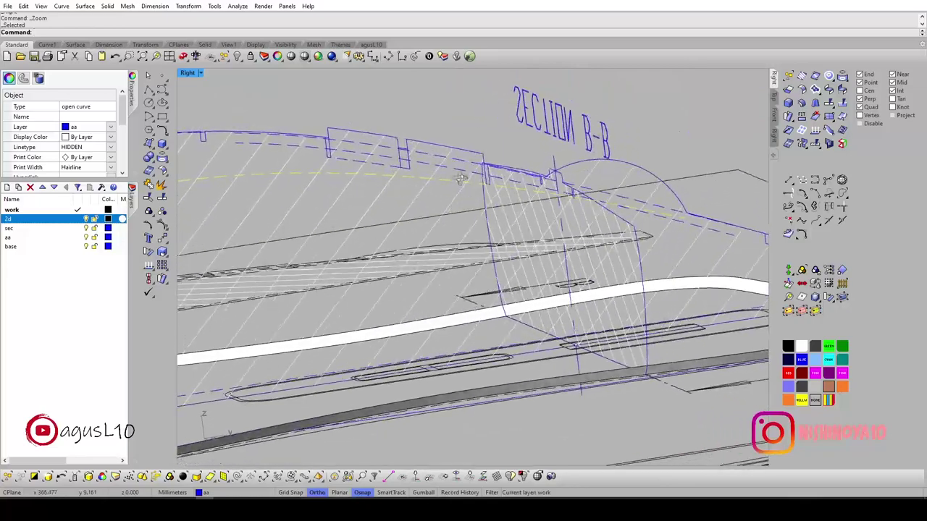
{"action": "mouse_move", "coordinate": [470, 185]}
{"action": "right_mouse_down"}
{"action": "mouse_move", "coordinate": [440, 195]}
{"action": "mouse_move", "coordinate": [463, 196]}
{"action": "mouse_move", "coordinate": [489, 215]}
{"action": "mouse_move", "coordinate": [529, 210]}
{"action": "mouse_move", "coordinate": [517, 242]}
{"action": "mouse_move", "coordinate": [525, 357]}
{"action": "mouse_move", "coordinate": [473, 335]}
{"action": "right_mouse_up"}
{"action": "scroll", "coordinate": [465, 197], "scroll_direction": "down", "scroll_amount": 3}
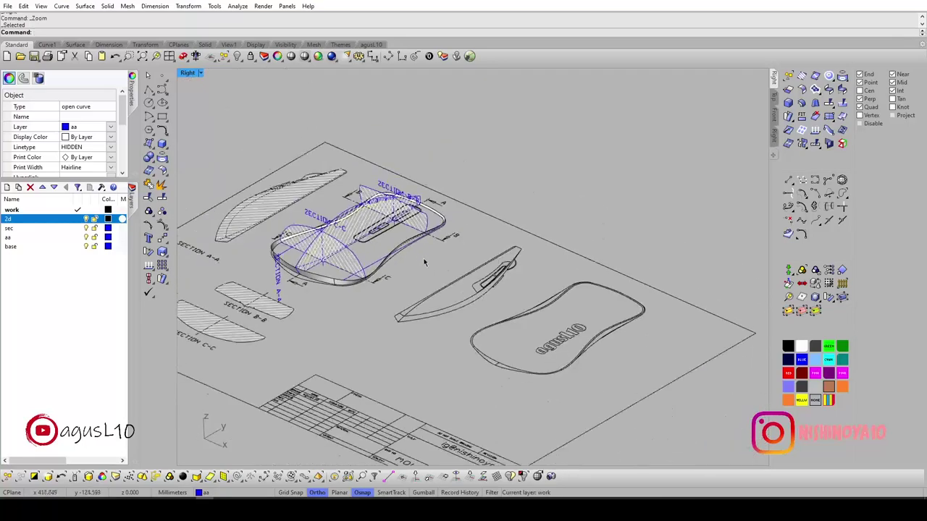
Copy the 74 window-selected side-view curves onto a new layer named side.
{"action": "left_click_drag", "start_coordinate": [479, 162], "coordinate": [593, 375]}
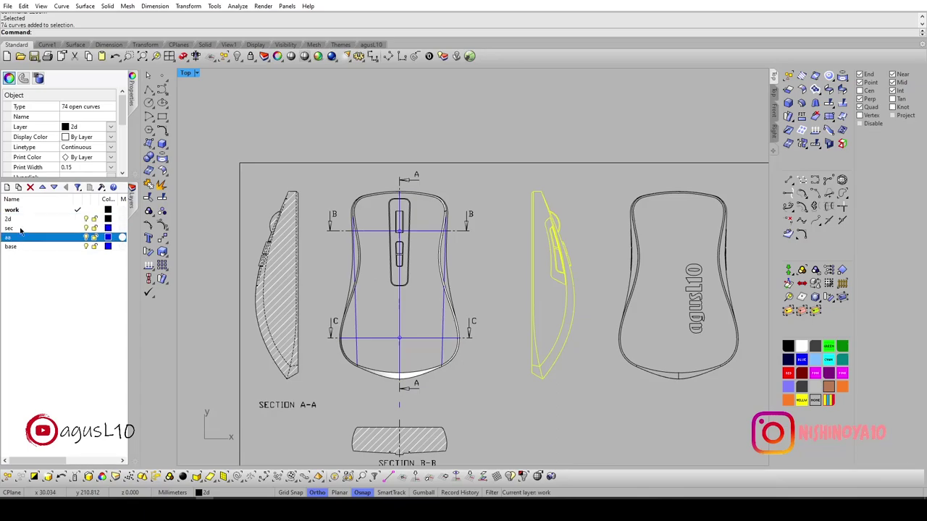
{"action": "left_click", "coordinate": [7, 188]}
{"action": "type", "text": "side"}
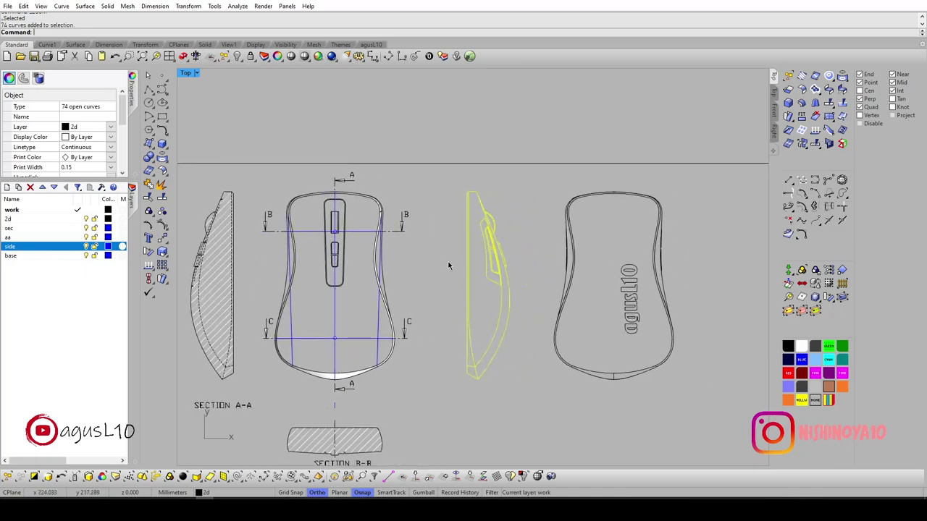
{"action": "scroll", "coordinate": [529, 280], "scroll_direction": "up", "scroll_amount": 5}
{"action": "type", "text": "G"}
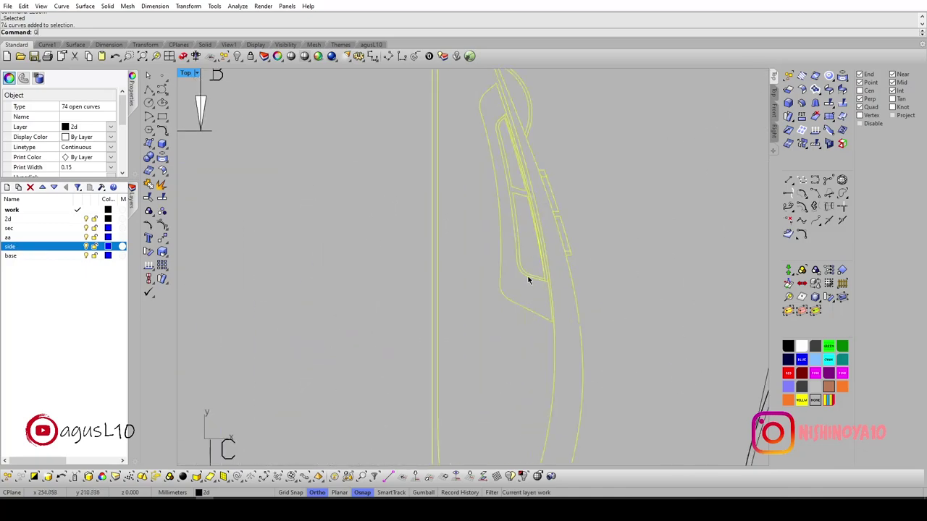
{"action": "left_click", "coordinate": [541, 272]}
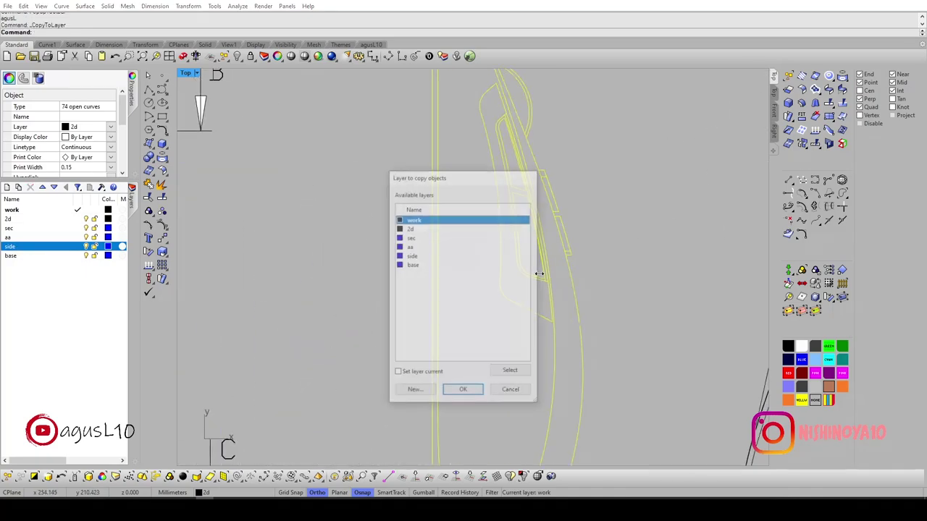
{"action": "double_click", "coordinate": [424, 255]}
Hide the 2d, sec and aa layers.
{"action": "scroll", "coordinate": [336, 253], "scroll_direction": "down", "scroll_amount": 5}
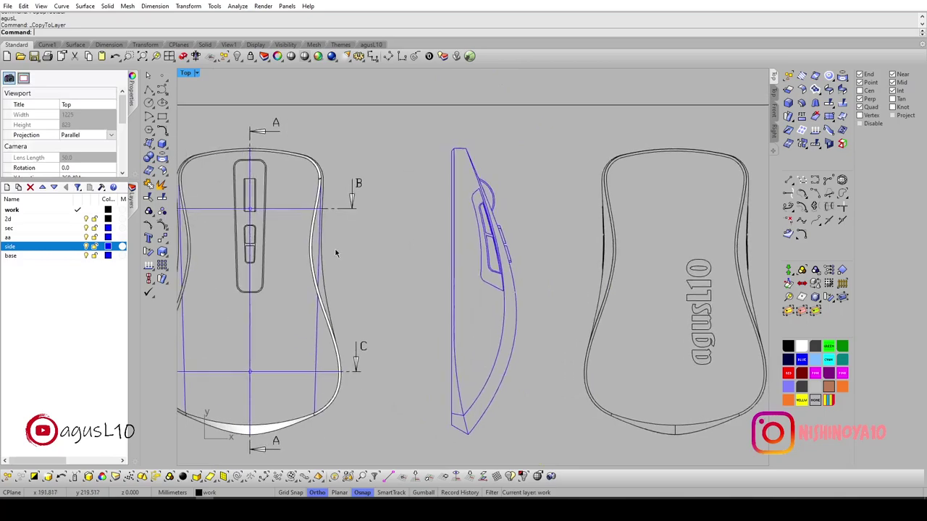
{"action": "left_click", "coordinate": [86, 218]}
{"action": "left_click", "coordinate": [87, 228]}
{"action": "left_click", "coordinate": [86, 237]}
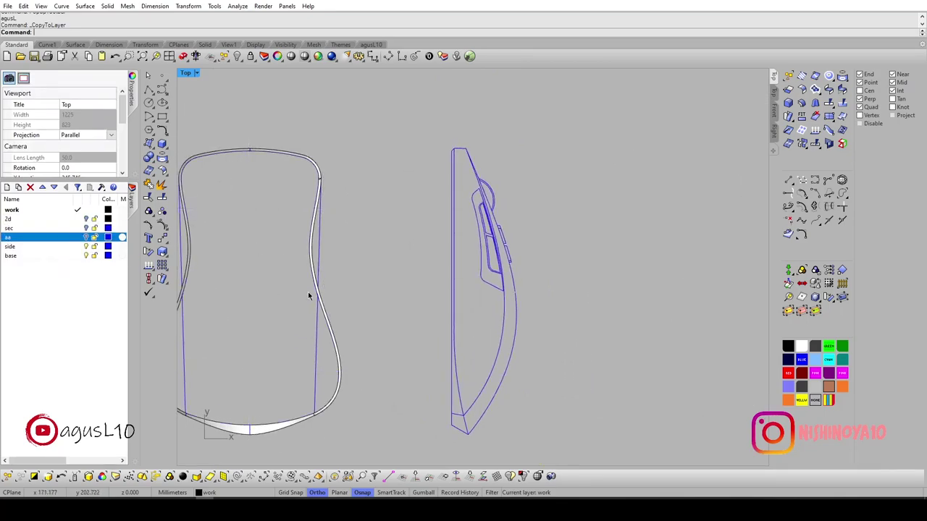
{"action": "scroll", "coordinate": [396, 259], "scroll_direction": "down", "scroll_amount": 3}
Window-select the 74 side-view curves and pick the base layer.
{"action": "left_click_drag", "start_coordinate": [405, 203], "coordinate": [515, 415]}
{"action": "scroll", "coordinate": [368, 325], "scroll_direction": "up", "scroll_amount": 3}
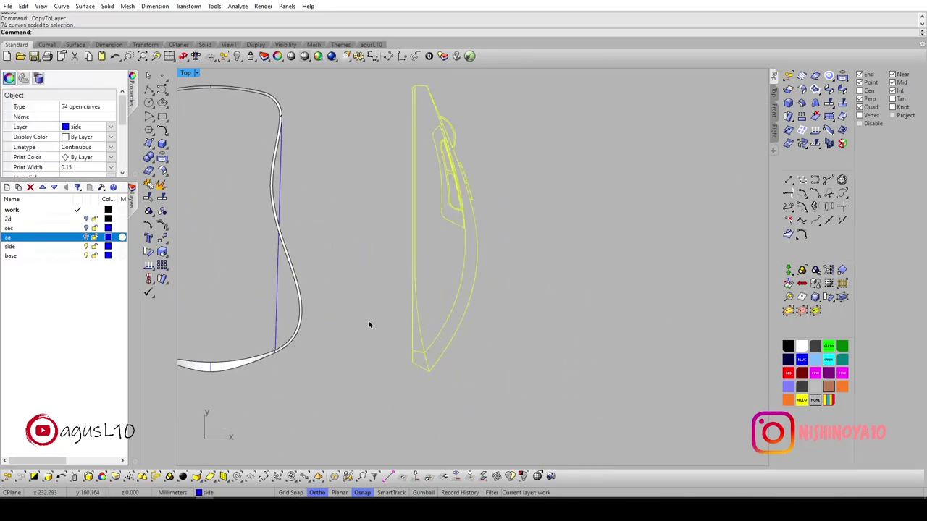
{"action": "left_click", "coordinate": [88, 255]}
{"action": "scroll", "coordinate": [264, 312], "scroll_direction": "down", "scroll_amount": 3}
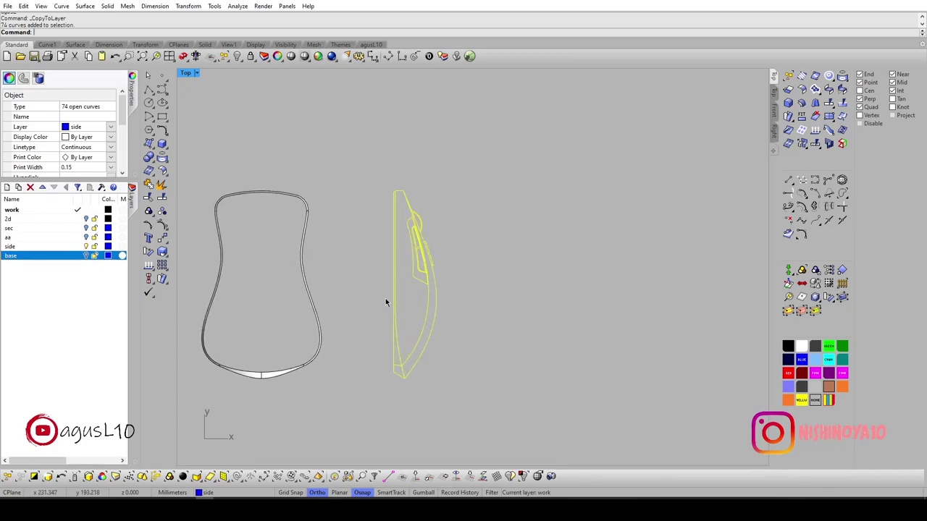
{"action": "left_click_drag", "start_coordinate": [328, 149], "coordinate": [522, 432]}
{"action": "scroll", "coordinate": [385, 366], "scroll_direction": "up", "scroll_amount": 2}
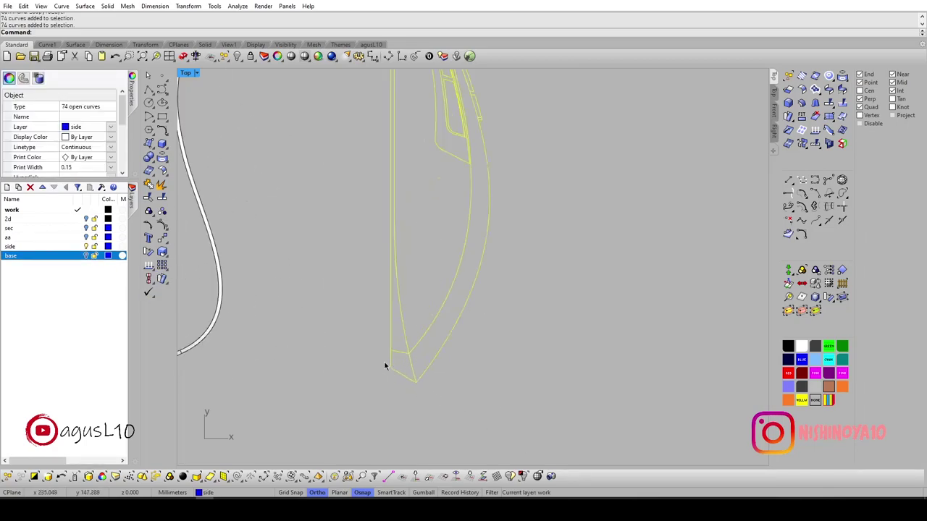
{"action": "scroll", "coordinate": [423, 288], "scroll_direction": "up", "scroll_amount": 2}
Rotate the side curves 90° in 3D about a vertical axis, then undo it.
{"action": "type", "text": "rt"}
{"action": "key", "text": "Return"}
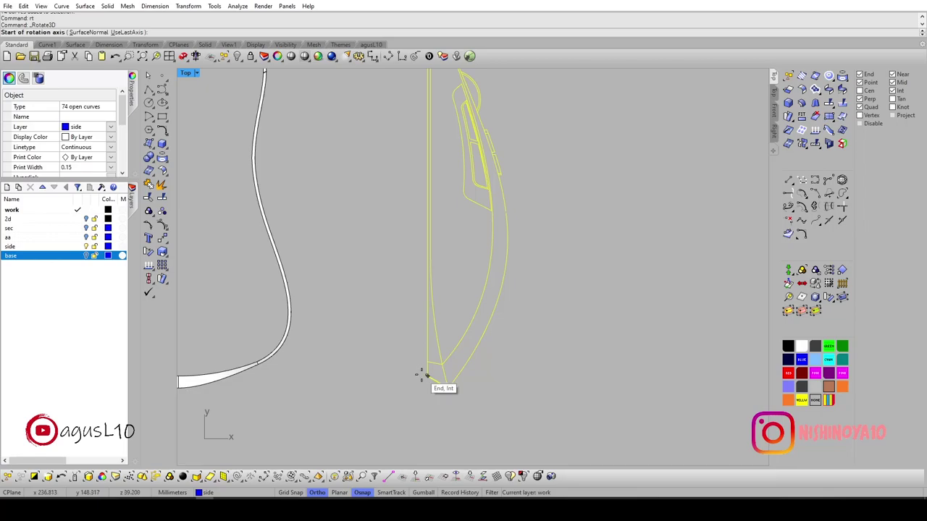
{"action": "left_click", "coordinate": [426, 378]}
{"action": "scroll", "coordinate": [426, 376], "scroll_direction": "down", "scroll_amount": 3}
{"action": "left_click", "coordinate": [426, 175]}
{"action": "type", "text": "90"}
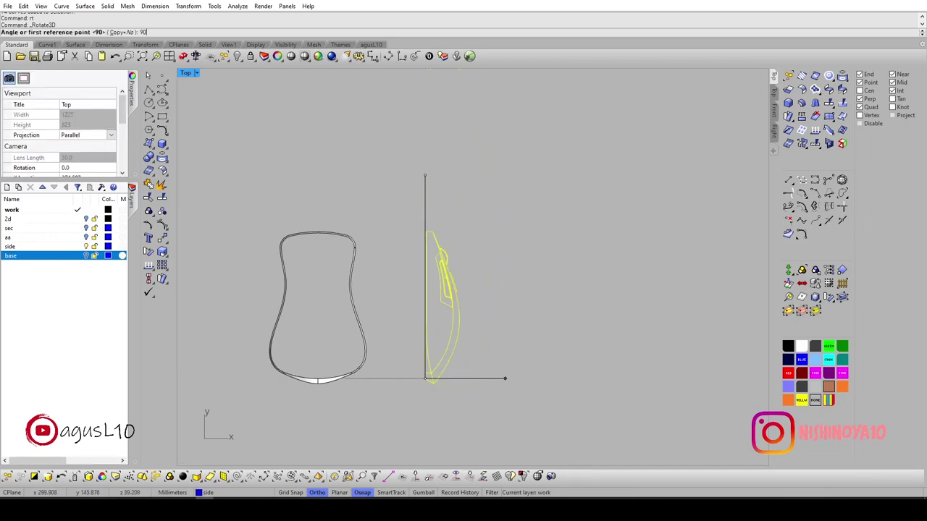
{"action": "key", "text": "Return"}
{"action": "mouse_move", "coordinate": [451, 307]}
{"action": "right_mouse_down", "text": "ctrl+shift"}
{"action": "mouse_move", "coordinate": [446, 248]}
{"action": "mouse_move", "coordinate": [424, 288]}
{"action": "right_mouse_up", "text": "ctrl+shift"}
{"action": "key", "text": "ctrl+z"}
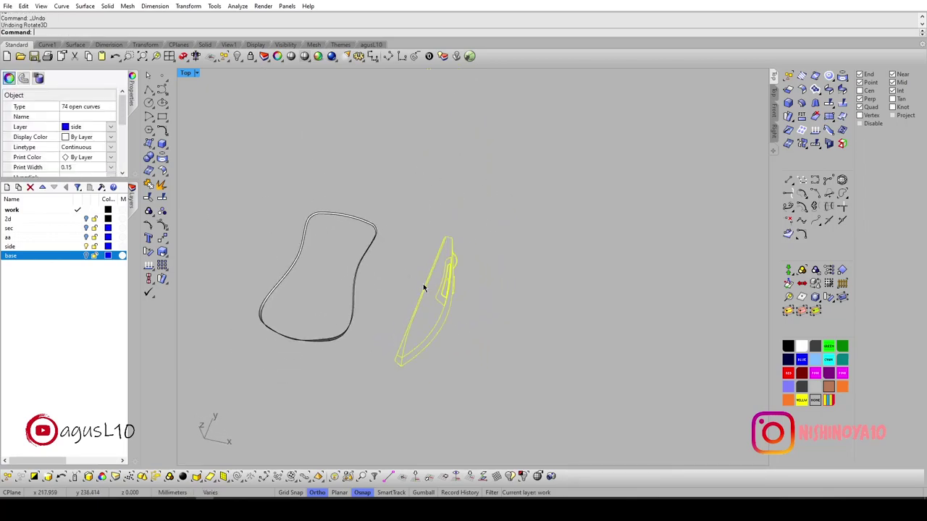
From a framed top view, redo the 90° 3D rotation with the axis at the curves' end.
{"action": "key", "text": "Home"}
{"action": "key", "text": "ctrl+alt+e"}
{"action": "type", "text": "t"}
{"action": "key", "text": "Return"}
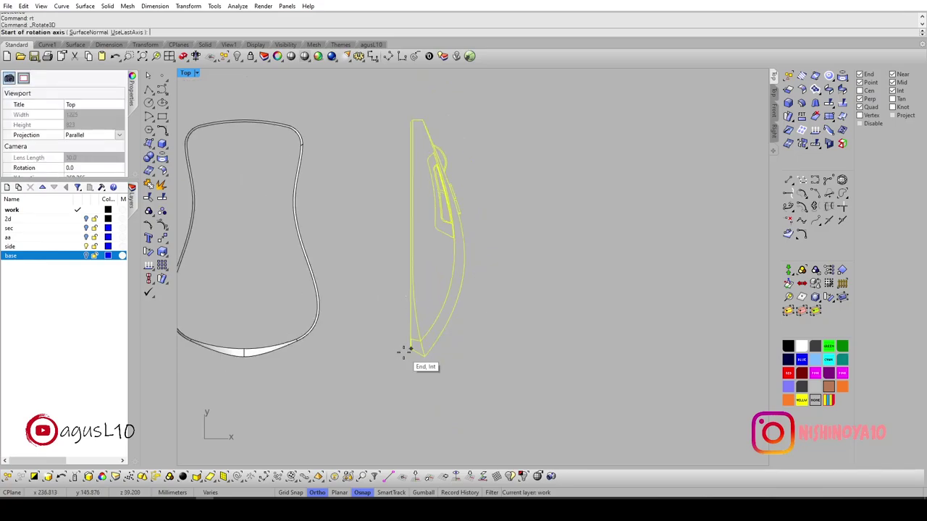
{"action": "left_click", "coordinate": [406, 353]}
{"action": "scroll", "coordinate": [406, 352], "scroll_direction": "down", "scroll_amount": 3}
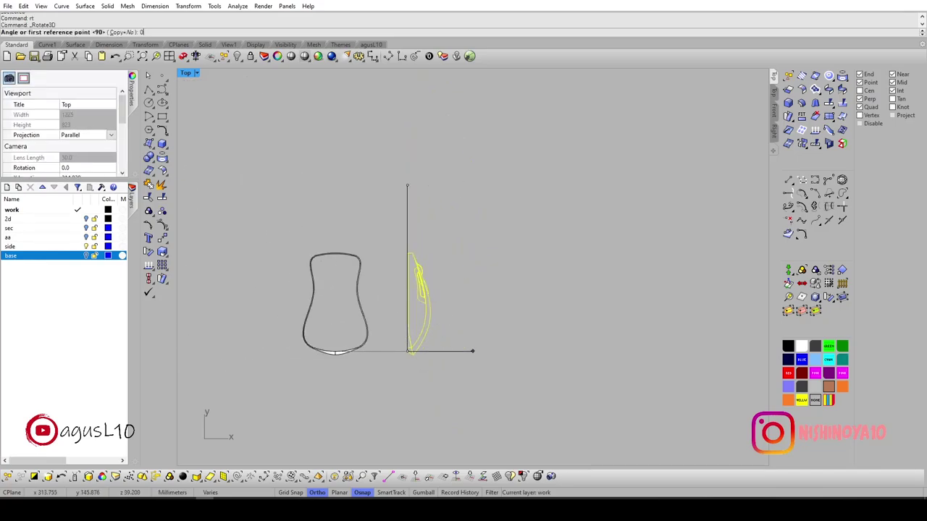
{"action": "type", "text": "-90"}
{"action": "key", "text": "Return"}
{"action": "key", "text": "ctrl+F3"}
{"action": "key", "text": "ctrl+alt+e"}
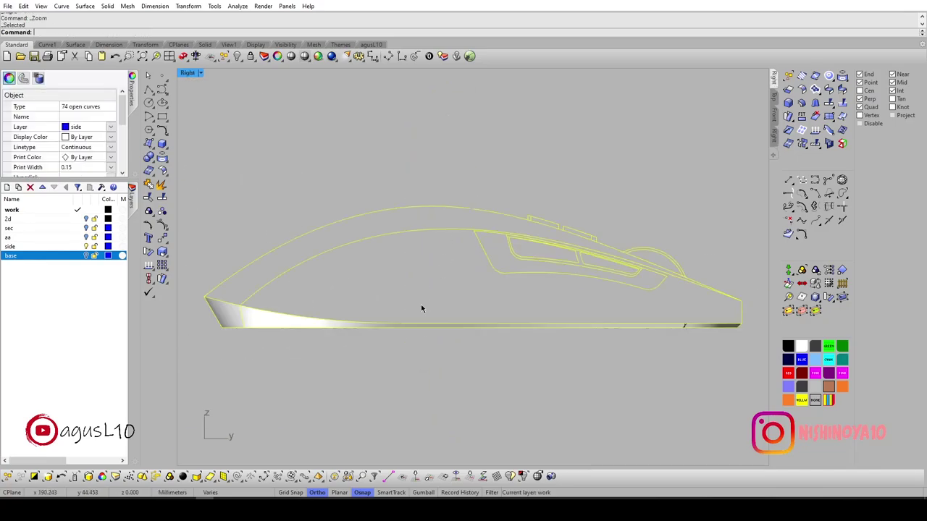
Orbit around the mouse model, selecting and clearing the rim surface to inspect it.
{"action": "right_click_drag", "start_coordinate": [369, 275], "coordinate": [447, 295], "text": "ctrl+shift"}
{"action": "mouse_move", "coordinate": [624, 298]}
{"action": "right_mouse_down", "text": "ctrl+shift"}
{"action": "mouse_move", "coordinate": [635, 292]}
{"action": "mouse_move", "coordinate": [615, 270]}
{"action": "mouse_move", "coordinate": [558, 270]}
{"action": "mouse_move", "coordinate": [541, 295]}
{"action": "right_mouse_up", "text": "ctrl+shift"}
{"action": "key", "text": "Escape"}
{"action": "mouse_move", "coordinate": [430, 285]}
{"action": "right_mouse_down", "text": "ctrl+shift"}
{"action": "mouse_move", "coordinate": [483, 314]}
{"action": "mouse_move", "coordinate": [352, 366]}
{"action": "mouse_move", "coordinate": [353, 327]}
{"action": "right_mouse_up", "text": "ctrl+shift"}
{"action": "left_click", "coordinate": [352, 327]}
{"action": "mouse_move", "coordinate": [221, 249]}
{"action": "right_mouse_down", "text": "ctrl+shift"}
{"action": "mouse_move", "coordinate": [263, 265]}
{"action": "mouse_move", "coordinate": [271, 280]}
{"action": "right_mouse_up", "text": "ctrl+shift"}
{"action": "key", "text": "Escape"}
{"action": "left_click", "coordinate": [280, 290]}
{"action": "key", "text": "Escape"}
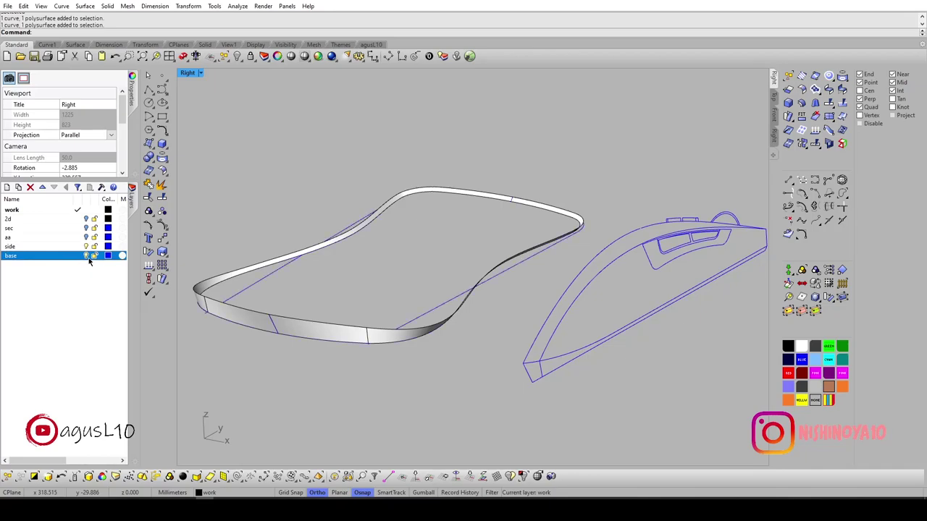
Select the three side-profile curves, picking the right one among the overlapping curves at the tip.
{"action": "left_click", "coordinate": [420, 321]}
{"action": "mouse_move", "coordinate": [420, 320]}
{"action": "right_mouse_down", "text": "ctrl+shift"}
{"action": "mouse_move", "coordinate": [399, 306]}
{"action": "mouse_move", "coordinate": [416, 304]}
{"action": "mouse_move", "coordinate": [436, 327]}
{"action": "right_mouse_up", "text": "ctrl+shift"}
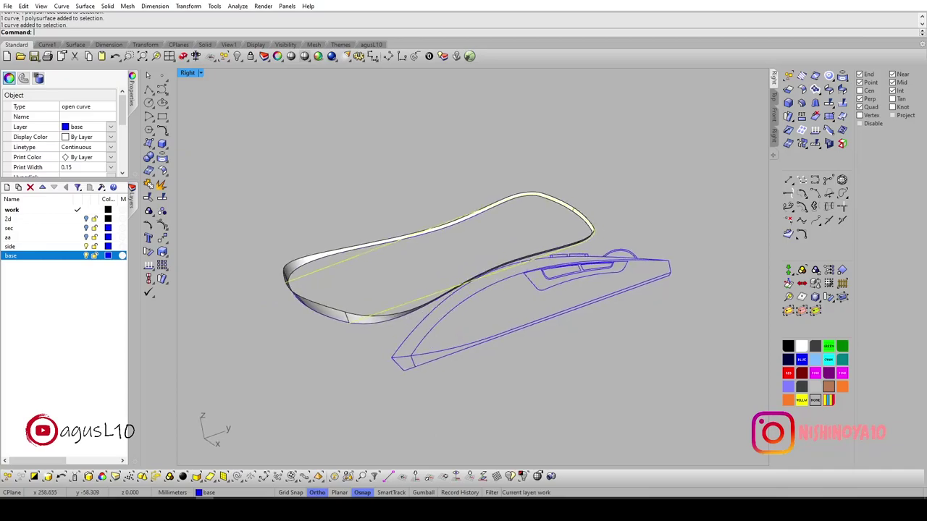
{"action": "left_click", "coordinate": [436, 326]}
{"action": "key", "text": "Escape"}
{"action": "scroll", "coordinate": [666, 262], "scroll_direction": "up", "scroll_amount": 3}
{"action": "scroll", "coordinate": [666, 263], "scroll_direction": "up", "scroll_amount": 2}
{"action": "left_click", "coordinate": [615, 270]}
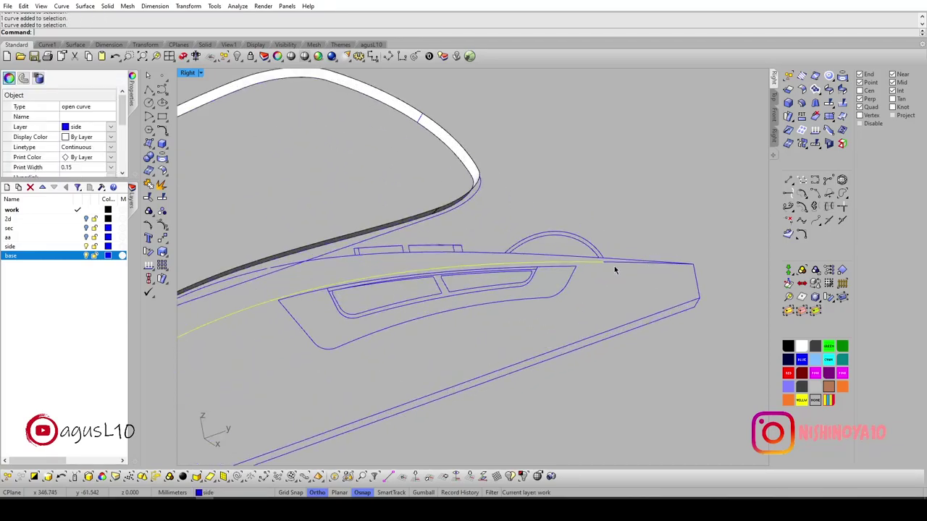
{"action": "scroll", "coordinate": [596, 239], "scroll_direction": "up", "scroll_amount": 3}
{"action": "scroll", "coordinate": [635, 240], "scroll_direction": "up", "scroll_amount": 2}
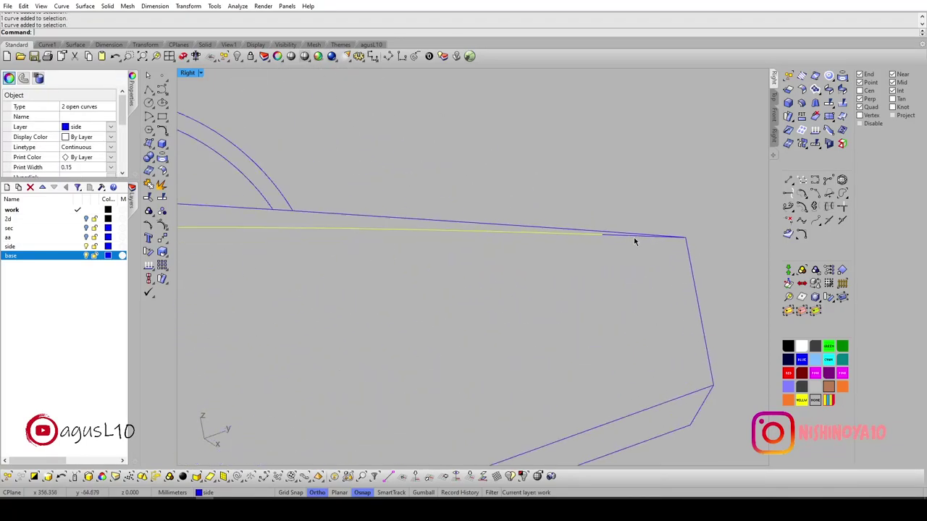
{"action": "left_click", "coordinate": [655, 237]}
{"action": "key", "text": "Return"}
{"action": "scroll", "coordinate": [627, 214], "scroll_direction": "down", "scroll_amount": 4}
{"action": "right_click_drag", "start_coordinate": [506, 246], "coordinate": [460, 272], "text": "ctrl+shift"}
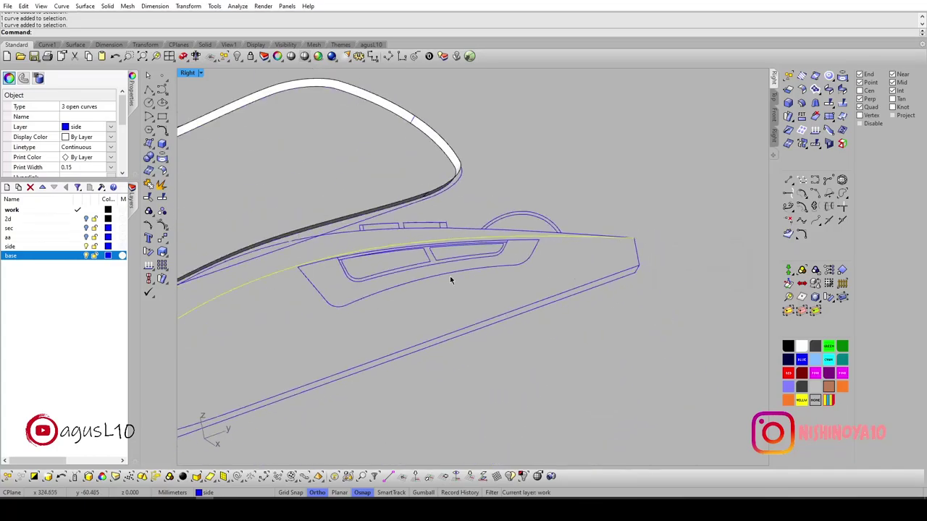
Copy the three selected side curves onto the base layer.
{"action": "middle_click", "coordinate": [459, 269]}
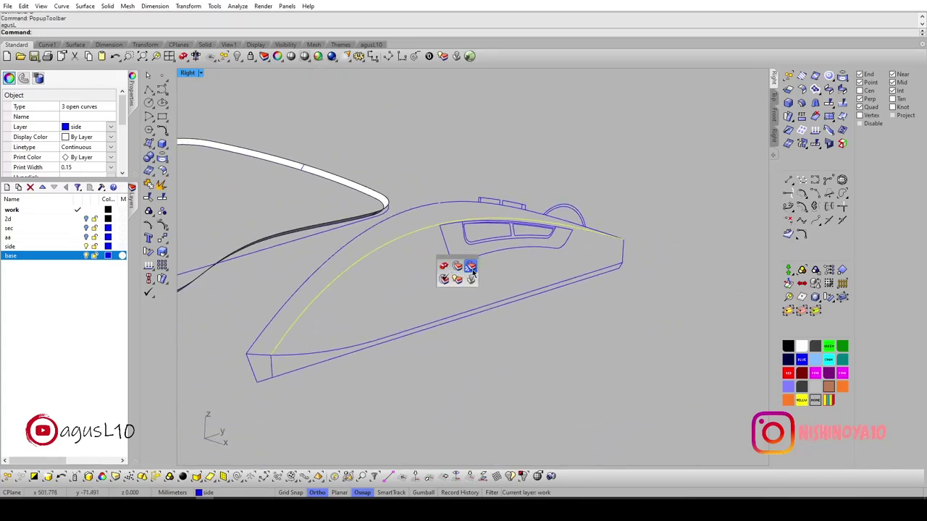
{"action": "left_click", "coordinate": [475, 278]}
{"action": "double_click", "coordinate": [424, 266]}
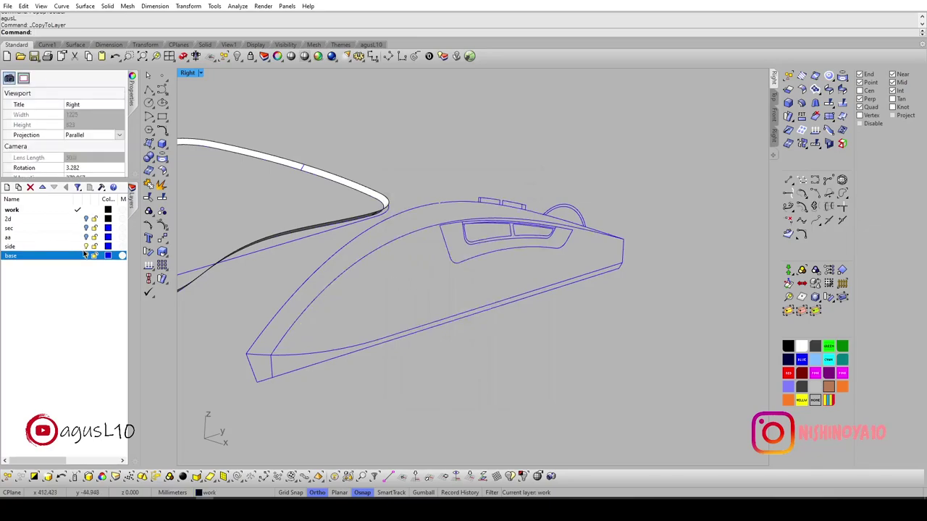
Hide the base layer and show the side layer to view the side wall.
{"action": "left_click", "coordinate": [86, 255]}
{"action": "left_click", "coordinate": [86, 246]}
{"action": "mouse_move", "coordinate": [340, 275]}
{"action": "right_mouse_down", "text": "ctrl+shift"}
{"action": "mouse_move", "coordinate": [398, 275]}
{"action": "mouse_move", "coordinate": [379, 296]}
{"action": "right_mouse_up", "text": "ctrl+shift"}
Join the three side-profile curve pieces into one open curve.
{"action": "left_click", "coordinate": [380, 293]}
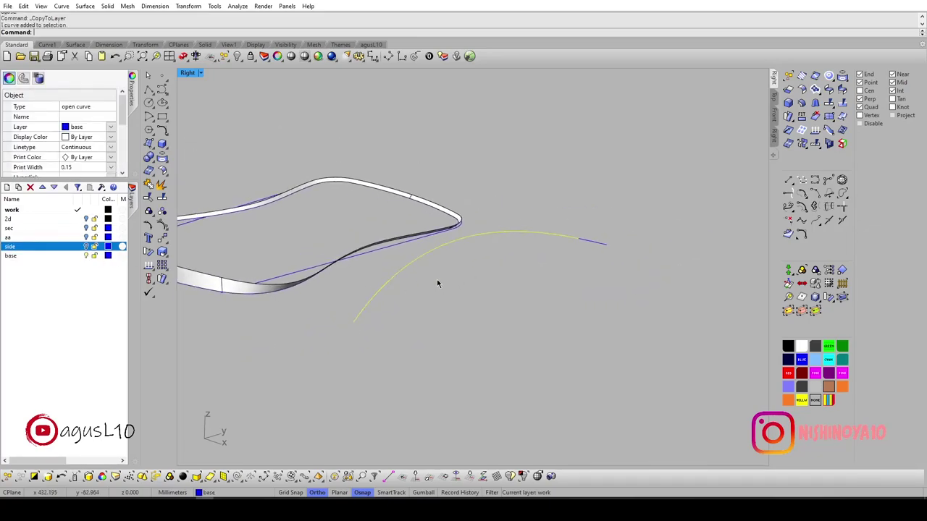
{"action": "key", "text": "ctrl+j"}
{"action": "scroll", "coordinate": [562, 247], "scroll_direction": "up", "scroll_amount": 3}
{"action": "left_click", "coordinate": [656, 242]}
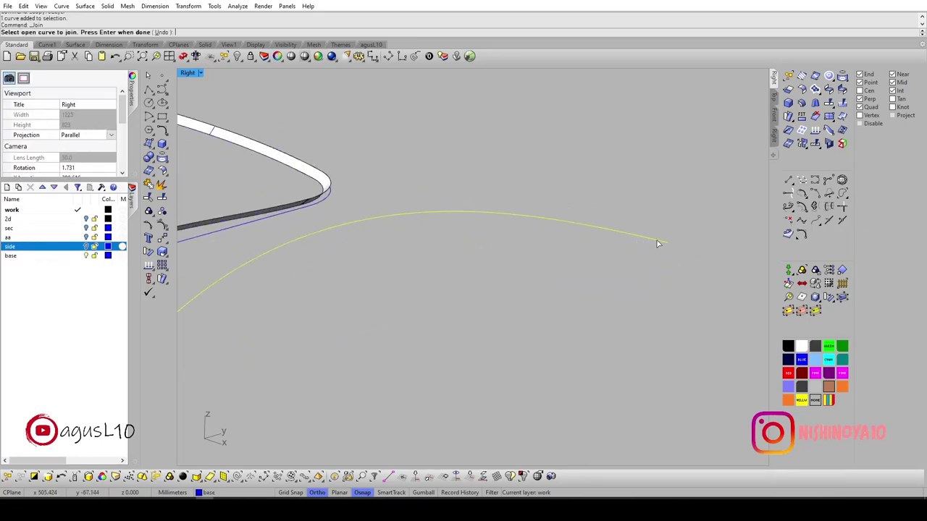
{"action": "key", "text": "Return"}
{"action": "key", "text": "Escape"}
{"action": "mouse_move", "coordinate": [656, 243]}
{"action": "right_mouse_down", "text": "ctrl+shift"}
{"action": "mouse_move", "coordinate": [565, 254]}
{"action": "mouse_move", "coordinate": [566, 232]}
{"action": "right_mouse_up", "text": "ctrl+shift"}
Split the straight guide line in two at a picked point.
{"action": "key", "text": "ctrl+e"}
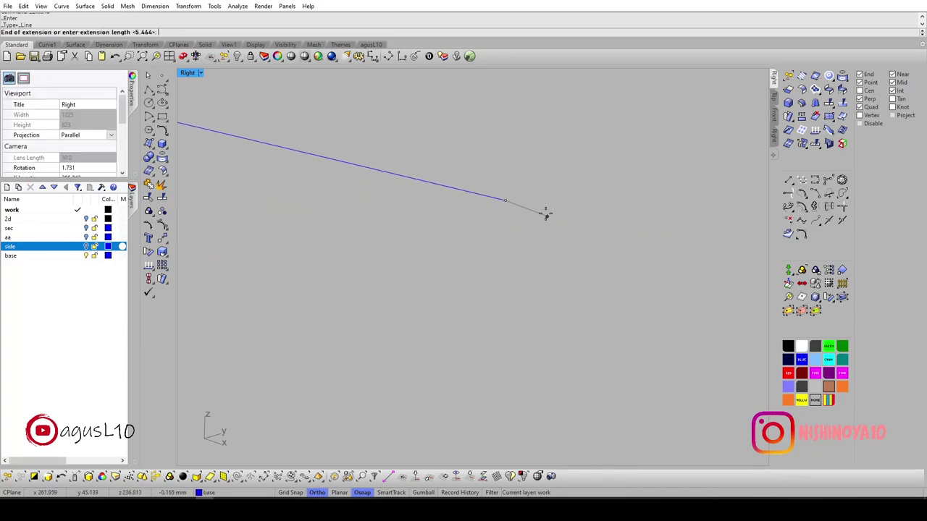
{"action": "key", "text": "Escape"}
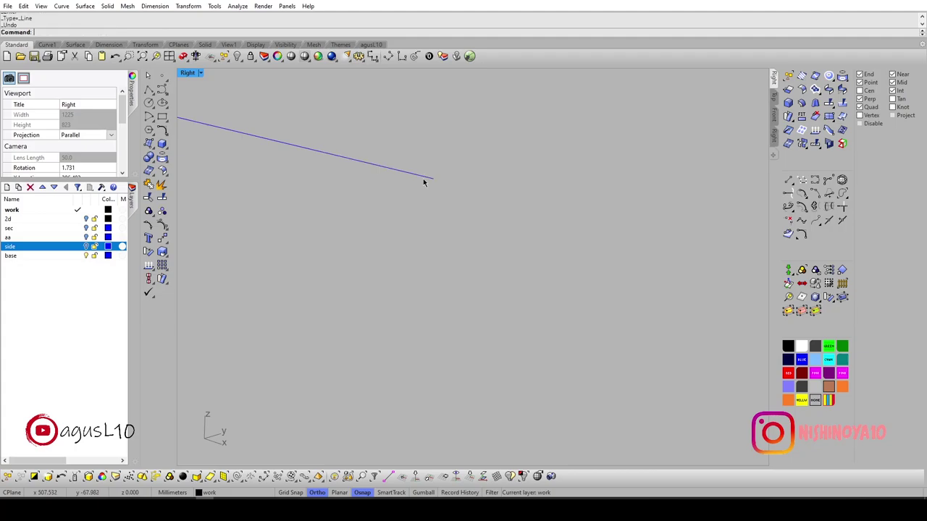
{"action": "left_click", "coordinate": [424, 181]}
{"action": "type", "text": "split"}
{"action": "key", "text": "Return"}
{"action": "left_click", "coordinate": [405, 171]}
{"action": "key", "text": "Return"}
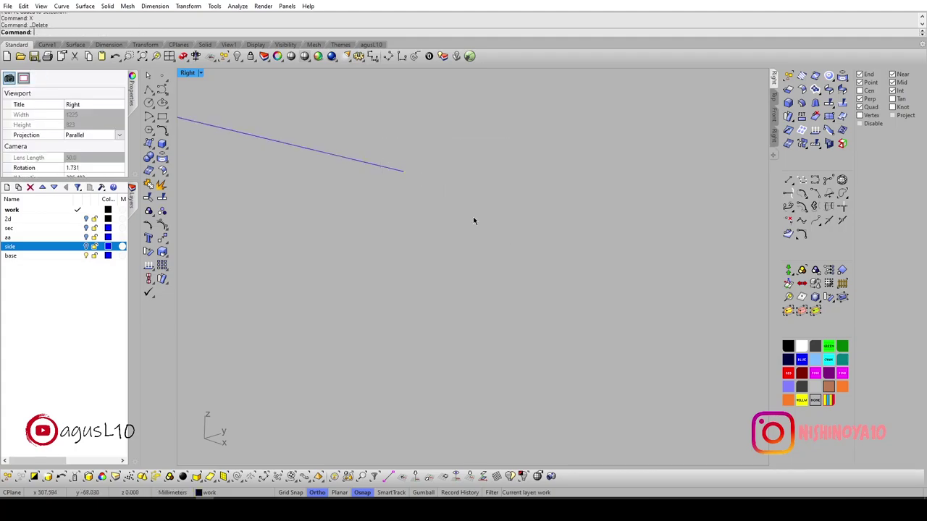
Extend the guide line from its end to a picked length.
{"action": "key", "text": "ctrl+e"}
{"action": "left_click", "coordinate": [425, 187]}
{"action": "left_click", "coordinate": [611, 229]}
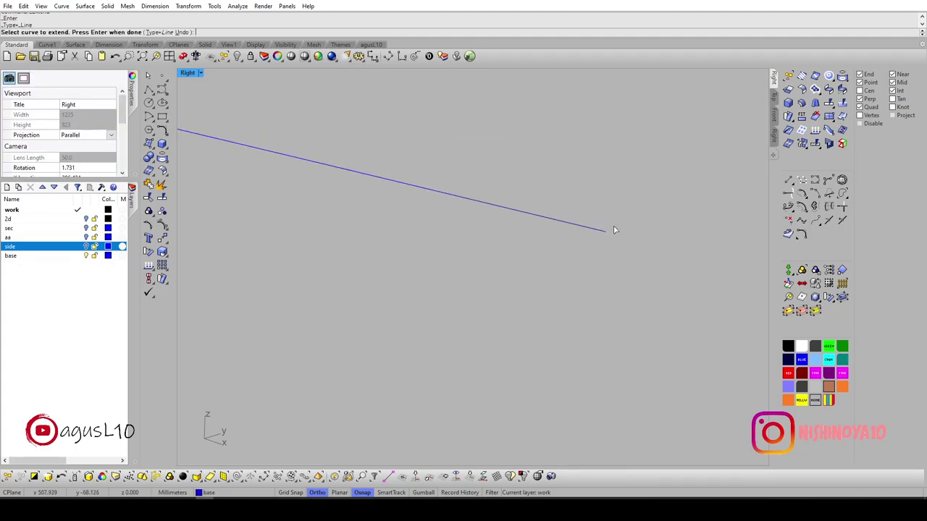
{"action": "mouse_move", "coordinate": [611, 229]}
{"action": "right_mouse_down", "text": "ctrl+shift"}
{"action": "mouse_move", "coordinate": [473, 254]}
{"action": "mouse_move", "coordinate": [502, 265]}
{"action": "right_mouse_up", "text": "ctrl+shift"}
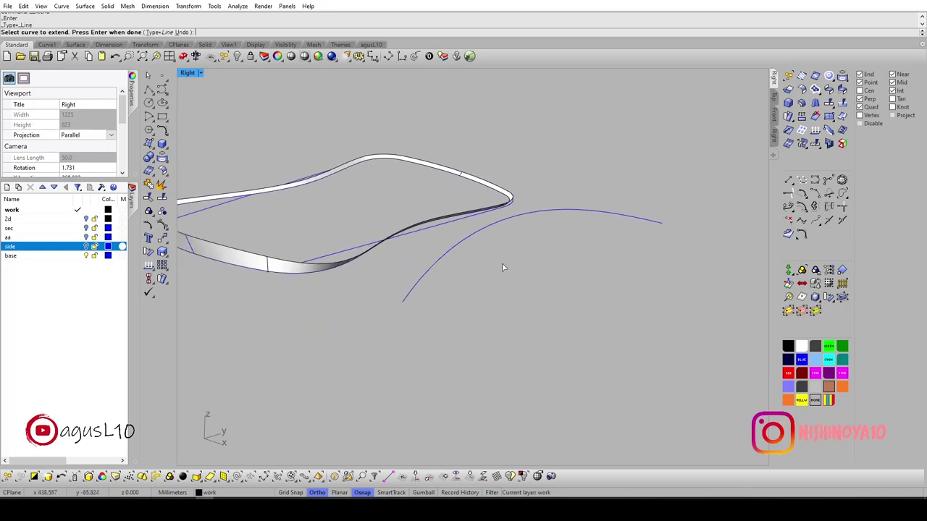
{"action": "scroll", "coordinate": [389, 290], "scroll_direction": "up", "scroll_amount": 5}
{"action": "key", "text": "Return"}
Select the lower curve and orbit the model to check it.
{"action": "left_click", "coordinate": [377, 282]}
{"action": "left_click", "coordinate": [362, 299]}
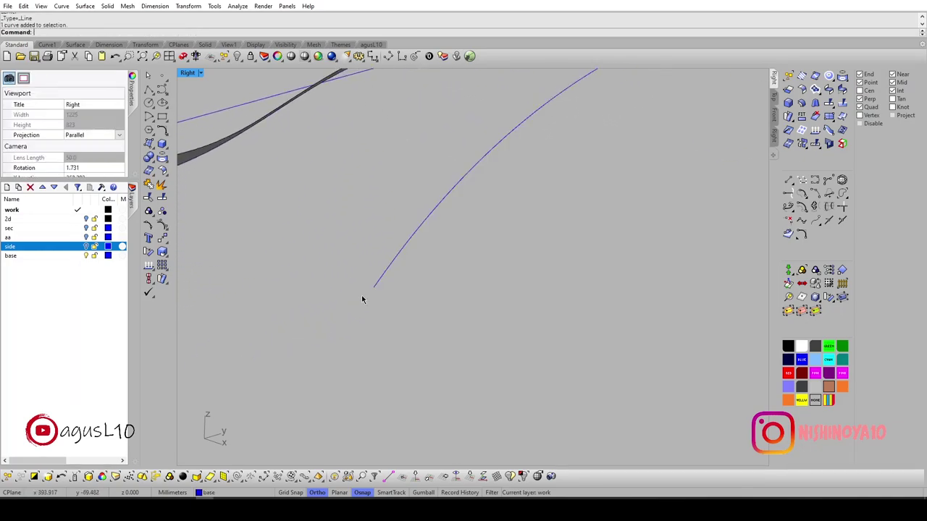
{"action": "scroll", "coordinate": [335, 336], "scroll_direction": "down", "scroll_amount": 5}
{"action": "left_click", "coordinate": [376, 290]}
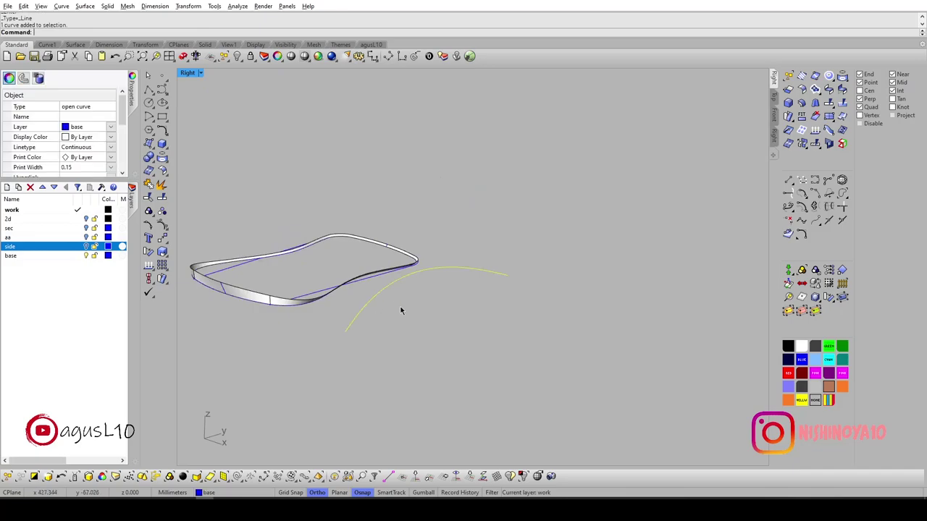
{"action": "scroll", "coordinate": [434, 304], "scroll_direction": "up", "scroll_amount": 5}
{"action": "key", "text": "Escape"}
{"action": "left_click", "coordinate": [440, 304]}
{"action": "mouse_move", "coordinate": [428, 297]}
{"action": "right_mouse_down", "text": "ctrl+shift"}
{"action": "mouse_move", "coordinate": [456, 278]}
{"action": "mouse_move", "coordinate": [464, 297]}
{"action": "mouse_move", "coordinate": [507, 304]}
{"action": "mouse_move", "coordinate": [492, 259]}
{"action": "mouse_move", "coordinate": [286, 268]}
{"action": "mouse_move", "coordinate": [513, 277]}
{"action": "mouse_move", "coordinate": [418, 239]}
{"action": "mouse_move", "coordinate": [264, 245]}
{"action": "right_mouse_up", "text": "ctrl+shift"}
Turn on the aa layer to show SECTION A-A.
{"action": "key", "text": "Escape"}
{"action": "left_click", "coordinate": [515, 298]}
{"action": "key", "text": "Escape"}
{"action": "left_click", "coordinate": [86, 237]}
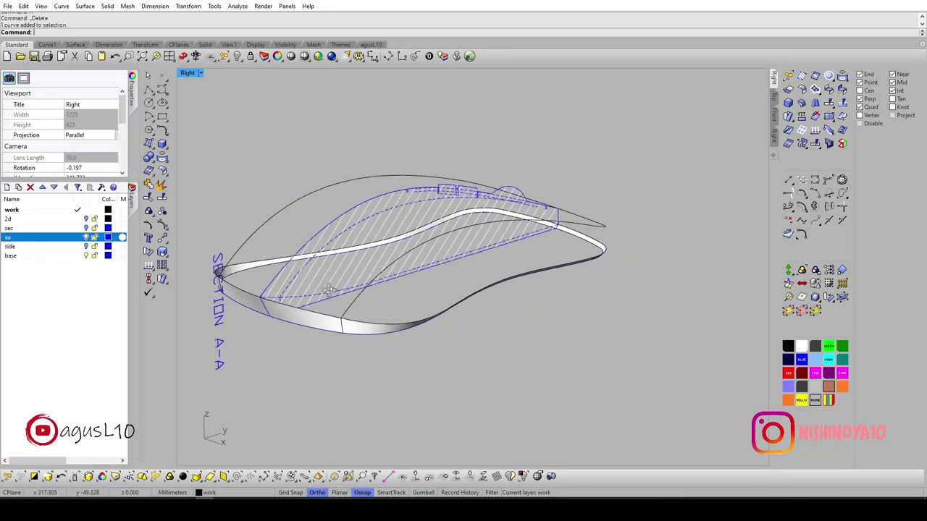
{"action": "mouse_move", "coordinate": [304, 268]}
{"action": "right_mouse_down", "text": "ctrl+shift"}
{"action": "mouse_move", "coordinate": [219, 269]}
{"action": "mouse_move", "coordinate": [757, 269]}
{"action": "mouse_move", "coordinate": [182, 269]}
{"action": "mouse_move", "coordinate": [258, 265]}
{"action": "mouse_move", "coordinate": [308, 288]}
{"action": "mouse_move", "coordinate": [277, 288]}
{"action": "mouse_move", "coordinate": [222, 252]}
{"action": "mouse_move", "coordinate": [231, 276]}
{"action": "mouse_move", "coordinate": [323, 290]}
{"action": "right_mouse_up", "text": "ctrl+shift"}
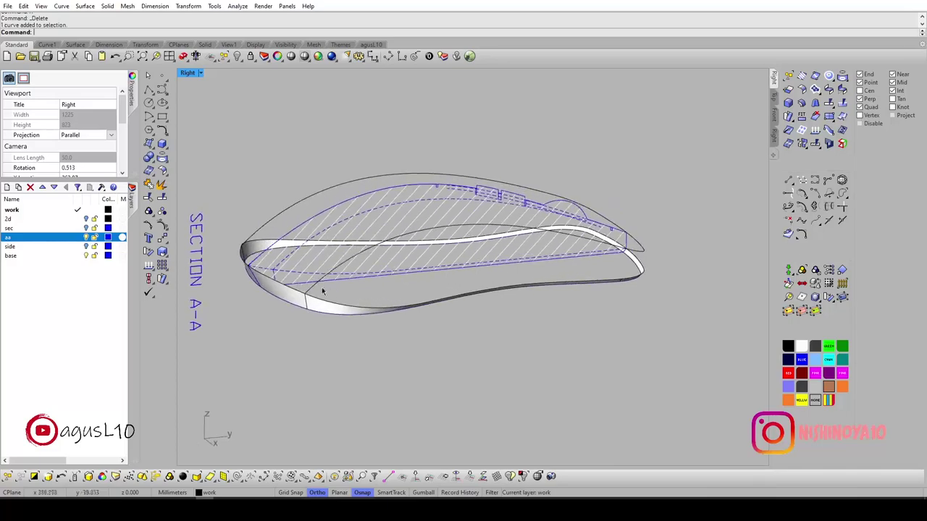
From a near side-on view, select the closed outline curve and the arch curve.
{"action": "mouse_move", "coordinate": [188, 289]}
{"action": "right_mouse_down", "text": "ctrl+shift"}
{"action": "mouse_move", "coordinate": [317, 302]}
{"action": "mouse_move", "coordinate": [364, 224]}
{"action": "mouse_move", "coordinate": [412, 310]}
{"action": "mouse_move", "coordinate": [375, 310]}
{"action": "mouse_move", "coordinate": [408, 275]}
{"action": "right_mouse_up", "text": "ctrl+shift"}
{"action": "scroll", "coordinate": [316, 302], "scroll_direction": "up", "scroll_amount": 3}
{"action": "left_click", "coordinate": [316, 298]}
{"action": "scroll", "coordinate": [317, 298], "scroll_direction": "down", "scroll_amount": 4}
{"action": "left_click", "coordinate": [355, 307], "text": "shift"}
{"action": "scroll", "coordinate": [374, 311], "scroll_direction": "up", "scroll_amount": 3}
{"action": "scroll", "coordinate": [374, 302], "scroll_direction": "down", "scroll_amount": 3}
{"action": "scroll", "coordinate": [374, 311], "scroll_direction": "up", "scroll_amount": 3}
Hide the shaded side-wall surface and clear the selection.
{"action": "left_click", "coordinate": [389, 374]}
{"action": "key", "text": "ctrl+h"}
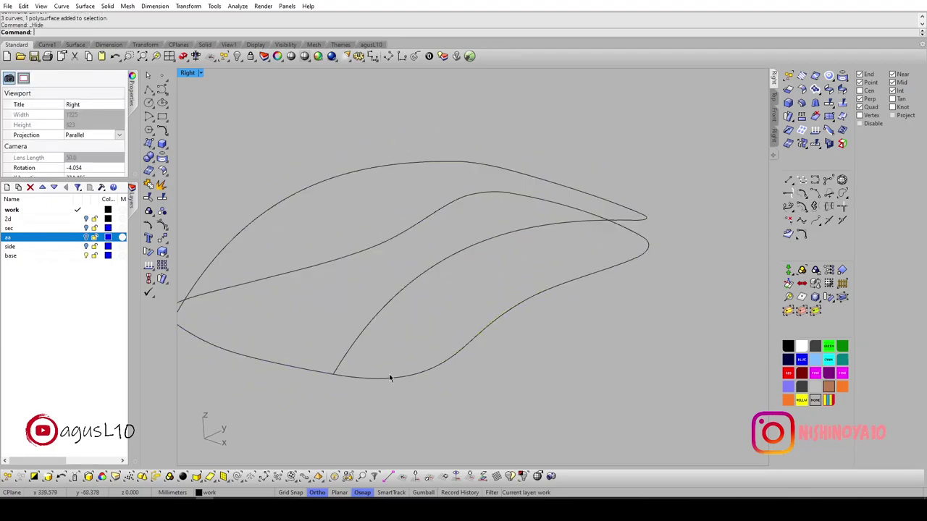
{"action": "key", "text": "Escape"}
Show the sec layer and select the four section arcs of SECTION B-B and C-C.
{"action": "left_click", "coordinate": [86, 228]}
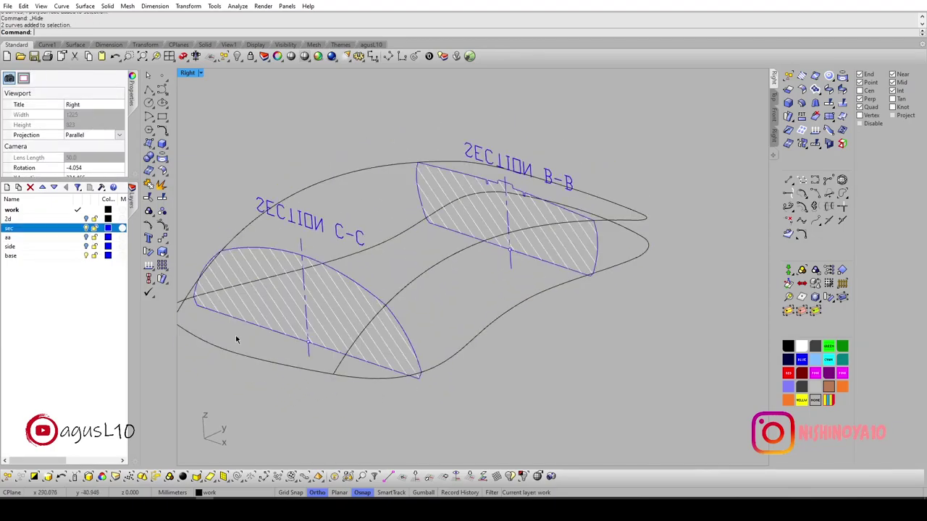
{"action": "scroll", "coordinate": [394, 317], "scroll_direction": "up", "scroll_amount": 1}
{"action": "left_click", "coordinate": [416, 308]}
{"action": "scroll", "coordinate": [583, 249], "scroll_direction": "up", "scroll_amount": 2}
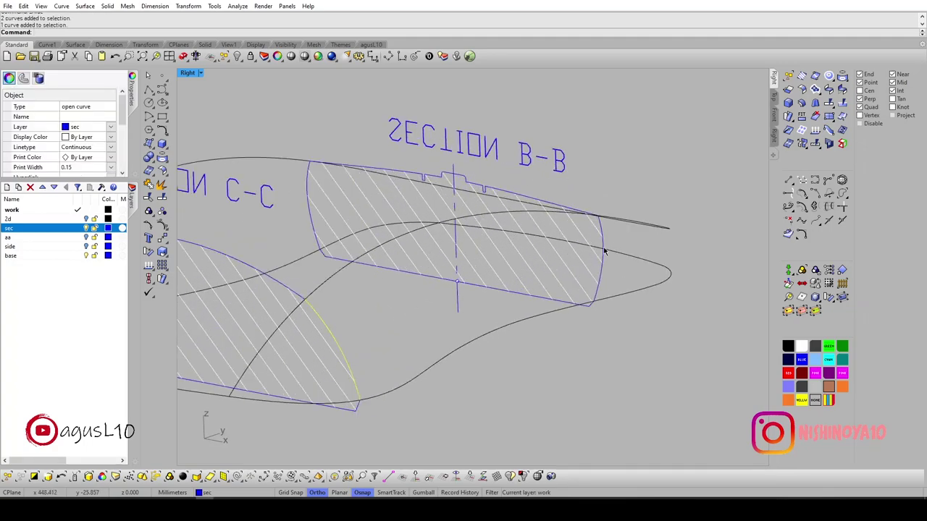
{"action": "left_click", "coordinate": [604, 252], "text": "shift"}
{"action": "right_click_drag", "start_coordinate": [605, 251], "coordinate": [346, 308], "text": "ctrl+shift"}
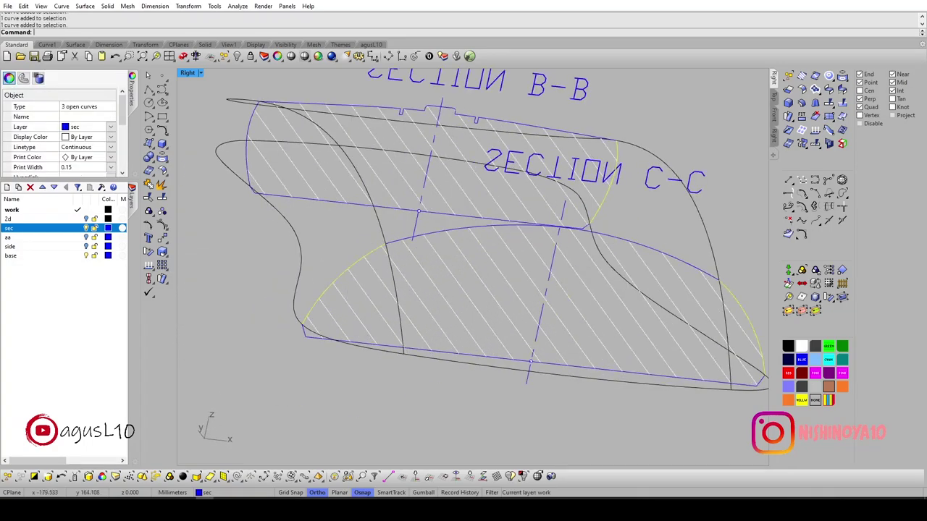
{"action": "mouse_move", "coordinate": [261, 136]}
{"action": "right_mouse_down"}
{"action": "mouse_move", "coordinate": [275, 230]}
{"action": "mouse_move", "coordinate": [379, 329]}
{"action": "right_mouse_up"}
{"action": "left_click", "coordinate": [267, 226], "text": "shift"}
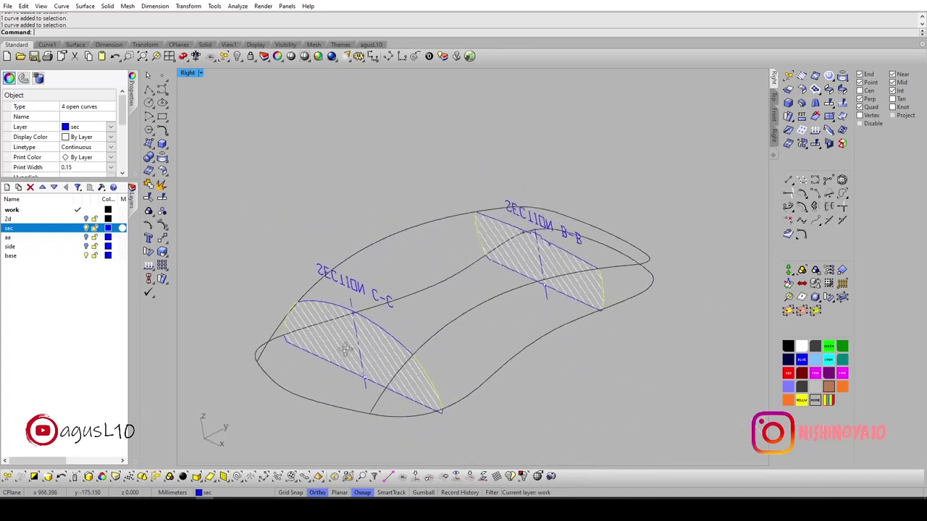
Copy the four section arcs to the destination layer, then hide the sec layer.
{"action": "middle_click", "coordinate": [380, 330]}
{"action": "left_click", "coordinate": [381, 329]}
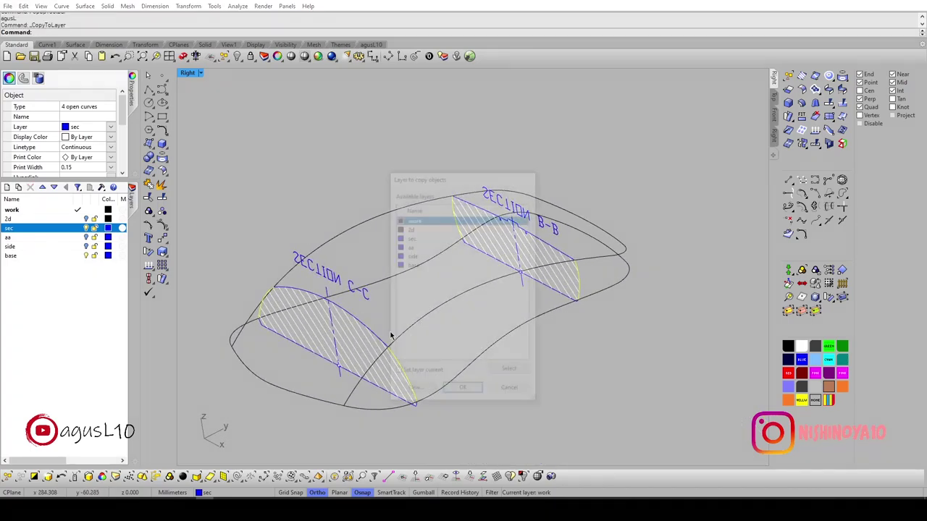
{"action": "double_click", "coordinate": [428, 265]}
{"action": "key", "text": "Escape"}
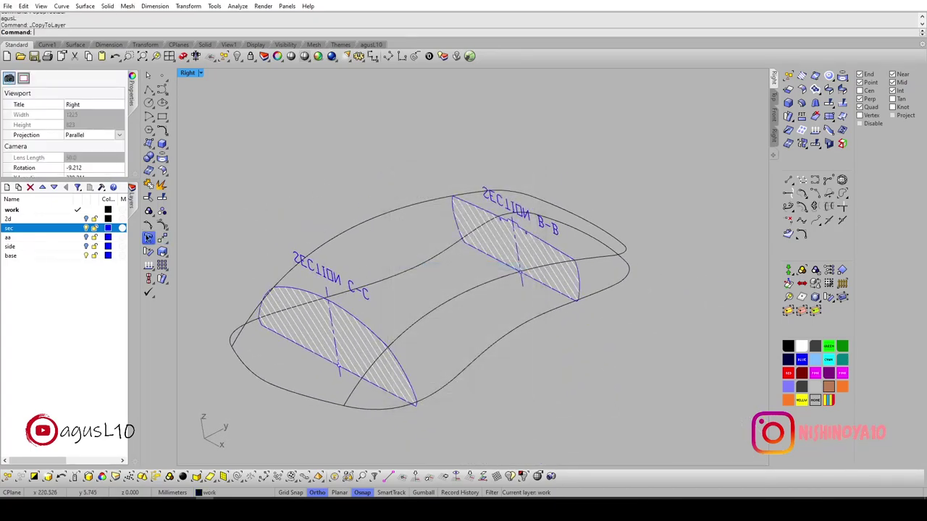
{"action": "left_click", "coordinate": [86, 228]}
{"action": "right_click_drag", "start_coordinate": [445, 310], "coordinate": [413, 265], "text": "ctrl+shift"}
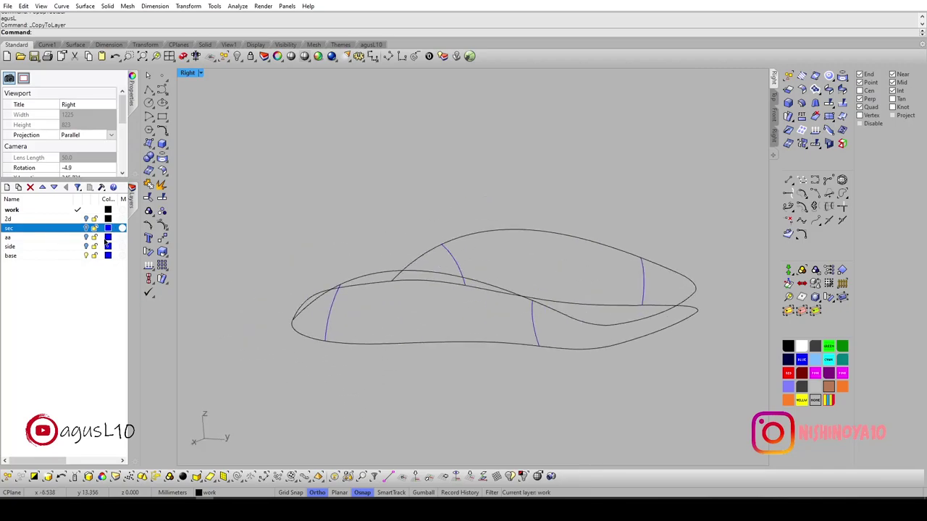
Show the aa layer, zoom into SECTION A-A's front, and select its short end line.
{"action": "left_click", "coordinate": [86, 238]}
{"action": "type", "text": "z"}
{"action": "key", "text": "Return"}
{"action": "left_click_drag", "start_coordinate": [492, 275], "coordinate": [666, 377]}
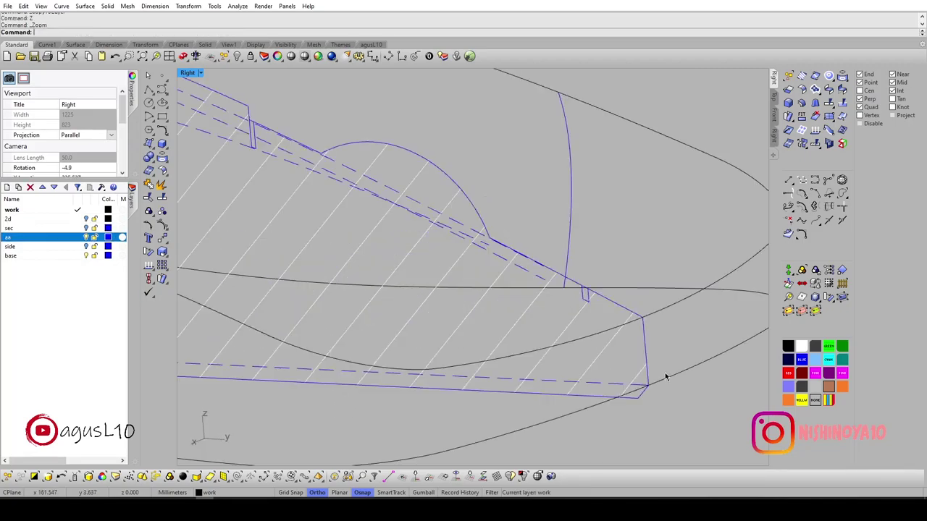
{"action": "left_click", "coordinate": [647, 351]}
{"action": "scroll", "coordinate": [647, 351], "scroll_direction": "down", "scroll_amount": 5}
{"action": "scroll", "coordinate": [511, 306], "scroll_direction": "up", "scroll_amount": 2}
{"action": "scroll", "coordinate": [378, 288], "scroll_direction": "up", "scroll_amount": 3}
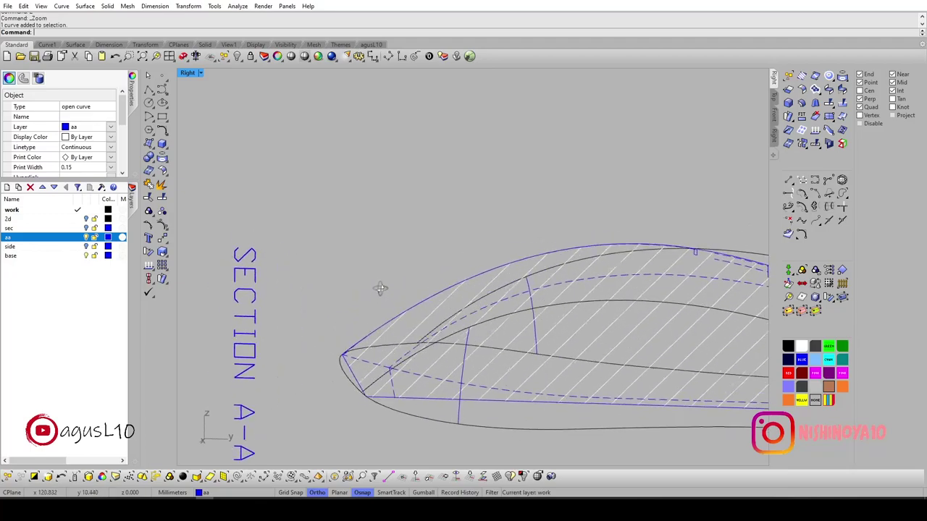
{"action": "scroll", "coordinate": [366, 289], "scroll_direction": "up", "scroll_amount": 2}
{"action": "scroll", "coordinate": [367, 289], "scroll_direction": "down", "scroll_amount": 2}
{"action": "scroll", "coordinate": [370, 296], "scroll_direction": "down", "scroll_amount": 2}
{"action": "scroll", "coordinate": [375, 307], "scroll_direction": "down", "scroll_amount": 1}
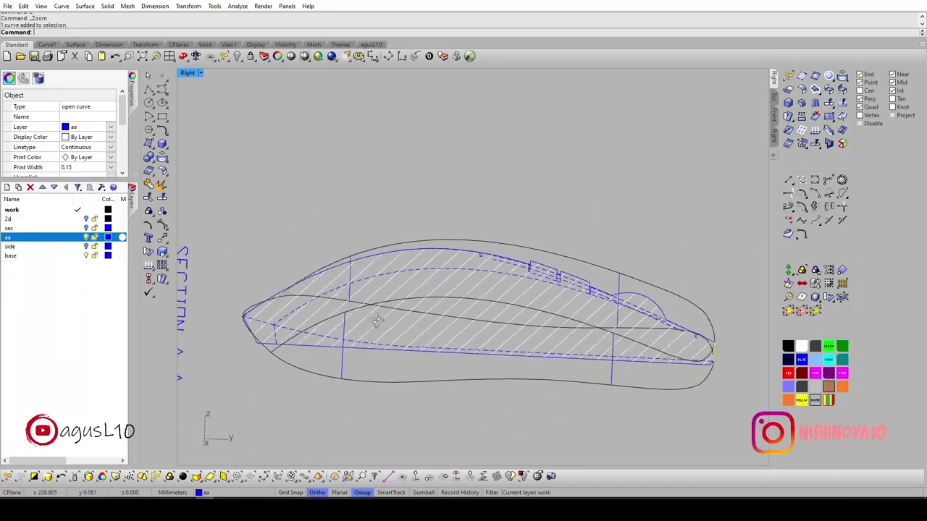
{"action": "right_click_drag", "start_coordinate": [376, 310], "coordinate": [608, 337], "text": "ctrl+shift"}
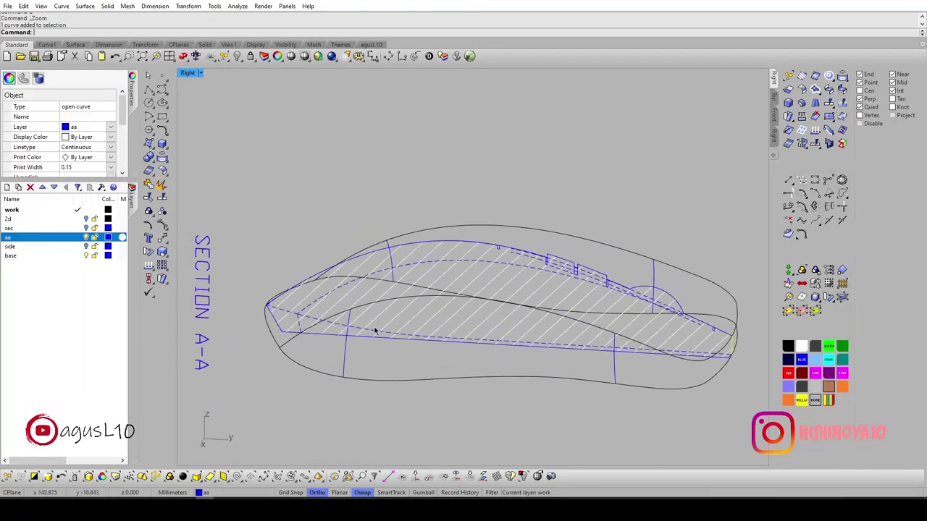
{"action": "scroll", "coordinate": [611, 335], "scroll_direction": "up", "scroll_amount": 3}
{"action": "scroll", "coordinate": [612, 335], "scroll_direction": "up", "scroll_amount": 3}
{"action": "scroll", "coordinate": [612, 336], "scroll_direction": "up", "scroll_amount": 2}
Copy the A-A end line to the destination layer, then select an outline curve.
{"action": "middle_click", "coordinate": [611, 336]}
{"action": "left_click", "coordinate": [629, 328]}
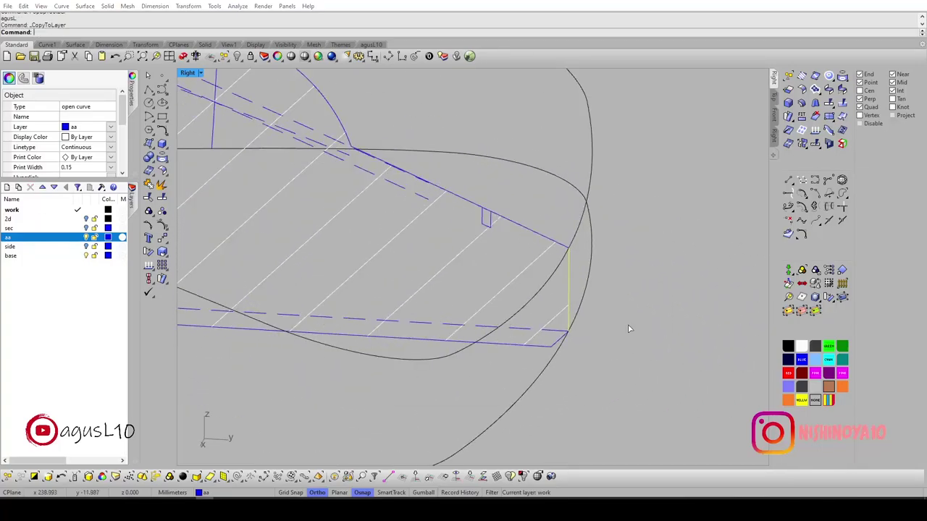
{"action": "double_click", "coordinate": [425, 265]}
{"action": "scroll", "coordinate": [359, 264], "scroll_direction": "down", "scroll_amount": 2}
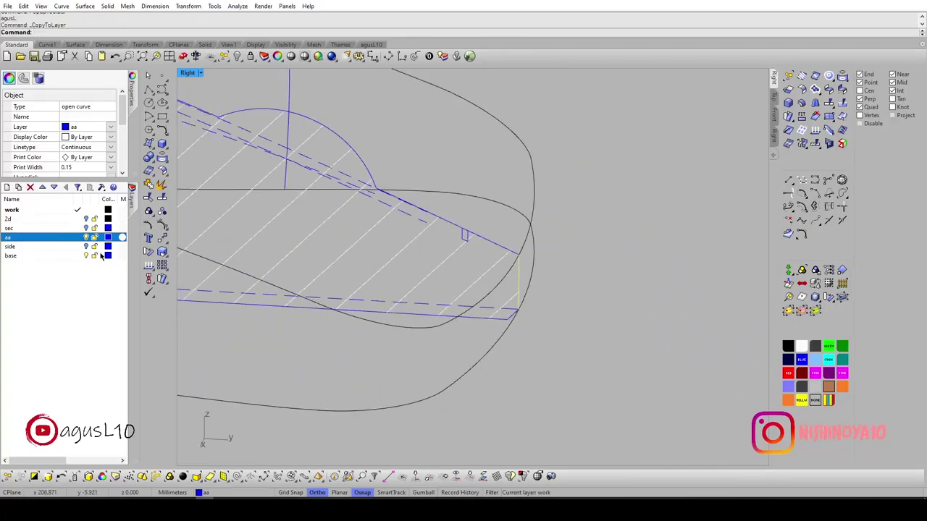
{"action": "key", "text": "Escape"}
{"action": "scroll", "coordinate": [534, 304], "scroll_direction": "down", "scroll_amount": 3}
{"action": "scroll", "coordinate": [528, 275], "scroll_direction": "down", "scroll_amount": 3}
{"action": "scroll", "coordinate": [457, 297], "scroll_direction": "down", "scroll_amount": 2}
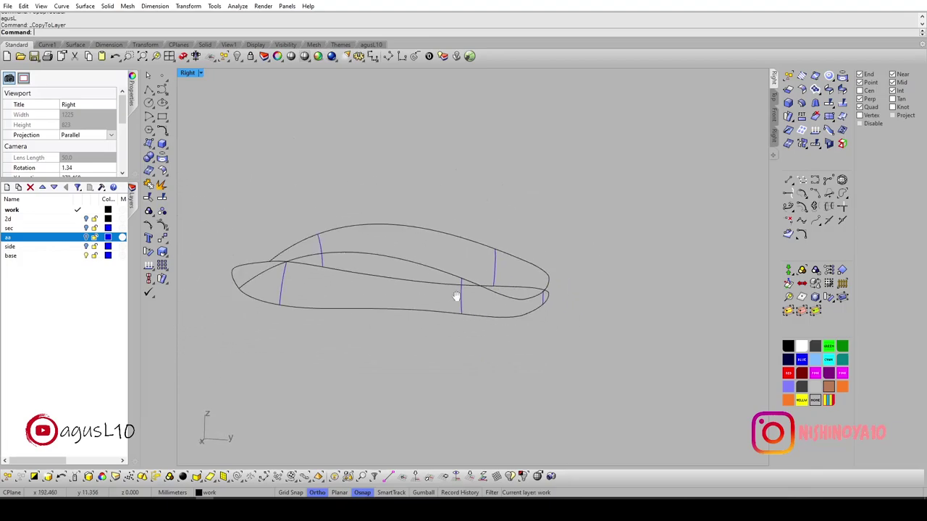
{"action": "right_click_drag", "start_coordinate": [456, 297], "coordinate": [476, 292]}
{"action": "left_click", "coordinate": [441, 254]}
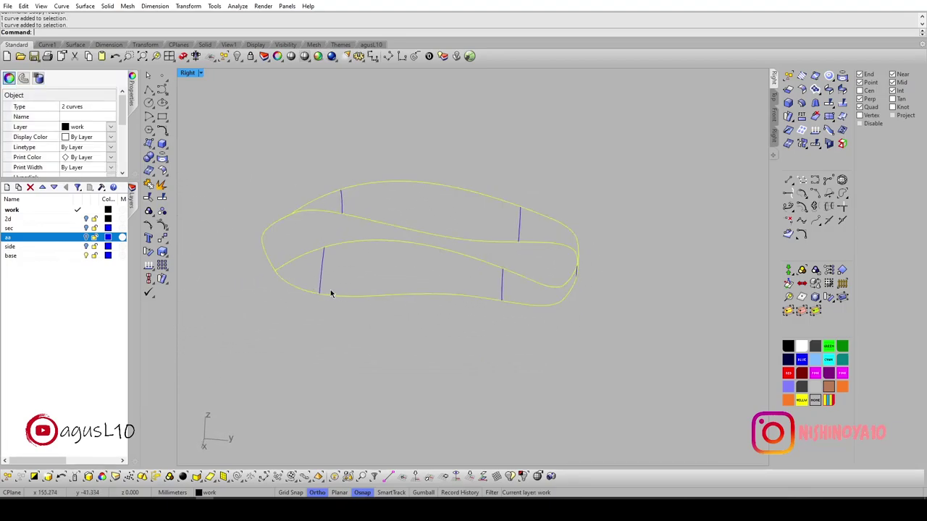
Select the closed outer outline curve of the mouse shell and open the Curve menu.
{"action": "mouse_move", "coordinate": [330, 289]}
{"action": "right_mouse_down"}
{"action": "mouse_move", "coordinate": [271, 283]}
{"action": "mouse_move", "coordinate": [343, 314]}
{"action": "mouse_move", "coordinate": [371, 362]}
{"action": "mouse_move", "coordinate": [439, 334]}
{"action": "mouse_move", "coordinate": [442, 344]}
{"action": "mouse_move", "coordinate": [432, 331]}
{"action": "mouse_move", "coordinate": [483, 310]}
{"action": "mouse_move", "coordinate": [457, 167]}
{"action": "right_mouse_up"}
{"action": "key", "text": "Escape"}
{"action": "left_click", "coordinate": [435, 374]}
{"action": "scroll", "coordinate": [441, 332], "scroll_direction": "up", "scroll_amount": 3}
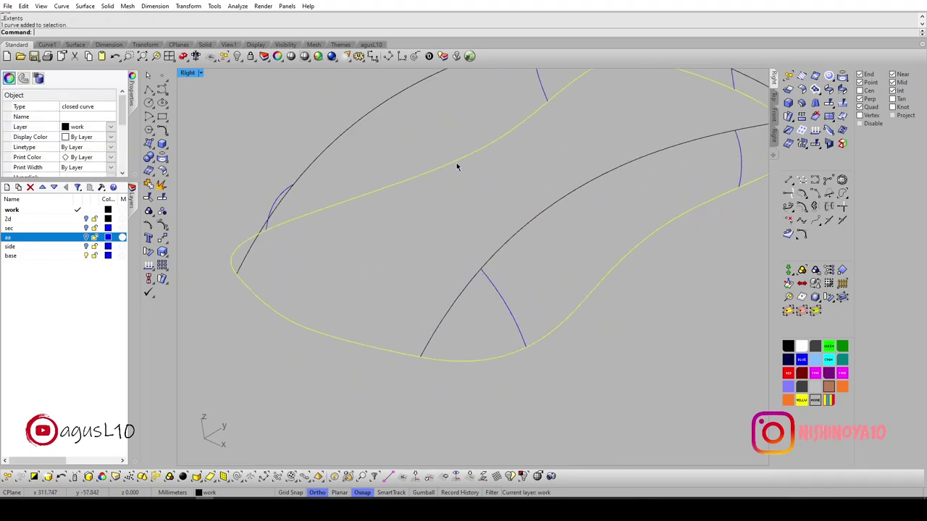
{"action": "left_click", "coordinate": [62, 6]}
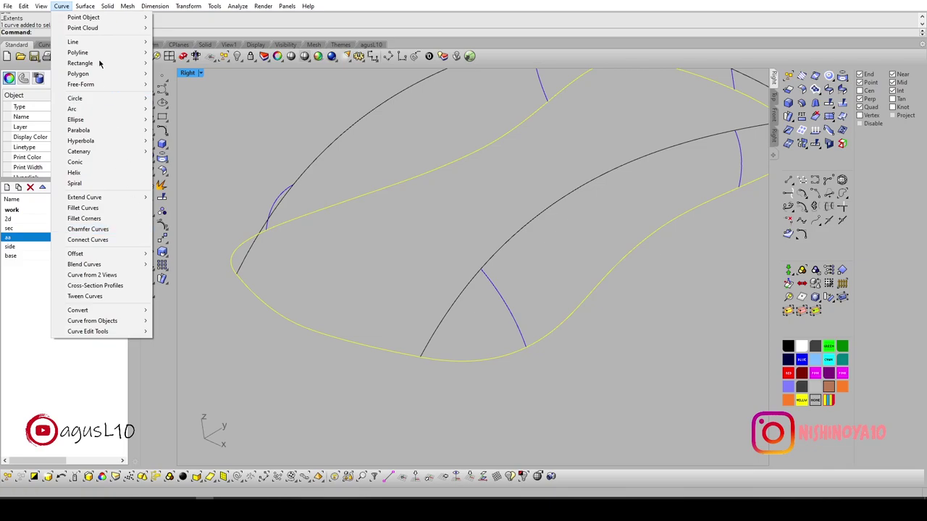
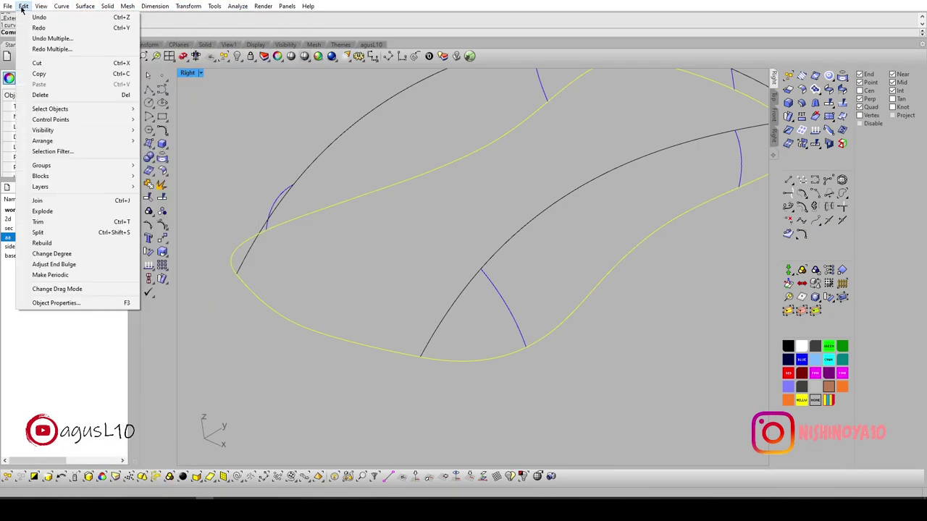
Split the outline curve using the crossing curve as the cutter.
{"action": "left_click", "coordinate": [74, 236]}
{"action": "left_click", "coordinate": [434, 349]}
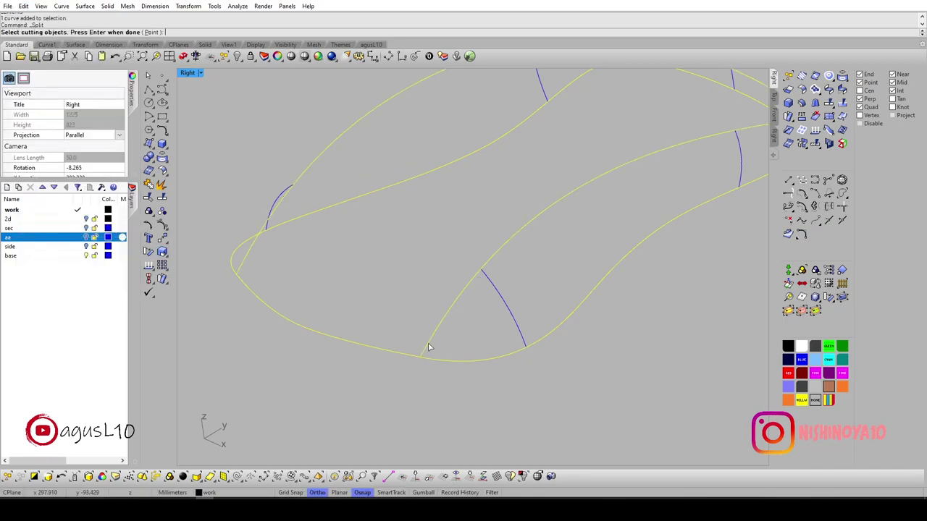
{"action": "key", "text": "Return"}
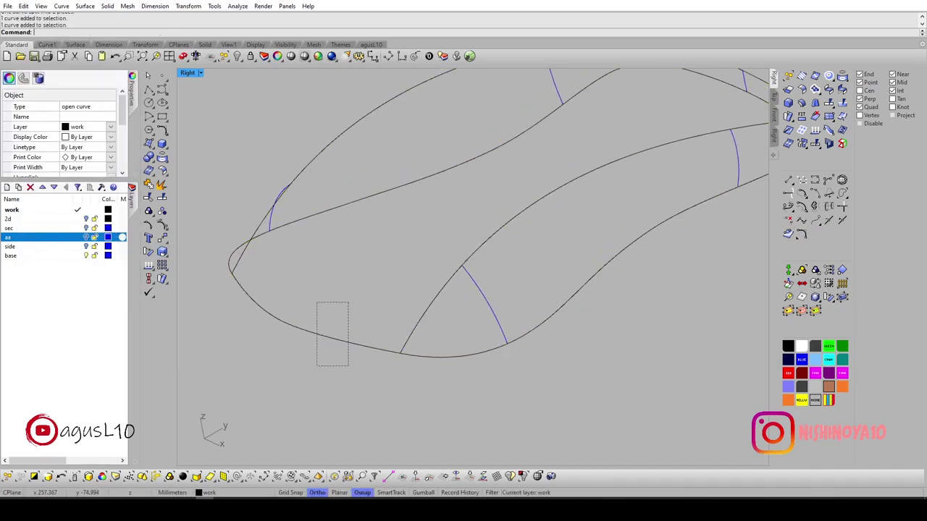
{"action": "scroll", "coordinate": [330, 312], "scroll_direction": "down", "scroll_amount": 2}
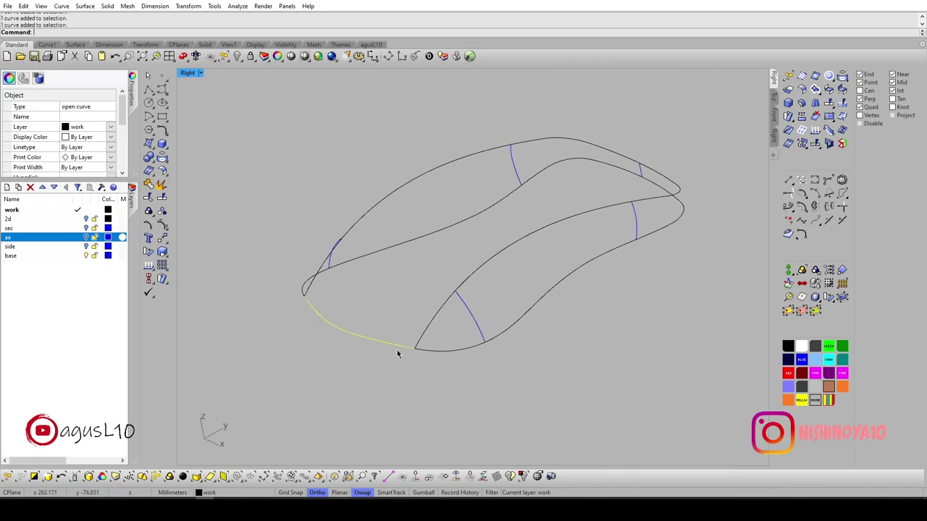
Hide the short lower-left piece of the split outline, leaving two curve loops.
{"action": "key", "text": "ctrl+h"}
{"action": "left_click", "coordinate": [419, 339]}
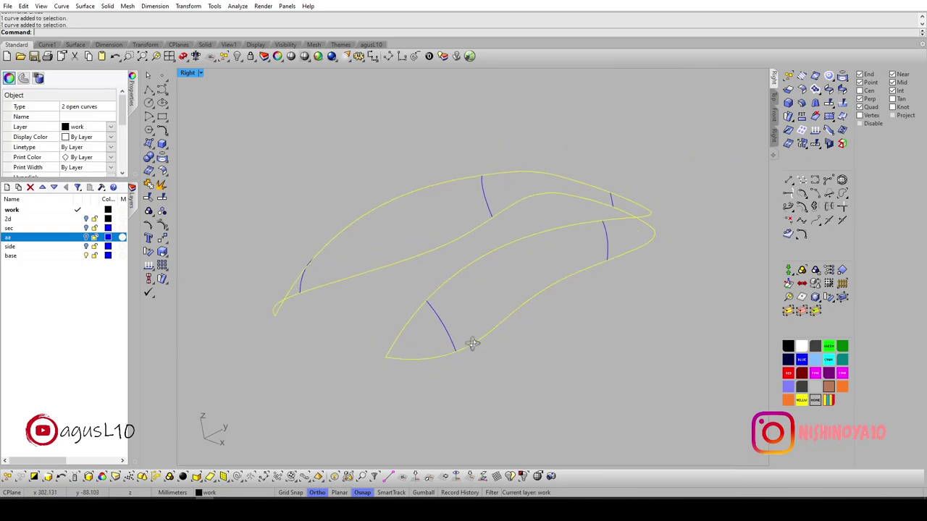
{"action": "right_click_drag", "start_coordinate": [418, 339], "coordinate": [481, 338], "text": "ctrl+shift"}
{"action": "key", "text": "Escape"}
{"action": "right_click_drag", "start_coordinate": [457, 304], "coordinate": [459, 321]}
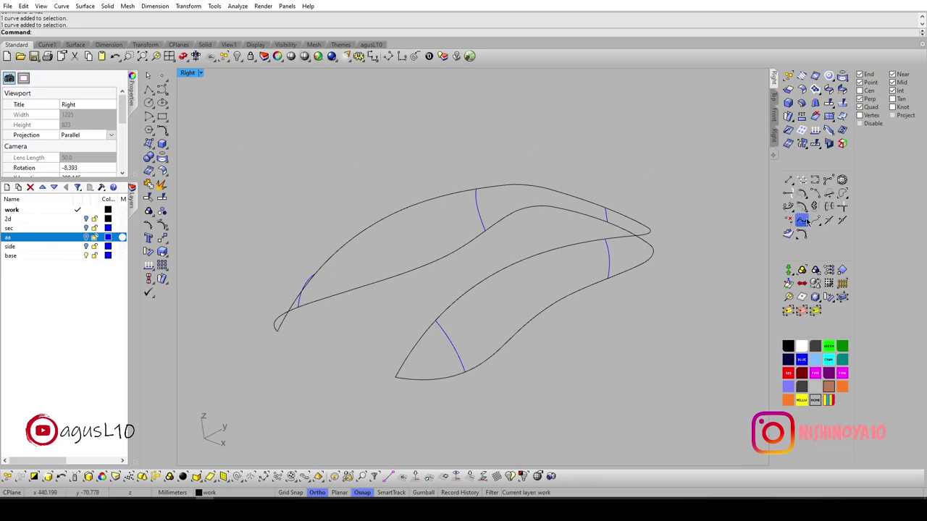
Build a network surface from the loop and cross curves, forming the looping band.
{"action": "left_click", "coordinate": [149, 144]}
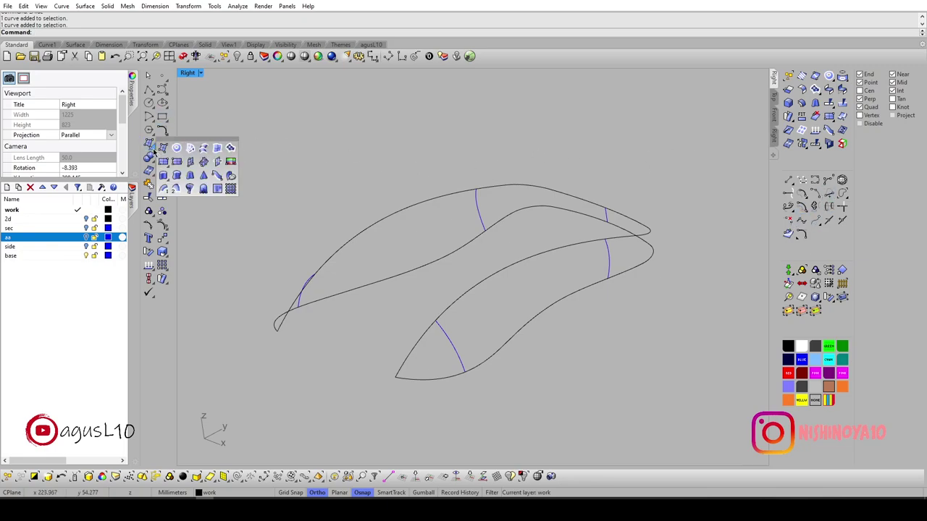
{"action": "left_click", "coordinate": [192, 149]}
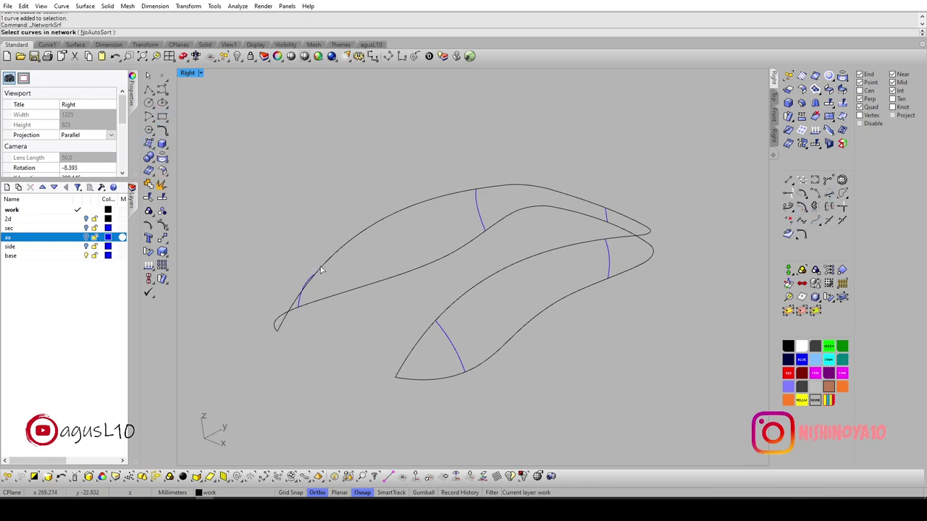
{"action": "right_click_drag", "start_coordinate": [463, 367], "coordinate": [458, 332]}
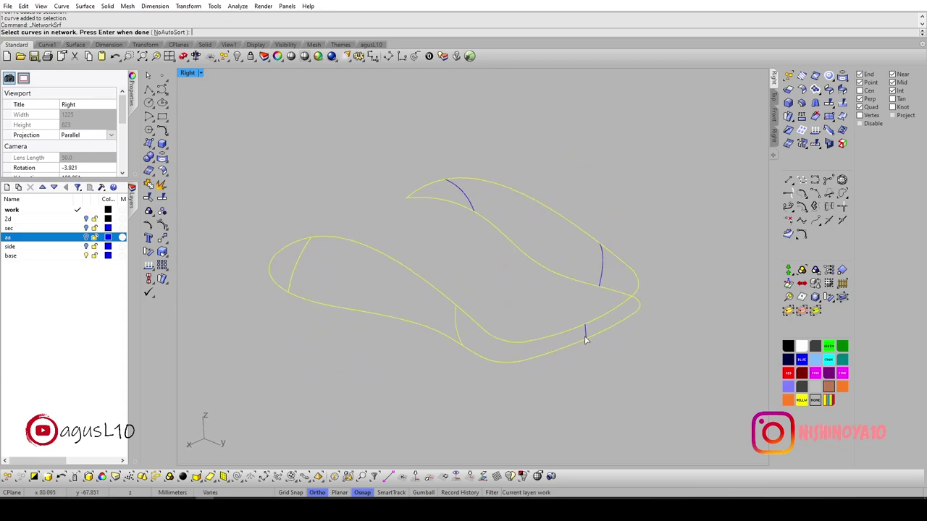
{"action": "mouse_move", "coordinate": [468, 202]}
{"action": "right_mouse_down"}
{"action": "mouse_move", "coordinate": [554, 279]}
{"action": "mouse_move", "coordinate": [606, 283]}
{"action": "right_mouse_up"}
{"action": "key", "text": "Return"}
{"action": "right_click_drag", "start_coordinate": [535, 281], "coordinate": [304, 353]}
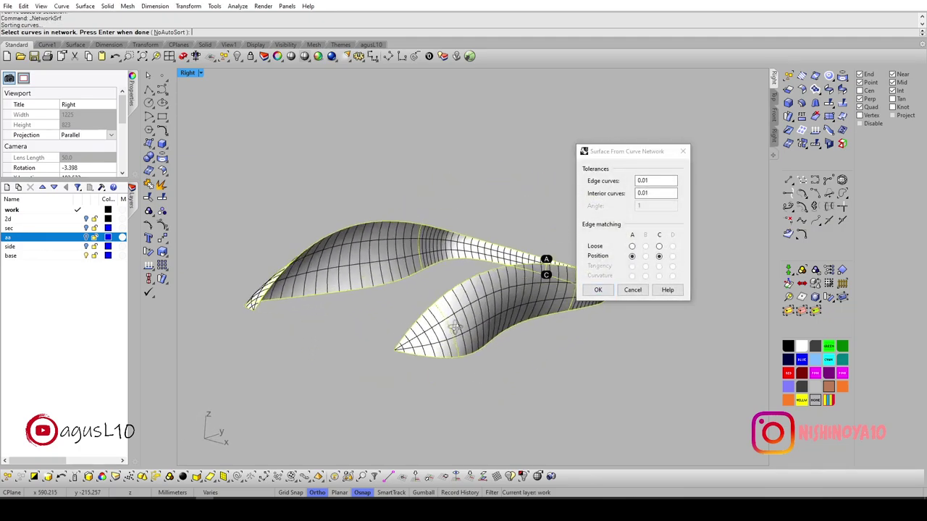
{"action": "key", "text": "Return"}
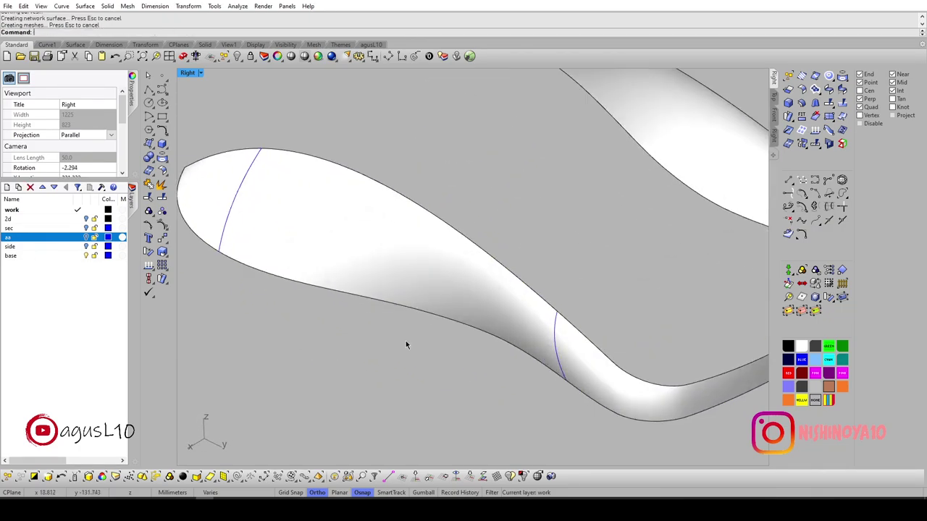
Show the previously hidden objects again and view the whole shell.
{"action": "mouse_move", "coordinate": [400, 367]}
{"action": "right_mouse_down"}
{"action": "mouse_move", "coordinate": [417, 311]}
{"action": "mouse_move", "coordinate": [419, 355]}
{"action": "mouse_move", "coordinate": [442, 364]}
{"action": "mouse_move", "coordinate": [430, 305]}
{"action": "mouse_move", "coordinate": [509, 353]}
{"action": "mouse_move", "coordinate": [427, 335]}
{"action": "right_mouse_up"}
{"action": "key", "text": "ctrl+alt+h"}
{"action": "right_click_drag", "start_coordinate": [314, 313], "coordinate": [515, 359]}
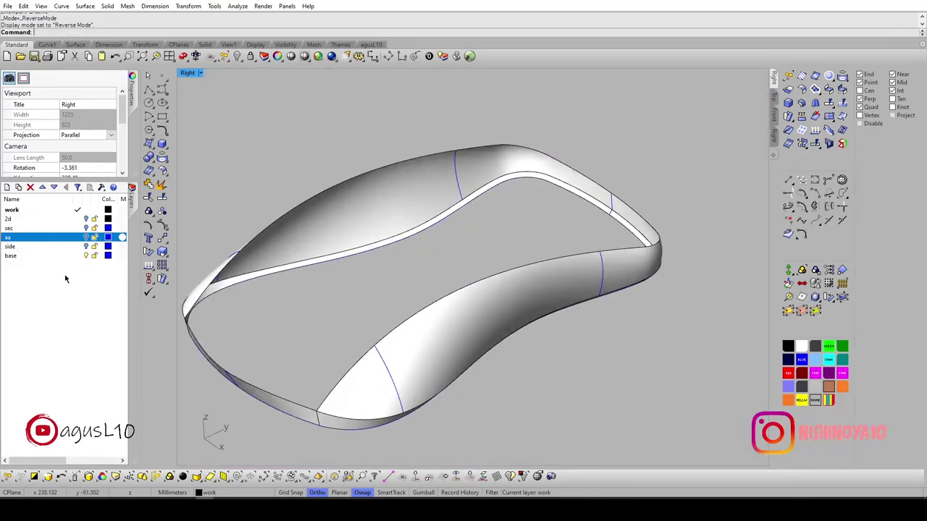
Turn on the aa layer to reveal the SECTION A-A curves.
{"action": "left_click", "coordinate": [86, 238]}
{"action": "mouse_move", "coordinate": [434, 297]}
{"action": "right_mouse_down"}
{"action": "mouse_move", "coordinate": [441, 308]}
{"action": "mouse_move", "coordinate": [278, 293]}
{"action": "right_mouse_up"}
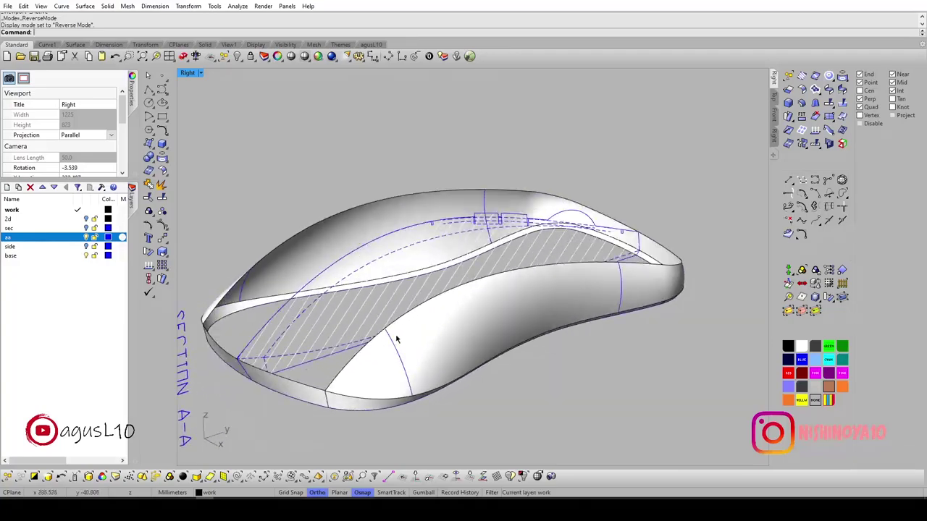
{"action": "scroll", "coordinate": [278, 293], "scroll_direction": "up", "scroll_amount": 5}
{"action": "scroll", "coordinate": [278, 293], "scroll_direction": "down", "scroll_amount": 3}
{"action": "scroll", "coordinate": [263, 340], "scroll_direction": "down", "scroll_amount": 2}
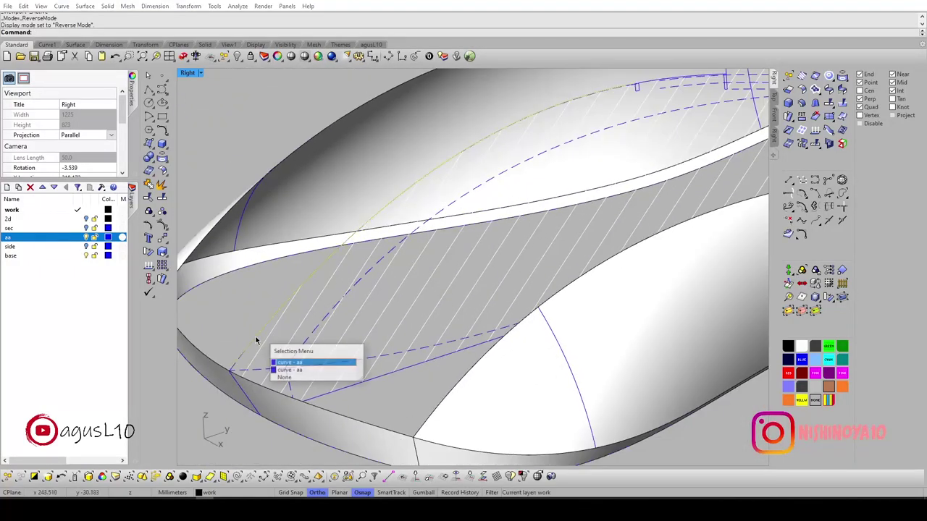
{"action": "scroll", "coordinate": [224, 364], "scroll_direction": "up", "scroll_amount": 3}
{"action": "scroll", "coordinate": [234, 374], "scroll_direction": "up", "scroll_amount": 2}
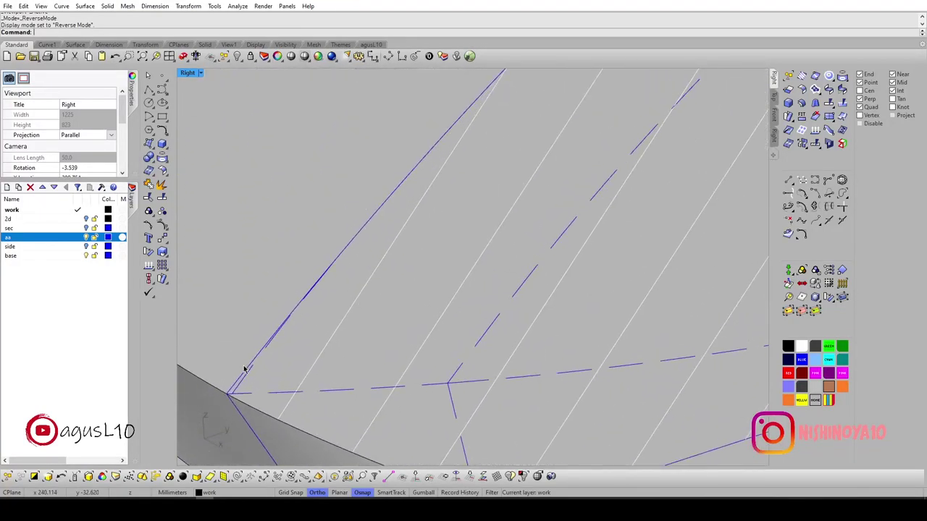
Select the first SECTION A-A curve and switch the viewport to wireframe.
{"action": "left_click", "coordinate": [234, 374]}
{"action": "scroll", "coordinate": [240, 375], "scroll_direction": "down", "scroll_amount": 5}
{"action": "scroll", "coordinate": [313, 310], "scroll_direction": "down", "scroll_amount": 5}
{"action": "right_click_drag", "start_coordinate": [312, 310], "coordinate": [405, 239]}
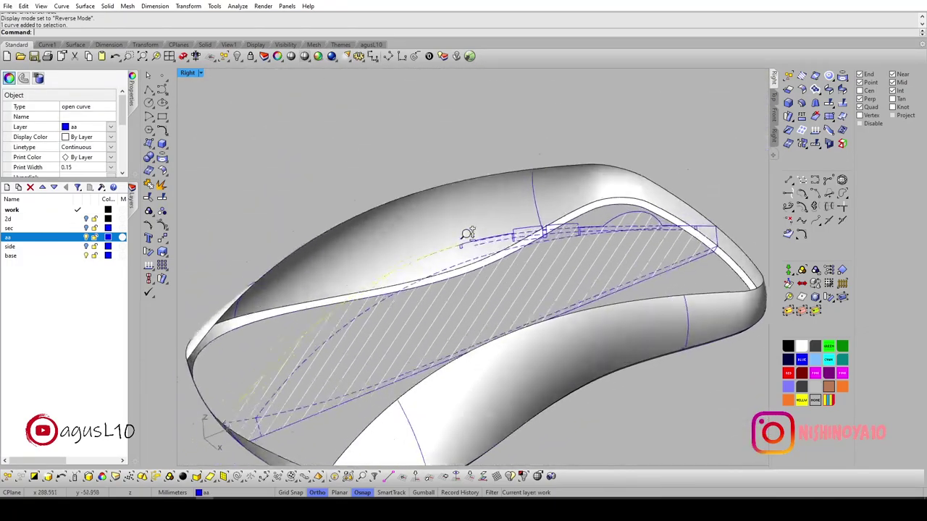
{"action": "scroll", "coordinate": [428, 232], "scroll_direction": "up", "scroll_amount": 5}
{"action": "scroll", "coordinate": [431, 230], "scroll_direction": "up", "scroll_amount": 2}
{"action": "key", "text": "ctrl+alt+w"}
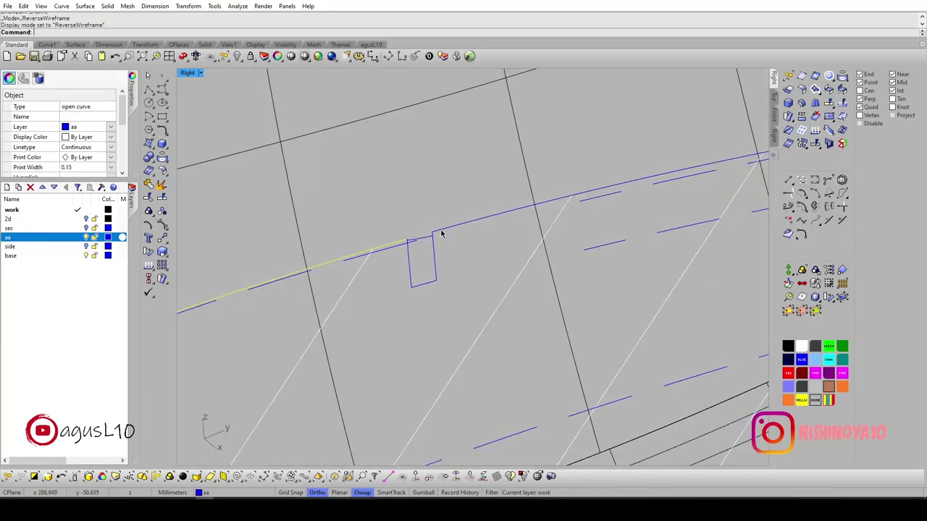
Add the second section curve and the horizontal section curve to the selection.
{"action": "left_click", "coordinate": [440, 231], "text": "shift"}
{"action": "scroll", "coordinate": [442, 234], "scroll_direction": "down", "scroll_amount": 2}
{"action": "scroll", "coordinate": [441, 233], "scroll_direction": "down", "scroll_amount": 5}
{"action": "scroll", "coordinate": [454, 220], "scroll_direction": "up", "scroll_amount": 7}
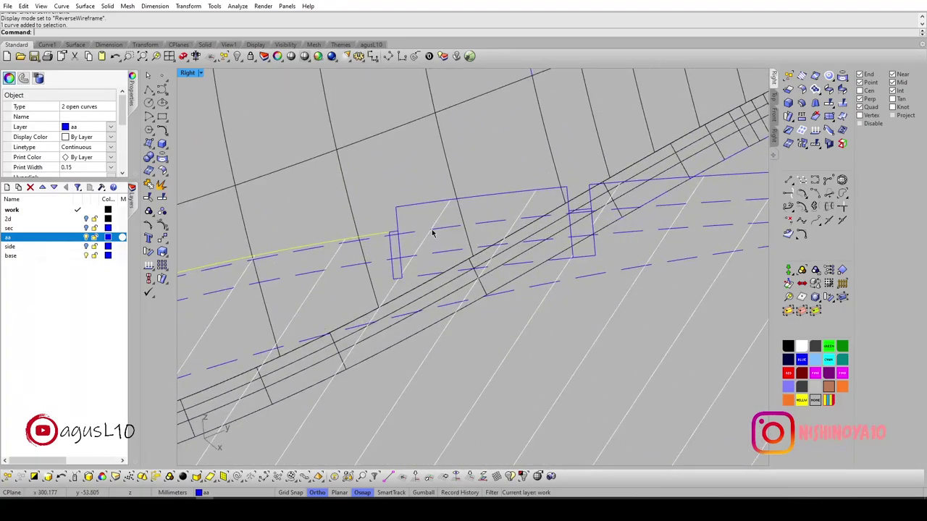
{"action": "scroll", "coordinate": [432, 232], "scroll_direction": "down", "scroll_amount": 3}
{"action": "right_click_drag", "start_coordinate": [432, 232], "coordinate": [493, 222]}
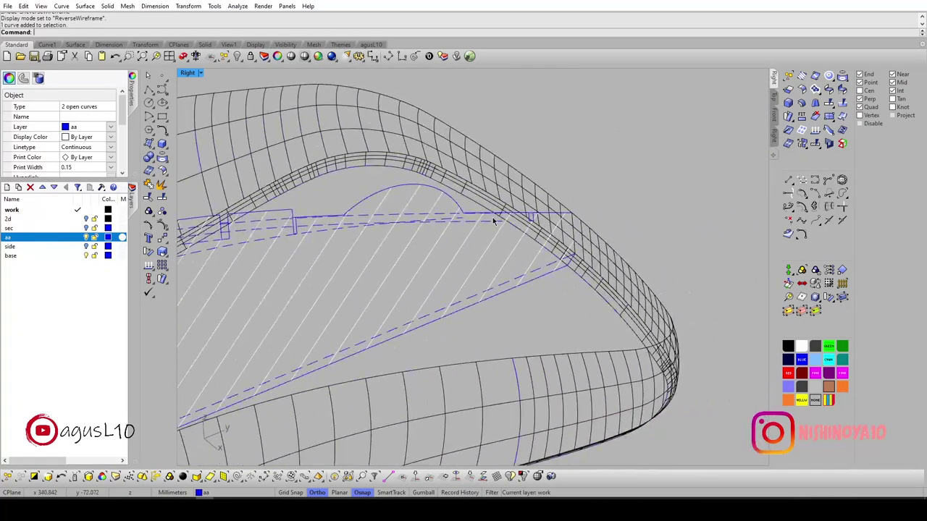
{"action": "scroll", "coordinate": [493, 222], "scroll_direction": "up", "scroll_amount": 4}
{"action": "scroll", "coordinate": [671, 206], "scroll_direction": "up", "scroll_amount": 2}
{"action": "scroll", "coordinate": [674, 189], "scroll_direction": "up", "scroll_amount": 3}
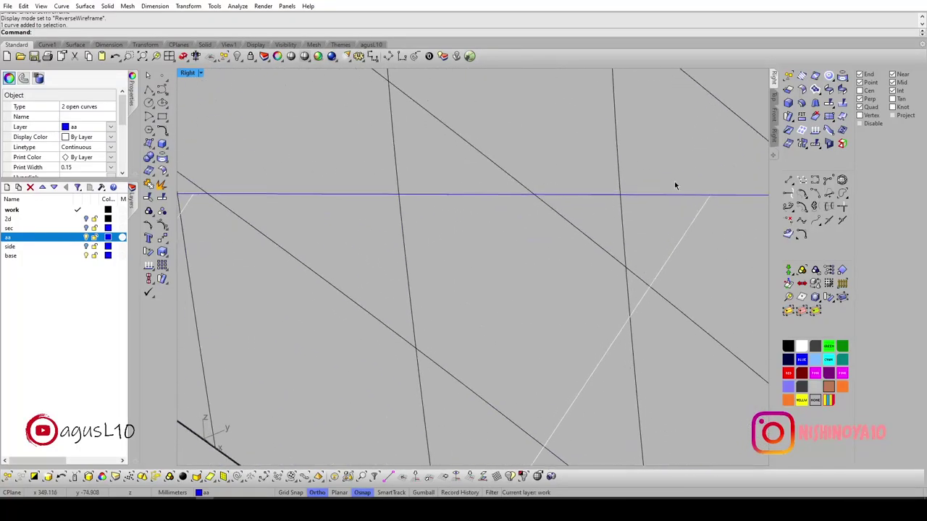
{"action": "left_click", "coordinate": [659, 195]}
{"action": "scroll", "coordinate": [488, 203], "scroll_direction": "down", "scroll_amount": 3}
{"action": "scroll", "coordinate": [643, 176], "scroll_direction": "up", "scroll_amount": 2}
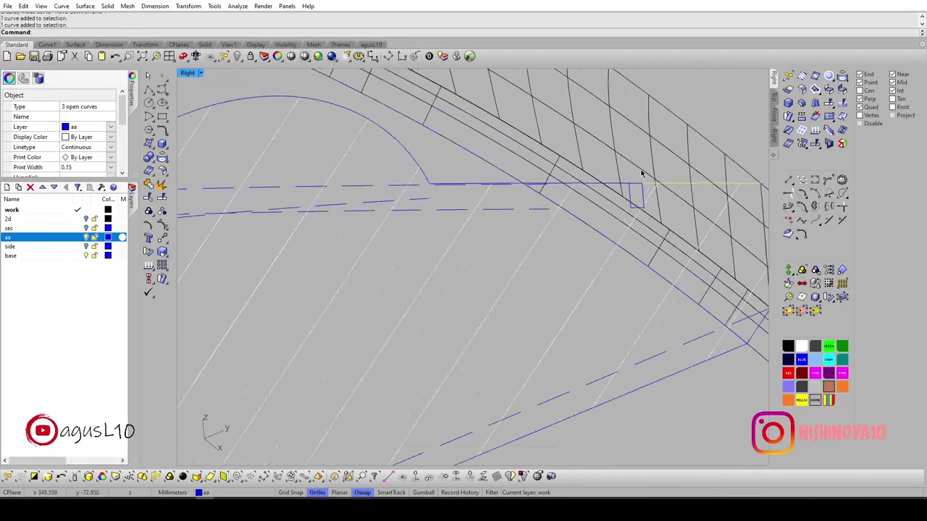
{"action": "scroll", "coordinate": [640, 193], "scroll_direction": "up", "scroll_amount": 2}
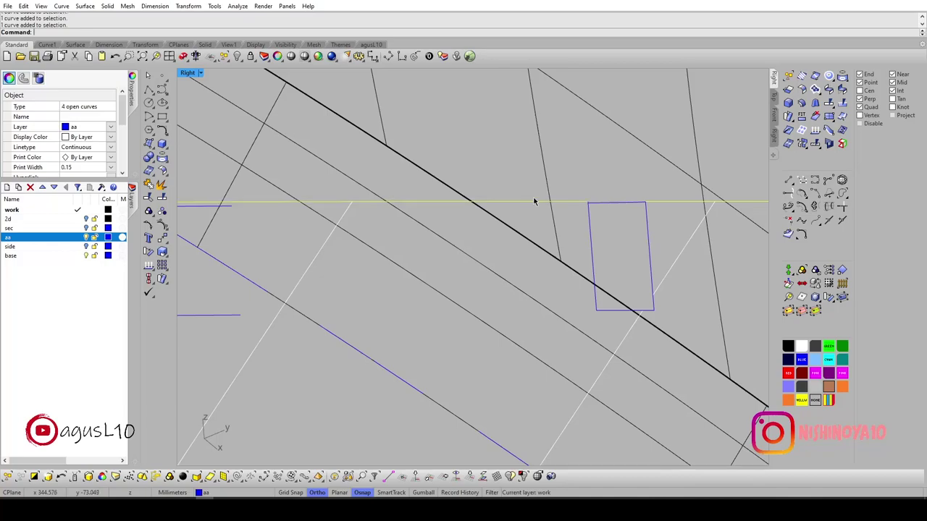
{"action": "scroll", "coordinate": [352, 182], "scroll_direction": "down", "scroll_amount": 3}
{"action": "scroll", "coordinate": [495, 182], "scroll_direction": "down", "scroll_amount": 2}
{"action": "scroll", "coordinate": [496, 178], "scroll_direction": "down", "scroll_amount": 2}
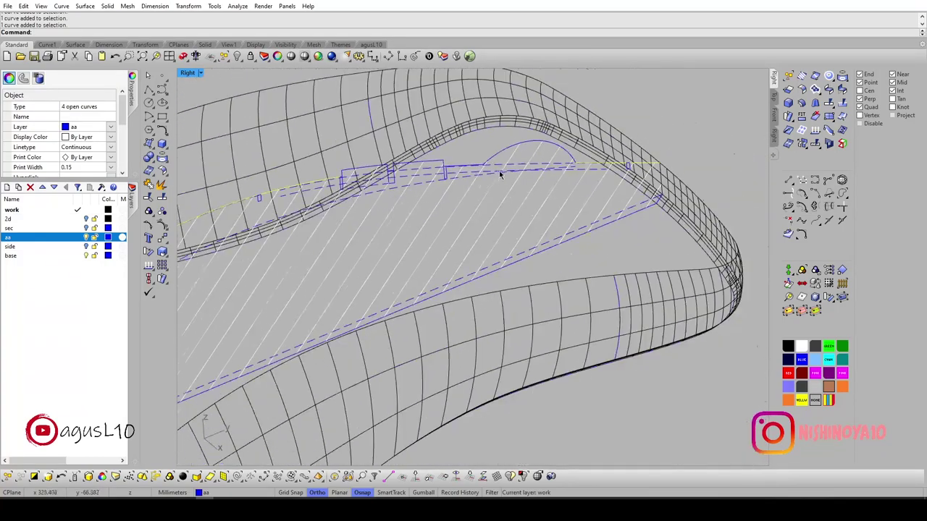
{"action": "scroll", "coordinate": [500, 174], "scroll_direction": "up", "scroll_amount": 3}
{"action": "scroll", "coordinate": [514, 170], "scroll_direction": "up", "scroll_amount": 3}
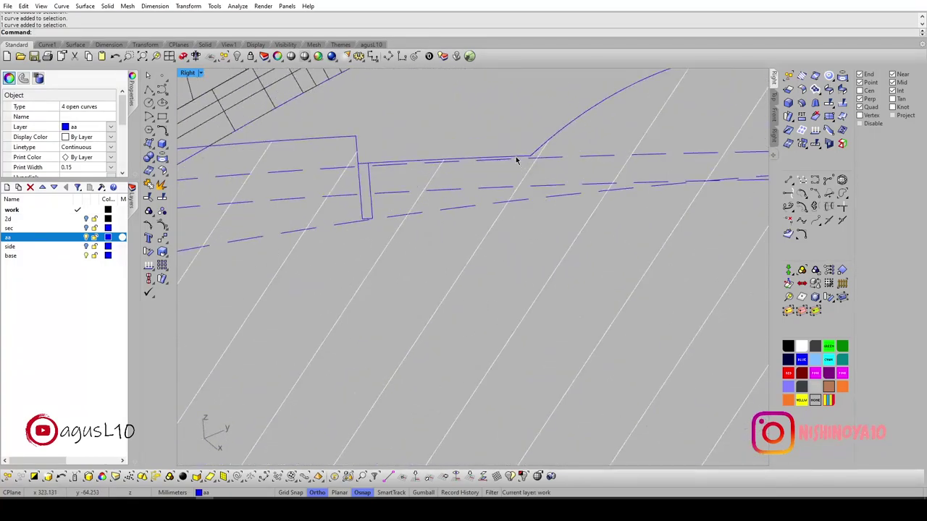
Add another section curve and copy all five selected curves to the base layer.
{"action": "left_click", "coordinate": [517, 160]}
{"action": "scroll", "coordinate": [514, 161], "scroll_direction": "down", "scroll_amount": 3}
{"action": "scroll", "coordinate": [503, 163], "scroll_direction": "down", "scroll_amount": 2}
{"action": "scroll", "coordinate": [493, 165], "scroll_direction": "down", "scroll_amount": 2}
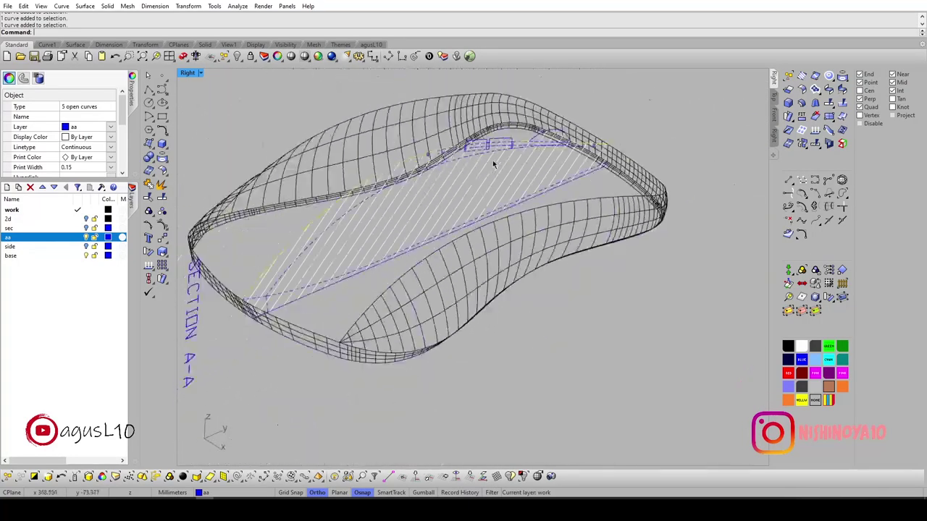
{"action": "right_click_drag", "start_coordinate": [493, 165], "coordinate": [445, 195]}
{"action": "middle_click", "coordinate": [445, 194]}
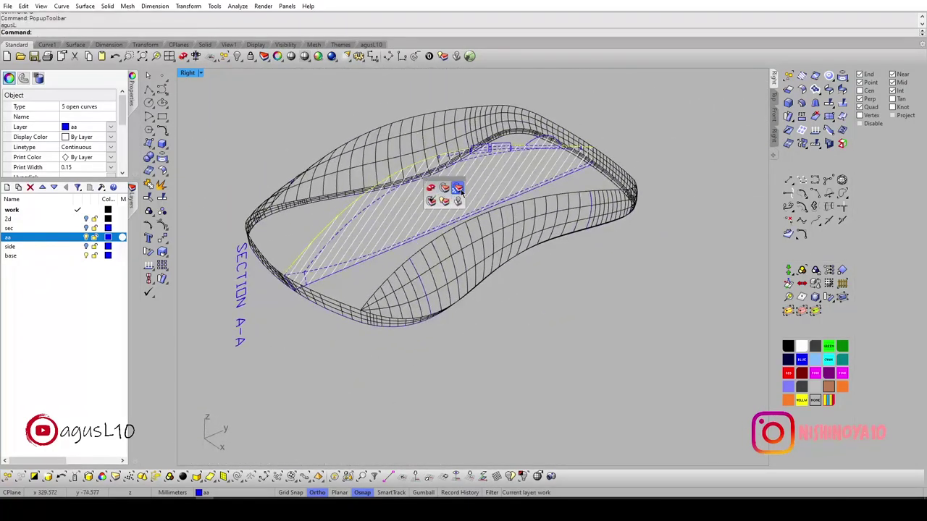
{"action": "left_click", "coordinate": [458, 189]}
{"action": "double_click", "coordinate": [431, 265]}
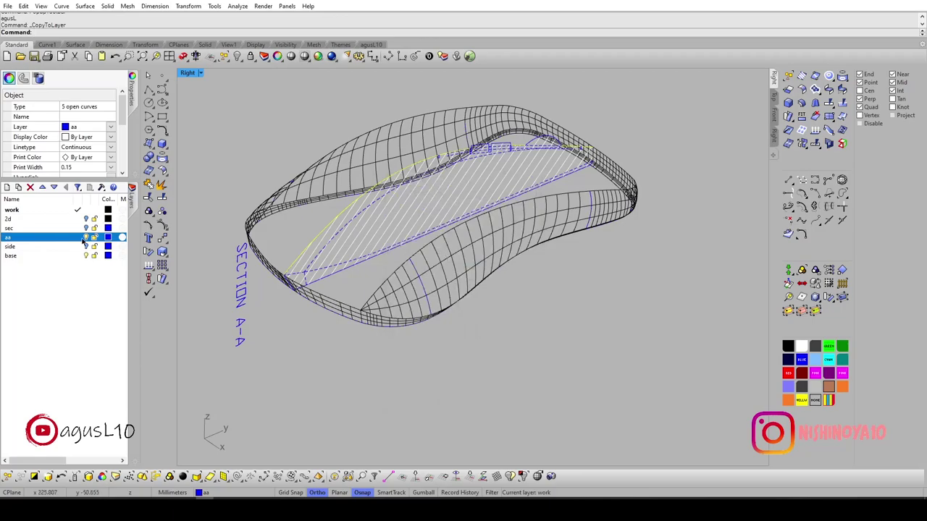
{"action": "key", "text": "Escape"}
{"action": "scroll", "coordinate": [422, 217], "scroll_direction": "up", "scroll_amount": 2}
Check the upper and lower blue side curves, then clear the selection.
{"action": "scroll", "coordinate": [434, 232], "scroll_direction": "up", "scroll_amount": 3}
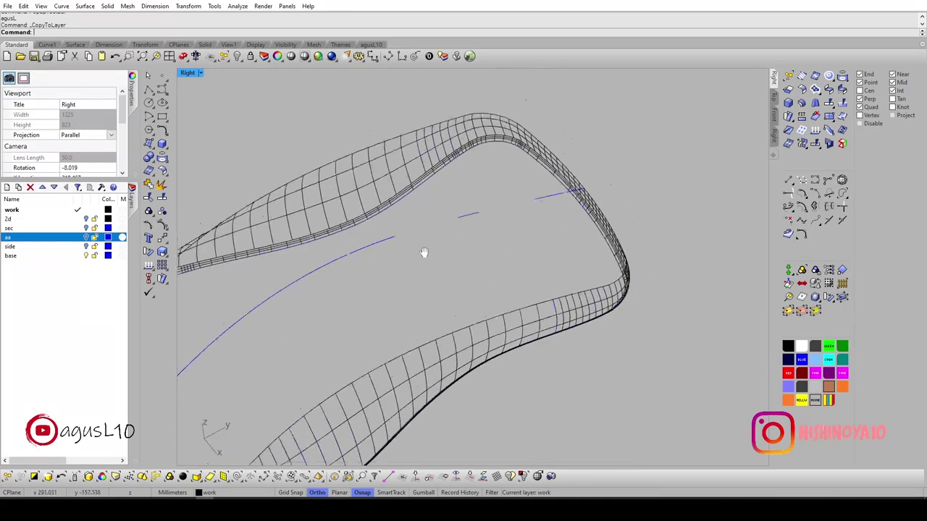
{"action": "scroll", "coordinate": [425, 259], "scroll_direction": "up", "scroll_amount": 2}
{"action": "left_click", "coordinate": [358, 239]}
{"action": "left_click", "coordinate": [232, 308]}
{"action": "scroll", "coordinate": [336, 262], "scroll_direction": "up", "scroll_amount": 3}
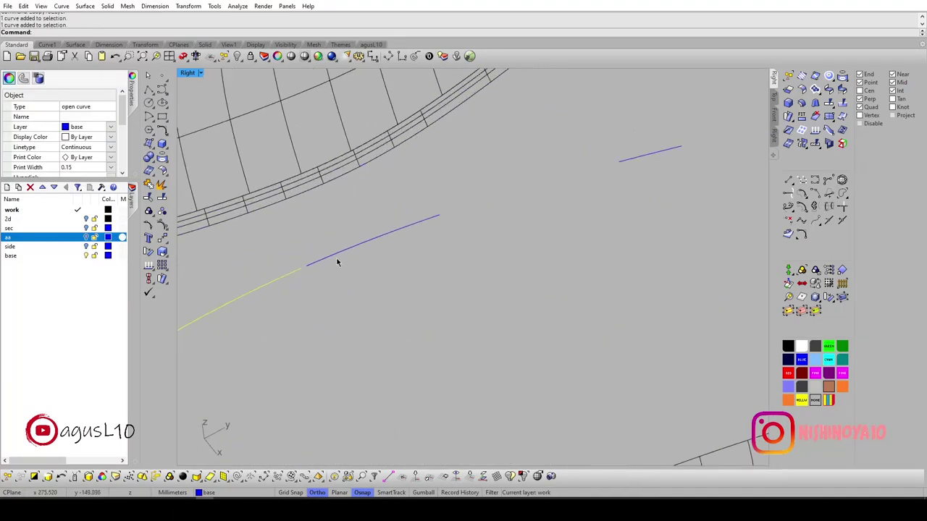
{"action": "key", "text": "Escape"}
{"action": "right_click_drag", "start_coordinate": [412, 248], "coordinate": [464, 243]}
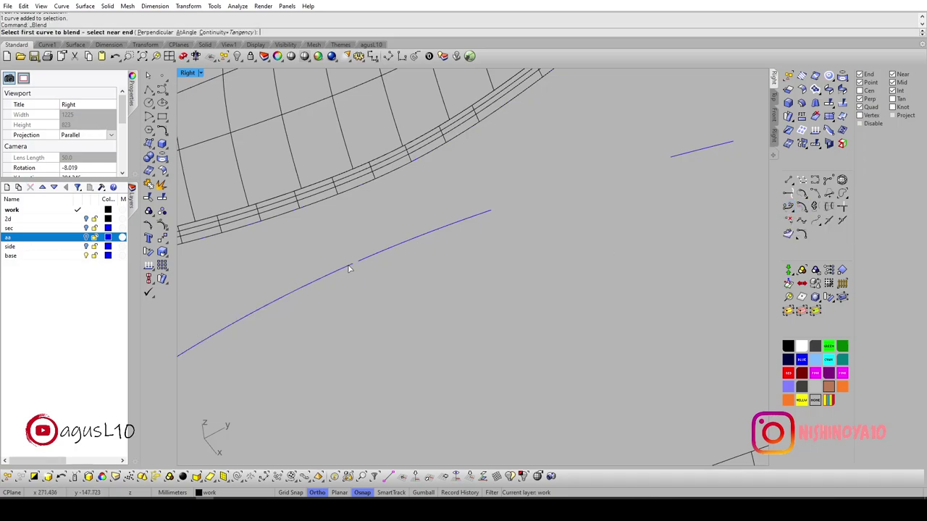
Blend a curve across the gap between two side curve ends.
{"action": "right_click", "coordinate": [426, 250]}
{"action": "left_click", "coordinate": [490, 220]}
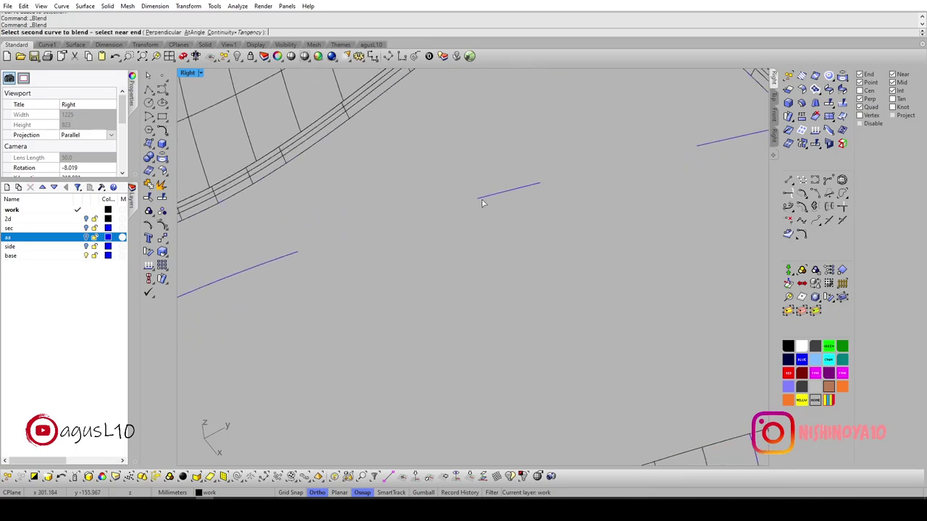
{"action": "mouse_move", "coordinate": [632, 165]}
{"action": "right_mouse_down"}
{"action": "mouse_move", "coordinate": [498, 215]}
{"action": "mouse_move", "coordinate": [448, 209]}
{"action": "right_mouse_up"}
{"action": "left_click", "coordinate": [600, 175]}
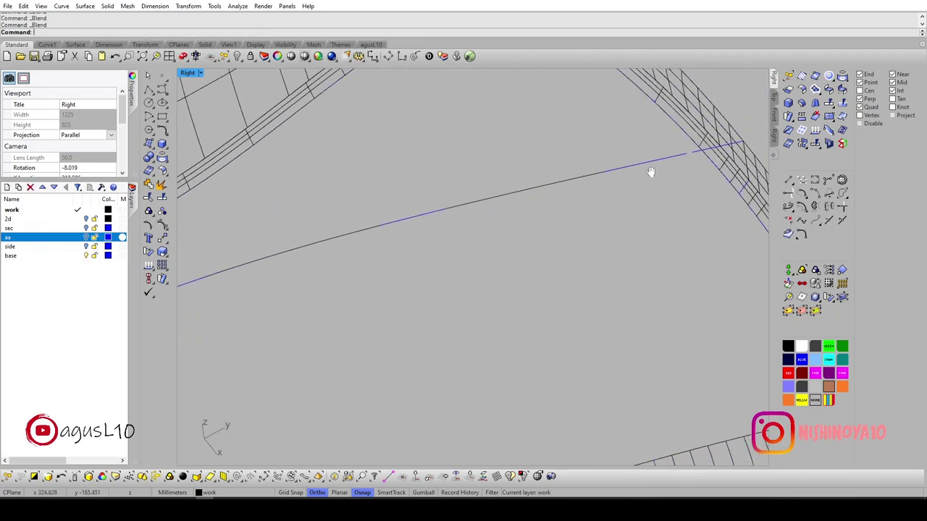
Join the blend curve and blue curve pieces into one open curve.
{"action": "left_click", "coordinate": [631, 175]}
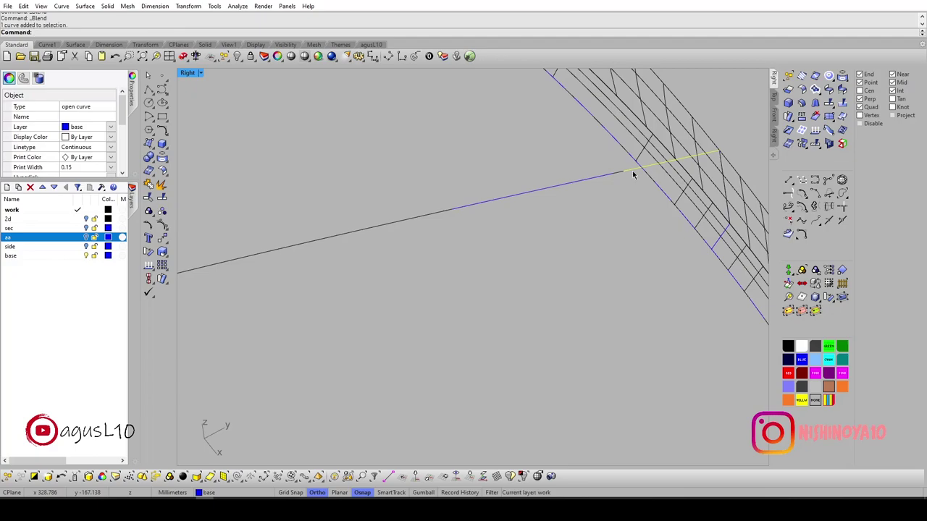
{"action": "key", "text": "ctrl+j"}
{"action": "right_click_drag", "start_coordinate": [616, 174], "coordinate": [550, 190]}
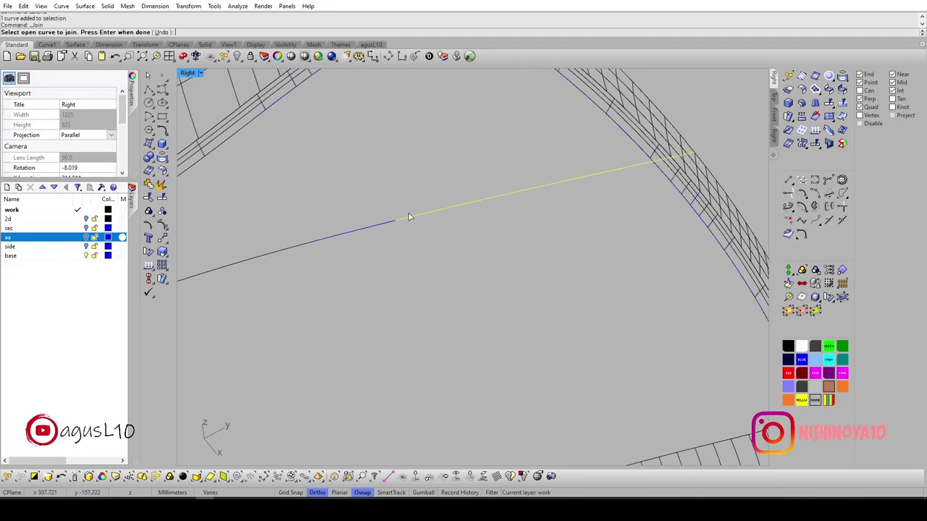
{"action": "mouse_move", "coordinate": [335, 240]}
{"action": "right_mouse_down"}
{"action": "mouse_move", "coordinate": [305, 283]}
{"action": "mouse_move", "coordinate": [466, 220]}
{"action": "right_mouse_up"}
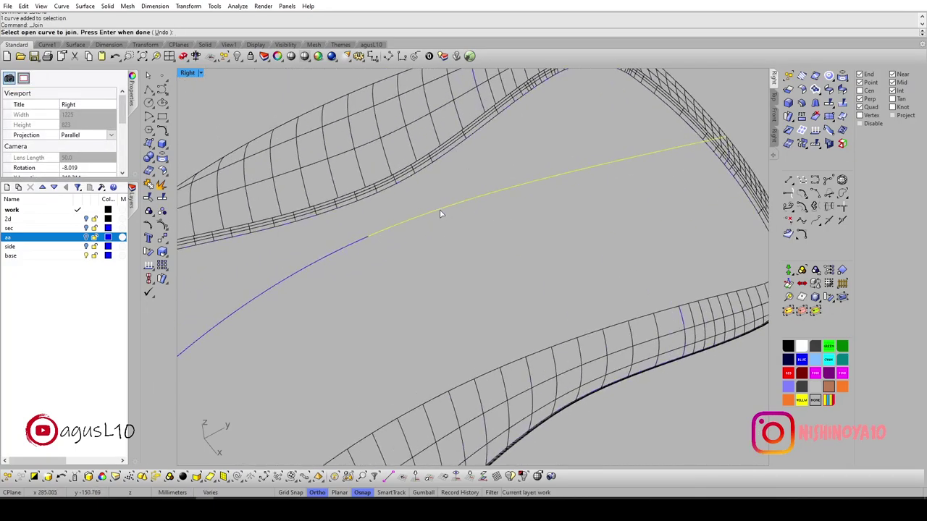
{"action": "left_click", "coordinate": [370, 240]}
{"action": "key", "text": "Return"}
{"action": "scroll", "coordinate": [362, 238], "scroll_direction": "down", "scroll_amount": 3}
{"action": "key", "text": "Return"}
{"action": "mouse_move", "coordinate": [410, 249]}
{"action": "right_mouse_down"}
{"action": "mouse_move", "coordinate": [424, 224]}
{"action": "mouse_move", "coordinate": [450, 241]}
{"action": "mouse_move", "coordinate": [459, 215]}
{"action": "mouse_move", "coordinate": [538, 182]}
{"action": "mouse_move", "coordinate": [498, 167]}
{"action": "right_mouse_up"}
Delete the stray unwanted curve piece.
{"action": "key", "text": "F10"}
{"action": "scroll", "coordinate": [459, 215], "scroll_direction": "up", "scroll_amount": 3}
{"action": "left_click", "coordinate": [468, 192]}
{"action": "type", "text": "x"}
{"action": "key", "text": "Return"}
Turn on the control points of the joined blue curve.
{"action": "left_click", "coordinate": [498, 167]}
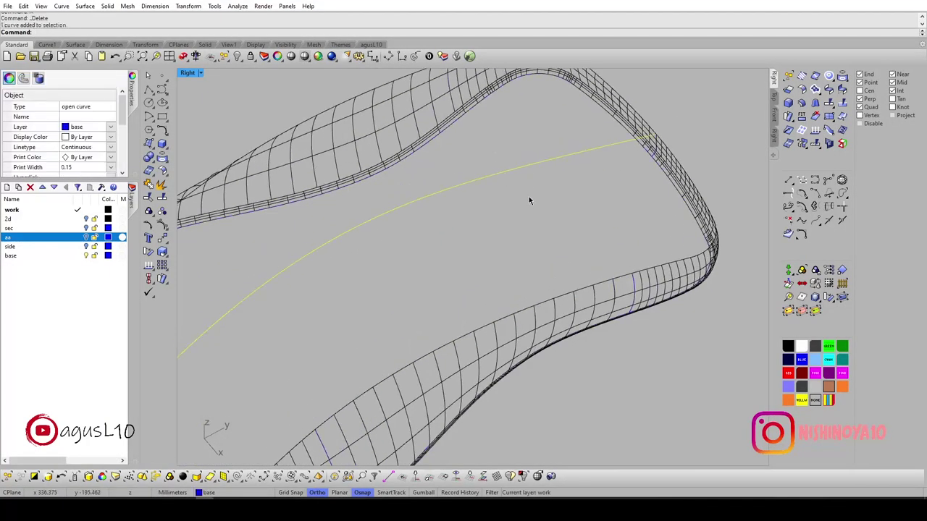
{"action": "key", "text": "F10"}
{"action": "right_click_drag", "start_coordinate": [532, 201], "coordinate": [514, 221]}
{"action": "scroll", "coordinate": [512, 209], "scroll_direction": "down", "scroll_amount": 3}
{"action": "scroll", "coordinate": [461, 209], "scroll_direction": "up", "scroll_amount": 5}
Turn on the sec layer showing the section drawings.
{"action": "scroll", "coordinate": [463, 210], "scroll_direction": "down", "scroll_amount": 2}
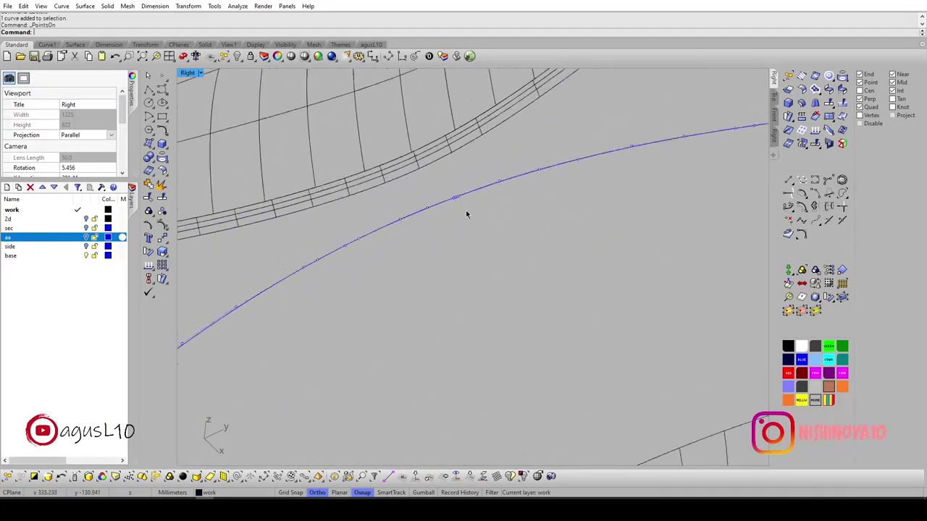
{"action": "scroll", "coordinate": [457, 252], "scroll_direction": "down", "scroll_amount": 3}
{"action": "scroll", "coordinate": [461, 259], "scroll_direction": "down", "scroll_amount": 3}
{"action": "mouse_move", "coordinate": [461, 258]}
{"action": "right_mouse_down"}
{"action": "mouse_move", "coordinate": [445, 266]}
{"action": "mouse_move", "coordinate": [465, 265]}
{"action": "right_mouse_up"}
{"action": "scroll", "coordinate": [445, 266], "scroll_direction": "up", "scroll_amount": 4}
{"action": "scroll", "coordinate": [456, 265], "scroll_direction": "up", "scroll_amount": 2}
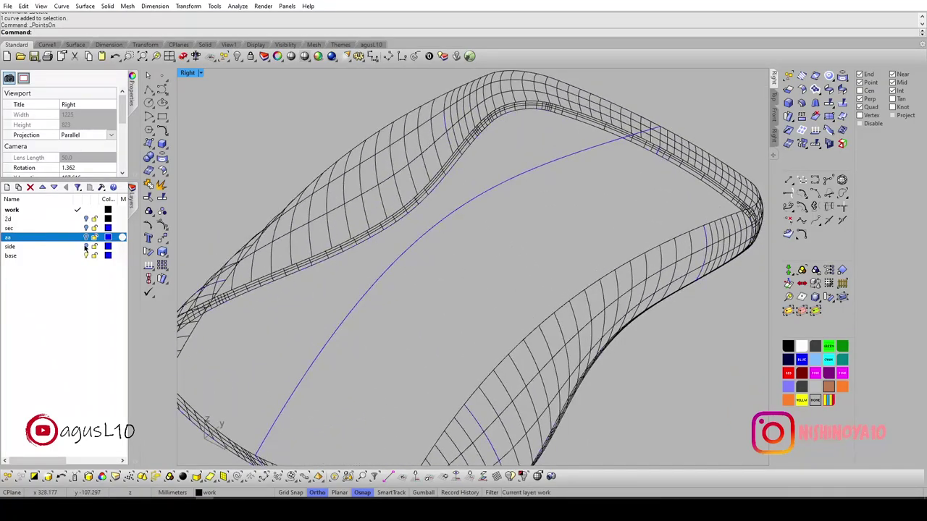
{"action": "left_click", "coordinate": [86, 229]}
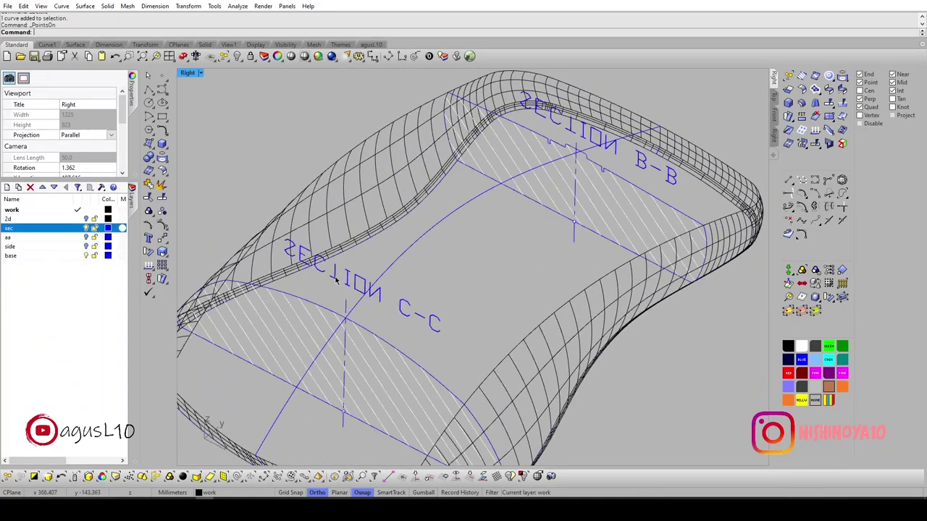
Select the section curves through SECTION B-B and SECTION C-C.
{"action": "left_click", "coordinate": [411, 362]}
{"action": "right_click_drag", "start_coordinate": [411, 362], "coordinate": [581, 277]}
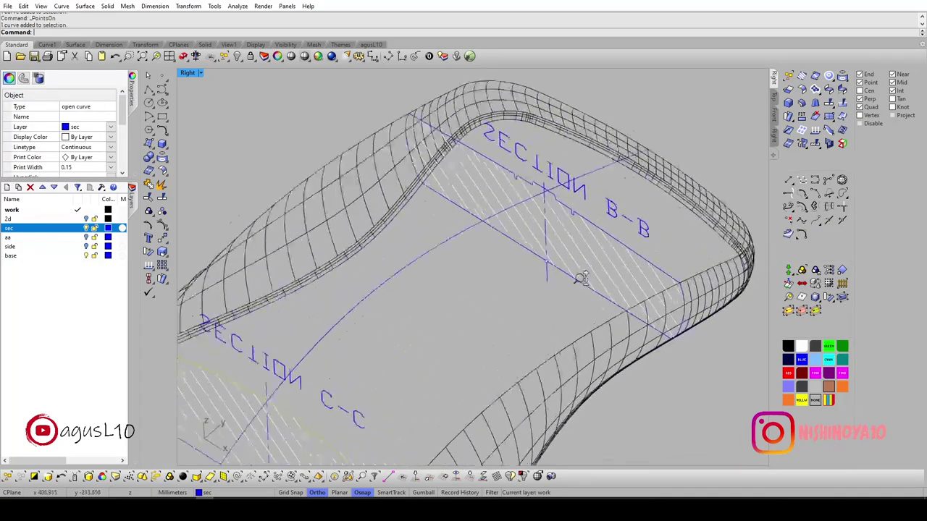
{"action": "scroll", "coordinate": [549, 297], "scroll_direction": "up", "scroll_amount": 2}
{"action": "right_click_drag", "start_coordinate": [501, 241], "coordinate": [601, 334]}
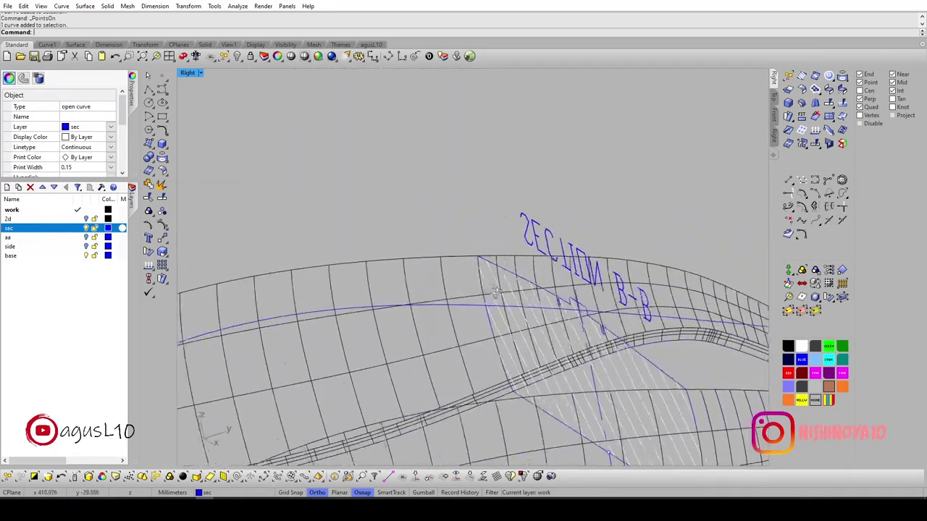
{"action": "left_click", "coordinate": [601, 334], "text": "shift"}
{"action": "right_click_drag", "start_coordinate": [475, 292], "coordinate": [540, 307]}
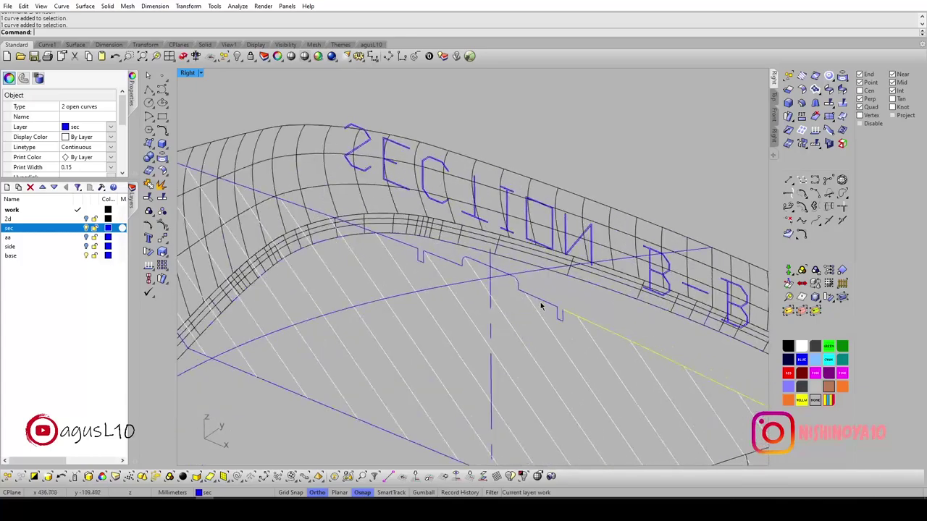
{"action": "right_click_drag", "start_coordinate": [401, 248], "coordinate": [527, 208]}
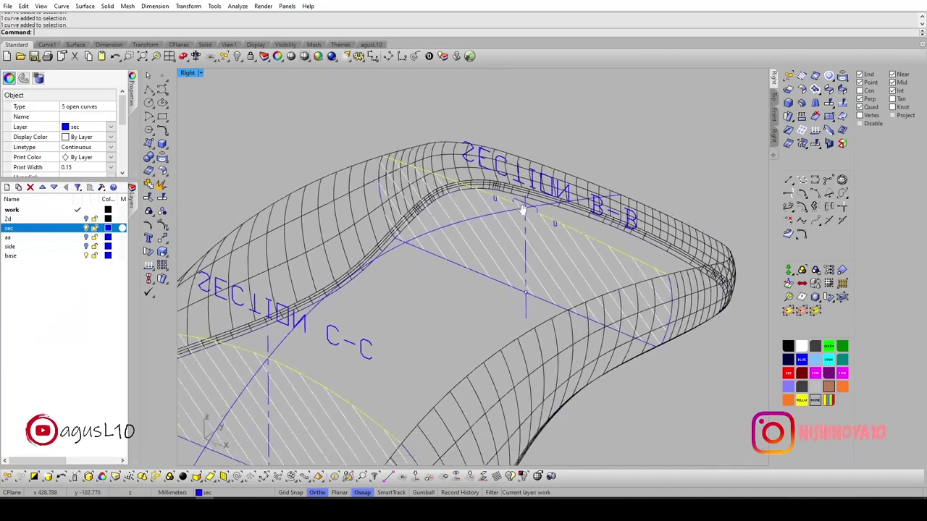
Copy the selected section curves onto the base layer.
{"action": "type", "text": "G"}
{"action": "left_click", "coordinate": [535, 199]}
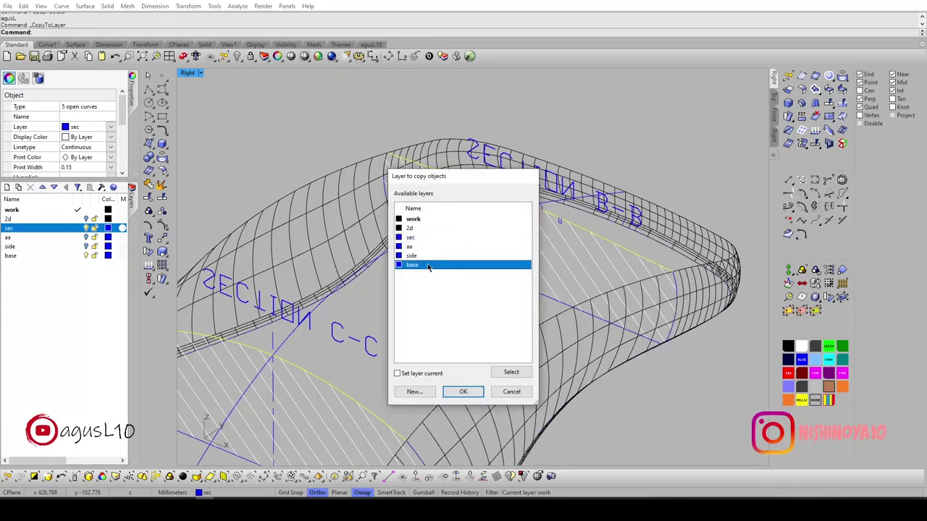
{"action": "double_click", "coordinate": [428, 265]}
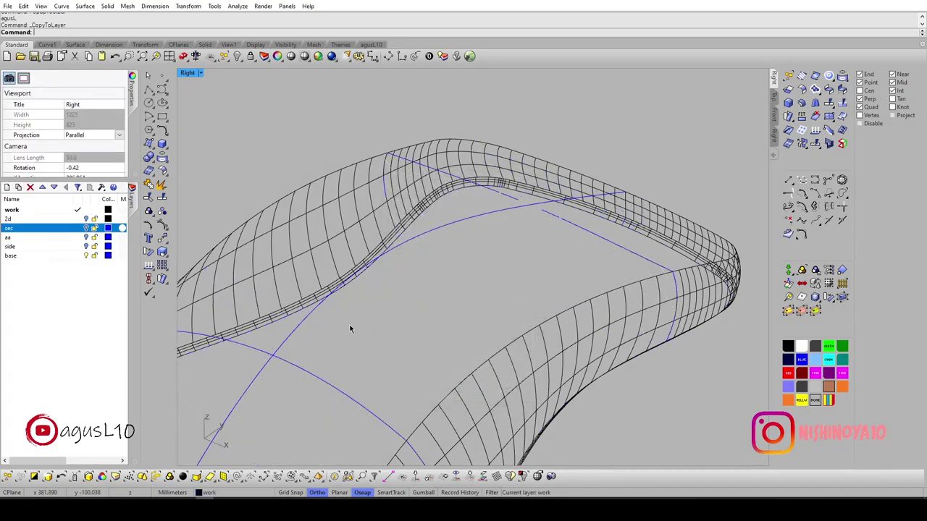
{"action": "right_click_drag", "start_coordinate": [348, 326], "coordinate": [492, 290]}
Zoom into the section piece gap and join the pieces across the 0.500466 gap.
{"action": "left_click", "coordinate": [492, 330]}
{"action": "scroll", "coordinate": [490, 323], "scroll_direction": "up", "scroll_amount": 3}
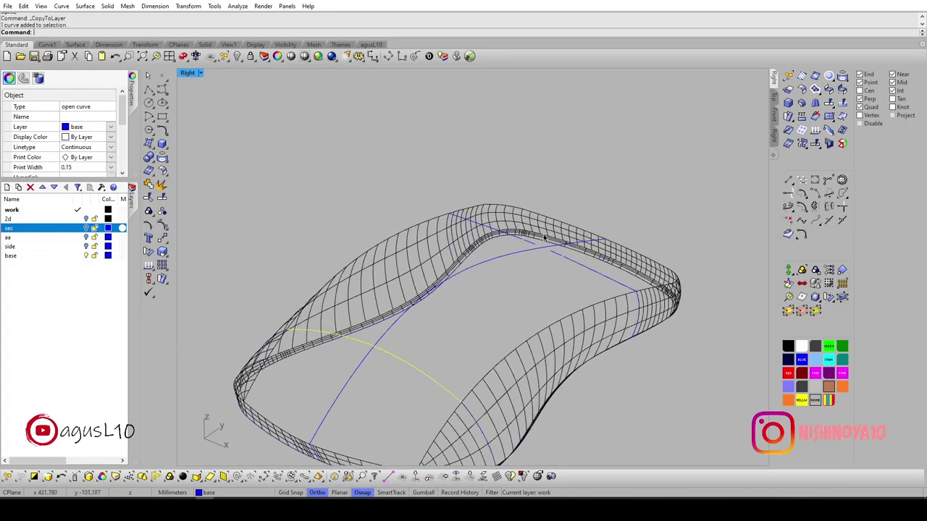
{"action": "key", "text": "Escape"}
{"action": "scroll", "coordinate": [584, 285], "scroll_direction": "up", "scroll_amount": 5}
{"action": "scroll", "coordinate": [583, 286], "scroll_direction": "down", "scroll_amount": 8}
{"action": "key", "text": "z"}
{"action": "key", "text": "Return"}
{"action": "left_click_drag", "start_coordinate": [563, 246], "coordinate": [616, 311]}
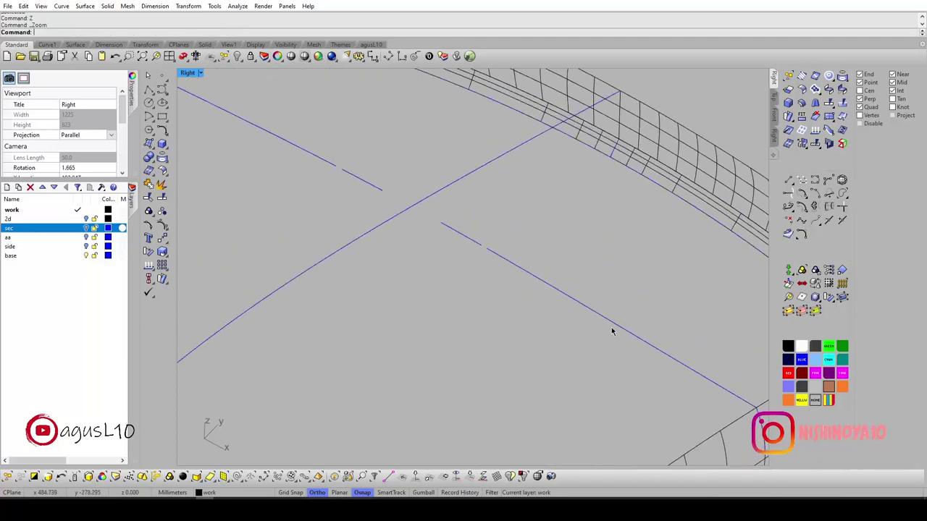
{"action": "left_click", "coordinate": [613, 329]}
{"action": "scroll", "coordinate": [513, 304], "scroll_direction": "down", "scroll_amount": 1}
{"action": "scroll", "coordinate": [505, 277], "scroll_direction": "up", "scroll_amount": 1}
Join the section pieces into single curves, accepting the join across the small gap.
{"action": "key", "text": "ctrl+j"}
{"action": "left_click", "coordinate": [498, 261]}
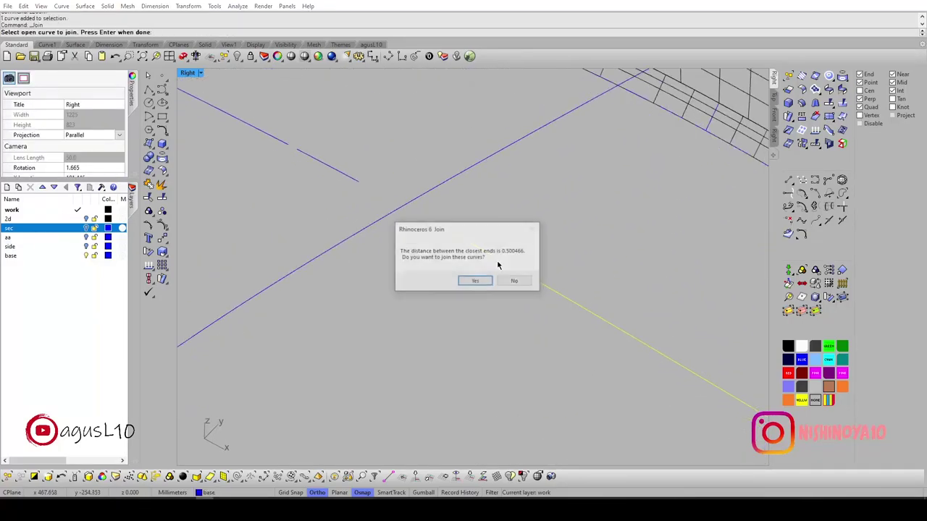
{"action": "key", "text": "Return"}
{"action": "key", "text": "ctrl+j"}
{"action": "left_click", "coordinate": [357, 180]}
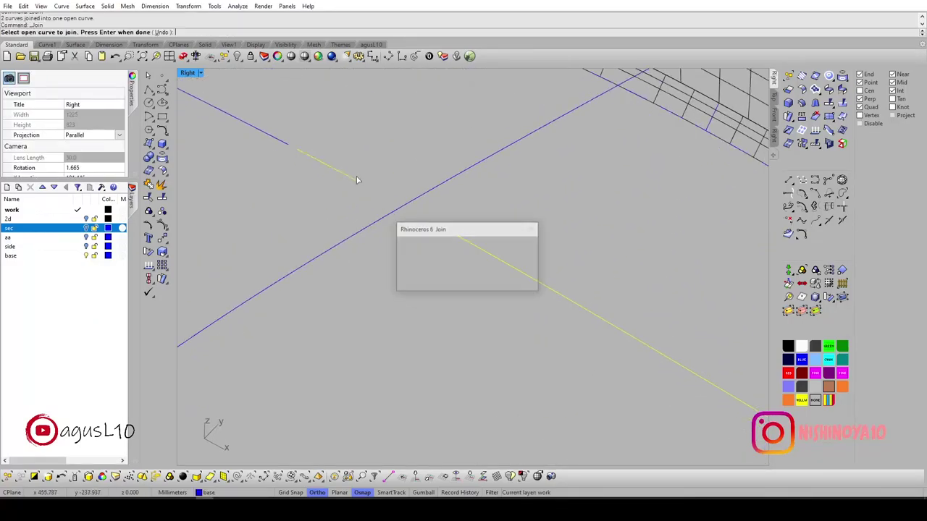
{"action": "left_click", "coordinate": [286, 145]}
{"action": "key", "text": "Return"}
Reselect the joined section curve and show its control points.
{"action": "scroll", "coordinate": [306, 171], "scroll_direction": "down", "scroll_amount": 3}
{"action": "scroll", "coordinate": [420, 200], "scroll_direction": "down", "scroll_amount": 2}
{"action": "scroll", "coordinate": [419, 199], "scroll_direction": "down", "scroll_amount": 3}
{"action": "key", "text": "Escape"}
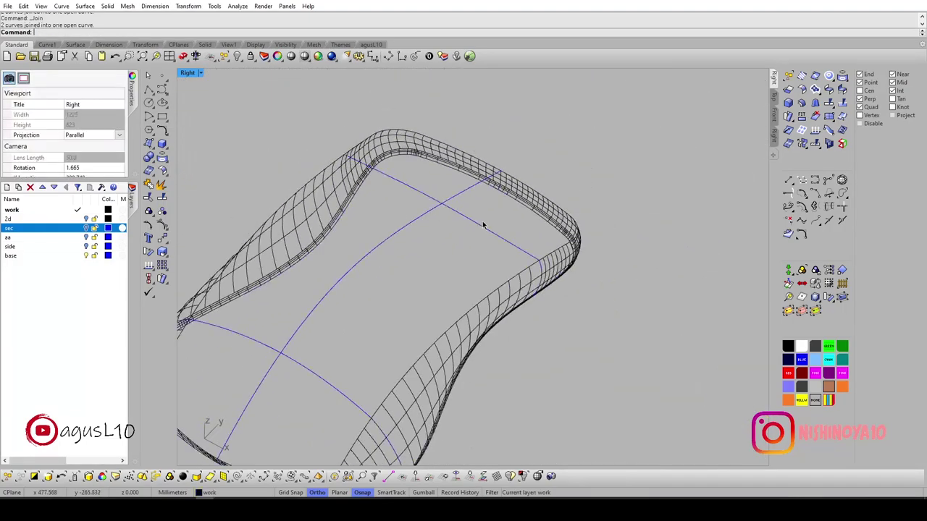
{"action": "left_click", "coordinate": [483, 230]}
{"action": "key", "text": "F10"}
Select the ribbon surfaces and their edge curves, then hide them.
{"action": "right_click_drag", "start_coordinate": [468, 256], "coordinate": [400, 282]}
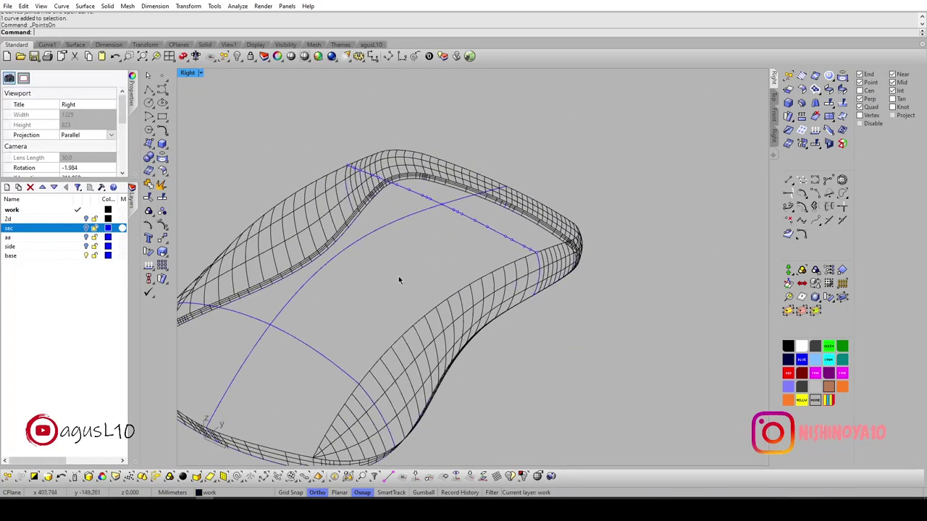
{"action": "right_click_drag", "start_coordinate": [333, 341], "coordinate": [414, 309]}
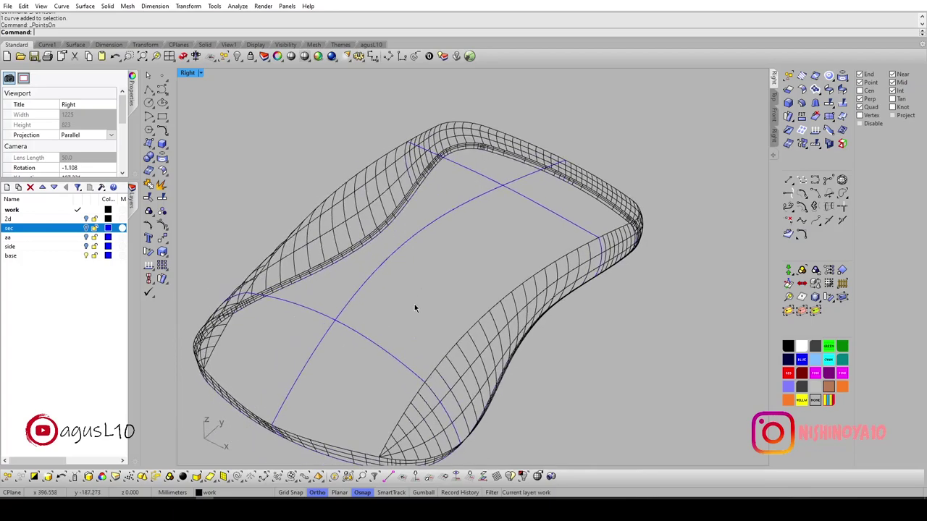
{"action": "left_click", "coordinate": [447, 355]}
{"action": "left_click", "coordinate": [493, 377]}
{"action": "right_click_drag", "start_coordinate": [445, 352], "coordinate": [440, 340]}
{"action": "left_click", "coordinate": [318, 430]}
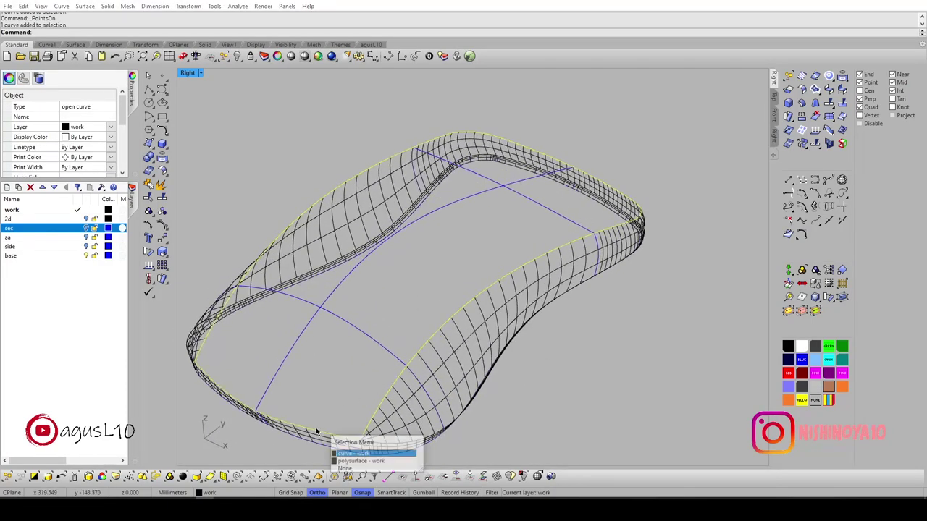
{"action": "left_click", "coordinate": [366, 453]}
{"action": "right_click_drag", "start_coordinate": [362, 435], "coordinate": [349, 395]}
{"action": "left_click_drag", "start_coordinate": [325, 332], "coordinate": [326, 334]}
{"action": "mouse_move", "coordinate": [330, 334]}
{"action": "right_mouse_down"}
{"action": "mouse_move", "coordinate": [425, 325]}
{"action": "mouse_move", "coordinate": [533, 248]}
{"action": "mouse_move", "coordinate": [506, 242]}
{"action": "mouse_move", "coordinate": [490, 253]}
{"action": "right_mouse_up"}
{"action": "key", "text": "ctrl+h"}
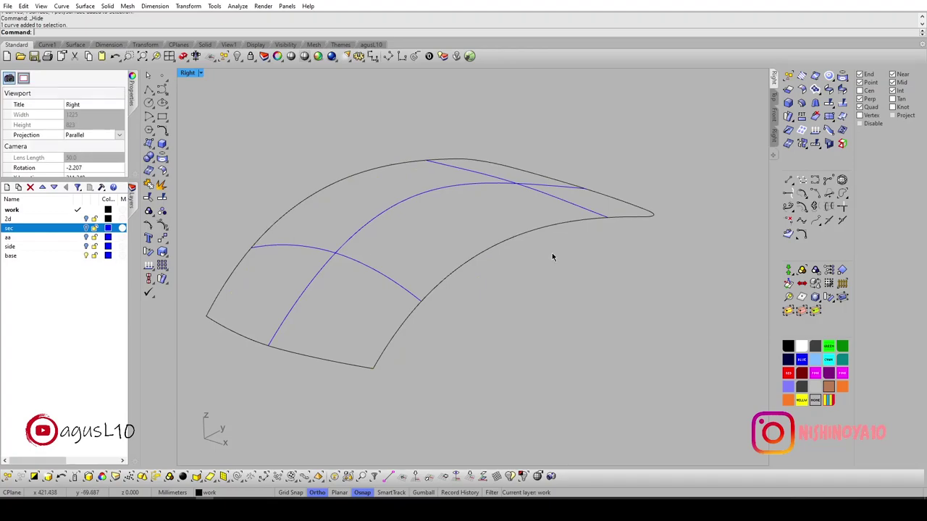
Select the outer boundary curve and check it in the front and right views.
{"action": "right_click_drag", "start_coordinate": [552, 257], "coordinate": [551, 294]}
{"action": "left_click", "coordinate": [497, 271]}
{"action": "right_click_drag", "start_coordinate": [497, 271], "coordinate": [534, 205]}
{"action": "key", "text": "ctrl+F2"}
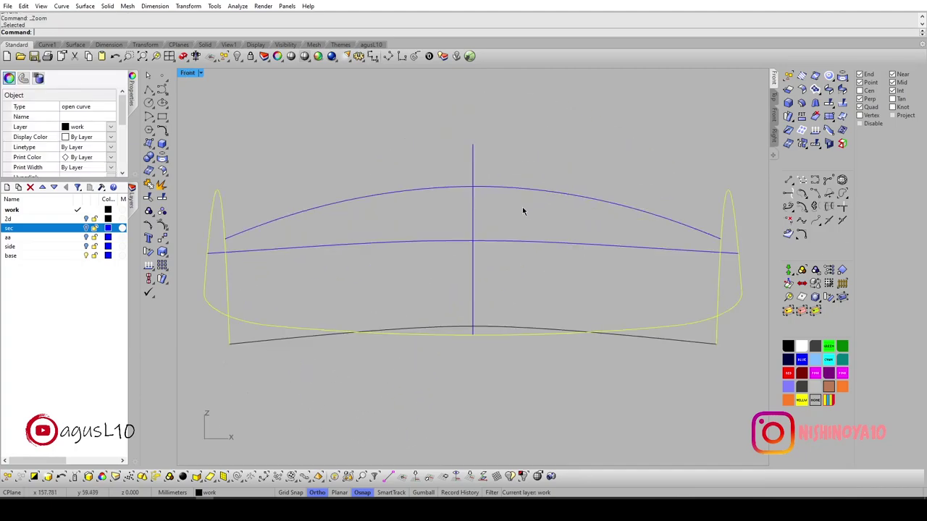
{"action": "key", "text": "ctrl+F3"}
{"action": "right_click_drag", "start_coordinate": [512, 269], "coordinate": [517, 280]}
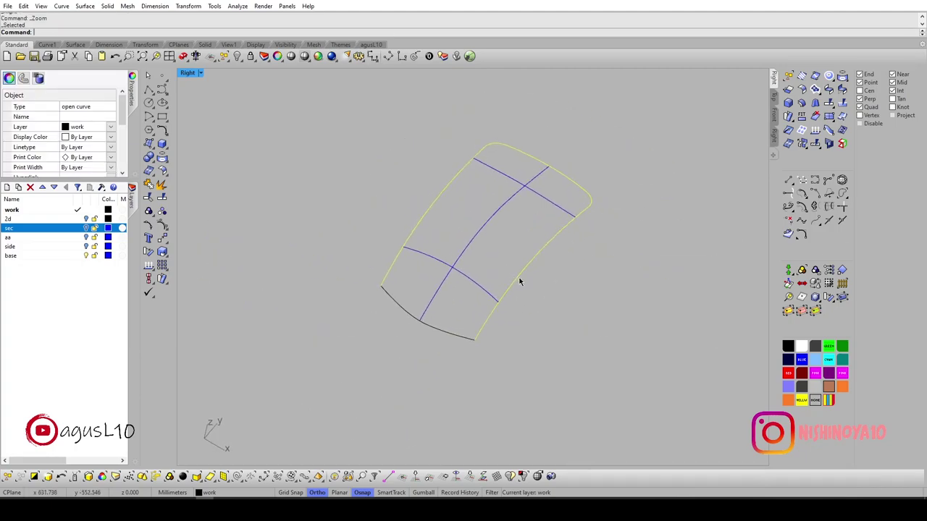
{"action": "key", "text": "Escape"}
Reselect the boundary curve and bring the whole curve network into an oblique view.
{"action": "left_click", "coordinate": [507, 265]}
{"action": "scroll", "coordinate": [590, 224], "scroll_direction": "up", "scroll_amount": 3}
{"action": "scroll", "coordinate": [603, 195], "scroll_direction": "up", "scroll_amount": 2}
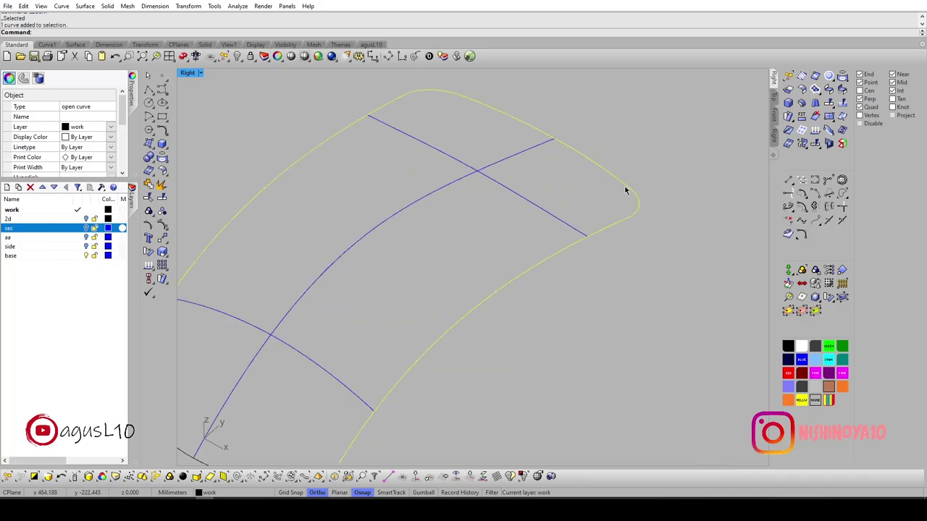
{"action": "scroll", "coordinate": [636, 201], "scroll_direction": "down", "scroll_amount": 3}
{"action": "right_click_drag", "start_coordinate": [635, 211], "coordinate": [625, 249]}
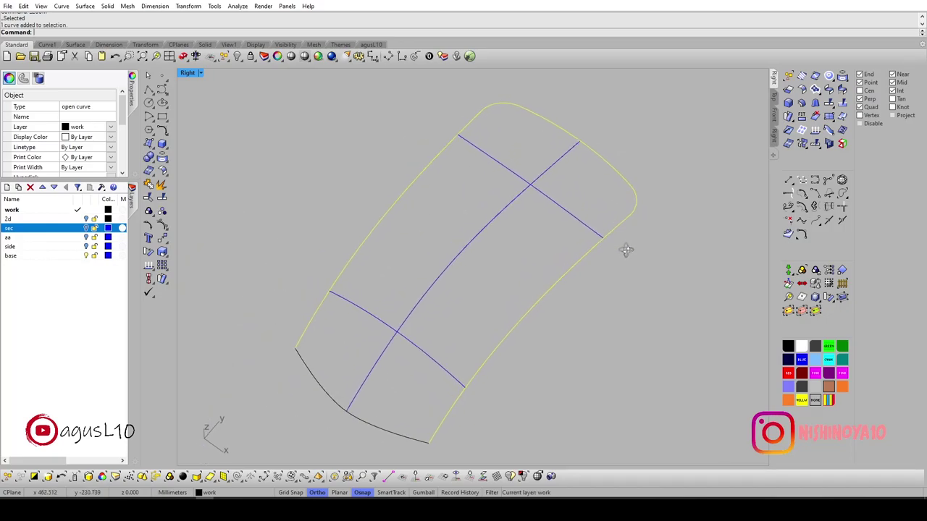
{"action": "key", "text": "Escape"}
{"action": "mouse_move", "coordinate": [606, 283]}
{"action": "right_mouse_down"}
{"action": "mouse_move", "coordinate": [598, 237]}
{"action": "mouse_move", "coordinate": [564, 252]}
{"action": "right_mouse_up"}
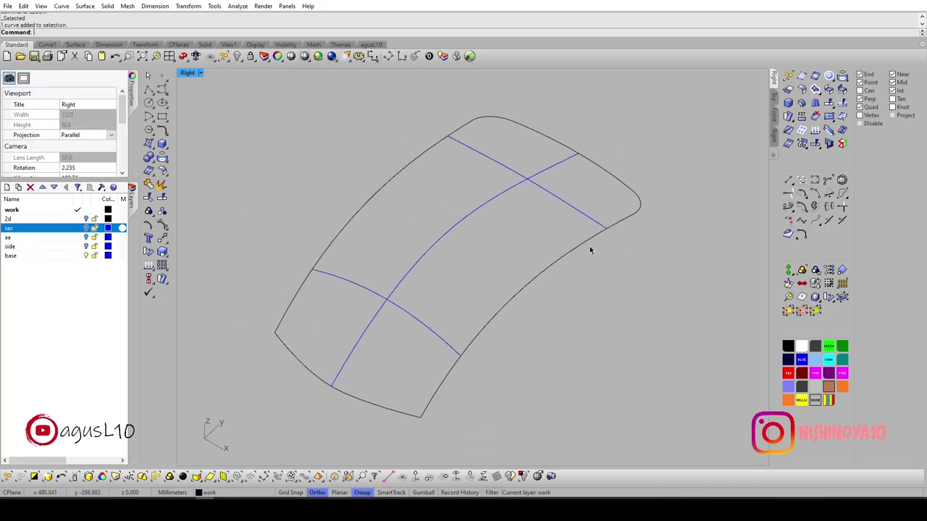
Try a network surface from the boundary and bottom curves, answering No to curve sorting.
{"action": "left_click", "coordinate": [162, 145]}
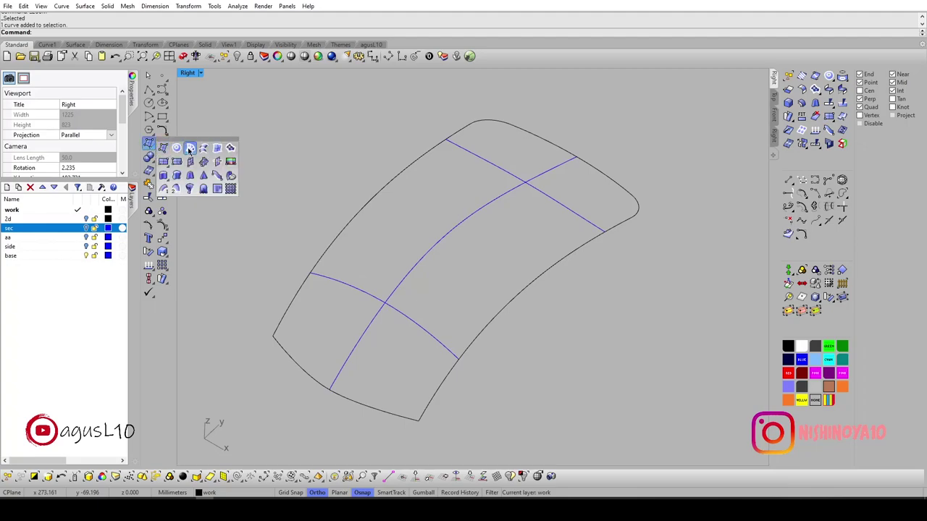
{"action": "left_click", "coordinate": [189, 149]}
{"action": "left_click", "coordinate": [501, 304]}
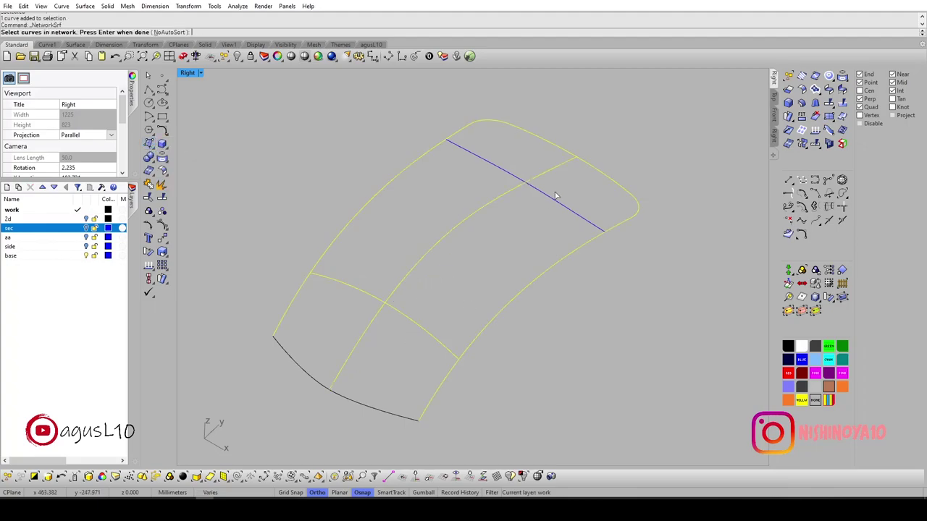
{"action": "left_click_drag", "start_coordinate": [337, 412], "coordinate": [333, 413]}
{"action": "key", "text": "Return"}
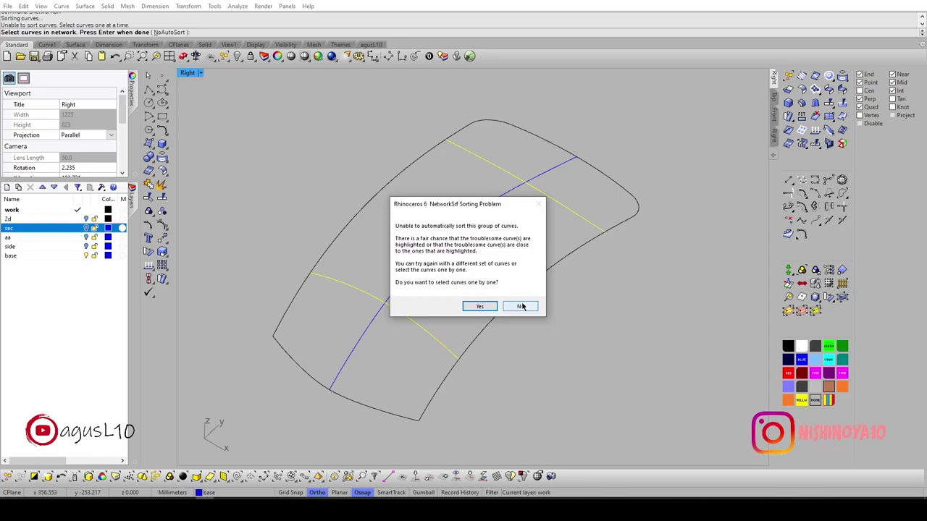
{"action": "left_click", "coordinate": [521, 306]}
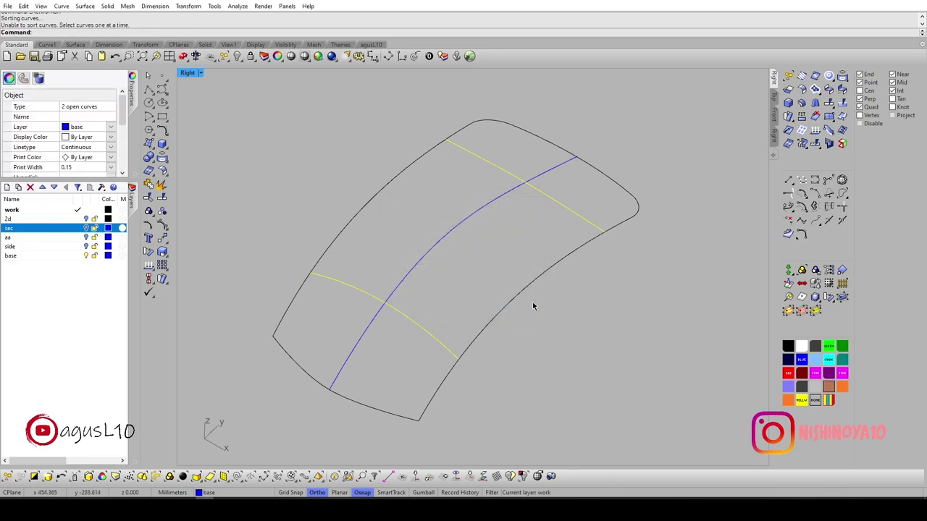
{"action": "left_click", "coordinate": [534, 303]}
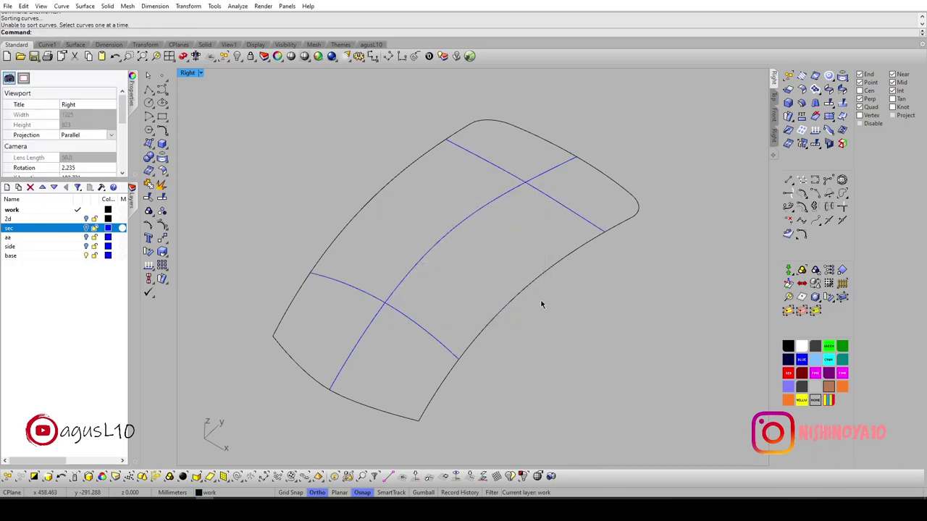
Start a Patch surface and pick the boundary and section curves.
{"action": "left_click", "coordinate": [152, 146]}
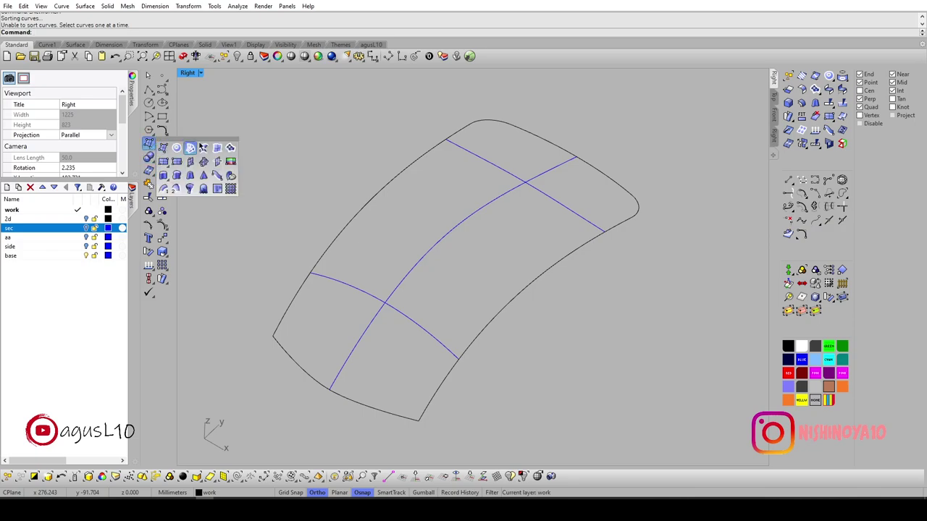
{"action": "left_click", "coordinate": [227, 147]}
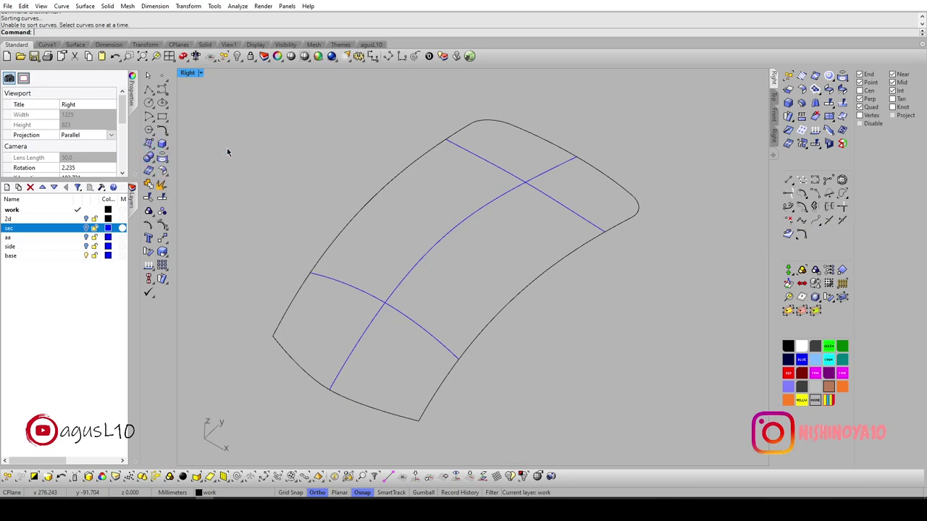
{"action": "left_click", "coordinate": [579, 254]}
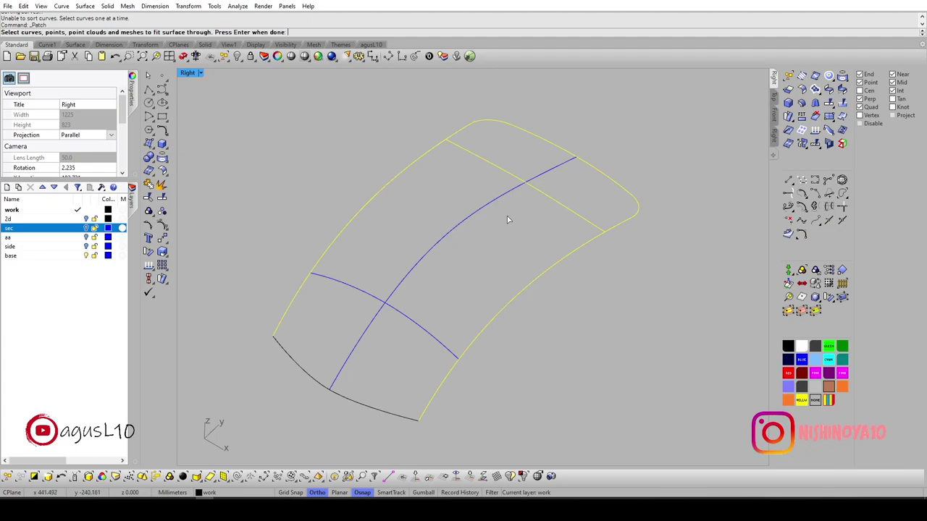
Preview the patch without tangency adjustment, checking it in shaded and wireframe display.
{"action": "key", "text": "Return"}
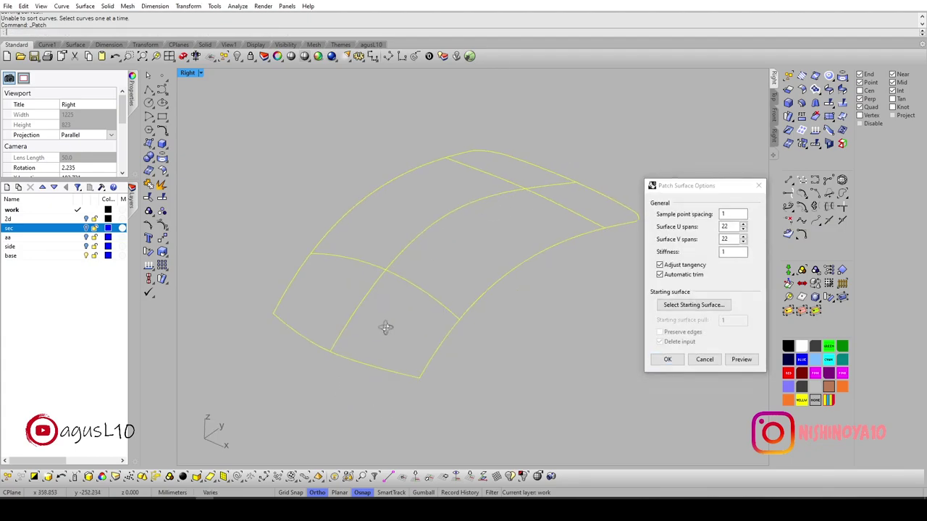
{"action": "scroll", "coordinate": [384, 326], "scroll_direction": "up", "scroll_amount": 3}
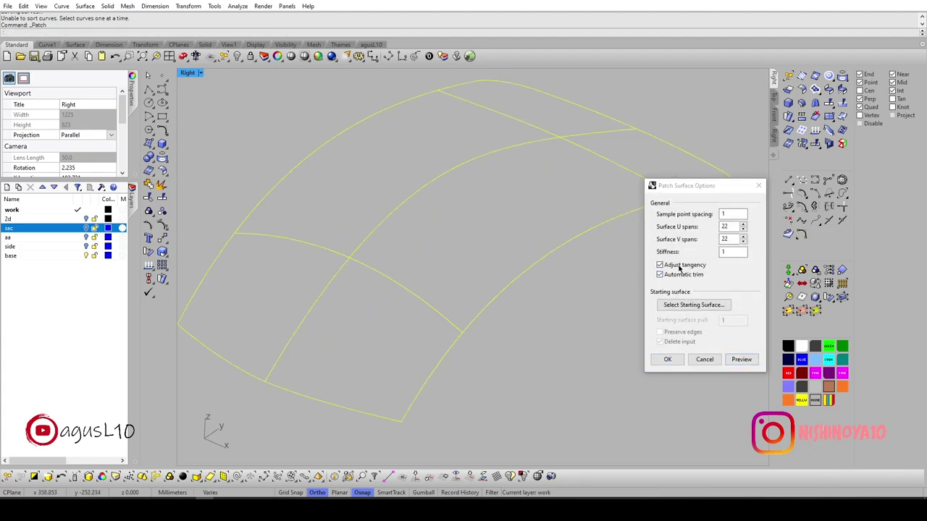
{"action": "left_click", "coordinate": [740, 358]}
{"action": "mouse_move", "coordinate": [559, 314]}
{"action": "right_mouse_down"}
{"action": "mouse_move", "coordinate": [342, 266]}
{"action": "mouse_move", "coordinate": [418, 222]}
{"action": "mouse_move", "coordinate": [491, 223]}
{"action": "mouse_move", "coordinate": [453, 238]}
{"action": "mouse_move", "coordinate": [428, 269]}
{"action": "mouse_move", "coordinate": [490, 251]}
{"action": "right_mouse_up"}
{"action": "key", "text": "ctrl+alt+r"}
{"action": "key", "text": "ctrl+alt+w"}
{"action": "key", "text": "ctrl+alt+w"}
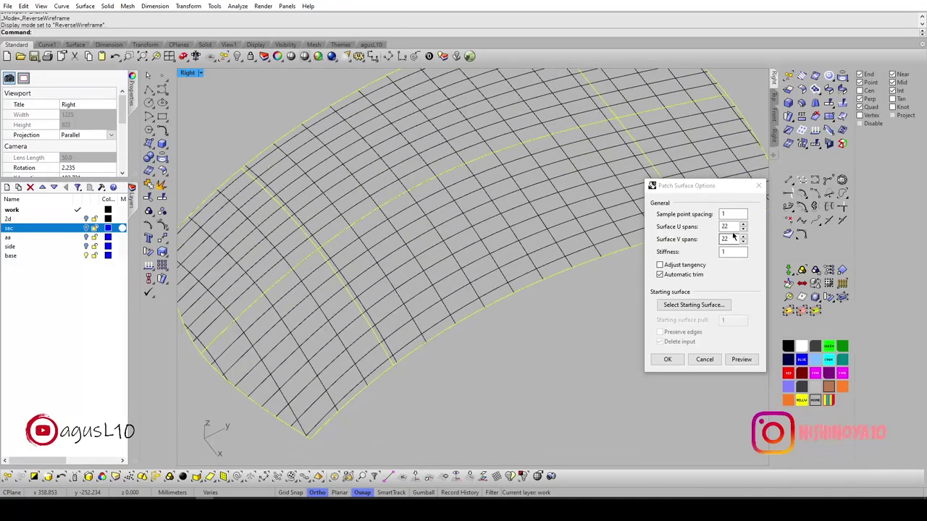
Set the patch to 44 U spans, preview it, and accept the surface.
{"action": "left_click", "coordinate": [741, 359]}
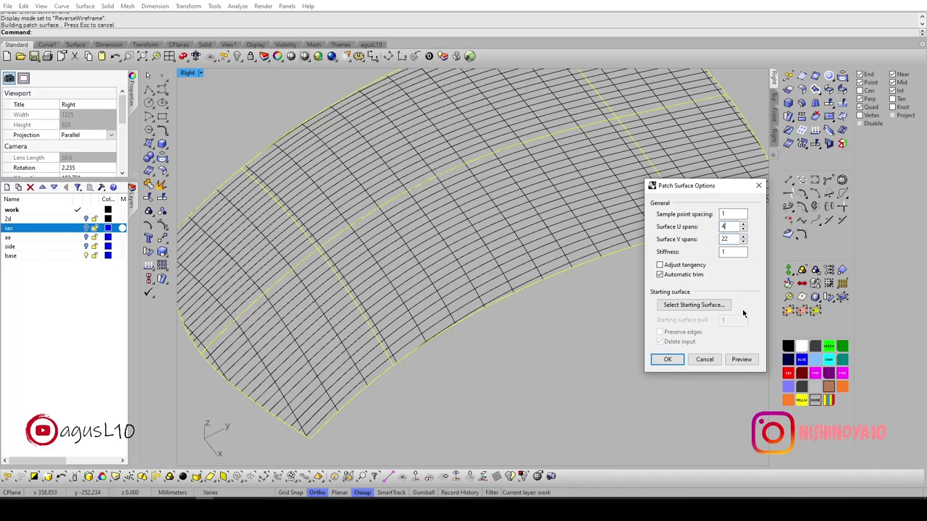
{"action": "left_click", "coordinate": [740, 363]}
{"action": "right_click_drag", "start_coordinate": [480, 312], "coordinate": [520, 274]}
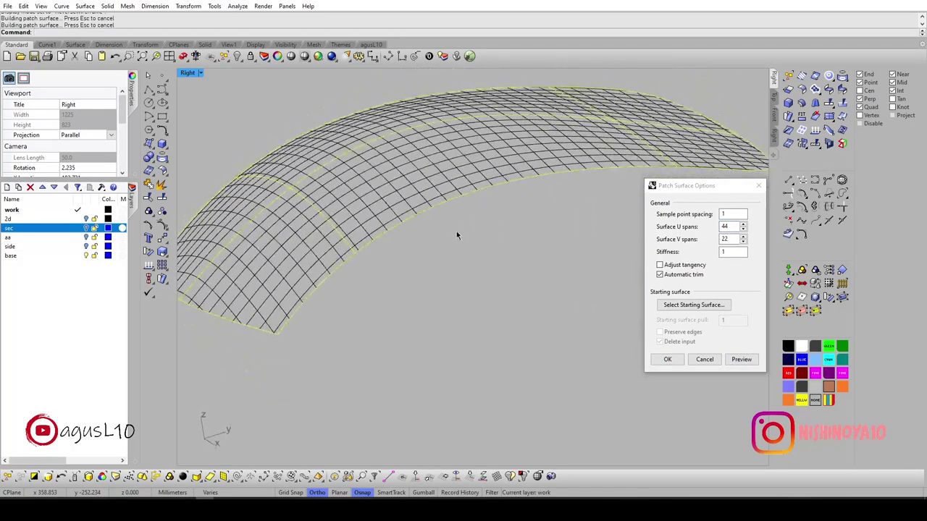
{"action": "scroll", "coordinate": [524, 283], "scroll_direction": "up", "scroll_amount": 5}
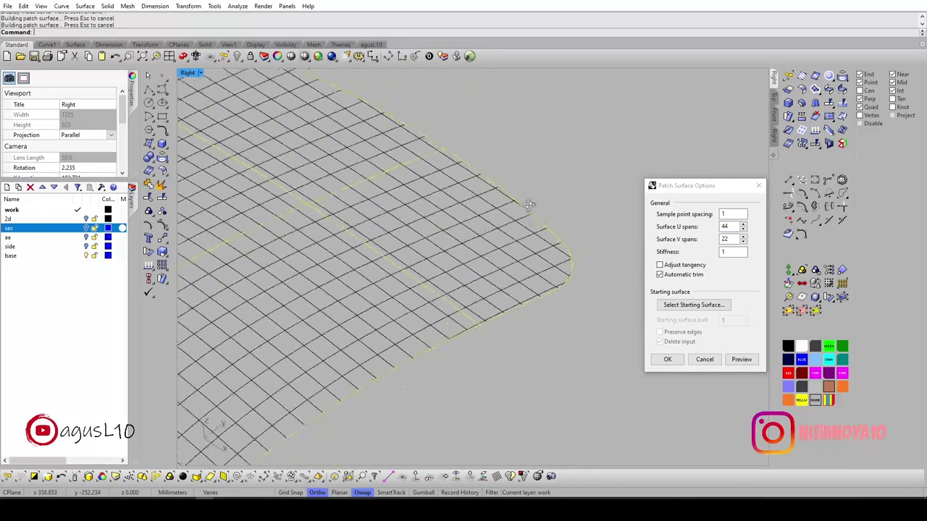
{"action": "key", "text": "ctrl+w"}
{"action": "left_click_drag", "start_coordinate": [556, 303], "coordinate": [554, 300]}
{"action": "right_click_drag", "start_coordinate": [555, 300], "coordinate": [543, 254]}
{"action": "scroll", "coordinate": [543, 253], "scroll_direction": "down", "scroll_amount": 3}
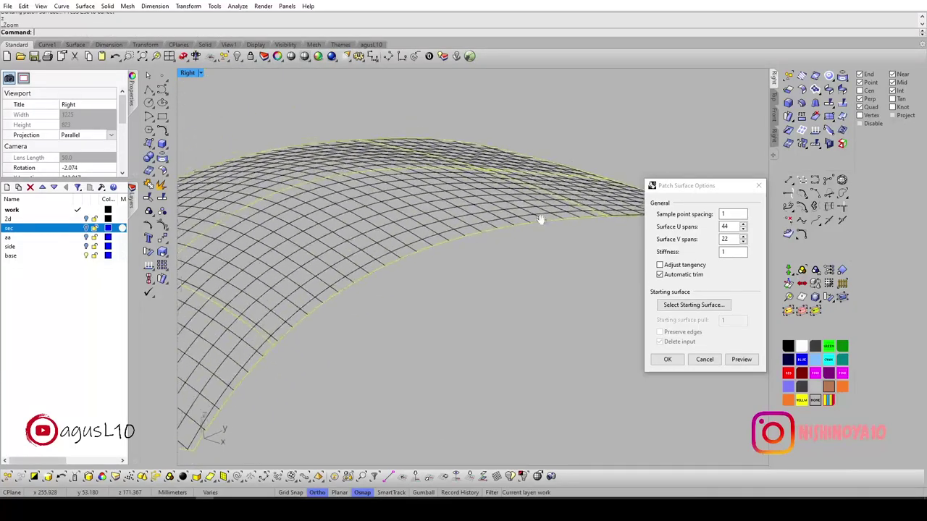
{"action": "key", "text": "Return"}
{"action": "scroll", "coordinate": [430, 265], "scroll_direction": "up", "scroll_amount": 3}
Show the hidden shell surfaces again and zoom to fit the whole mouse.
{"action": "key", "text": "ctrl+alt+r"}
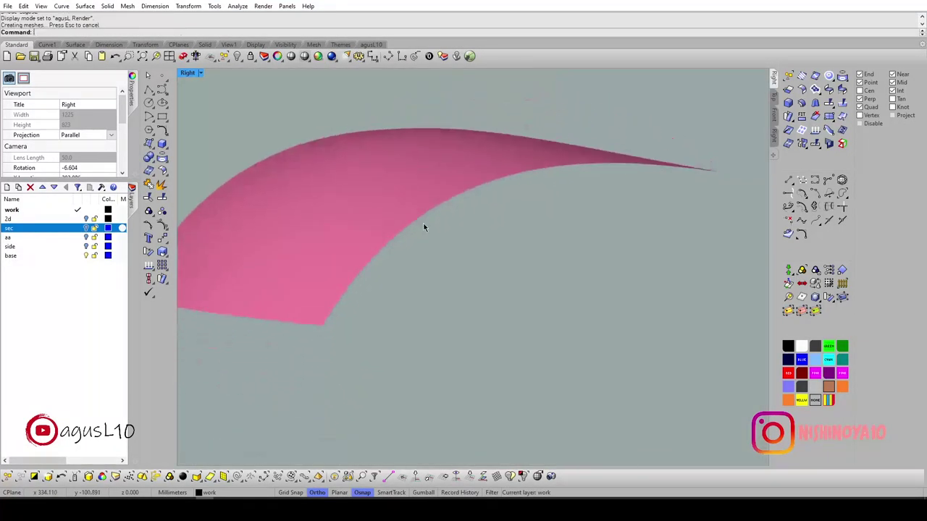
{"action": "mouse_move", "coordinate": [424, 225]}
{"action": "right_mouse_down"}
{"action": "mouse_move", "coordinate": [556, 229]}
{"action": "mouse_move", "coordinate": [534, 209]}
{"action": "mouse_move", "coordinate": [386, 223]}
{"action": "mouse_move", "coordinate": [468, 316]}
{"action": "mouse_move", "coordinate": [435, 234]}
{"action": "right_mouse_up"}
{"action": "key", "text": "ctrl+alt+w"}
{"action": "key", "text": "ctrl+alt+h"}
{"action": "scroll", "coordinate": [435, 234], "scroll_direction": "up", "scroll_amount": 5}
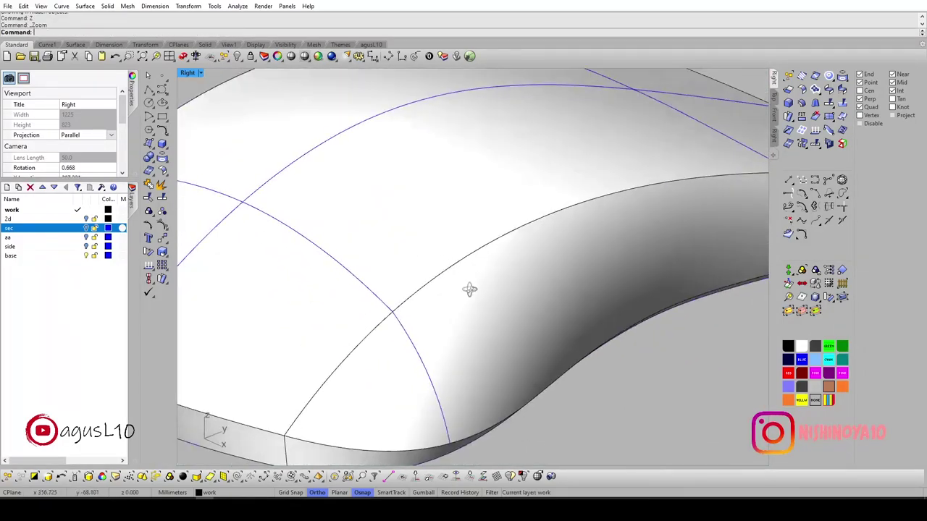
{"action": "right_click_drag", "start_coordinate": [472, 290], "coordinate": [468, 302]}
{"action": "key", "text": "ctrl+shift+e"}
{"action": "mouse_move", "coordinate": [584, 273]}
{"action": "right_mouse_down"}
{"action": "mouse_move", "coordinate": [377, 275]}
{"action": "mouse_move", "coordinate": [601, 316]}
{"action": "right_mouse_up"}
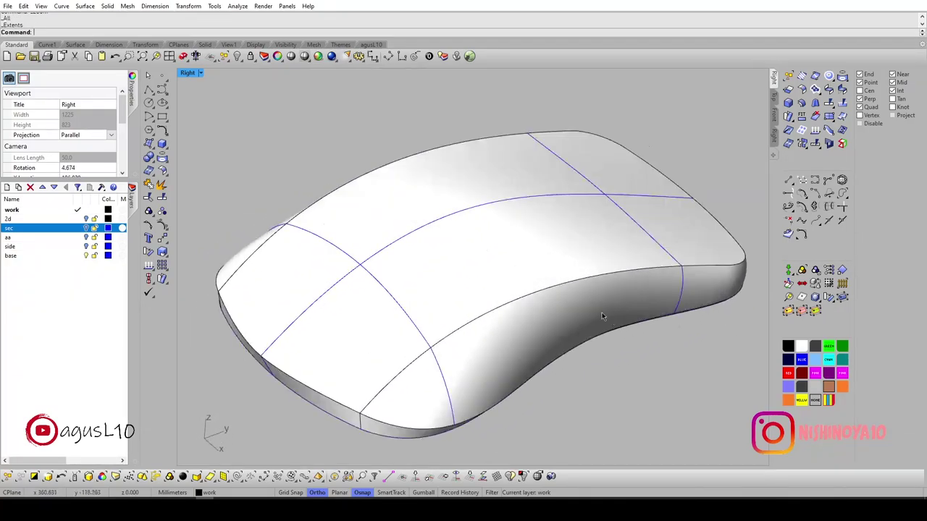
{"action": "scroll", "coordinate": [642, 362], "scroll_direction": "up", "scroll_amount": 5}
{"action": "scroll", "coordinate": [642, 362], "scroll_direction": "down", "scroll_amount": 3}
{"action": "right_click_drag", "start_coordinate": [355, 261], "coordinate": [575, 251]}
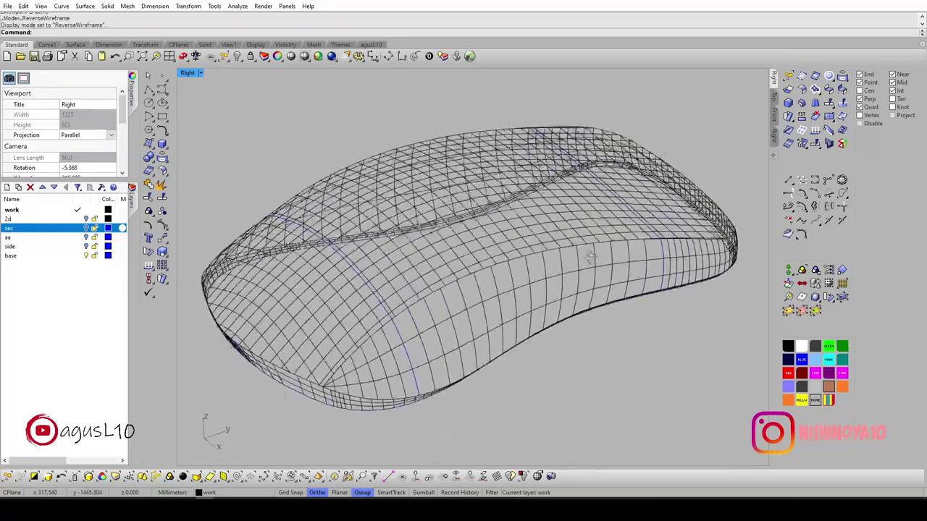
Select the top and side surfaces and choose the base layer.
{"action": "left_click", "coordinate": [574, 251]}
{"action": "left_click", "coordinate": [572, 304]}
{"action": "mouse_move", "coordinate": [572, 304]}
{"action": "right_mouse_down"}
{"action": "mouse_move", "coordinate": [569, 265]}
{"action": "mouse_move", "coordinate": [571, 339]}
{"action": "mouse_move", "coordinate": [550, 275]}
{"action": "right_mouse_up"}
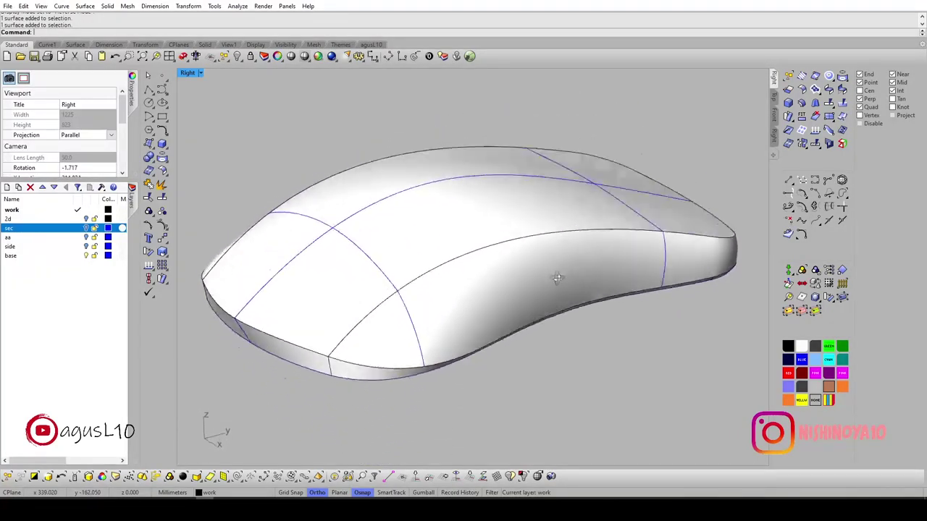
{"action": "left_click", "coordinate": [83, 257]}
Select the closed bottom outline curve from underneath the mouse.
{"action": "mouse_move", "coordinate": [215, 300]}
{"action": "right_mouse_down"}
{"action": "mouse_move", "coordinate": [362, 263]}
{"action": "mouse_move", "coordinate": [393, 224]}
{"action": "mouse_move", "coordinate": [406, 162]}
{"action": "mouse_move", "coordinate": [389, 176]}
{"action": "right_mouse_up"}
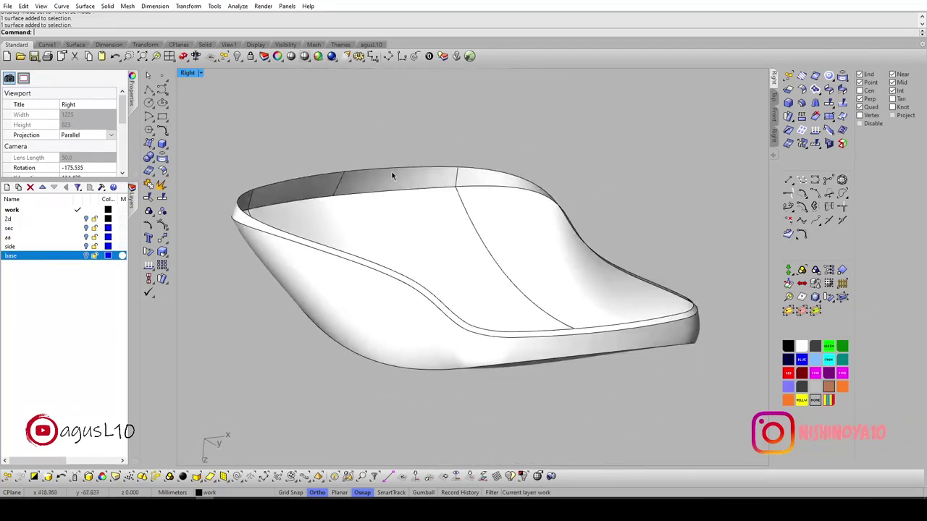
{"action": "left_click", "coordinate": [250, 215]}
{"action": "left_click", "coordinate": [212, 291]}
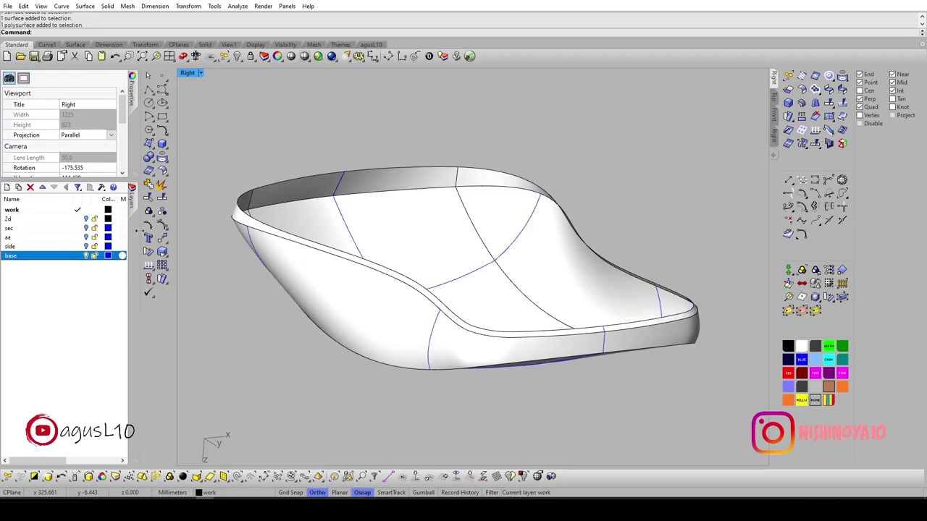
{"action": "mouse_move", "coordinate": [239, 217]}
{"action": "right_mouse_down"}
{"action": "mouse_move", "coordinate": [275, 185]}
{"action": "mouse_move", "coordinate": [586, 257]}
{"action": "mouse_move", "coordinate": [594, 325]}
{"action": "mouse_move", "coordinate": [488, 283]}
{"action": "mouse_move", "coordinate": [555, 291]}
{"action": "mouse_move", "coordinate": [519, 310]}
{"action": "mouse_move", "coordinate": [550, 290]}
{"action": "right_mouse_up"}
{"action": "left_click", "coordinate": [275, 185]}
{"action": "left_click", "coordinate": [293, 208]}
Cap the bottom outline with a planar surface.
{"action": "left_click", "coordinate": [150, 146]}
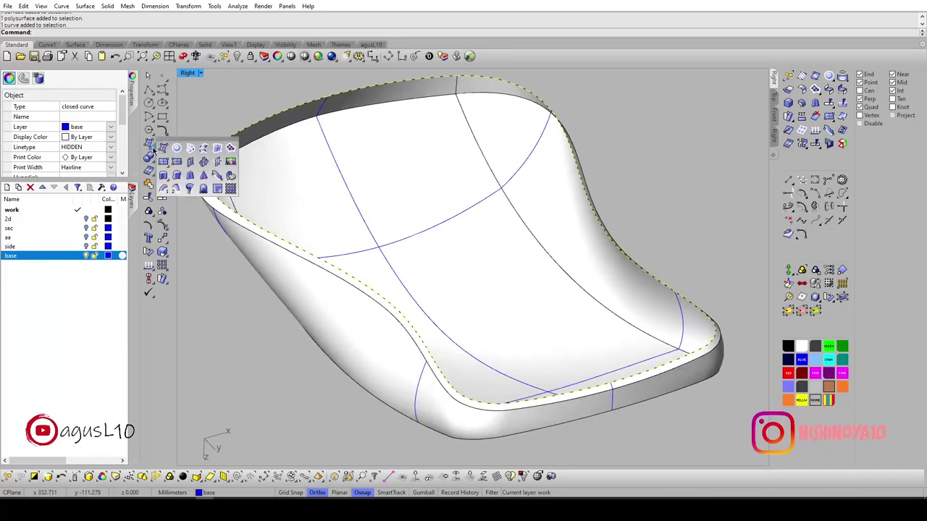
{"action": "left_click", "coordinate": [177, 150]}
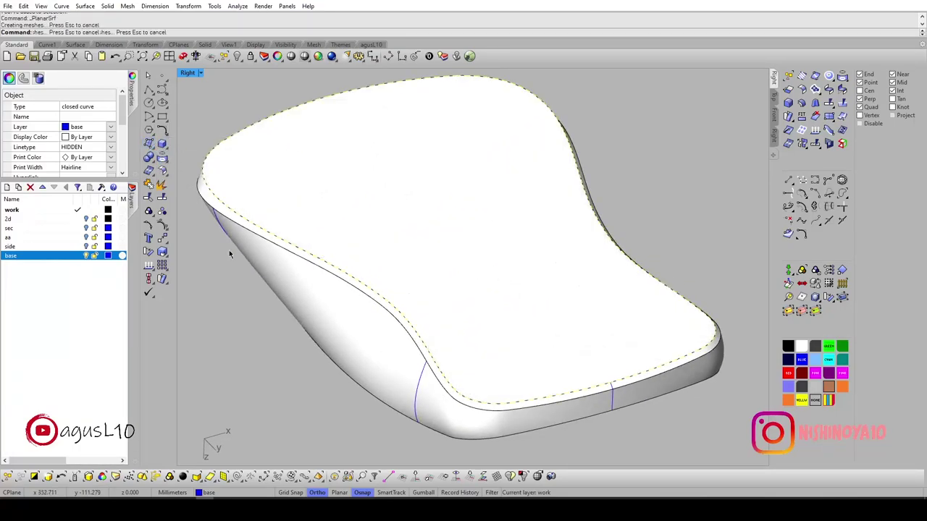
{"action": "mouse_move", "coordinate": [369, 227]}
{"action": "right_mouse_down"}
{"action": "mouse_move", "coordinate": [371, 167]}
{"action": "mouse_move", "coordinate": [414, 198]}
{"action": "mouse_move", "coordinate": [432, 305]}
{"action": "right_mouse_up"}
{"action": "right_click_drag", "start_coordinate": [421, 303], "coordinate": [430, 265]}
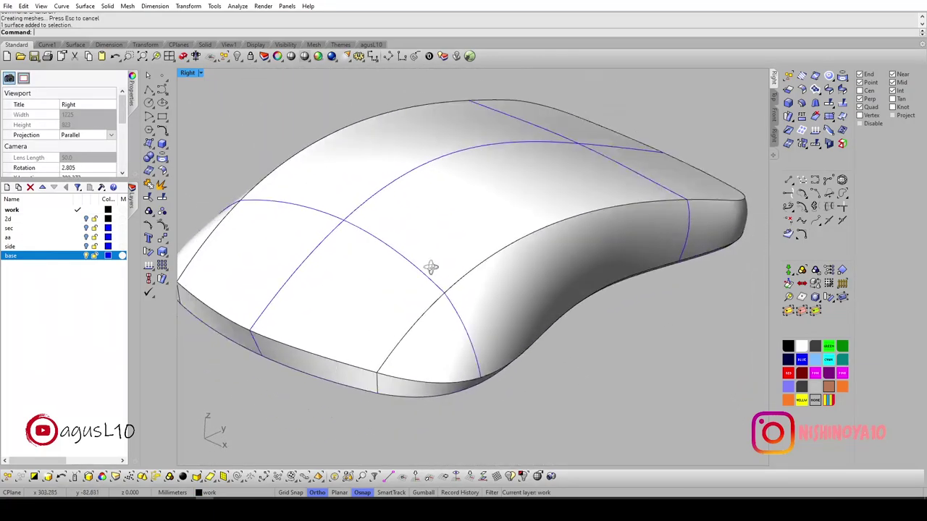
Inspect the mouse in rendered display and turn on the 2d layer.
{"action": "middle_click", "coordinate": [431, 265]}
{"action": "left_click", "coordinate": [444, 277]}
{"action": "middle_click", "coordinate": [484, 307]}
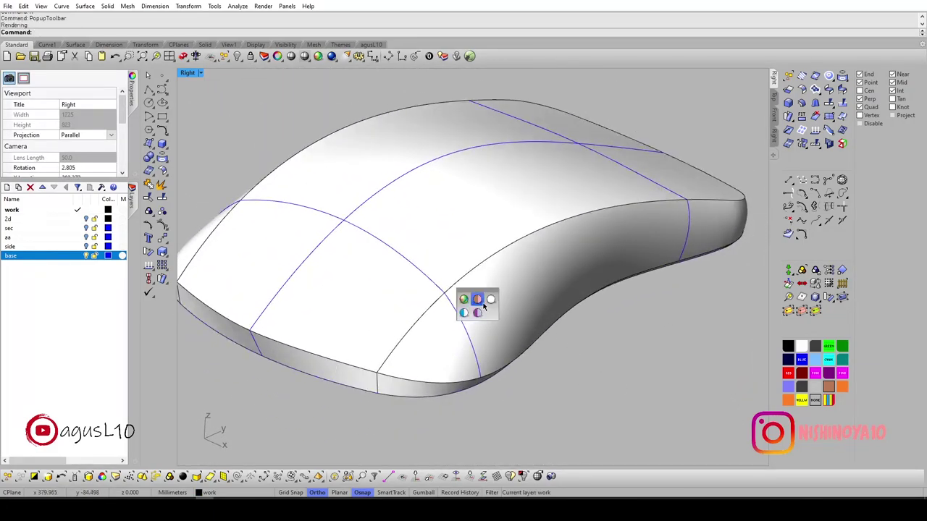
{"action": "mouse_move", "coordinate": [495, 306]}
{"action": "right_mouse_down"}
{"action": "mouse_move", "coordinate": [226, 219]}
{"action": "mouse_move", "coordinate": [310, 238]}
{"action": "mouse_move", "coordinate": [538, 232]}
{"action": "mouse_move", "coordinate": [533, 326]}
{"action": "right_mouse_up"}
{"action": "mouse_move", "coordinate": [485, 287]}
{"action": "right_mouse_down"}
{"action": "mouse_move", "coordinate": [387, 277]}
{"action": "mouse_move", "coordinate": [59, 285]}
{"action": "right_mouse_up"}
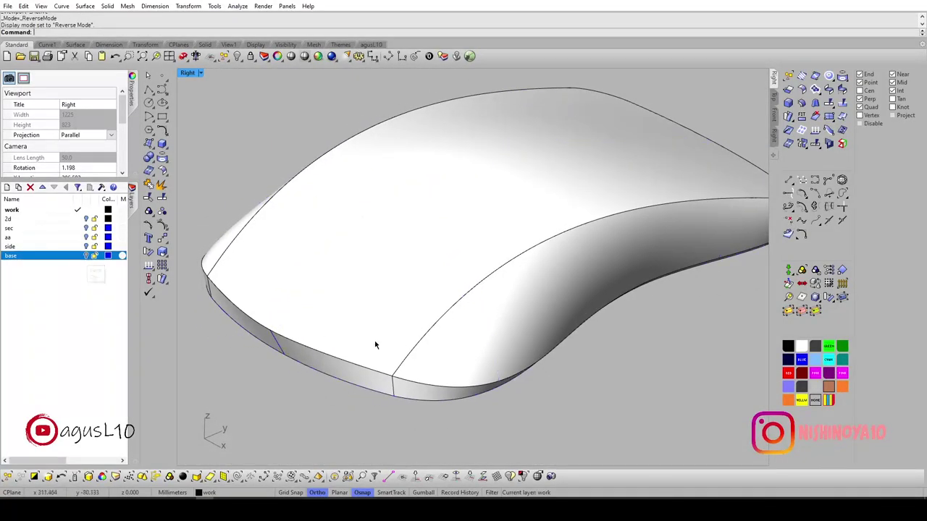
{"action": "right_click_drag", "start_coordinate": [375, 345], "coordinate": [247, 284]}
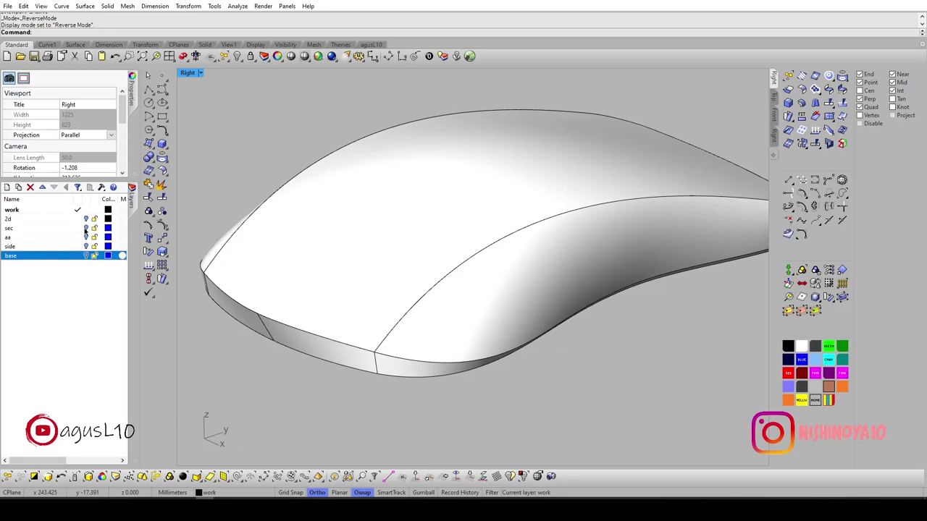
{"action": "left_click", "coordinate": [86, 219]}
{"action": "left_click", "coordinate": [44, 219]}
View the whole drawing from above, switching between wireframe and shaded display.
{"action": "mouse_move", "coordinate": [362, 296]}
{"action": "right_mouse_down"}
{"action": "mouse_move", "coordinate": [419, 249]}
{"action": "mouse_move", "coordinate": [429, 287]}
{"action": "right_mouse_up"}
{"action": "key", "text": "ctrl+a"}
{"action": "key", "text": "ctrl+F1"}
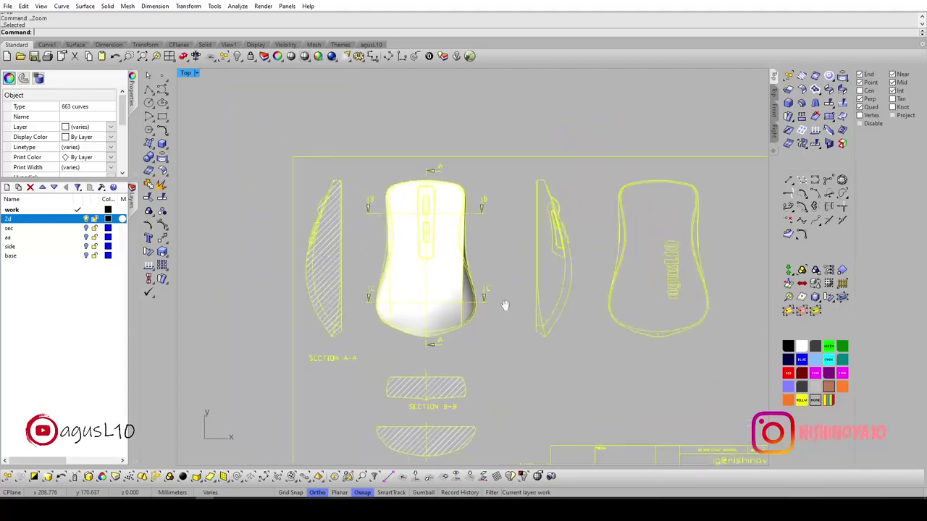
{"action": "scroll", "coordinate": [478, 253], "scroll_direction": "up", "scroll_amount": 5}
{"action": "key", "text": "Escape"}
{"action": "scroll", "coordinate": [435, 188], "scroll_direction": "up", "scroll_amount": 2}
{"action": "scroll", "coordinate": [464, 189], "scroll_direction": "down", "scroll_amount": 1}
{"action": "scroll", "coordinate": [474, 194], "scroll_direction": "down", "scroll_amount": 2}
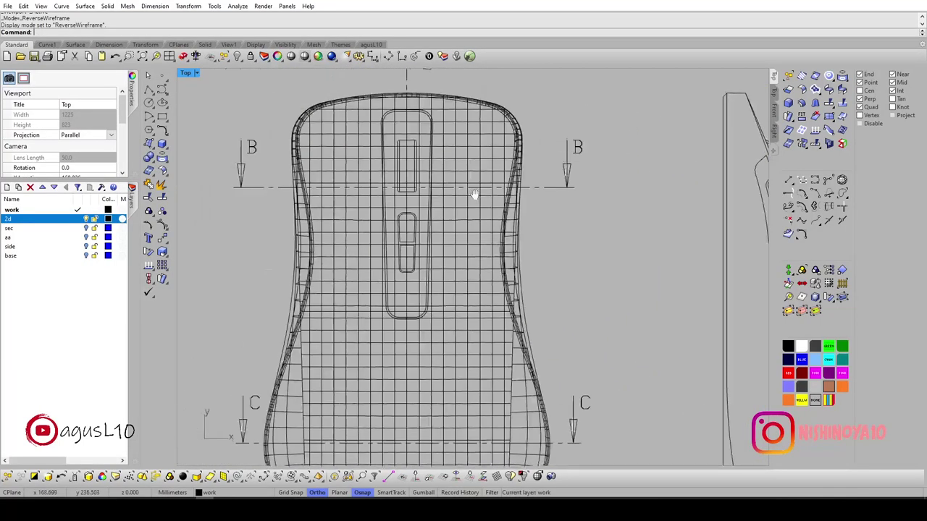
{"action": "scroll", "coordinate": [435, 187], "scroll_direction": "up", "scroll_amount": 2}
{"action": "key", "text": "Return"}
{"action": "scroll", "coordinate": [376, 243], "scroll_direction": "down", "scroll_amount": 3}
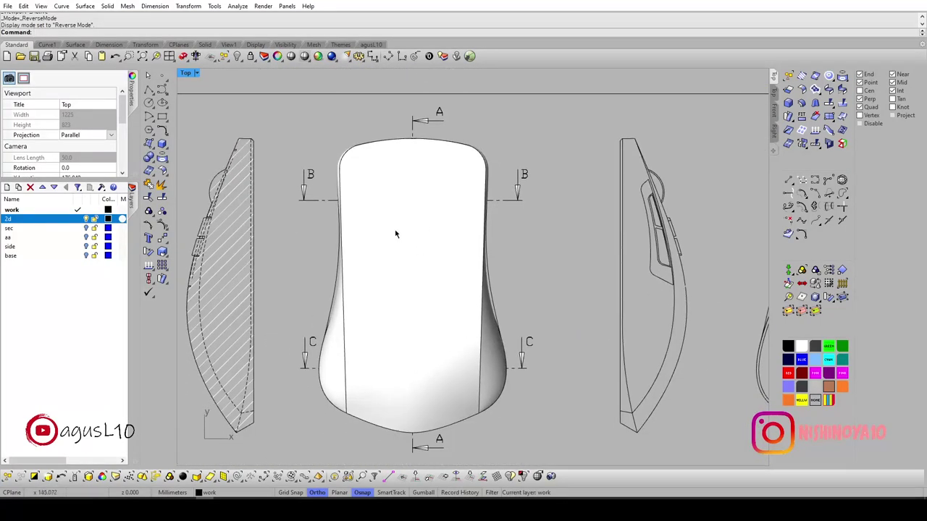
{"action": "scroll", "coordinate": [218, 217], "scroll_direction": "up", "scroll_amount": 4}
{"action": "scroll", "coordinate": [213, 185], "scroll_direction": "down", "scroll_amount": 4}
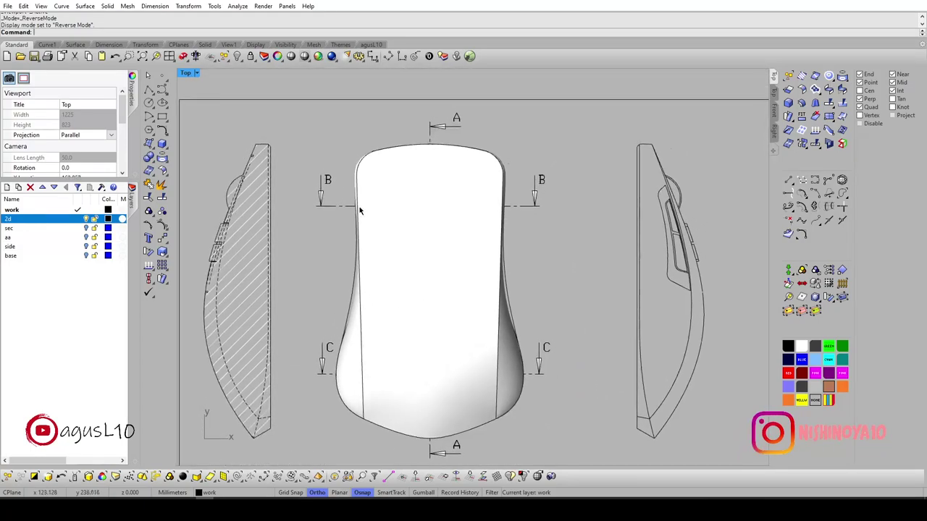
{"action": "key", "text": "Return"}
Tilt the view and toggle the 2d layer's visibility to compare the shell.
{"action": "right_click_drag", "start_coordinate": [409, 231], "coordinate": [119, 219], "text": "ctrl+shift"}
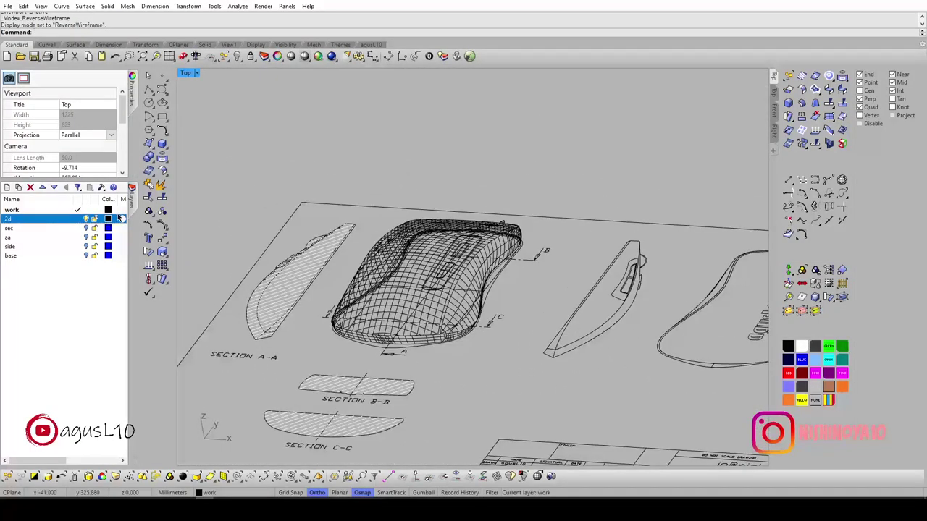
{"action": "left_click", "coordinate": [87, 220]}
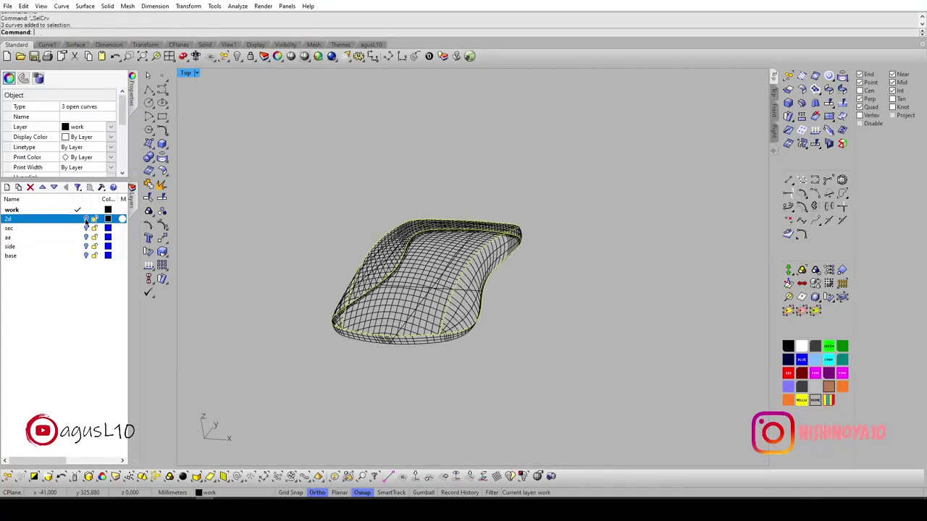
{"action": "left_click", "coordinate": [86, 220]}
{"action": "left_click", "coordinate": [86, 220]}
{"action": "key", "text": "Escape"}
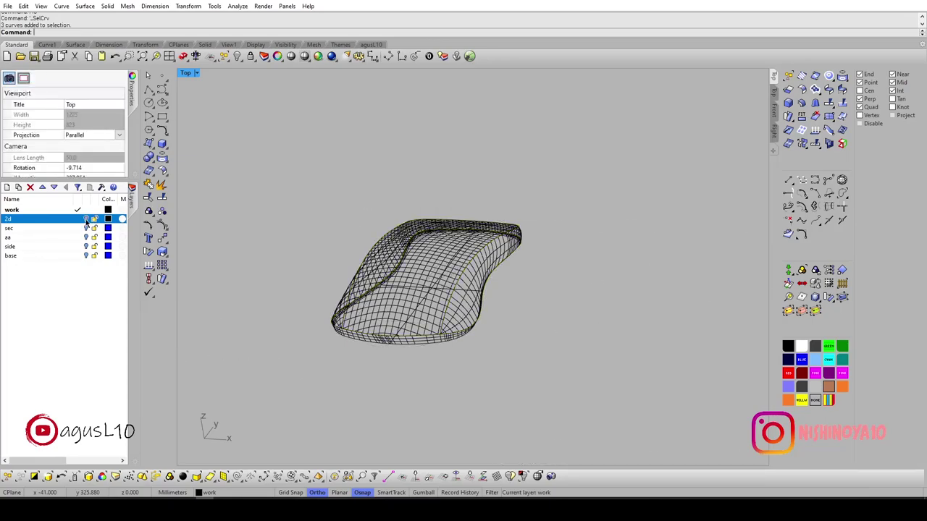
{"action": "left_click", "coordinate": [86, 220]}
Select the three leftover edge curves and delete them.
{"action": "left_click", "coordinate": [86, 219]}
{"action": "right_click_drag", "start_coordinate": [217, 275], "coordinate": [259, 289]}
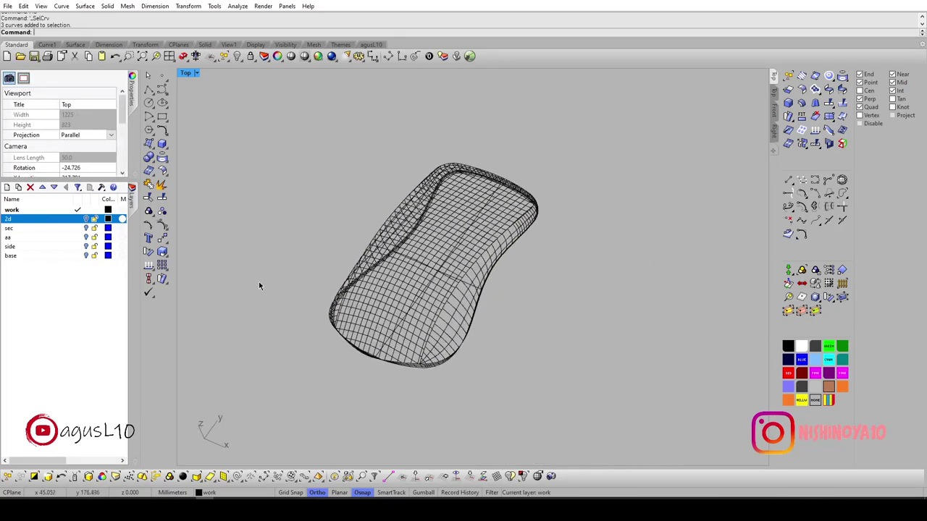
{"action": "left_click", "coordinate": [357, 300]}
{"action": "mouse_move", "coordinate": [357, 300]}
{"action": "right_mouse_down"}
{"action": "mouse_move", "coordinate": [406, 270]}
{"action": "mouse_move", "coordinate": [417, 292]}
{"action": "right_mouse_up"}
{"action": "scroll", "coordinate": [405, 270], "scroll_direction": "up", "scroll_amount": 3}
{"action": "type", "text": "X"}
{"action": "key", "text": "Return"}
Turn the 2d layer back on and zoom onto the mouse top in Top view.
{"action": "left_click", "coordinate": [86, 220]}
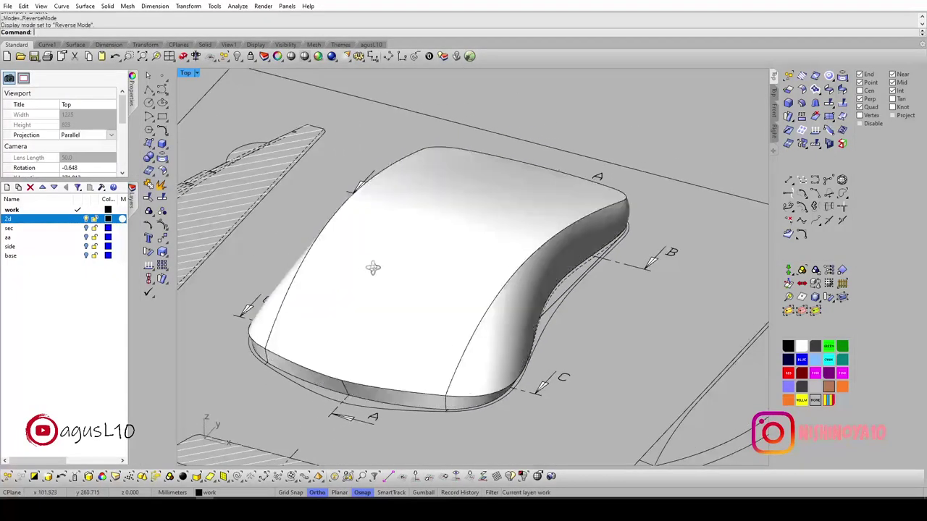
{"action": "key", "text": "ctrl+shift+e"}
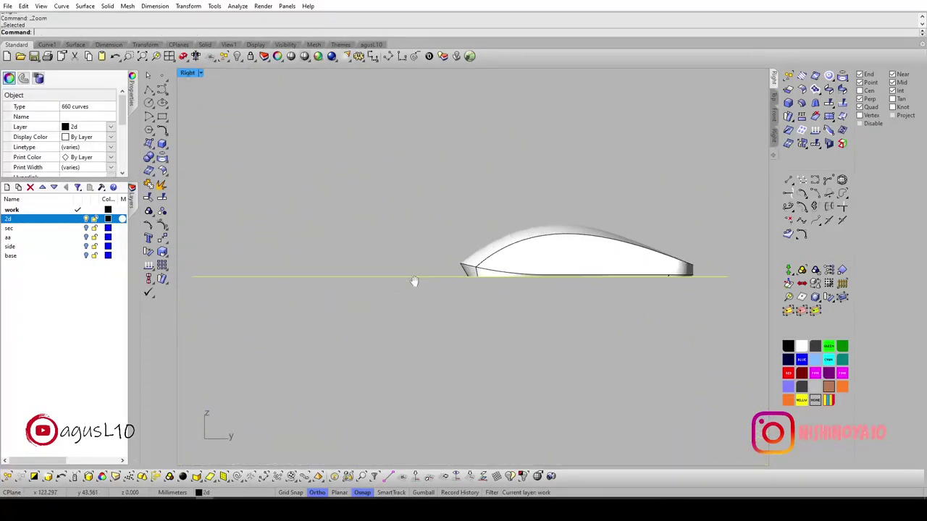
{"action": "scroll", "coordinate": [466, 281], "scroll_direction": "up", "scroll_amount": 1}
{"action": "type", "text": "FZ"}
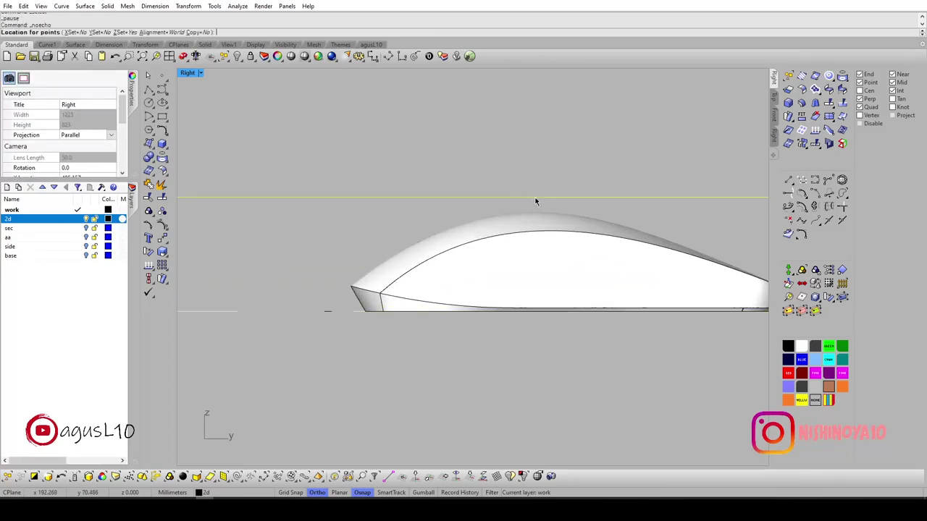
{"action": "key", "text": "ctrl+F1"}
{"action": "scroll", "coordinate": [427, 174], "scroll_direction": "up", "scroll_amount": 3}
{"action": "scroll", "coordinate": [420, 180], "scroll_direction": "up", "scroll_amount": 2}
{"action": "scroll", "coordinate": [449, 153], "scroll_direction": "up", "scroll_amount": 2}
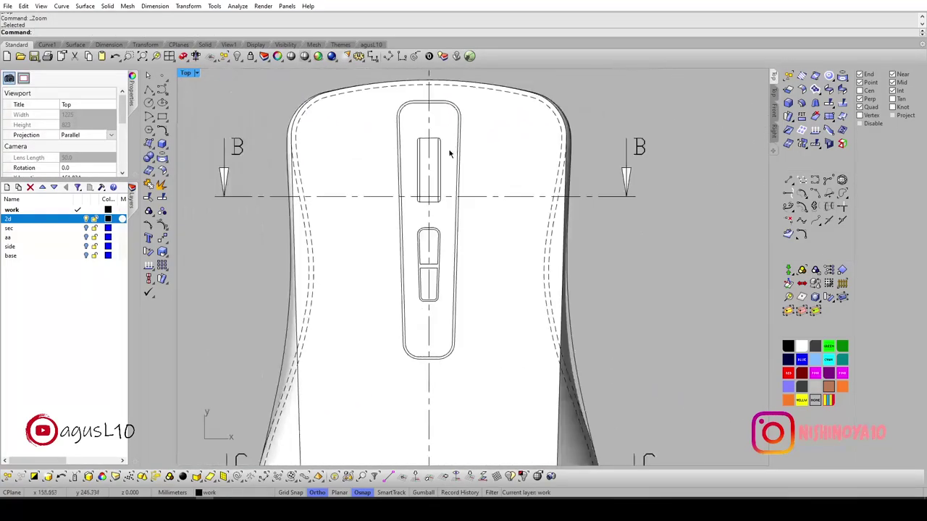
{"action": "scroll", "coordinate": [449, 154], "scroll_direction": "up", "scroll_amount": 2}
Select the mouse's top surface and the button-strip outline curves in wireframe.
{"action": "left_click", "coordinate": [389, 152]}
{"action": "scroll", "coordinate": [391, 153], "scroll_direction": "down", "scroll_amount": 3}
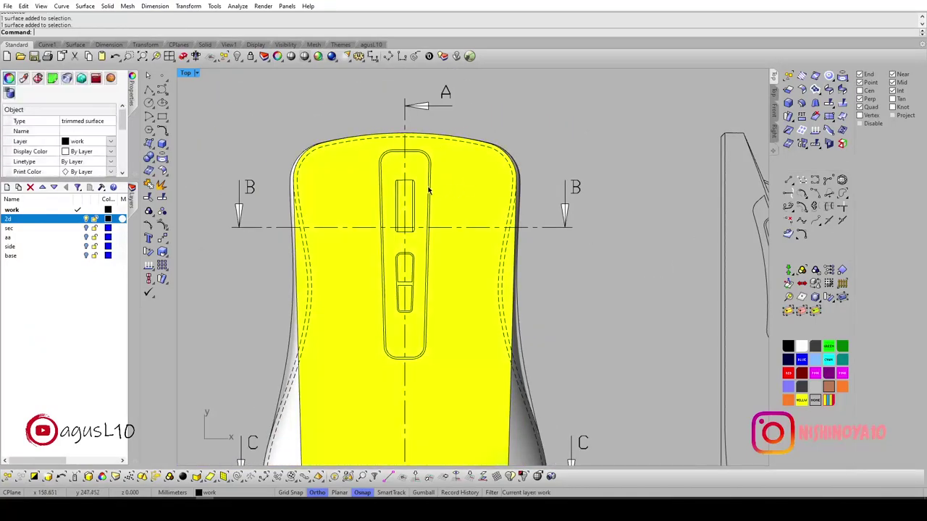
{"action": "scroll", "coordinate": [429, 190], "scroll_direction": "up", "scroll_amount": 4}
{"action": "scroll", "coordinate": [434, 152], "scroll_direction": "up", "scroll_amount": 1}
{"action": "left_click", "coordinate": [445, 149]}
{"action": "type", "text": "W"}
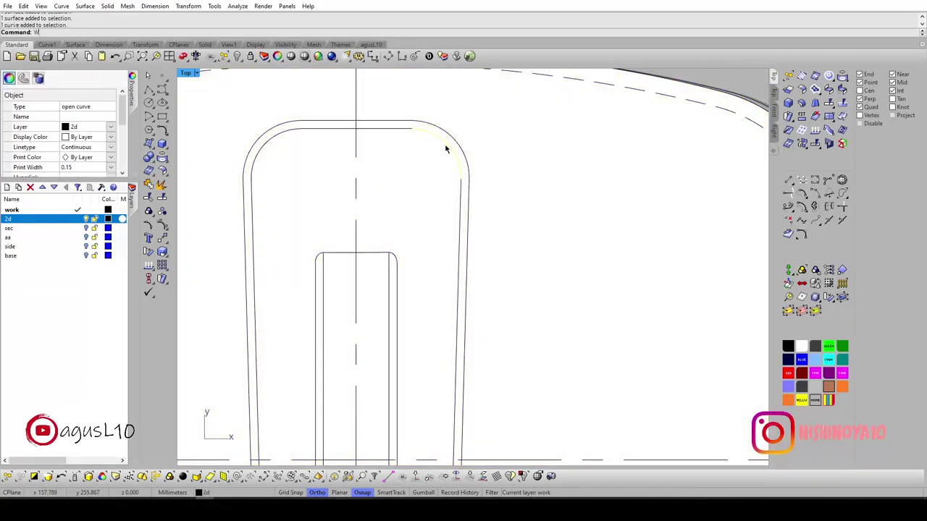
{"action": "key", "text": "Return"}
{"action": "left_click", "coordinate": [455, 145]}
{"action": "scroll", "coordinate": [445, 138], "scroll_direction": "down", "scroll_amount": 2}
{"action": "scroll", "coordinate": [434, 218], "scroll_direction": "down", "scroll_amount": 2}
{"action": "type", "text": "A"}
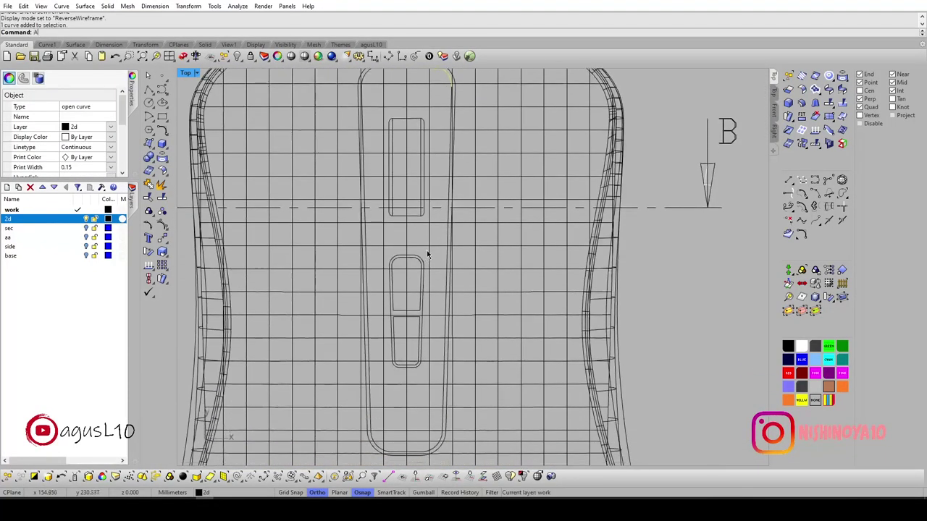
{"action": "key", "text": "Return"}
{"action": "scroll", "coordinate": [435, 218], "scroll_direction": "down", "scroll_amount": 1}
{"action": "scroll", "coordinate": [444, 242], "scroll_direction": "up", "scroll_amount": 1}
{"action": "key", "text": "Escape"}
{"action": "scroll", "coordinate": [456, 145], "scroll_direction": "up", "scroll_amount": 5}
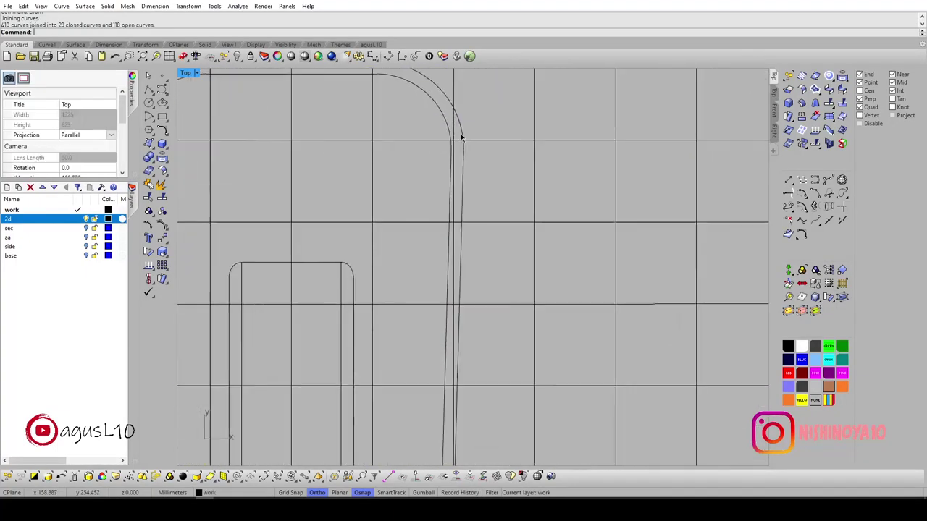
Split the top surface along the button-strip outline with Split (s).
{"action": "left_click", "coordinate": [463, 137]}
{"action": "scroll", "coordinate": [502, 145], "scroll_direction": "down", "scroll_amount": 2}
{"action": "right_click_drag", "start_coordinate": [488, 166], "coordinate": [450, 186]}
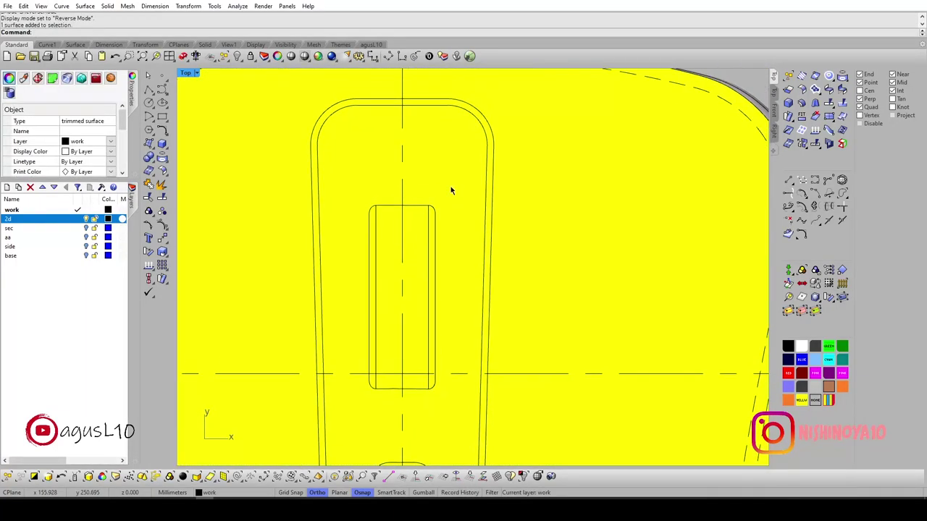
{"action": "type", "text": "s"}
{"action": "key", "text": "Return"}
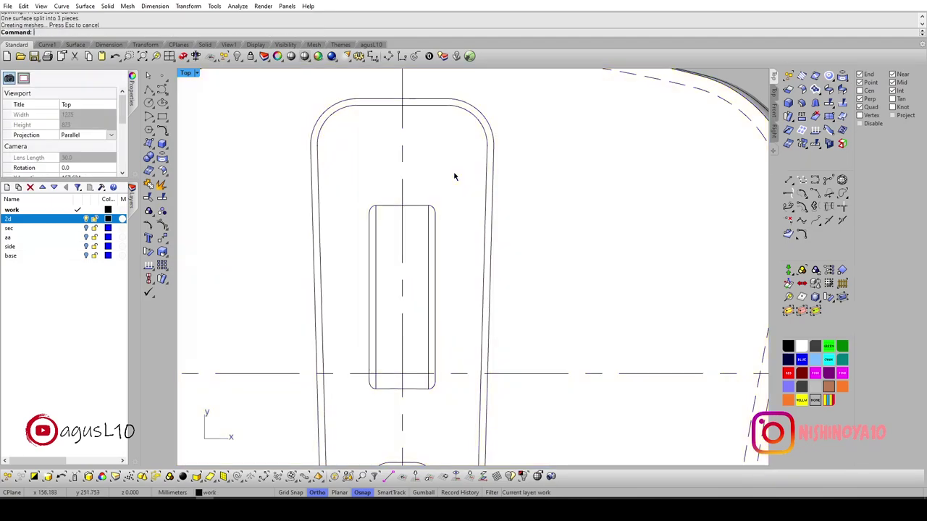
{"action": "scroll", "coordinate": [453, 176], "scroll_direction": "down", "scroll_amount": 2}
{"action": "left_click", "coordinate": [450, 231]}
{"action": "scroll", "coordinate": [443, 326], "scroll_direction": "up", "scroll_amount": 2}
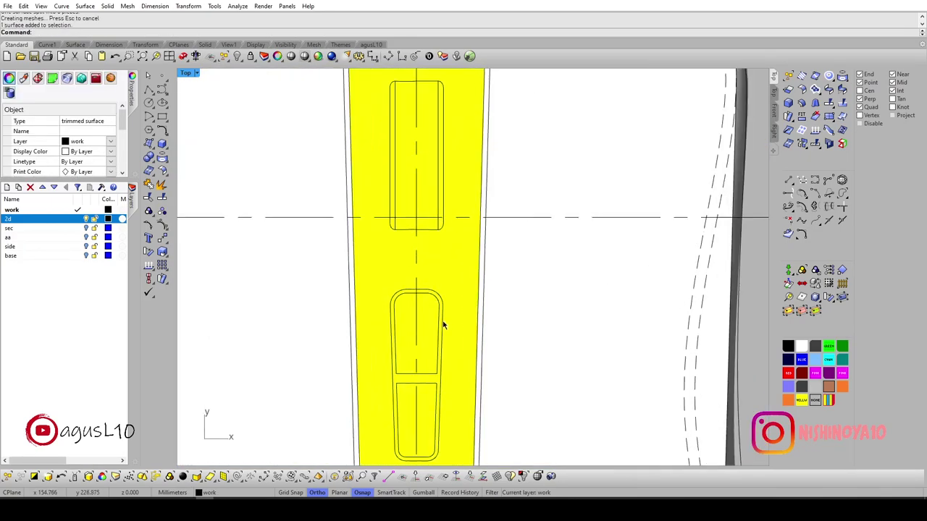
{"action": "key", "text": "Escape"}
Tilt to an angled 3D view and select the split-off strip surface.
{"action": "scroll", "coordinate": [424, 314], "scroll_direction": "up", "scroll_amount": 3}
{"action": "mouse_move", "coordinate": [425, 314]}
{"action": "right_mouse_down", "text": "ctrl+shift"}
{"action": "mouse_move", "coordinate": [470, 133]}
{"action": "mouse_move", "coordinate": [438, 263]}
{"action": "mouse_move", "coordinate": [488, 300]}
{"action": "right_mouse_up", "text": "ctrl+shift"}
{"action": "left_click", "coordinate": [432, 239]}
{"action": "scroll", "coordinate": [446, 211], "scroll_direction": "up", "scroll_amount": 3}
{"action": "key", "text": "Escape"}
{"action": "left_click", "coordinate": [447, 211]}
{"action": "mouse_move", "coordinate": [447, 211]}
{"action": "right_mouse_down", "text": "ctrl+shift"}
{"action": "mouse_move", "coordinate": [540, 243]}
{"action": "mouse_move", "coordinate": [546, 300]}
{"action": "mouse_move", "coordinate": [434, 306]}
{"action": "mouse_move", "coordinate": [517, 290]}
{"action": "mouse_move", "coordinate": [471, 261]}
{"action": "right_mouse_up", "text": "ctrl+shift"}
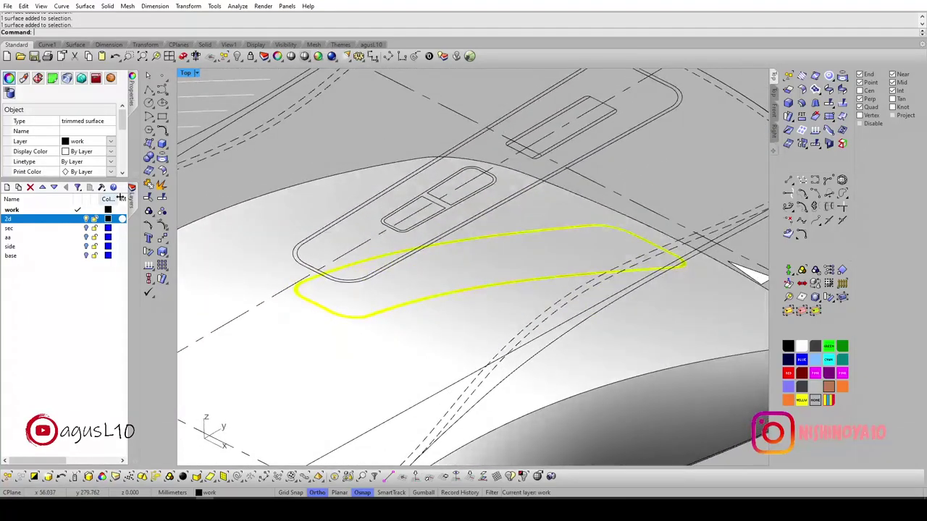
Hide the sec layer's guide curves and select the narrow groove ring surface.
{"action": "left_click", "coordinate": [87, 228]}
{"action": "key", "text": "Escape"}
{"action": "scroll", "coordinate": [500, 294], "scroll_direction": "up", "scroll_amount": 2}
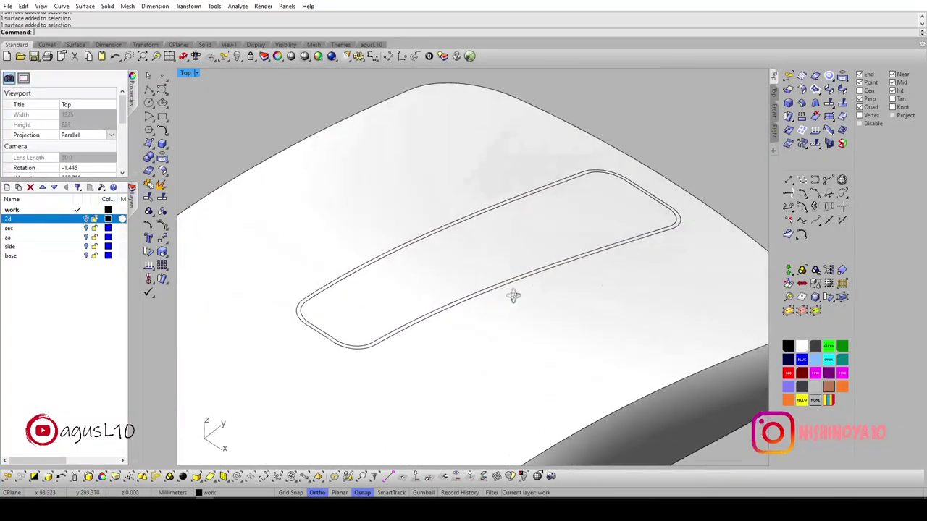
{"action": "scroll", "coordinate": [520, 279], "scroll_direction": "up", "scroll_amount": 3}
{"action": "left_click", "coordinate": [519, 251]}
{"action": "scroll", "coordinate": [510, 297], "scroll_direction": "down", "scroll_amount": 2}
{"action": "mouse_move", "coordinate": [508, 306]}
{"action": "right_mouse_down", "text": "ctrl+shift"}
{"action": "mouse_move", "coordinate": [504, 277]}
{"action": "mouse_move", "coordinate": [550, 316]}
{"action": "mouse_move", "coordinate": [522, 271]}
{"action": "mouse_move", "coordinate": [526, 281]}
{"action": "right_mouse_up", "text": "ctrl+shift"}
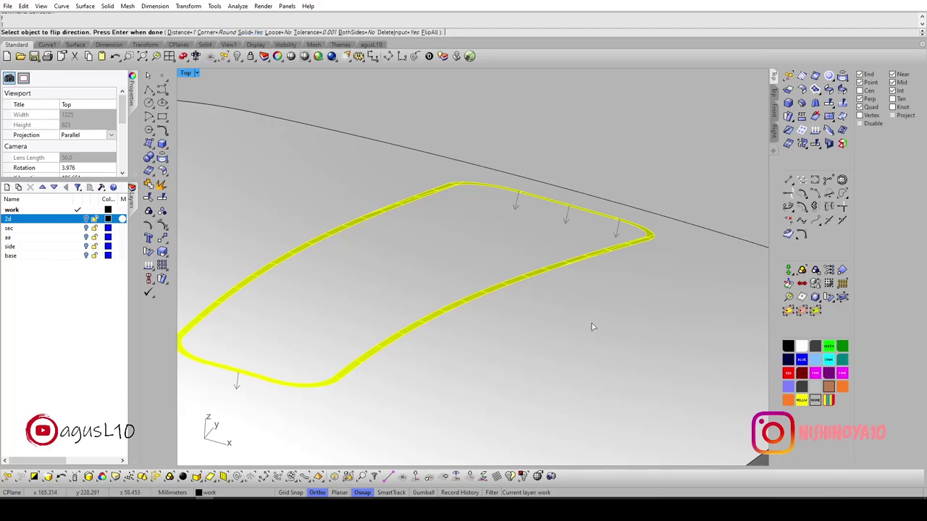
Offset the groove ring into a solid with 0.5 thickness.
{"action": "key", "text": "Return"}
{"action": "scroll", "coordinate": [552, 269], "scroll_direction": "up", "scroll_amount": 5}
{"action": "key", "text": "ctrl+alt+w"}
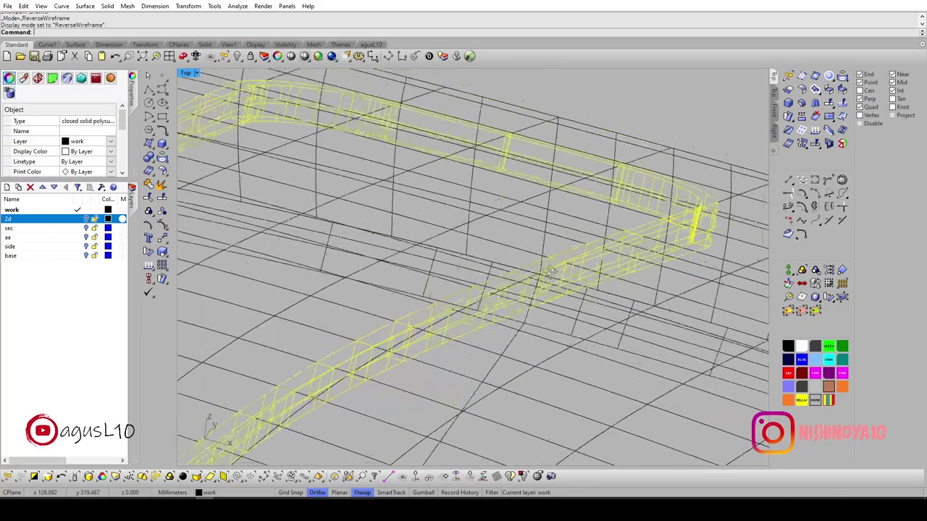
{"action": "right_click_drag", "start_coordinate": [569, 270], "coordinate": [627, 255]}
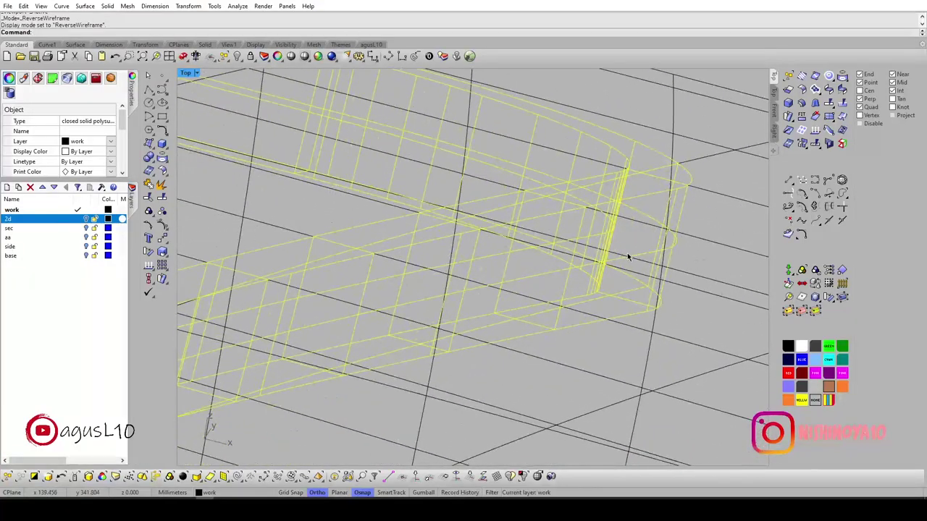
{"action": "key", "text": "ctrl+z"}
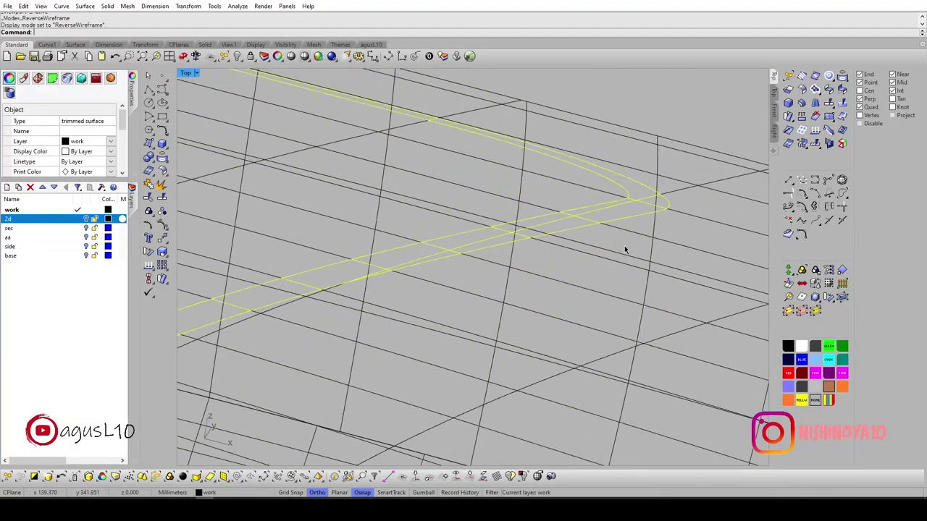
{"action": "key", "text": "Return"}
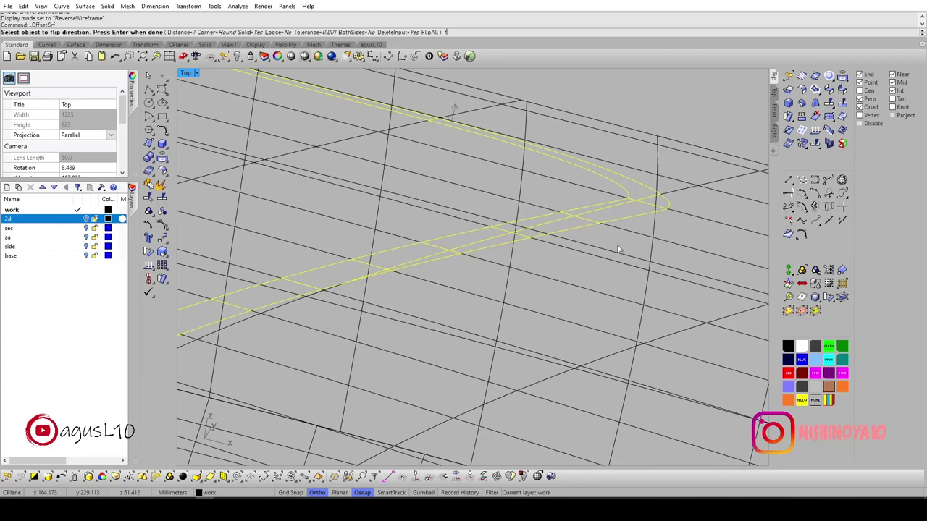
{"action": "type", "text": ".5"}
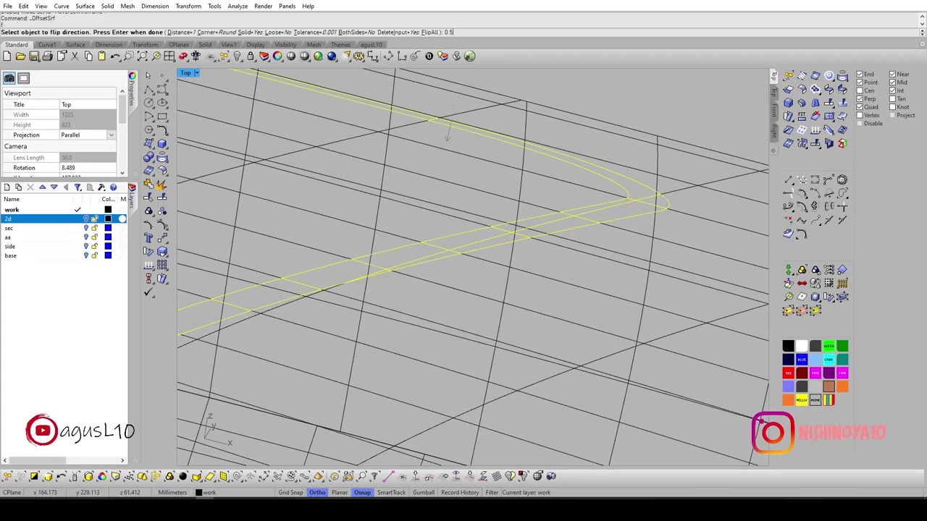
{"action": "key", "text": "Return"}
{"action": "key", "text": "Return"}
{"action": "scroll", "coordinate": [617, 245], "scroll_direction": "up", "scroll_amount": 5}
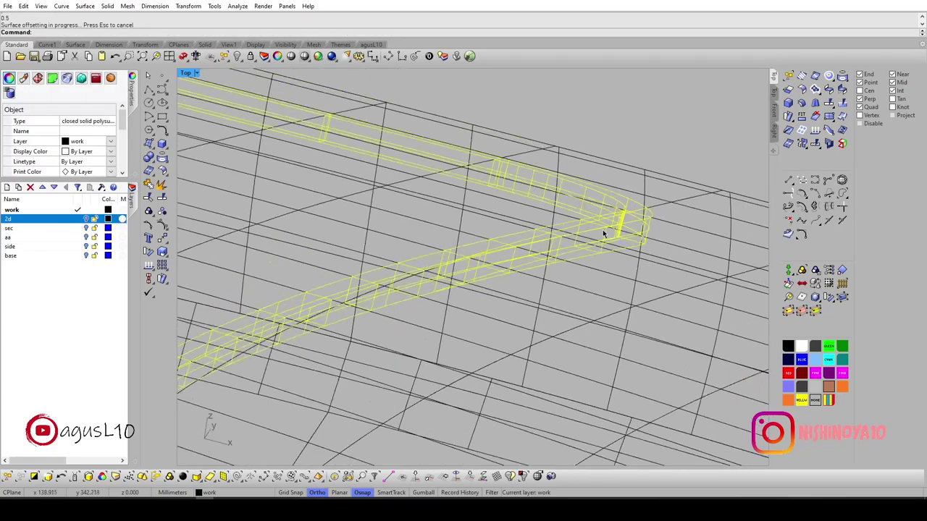
{"action": "key", "text": "ctrl+alt+r"}
{"action": "scroll", "coordinate": [519, 221], "scroll_direction": "up", "scroll_amount": 3}
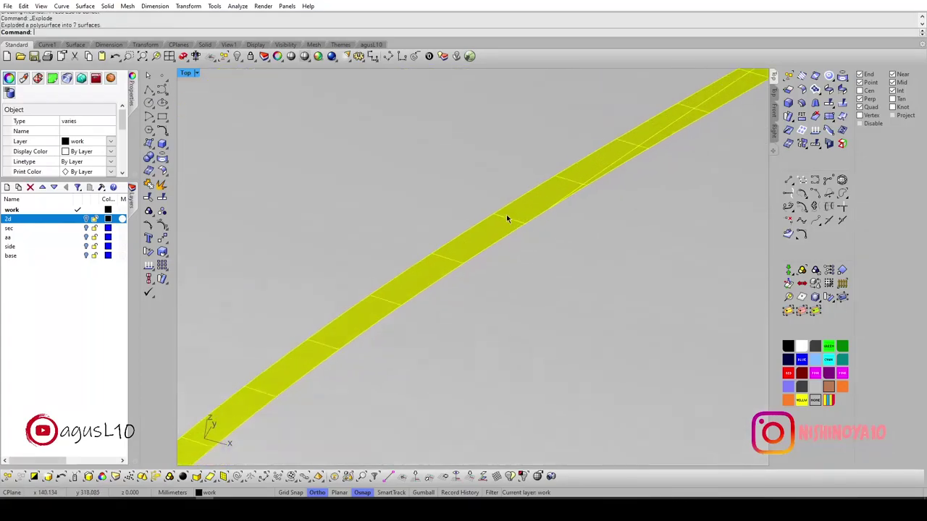
Delete the red strip surface, turn on the 2d layer, and return to the top plan.
{"action": "left_click", "coordinate": [792, 373]}
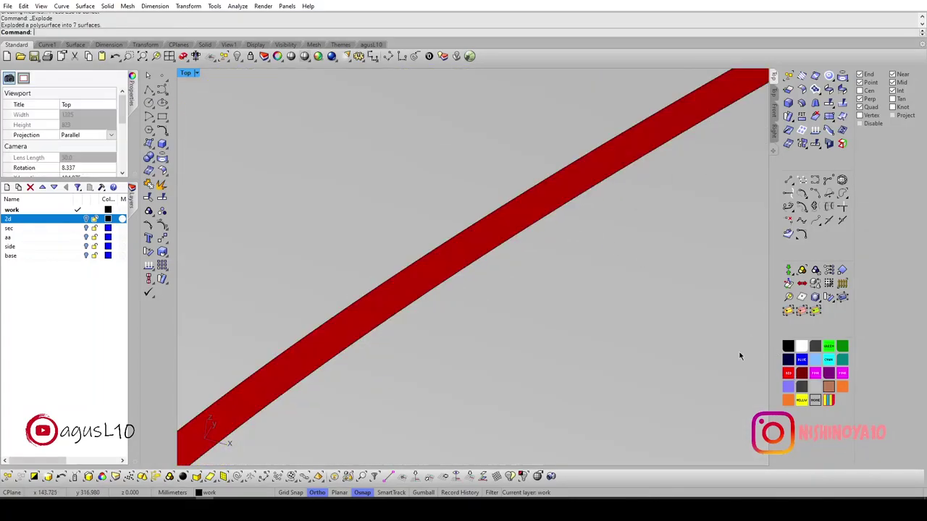
{"action": "left_click", "coordinate": [516, 213]}
{"action": "key", "text": "Delete"}
{"action": "mouse_move", "coordinate": [538, 248]}
{"action": "right_mouse_down", "text": "ctrl+shift"}
{"action": "mouse_move", "coordinate": [554, 230]}
{"action": "mouse_move", "coordinate": [503, 263]}
{"action": "mouse_move", "coordinate": [552, 268]}
{"action": "right_mouse_up", "text": "ctrl+shift"}
{"action": "scroll", "coordinate": [552, 269], "scroll_direction": "down", "scroll_amount": 3}
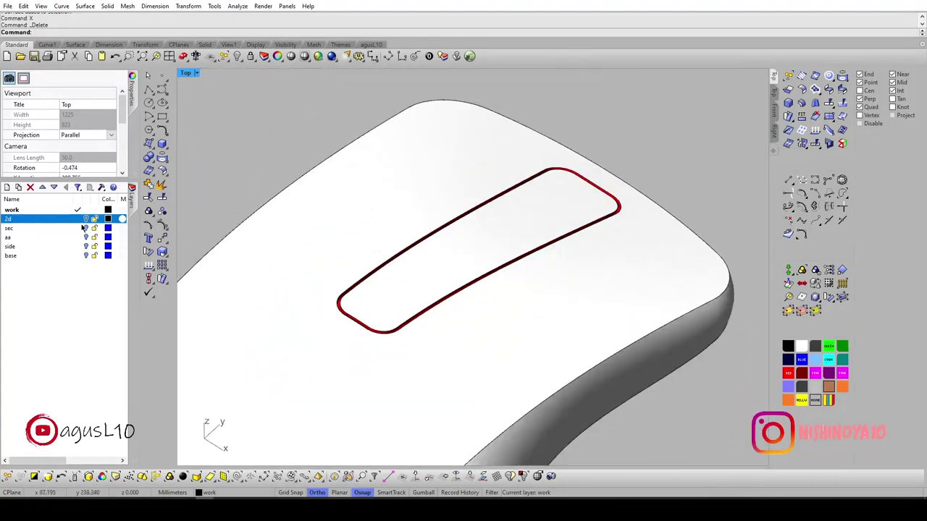
{"action": "left_click", "coordinate": [86, 219]}
{"action": "key", "text": "Home"}
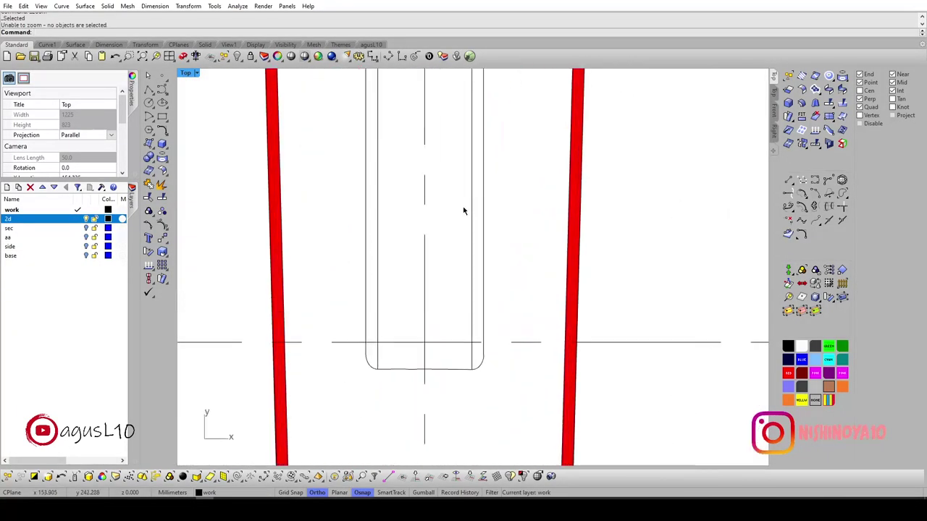
Show the mouse from the side in wireframe display.
{"action": "key", "text": "Home"}
{"action": "key", "text": "Home"}
{"action": "key", "text": "Home"}
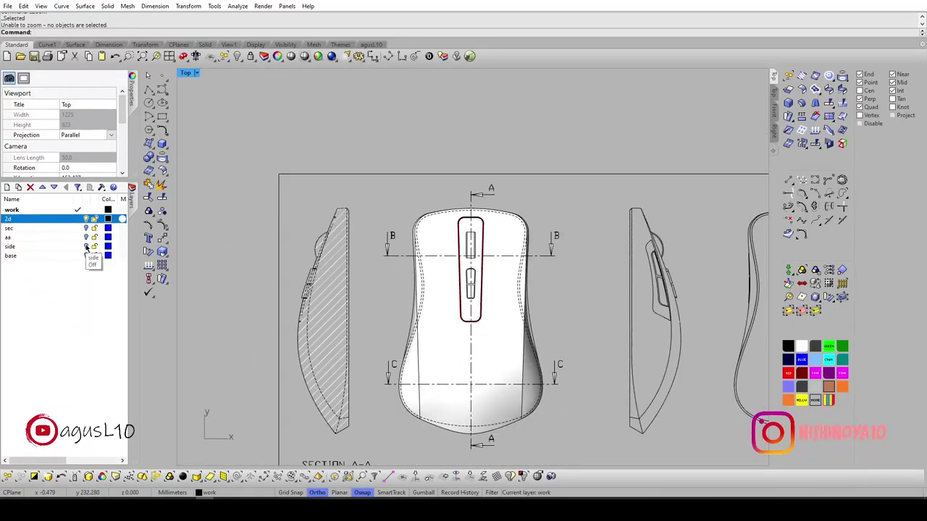
{"action": "scroll", "coordinate": [347, 254], "scroll_direction": "down", "scroll_amount": 3}
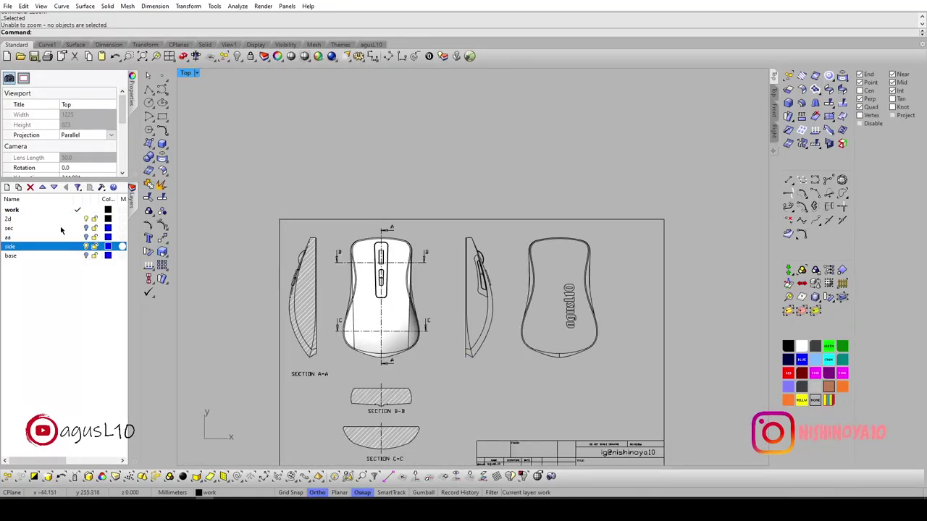
{"action": "key", "text": "ctrl+F2"}
{"action": "scroll", "coordinate": [461, 288], "scroll_direction": "up", "scroll_amount": 5}
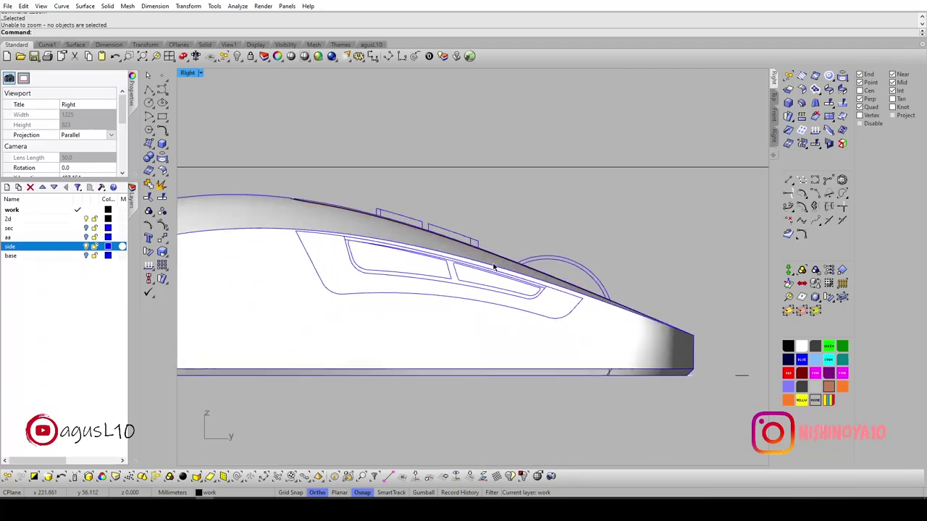
{"action": "scroll", "coordinate": [510, 265], "scroll_direction": "up", "scroll_amount": 3}
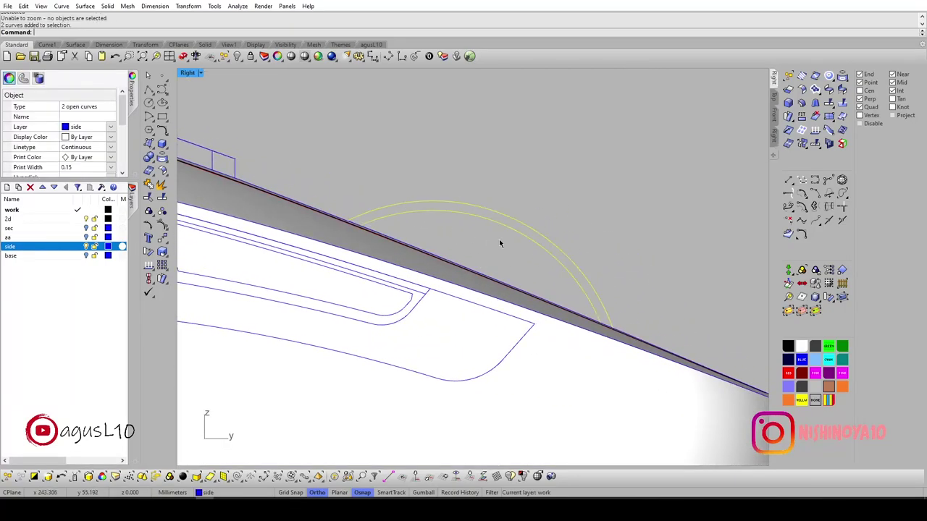
{"action": "key", "text": "ctrl+alt+w"}
{"action": "scroll", "coordinate": [489, 217], "scroll_direction": "down", "scroll_amount": 2}
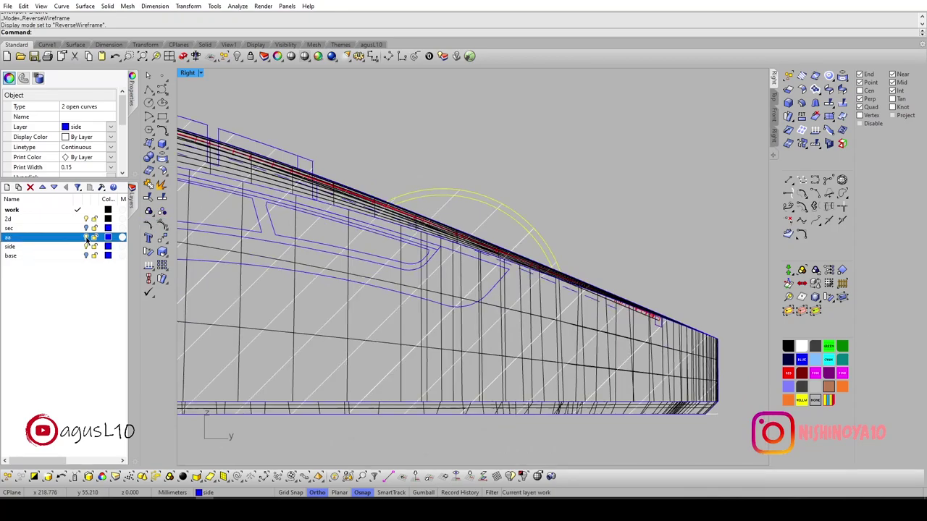
{"action": "scroll", "coordinate": [467, 215], "scroll_direction": "up", "scroll_amount": 2}
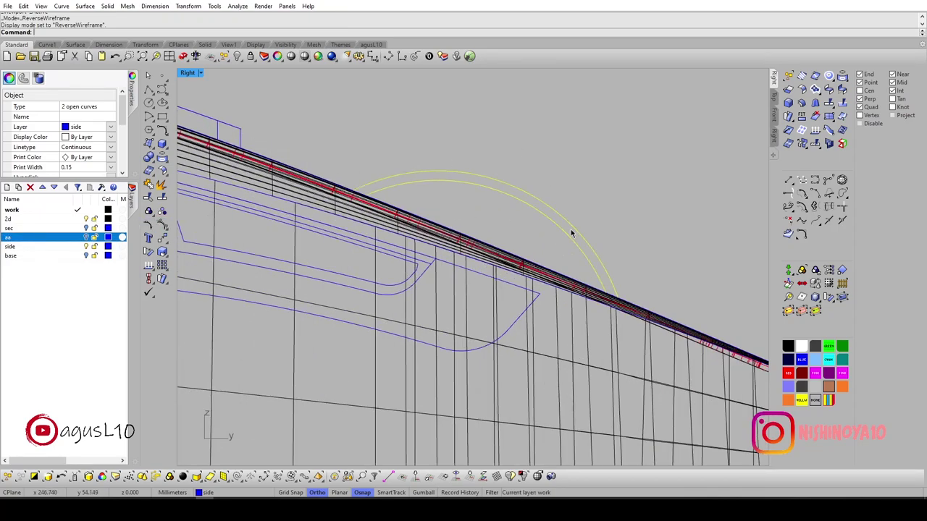
{"action": "right_click_drag", "start_coordinate": [572, 233], "coordinate": [551, 190]}
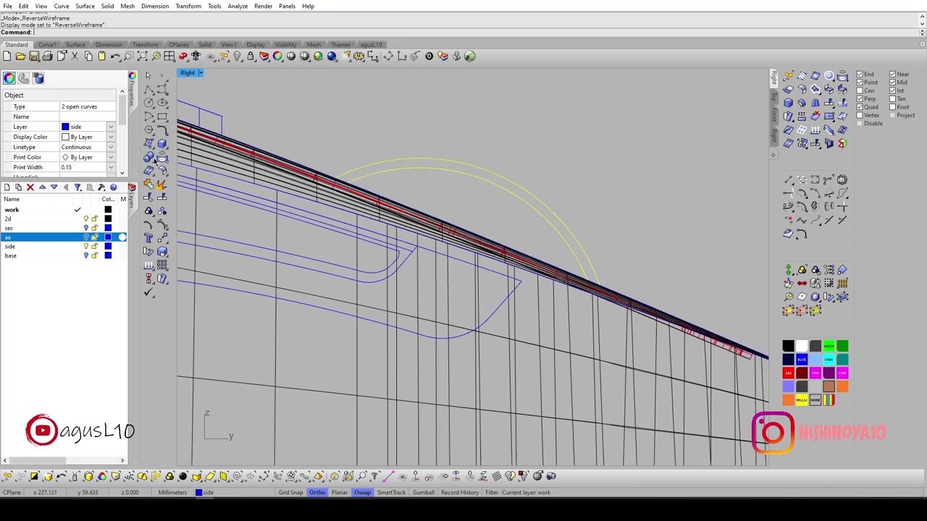
Draw a circle tangent to the yellow arc and two edge curves.
{"action": "left_click", "coordinate": [152, 108]}
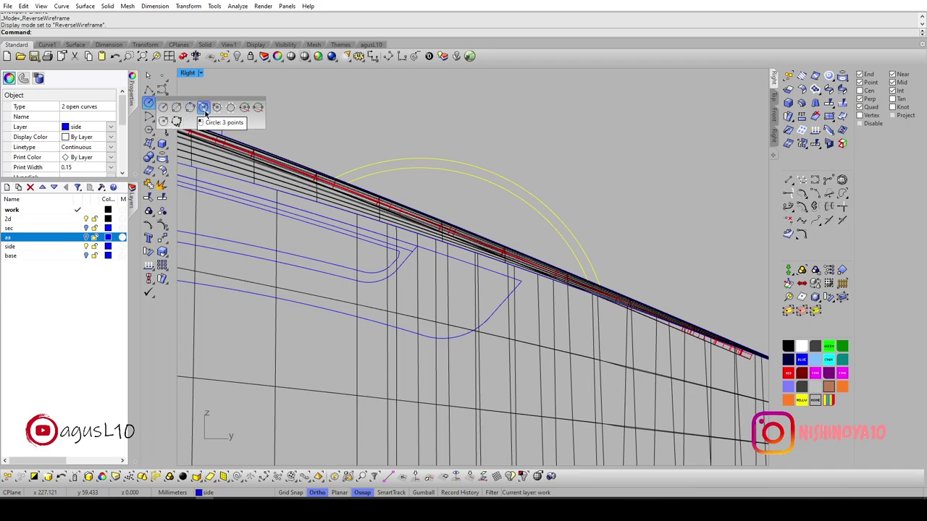
{"action": "left_click", "coordinate": [244, 107]}
{"action": "left_click", "coordinate": [357, 166]}
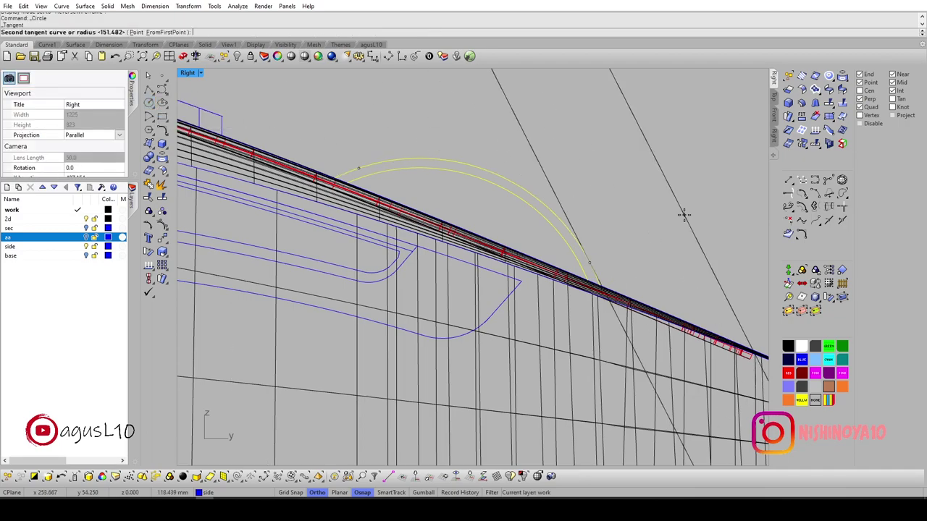
{"action": "left_click", "coordinate": [577, 238]}
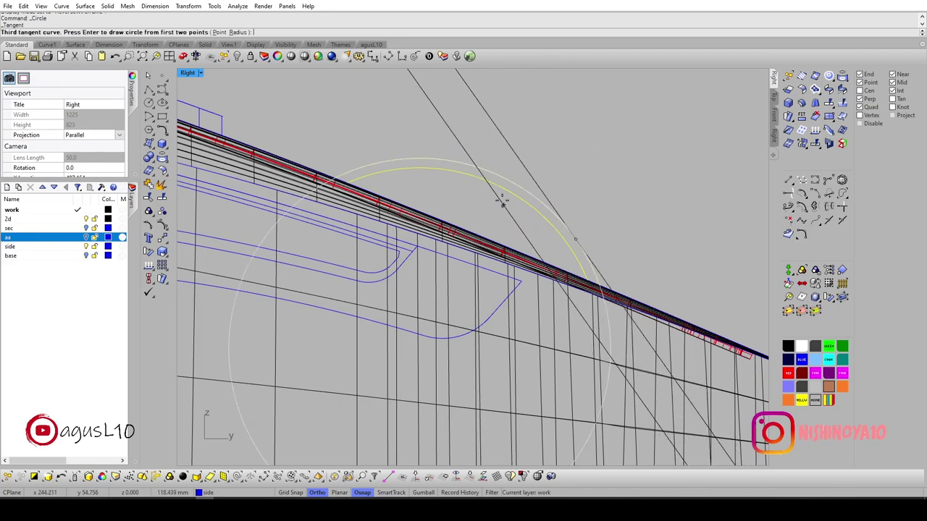
{"action": "left_click", "coordinate": [501, 203]}
{"action": "scroll", "coordinate": [402, 227], "scroll_direction": "down", "scroll_amount": 2}
{"action": "left_click", "coordinate": [434, 174]}
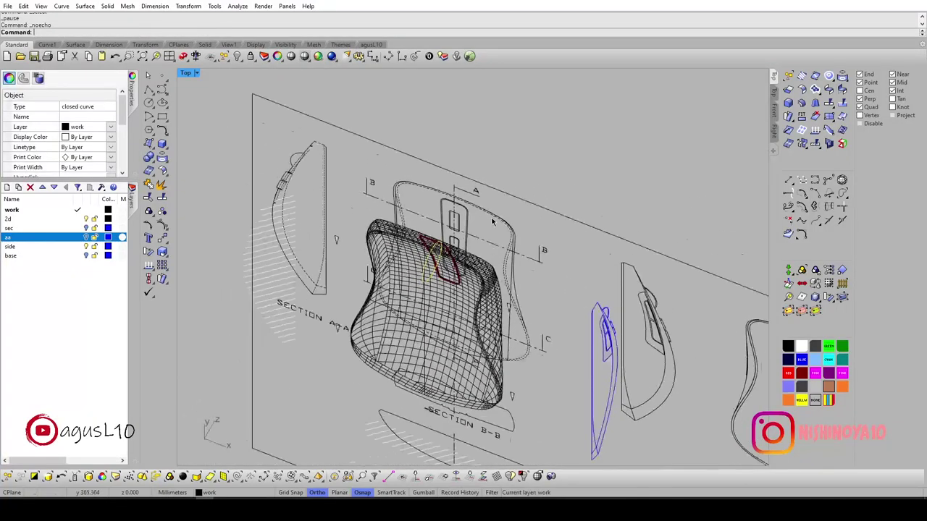
Make 2d current and extrude the tangent circle both ways into a solid wheel block.
{"action": "left_click", "coordinate": [87, 221]}
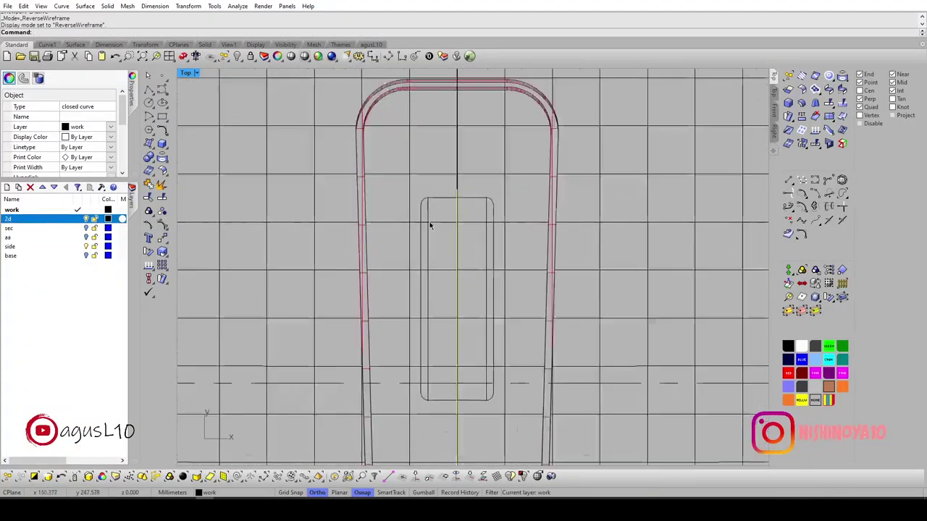
{"action": "scroll", "coordinate": [325, 230], "scroll_direction": "up", "scroll_amount": 3}
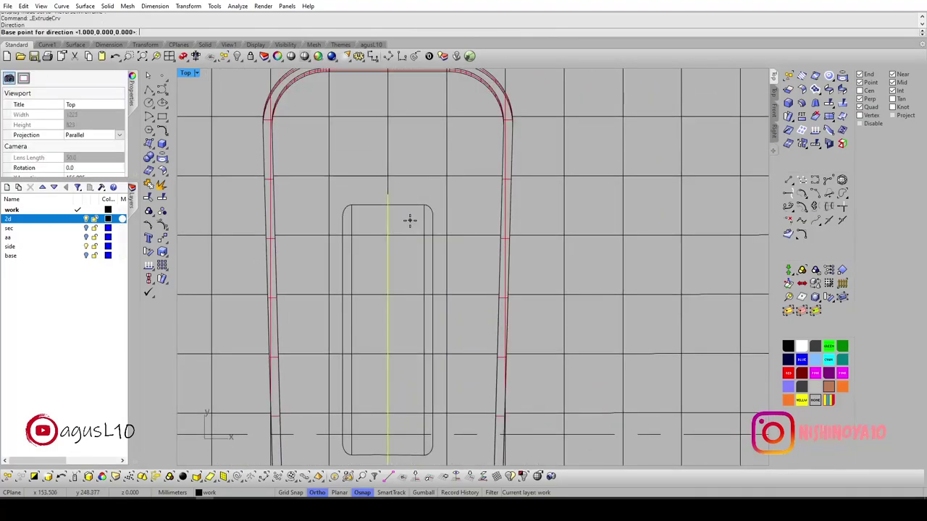
{"action": "scroll", "coordinate": [409, 218], "scroll_direction": "up", "scroll_amount": 2}
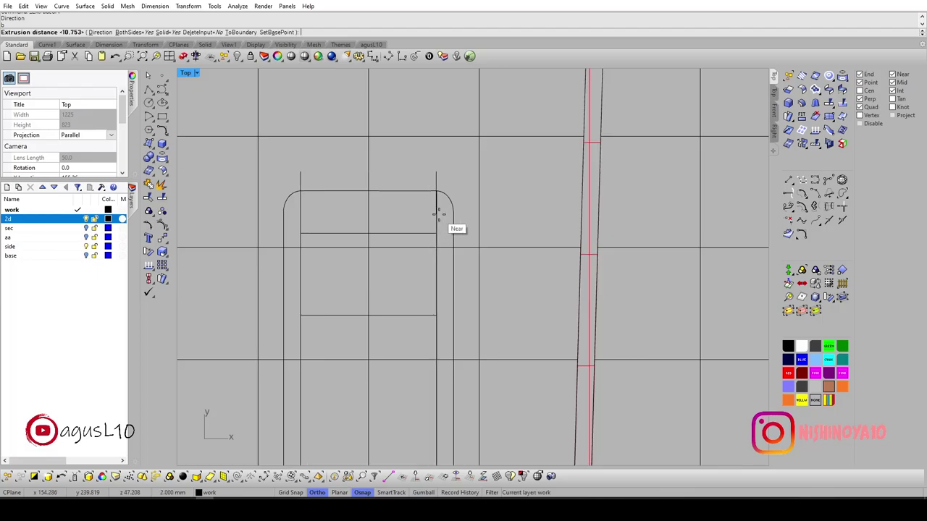
{"action": "key", "text": "Escape"}
{"action": "scroll", "coordinate": [450, 214], "scroll_direction": "down", "scroll_amount": 5}
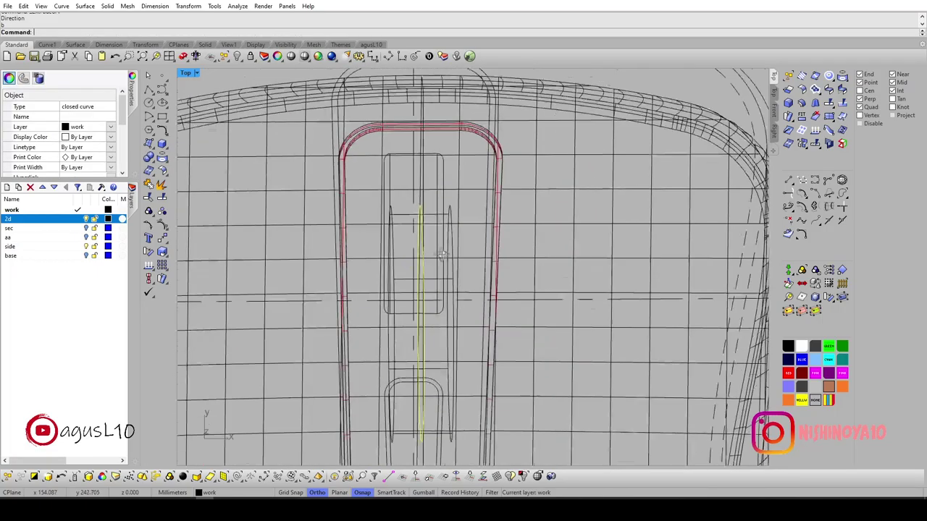
{"action": "mouse_move", "coordinate": [450, 213]}
{"action": "right_mouse_down", "text": "ctrl+shift"}
{"action": "mouse_move", "coordinate": [410, 224]}
{"action": "mouse_move", "coordinate": [124, 215]}
{"action": "right_mouse_up", "text": "ctrl+shift"}
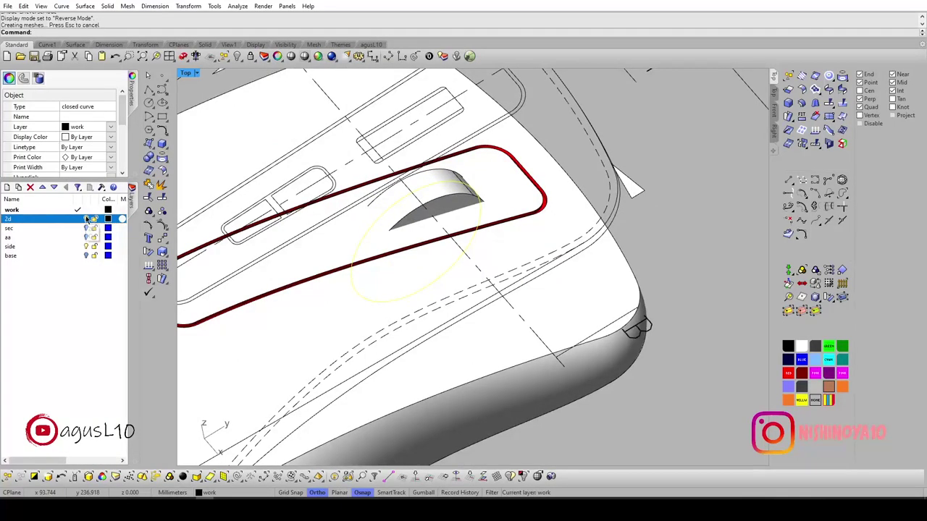
{"action": "mouse_move", "coordinate": [125, 215]}
{"action": "right_mouse_down", "text": "ctrl+shift"}
{"action": "mouse_move", "coordinate": [420, 201]}
{"action": "mouse_move", "coordinate": [427, 187]}
{"action": "right_mouse_up", "text": "ctrl+shift"}
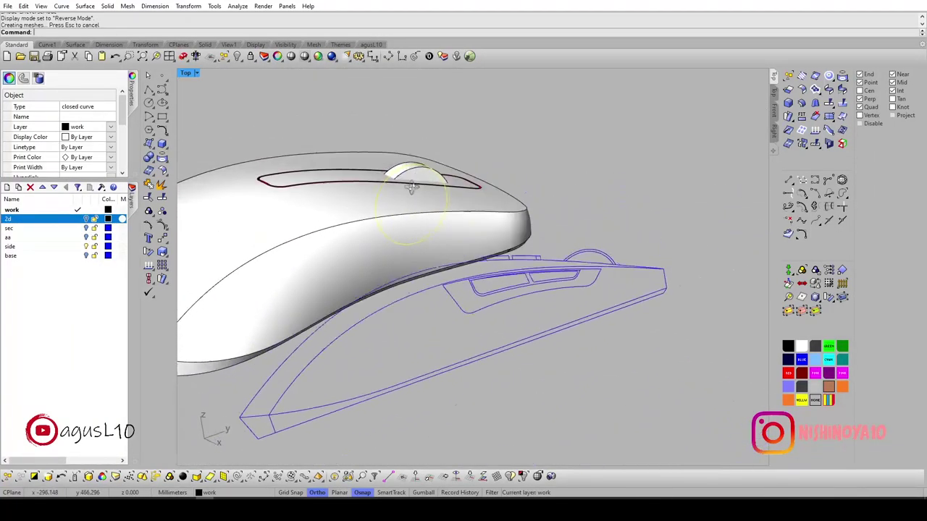
{"action": "scroll", "coordinate": [427, 187], "scroll_direction": "up", "scroll_amount": 2}
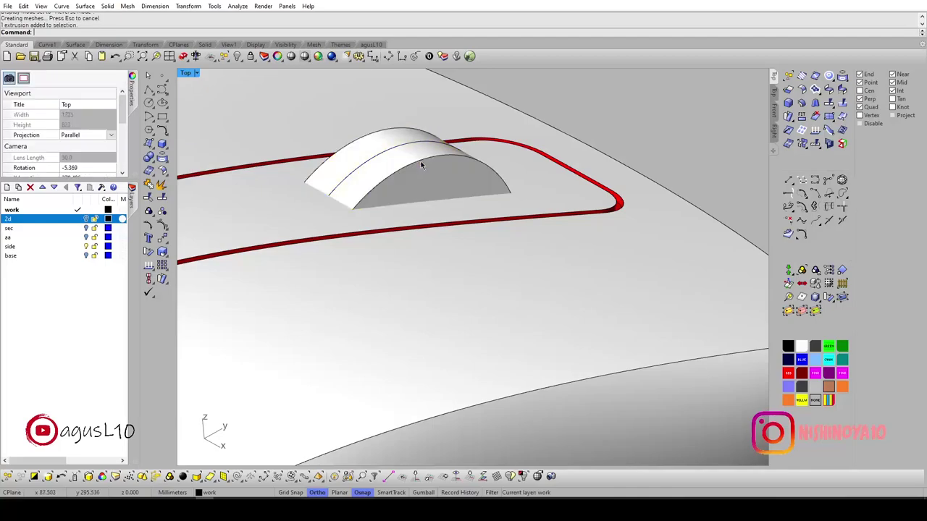
{"action": "scroll", "coordinate": [414, 157], "scroll_direction": "up", "scroll_amount": 3}
{"action": "mouse_move", "coordinate": [440, 169]}
{"action": "right_mouse_down", "text": "ctrl+shift"}
{"action": "mouse_move", "coordinate": [503, 172]}
{"action": "mouse_move", "coordinate": [616, 121]}
{"action": "right_mouse_up", "text": "ctrl+shift"}
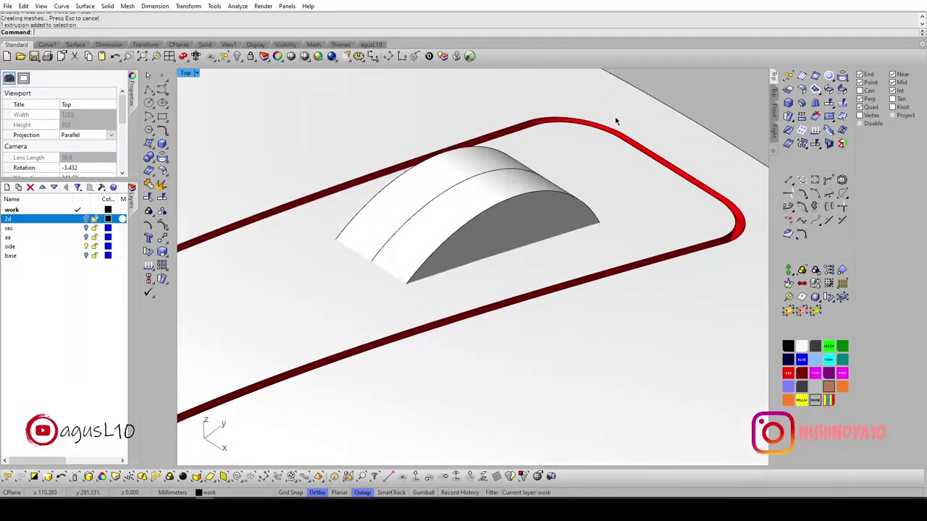
Fillet the wheel block's side edges, then select the button-strip polysurface.
{"action": "left_click", "coordinate": [788, 103]}
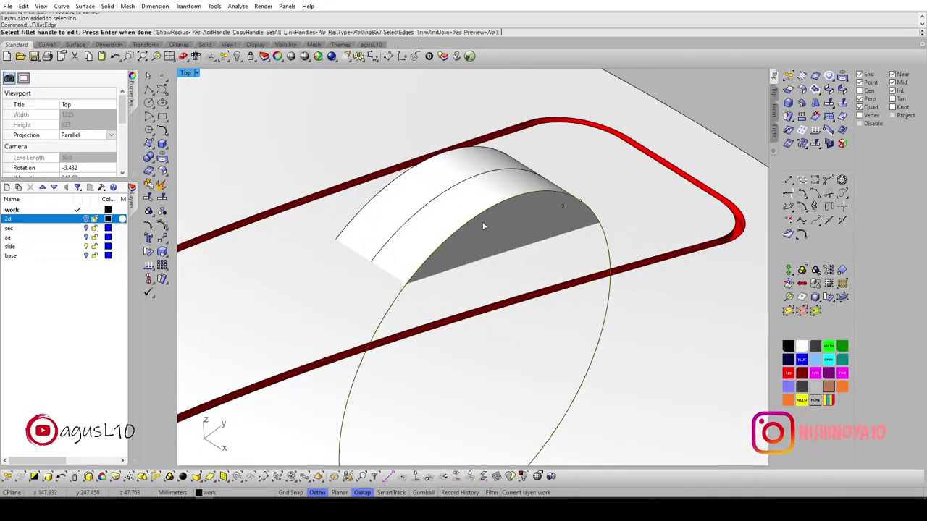
{"action": "right_click_drag", "start_coordinate": [484, 226], "coordinate": [558, 228], "text": "ctrl+shift"}
{"action": "key", "text": "Return"}
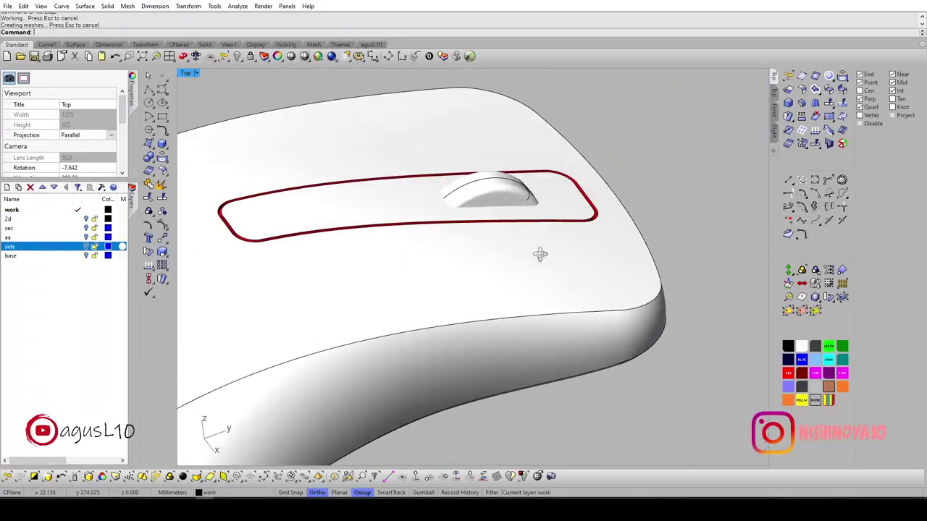
{"action": "left_click", "coordinate": [524, 208]}
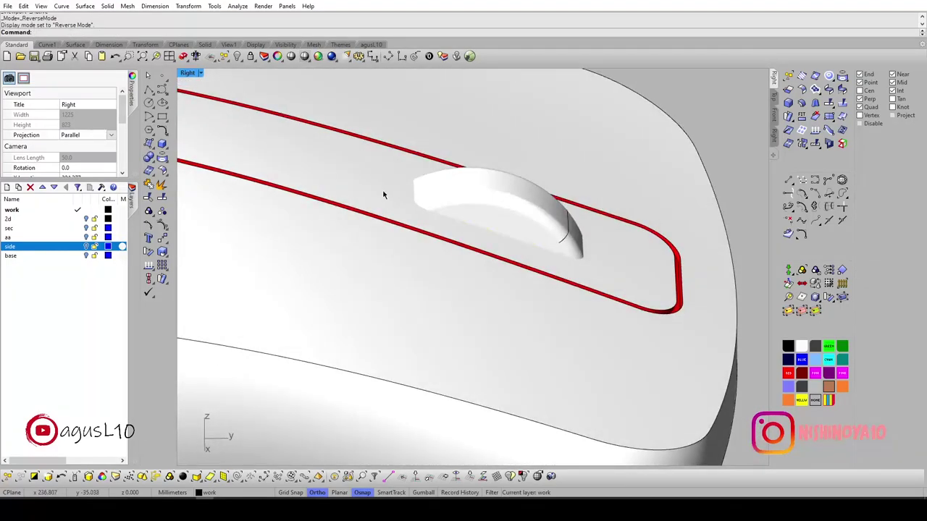
Select the button-strip surface, view it from a grazing side angle, and start Trim (tr).
{"action": "left_click", "coordinate": [383, 193]}
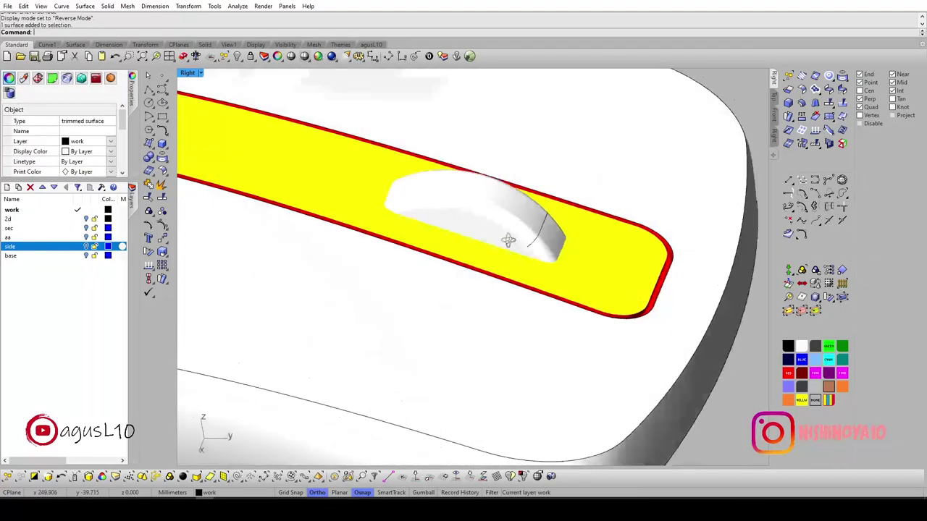
{"action": "right_click_drag", "start_coordinate": [404, 241], "coordinate": [596, 214]}
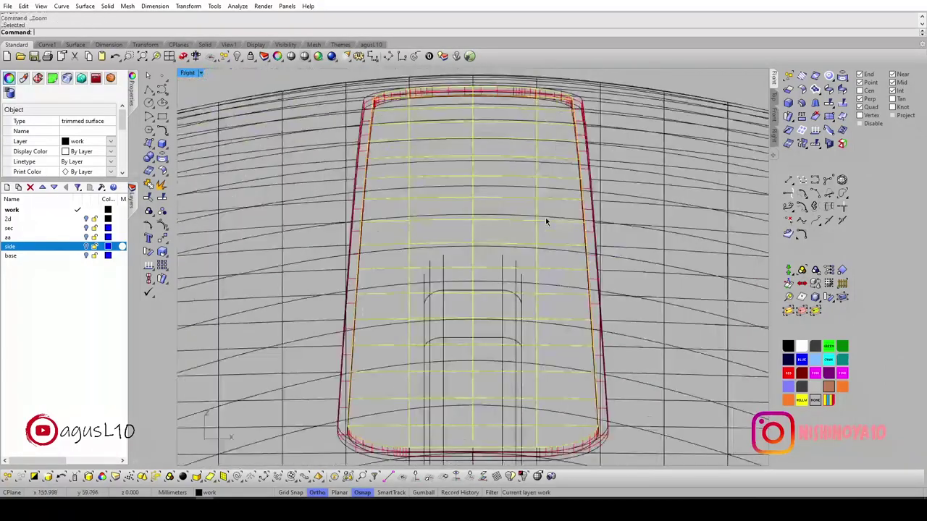
{"action": "scroll", "coordinate": [542, 221], "scroll_direction": "down", "scroll_amount": 1}
{"action": "scroll", "coordinate": [478, 226], "scroll_direction": "up", "scroll_amount": 3}
{"action": "scroll", "coordinate": [435, 230], "scroll_direction": "up", "scroll_amount": 2}
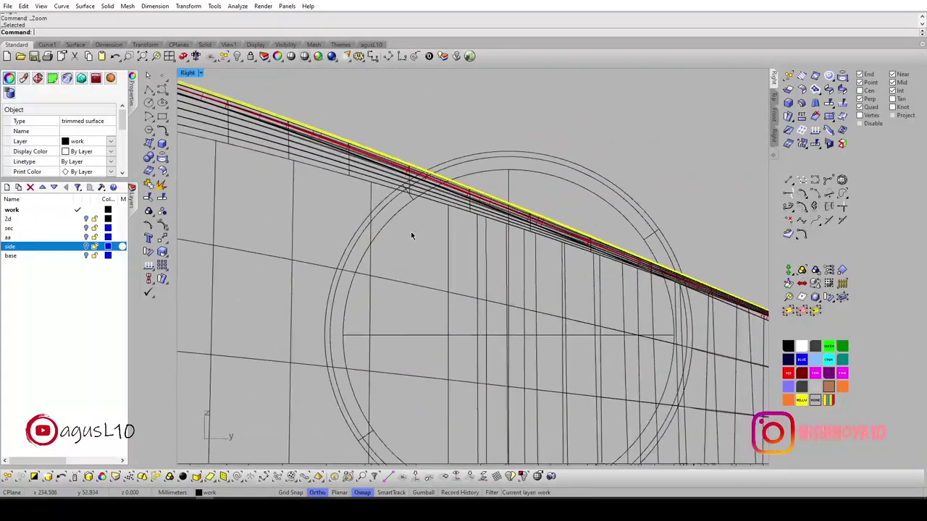
{"action": "scroll", "coordinate": [411, 231], "scroll_direction": "up", "scroll_amount": 2}
{"action": "type", "text": "tr"}
{"action": "key", "text": "Return"}
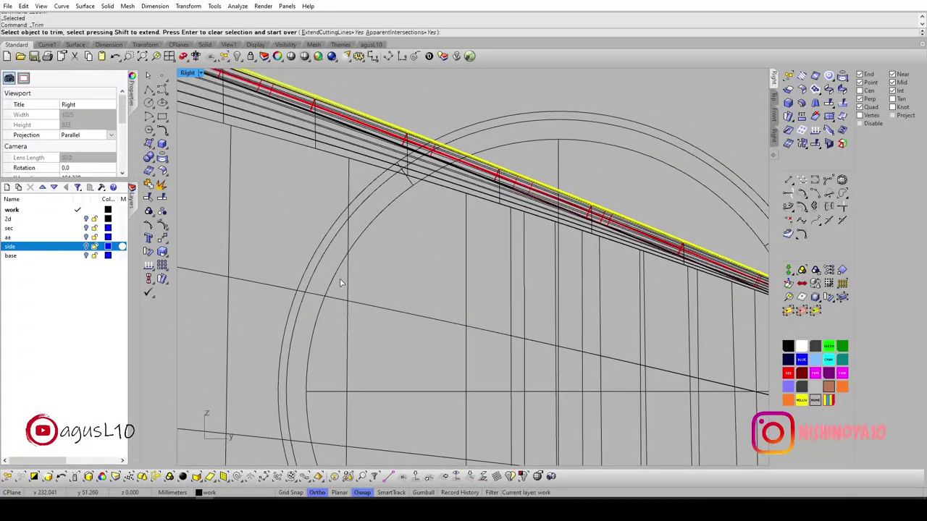
{"action": "scroll", "coordinate": [330, 282], "scroll_direction": "down", "scroll_amount": 2}
{"action": "scroll", "coordinate": [384, 265], "scroll_direction": "down", "scroll_amount": 2}
{"action": "scroll", "coordinate": [384, 265], "scroll_direction": "down", "scroll_amount": 2}
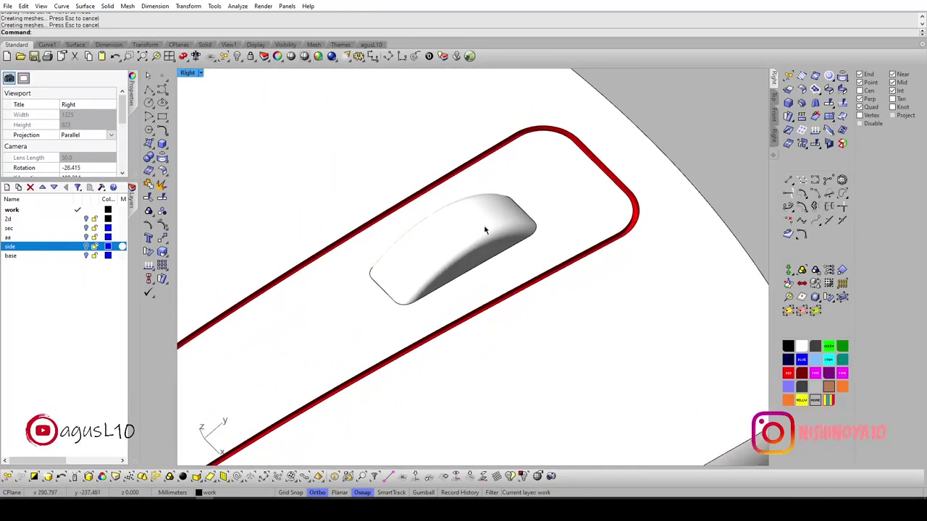
Switch to reverse wireframe and view the scroll-wheel bump end-on.
{"action": "left_click", "coordinate": [492, 240]}
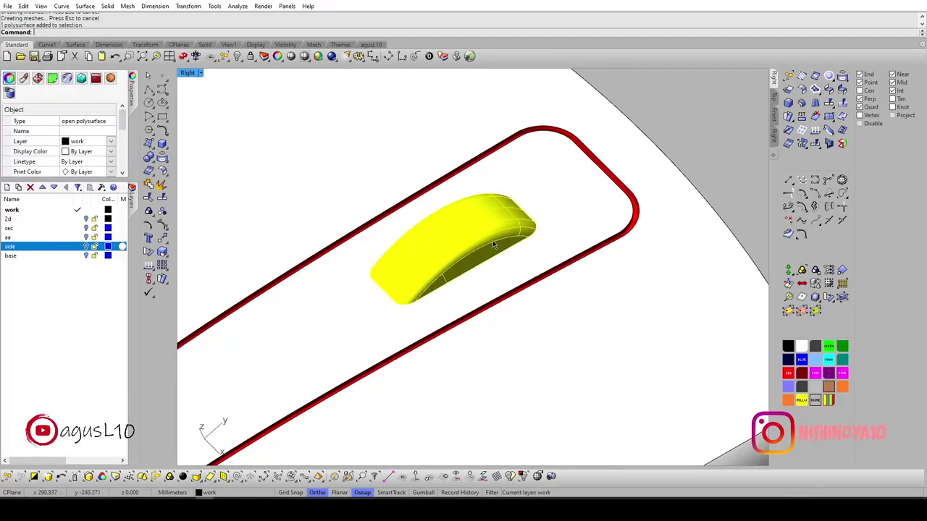
{"action": "key", "text": "Escape"}
{"action": "key", "text": "F5"}
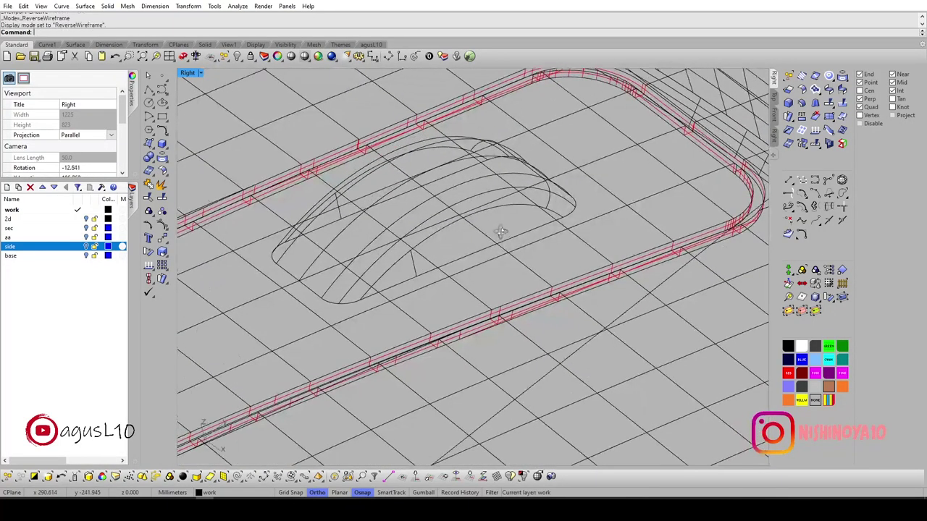
{"action": "right_click_drag", "start_coordinate": [497, 229], "coordinate": [514, 238]}
{"action": "key", "text": "F5"}
{"action": "key", "text": "F5"}
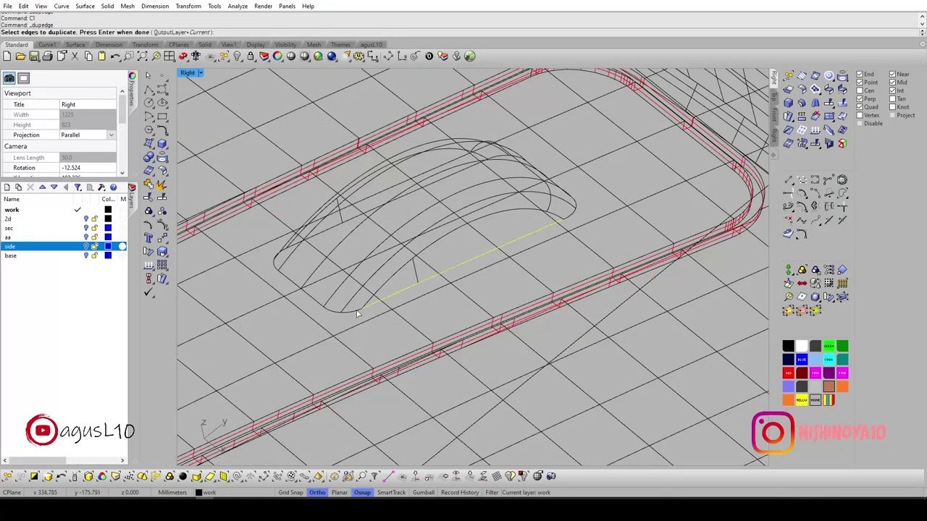
{"action": "mouse_move", "coordinate": [320, 306]}
{"action": "right_mouse_down"}
{"action": "mouse_move", "coordinate": [487, 367]}
{"action": "mouse_move", "coordinate": [467, 195]}
{"action": "right_mouse_up"}
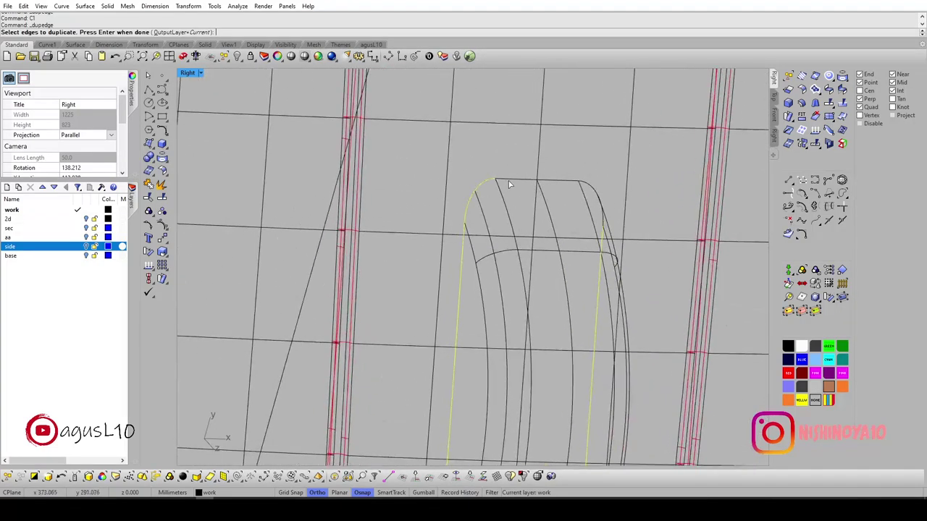
Duplicate the bump's base edge into an outline and zoom to it in shaded Top view.
{"action": "left_click", "coordinate": [509, 185]}
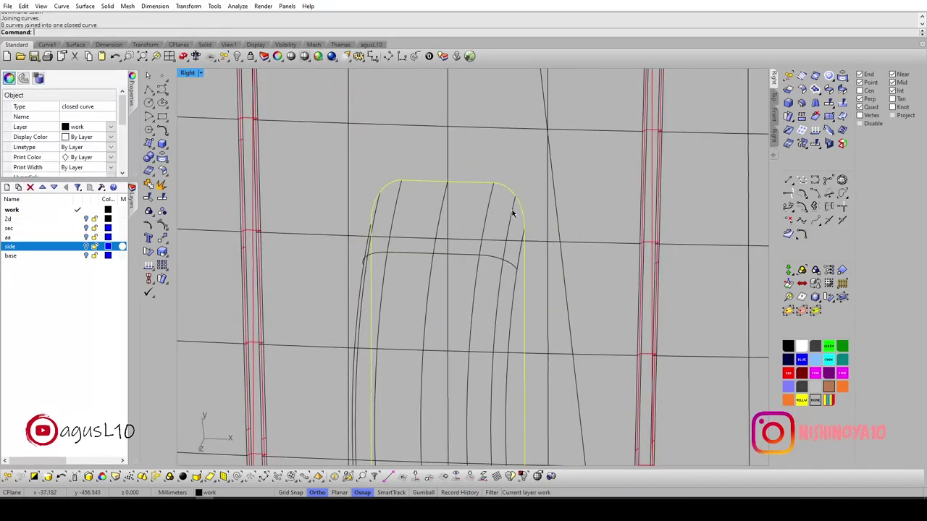
{"action": "right_click_drag", "start_coordinate": [511, 212], "coordinate": [477, 185]}
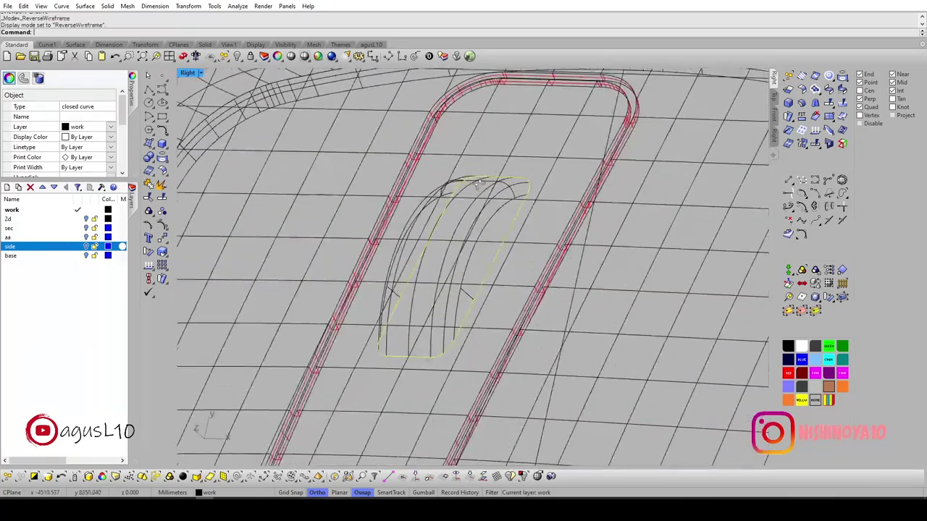
{"action": "scroll", "coordinate": [484, 192], "scroll_direction": "up", "scroll_amount": 3}
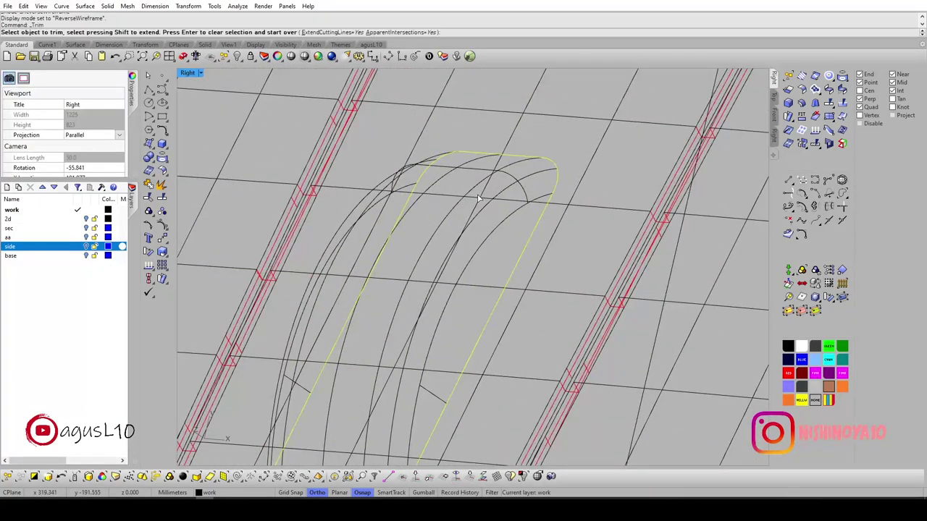
{"action": "key", "text": "Escape"}
{"action": "scroll", "coordinate": [483, 205], "scroll_direction": "down", "scroll_amount": 3}
{"action": "right_click_drag", "start_coordinate": [483, 204], "coordinate": [519, 215]}
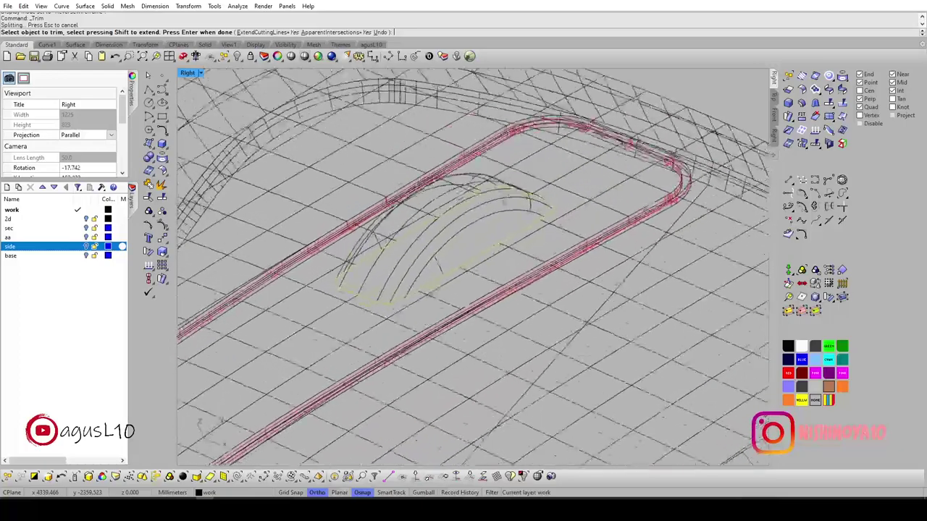
{"action": "key", "text": "ctrl+alt+s"}
{"action": "key", "text": "ctrl+F1"}
{"action": "key", "text": "ctrl+shift+e"}
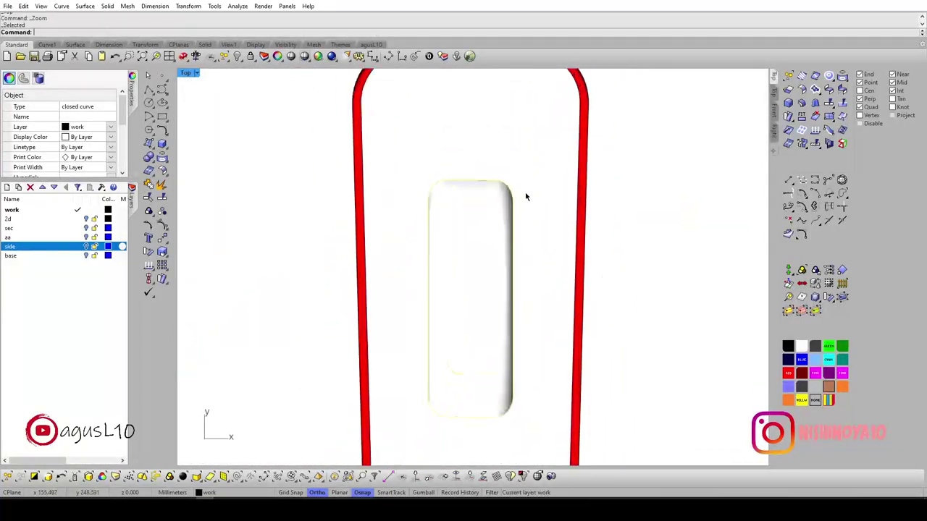
Offset the scroll-wheel base outline 0.5 outward.
{"action": "right_click_drag", "start_coordinate": [516, 190], "coordinate": [505, 204]}
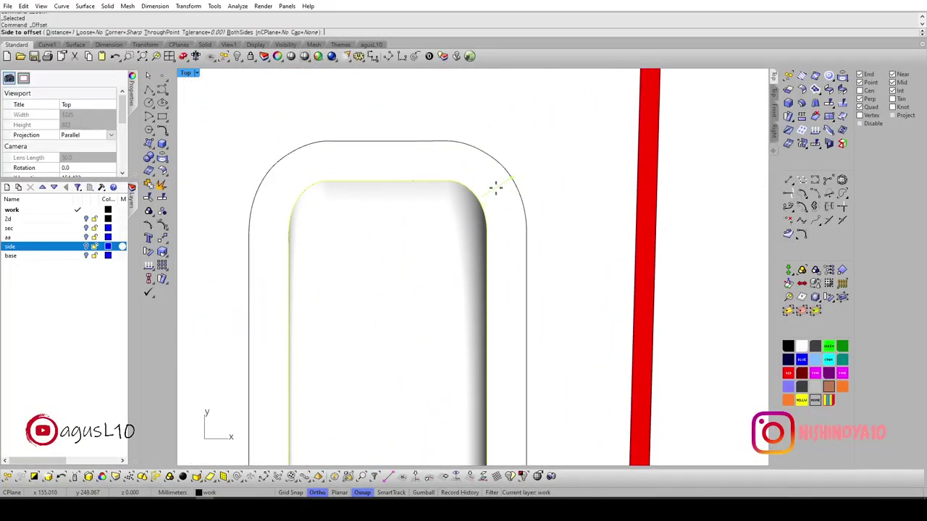
{"action": "scroll", "coordinate": [498, 189], "scroll_direction": "down", "scroll_amount": 3}
{"action": "scroll", "coordinate": [499, 201], "scroll_direction": "up", "scroll_amount": 2}
{"action": "scroll", "coordinate": [502, 160], "scroll_direction": "up", "scroll_amount": 2}
{"action": "scroll", "coordinate": [495, 176], "scroll_direction": "up", "scroll_amount": 1}
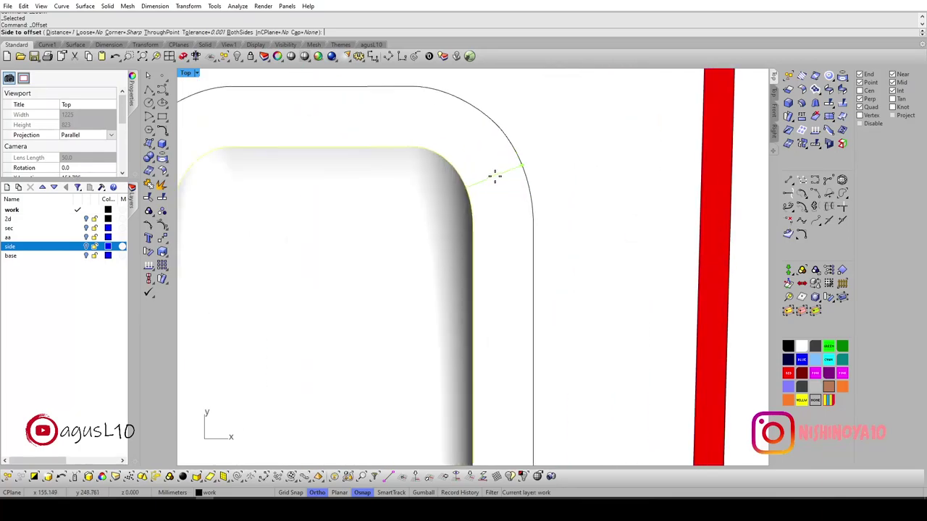
{"action": "scroll", "coordinate": [495, 176], "scroll_direction": "down", "scroll_amount": 3}
{"action": "scroll", "coordinate": [495, 176], "scroll_direction": "down", "scroll_amount": 2}
{"action": "type", "text": "0.5"}
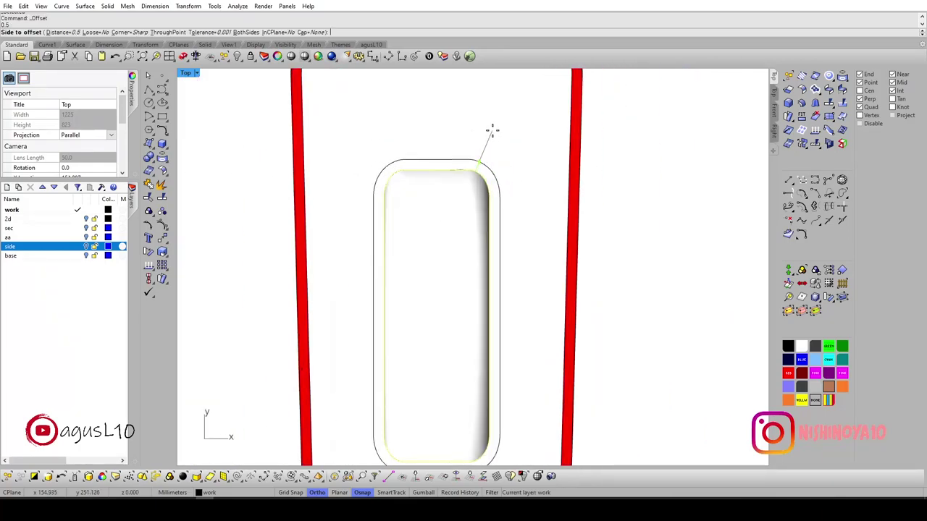
{"action": "scroll", "coordinate": [492, 138], "scroll_direction": "down", "scroll_amount": 3}
{"action": "left_click", "coordinate": [492, 133]}
{"action": "scroll", "coordinate": [489, 159], "scroll_direction": "down", "scroll_amount": 2}
Split the top surface with the 0.5 offset outline, separating a ring around the bump.
{"action": "type", "text": "z"}
{"action": "key", "text": "Return"}
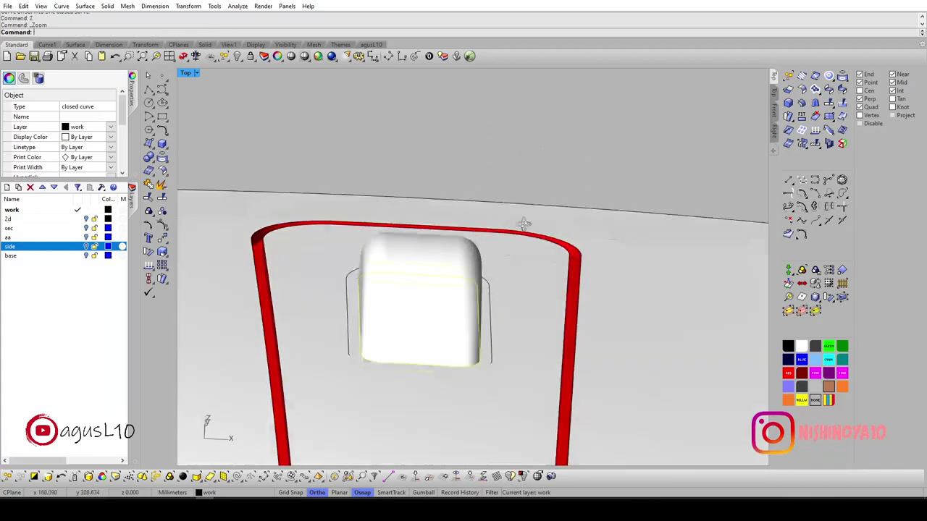
{"action": "mouse_move", "coordinate": [487, 166]}
{"action": "right_mouse_down", "text": "ctrl+shift"}
{"action": "mouse_move", "coordinate": [481, 304]}
{"action": "mouse_move", "coordinate": [522, 284]}
{"action": "right_mouse_up", "text": "ctrl+shift"}
{"action": "key", "text": "ctrl+alt+w"}
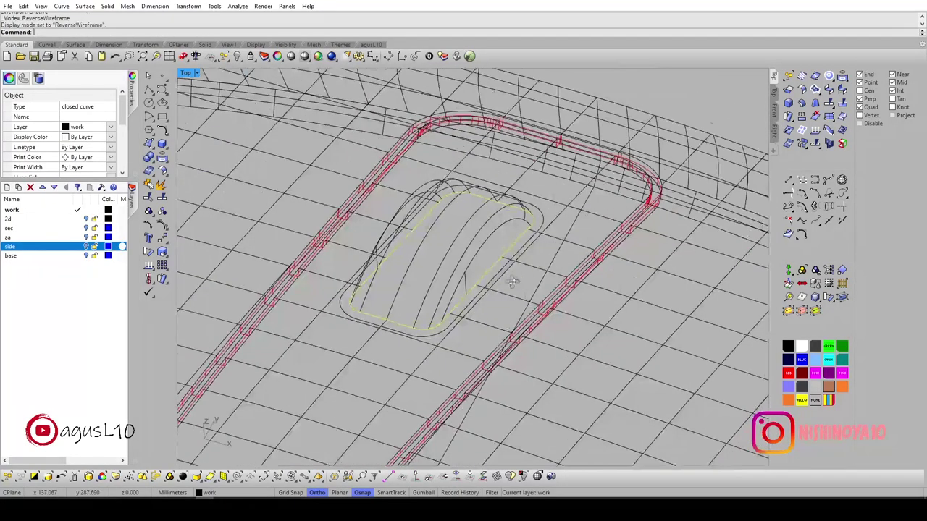
{"action": "left_click", "coordinate": [480, 269], "text": "shift"}
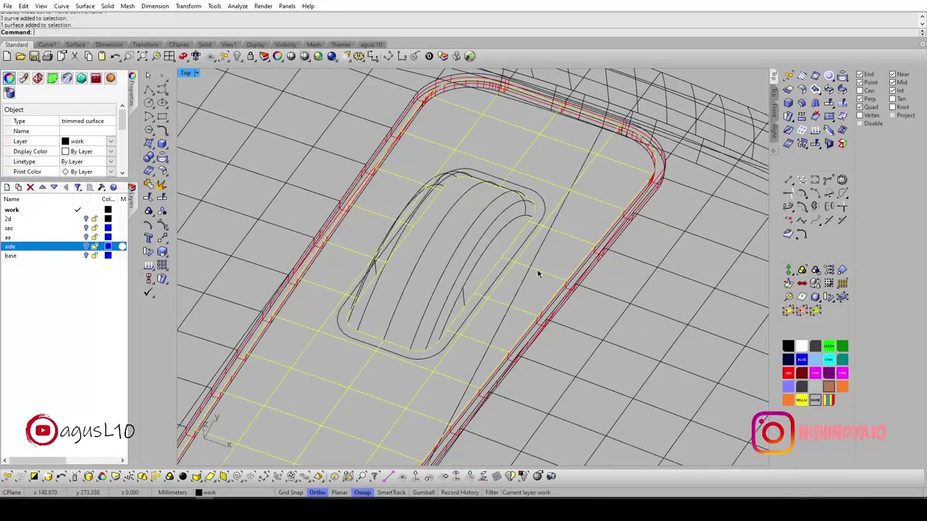
{"action": "scroll", "coordinate": [519, 258], "scroll_direction": "up", "scroll_amount": 2}
{"action": "scroll", "coordinate": [520, 258], "scroll_direction": "up", "scroll_amount": 1}
{"action": "type", "text": "split"}
{"action": "key", "text": "Return"}
{"action": "key", "text": "Return"}
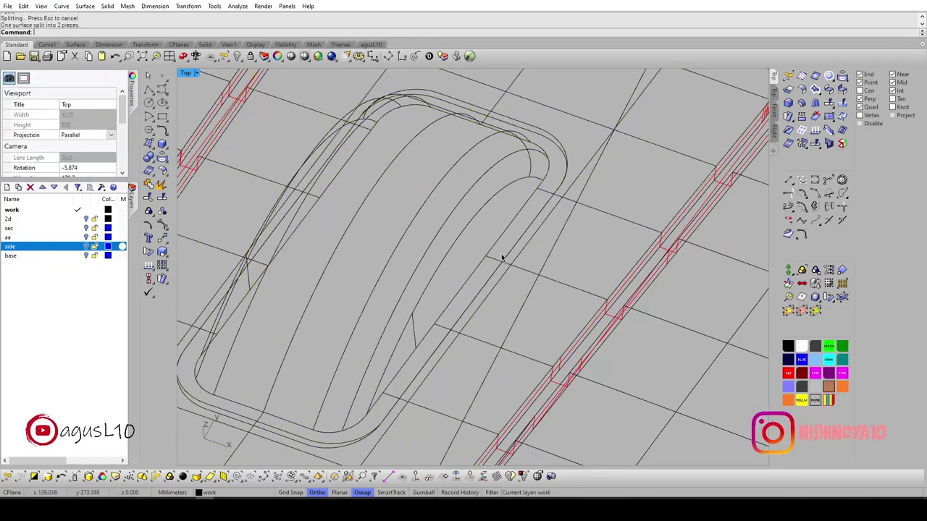
{"action": "left_click", "coordinate": [500, 260]}
{"action": "key", "text": "ctrl+alt+r"}
{"action": "key", "text": "Escape"}
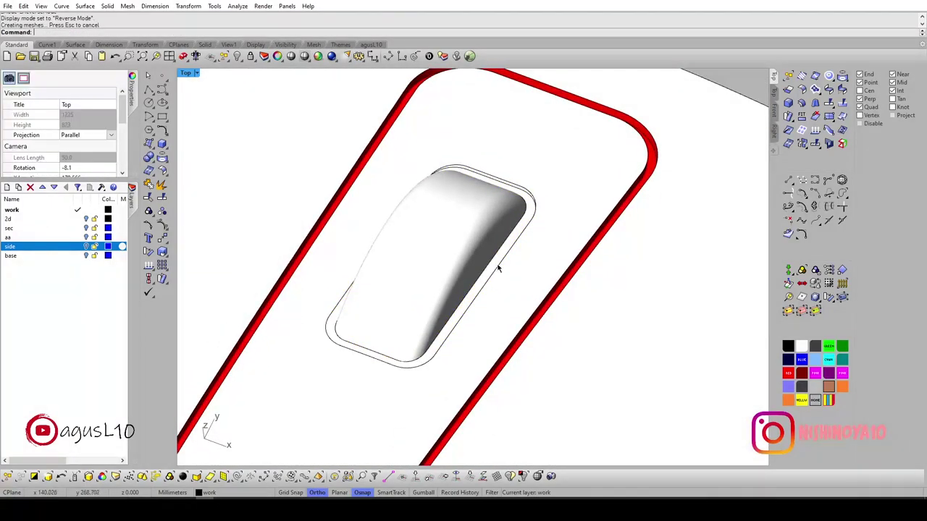
{"action": "scroll", "coordinate": [510, 239], "scroll_direction": "up", "scroll_amount": 4}
Offset the narrow ring around the scroll-wheel bump by 0.5 with OffsetSrf and colour it red.
{"action": "left_click", "coordinate": [545, 204]}
{"action": "scroll", "coordinate": [546, 204], "scroll_direction": "down", "scroll_amount": 3}
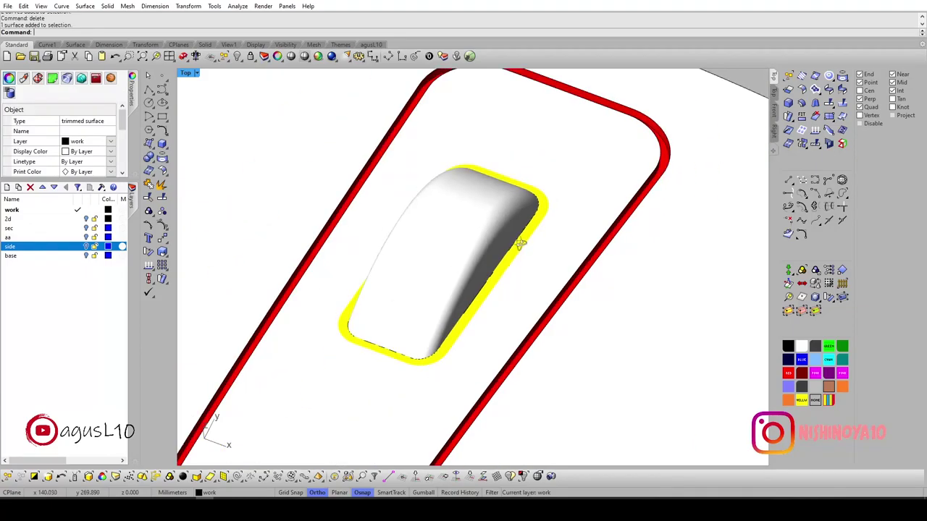
{"action": "right_click_drag", "start_coordinate": [545, 204], "coordinate": [511, 267], "text": "ctrl+shift"}
{"action": "scroll", "coordinate": [510, 268], "scroll_direction": "up", "scroll_amount": 3}
{"action": "scroll", "coordinate": [511, 268], "scroll_direction": "up", "scroll_amount": 2}
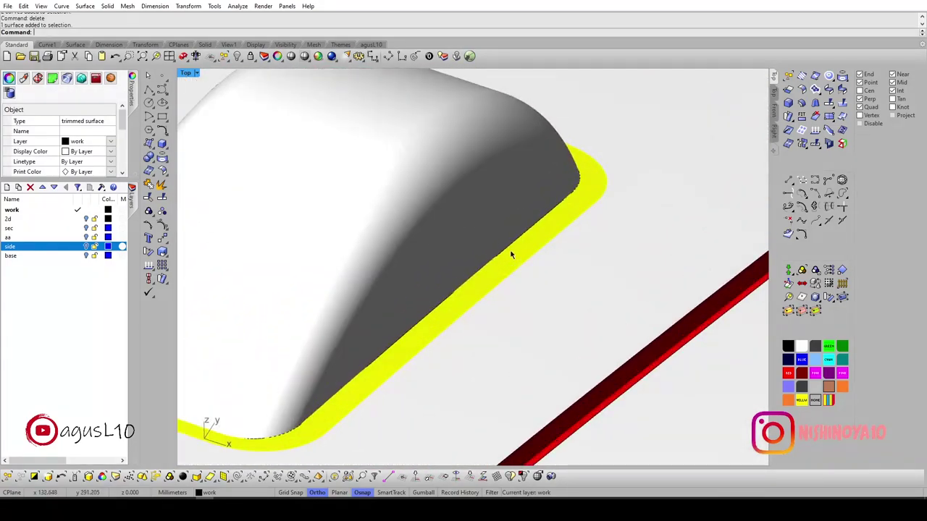
{"action": "type", "text": "offsetsrf"}
{"action": "key", "text": "Return"}
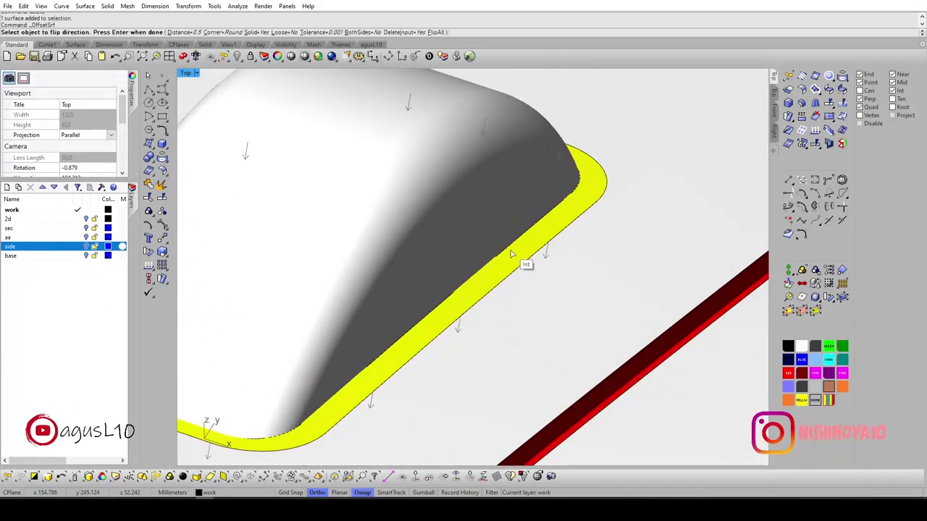
{"action": "key", "text": "Return"}
{"action": "left_click", "coordinate": [788, 373]}
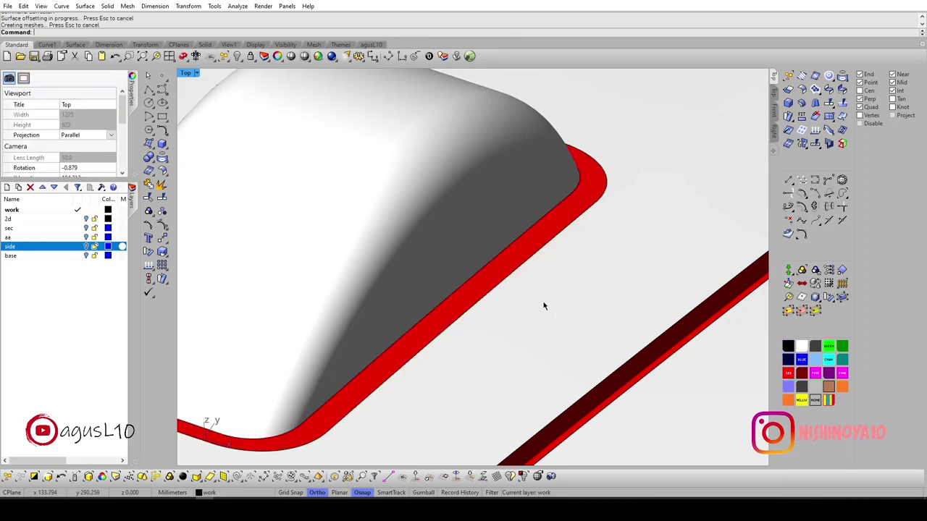
Delete the original ring surface and check the whole part.
{"action": "left_click", "coordinate": [511, 268]}
{"action": "key", "text": "Delete"}
{"action": "scroll", "coordinate": [510, 263], "scroll_direction": "down", "scroll_amount": 4}
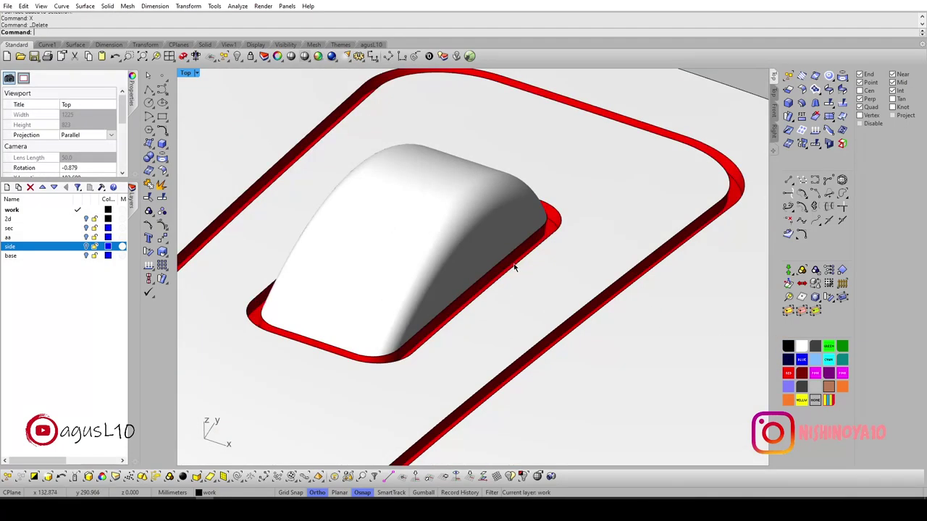
{"action": "mouse_move", "coordinate": [515, 265]}
{"action": "right_mouse_down"}
{"action": "mouse_move", "coordinate": [542, 263]}
{"action": "mouse_move", "coordinate": [512, 256]}
{"action": "mouse_move", "coordinate": [459, 306]}
{"action": "mouse_move", "coordinate": [371, 252]}
{"action": "mouse_move", "coordinate": [465, 325]}
{"action": "mouse_move", "coordinate": [492, 298]}
{"action": "right_mouse_up"}
{"action": "scroll", "coordinate": [512, 255], "scroll_direction": "down", "scroll_amount": 3}
{"action": "scroll", "coordinate": [459, 306], "scroll_direction": "up", "scroll_amount": 3}
{"action": "scroll", "coordinate": [434, 296], "scroll_direction": "up", "scroll_amount": 2}
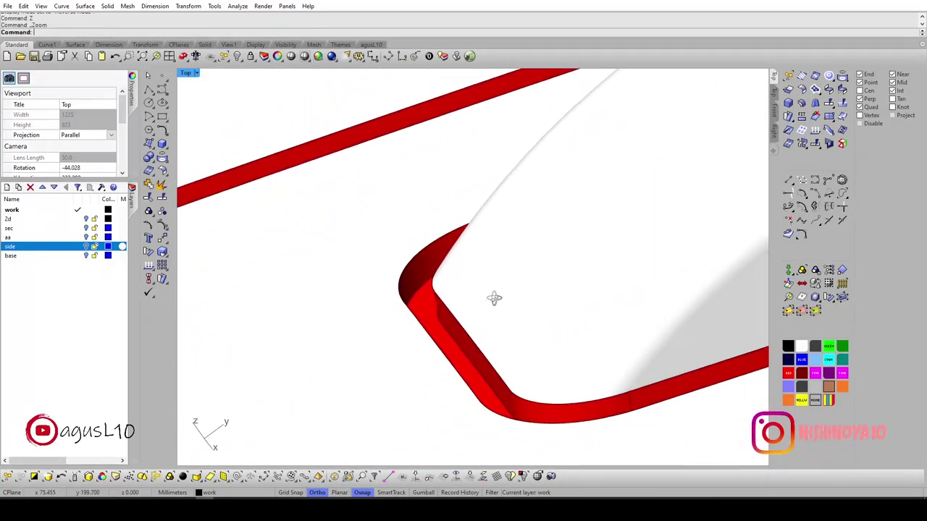
Undo the last deletion to bring back the surface piece at the groove.
{"action": "scroll", "coordinate": [443, 307], "scroll_direction": "down", "scroll_amount": 3}
{"action": "scroll", "coordinate": [407, 307], "scroll_direction": "down", "scroll_amount": 2}
{"action": "mouse_move", "coordinate": [407, 307]}
{"action": "right_mouse_down"}
{"action": "mouse_move", "coordinate": [370, 314]}
{"action": "mouse_move", "coordinate": [445, 315]}
{"action": "right_mouse_up"}
{"action": "scroll", "coordinate": [371, 314], "scroll_direction": "down", "scroll_amount": 2}
{"action": "key", "text": "ctrl+z"}
{"action": "scroll", "coordinate": [408, 320], "scroll_direction": "up", "scroll_amount": 3}
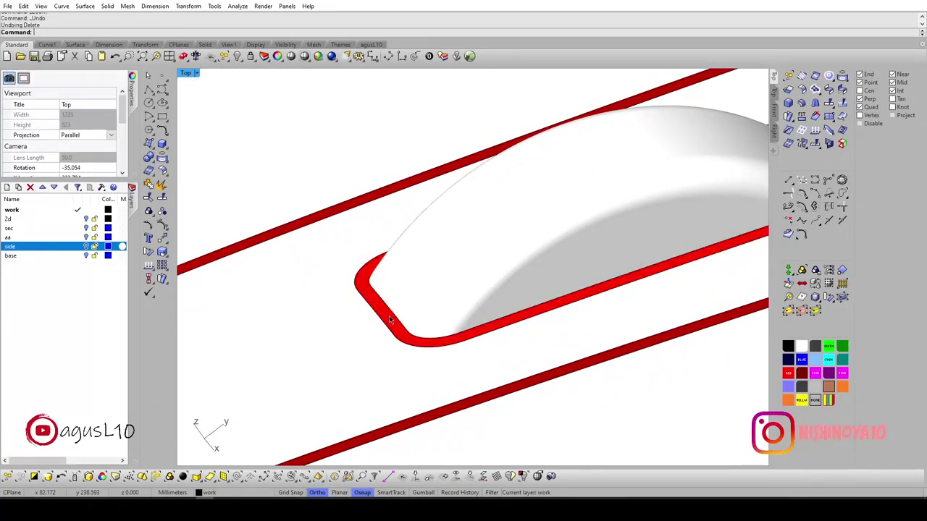
{"action": "scroll", "coordinate": [389, 319], "scroll_direction": "down", "scroll_amount": 2}
Delete the extra surface piece at the groove corner, leaving the red groove walls open.
{"action": "mouse_move", "coordinate": [383, 285]}
{"action": "right_mouse_down"}
{"action": "mouse_move", "coordinate": [356, 289]}
{"action": "mouse_move", "coordinate": [399, 290]}
{"action": "mouse_move", "coordinate": [368, 291]}
{"action": "right_mouse_up"}
{"action": "scroll", "coordinate": [391, 294], "scroll_direction": "up", "scroll_amount": 3}
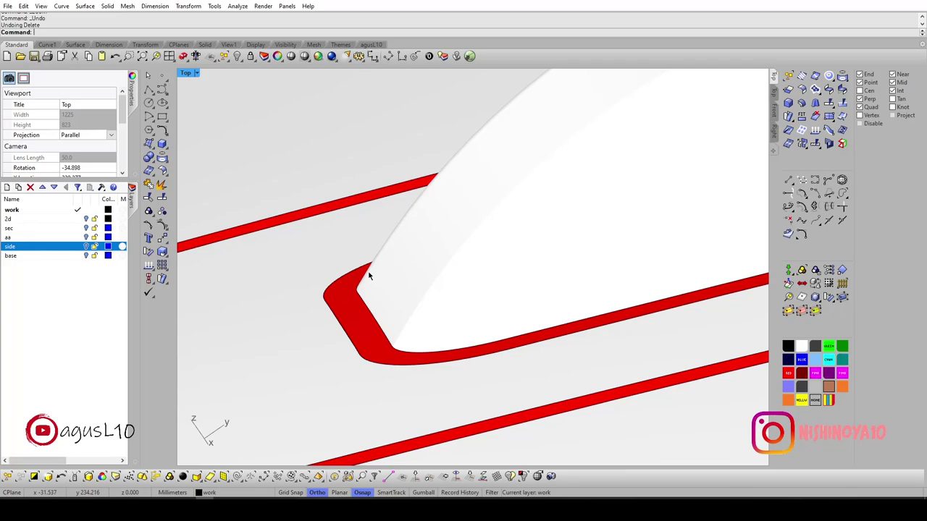
{"action": "scroll", "coordinate": [369, 275], "scroll_direction": "down", "scroll_amount": 3}
{"action": "scroll", "coordinate": [373, 278], "scroll_direction": "down", "scroll_amount": 2}
{"action": "right_click_drag", "start_coordinate": [394, 264], "coordinate": [409, 293]}
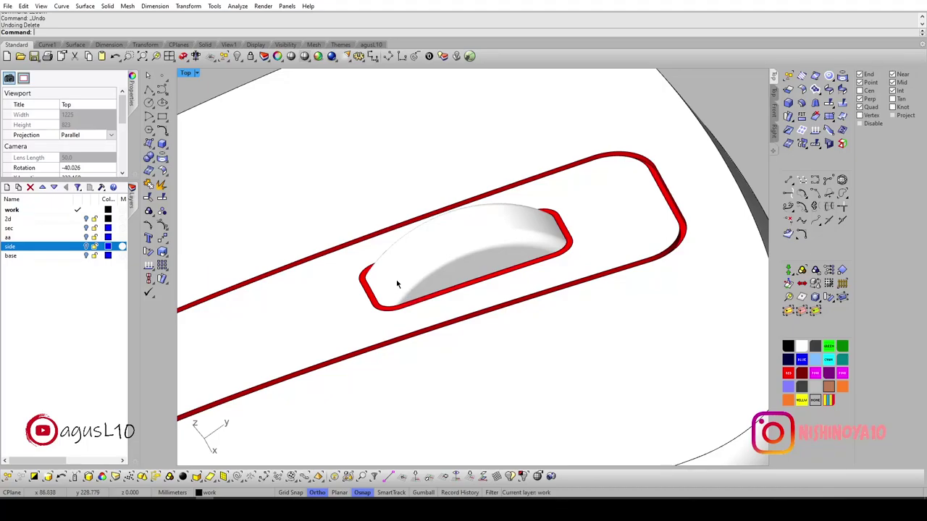
{"action": "scroll", "coordinate": [395, 284], "scroll_direction": "up", "scroll_amount": 2}
{"action": "scroll", "coordinate": [386, 281], "scroll_direction": "up", "scroll_amount": 3}
{"action": "left_click", "coordinate": [388, 281]}
{"action": "key", "text": "Delete"}
{"action": "scroll", "coordinate": [389, 284], "scroll_direction": "down", "scroll_amount": 4}
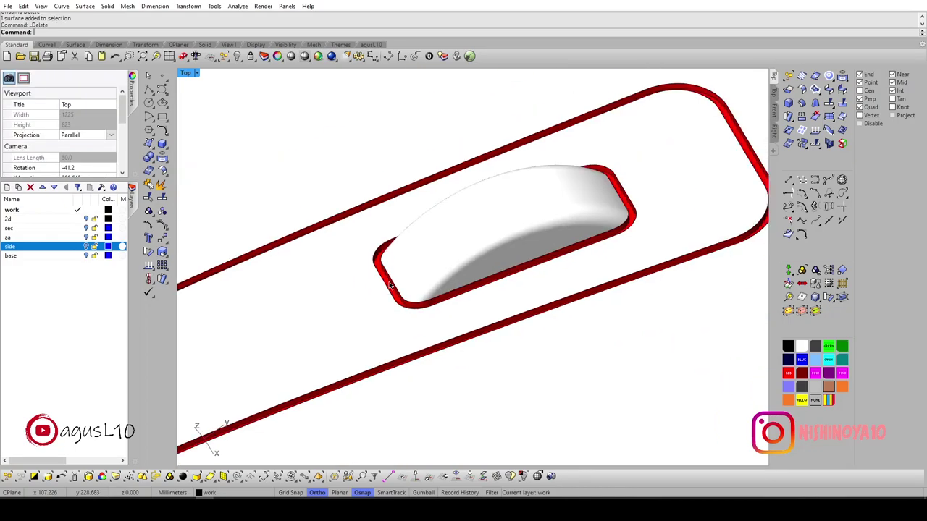
{"action": "mouse_move", "coordinate": [390, 285]}
{"action": "right_mouse_down"}
{"action": "mouse_move", "coordinate": [391, 298]}
{"action": "mouse_move", "coordinate": [389, 278]}
{"action": "right_mouse_up"}
{"action": "scroll", "coordinate": [388, 276], "scroll_direction": "up", "scroll_amount": 2}
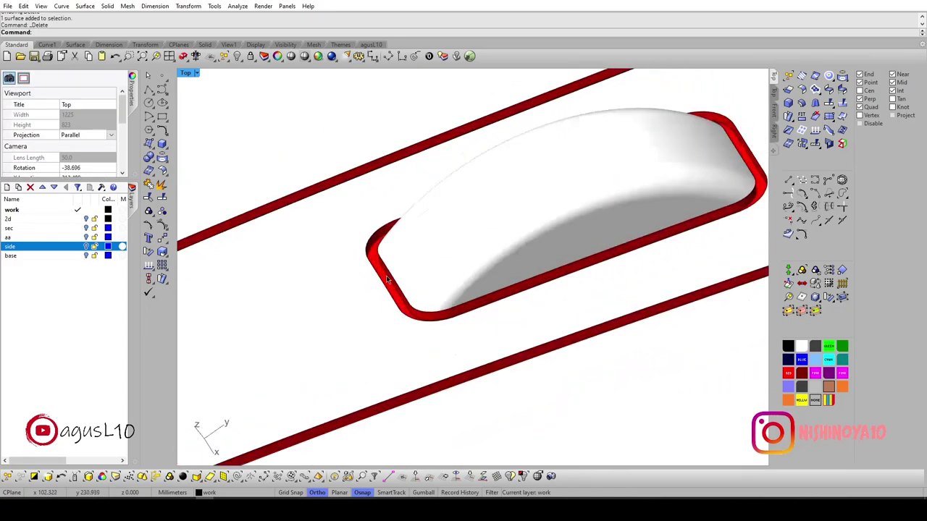
{"action": "scroll", "coordinate": [387, 274], "scroll_direction": "up", "scroll_amount": 3}
Check the corner fillet, rim and red band surfaces around the slot without changing them.
{"action": "left_click", "coordinate": [387, 272]}
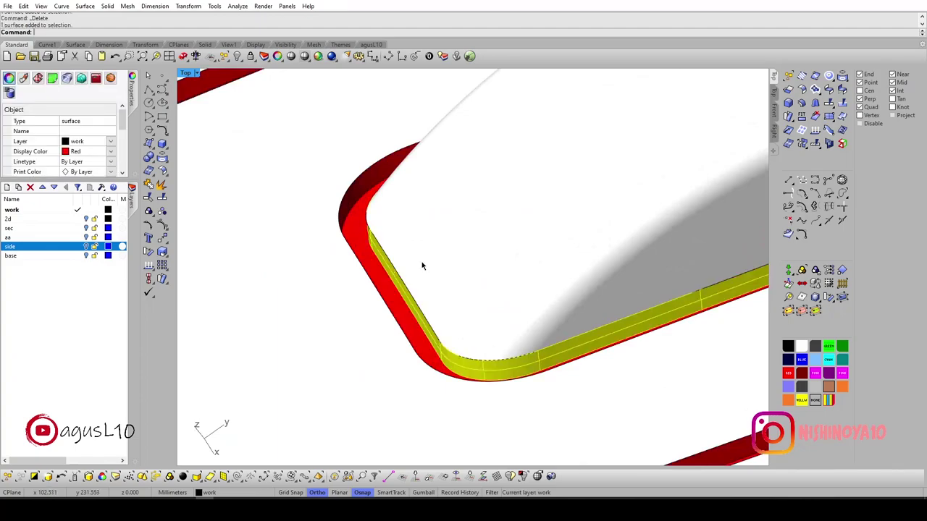
{"action": "type", "text": "CCs"}
{"action": "key", "text": "Escape"}
{"action": "scroll", "coordinate": [443, 265], "scroll_direction": "down", "scroll_amount": 2}
{"action": "scroll", "coordinate": [427, 283], "scroll_direction": "up", "scroll_amount": 3}
{"action": "left_click", "coordinate": [405, 296]}
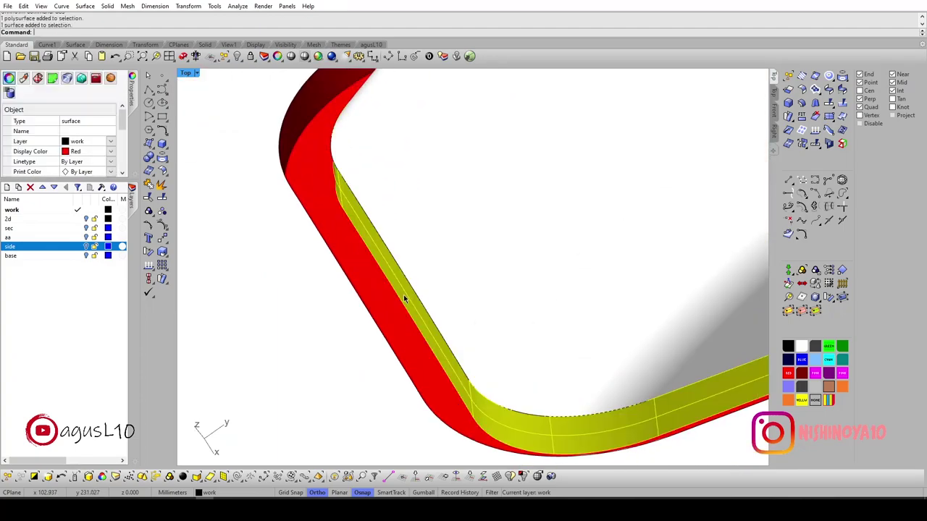
{"action": "scroll", "coordinate": [404, 294], "scroll_direction": "down", "scroll_amount": 2}
{"action": "scroll", "coordinate": [427, 283], "scroll_direction": "down", "scroll_amount": 2}
{"action": "key", "text": "Escape"}
{"action": "scroll", "coordinate": [449, 290], "scroll_direction": "down", "scroll_amount": 2}
{"action": "scroll", "coordinate": [463, 290], "scroll_direction": "down", "scroll_amount": 2}
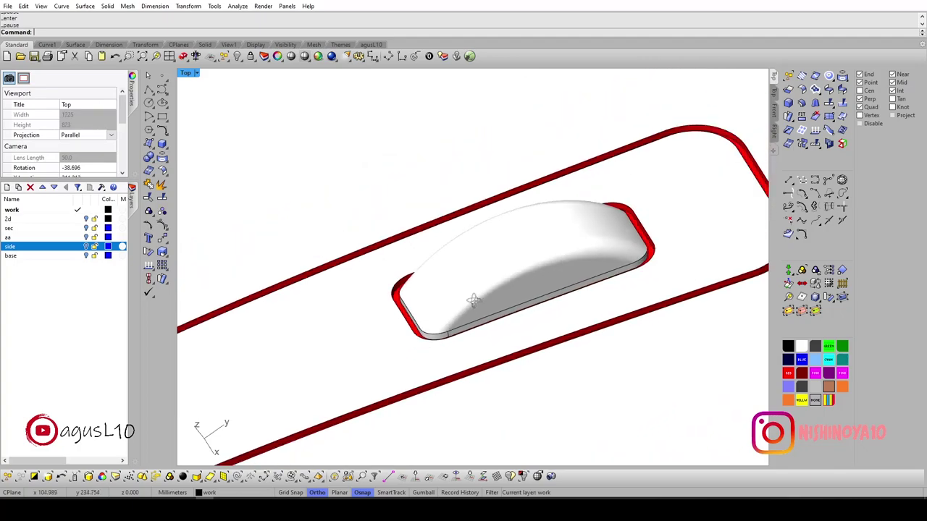
{"action": "scroll", "coordinate": [478, 276], "scroll_direction": "up", "scroll_amount": 2}
{"action": "scroll", "coordinate": [456, 289], "scroll_direction": "up", "scroll_amount": 2}
{"action": "scroll", "coordinate": [420, 289], "scroll_direction": "up", "scroll_amount": 2}
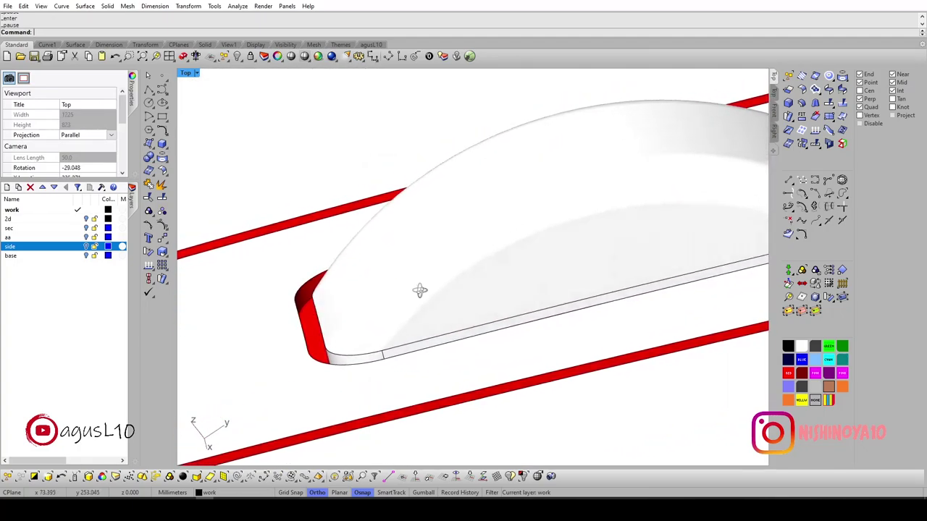
{"action": "scroll", "coordinate": [429, 297], "scroll_direction": "up", "scroll_amount": 1}
{"action": "scroll", "coordinate": [306, 321], "scroll_direction": "up", "scroll_amount": 3}
{"action": "left_click", "coordinate": [310, 300]}
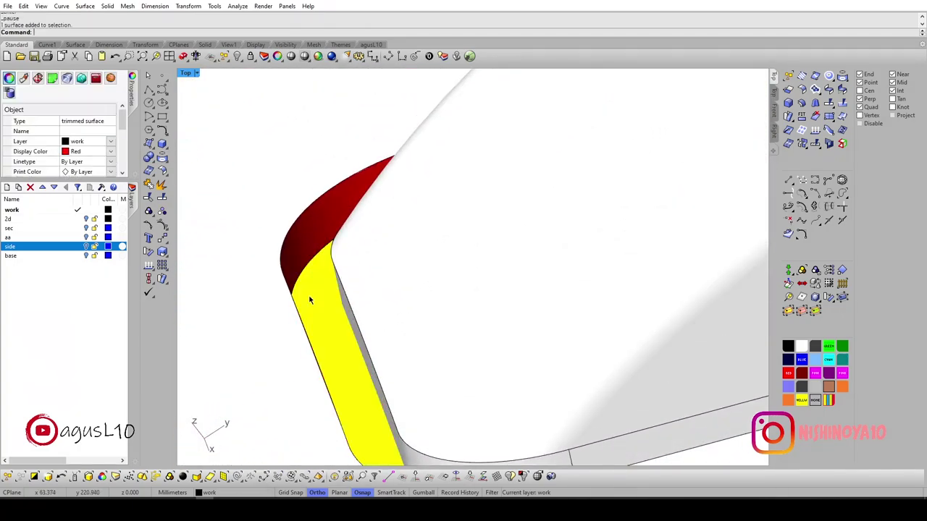
{"action": "key", "text": "Escape"}
{"action": "scroll", "coordinate": [321, 298], "scroll_direction": "down", "scroll_amount": 2}
{"action": "scroll", "coordinate": [345, 306], "scroll_direction": "up", "scroll_amount": 2}
Delete the inner side surface of the slot.
{"action": "left_click", "coordinate": [342, 307]}
{"action": "scroll", "coordinate": [355, 313], "scroll_direction": "down", "scroll_amount": 2}
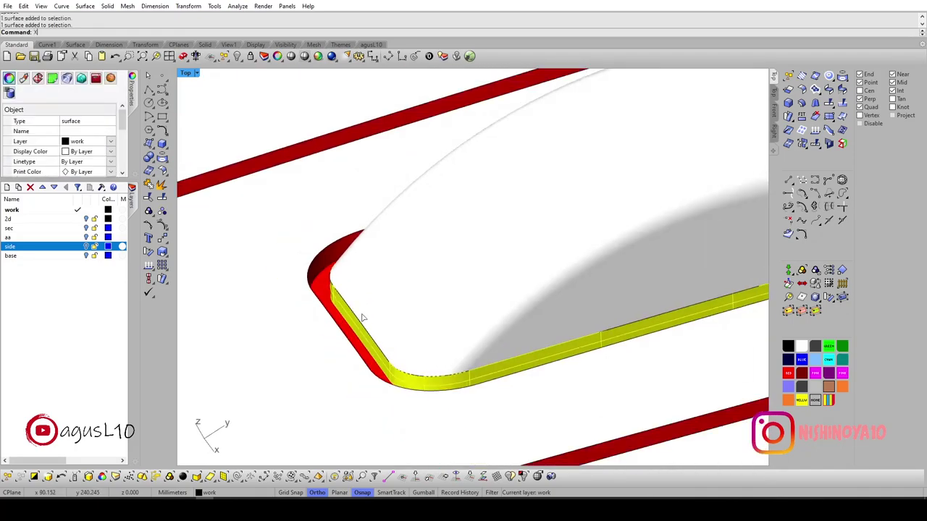
{"action": "key", "text": "Delete"}
{"action": "scroll", "coordinate": [343, 304], "scroll_direction": "up", "scroll_amount": 2}
{"action": "scroll", "coordinate": [340, 306], "scroll_direction": "up", "scroll_amount": 1}
Hide the long red bands along the body.
{"action": "left_click", "coordinate": [330, 308]}
{"action": "scroll", "coordinate": [329, 308], "scroll_direction": "down", "scroll_amount": 3}
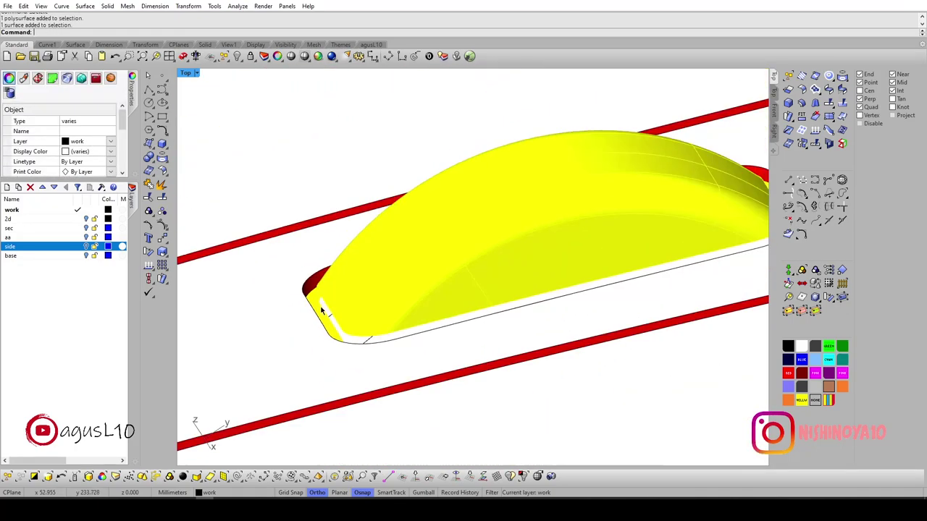
{"action": "scroll", "coordinate": [428, 327], "scroll_direction": "up", "scroll_amount": 2}
{"action": "key", "text": "ctrl+i"}
{"action": "key", "text": "ctrl+h"}
{"action": "scroll", "coordinate": [435, 324], "scroll_direction": "up", "scroll_amount": 2}
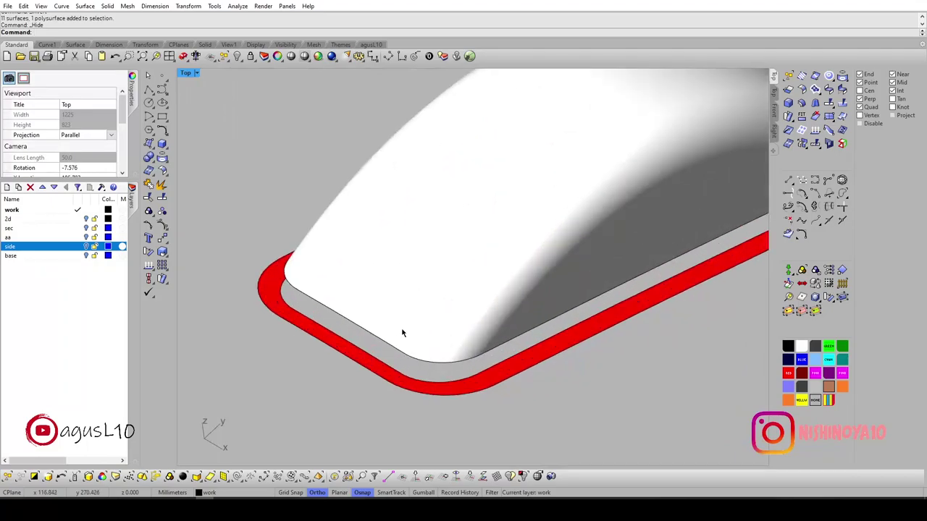
Explode the mouse body into separate surfaces and untrim one surface to full extent.
{"action": "left_click", "coordinate": [392, 344]}
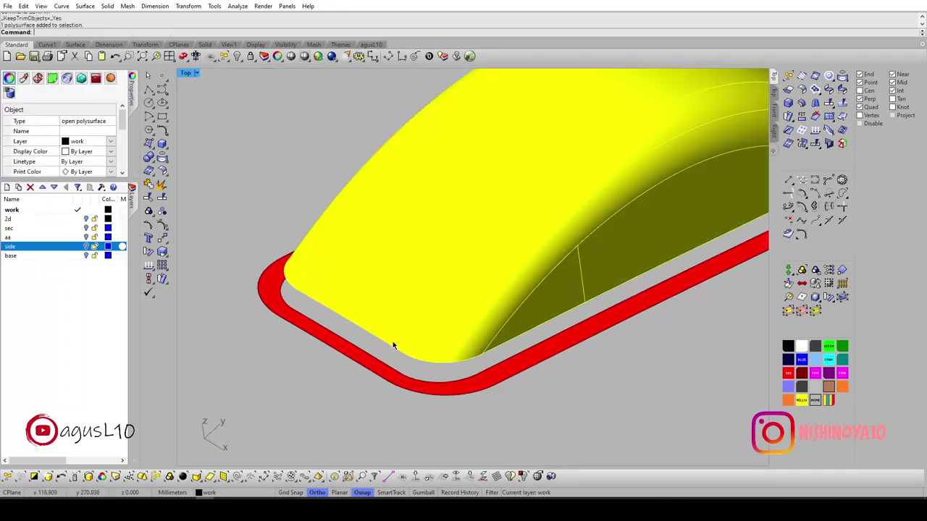
{"action": "type", "text": "explode"}
{"action": "key", "text": "Return"}
{"action": "left_click", "coordinate": [391, 342]}
{"action": "key", "text": "Escape"}
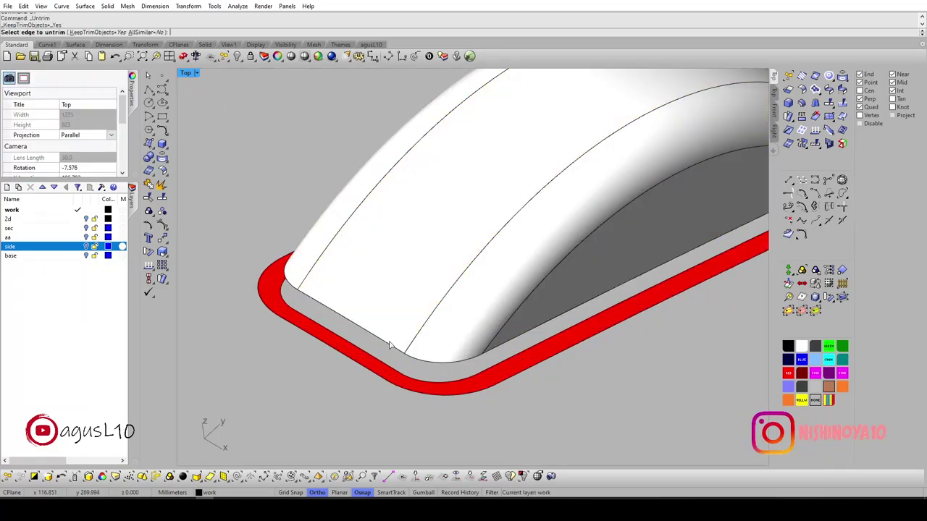
{"action": "left_click", "coordinate": [390, 346]}
{"action": "right_click_drag", "start_coordinate": [487, 357], "coordinate": [536, 346]}
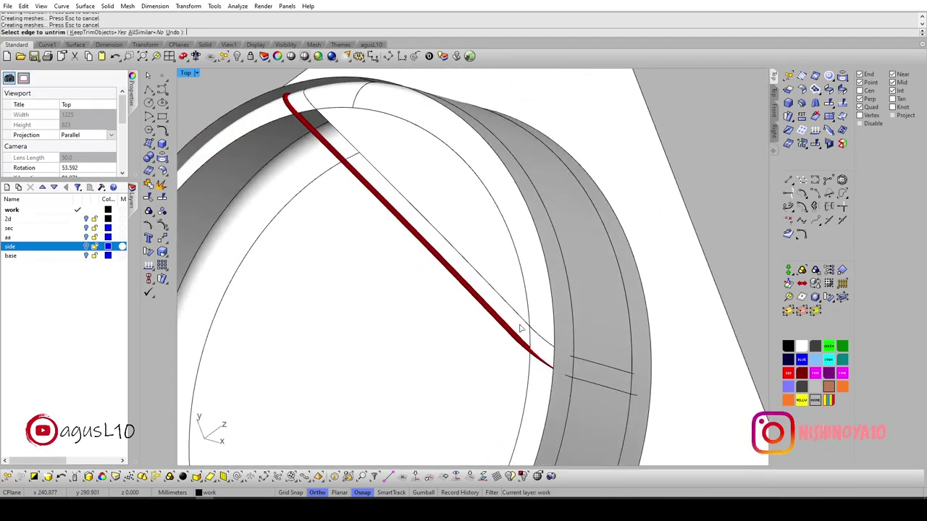
{"action": "right_click_drag", "start_coordinate": [512, 316], "coordinate": [417, 341]}
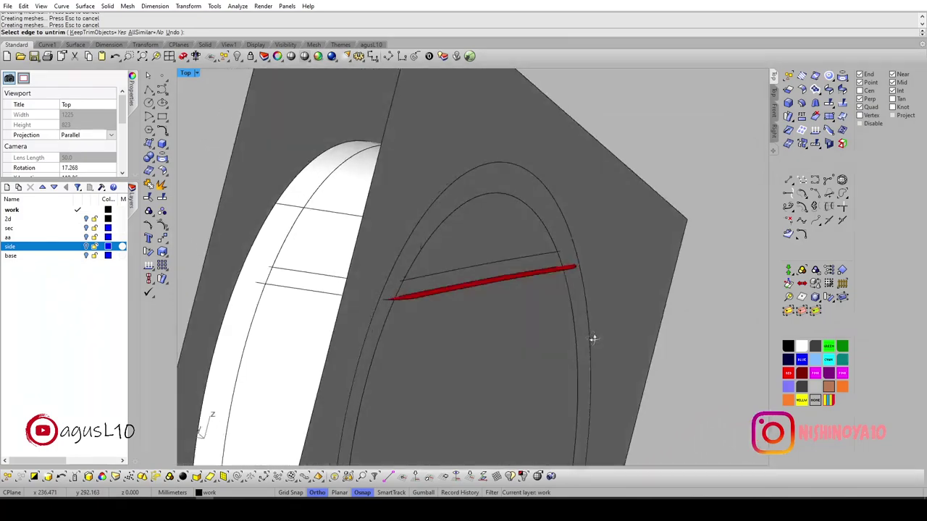
{"action": "key", "text": "ctrl+alt+w"}
{"action": "right_click_drag", "start_coordinate": [415, 336], "coordinate": [435, 338]}
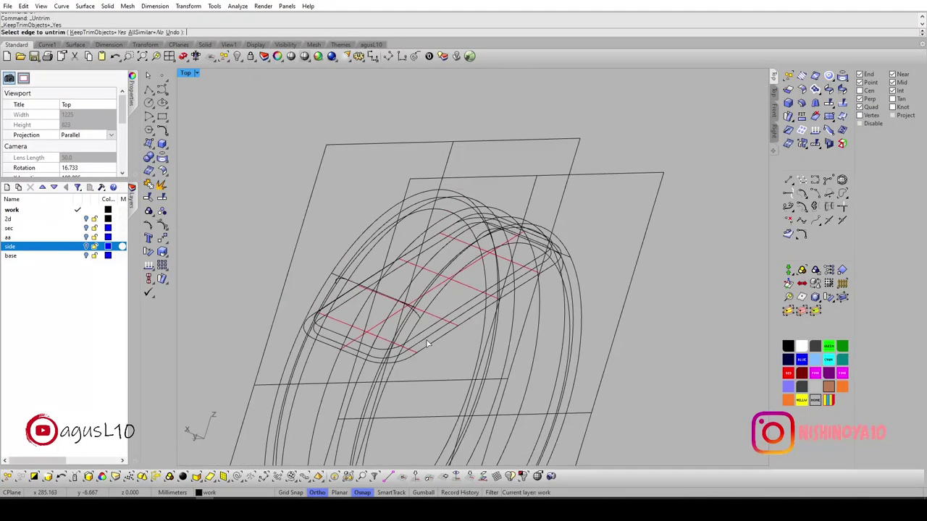
{"action": "key", "text": "ctrl+alt+s"}
{"action": "left_click", "coordinate": [439, 350]}
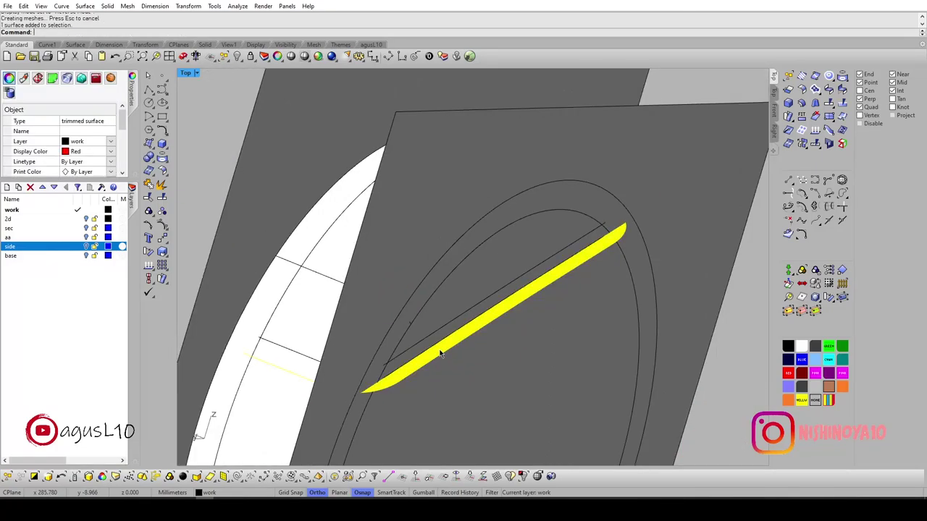
{"action": "right_click_drag", "start_coordinate": [440, 352], "coordinate": [389, 349]}
{"action": "key", "text": "ctrl+F3"}
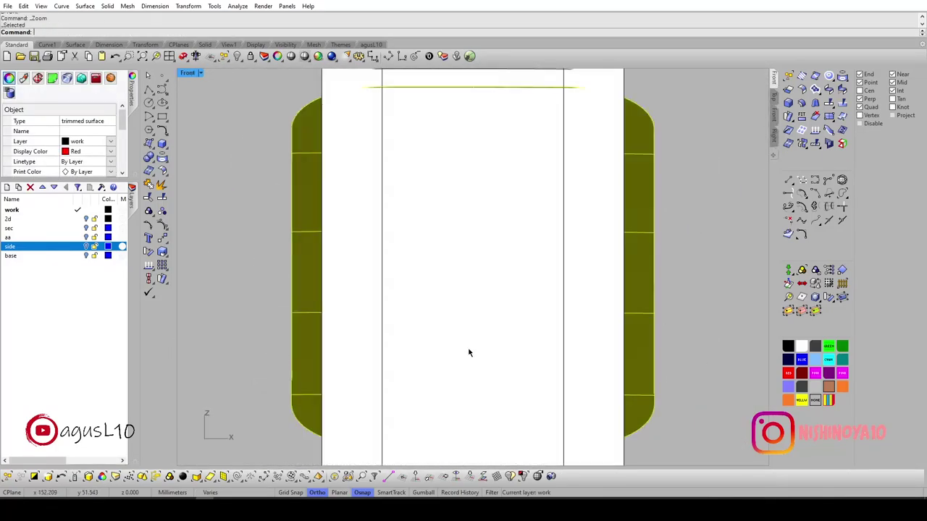
{"action": "key", "text": "ctrl+alt+w"}
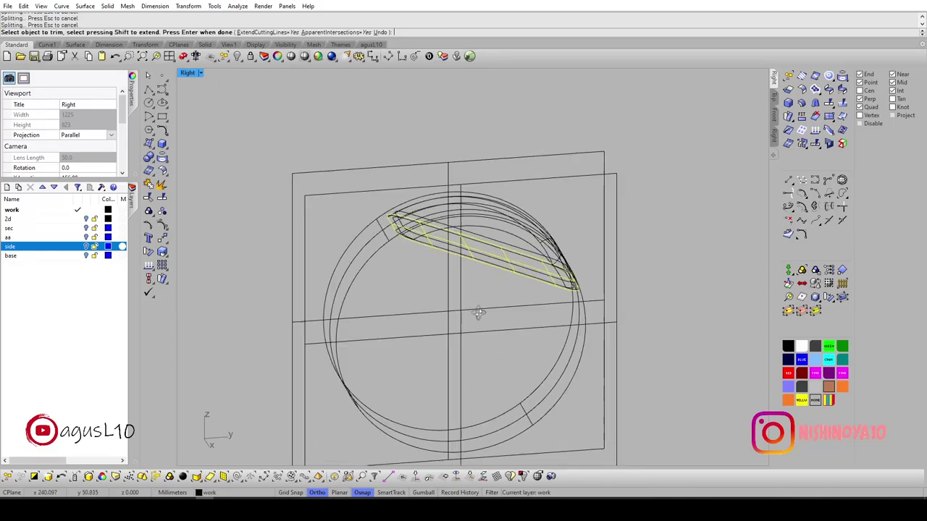
{"action": "mouse_move", "coordinate": [315, 294]}
{"action": "right_mouse_down"}
{"action": "mouse_move", "coordinate": [426, 257]}
{"action": "mouse_move", "coordinate": [449, 333]}
{"action": "mouse_move", "coordinate": [485, 356]}
{"action": "mouse_move", "coordinate": [554, 372]}
{"action": "mouse_move", "coordinate": [490, 331]}
{"action": "right_mouse_up"}
{"action": "key", "text": "ctrl+alt+s"}
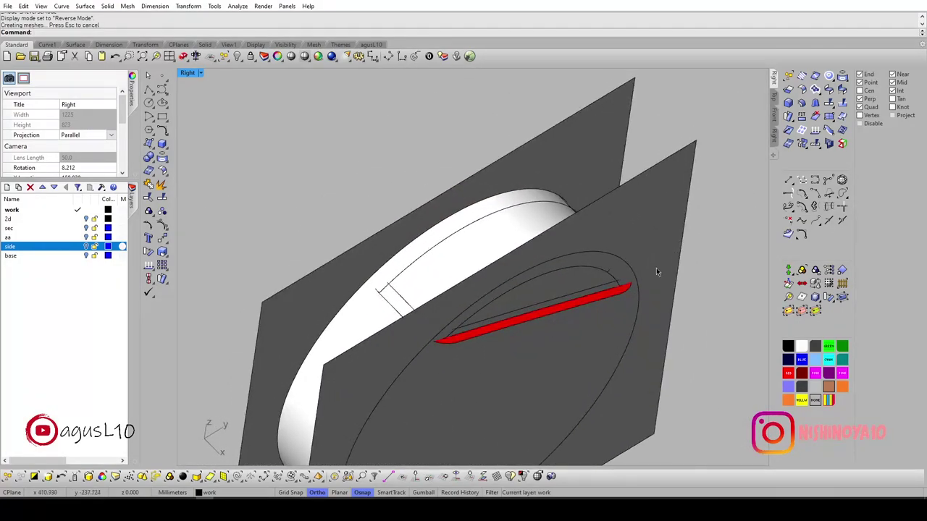
{"action": "left_click", "coordinate": [656, 271]}
{"action": "scroll", "coordinate": [596, 293], "scroll_direction": "up", "scroll_amount": 3}
{"action": "right_click_drag", "start_coordinate": [593, 307], "coordinate": [473, 272]}
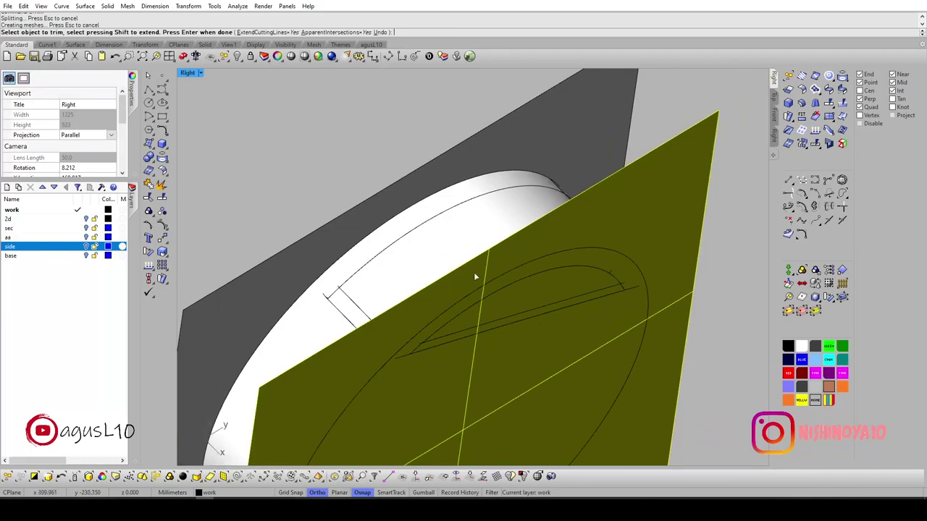
{"action": "scroll", "coordinate": [449, 292], "scroll_direction": "up", "scroll_amount": 3}
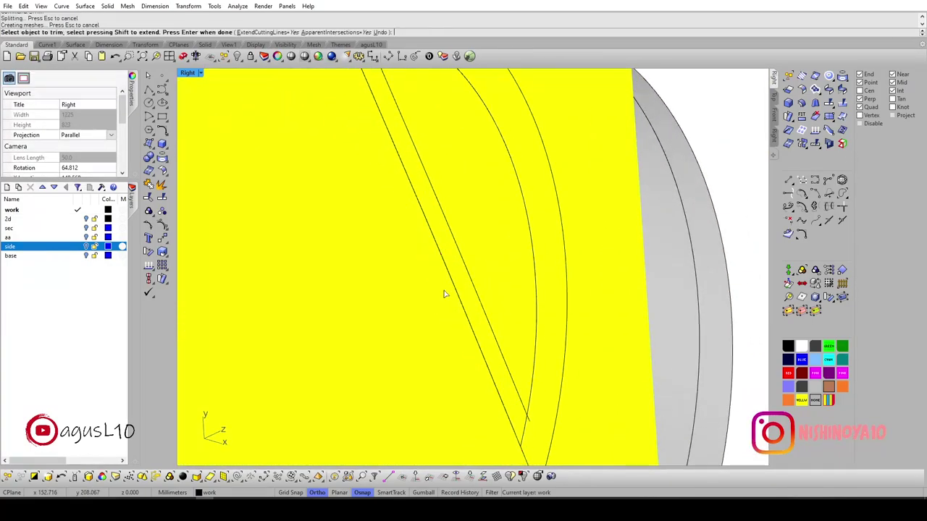
{"action": "key", "text": "Escape"}
{"action": "scroll", "coordinate": [444, 294], "scroll_direction": "down", "scroll_amount": 3}
{"action": "right_click_drag", "start_coordinate": [444, 294], "coordinate": [341, 352]}
Copy the top surface's edge as a curve along the mouse top, checking it in wireframe and shaded views.
{"action": "key", "text": "ctrl+alt+w"}
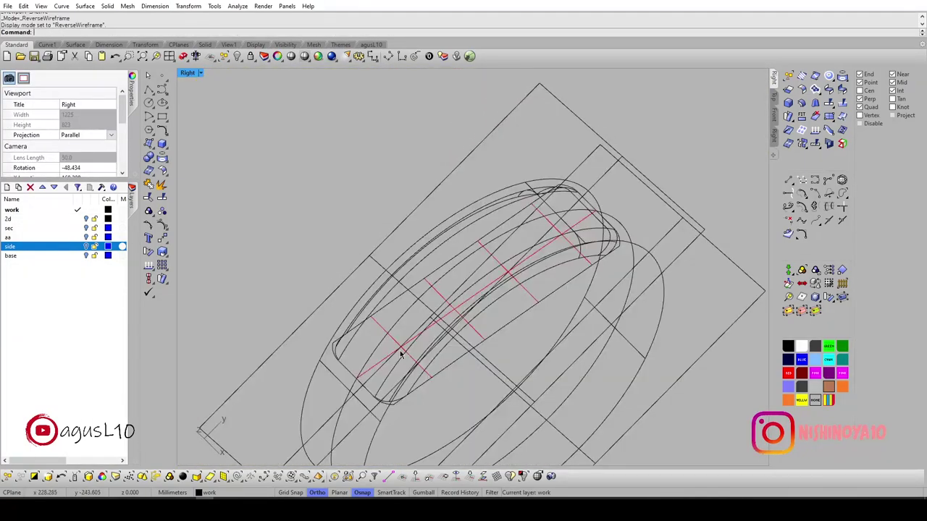
{"action": "mouse_move", "coordinate": [402, 354]}
{"action": "right_mouse_down"}
{"action": "mouse_move", "coordinate": [425, 340]}
{"action": "mouse_move", "coordinate": [434, 309]}
{"action": "mouse_move", "coordinate": [419, 312]}
{"action": "right_mouse_up"}
{"action": "scroll", "coordinate": [434, 352], "scroll_direction": "up", "scroll_amount": 3}
{"action": "key", "text": "Return"}
{"action": "key", "text": "Down"}
{"action": "key", "text": "Down"}
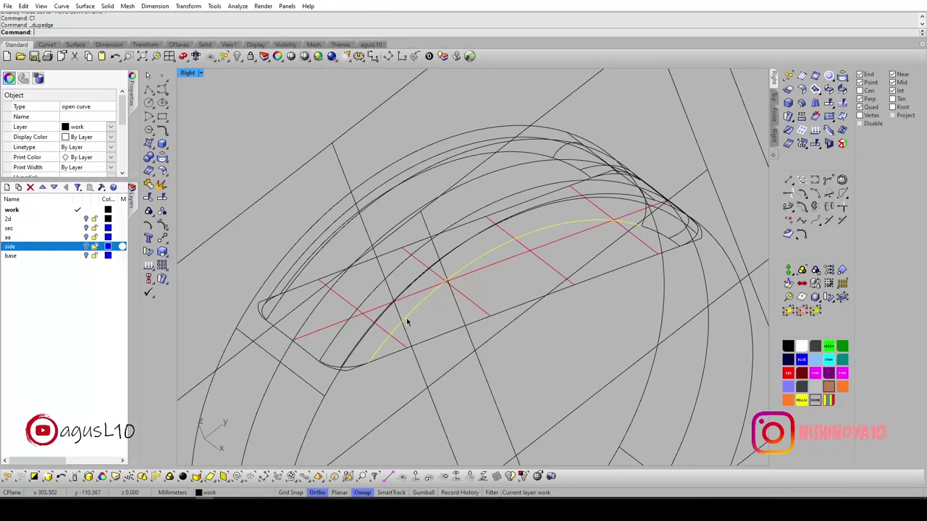
{"action": "key", "text": "Down"}
{"action": "key", "text": "Down"}
{"action": "key", "text": "Down"}
{"action": "key", "text": "Down"}
{"action": "key", "text": "ctrl+alt+s"}
{"action": "right_click_drag", "start_coordinate": [491, 280], "coordinate": [589, 284]}
{"action": "key", "text": "ctrl+alt+w"}
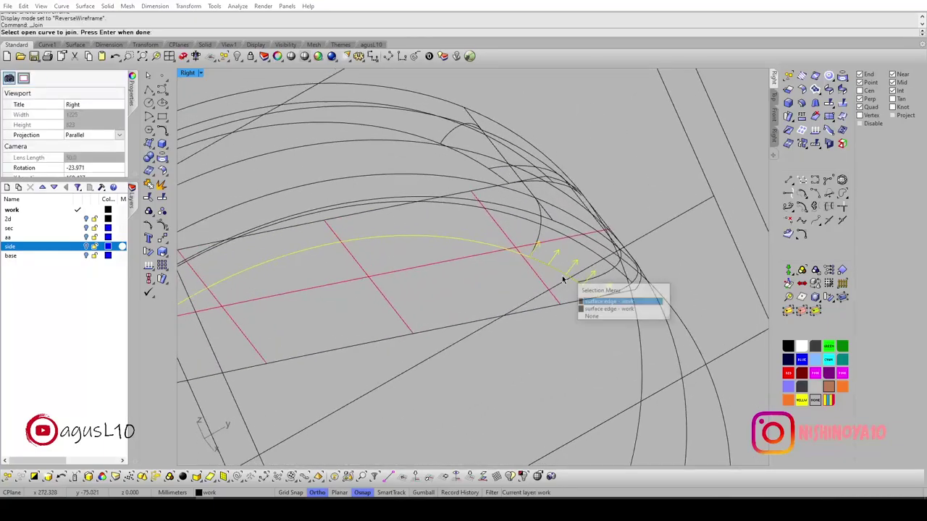
{"action": "scroll", "coordinate": [556, 277], "scroll_direction": "down", "scroll_amount": 5}
{"action": "key", "text": "ctrl+alt+s"}
{"action": "mouse_move", "coordinate": [543, 290]}
{"action": "right_mouse_down"}
{"action": "mouse_move", "coordinate": [548, 265]}
{"action": "mouse_move", "coordinate": [550, 290]}
{"action": "right_mouse_up"}
{"action": "key", "text": "ctrl+alt+w"}
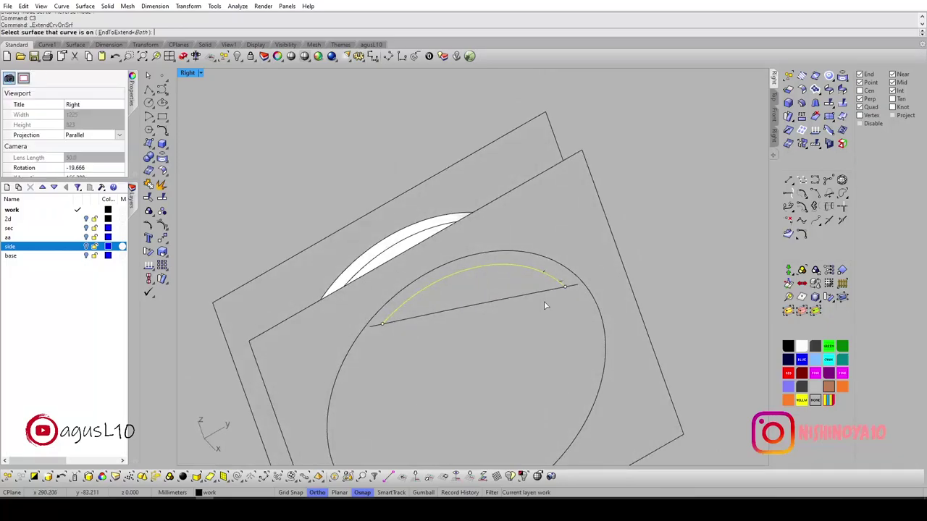
Trim the surface with the new curve and delete the leftover scrap piece.
{"action": "key", "text": "ctrl+t"}
{"action": "left_click", "coordinate": [572, 238]}
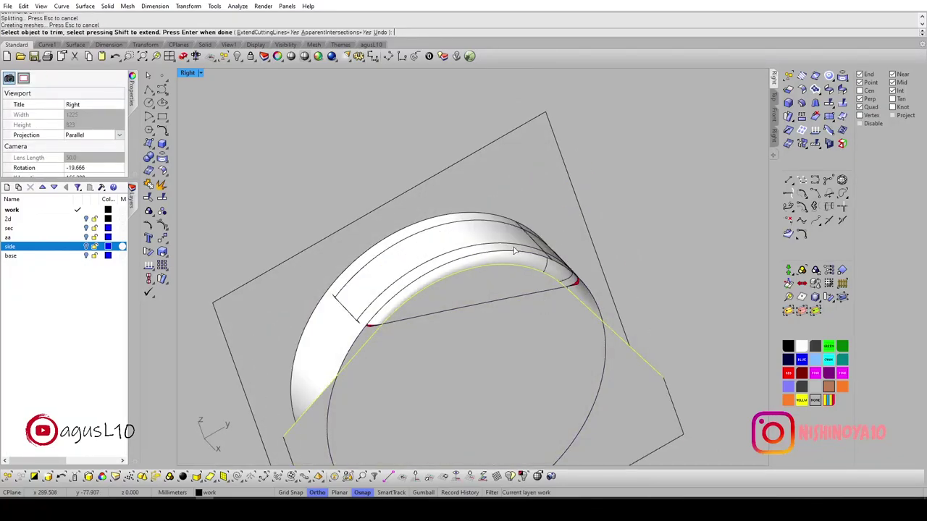
{"action": "key", "text": "ctrl+alt+s"}
{"action": "right_click_drag", "start_coordinate": [553, 262], "coordinate": [520, 255]}
{"action": "key", "text": "ctrl+alt+g"}
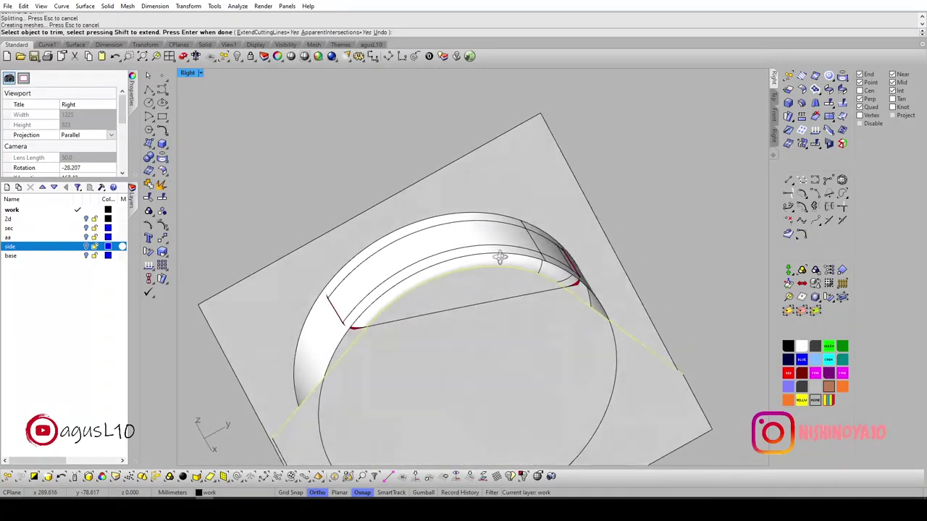
{"action": "key", "text": "Return"}
{"action": "left_click", "coordinate": [520, 255]}
{"action": "key", "text": "Delete"}
{"action": "right_click_drag", "start_coordinate": [519, 255], "coordinate": [444, 303]}
{"action": "key", "text": "ctrl+alt+s"}
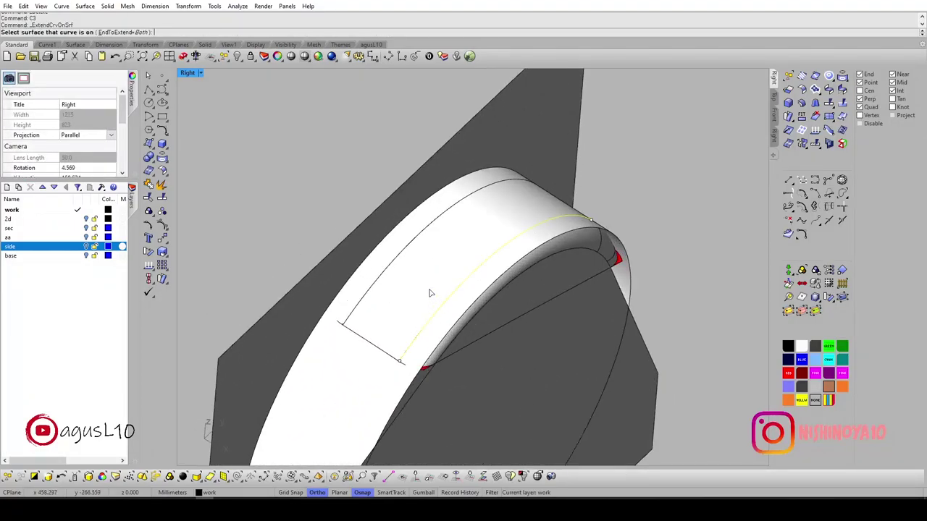
Trim the side surface with the extended curve lying on it.
{"action": "left_click", "coordinate": [429, 294]}
{"action": "scroll", "coordinate": [424, 293], "scroll_direction": "down", "scroll_amount": 3}
{"action": "right_click_drag", "start_coordinate": [423, 293], "coordinate": [420, 290]}
{"action": "scroll", "coordinate": [476, 269], "scroll_direction": "up", "scroll_amount": 3}
{"action": "key", "text": "ctrl+t"}
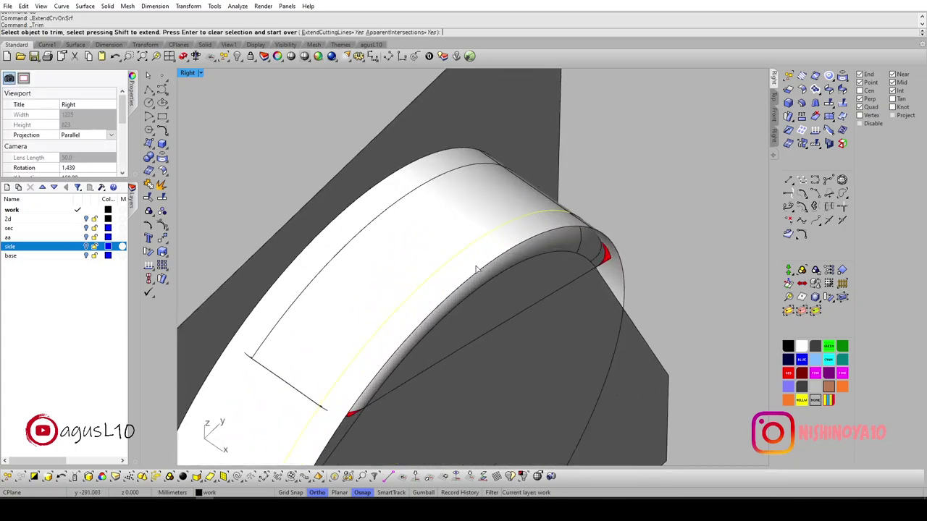
{"action": "scroll", "coordinate": [476, 268], "scroll_direction": "down", "scroll_amount": 3}
{"action": "right_click_drag", "start_coordinate": [477, 268], "coordinate": [519, 301]}
{"action": "scroll", "coordinate": [519, 301], "scroll_direction": "up", "scroll_amount": 4}
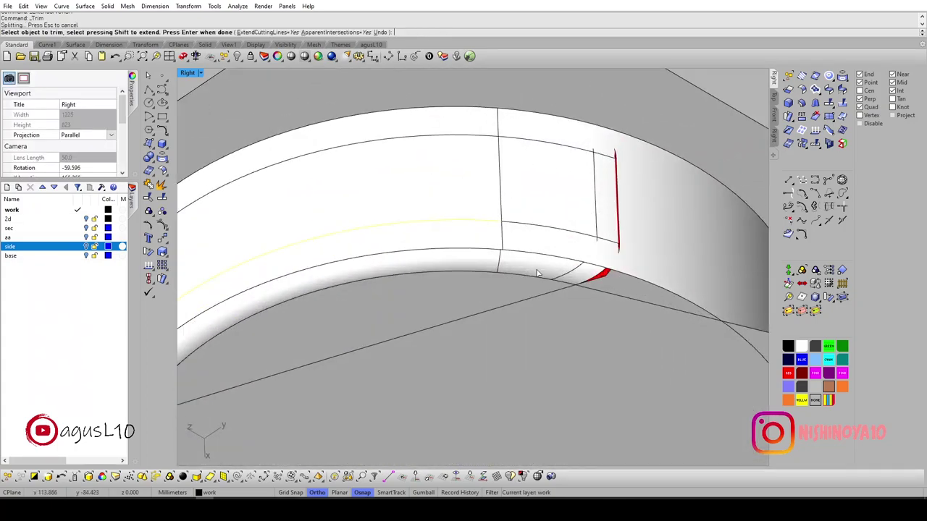
{"action": "key", "text": "Return"}
{"action": "scroll", "coordinate": [519, 301], "scroll_direction": "down", "scroll_amount": 4}
{"action": "mouse_move", "coordinate": [558, 242]}
{"action": "right_mouse_down"}
{"action": "mouse_move", "coordinate": [490, 270]}
{"action": "mouse_move", "coordinate": [500, 251]}
{"action": "right_mouse_up"}
{"action": "scroll", "coordinate": [489, 270], "scroll_direction": "up", "scroll_amount": 3}
Select the band surface and finish joining the three curves.
{"action": "left_click", "coordinate": [505, 227]}
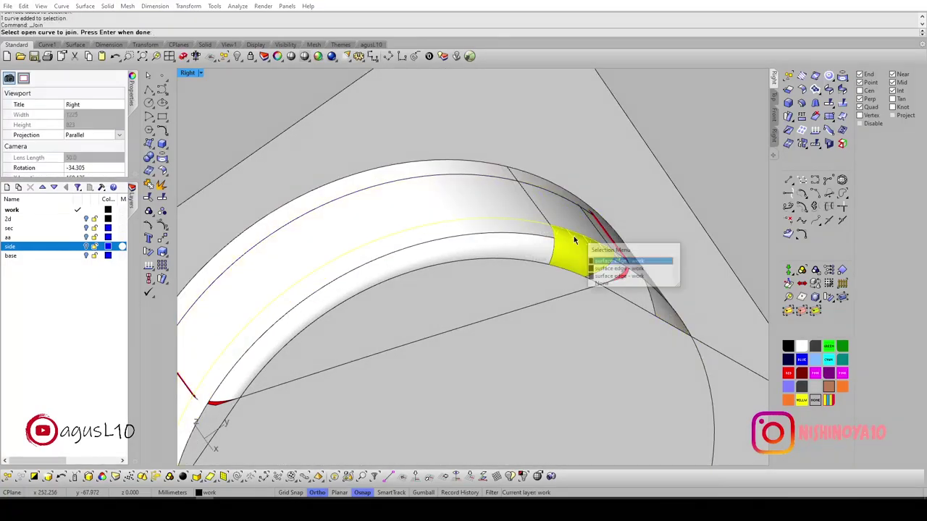
{"action": "right_click_drag", "start_coordinate": [584, 236], "coordinate": [609, 262]}
{"action": "key", "text": "Return"}
{"action": "scroll", "coordinate": [620, 265], "scroll_direction": "down", "scroll_amount": 2}
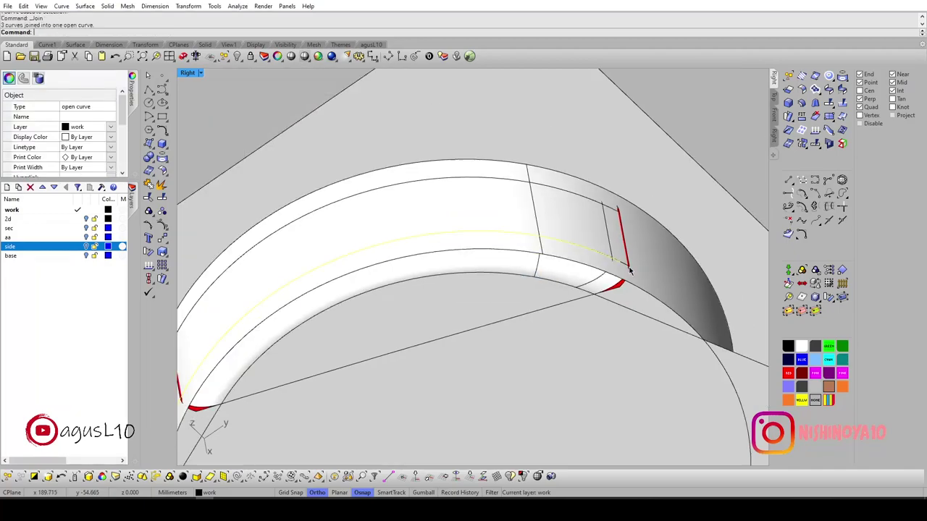
{"action": "scroll", "coordinate": [622, 279], "scroll_direction": "down", "scroll_amount": 2}
{"action": "scroll", "coordinate": [649, 276], "scroll_direction": "up", "scroll_amount": 3}
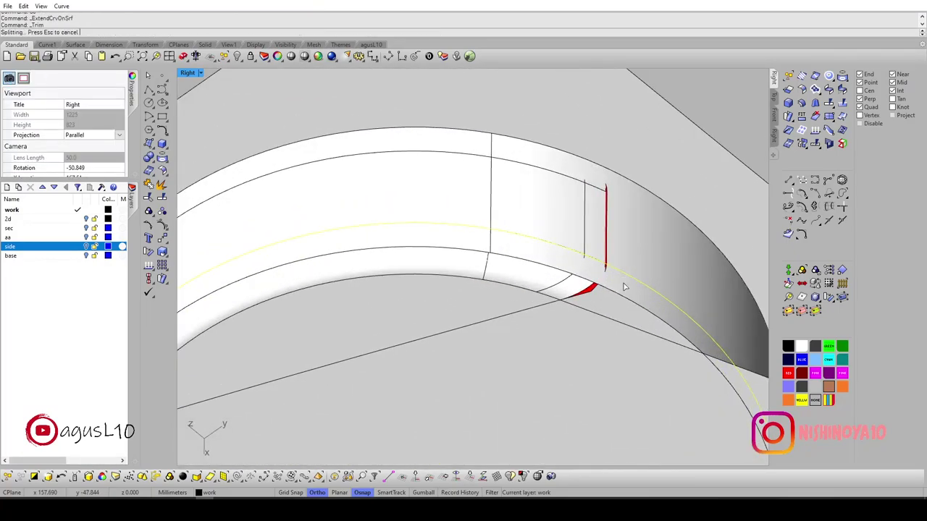
{"action": "scroll", "coordinate": [620, 288], "scroll_direction": "down", "scroll_amount": 4}
{"action": "scroll", "coordinate": [609, 281], "scroll_direction": "up", "scroll_amount": 4}
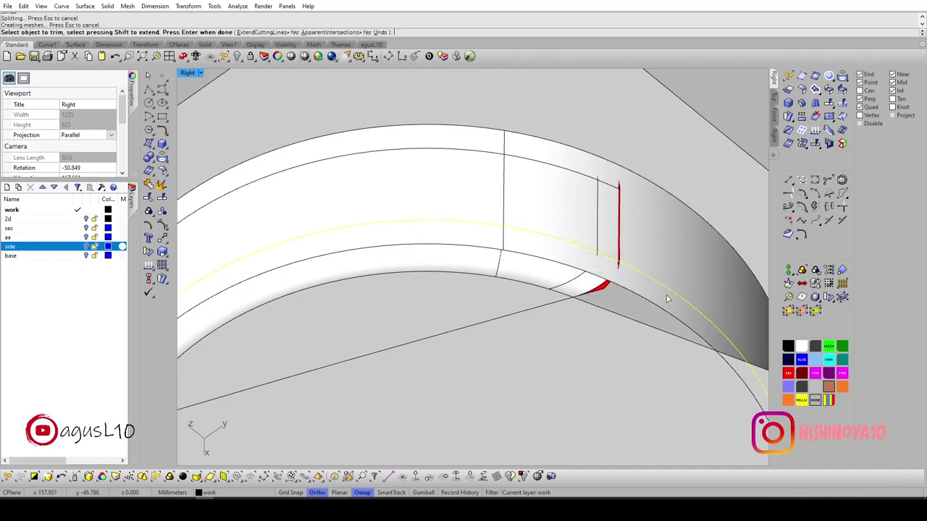
Pick the circle curve from the overlapping objects around the ring band.
{"action": "left_click", "coordinate": [668, 266]}
{"action": "scroll", "coordinate": [667, 266], "scroll_direction": "down", "scroll_amount": 1}
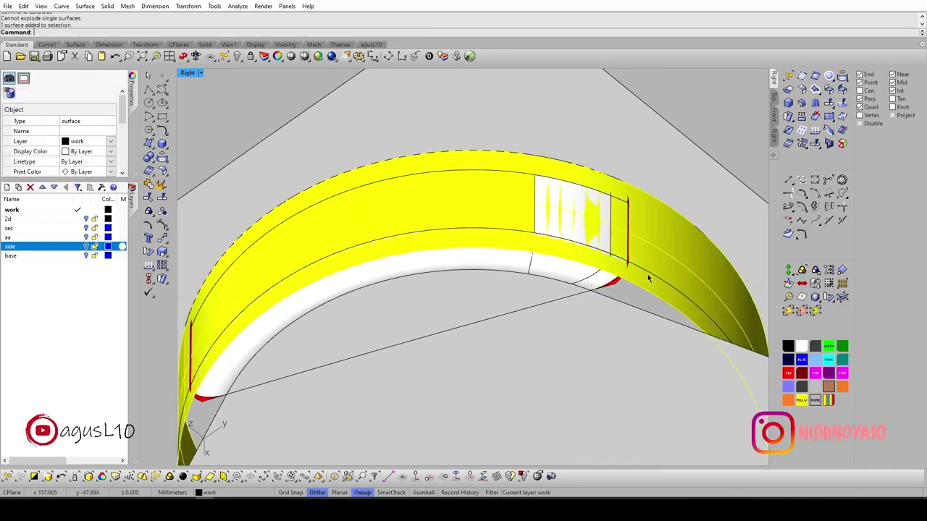
{"action": "key", "text": "Escape"}
{"action": "left_click", "coordinate": [760, 286]}
{"action": "left_click", "coordinate": [796, 304]}
{"action": "scroll", "coordinate": [580, 275], "scroll_direction": "down", "scroll_amount": 2}
{"action": "scroll", "coordinate": [572, 280], "scroll_direction": "up", "scroll_amount": 2}
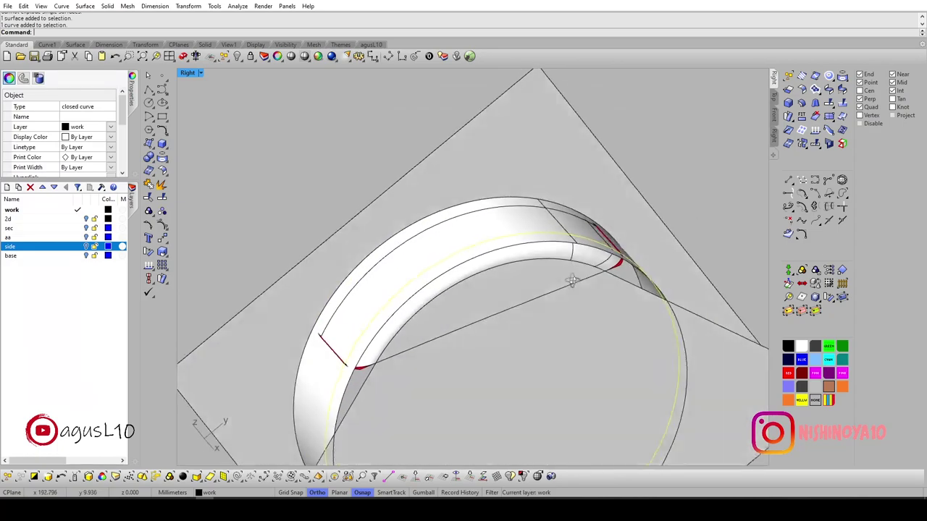
{"action": "mouse_move", "coordinate": [572, 280]}
{"action": "right_mouse_down"}
{"action": "mouse_move", "coordinate": [528, 262]}
{"action": "mouse_move", "coordinate": [635, 232]}
{"action": "mouse_move", "coordinate": [616, 255]}
{"action": "right_mouse_up"}
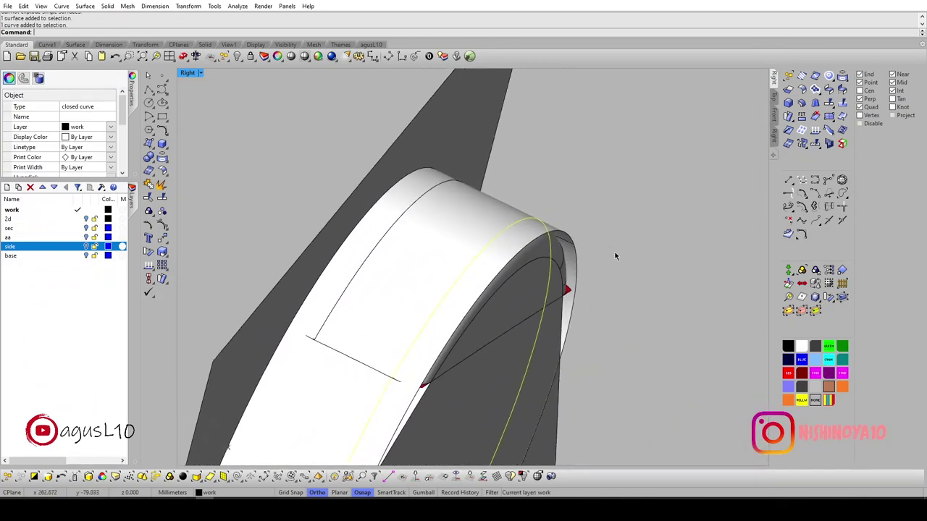
Split the band at both edge isocurves and delete the two thin strips with X.
{"action": "left_click", "coordinate": [513, 250]}
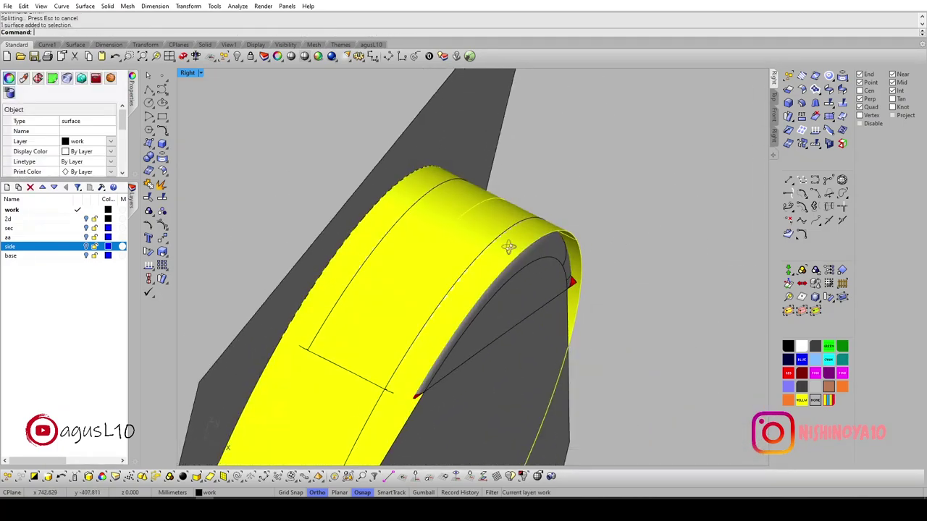
{"action": "scroll", "coordinate": [499, 273], "scroll_direction": "up", "scroll_amount": 2}
{"action": "left_click", "coordinate": [492, 250]}
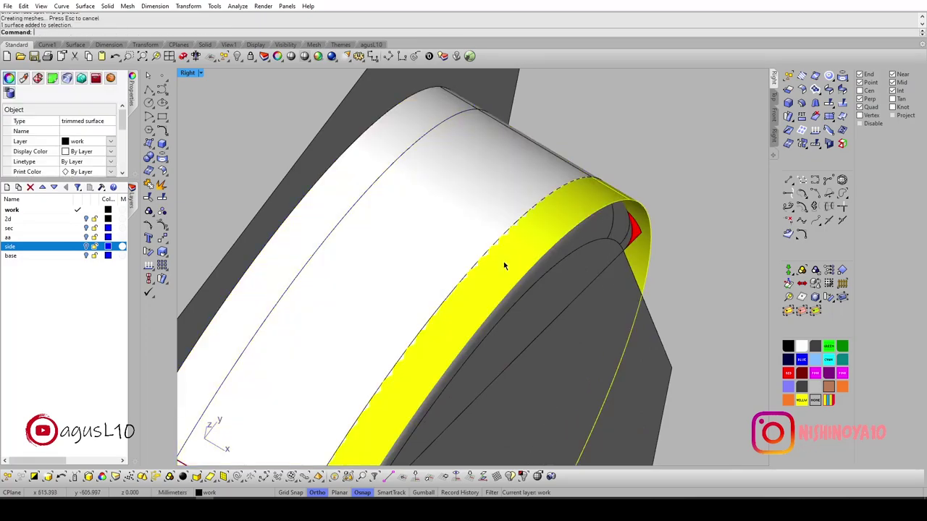
{"action": "type", "text": "x"}
{"action": "key", "text": "Return"}
{"action": "mouse_move", "coordinate": [503, 265]}
{"action": "right_mouse_down"}
{"action": "mouse_move", "coordinate": [378, 288]}
{"action": "mouse_move", "coordinate": [391, 304]}
{"action": "right_mouse_up"}
{"action": "key", "text": "Return"}
{"action": "left_click", "coordinate": [412, 275]}
{"action": "left_click", "coordinate": [391, 269]}
{"action": "left_click", "coordinate": [386, 264]}
{"action": "type", "text": "x"}
{"action": "key", "text": "Return"}
{"action": "scroll", "coordinate": [386, 264], "scroll_direction": "down", "scroll_amount": 3}
{"action": "scroll", "coordinate": [408, 335], "scroll_direction": "up", "scroll_amount": 4}
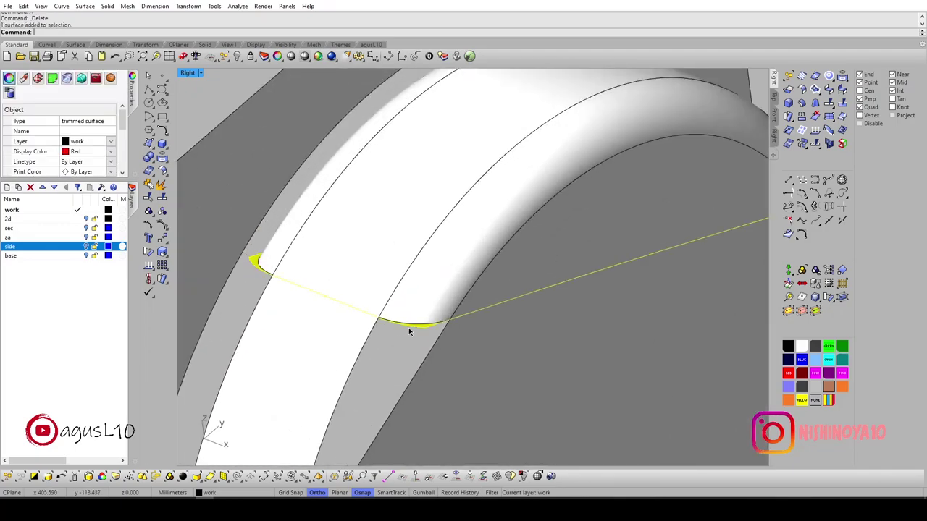
Trim away the unwanted surface piece, leaving a straight cut across the scroll-wheel bump.
{"action": "left_click", "coordinate": [345, 353]}
{"action": "scroll", "coordinate": [345, 352], "scroll_direction": "down", "scroll_amount": 4}
{"action": "right_click_drag", "start_coordinate": [398, 338], "coordinate": [428, 347]}
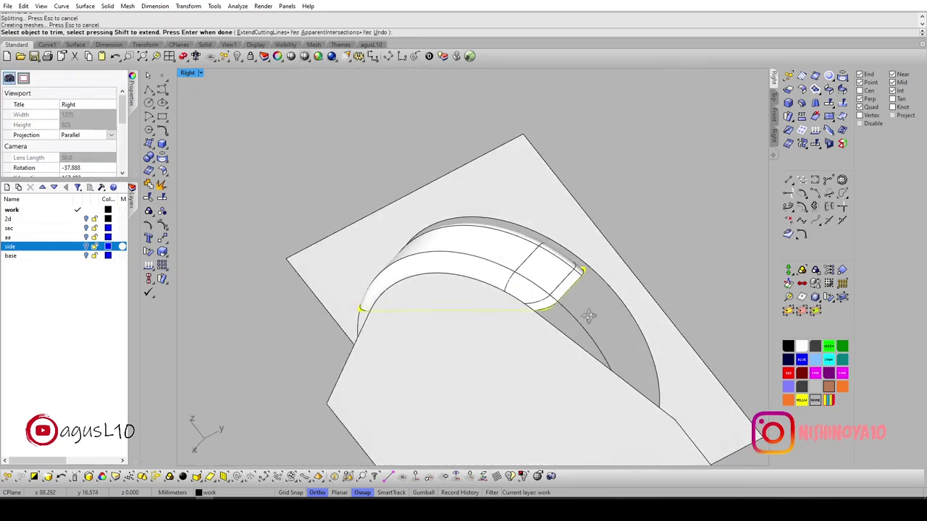
{"action": "mouse_move", "coordinate": [587, 315]}
{"action": "right_mouse_down"}
{"action": "mouse_move", "coordinate": [559, 353]}
{"action": "mouse_move", "coordinate": [578, 352]}
{"action": "mouse_move", "coordinate": [549, 337]}
{"action": "right_mouse_up"}
{"action": "key", "text": "Escape"}
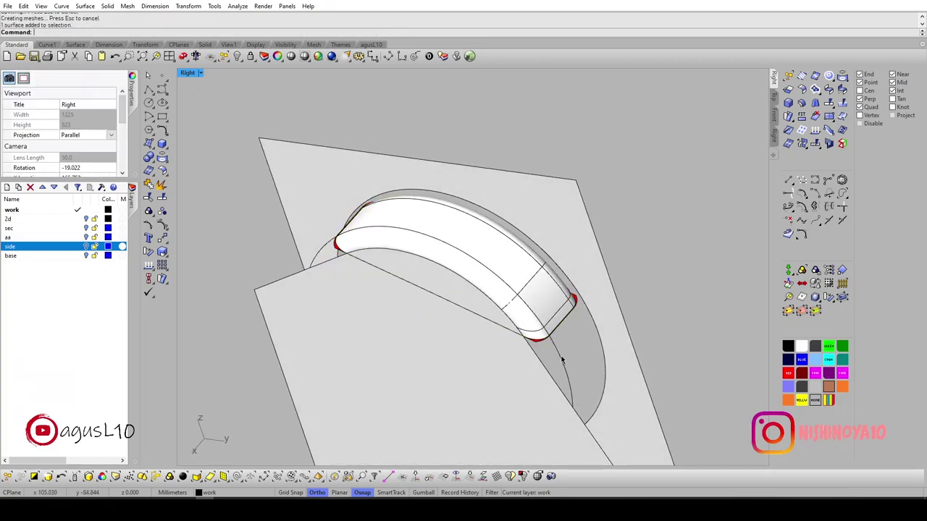
{"action": "scroll", "coordinate": [562, 360], "scroll_direction": "up", "scroll_amount": 4}
{"action": "right_click_drag", "start_coordinate": [528, 331], "coordinate": [488, 316]}
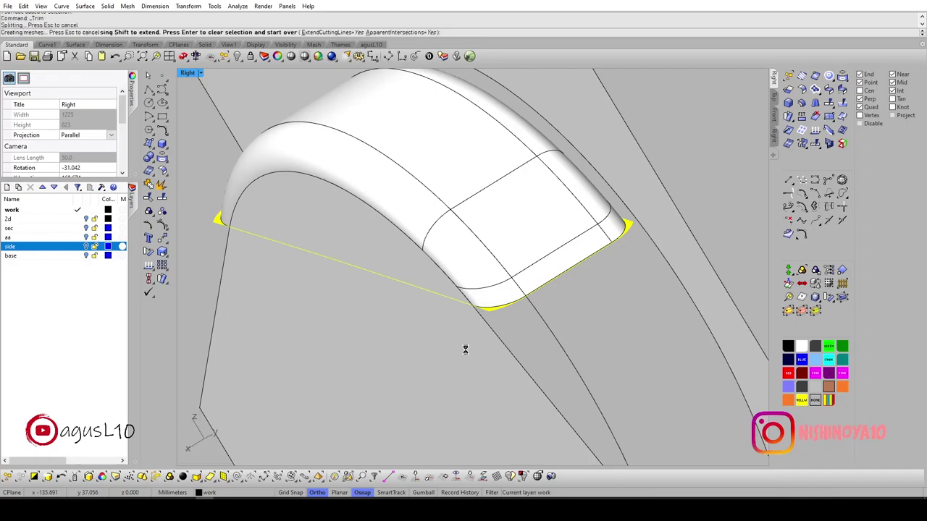
{"action": "scroll", "coordinate": [465, 350], "scroll_direction": "down", "scroll_amount": 3}
{"action": "mouse_move", "coordinate": [464, 349]}
{"action": "right_mouse_down"}
{"action": "mouse_move", "coordinate": [569, 268]}
{"action": "mouse_move", "coordinate": [553, 263]}
{"action": "mouse_move", "coordinate": [604, 279]}
{"action": "mouse_move", "coordinate": [648, 275]}
{"action": "mouse_move", "coordinate": [504, 370]}
{"action": "mouse_move", "coordinate": [551, 369]}
{"action": "mouse_move", "coordinate": [502, 362]}
{"action": "mouse_move", "coordinate": [376, 393]}
{"action": "mouse_move", "coordinate": [507, 372]}
{"action": "mouse_move", "coordinate": [545, 285]}
{"action": "right_mouse_up"}
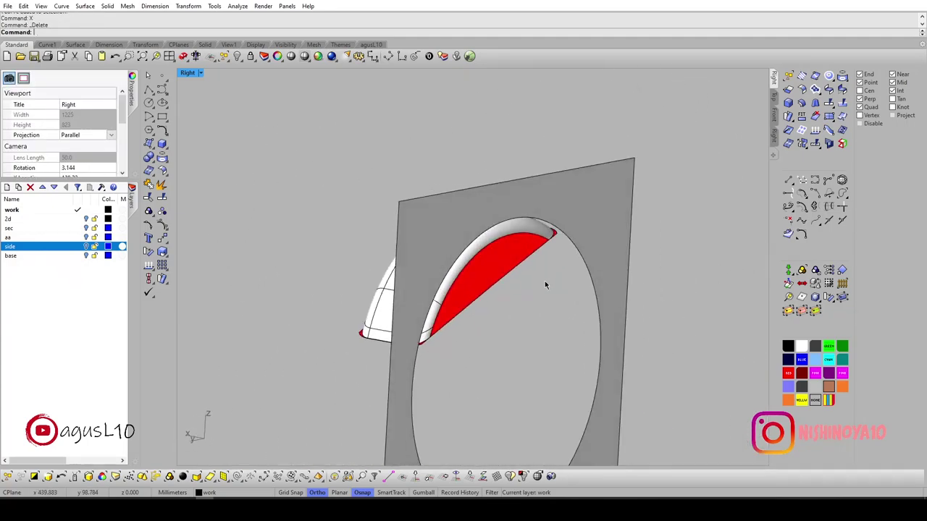
Remove the trimmed pieces inside the plane's opening.
{"action": "left_click", "coordinate": [583, 266]}
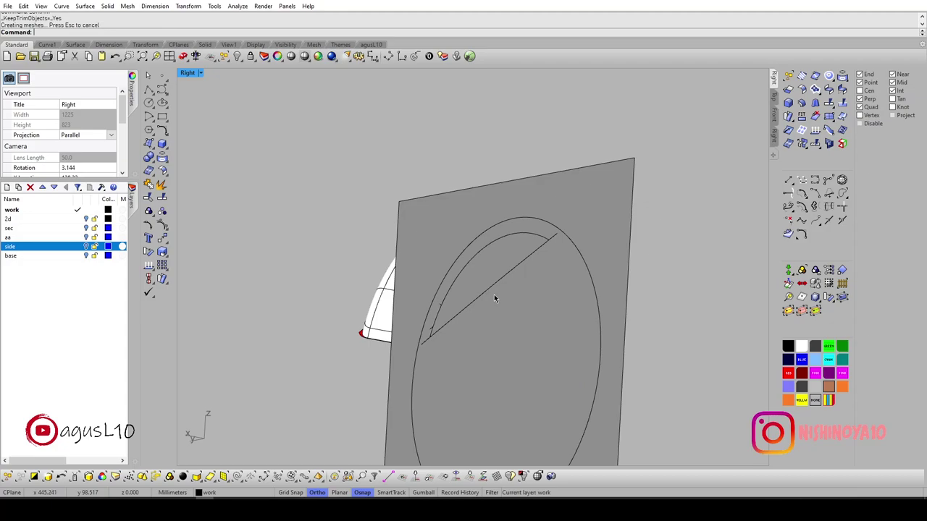
{"action": "mouse_move", "coordinate": [494, 298]}
{"action": "right_mouse_down"}
{"action": "mouse_move", "coordinate": [551, 279]}
{"action": "mouse_move", "coordinate": [532, 268]}
{"action": "right_mouse_up"}
{"action": "left_click", "coordinate": [527, 236]}
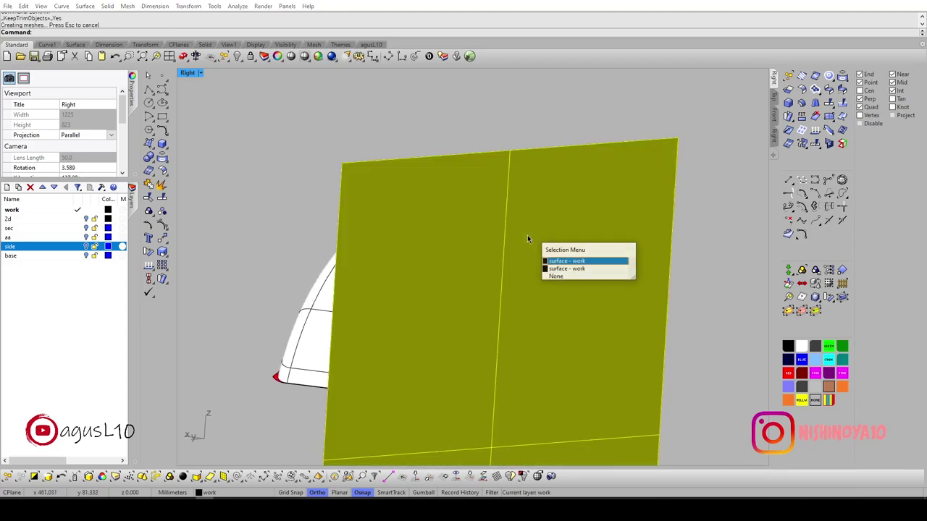
{"action": "key", "text": "Escape"}
Join the inner curve and the overlapping surface edge into one open curve.
{"action": "type", "text": "3"}
{"action": "key", "text": "Return"}
{"action": "left_click", "coordinate": [530, 235]}
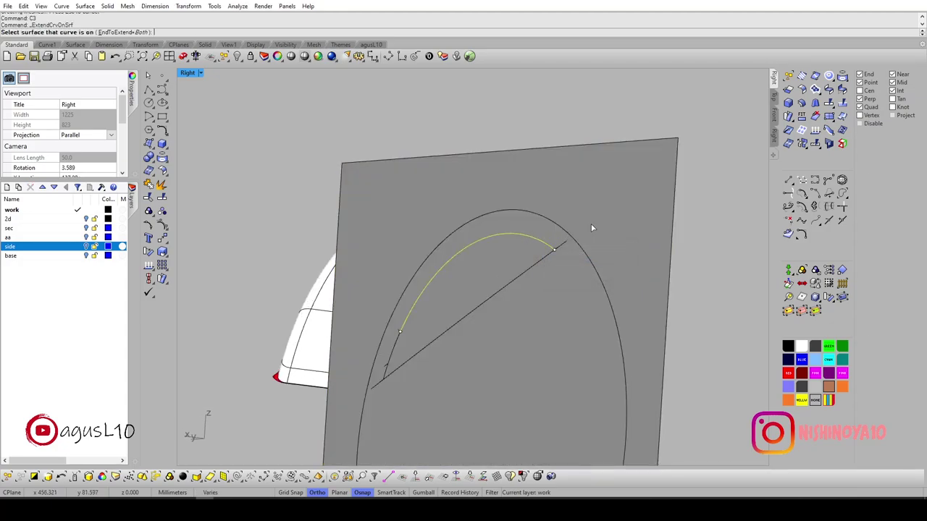
{"action": "scroll", "coordinate": [403, 332], "scroll_direction": "up", "scroll_amount": 3}
{"action": "left_click", "coordinate": [412, 318]}
{"action": "key", "text": "ctrl+j"}
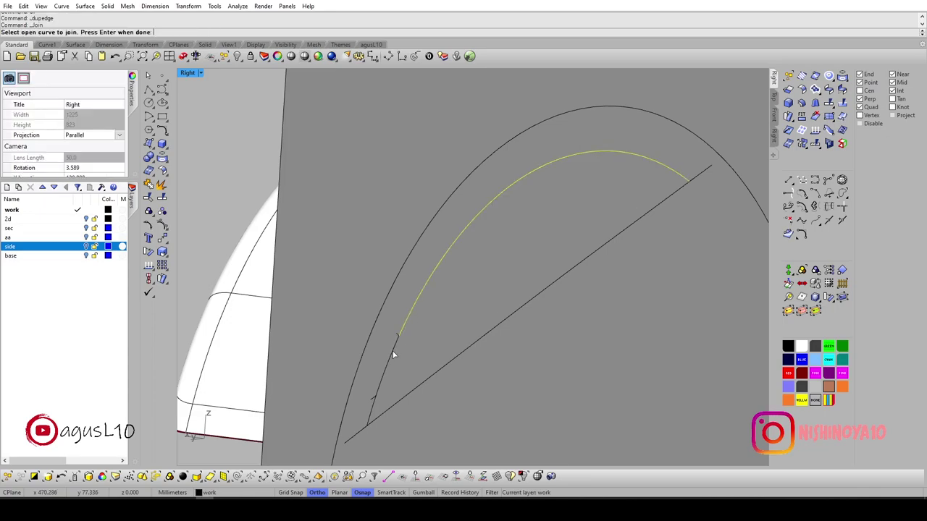
{"action": "left_click", "coordinate": [371, 413]}
{"action": "key", "text": "Return"}
{"action": "key", "text": "Return"}
{"action": "key", "text": "Return"}
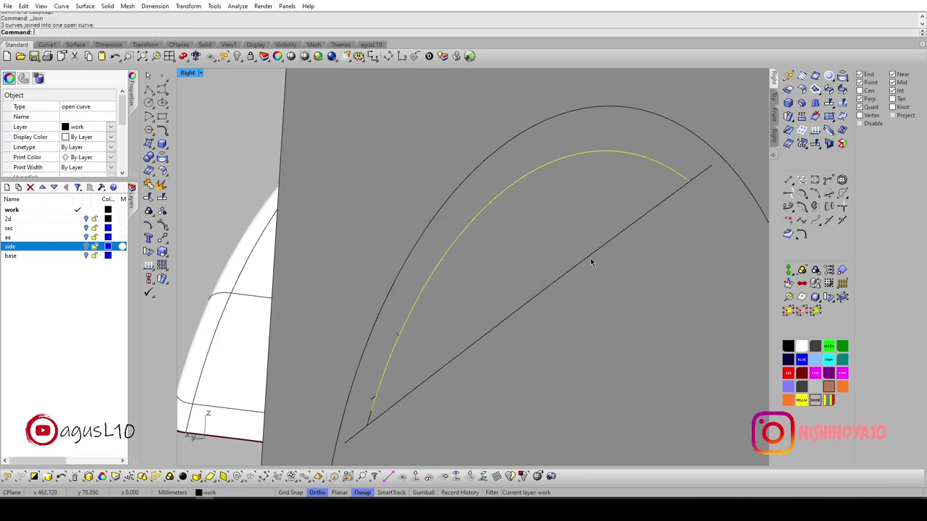
{"action": "scroll", "coordinate": [585, 285], "scroll_direction": "down", "scroll_amount": 2}
{"action": "type", "text": "c3"}
{"action": "key", "text": "Return"}
Extend the curve across the plane surface and join the extension piece to it.
{"action": "left_click", "coordinate": [604, 299]}
{"action": "scroll", "coordinate": [606, 296], "scroll_direction": "down", "scroll_amount": 2}
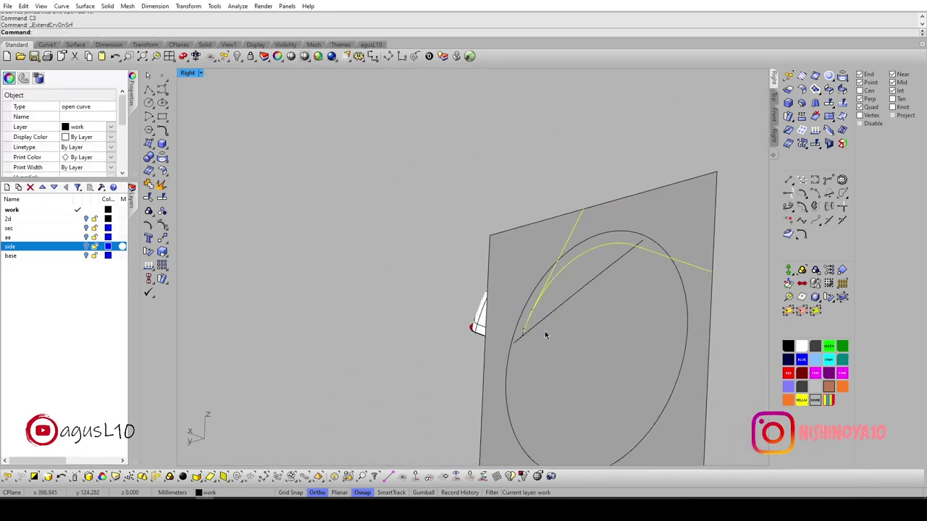
{"action": "scroll", "coordinate": [510, 331], "scroll_direction": "up", "scroll_amount": 4}
{"action": "key", "text": "ctrl+j"}
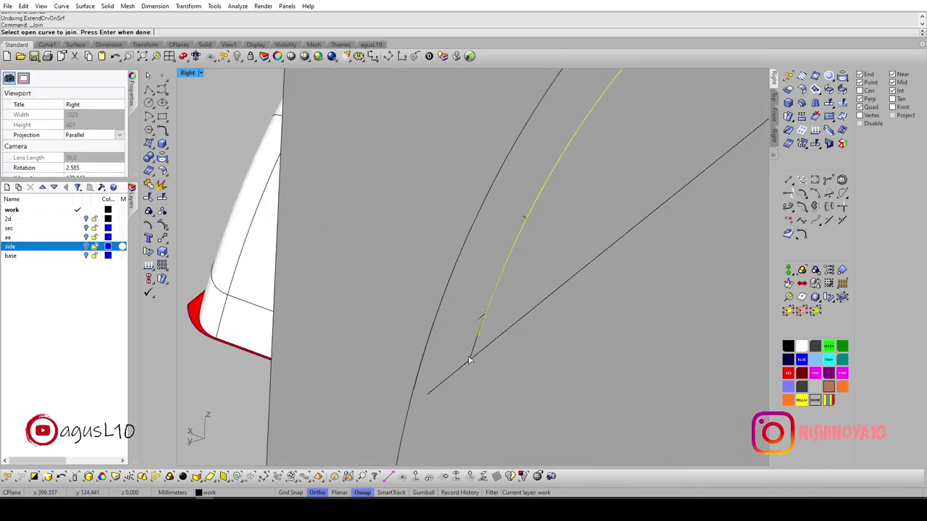
{"action": "left_click", "coordinate": [476, 349]}
{"action": "key", "text": "Return"}
{"action": "scroll", "coordinate": [478, 337], "scroll_direction": "up", "scroll_amount": 2}
{"action": "scroll", "coordinate": [480, 328], "scroll_direction": "up", "scroll_amount": 2}
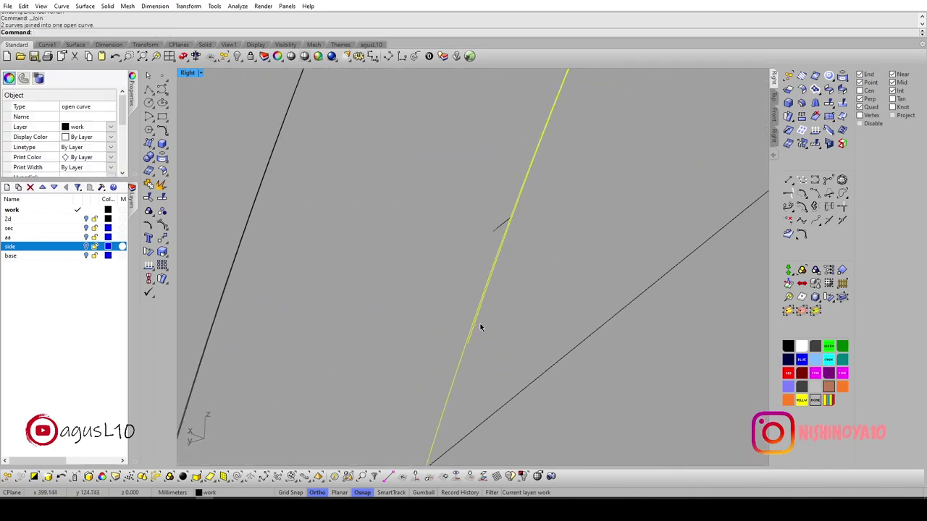
{"action": "scroll", "coordinate": [480, 327], "scroll_direction": "down", "scroll_amount": 2}
{"action": "scroll", "coordinate": [480, 325], "scroll_direction": "down", "scroll_amount": 2}
{"action": "scroll", "coordinate": [480, 325], "scroll_direction": "up", "scroll_amount": 4}
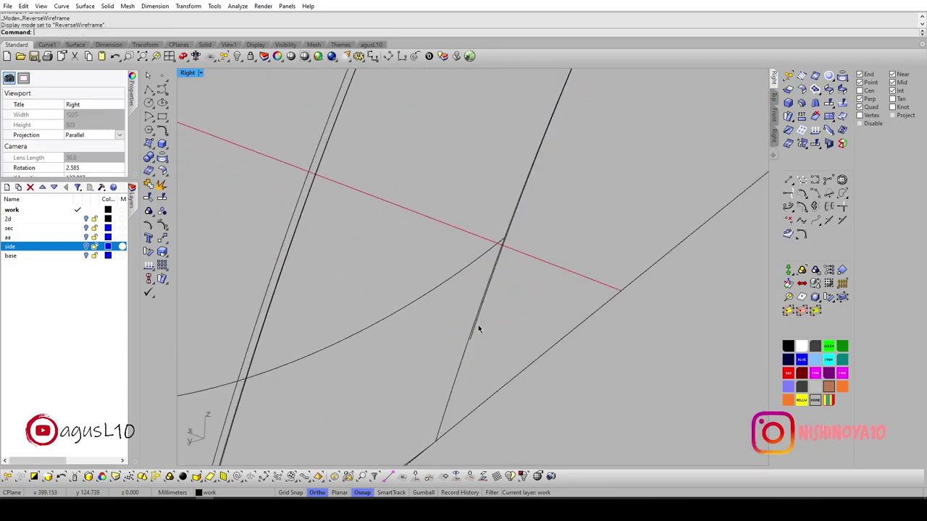
Split the joined curve at a point and delete the unwanted piece.
{"action": "left_click", "coordinate": [477, 329]}
{"action": "type", "text": "split"}
{"action": "key", "text": "Return"}
{"action": "scroll", "coordinate": [459, 355], "scroll_direction": "down", "scroll_amount": 2}
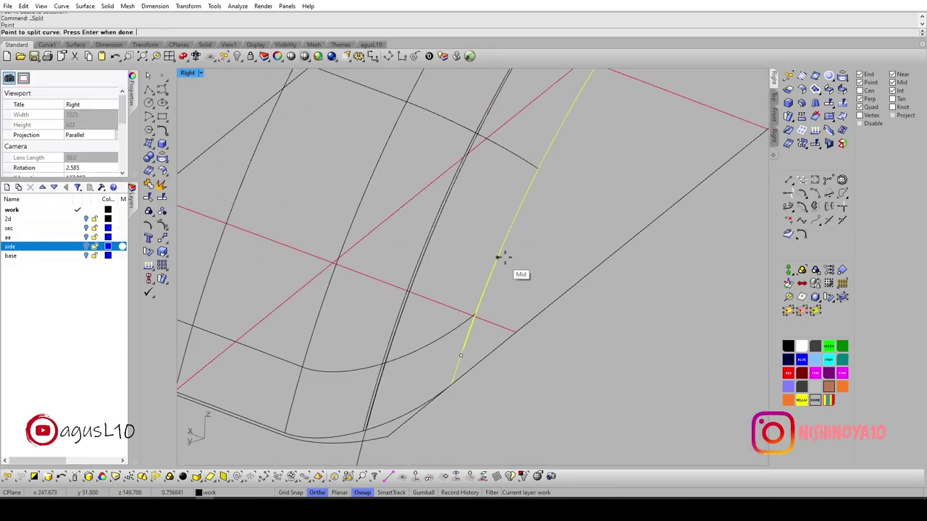
{"action": "left_click", "coordinate": [509, 231]}
{"action": "key", "text": "Return"}
{"action": "scroll", "coordinate": [478, 335], "scroll_direction": "up", "scroll_amount": 2}
{"action": "left_click", "coordinate": [460, 336]}
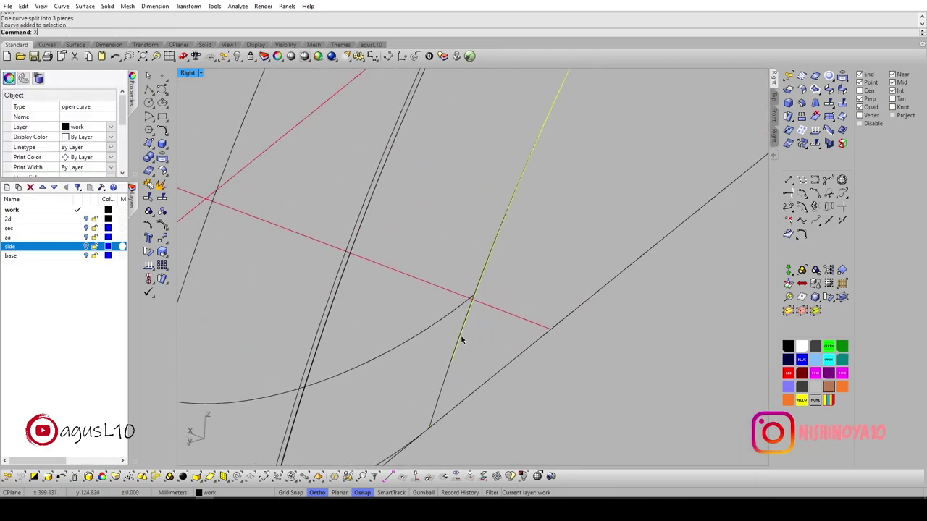
{"action": "key", "text": "Delete"}
Delete the leftover overlapping curves near the corner.
{"action": "left_click", "coordinate": [463, 339]}
{"action": "left_click", "coordinate": [507, 361]}
{"action": "scroll", "coordinate": [499, 253], "scroll_direction": "down", "scroll_amount": 2}
{"action": "left_click", "coordinate": [505, 249]}
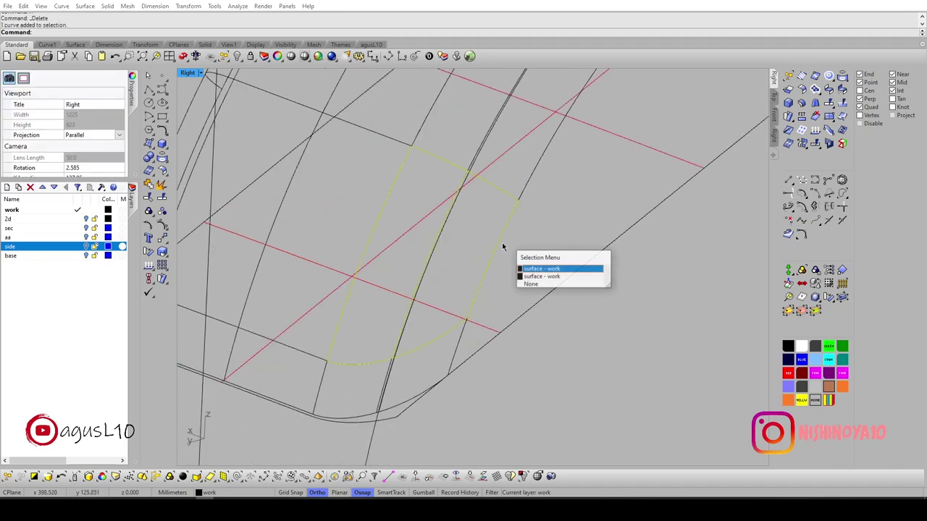
{"action": "key", "text": "Escape"}
{"action": "left_click", "coordinate": [531, 184]}
{"action": "type", "text": "delete"}
{"action": "key", "text": "Return"}
{"action": "scroll", "coordinate": [532, 184], "scroll_direction": "down", "scroll_amount": 3}
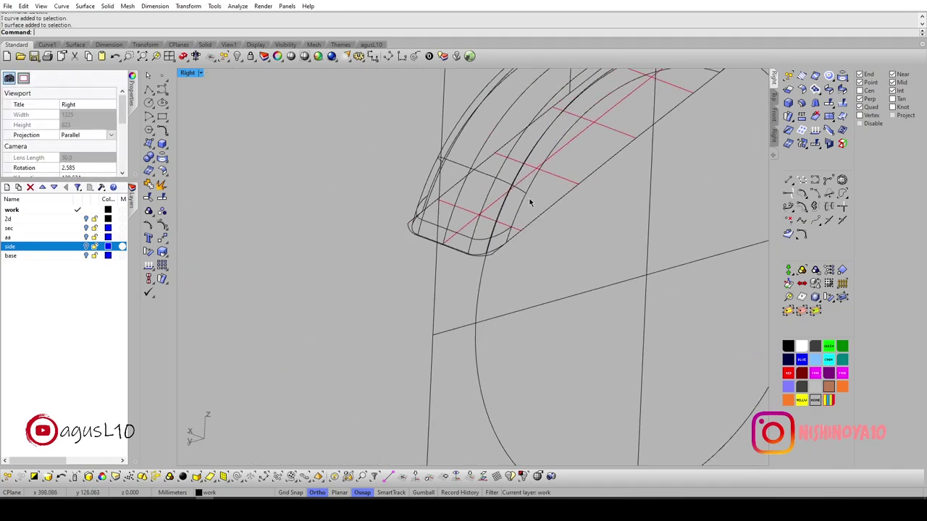
{"action": "scroll", "coordinate": [530, 200], "scroll_direction": "up", "scroll_amount": 5}
Duplicate the band's edge, join it into one curve, and extend it across the plane.
{"action": "type", "text": "c1"}
{"action": "key", "text": "Return"}
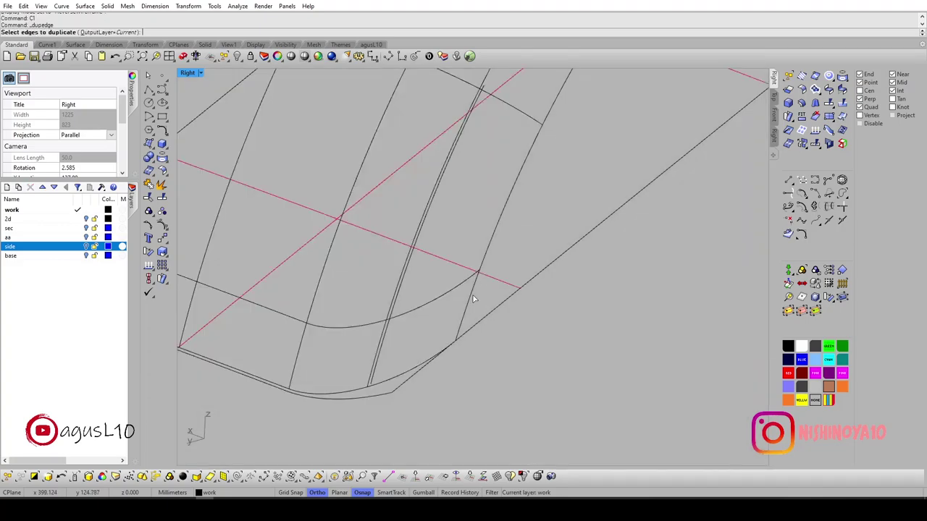
{"action": "left_click", "coordinate": [473, 298]}
{"action": "scroll", "coordinate": [473, 298], "scroll_direction": "down", "scroll_amount": 2}
{"action": "scroll", "coordinate": [500, 275], "scroll_direction": "down", "scroll_amount": 1}
{"action": "scroll", "coordinate": [521, 254], "scroll_direction": "down", "scroll_amount": 2}
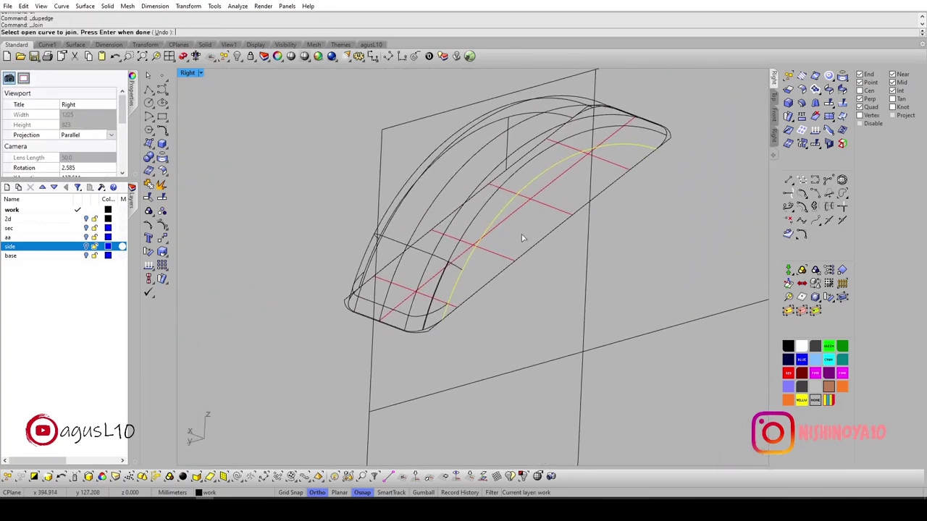
{"action": "key", "text": "ctrl+alt+r"}
{"action": "right_click_drag", "start_coordinate": [535, 244], "coordinate": [578, 268]}
{"action": "left_click", "coordinate": [579, 269]}
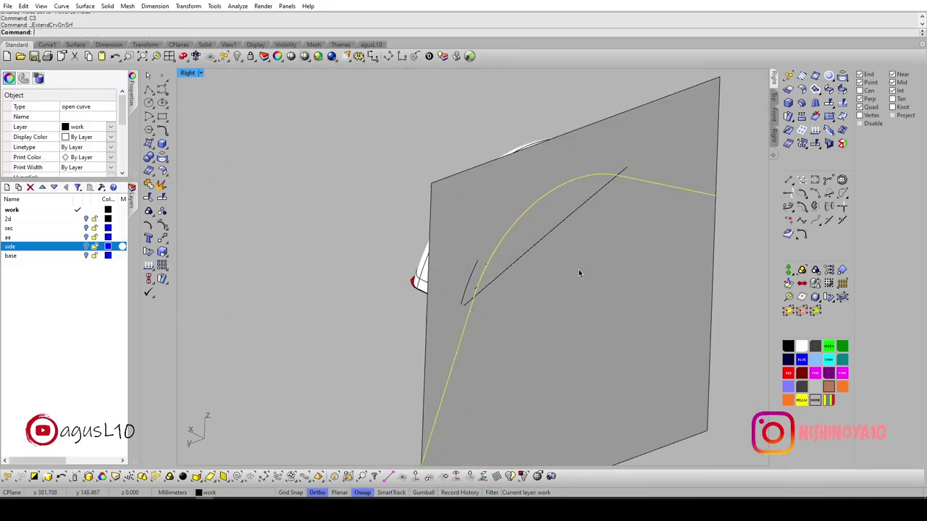
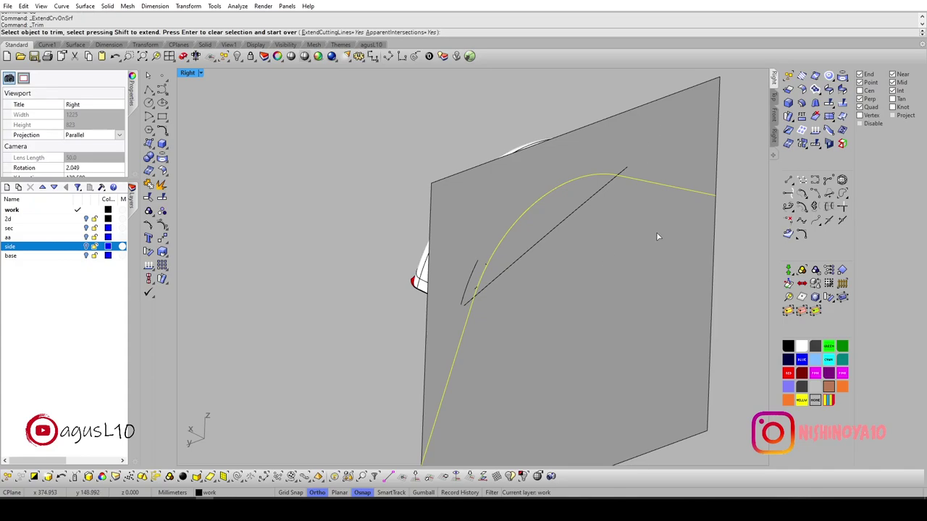
Trim away the plane above the yellow curve and delete the leftover piece.
{"action": "left_click", "coordinate": [662, 149]}
{"action": "right_click_drag", "start_coordinate": [572, 224], "coordinate": [560, 229]}
{"action": "left_click", "coordinate": [561, 229]}
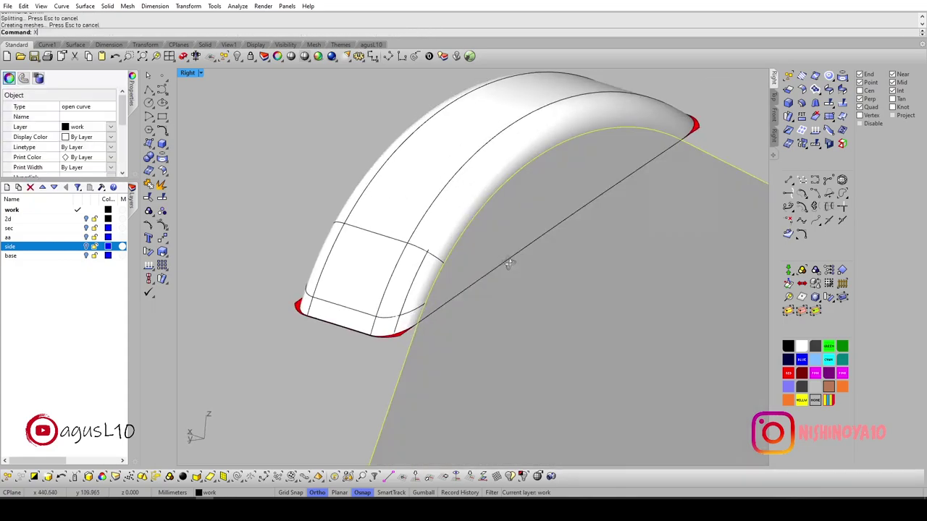
{"action": "key", "text": "Delete"}
Split the red lower panel of the hull.
{"action": "right_click_drag", "start_coordinate": [507, 263], "coordinate": [382, 234]}
{"action": "left_click", "coordinate": [412, 276]}
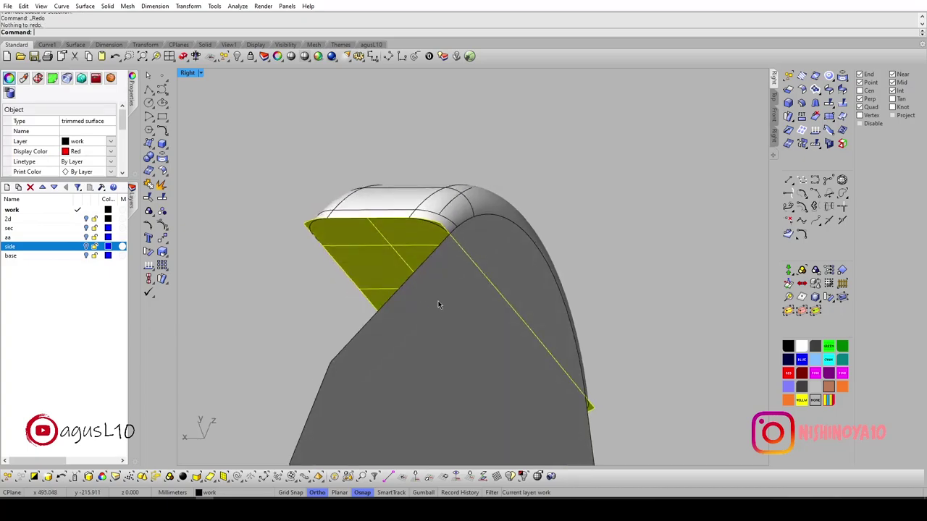
{"action": "left_click", "coordinate": [437, 299]}
{"action": "key", "text": "Return"}
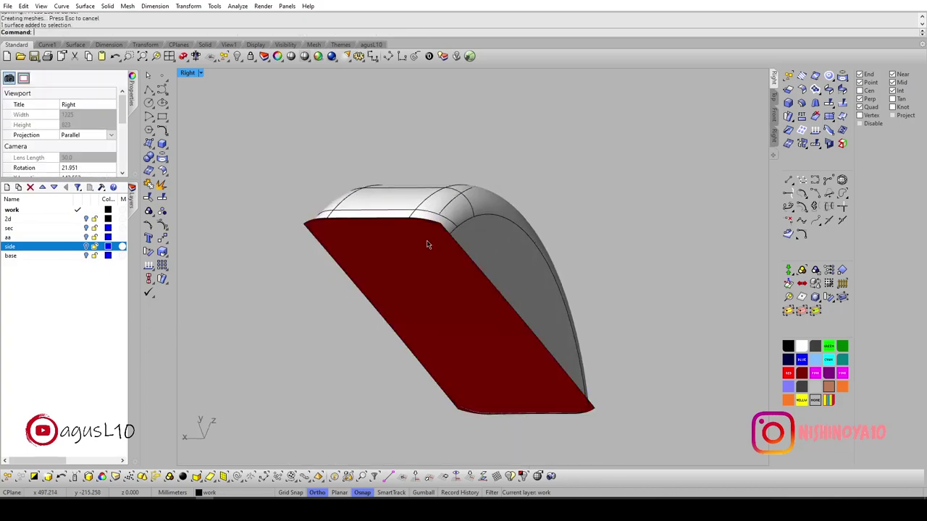
Delete the unwanted trimmed surface near the hull top.
{"action": "scroll", "coordinate": [430, 265], "scroll_direction": "up", "scroll_amount": 5}
{"action": "right_click_drag", "start_coordinate": [445, 213], "coordinate": [448, 245]}
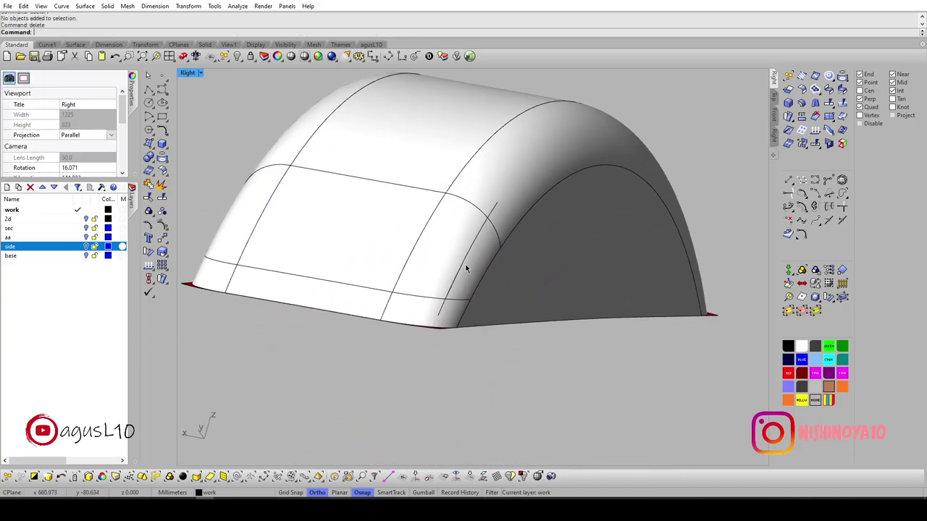
{"action": "left_click", "coordinate": [459, 273]}
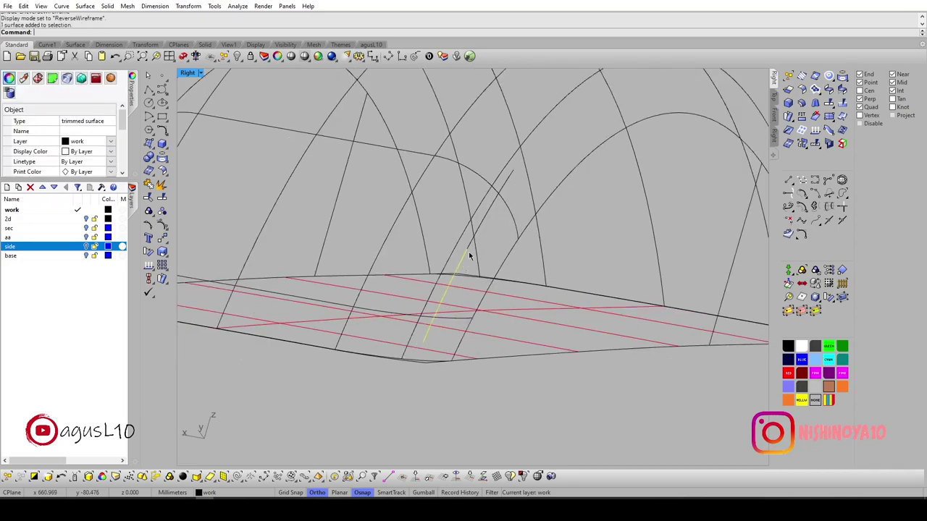
{"action": "key", "text": "Delete"}
Switch to shaded display and select all same-coloured wheel surfaces as Trim cutters.
{"action": "scroll", "coordinate": [482, 227], "scroll_direction": "down", "scroll_amount": 5}
{"action": "mouse_move", "coordinate": [483, 227]}
{"action": "right_mouse_down"}
{"action": "mouse_move", "coordinate": [500, 263]}
{"action": "mouse_move", "coordinate": [412, 260]}
{"action": "mouse_move", "coordinate": [412, 184]}
{"action": "mouse_move", "coordinate": [472, 265]}
{"action": "mouse_move", "coordinate": [496, 259]}
{"action": "right_mouse_up"}
{"action": "key", "text": "ctrl+alt+r"}
{"action": "scroll", "coordinate": [427, 210], "scroll_direction": "up", "scroll_amount": 4}
{"action": "left_click", "coordinate": [496, 259]}
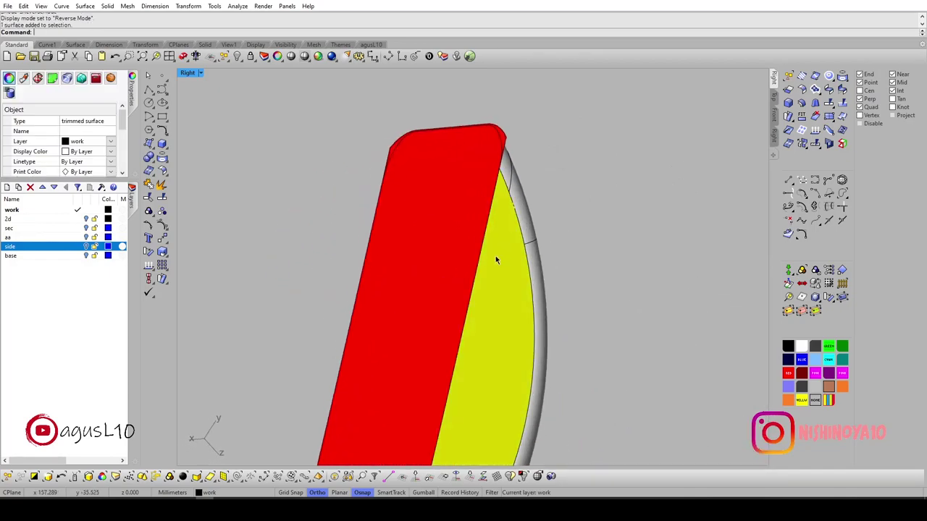
{"action": "key", "text": "F5"}
{"action": "type", "text": "trim"}
{"action": "key", "text": "Return"}
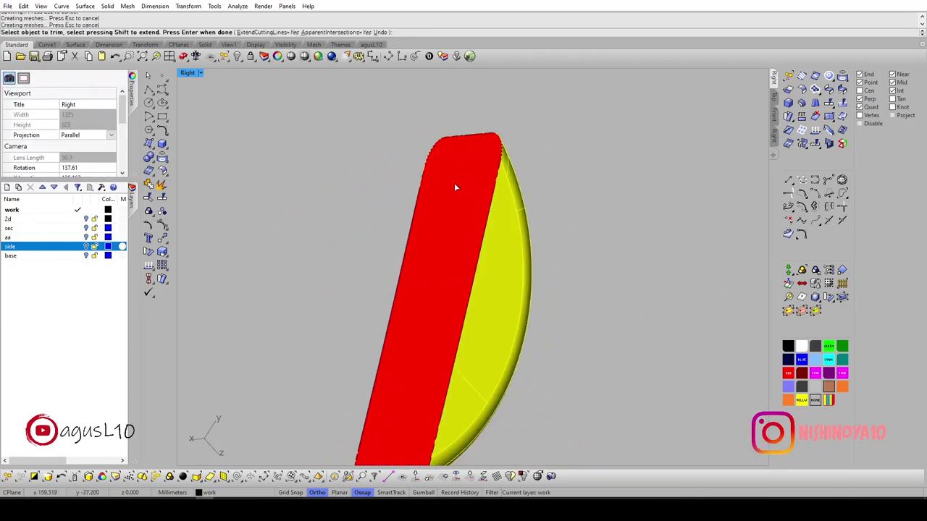
Trim the excess off the wheel's rounded corner.
{"action": "right_click_drag", "start_coordinate": [454, 182], "coordinate": [426, 380]}
{"action": "scroll", "coordinate": [426, 380], "scroll_direction": "up", "scroll_amount": 5}
{"action": "left_click", "coordinate": [388, 416]}
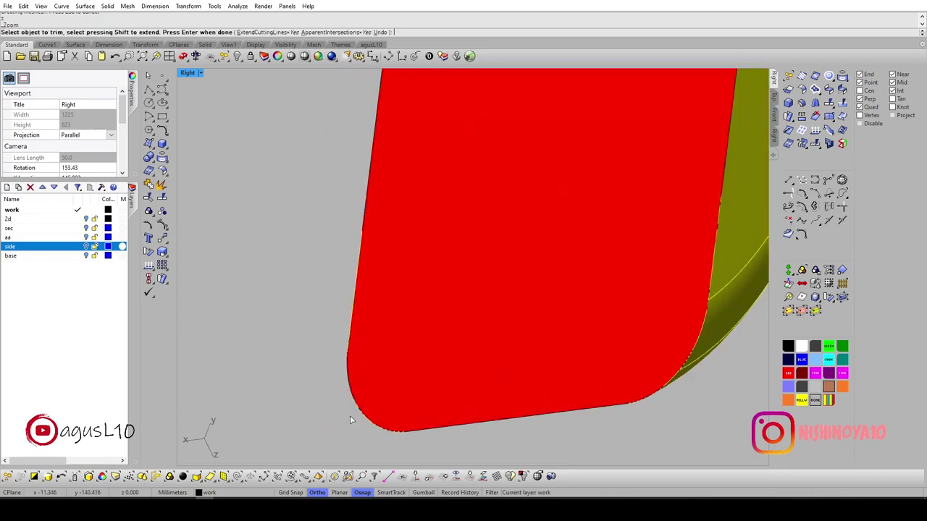
{"action": "mouse_move", "coordinate": [388, 415]}
{"action": "right_mouse_down"}
{"action": "mouse_move", "coordinate": [505, 373]}
{"action": "mouse_move", "coordinate": [473, 274]}
{"action": "mouse_move", "coordinate": [374, 302]}
{"action": "right_mouse_up"}
{"action": "key", "text": "Return"}
{"action": "scroll", "coordinate": [449, 340], "scroll_direction": "down", "scroll_amount": 3}
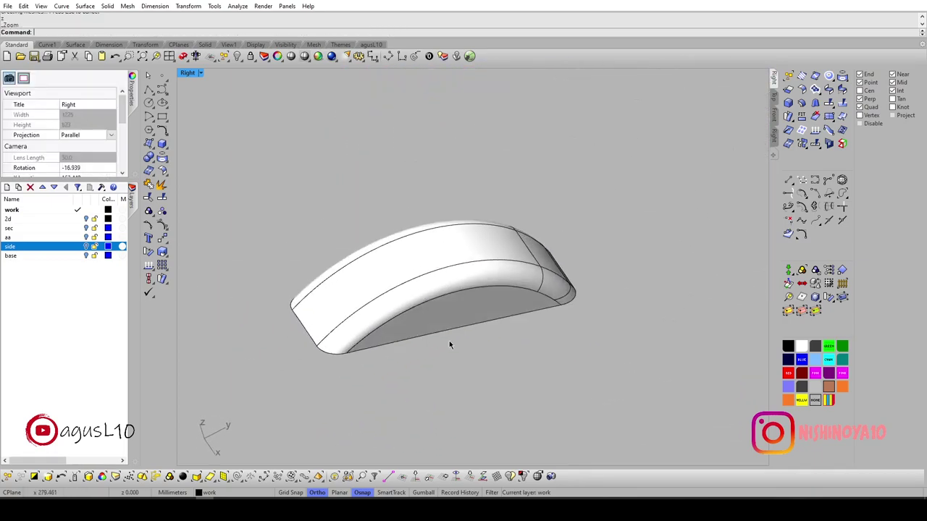
Reveal the 12 hidden objects and inspect the part inside the red frame.
{"action": "key", "text": "ctrl+alt+h"}
{"action": "scroll", "coordinate": [404, 360], "scroll_direction": "up", "scroll_amount": 2}
{"action": "mouse_move", "coordinate": [452, 314]}
{"action": "right_mouse_down"}
{"action": "mouse_move", "coordinate": [404, 360]}
{"action": "mouse_move", "coordinate": [506, 338]}
{"action": "right_mouse_up"}
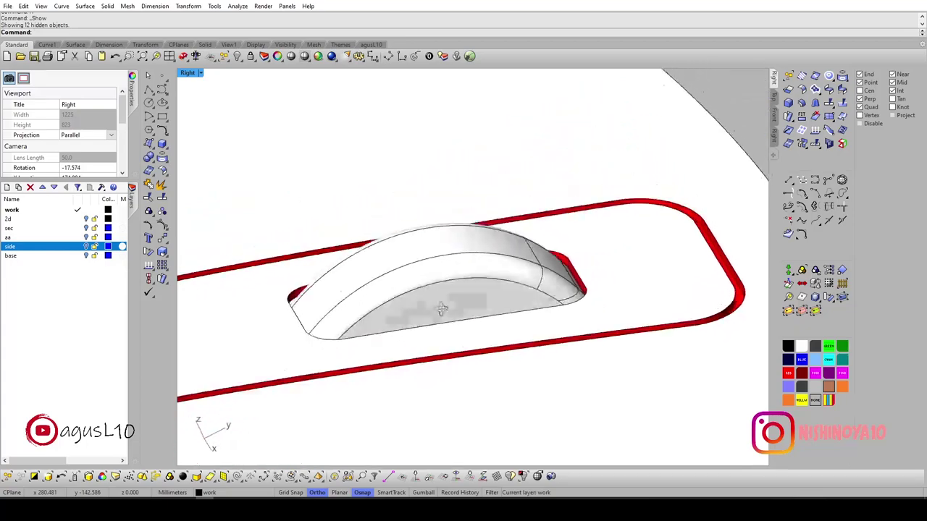
{"action": "scroll", "coordinate": [502, 279], "scroll_direction": "up", "scroll_amount": 3}
{"action": "scroll", "coordinate": [502, 279], "scroll_direction": "down", "scroll_amount": 3}
{"action": "right_click_drag", "start_coordinate": [502, 279], "coordinate": [456, 300]}
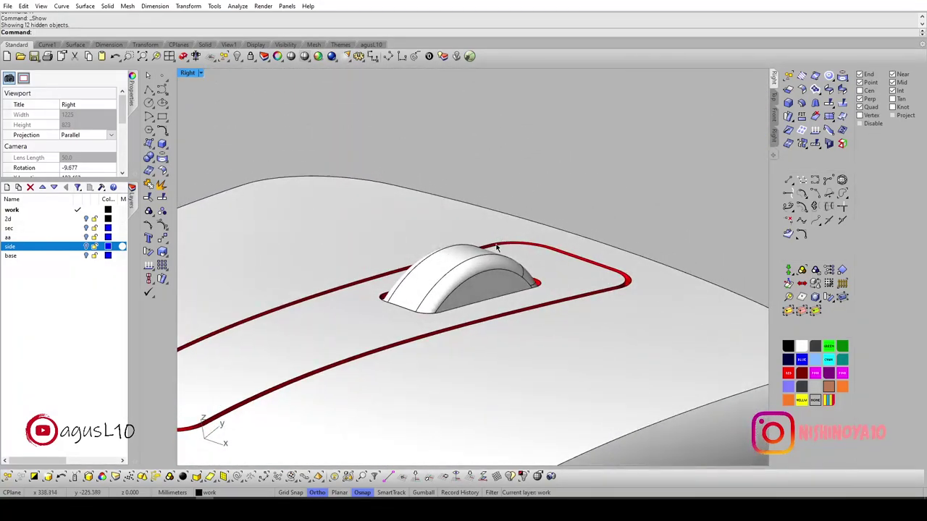
{"action": "scroll", "coordinate": [456, 299], "scroll_direction": "up", "scroll_amount": 3}
{"action": "scroll", "coordinate": [469, 286], "scroll_direction": "up", "scroll_amount": 2}
{"action": "scroll", "coordinate": [469, 286], "scroll_direction": "down", "scroll_amount": 3}
{"action": "scroll", "coordinate": [470, 286], "scroll_direction": "up", "scroll_amount": 3}
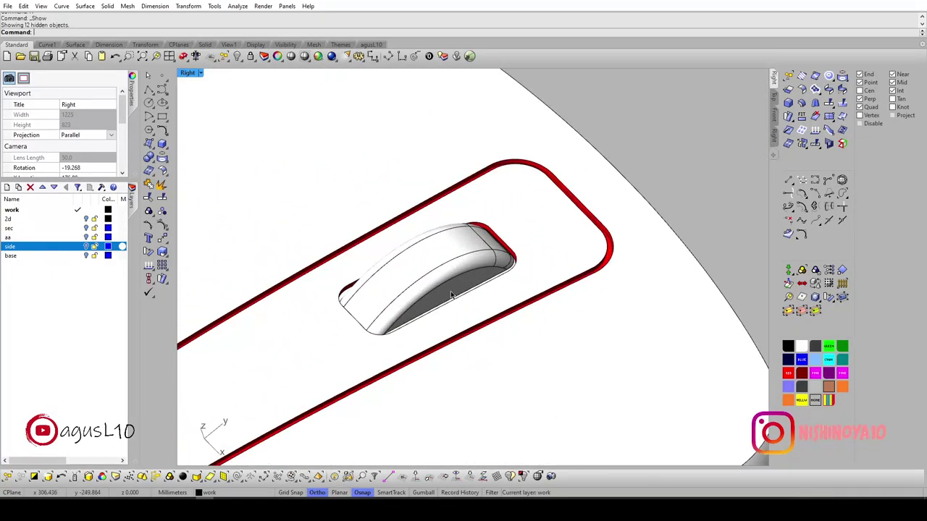
Isolate and group the 12 scroll wheel surfaces, unhide the body, and switch to Top view.
{"action": "key", "text": "ctrl+shift+h"}
{"action": "key", "text": "ctrl+a"}
{"action": "key", "text": "Escape"}
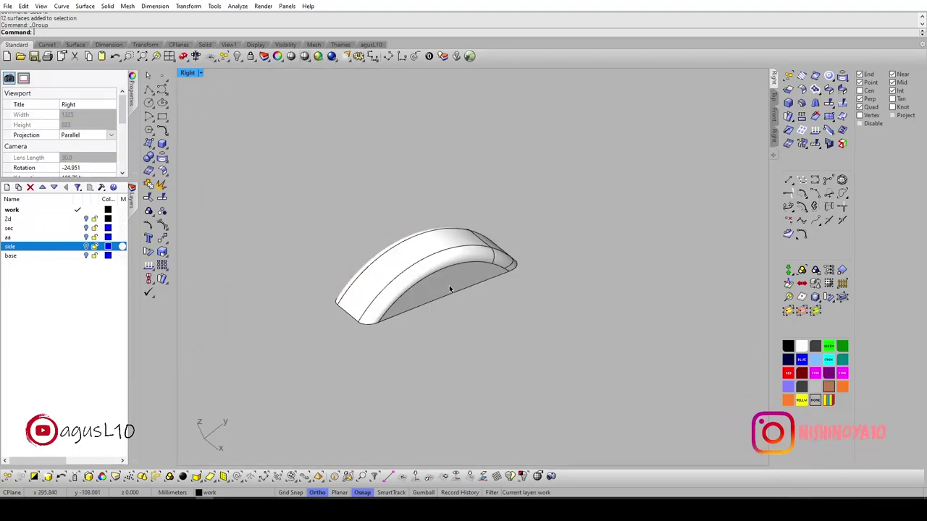
{"action": "key", "text": "ctrl+alt+h"}
{"action": "key", "text": "ctrl+shift+e"}
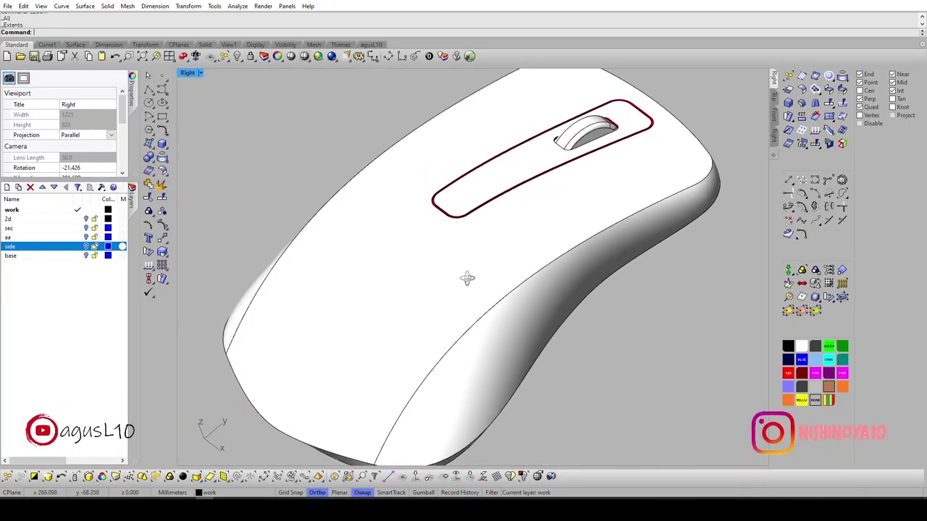
{"action": "mouse_move", "coordinate": [466, 276]}
{"action": "right_mouse_down"}
{"action": "mouse_move", "coordinate": [505, 325]}
{"action": "mouse_move", "coordinate": [534, 239]}
{"action": "right_mouse_up"}
{"action": "key", "text": "ctrl+F1"}
Turn on the 2d layer and split the panel surface with the button outline.
{"action": "scroll", "coordinate": [514, 244], "scroll_direction": "up", "scroll_amount": 3}
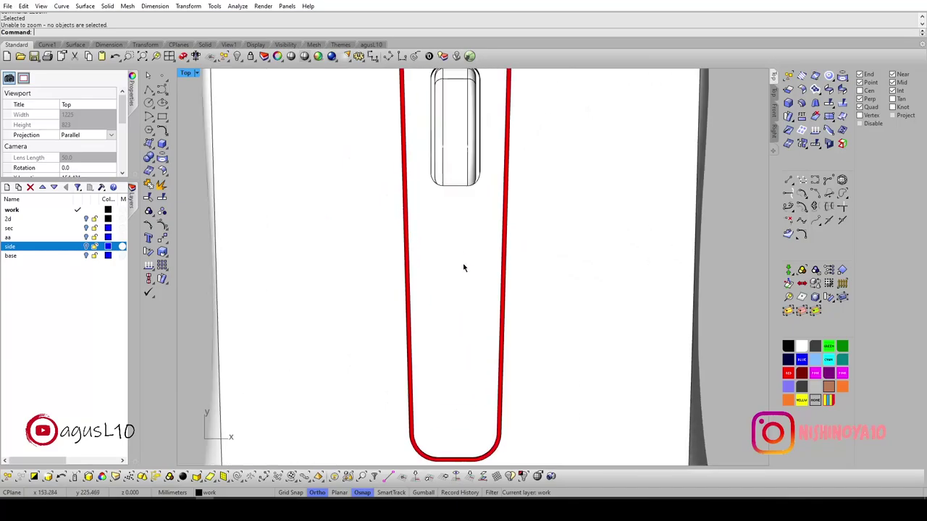
{"action": "left_click", "coordinate": [86, 219]}
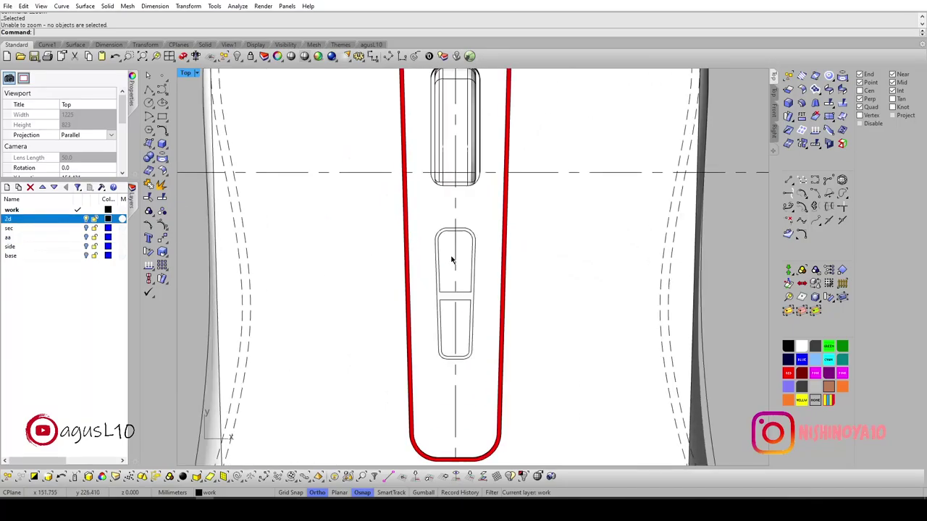
{"action": "scroll", "coordinate": [453, 264], "scroll_direction": "up", "scroll_amount": 3}
{"action": "left_click", "coordinate": [517, 271]}
{"action": "type", "text": "split"}
{"action": "key", "text": "Return"}
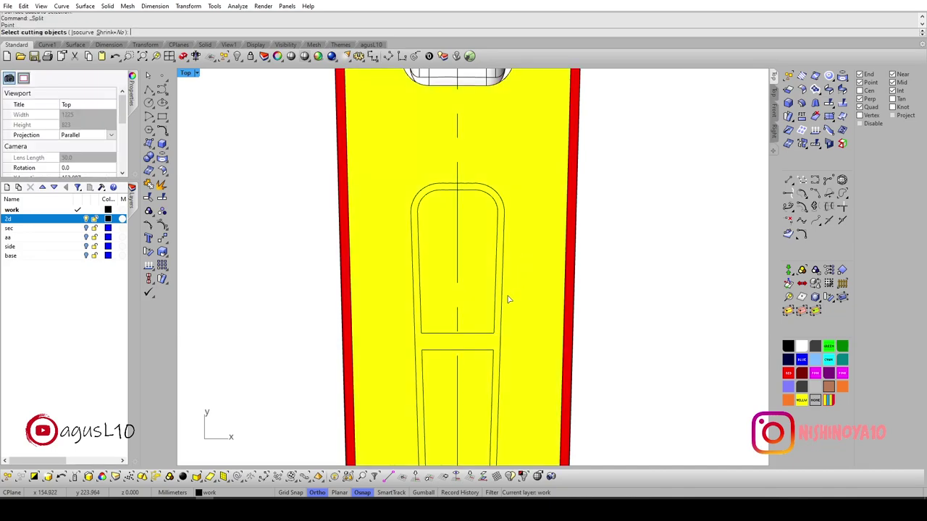
{"action": "left_click", "coordinate": [486, 352]}
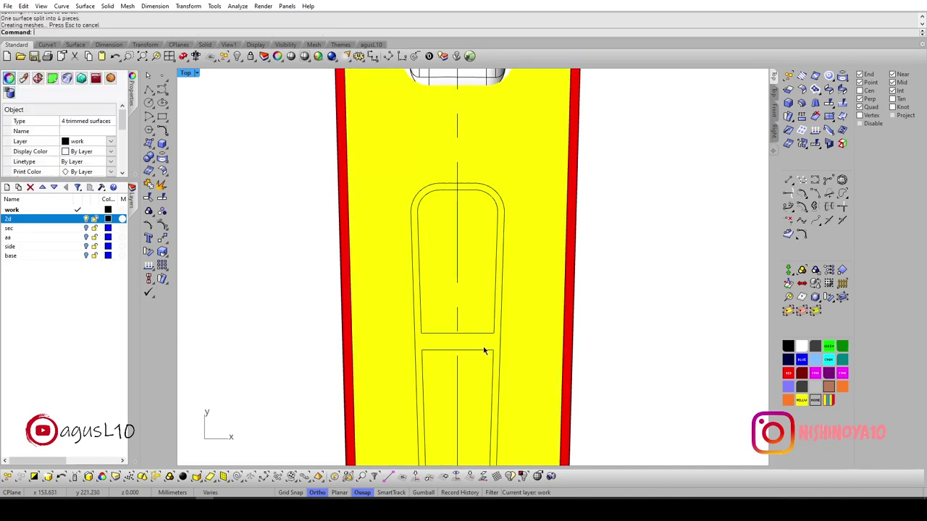
{"action": "key", "text": "Return"}
Zoom in on the split button surface and hide the 2d layer.
{"action": "scroll", "coordinate": [486, 347], "scroll_direction": "down", "scroll_amount": 1}
{"action": "left_click", "coordinate": [486, 346]}
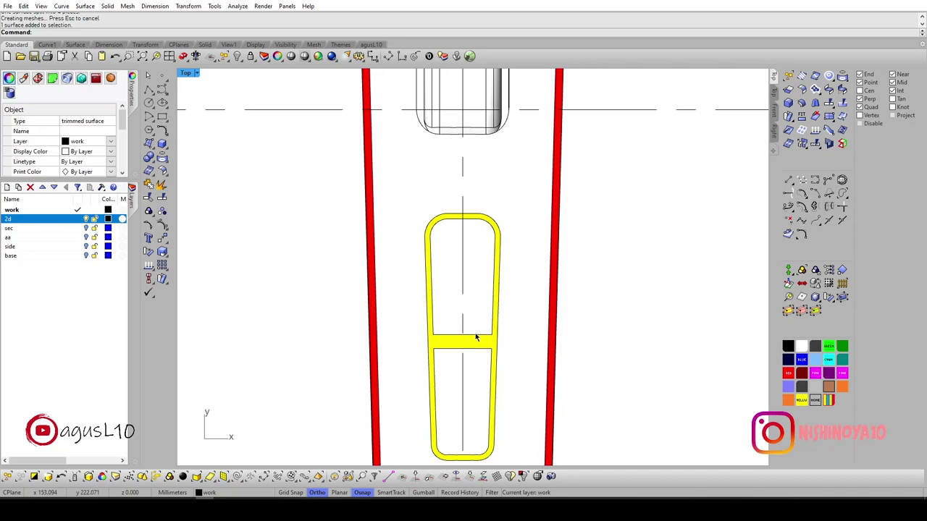
{"action": "type", "text": "z"}
{"action": "key", "text": "Return"}
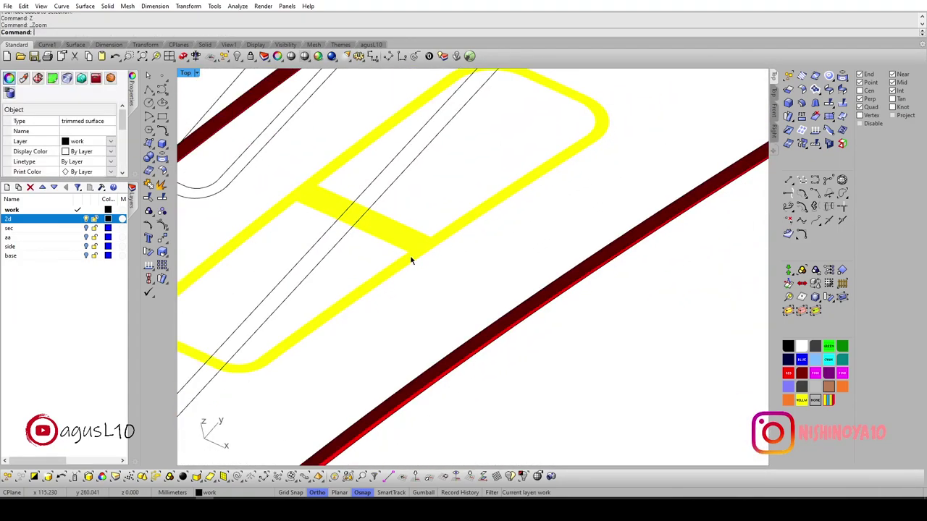
{"action": "left_click", "coordinate": [86, 219]}
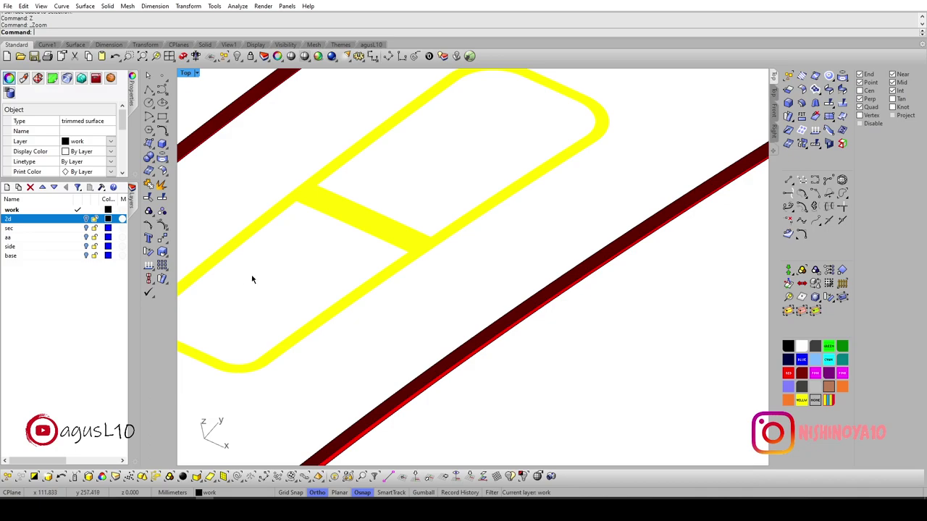
{"action": "scroll", "coordinate": [286, 278], "scroll_direction": "down", "scroll_amount": 3}
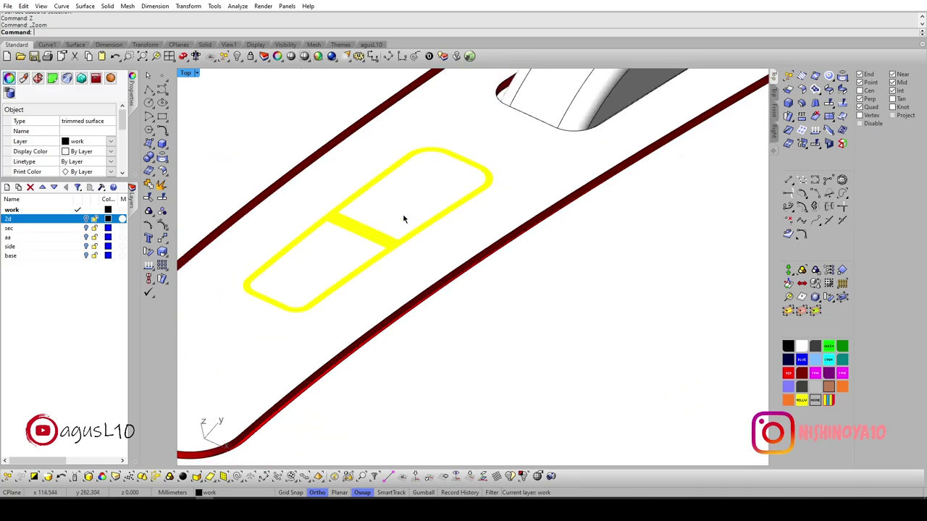
{"action": "scroll", "coordinate": [403, 219], "scroll_direction": "down", "scroll_amount": 2}
{"action": "scroll", "coordinate": [403, 221], "scroll_direction": "up", "scroll_amount": 4}
{"action": "scroll", "coordinate": [355, 253], "scroll_direction": "up", "scroll_amount": 1}
Offset the button outline surface into a solid with OffsetSrf.
{"action": "type", "text": "offsetsrf"}
{"action": "key", "text": "Return"}
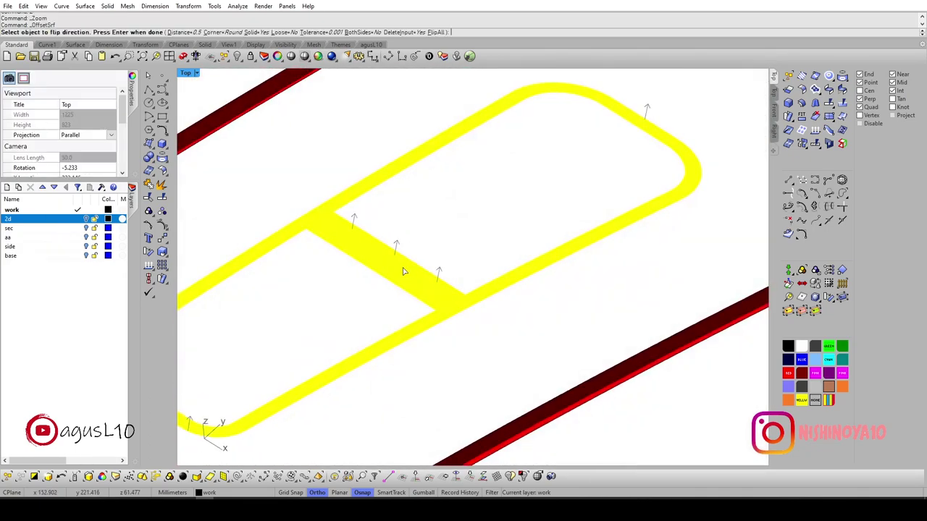
{"action": "scroll", "coordinate": [404, 272], "scroll_direction": "down", "scroll_amount": 2}
{"action": "key", "text": "Return"}
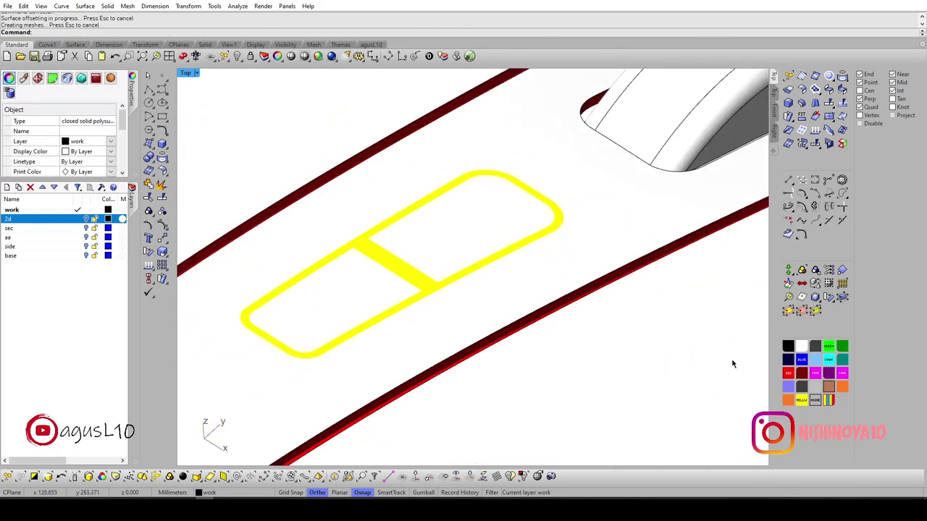
{"action": "left_click", "coordinate": [787, 374]}
{"action": "scroll", "coordinate": [434, 290], "scroll_direction": "up", "scroll_amount": 2}
{"action": "left_click", "coordinate": [420, 271]}
Explode the offset solid and delete its top face, leaving a thin rim.
{"action": "type", "text": "explode"}
{"action": "key", "text": "Return"}
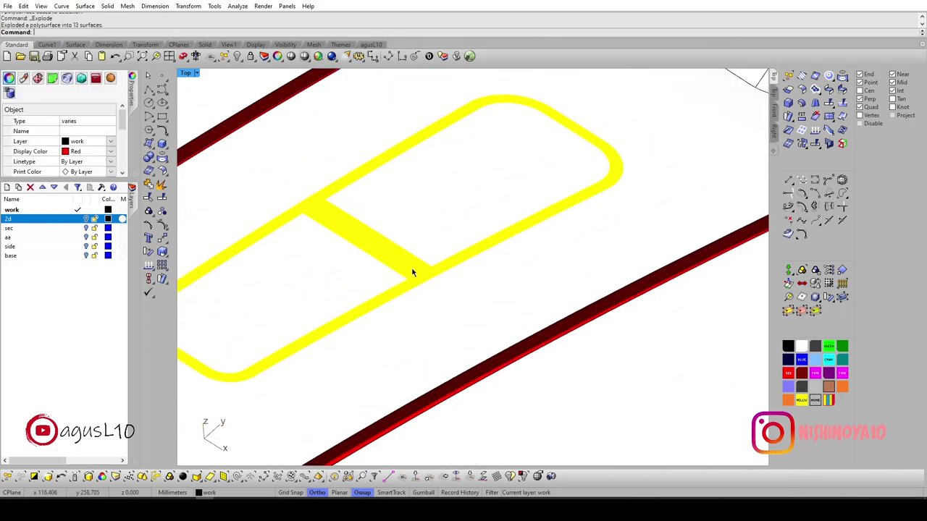
{"action": "left_click", "coordinate": [407, 270]}
{"action": "type", "text": "x"}
{"action": "key", "text": "Return"}
Zoom out to the whole mouse and show the 2d drawing layer again.
{"action": "scroll", "coordinate": [407, 270], "scroll_direction": "down", "scroll_amount": 2}
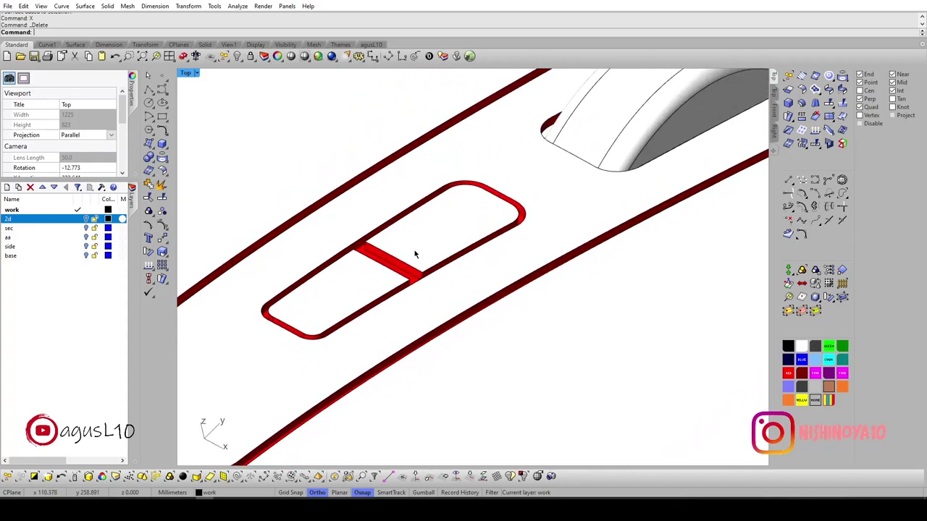
{"action": "scroll", "coordinate": [415, 257], "scroll_direction": "down", "scroll_amount": 2}
{"action": "scroll", "coordinate": [427, 268], "scroll_direction": "down", "scroll_amount": 2}
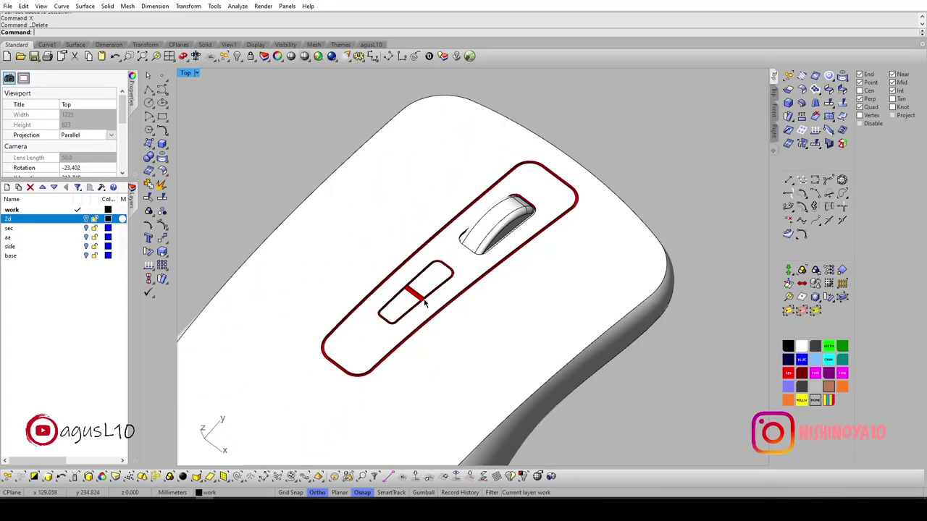
{"action": "scroll", "coordinate": [440, 282], "scroll_direction": "down", "scroll_amount": 2}
{"action": "key", "text": "ctrl+shift+e"}
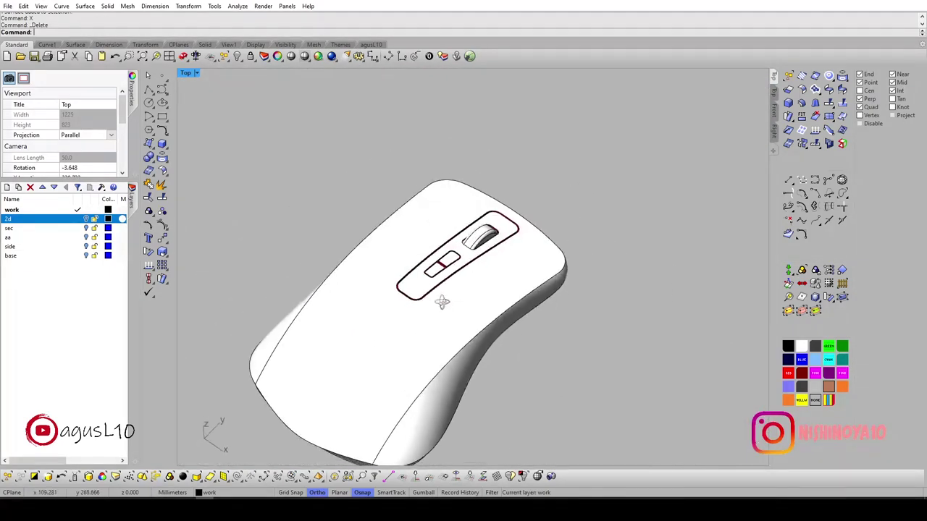
{"action": "left_click", "coordinate": [87, 219]}
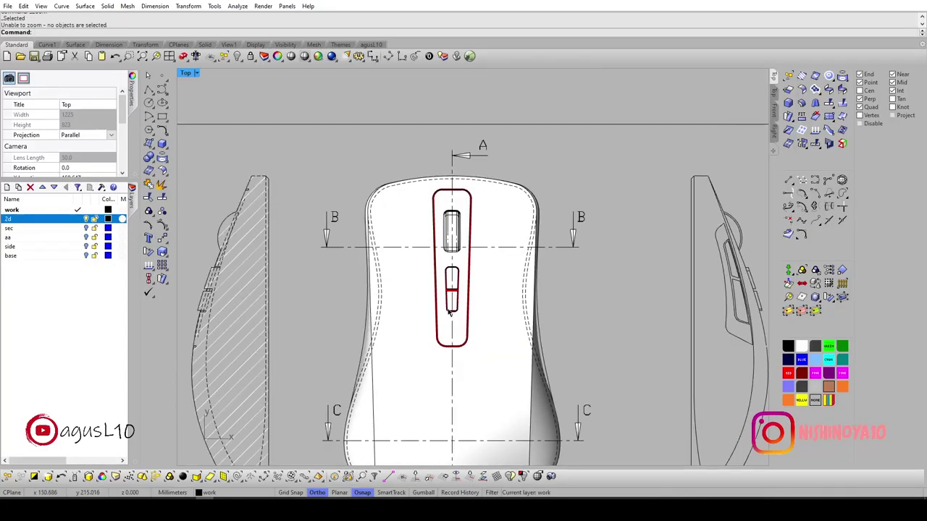
Hide the 2d drawing layer and make the side layer active.
{"action": "scroll", "coordinate": [450, 311], "scroll_direction": "up", "scroll_amount": 3}
{"action": "scroll", "coordinate": [449, 311], "scroll_direction": "down", "scroll_amount": 3}
{"action": "mouse_move", "coordinate": [498, 184]}
{"action": "right_mouse_down"}
{"action": "mouse_move", "coordinate": [498, 238]}
{"action": "mouse_move", "coordinate": [465, 250]}
{"action": "right_mouse_up"}
{"action": "scroll", "coordinate": [465, 250], "scroll_direction": "up", "scroll_amount": 4}
{"action": "scroll", "coordinate": [464, 249], "scroll_direction": "down", "scroll_amount": 3}
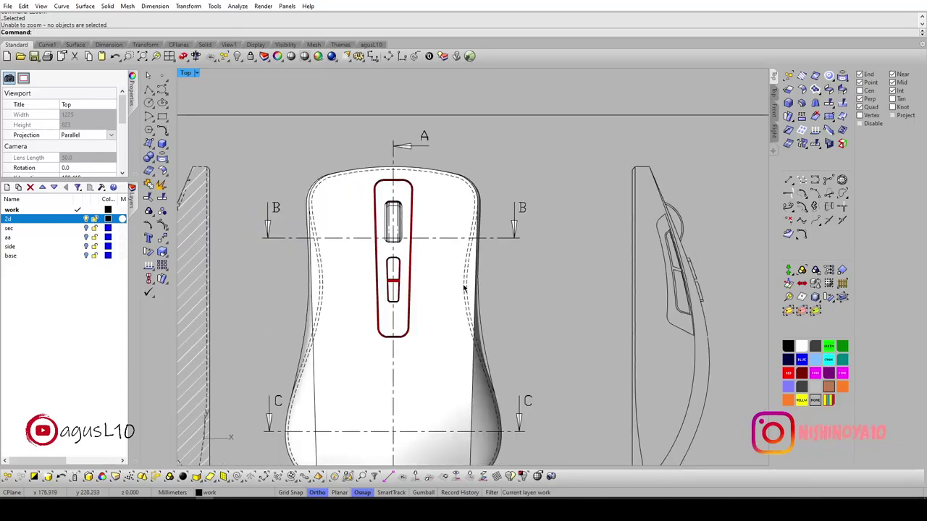
{"action": "right_click_drag", "start_coordinate": [464, 288], "coordinate": [464, 259]}
{"action": "left_click", "coordinate": [87, 219]}
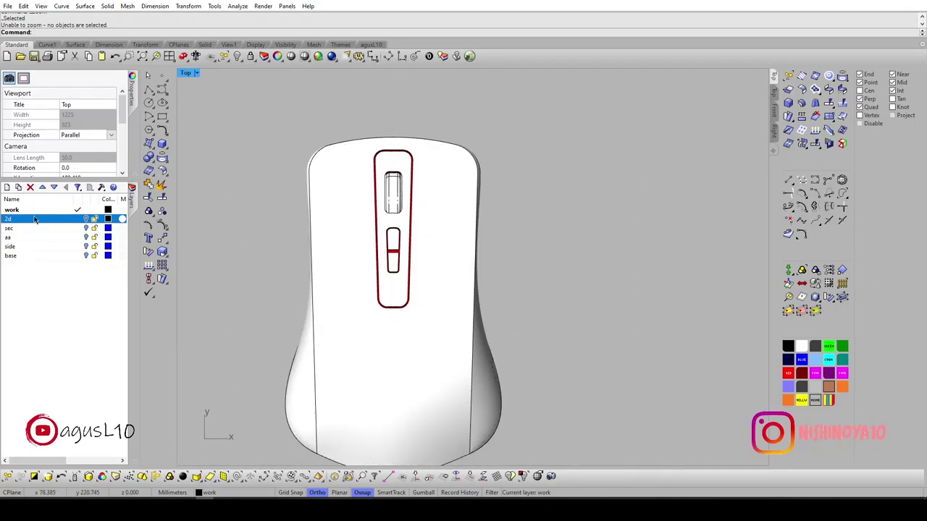
{"action": "left_click", "coordinate": [15, 246]}
Switch to the Right view and zoom in on the mouse's side profile.
{"action": "key", "text": "ctrl+F3"}
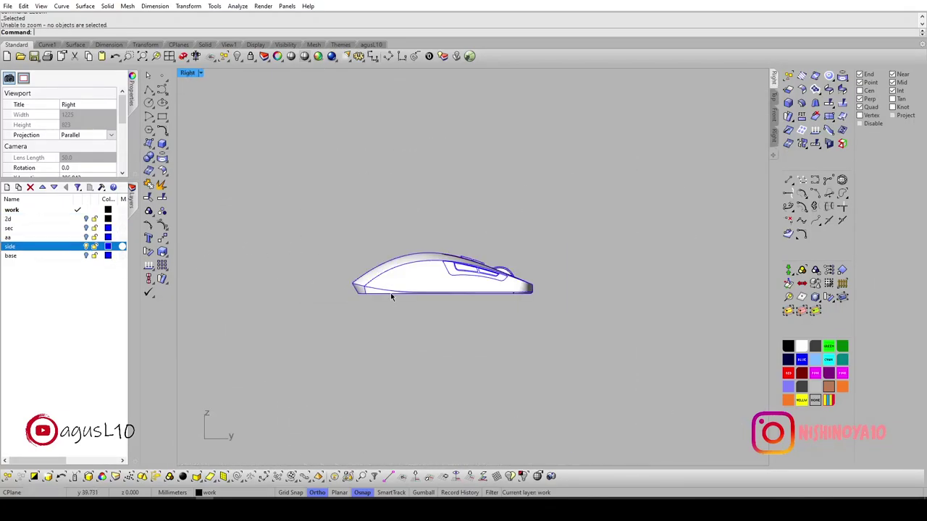
{"action": "scroll", "coordinate": [473, 254], "scroll_direction": "up", "scroll_amount": 5}
{"action": "scroll", "coordinate": [473, 254], "scroll_direction": "up", "scroll_amount": 1}
{"action": "scroll", "coordinate": [705, 297], "scroll_direction": "up", "scroll_amount": 2}
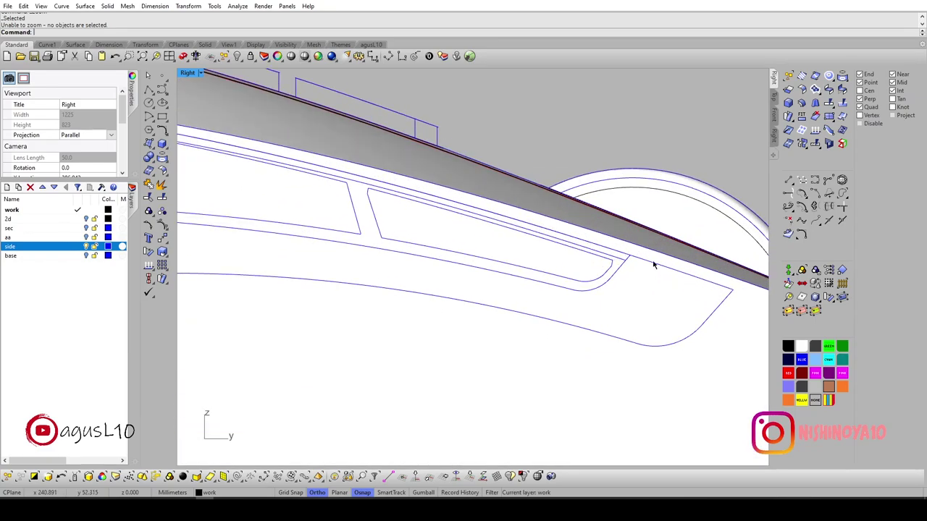
{"action": "scroll", "coordinate": [615, 265], "scroll_direction": "down", "scroll_amount": 3}
{"action": "scroll", "coordinate": [575, 265], "scroll_direction": "down", "scroll_amount": 3}
{"action": "mouse_move", "coordinate": [575, 265]}
{"action": "right_mouse_down"}
{"action": "mouse_move", "coordinate": [432, 252]}
{"action": "mouse_move", "coordinate": [431, 182]}
{"action": "right_mouse_up"}
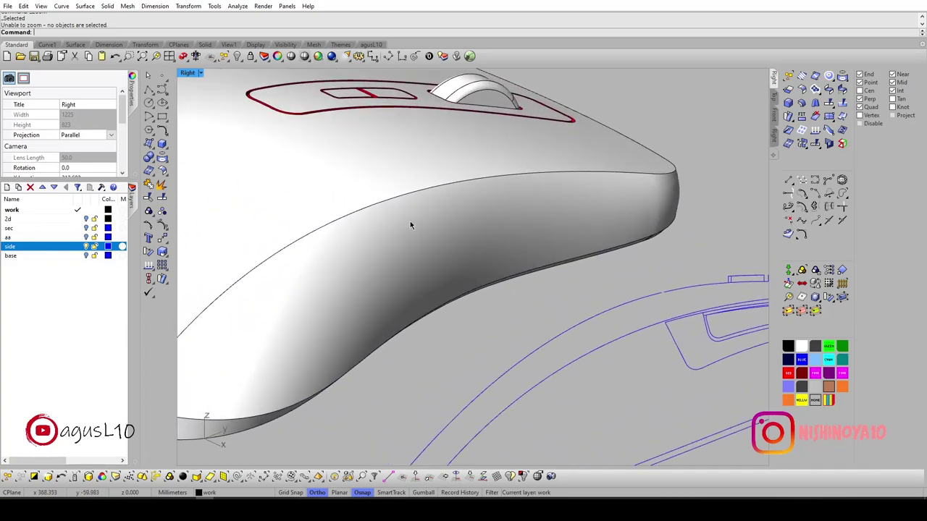
{"action": "key", "text": "Home"}
{"action": "key", "text": "Home"}
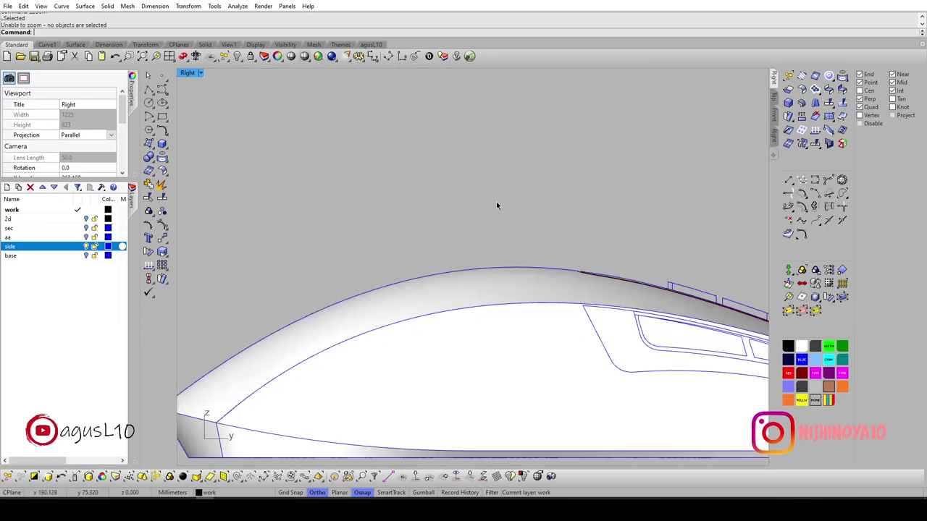
{"action": "scroll", "coordinate": [496, 201], "scroll_direction": "up", "scroll_amount": 1}
{"action": "scroll", "coordinate": [600, 300], "scroll_direction": "up", "scroll_amount": 1}
{"action": "scroll", "coordinate": [430, 233], "scroll_direction": "up", "scroll_amount": 1}
{"action": "scroll", "coordinate": [418, 234], "scroll_direction": "up", "scroll_amount": 1}
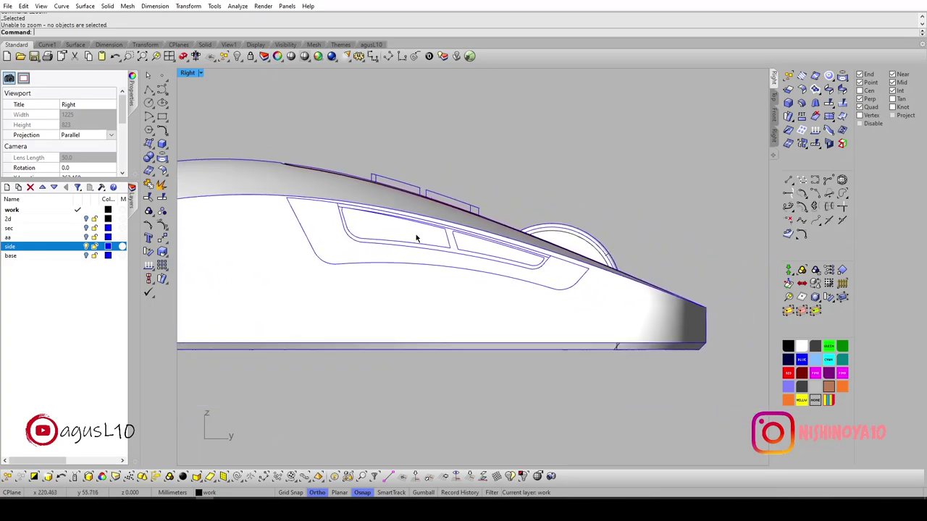
{"action": "scroll", "coordinate": [420, 232], "scroll_direction": "up", "scroll_amount": 1}
{"action": "scroll", "coordinate": [420, 227], "scroll_direction": "up", "scroll_amount": 1}
{"action": "scroll", "coordinate": [419, 228], "scroll_direction": "up", "scroll_amount": 1}
{"action": "scroll", "coordinate": [424, 229], "scroll_direction": "down", "scroll_amount": 1}
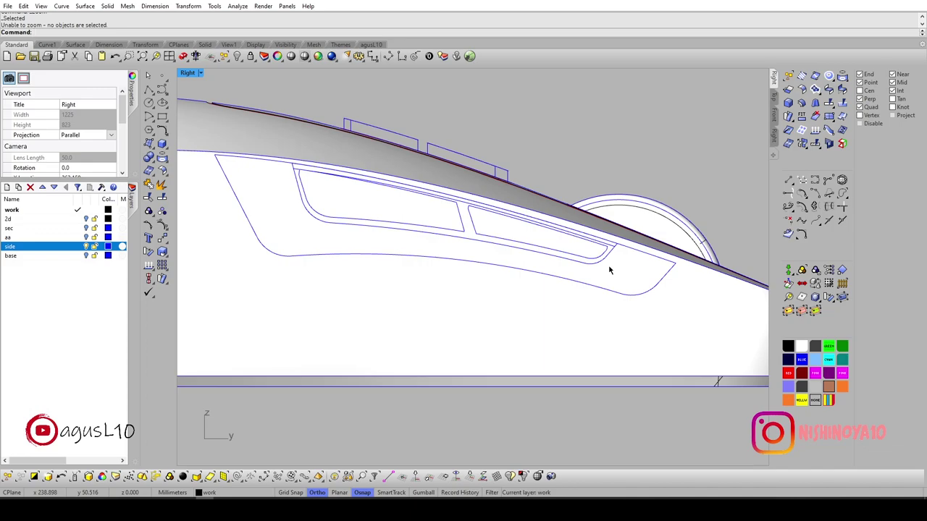
{"action": "right_click_drag", "start_coordinate": [499, 247], "coordinate": [539, 264]}
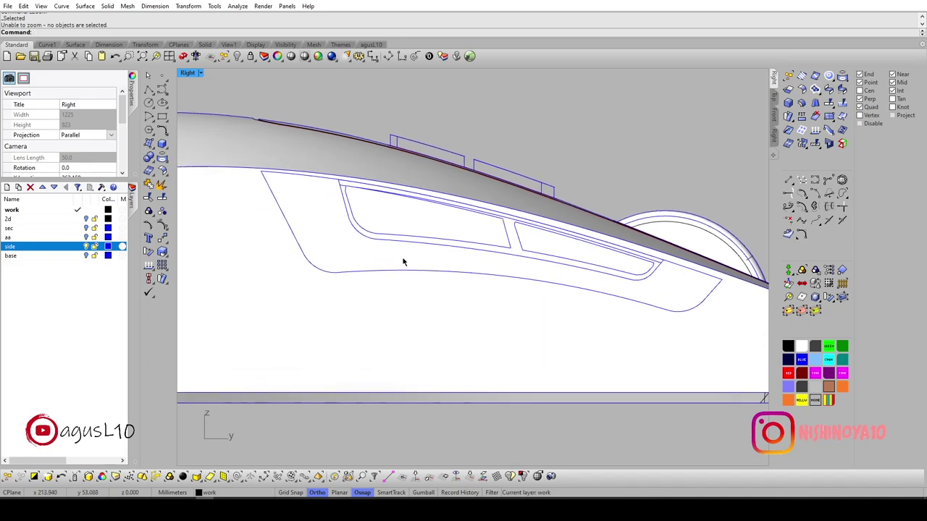
{"action": "scroll", "coordinate": [507, 243], "scroll_direction": "up", "scroll_amount": 1}
In wireframe display, explode and ungroup the side-grip outline curves.
{"action": "left_click", "coordinate": [533, 321]}
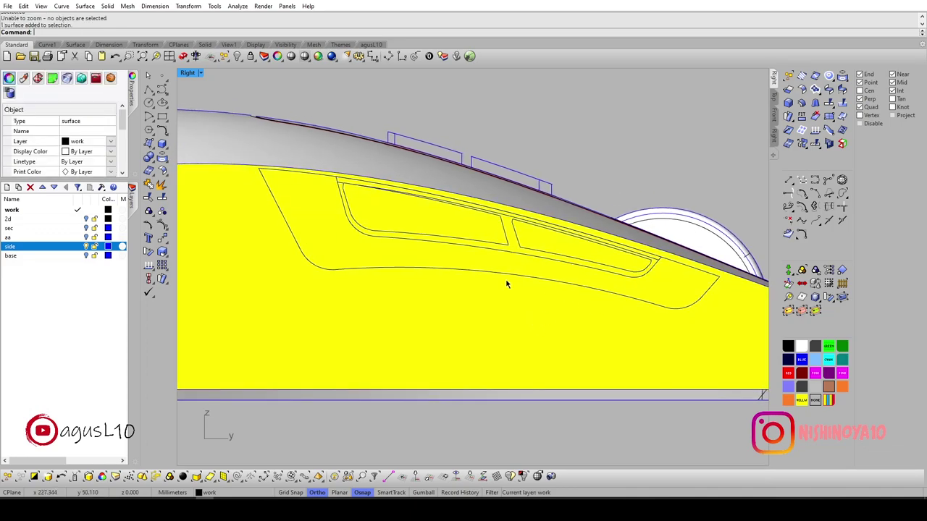
{"action": "scroll", "coordinate": [435, 239], "scroll_direction": "up", "scroll_amount": 3}
{"action": "left_click", "coordinate": [347, 182]}
{"action": "scroll", "coordinate": [354, 189], "scroll_direction": "up", "scroll_amount": 2}
{"action": "scroll", "coordinate": [380, 199], "scroll_direction": "up", "scroll_amount": 2}
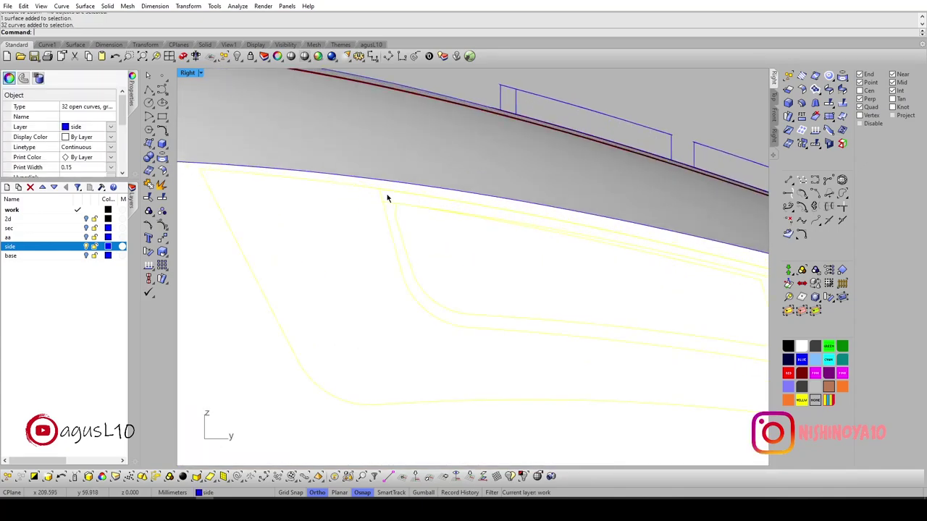
{"action": "key", "text": "ctrl+alt+w"}
{"action": "scroll", "coordinate": [382, 192], "scroll_direction": "up", "scroll_amount": 2}
{"action": "scroll", "coordinate": [362, 191], "scroll_direction": "up", "scroll_amount": 2}
{"action": "scroll", "coordinate": [357, 193], "scroll_direction": "down", "scroll_amount": 2}
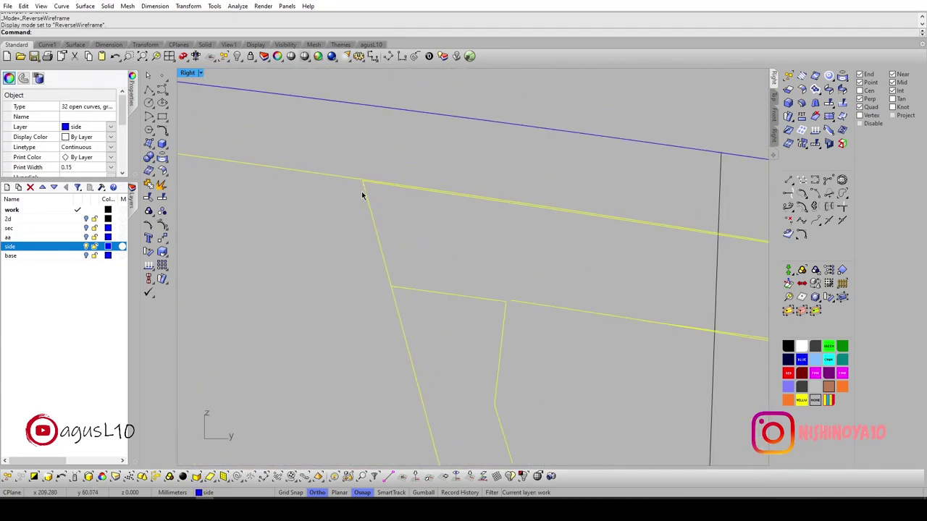
{"action": "scroll", "coordinate": [406, 210], "scroll_direction": "down", "scroll_amount": 1}
{"action": "scroll", "coordinate": [507, 231], "scroll_direction": "down", "scroll_amount": 3}
{"action": "scroll", "coordinate": [536, 246], "scroll_direction": "up", "scroll_amount": 1}
{"action": "scroll", "coordinate": [521, 275], "scroll_direction": "up", "scroll_amount": 2}
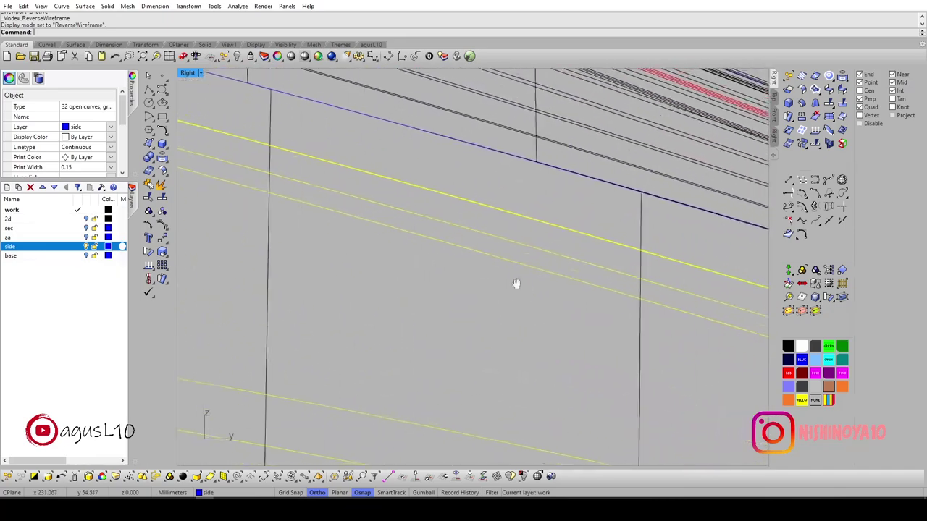
{"action": "scroll", "coordinate": [616, 276], "scroll_direction": "up", "scroll_amount": 2}
{"action": "scroll", "coordinate": [630, 270], "scroll_direction": "down", "scroll_amount": 2}
{"action": "scroll", "coordinate": [557, 261], "scroll_direction": "down", "scroll_amount": 2}
{"action": "scroll", "coordinate": [529, 257], "scroll_direction": "down", "scroll_amount": 2}
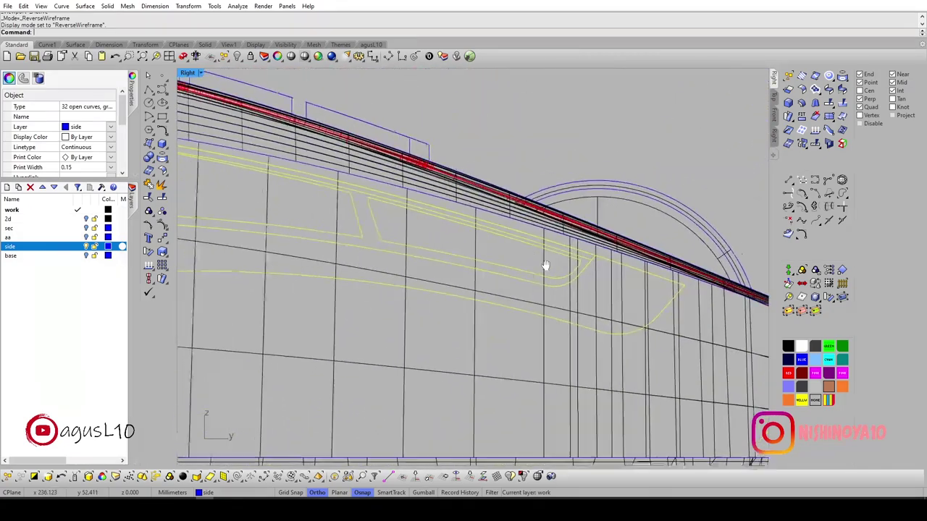
{"action": "scroll", "coordinate": [562, 270], "scroll_direction": "down", "scroll_amount": 1}
{"action": "scroll", "coordinate": [576, 276], "scroll_direction": "up", "scroll_amount": 2}
{"action": "key", "text": "Escape"}
{"action": "left_click_drag", "start_coordinate": [188, 144], "coordinate": [673, 333]}
{"action": "scroll", "coordinate": [664, 325], "scroll_direction": "down", "scroll_amount": 1}
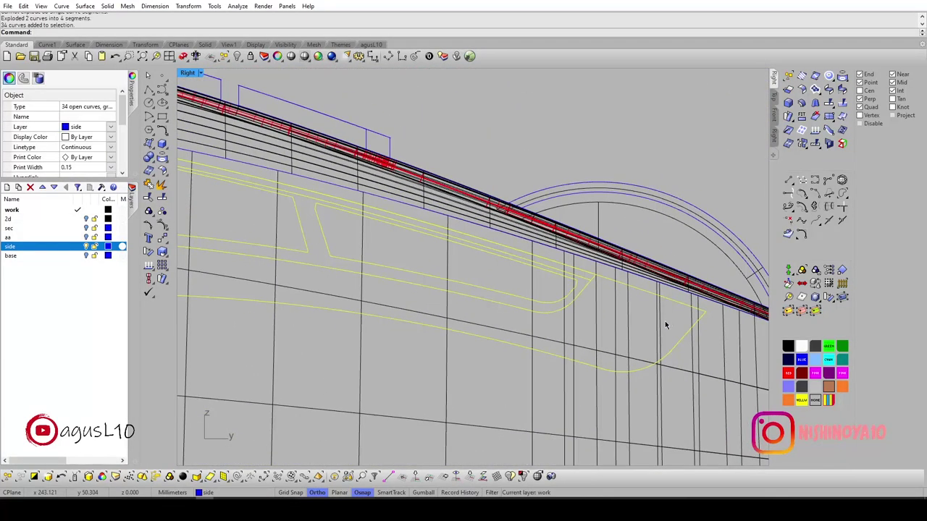
{"action": "key", "text": "ctrl+shift+g"}
Join the nine grip outline segments into a single closed curve.
{"action": "left_click", "coordinate": [664, 319]}
{"action": "scroll", "coordinate": [673, 311], "scroll_direction": "down", "scroll_amount": 2}
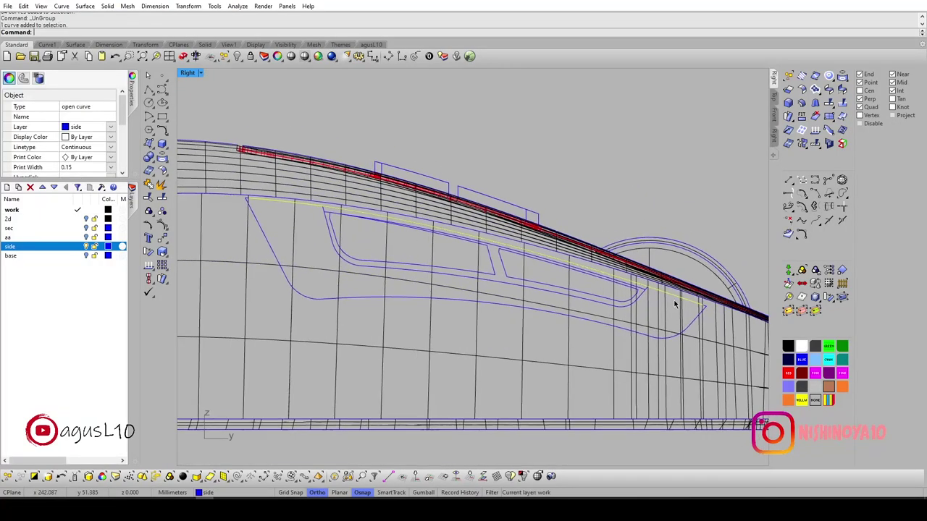
{"action": "scroll", "coordinate": [693, 304], "scroll_direction": "up", "scroll_amount": 3}
{"action": "scroll", "coordinate": [693, 305], "scroll_direction": "up", "scroll_amount": 3}
{"action": "left_click", "coordinate": [694, 304]}
{"action": "key", "text": "ctrl+j"}
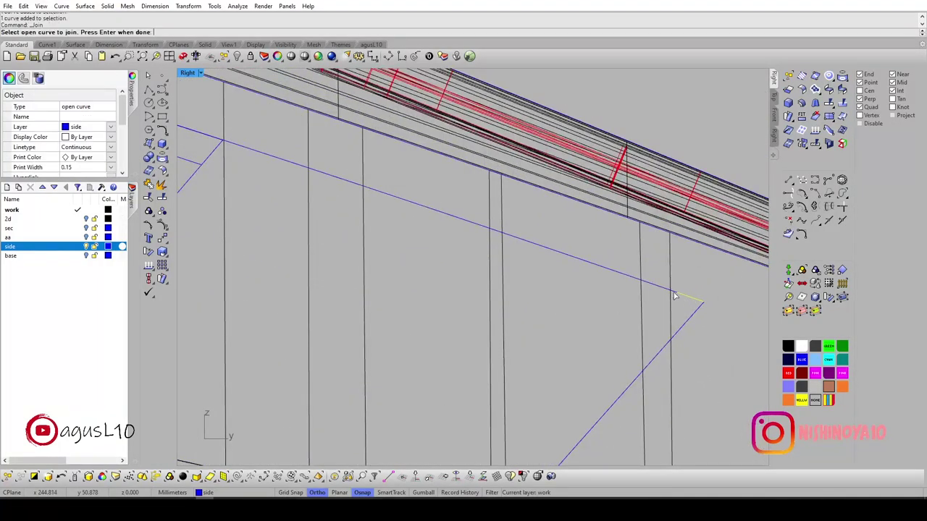
{"action": "scroll", "coordinate": [670, 296], "scroll_direction": "down", "scroll_amount": 3}
{"action": "scroll", "coordinate": [285, 168], "scroll_direction": "up", "scroll_amount": 3}
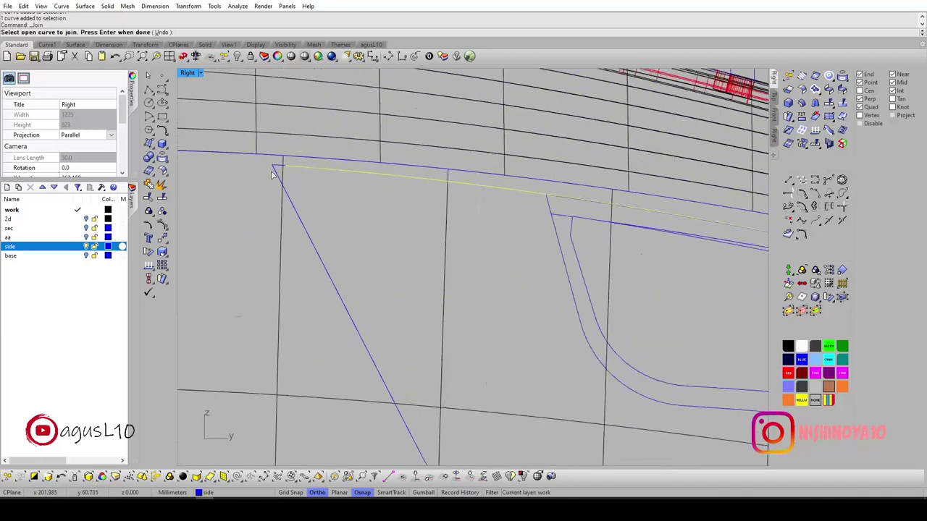
{"action": "scroll", "coordinate": [284, 167], "scroll_direction": "up", "scroll_amount": 1}
{"action": "scroll", "coordinate": [276, 169], "scroll_direction": "down", "scroll_amount": 2}
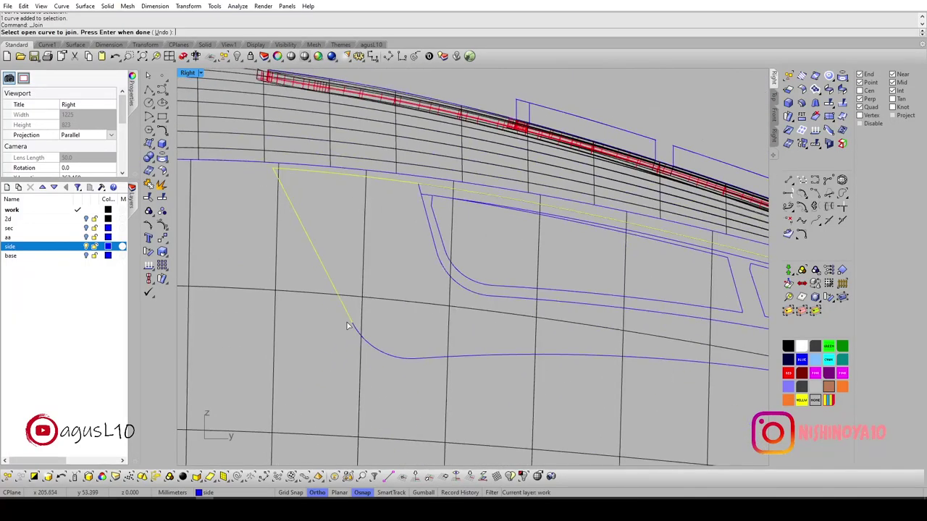
{"action": "scroll", "coordinate": [546, 364], "scroll_direction": "down", "scroll_amount": 3}
{"action": "scroll", "coordinate": [535, 359], "scroll_direction": "up", "scroll_amount": 3}
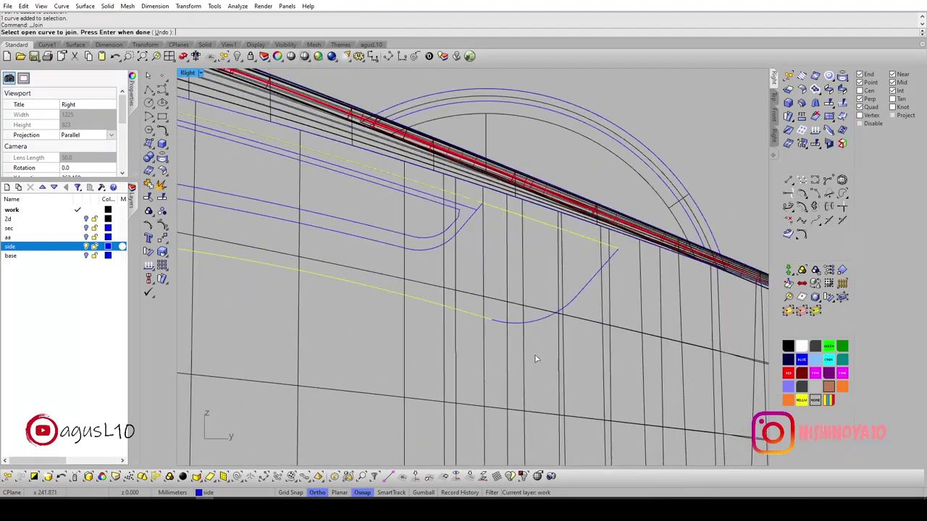
{"action": "key", "text": "Return"}
{"action": "scroll", "coordinate": [593, 289], "scroll_direction": "down", "scroll_amount": 3}
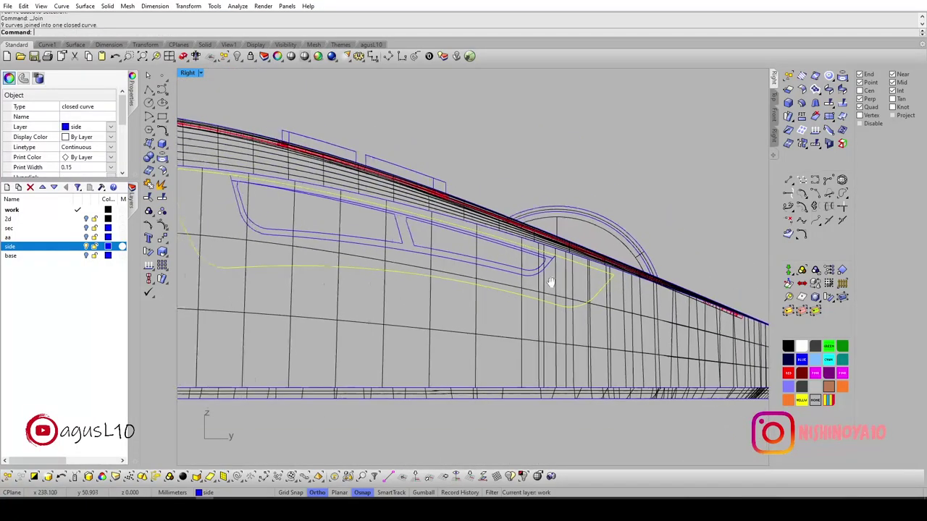
{"action": "scroll", "coordinate": [289, 181], "scroll_direction": "up", "scroll_amount": 2}
{"action": "scroll", "coordinate": [275, 174], "scroll_direction": "up", "scroll_amount": 1}
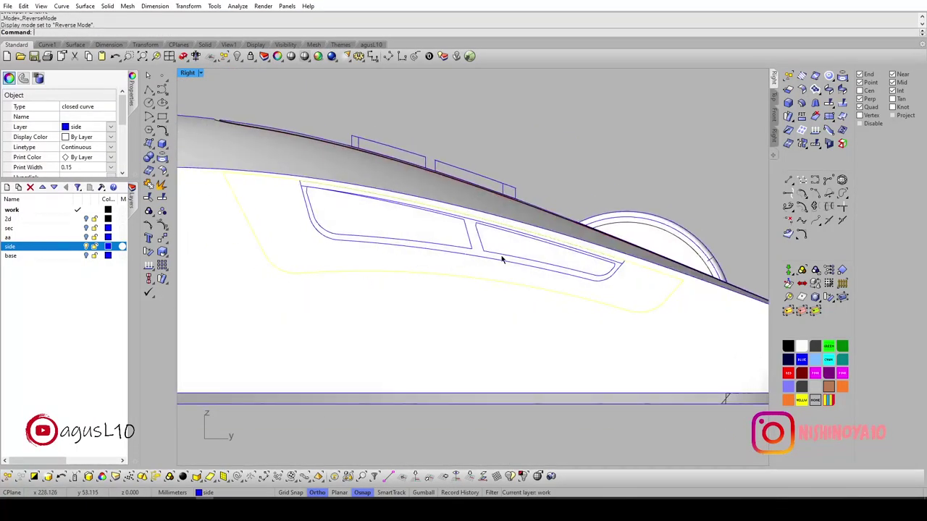
Split the hull surface using the closed grip outline as the cutter.
{"action": "scroll", "coordinate": [502, 260], "scroll_direction": "up", "scroll_amount": 2}
{"action": "scroll", "coordinate": [579, 261], "scroll_direction": "up", "scroll_amount": 2}
{"action": "scroll", "coordinate": [548, 278], "scroll_direction": "down", "scroll_amount": 3}
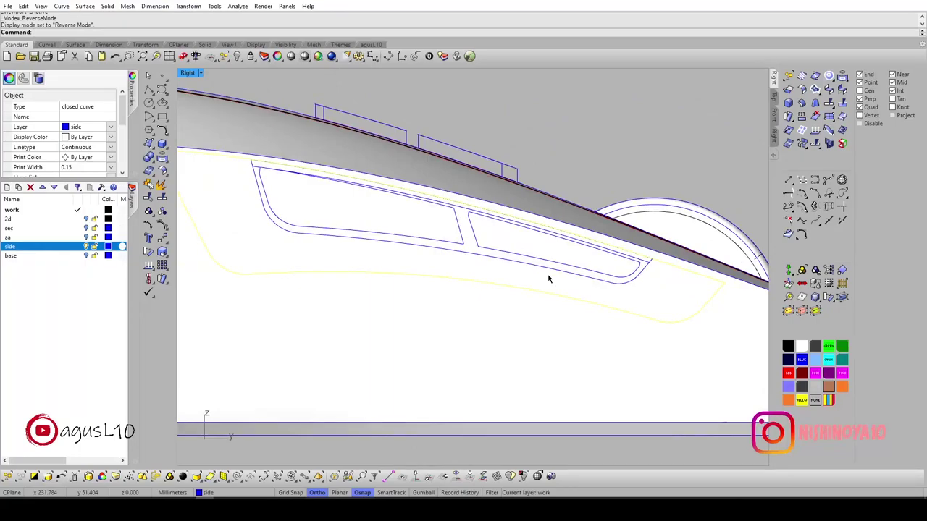
{"action": "left_click", "coordinate": [533, 254]}
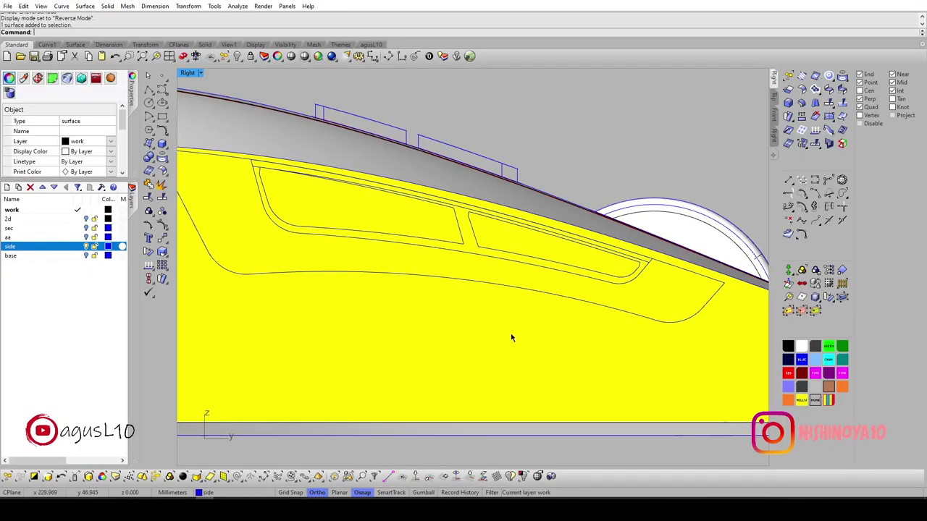
{"action": "scroll", "coordinate": [449, 304], "scroll_direction": "up", "scroll_amount": 1}
{"action": "left_click", "coordinate": [325, 291]}
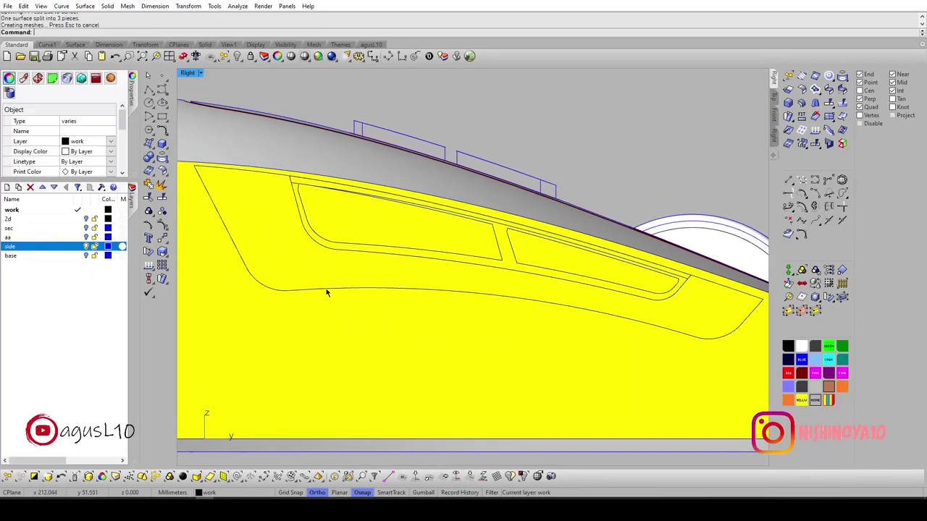
{"action": "key", "text": "Return"}
Offset the split-off grip piece by 0.1 into a solid.
{"action": "left_click", "coordinate": [321, 269]}
{"action": "mouse_move", "coordinate": [321, 269]}
{"action": "right_mouse_down", "text": "ctrl+shift"}
{"action": "mouse_move", "coordinate": [450, 314]}
{"action": "mouse_move", "coordinate": [471, 306]}
{"action": "right_mouse_up", "text": "ctrl+shift"}
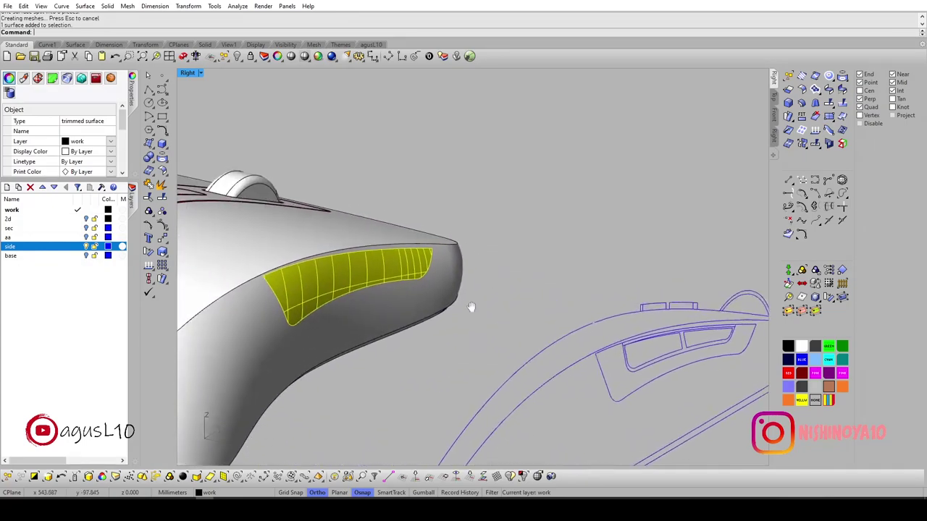
{"action": "scroll", "coordinate": [445, 253], "scroll_direction": "up", "scroll_amount": 3}
{"action": "scroll", "coordinate": [439, 251], "scroll_direction": "down", "scroll_amount": 2}
{"action": "scroll", "coordinate": [432, 290], "scroll_direction": "up", "scroll_amount": 1}
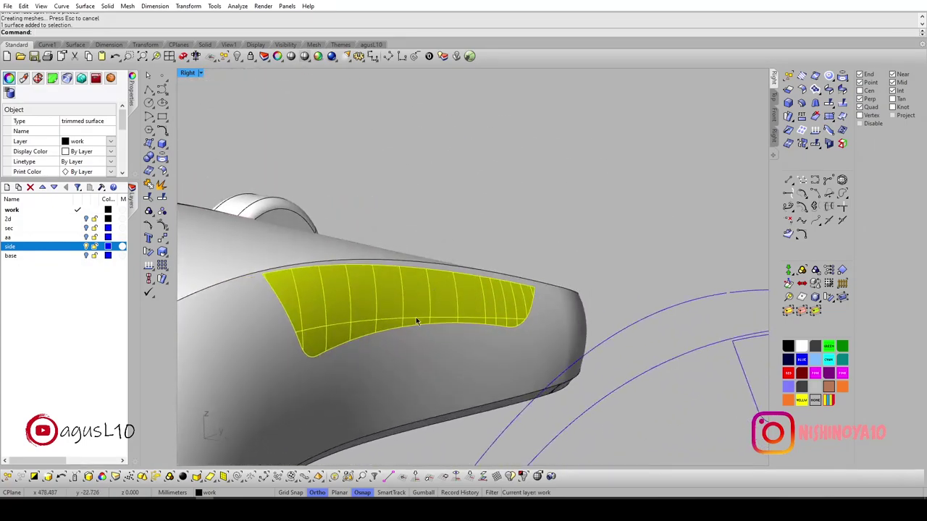
{"action": "mouse_move", "coordinate": [417, 321]}
{"action": "right_mouse_down", "text": "ctrl+shift"}
{"action": "mouse_move", "coordinate": [478, 292]}
{"action": "mouse_move", "coordinate": [515, 304]}
{"action": "mouse_move", "coordinate": [480, 301]}
{"action": "mouse_move", "coordinate": [451, 279]}
{"action": "right_mouse_up", "text": "ctrl+shift"}
{"action": "type", "text": "of"}
{"action": "key", "text": "Return"}
{"action": "type", "text": "0.1"}
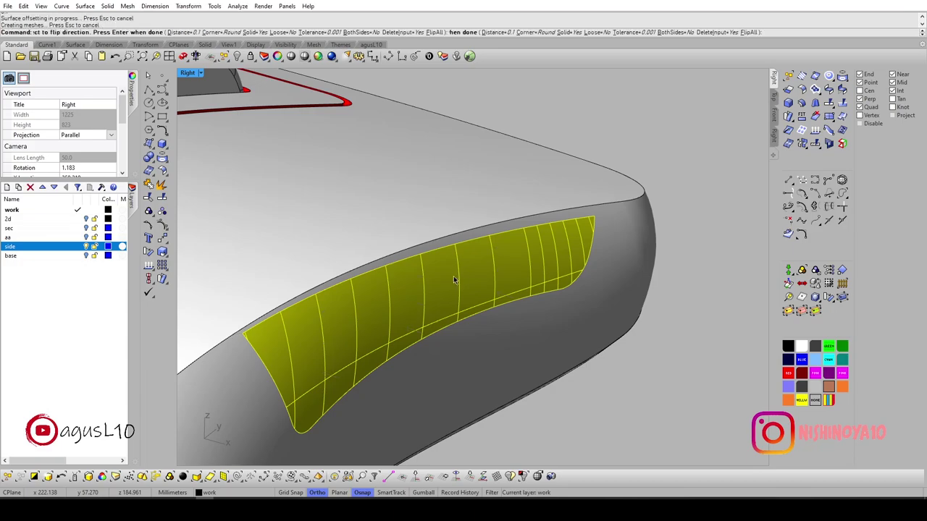
Colour the grip red, explode it into four surfaces, and clear the selection.
{"action": "scroll", "coordinate": [453, 281], "scroll_direction": "up", "scroll_amount": 2}
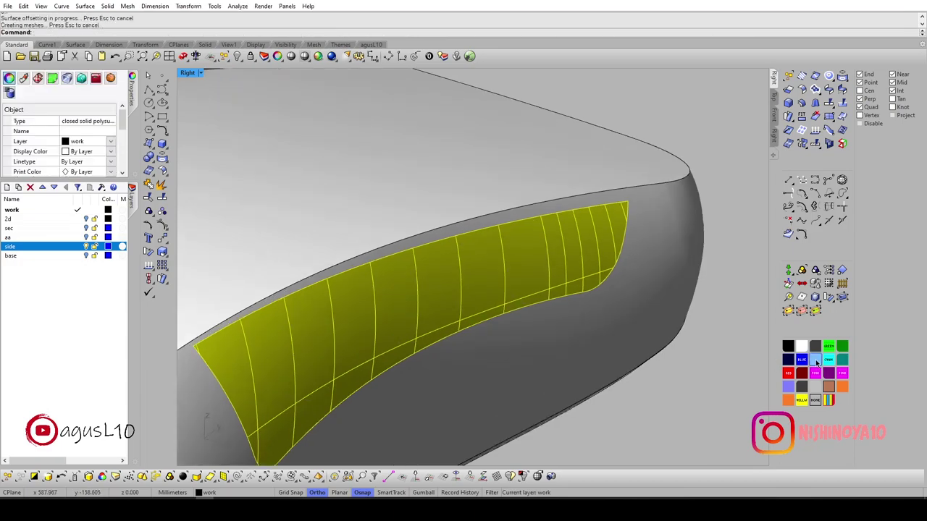
{"action": "left_click", "coordinate": [788, 375]}
{"action": "left_click", "coordinate": [486, 281]}
{"action": "left_click", "coordinate": [480, 280]}
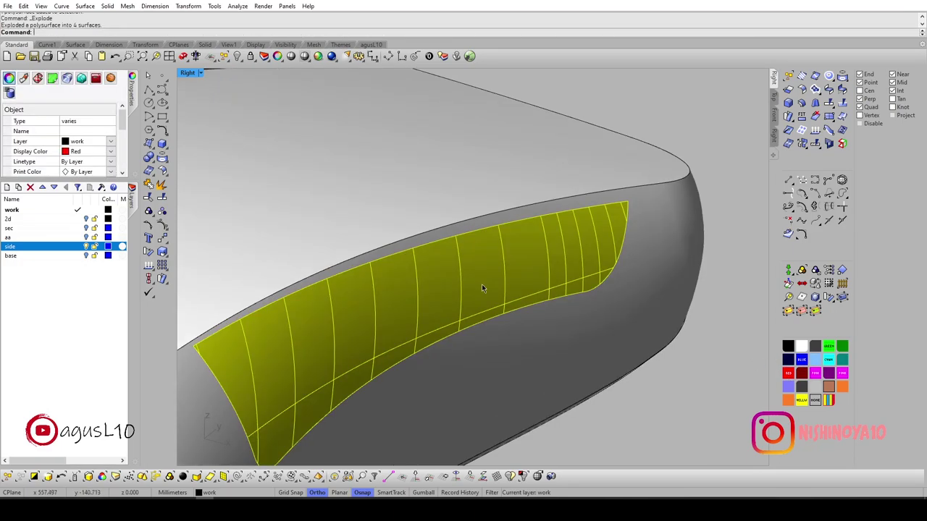
{"action": "type", "text": "X"}
{"action": "key", "text": "Escape"}
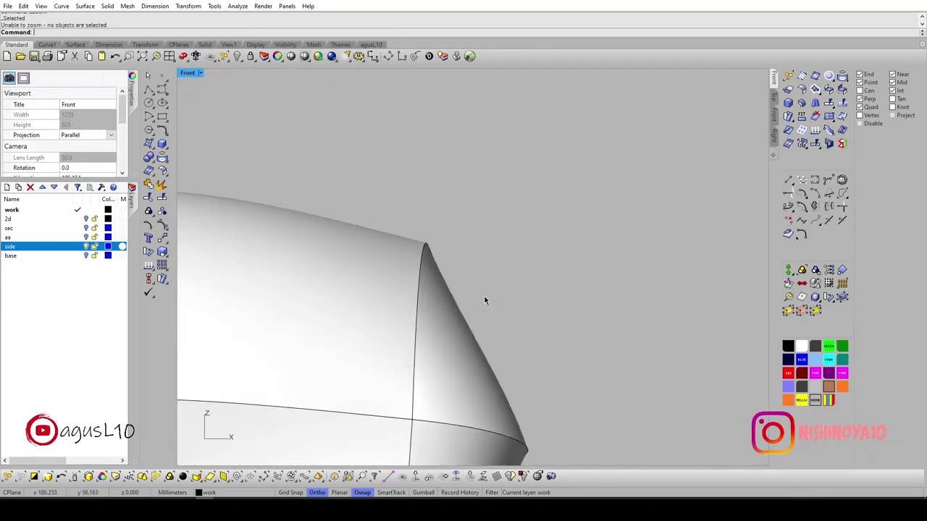
Start splitting the red side surface, then cancel to pick the outline curves first.
{"action": "scroll", "coordinate": [492, 308], "scroll_direction": "up", "scroll_amount": 4}
{"action": "scroll", "coordinate": [507, 311], "scroll_direction": "up", "scroll_amount": 2}
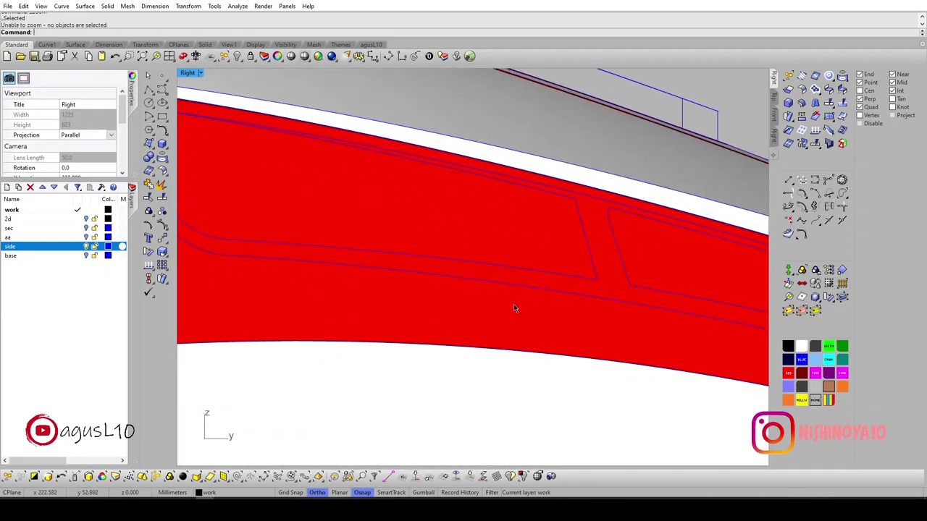
{"action": "left_click", "coordinate": [513, 306]}
{"action": "scroll", "coordinate": [508, 280], "scroll_direction": "down", "scroll_amount": 3}
{"action": "scroll", "coordinate": [645, 305], "scroll_direction": "up", "scroll_amount": 3}
{"action": "scroll", "coordinate": [636, 268], "scroll_direction": "up", "scroll_amount": 2}
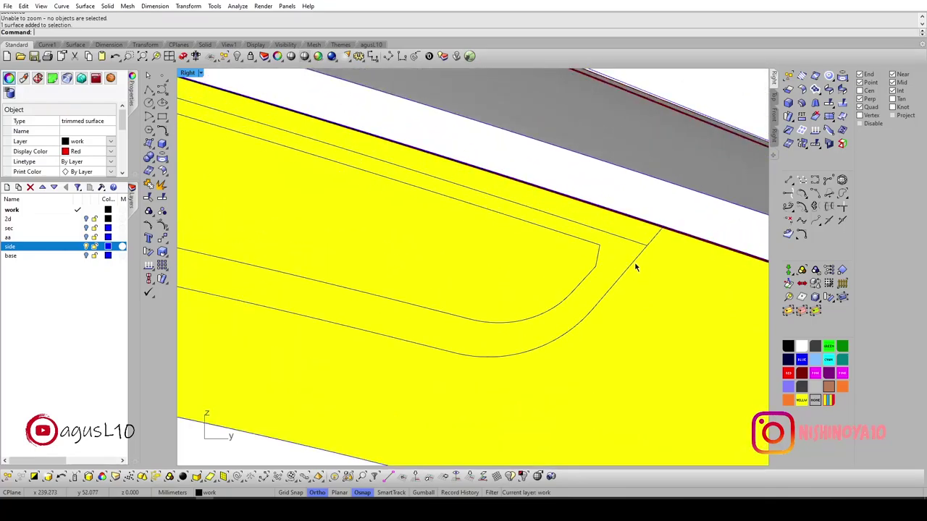
{"action": "key", "text": "ctrl+shift+s"}
{"action": "key", "text": "Return"}
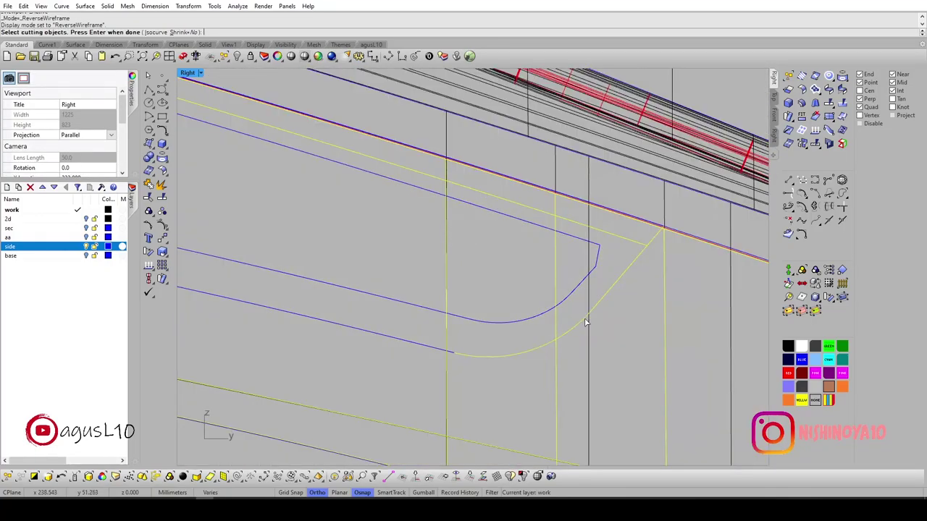
{"action": "scroll", "coordinate": [528, 331], "scroll_direction": "down", "scroll_amount": 3}
{"action": "scroll", "coordinate": [337, 281], "scroll_direction": "up", "scroll_amount": 1}
{"action": "right_click_drag", "start_coordinate": [337, 280], "coordinate": [315, 353]}
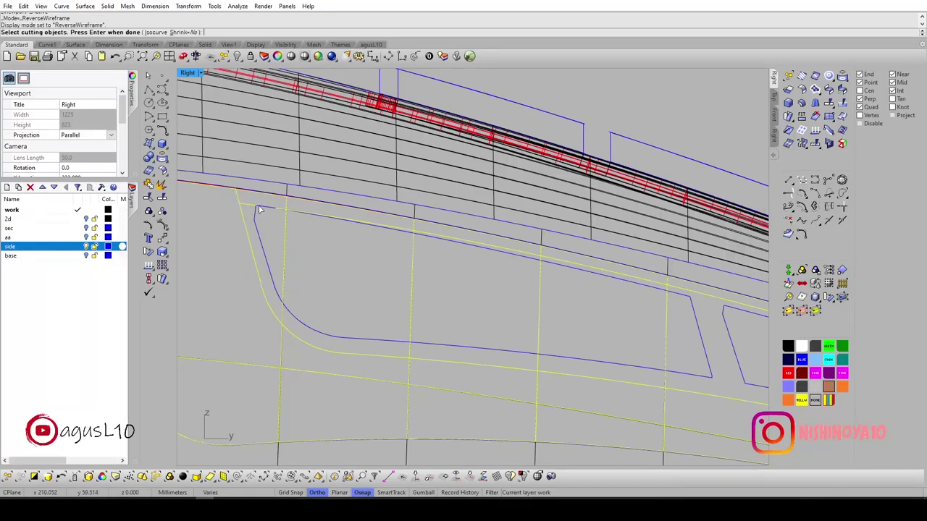
{"action": "scroll", "coordinate": [266, 210], "scroll_direction": "up", "scroll_amount": 2}
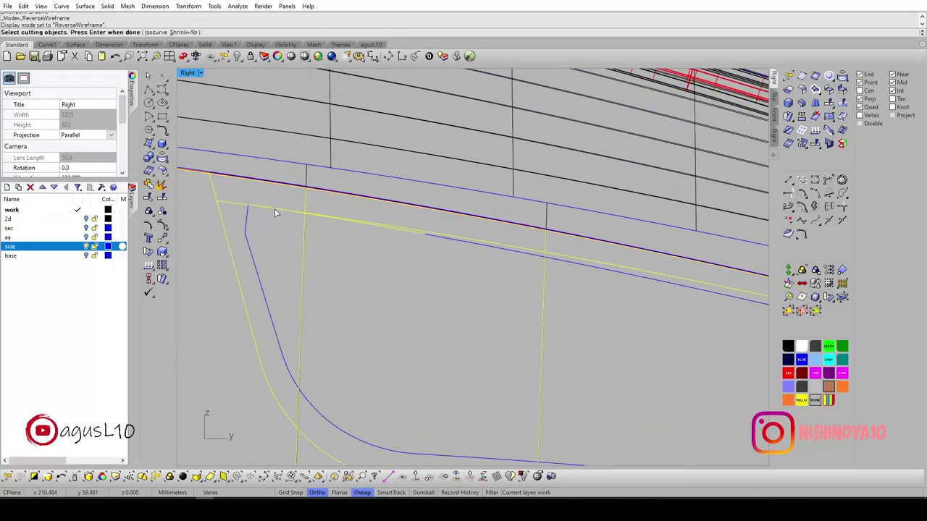
{"action": "key", "text": "Escape"}
Select the four inner grip outline curves, returning to shaded display.
{"action": "left_click", "coordinate": [434, 235]}
{"action": "scroll", "coordinate": [269, 213], "scroll_direction": "up", "scroll_amount": 1}
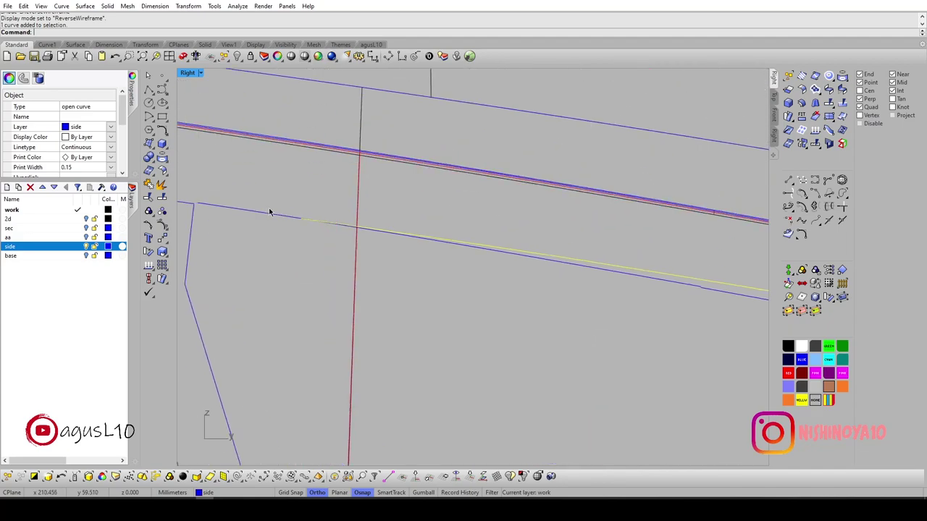
{"action": "scroll", "coordinate": [306, 228], "scroll_direction": "down", "scroll_amount": 2}
{"action": "scroll", "coordinate": [416, 246], "scroll_direction": "down", "scroll_amount": 1}
{"action": "left_click", "coordinate": [418, 248]}
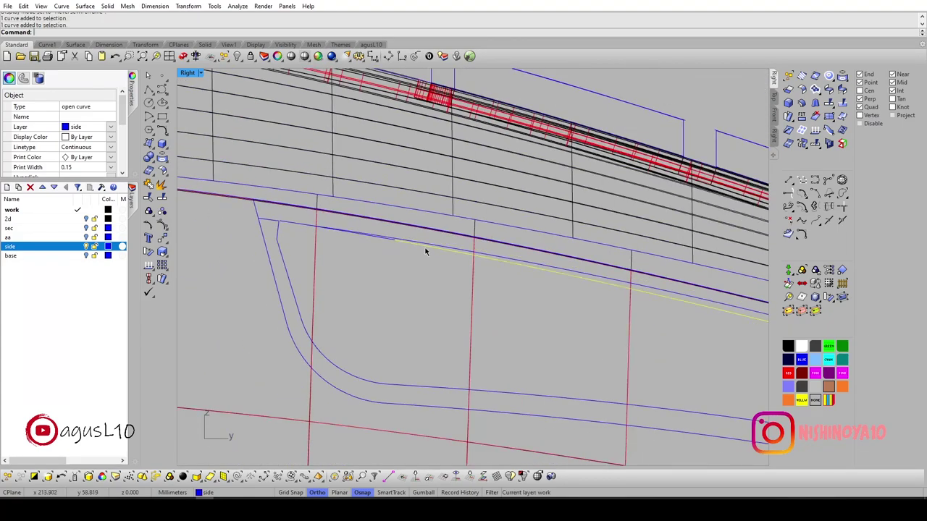
{"action": "left_click", "coordinate": [387, 243], "text": "shift"}
{"action": "scroll", "coordinate": [388, 240], "scroll_direction": "down", "scroll_amount": 1}
{"action": "scroll", "coordinate": [409, 254], "scroll_direction": "down", "scroll_amount": 1}
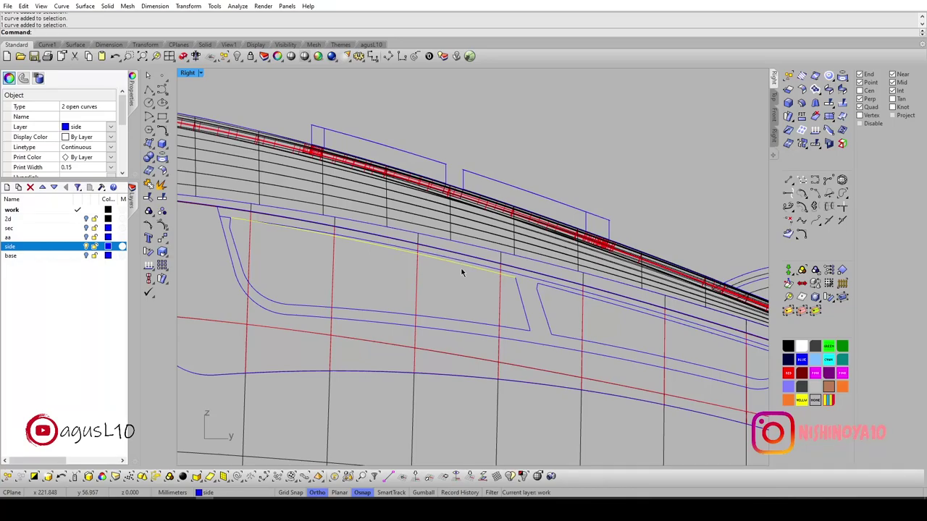
{"action": "key", "text": "ctrl+alt+r"}
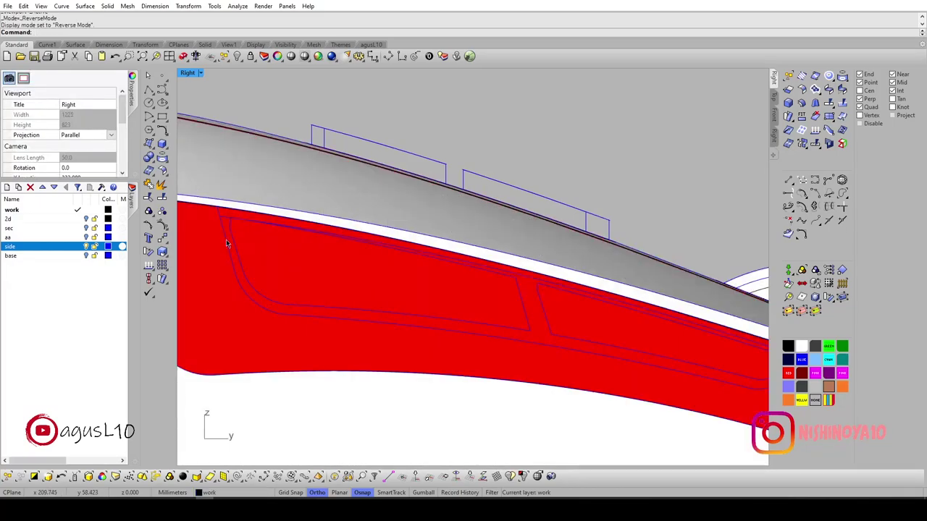
{"action": "left_click", "coordinate": [228, 246]}
{"action": "right_click_drag", "start_coordinate": [372, 331], "coordinate": [268, 309]}
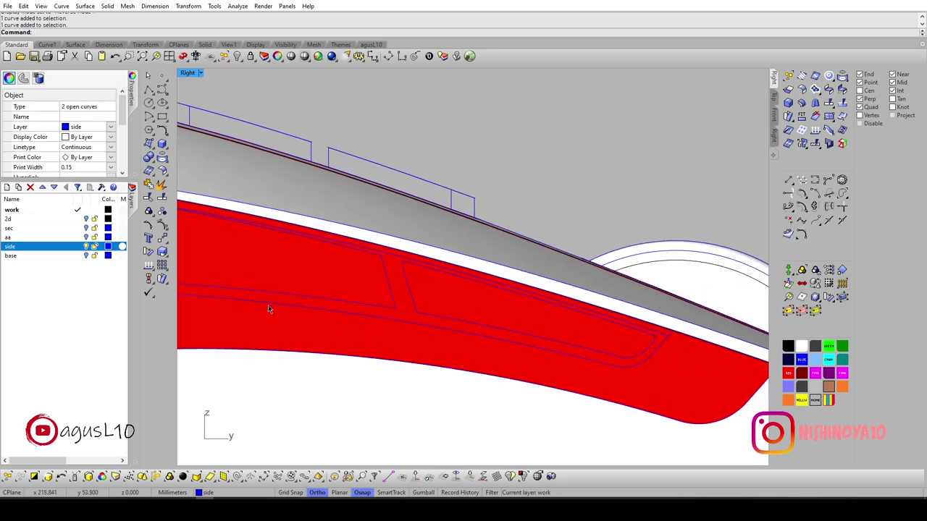
{"action": "scroll", "coordinate": [617, 377], "scroll_direction": "up", "scroll_amount": 2}
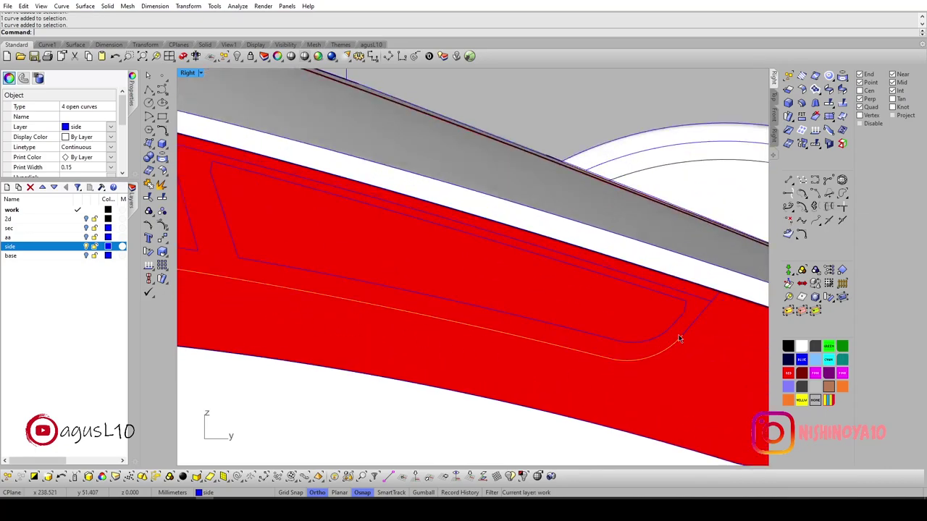
{"action": "scroll", "coordinate": [698, 324], "scroll_direction": "down", "scroll_amount": 1}
Split the red side surface along the joined outline to free the inner grip pad.
{"action": "left_click", "coordinate": [713, 355]}
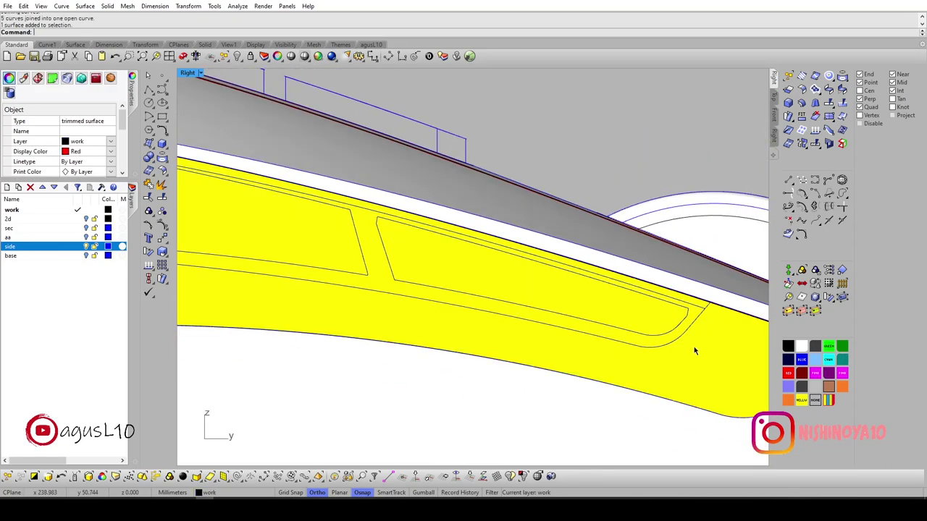
{"action": "scroll", "coordinate": [676, 344], "scroll_direction": "down", "scroll_amount": 3}
{"action": "key", "text": "Return"}
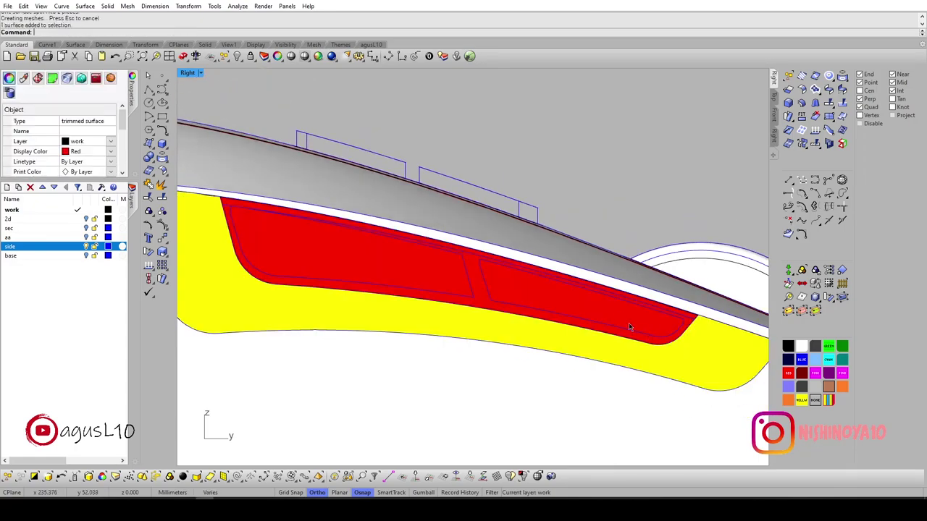
{"action": "left_click", "coordinate": [569, 310]}
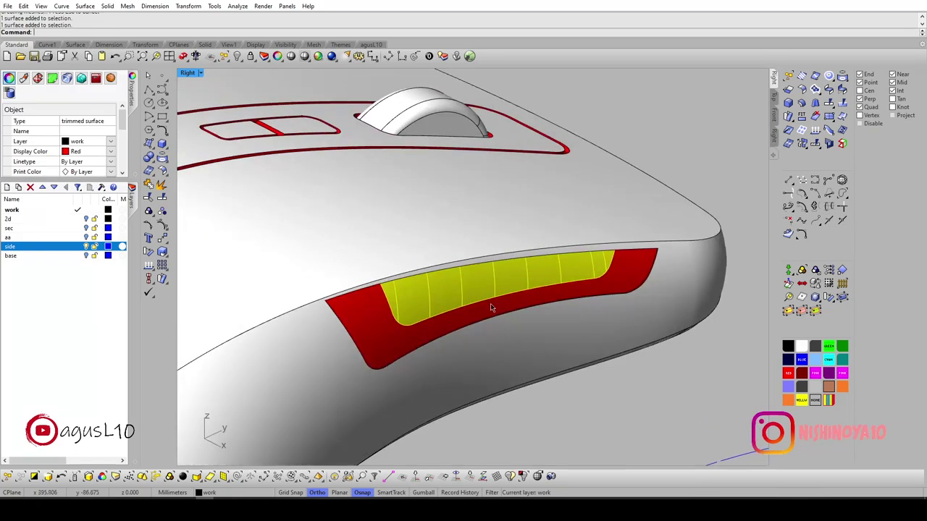
Offset the grip pad into a dark red solid, delete the leftover surface, and reset the side view.
{"action": "key", "text": "Return"}
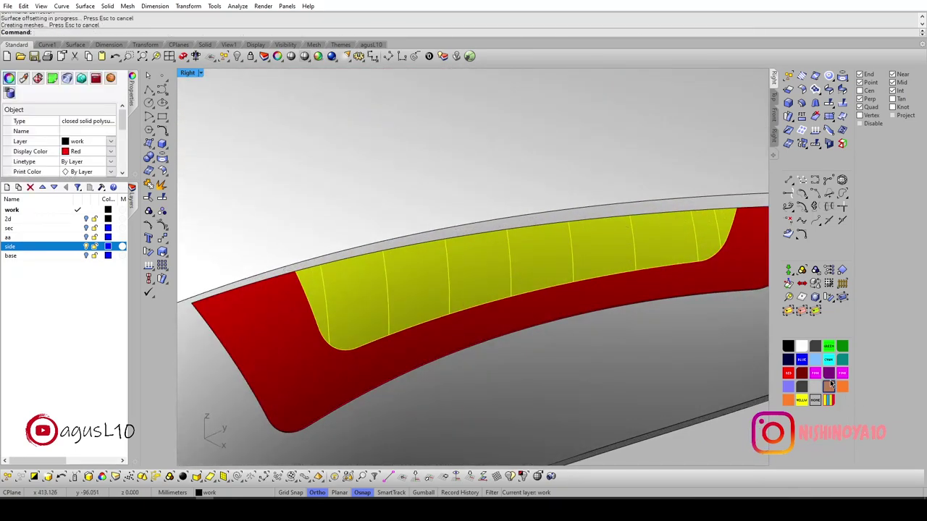
{"action": "left_click", "coordinate": [802, 375]}
{"action": "left_click", "coordinate": [513, 284]}
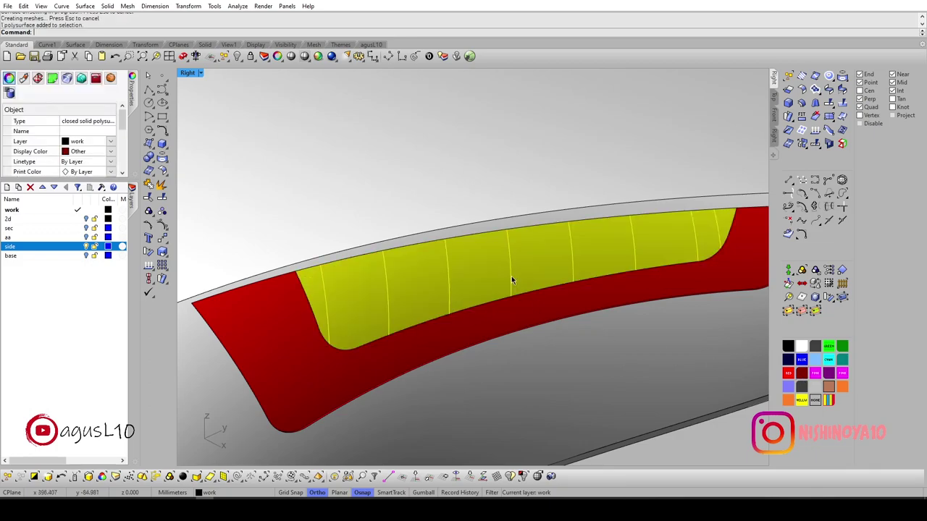
{"action": "key", "text": "Delete"}
{"action": "mouse_move", "coordinate": [492, 289]}
{"action": "right_mouse_down"}
{"action": "mouse_move", "coordinate": [296, 343]}
{"action": "mouse_move", "coordinate": [528, 271]}
{"action": "mouse_move", "coordinate": [496, 331]}
{"action": "right_mouse_up"}
{"action": "key", "text": "Home"}
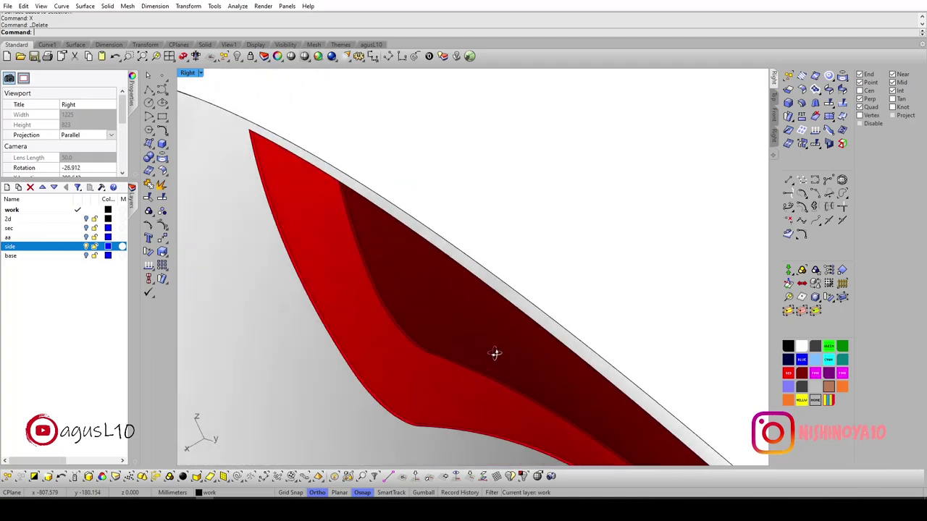
{"action": "key", "text": "Home"}
{"action": "key", "text": "Home"}
{"action": "key", "text": "Home"}
Zoom and pan in on the grip outline curves beside the dark red side panel.
{"action": "scroll", "coordinate": [526, 298], "scroll_direction": "up", "scroll_amount": 3}
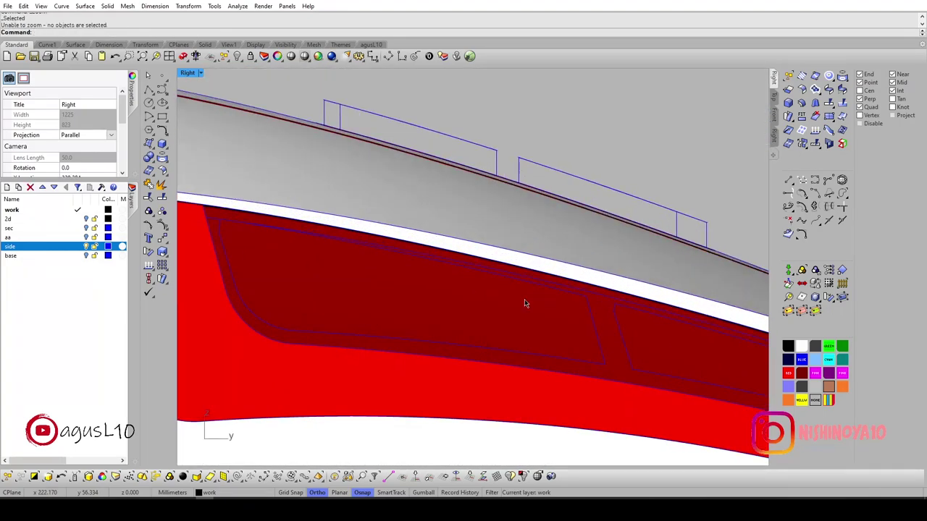
{"action": "left_click", "coordinate": [525, 299]}
{"action": "scroll", "coordinate": [509, 298], "scroll_direction": "down", "scroll_amount": 3}
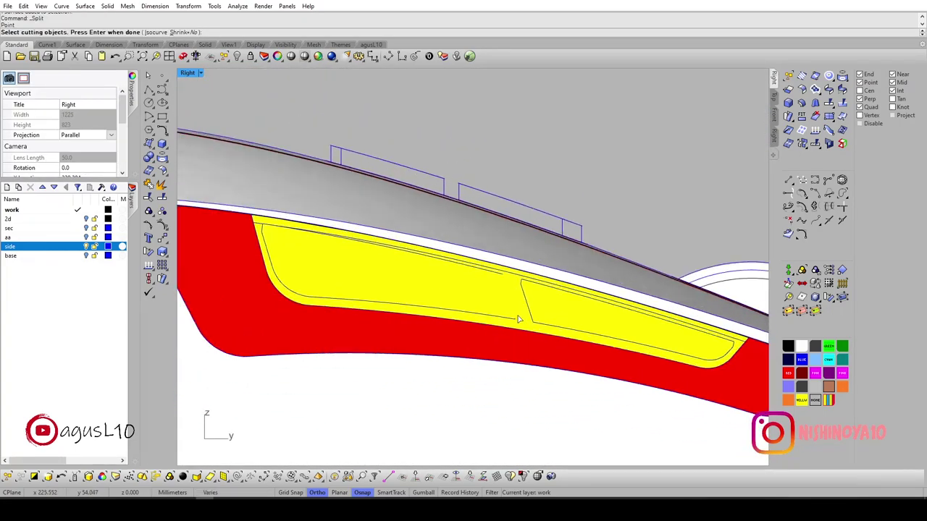
{"action": "scroll", "coordinate": [511, 319], "scroll_direction": "up", "scroll_amount": 3}
{"action": "scroll", "coordinate": [515, 324], "scroll_direction": "down", "scroll_amount": 3}
{"action": "scroll", "coordinate": [514, 324], "scroll_direction": "up", "scroll_amount": 3}
{"action": "scroll", "coordinate": [533, 317], "scroll_direction": "up", "scroll_amount": 2}
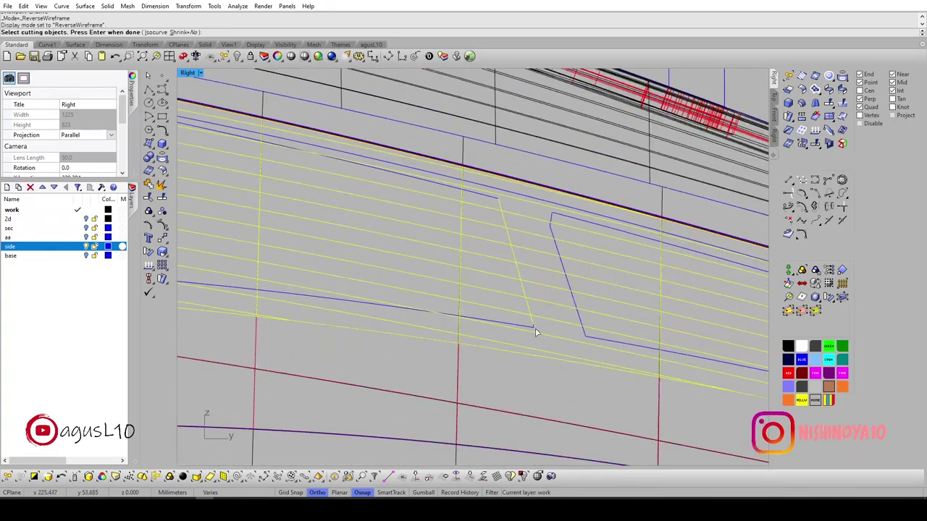
{"action": "scroll", "coordinate": [534, 331], "scroll_direction": "up", "scroll_amount": 3}
{"action": "scroll", "coordinate": [523, 316], "scroll_direction": "down", "scroll_amount": 5}
{"action": "right_click_drag", "start_coordinate": [311, 234], "coordinate": [397, 283]}
{"action": "scroll", "coordinate": [398, 283], "scroll_direction": "up", "scroll_amount": 3}
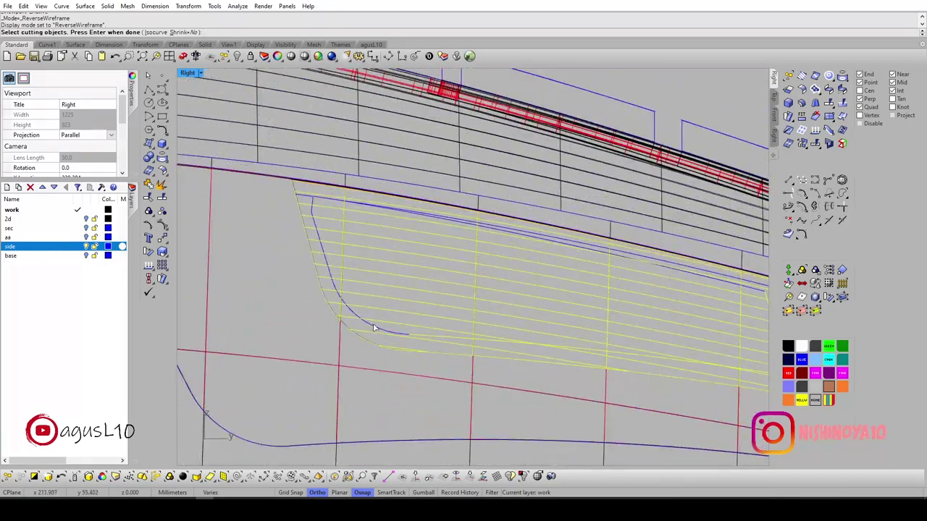
{"action": "scroll", "coordinate": [309, 211], "scroll_direction": "up", "scroll_amount": 2}
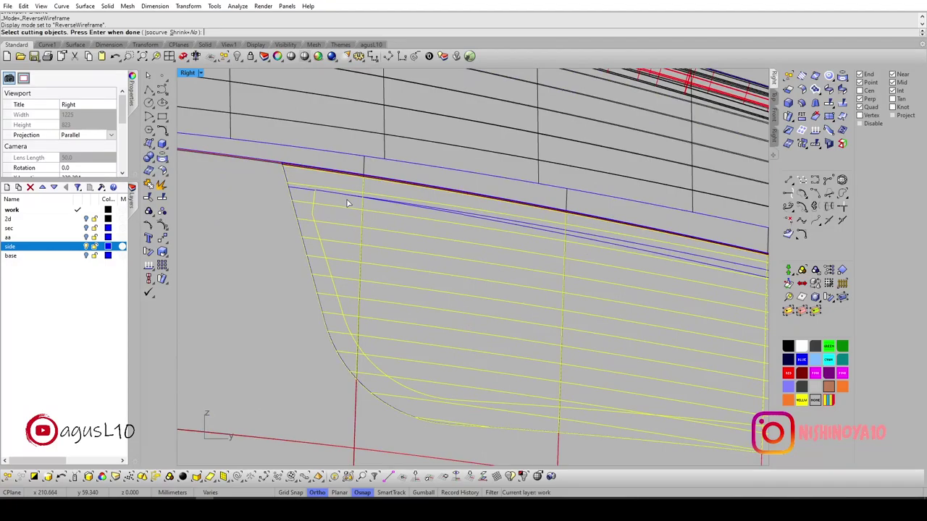
{"action": "scroll", "coordinate": [313, 195], "scroll_direction": "up", "scroll_amount": 2}
{"action": "scroll", "coordinate": [315, 196], "scroll_direction": "down", "scroll_amount": 5}
{"action": "key", "text": "Escape"}
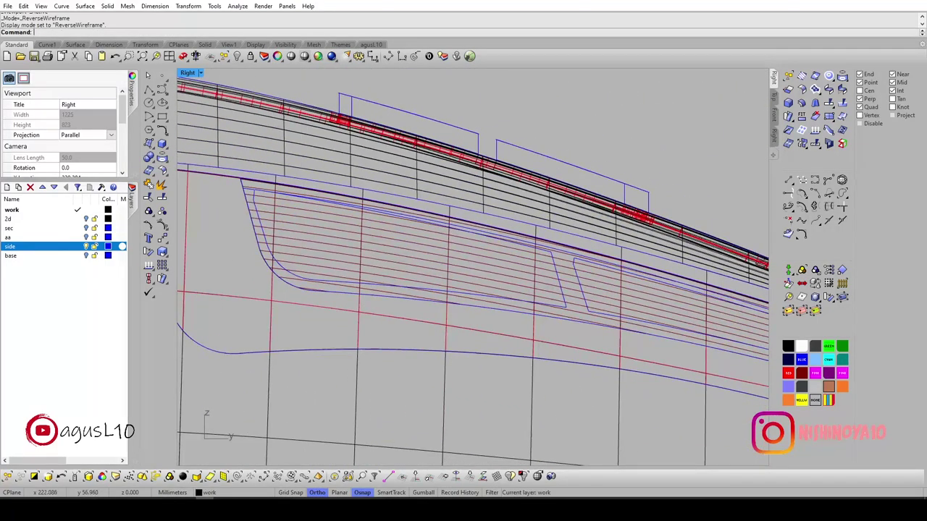
{"action": "scroll", "coordinate": [581, 272], "scroll_direction": "up", "scroll_amount": 5}
{"action": "scroll", "coordinate": [383, 217], "scroll_direction": "down", "scroll_amount": 3}
{"action": "scroll", "coordinate": [398, 222], "scroll_direction": "up", "scroll_amount": 4}
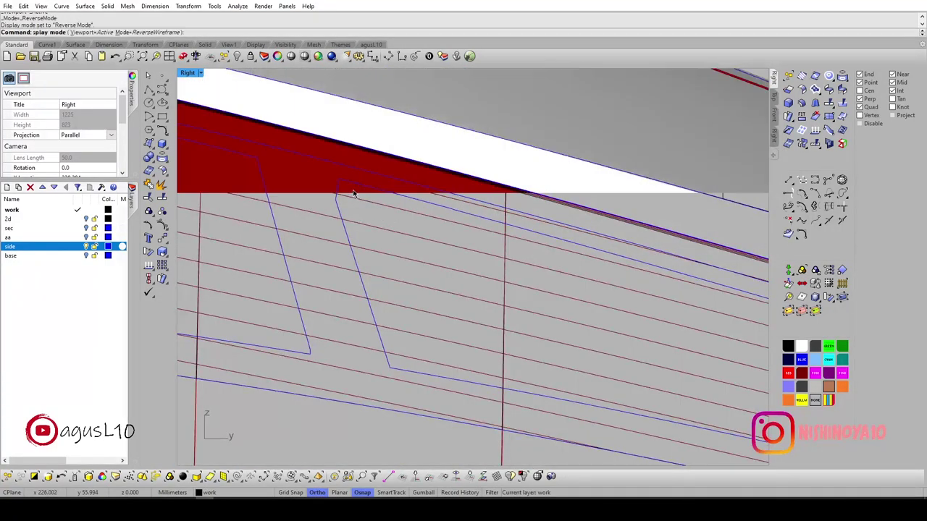
Select all the blue inset outline curves around the grip area.
{"action": "left_click", "coordinate": [340, 190]}
{"action": "left_click", "coordinate": [341, 211]}
{"action": "scroll", "coordinate": [347, 214], "scroll_direction": "down", "scroll_amount": 2}
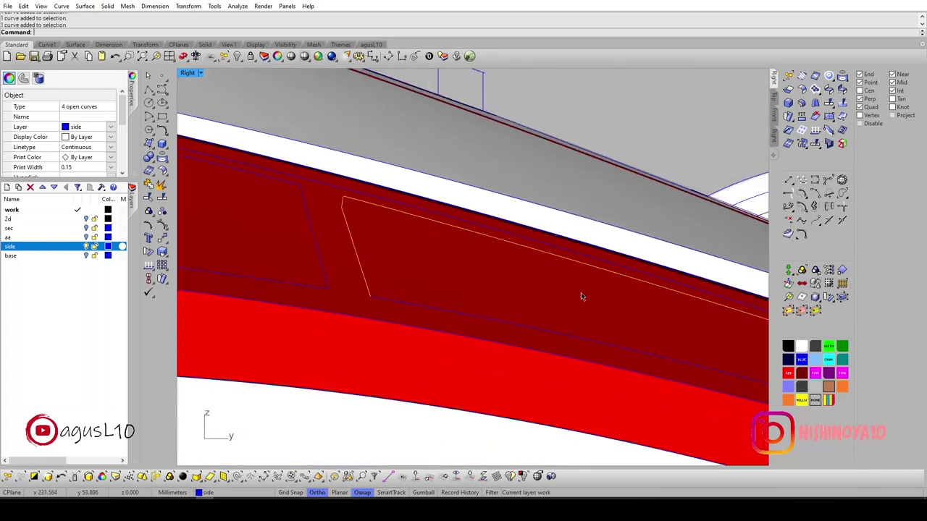
{"action": "scroll", "coordinate": [579, 286], "scroll_direction": "up", "scroll_amount": 2}
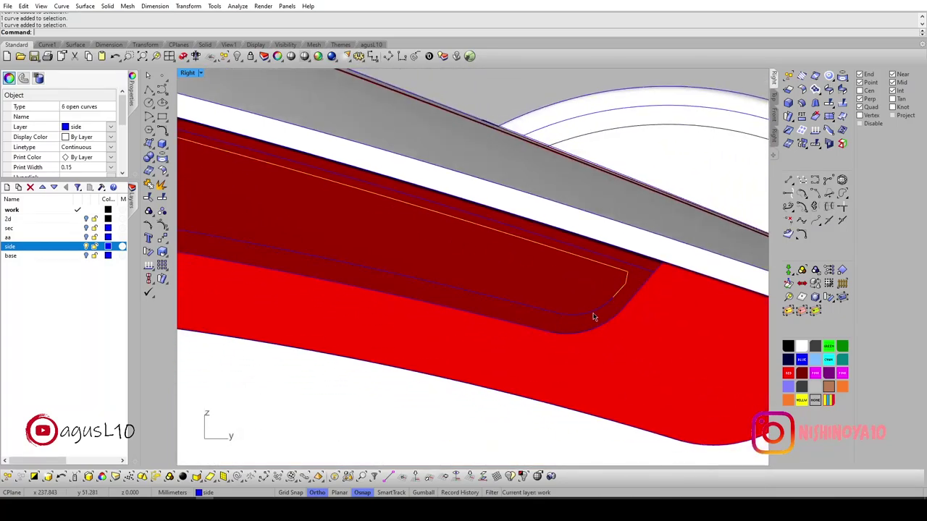
{"action": "left_click", "coordinate": [556, 315]}
{"action": "scroll", "coordinate": [455, 274], "scroll_direction": "down", "scroll_amount": 2}
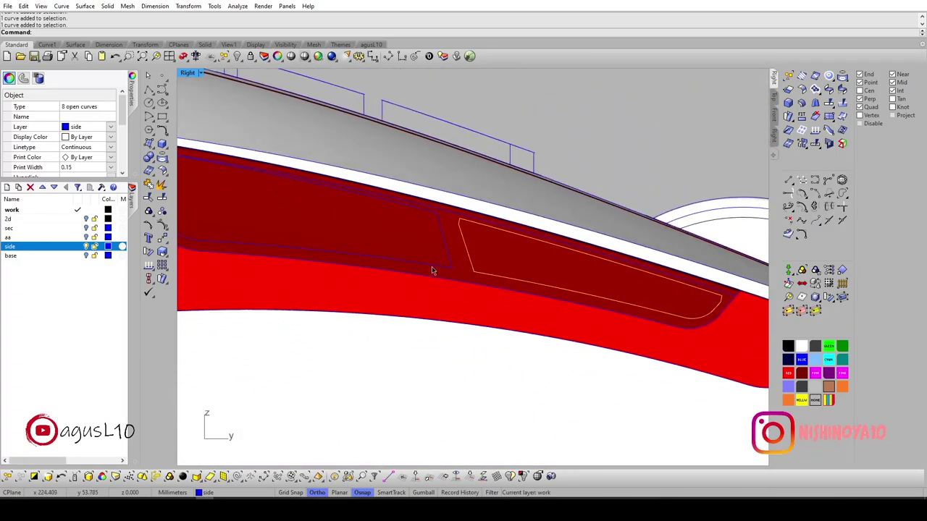
{"action": "left_click", "coordinate": [432, 269]}
{"action": "left_click", "coordinate": [445, 243]}
{"action": "left_click", "coordinate": [326, 188]}
{"action": "right_click_drag", "start_coordinate": [202, 236], "coordinate": [385, 272]}
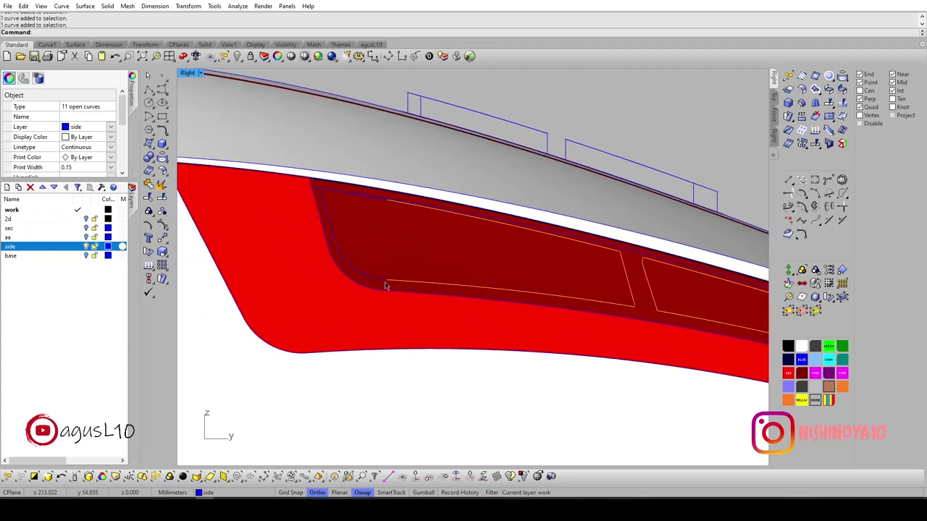
{"action": "scroll", "coordinate": [323, 195], "scroll_direction": "up", "scroll_amount": 3}
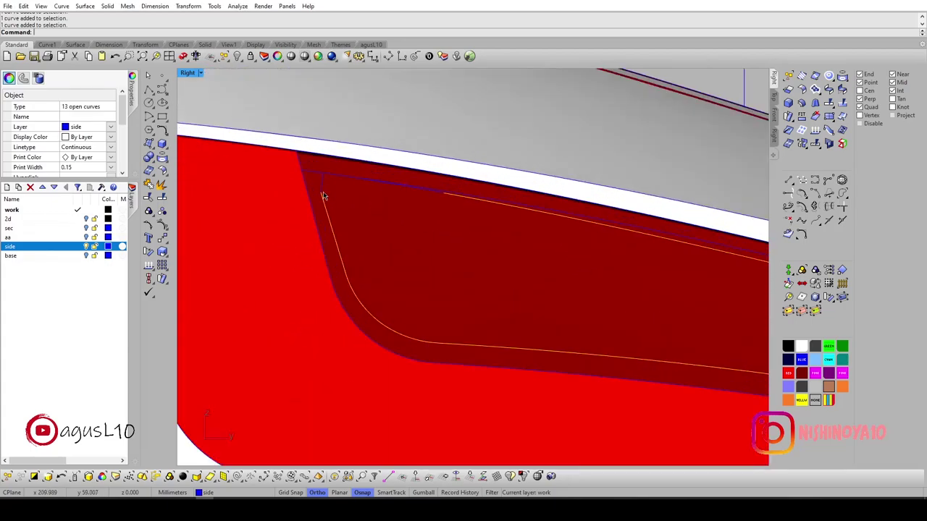
{"action": "left_click", "coordinate": [424, 199]}
{"action": "scroll", "coordinate": [435, 213], "scroll_direction": "down", "scroll_amount": 3}
{"action": "scroll", "coordinate": [420, 232], "scroll_direction": "down", "scroll_amount": 1}
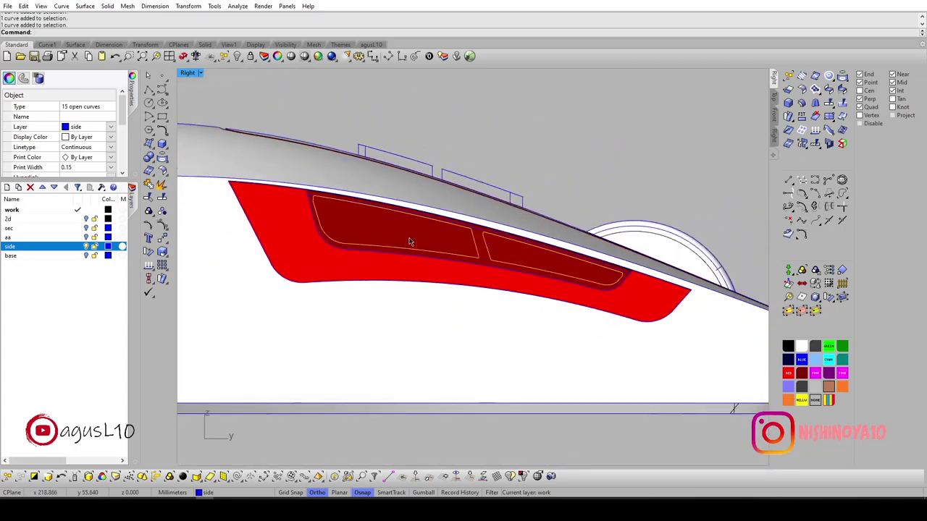
Add the dark red panel to the selection, invert it and hide everything else.
{"action": "left_click", "coordinate": [409, 241]}
{"action": "key", "text": "ctrl+i"}
{"action": "key", "text": "ctrl+h"}
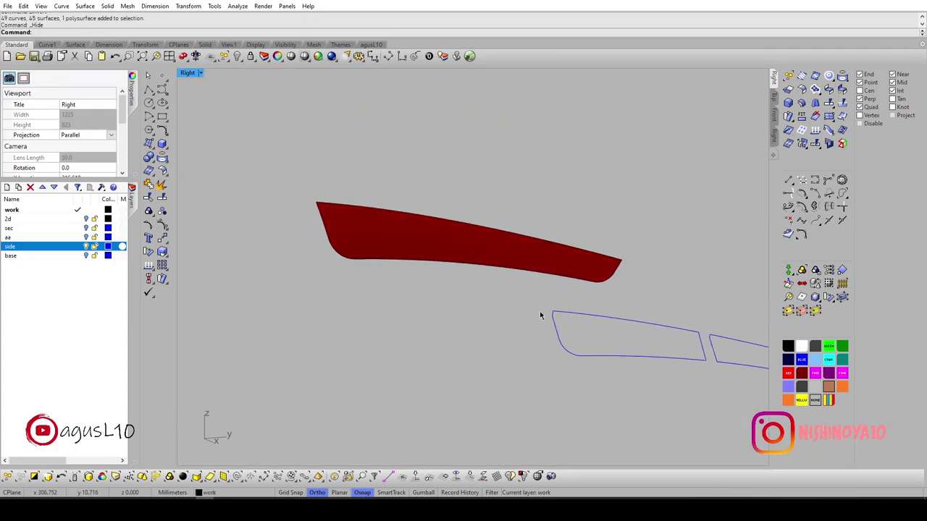
{"action": "scroll", "coordinate": [551, 314], "scroll_direction": "up", "scroll_amount": 3}
{"action": "left_click", "coordinate": [574, 316]}
Join the left outline's pieces into one curve, accepting the tiny-gap prompts.
{"action": "key", "text": "ctrl+j"}
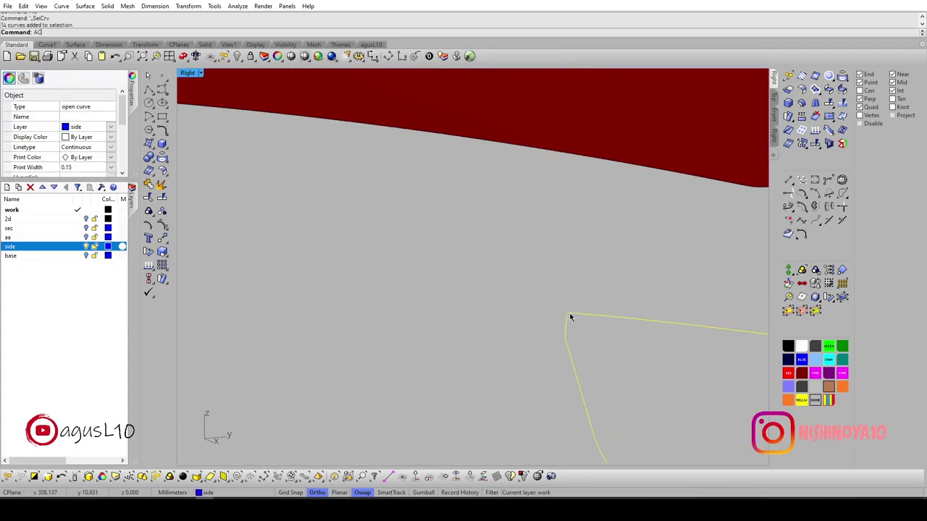
{"action": "left_click", "coordinate": [571, 325]}
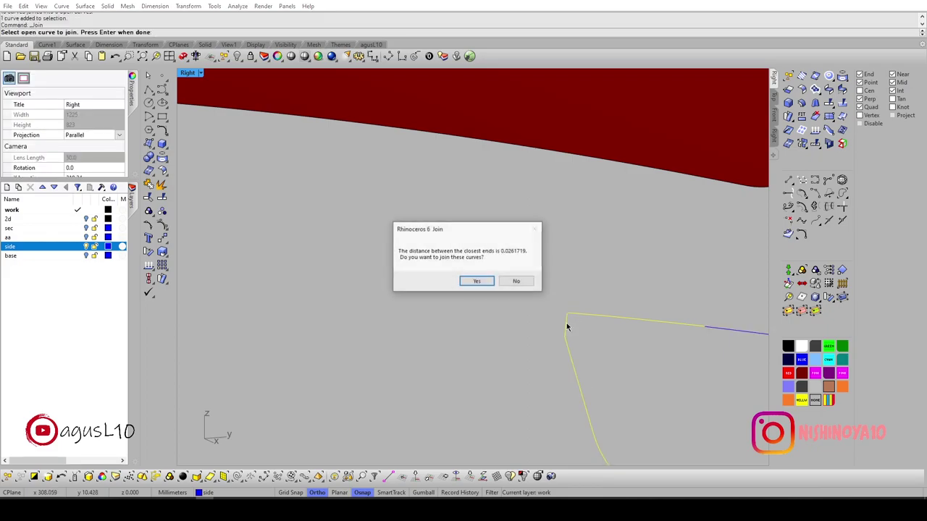
{"action": "key", "text": "Return"}
{"action": "scroll", "coordinate": [589, 331], "scroll_direction": "down", "scroll_amount": 3}
{"action": "left_click", "coordinate": [631, 332]}
{"action": "key", "text": "Return"}
{"action": "scroll", "coordinate": [677, 362], "scroll_direction": "down", "scroll_amount": 3}
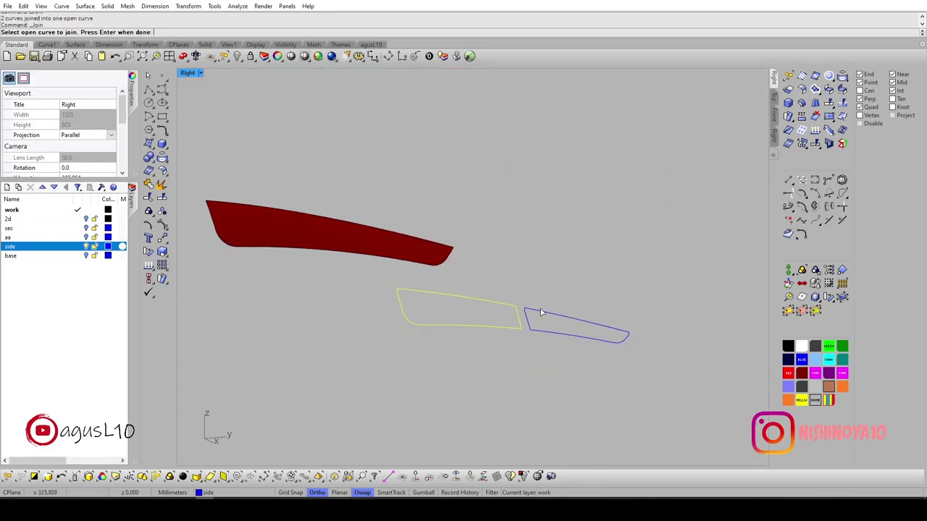
{"action": "scroll", "coordinate": [522, 308], "scroll_direction": "up", "scroll_amount": 4}
{"action": "key", "text": "Return"}
{"action": "scroll", "coordinate": [471, 307], "scroll_direction": "down", "scroll_amount": 1}
{"action": "key", "text": "Return"}
Join the right-hand outline's pieces into one curve, accepting the gap prompt.
{"action": "left_click", "coordinate": [469, 304]}
{"action": "left_click_drag", "start_coordinate": [431, 266], "coordinate": [683, 402]}
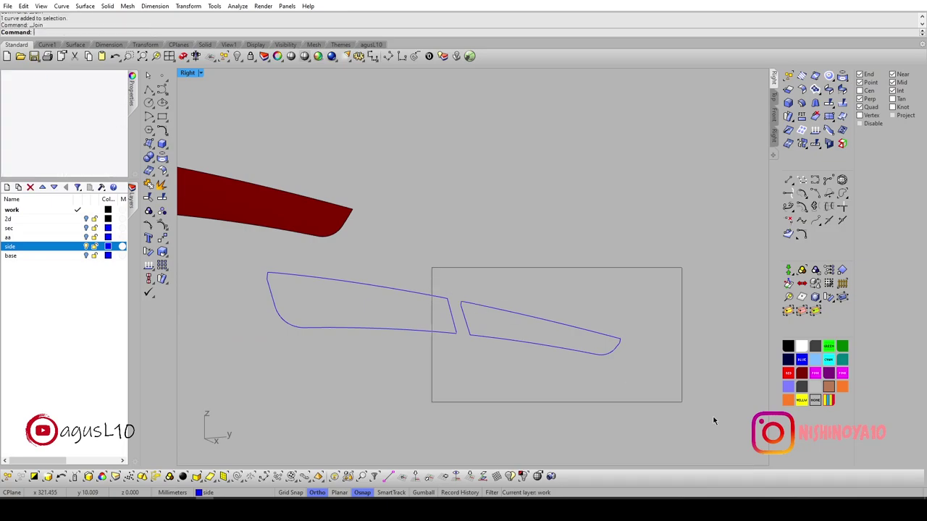
{"action": "key", "text": "Return"}
{"action": "left_click", "coordinate": [525, 321]}
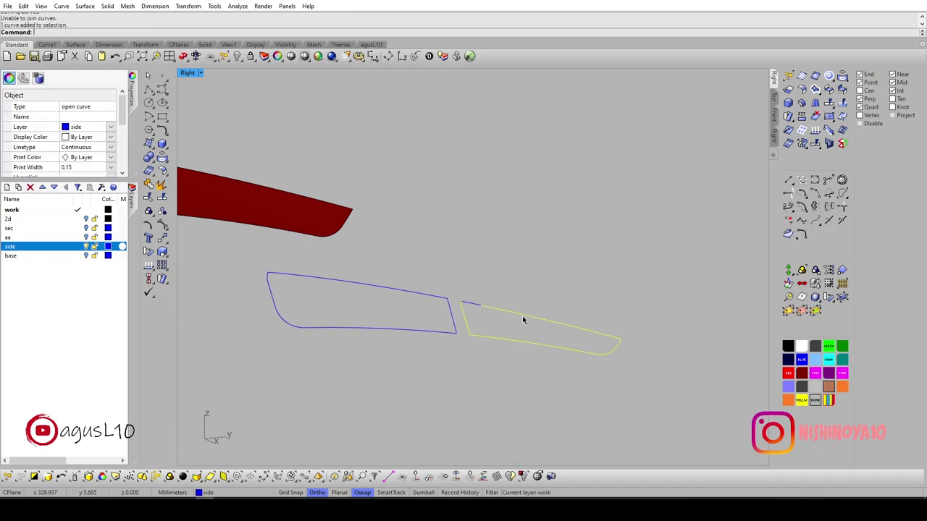
{"action": "scroll", "coordinate": [523, 319], "scroll_direction": "up", "scroll_amount": 3}
{"action": "key", "text": "Return"}
{"action": "scroll", "coordinate": [468, 306], "scroll_direction": "up", "scroll_amount": 2}
{"action": "left_click", "coordinate": [530, 310]}
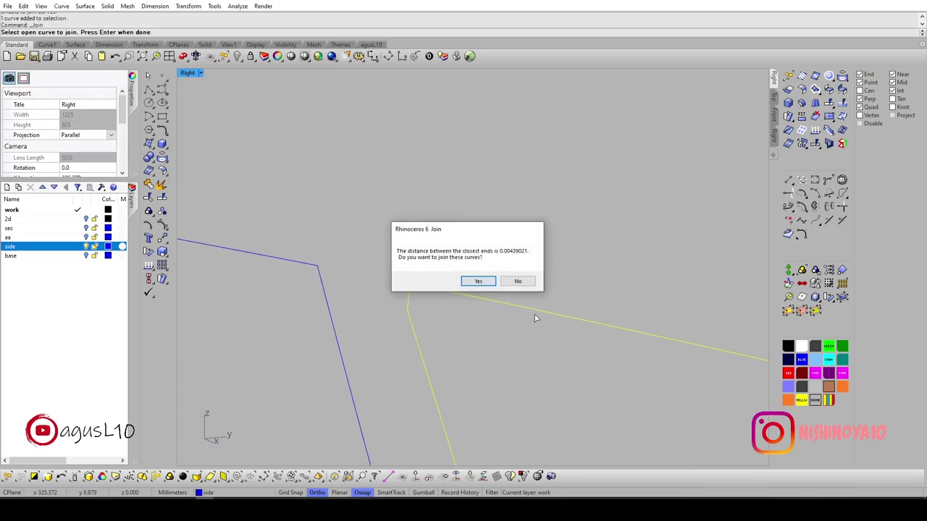
{"action": "key", "text": "Return"}
{"action": "scroll", "coordinate": [534, 314], "scroll_direction": "down", "scroll_amount": 2}
{"action": "scroll", "coordinate": [496, 304], "scroll_direction": "up", "scroll_amount": 2}
{"action": "scroll", "coordinate": [460, 304], "scroll_direction": "up", "scroll_amount": 2}
{"action": "left_click", "coordinate": [450, 296]}
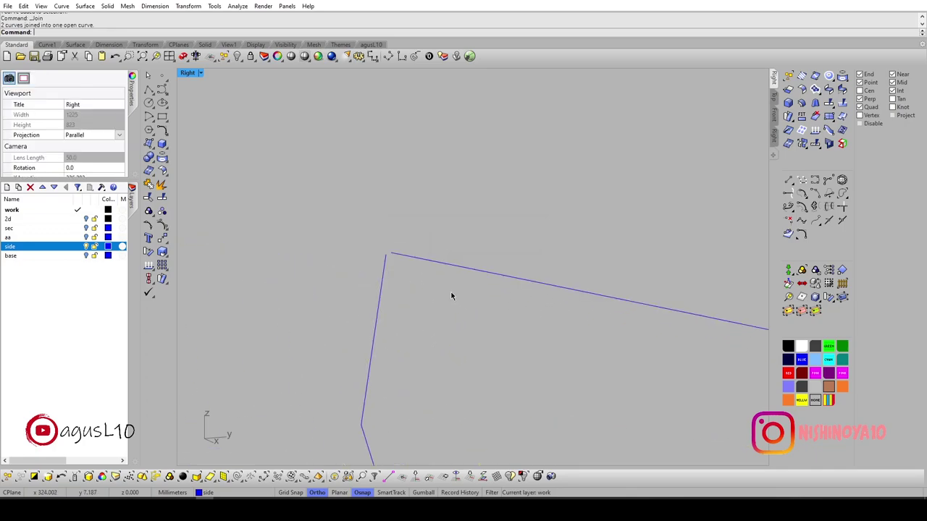
Close the joined open outlines with straight segments into closed loops.
{"action": "left_click", "coordinate": [582, 294]}
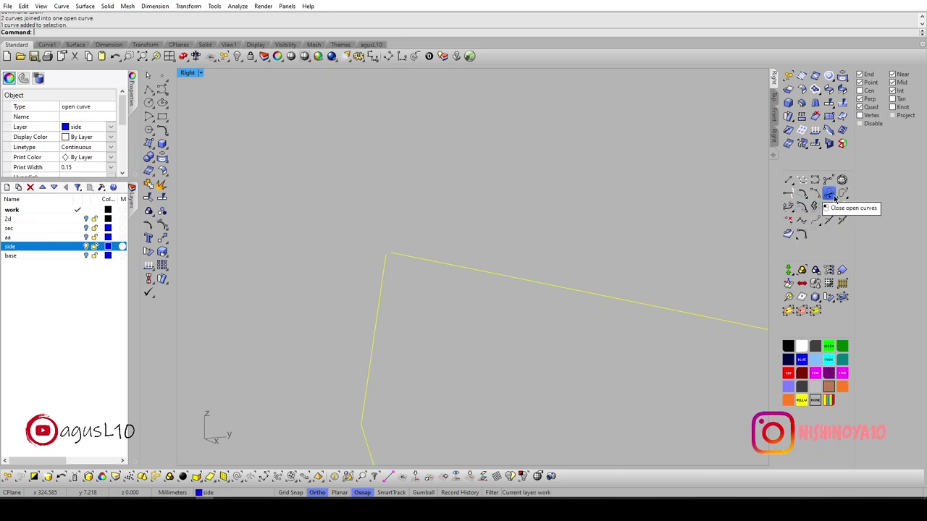
{"action": "left_click", "coordinate": [829, 194]}
{"action": "scroll", "coordinate": [459, 271], "scroll_direction": "down", "scroll_amount": 2}
{"action": "left_click", "coordinate": [450, 268]}
{"action": "scroll", "coordinate": [445, 265], "scroll_direction": "down", "scroll_amount": 2}
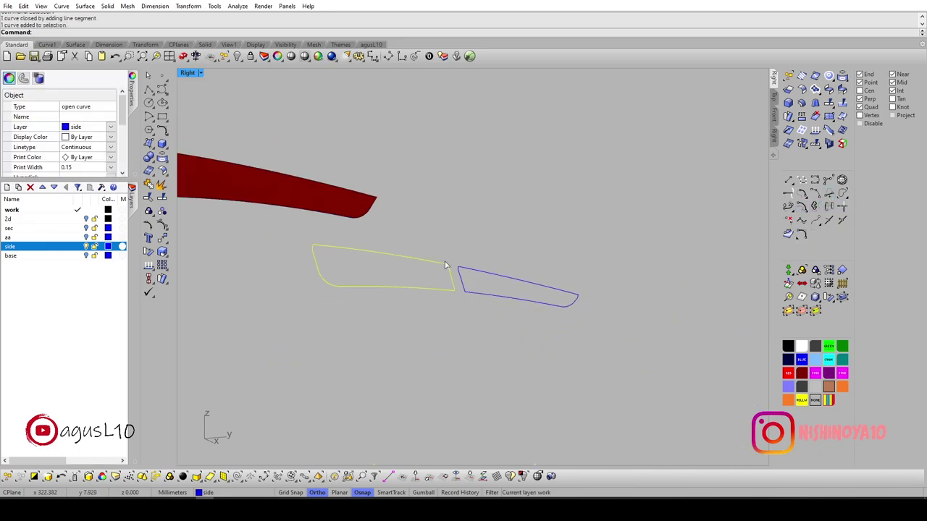
{"action": "left_click", "coordinate": [459, 263]}
{"action": "scroll", "coordinate": [408, 231], "scroll_direction": "up", "scroll_amount": 2}
{"action": "scroll", "coordinate": [288, 192], "scroll_direction": "up", "scroll_amount": 2}
Split the dark red side panel along the two closed outline curves.
{"action": "scroll", "coordinate": [341, 217], "scroll_direction": "up", "scroll_amount": 2}
{"action": "left_click", "coordinate": [399, 242]}
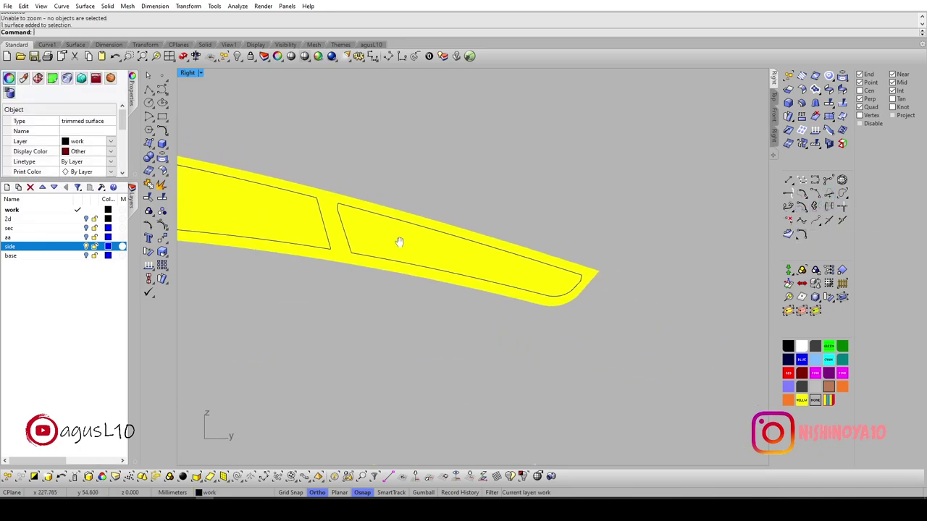
{"action": "key", "text": "Return"}
{"action": "scroll", "coordinate": [435, 249], "scroll_direction": "down", "scroll_amount": 2}
{"action": "left_click", "coordinate": [405, 252]}
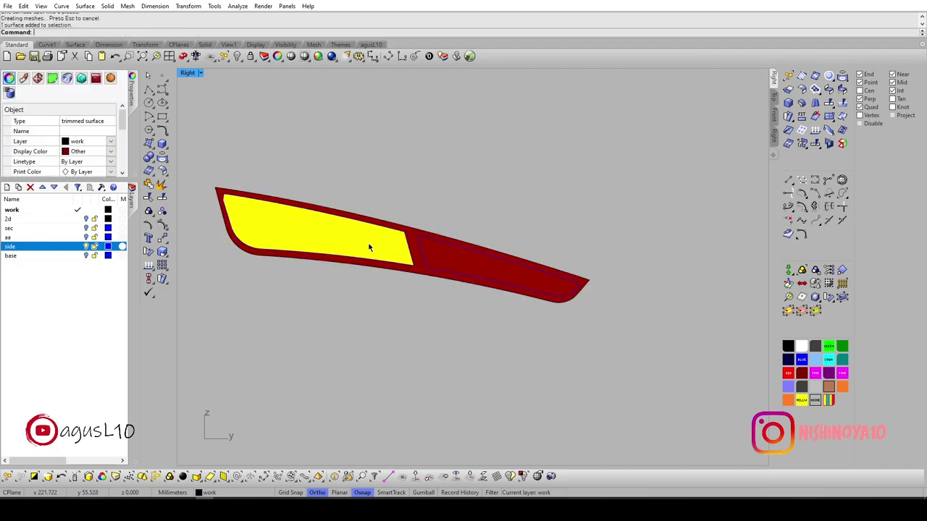
{"action": "scroll", "coordinate": [449, 261], "scroll_direction": "down", "scroll_amount": 2}
Show all hidden objects and select the two cut-out inset pieces.
{"action": "key", "text": "Escape"}
{"action": "key", "text": "ctrl+alt+h"}
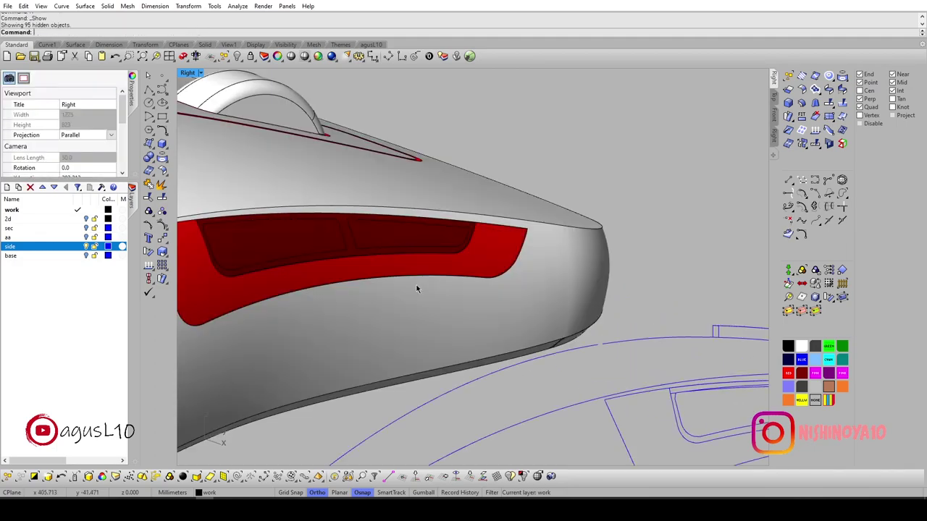
{"action": "scroll", "coordinate": [447, 265], "scroll_direction": "up", "scroll_amount": 2}
{"action": "left_click", "coordinate": [447, 265]}
{"action": "left_click", "coordinate": [493, 258]}
{"action": "right_click_drag", "start_coordinate": [508, 273], "coordinate": [496, 274], "text": "ctrl+shift"}
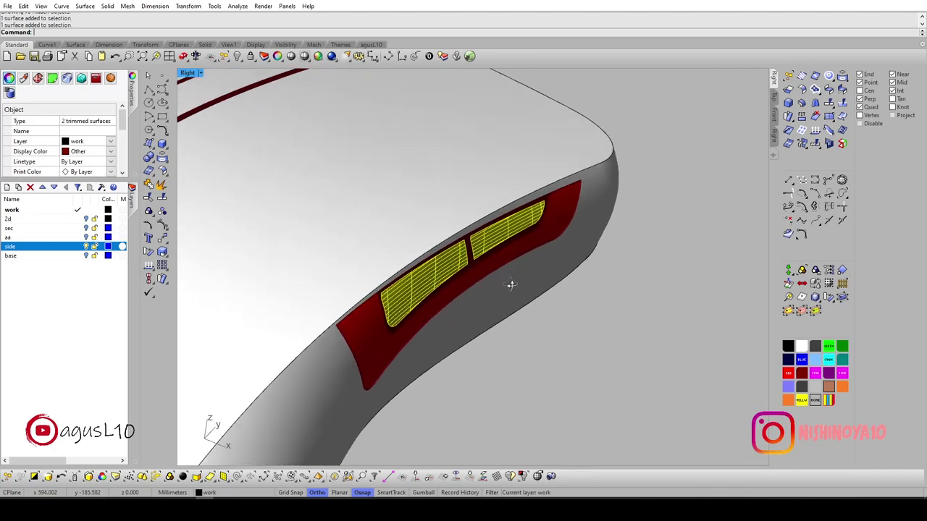
{"action": "key", "text": "ctrl+F1"}
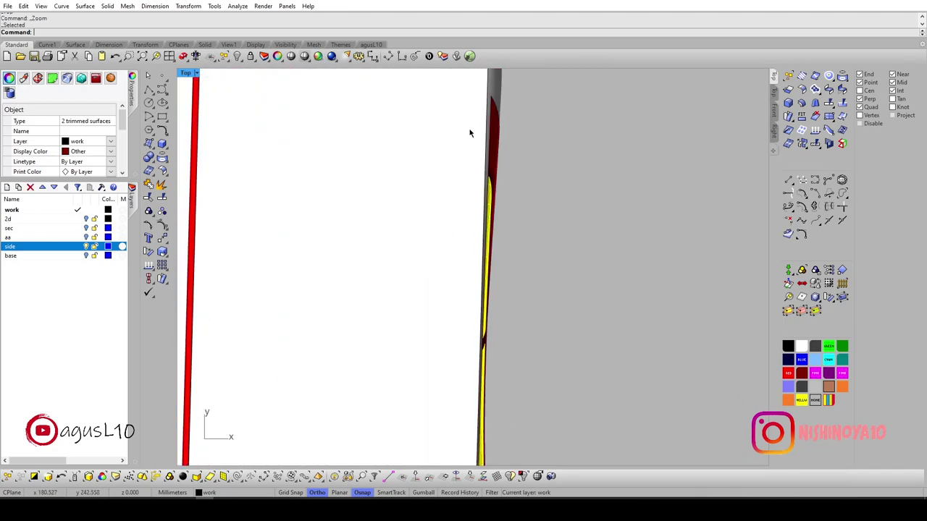
{"action": "right_click_drag", "start_coordinate": [501, 370], "coordinate": [414, 321], "text": "ctrl+shift"}
{"action": "scroll", "coordinate": [459, 271], "scroll_direction": "up", "scroll_amount": 4}
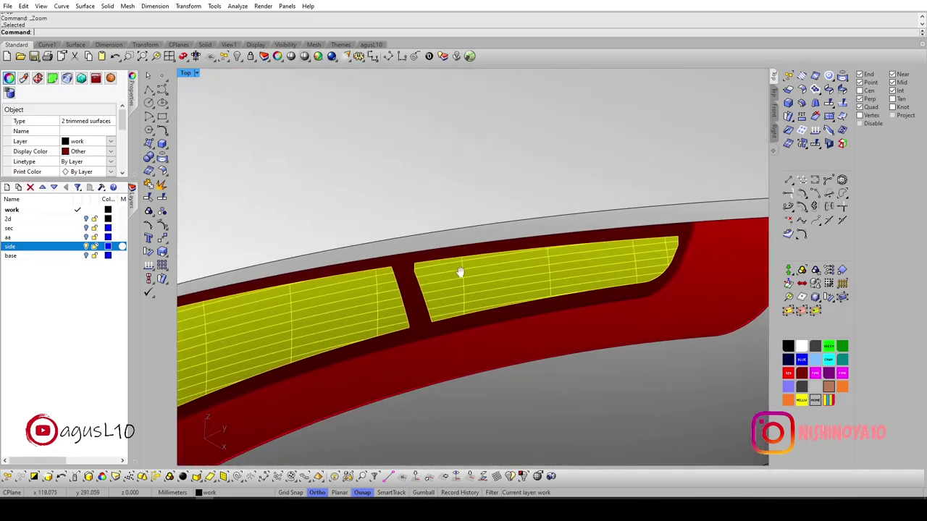
Offset the two inset pieces into 0.5 solids and orbit to inspect them.
{"action": "key", "text": "ctrl+shift+o"}
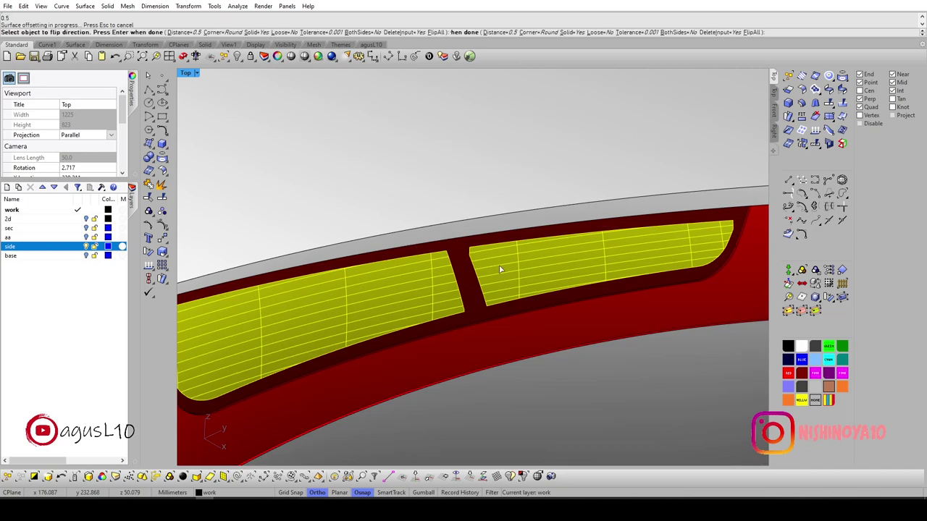
{"action": "scroll", "coordinate": [494, 265], "scroll_direction": "down", "scroll_amount": 3}
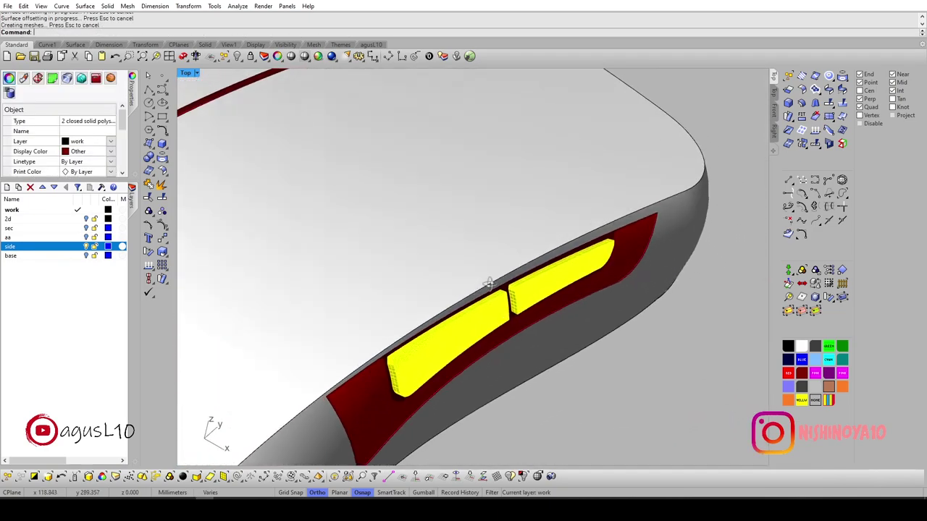
{"action": "right_click_drag", "start_coordinate": [494, 265], "coordinate": [534, 244], "text": "ctrl+shift"}
{"action": "scroll", "coordinate": [533, 250], "scroll_direction": "up", "scroll_amount": 3}
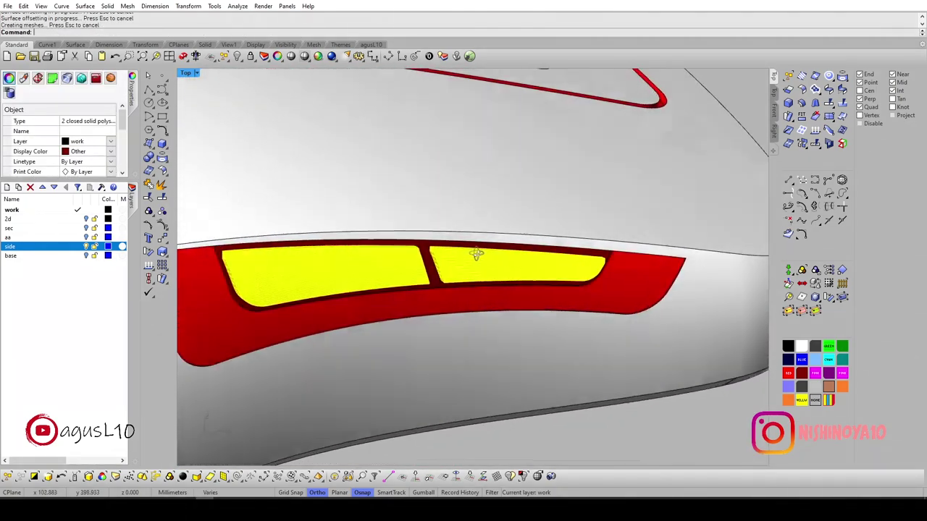
{"action": "scroll", "coordinate": [640, 314], "scroll_direction": "up", "scroll_amount": 1}
{"action": "left_click", "coordinate": [801, 360]}
{"action": "mouse_move", "coordinate": [632, 328]}
{"action": "right_mouse_down", "text": "ctrl+shift"}
{"action": "mouse_move", "coordinate": [510, 288]}
{"action": "mouse_move", "coordinate": [428, 297]}
{"action": "mouse_move", "coordinate": [612, 303]}
{"action": "mouse_move", "coordinate": [548, 253]}
{"action": "mouse_move", "coordinate": [403, 283]}
{"action": "right_mouse_up", "text": "ctrl+shift"}
{"action": "scroll", "coordinate": [549, 253], "scroll_direction": "up", "scroll_amount": 2}
{"action": "scroll", "coordinate": [538, 242], "scroll_direction": "up", "scroll_amount": 2}
{"action": "scroll", "coordinate": [546, 245], "scroll_direction": "down", "scroll_amount": 4}
{"action": "scroll", "coordinate": [402, 282], "scroll_direction": "down", "scroll_amount": 4}
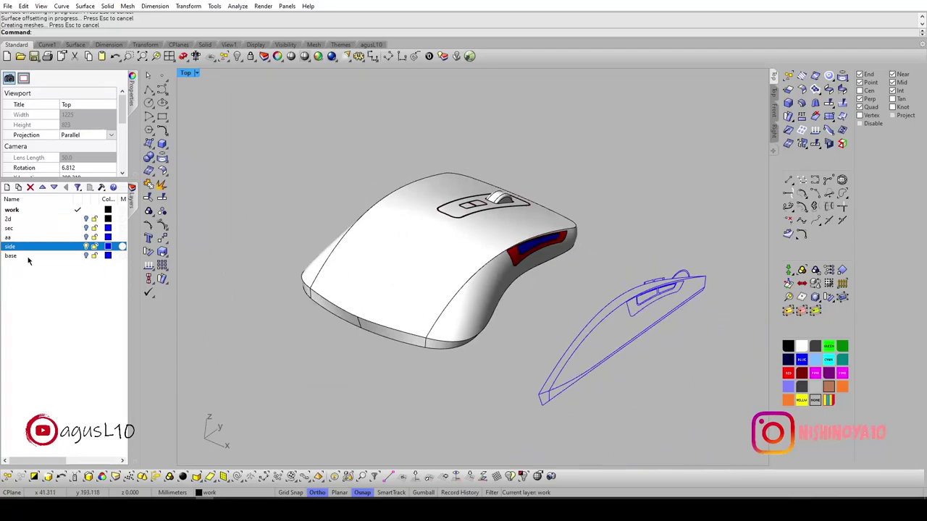
Delete the blue wireframe copy beside the mouse and one body side surface.
{"action": "right_click_drag", "start_coordinate": [362, 326], "coordinate": [302, 389], "text": "ctrl+shift"}
{"action": "key", "text": "Delete"}
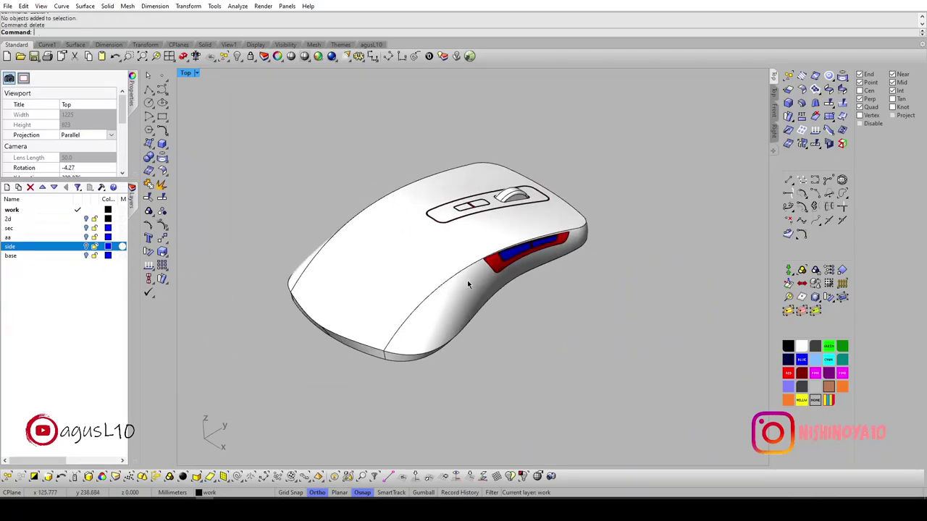
{"action": "right_click_drag", "start_coordinate": [424, 283], "coordinate": [468, 211], "text": "ctrl+shift"}
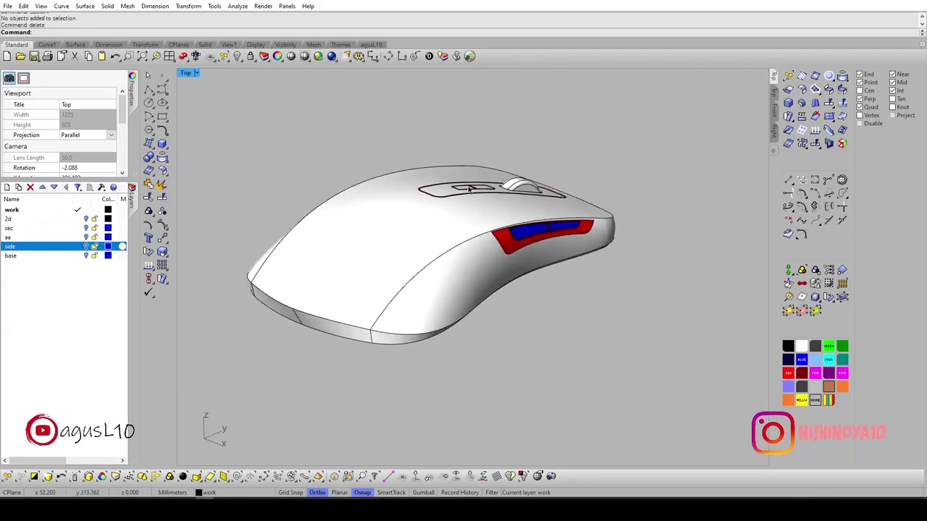
{"action": "mouse_move", "coordinate": [483, 190]}
{"action": "right_mouse_down", "text": "ctrl+shift"}
{"action": "mouse_move", "coordinate": [562, 183]}
{"action": "mouse_move", "coordinate": [466, 202]}
{"action": "mouse_move", "coordinate": [532, 208]}
{"action": "mouse_move", "coordinate": [437, 199]}
{"action": "mouse_move", "coordinate": [471, 209]}
{"action": "mouse_move", "coordinate": [539, 185]}
{"action": "right_mouse_up", "text": "ctrl+shift"}
{"action": "left_click", "coordinate": [420, 212]}
{"action": "key", "text": "Delete"}
Show reverse wireframe, zoom to the side surface, and turn on the 2d layer.
{"action": "left_click", "coordinate": [470, 210]}
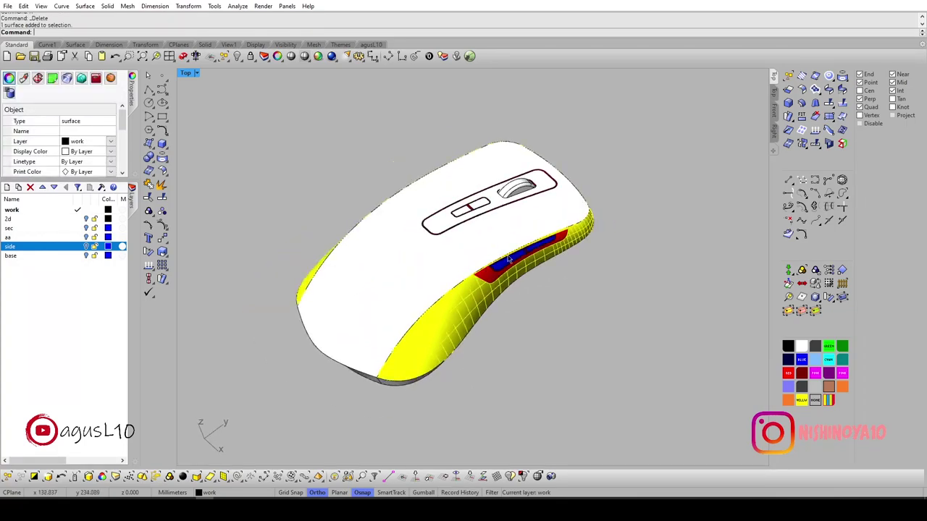
{"action": "key", "text": "ctrl+alt+w"}
{"action": "key", "text": "Escape"}
{"action": "scroll", "coordinate": [536, 174], "scroll_direction": "up", "scroll_amount": 2}
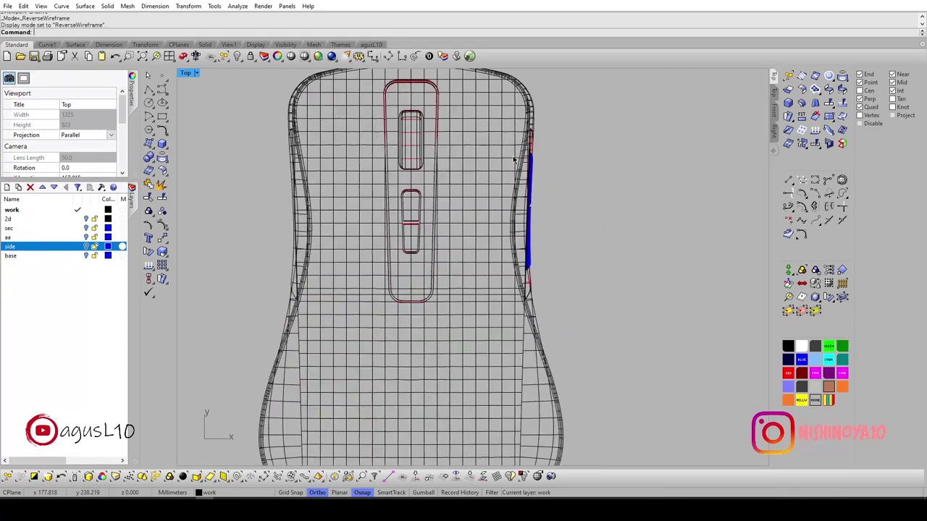
{"action": "scroll", "coordinate": [516, 159], "scroll_direction": "up", "scroll_amount": 1}
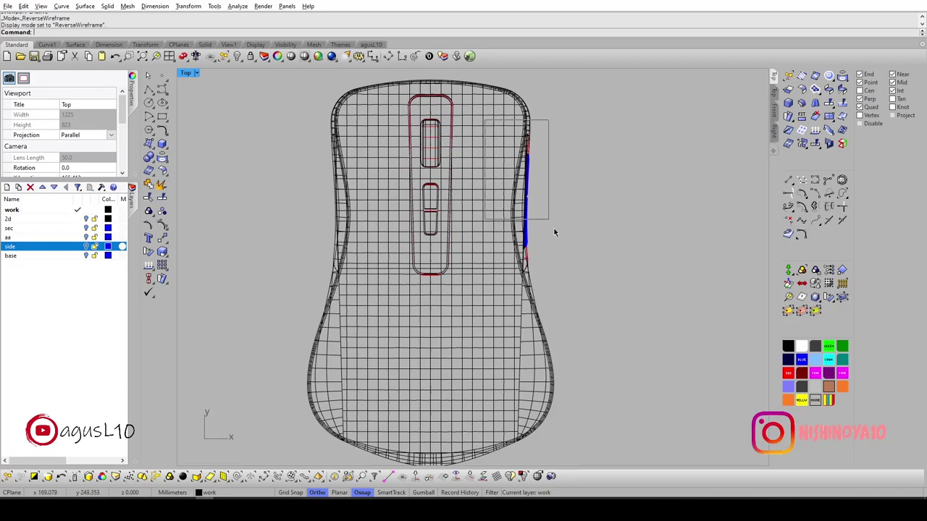
{"action": "left_click_drag", "start_coordinate": [626, 347], "coordinate": [626, 347]}
{"action": "key", "text": "ctrl+shift+e"}
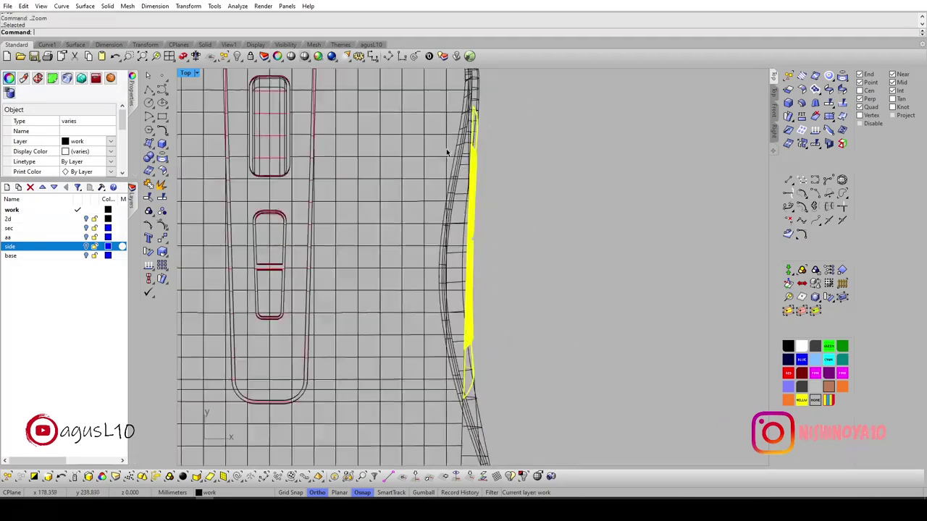
{"action": "scroll", "coordinate": [426, 187], "scroll_direction": "down", "scroll_amount": 2}
{"action": "scroll", "coordinate": [480, 192], "scroll_direction": "down", "scroll_amount": 1}
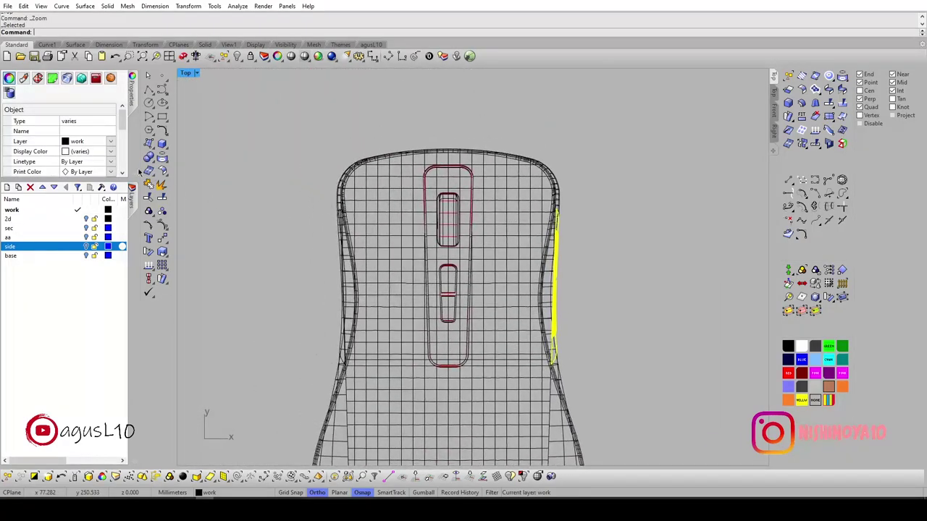
{"action": "left_click", "coordinate": [86, 220]}
{"action": "scroll", "coordinate": [340, 188], "scroll_direction": "up", "scroll_amount": 2}
{"action": "scroll", "coordinate": [412, 197], "scroll_direction": "up", "scroll_amount": 1}
Mirror the selected side surface across the mouse centre line.
{"action": "scroll", "coordinate": [509, 211], "scroll_direction": "down", "scroll_amount": 1}
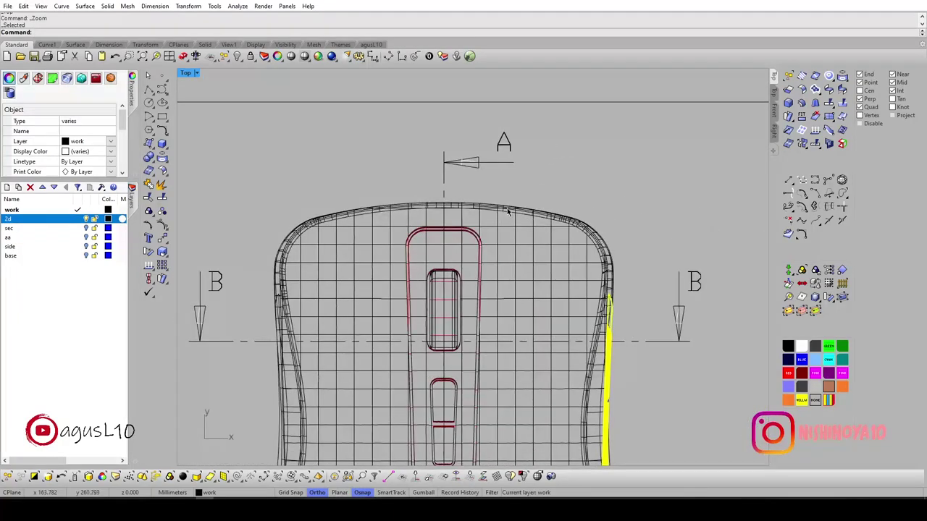
{"action": "left_click", "coordinate": [188, 6]}
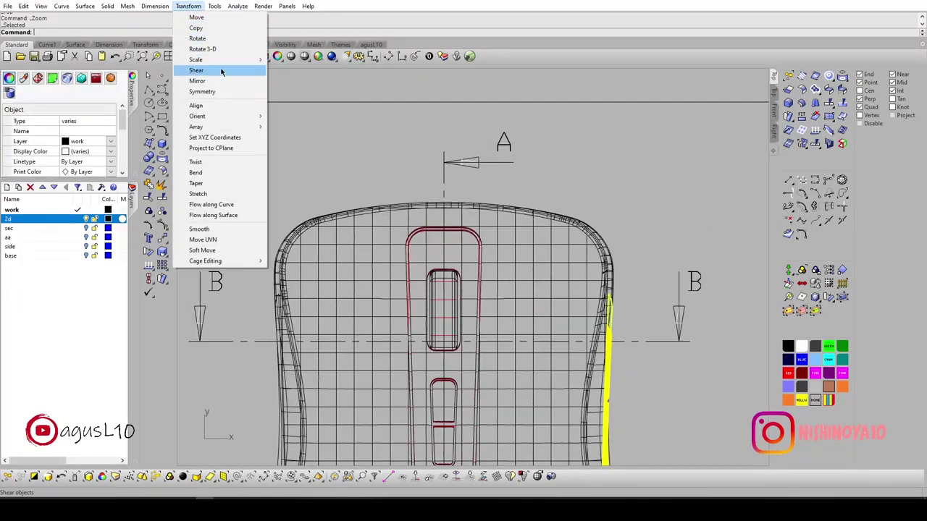
{"action": "left_click", "coordinate": [197, 80]}
{"action": "scroll", "coordinate": [449, 174], "scroll_direction": "up", "scroll_amount": 2}
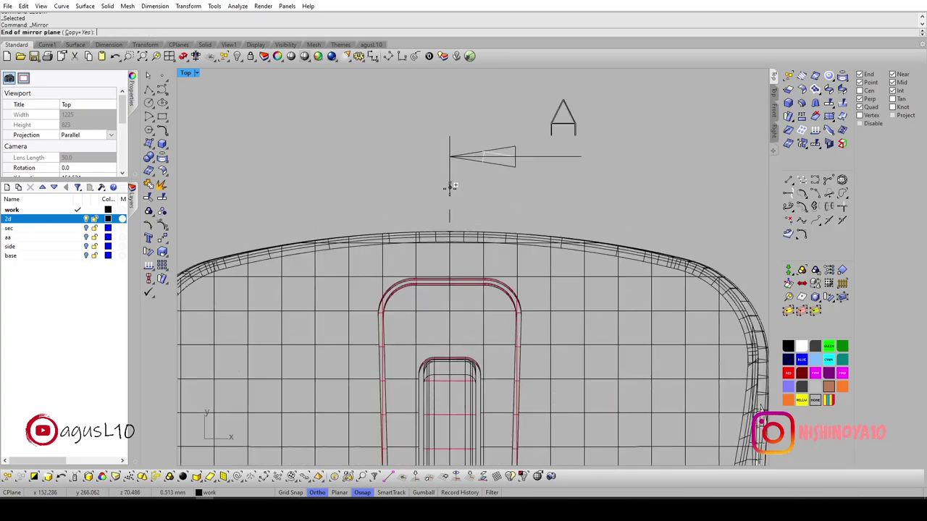
{"action": "scroll", "coordinate": [449, 187], "scroll_direction": "down", "scroll_amount": 3}
{"action": "left_click", "coordinate": [449, 100]}
Switch to shaded display, orbit the mouse, and turn off the 2d layer.
{"action": "right_click_drag", "start_coordinate": [450, 217], "coordinate": [469, 346], "text": "ctrl+shift"}
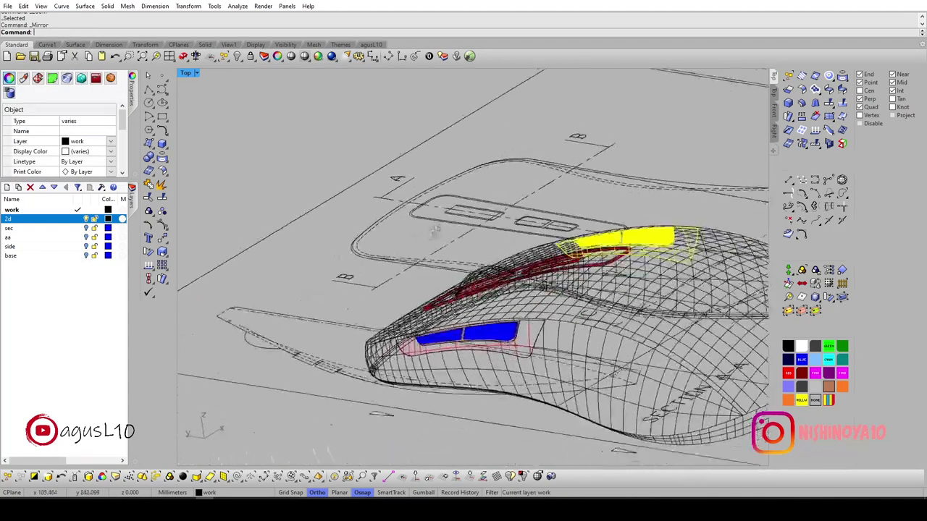
{"action": "key", "text": "ctrl+alt+r"}
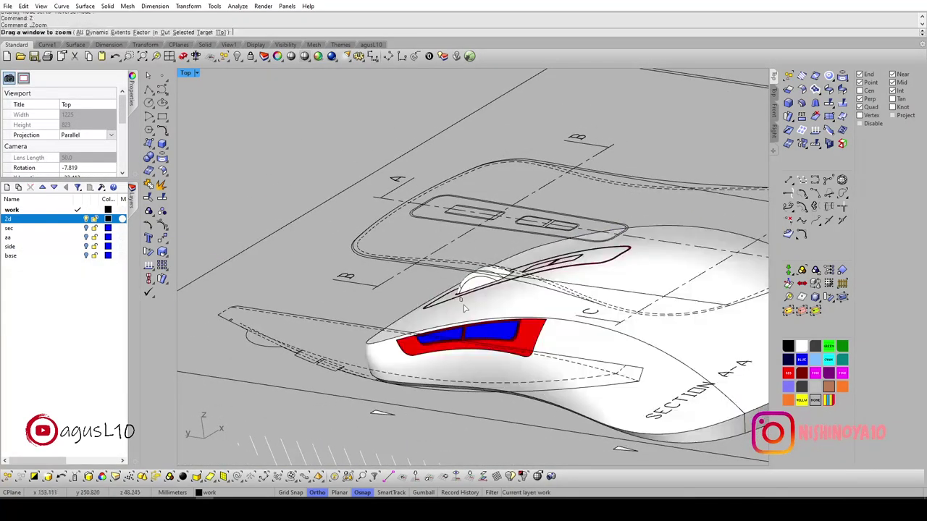
{"action": "scroll", "coordinate": [542, 352], "scroll_direction": "up", "scroll_amount": 5}
{"action": "scroll", "coordinate": [542, 364], "scroll_direction": "down", "scroll_amount": 3}
{"action": "right_click_drag", "start_coordinate": [510, 376], "coordinate": [444, 343], "text": "ctrl+shift"}
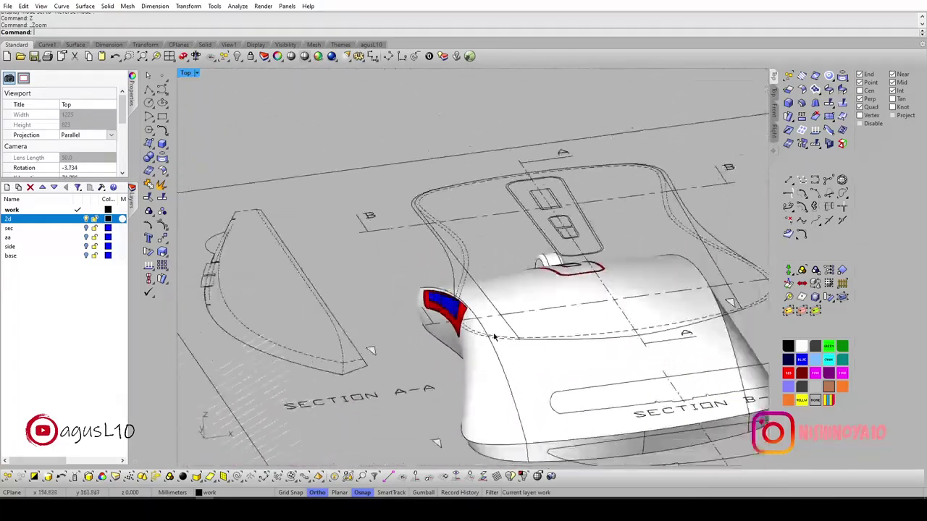
{"action": "right_click", "coordinate": [142, 56]}
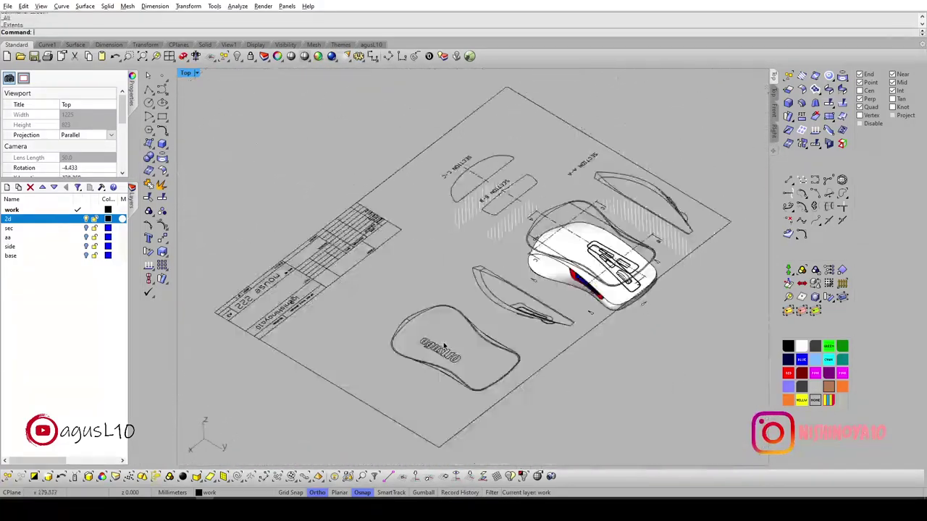
{"action": "scroll", "coordinate": [550, 289], "scroll_direction": "up", "scroll_amount": 5}
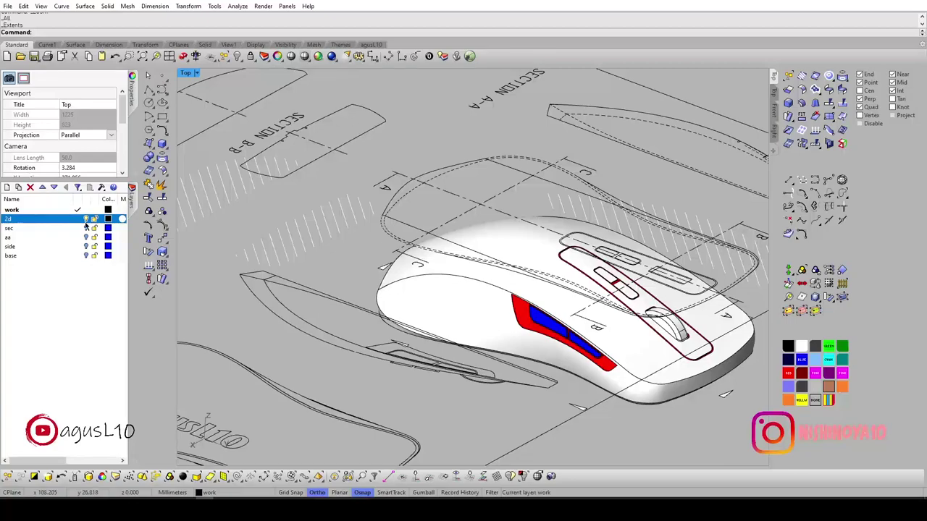
{"action": "left_click", "coordinate": [85, 227]}
{"action": "mouse_move", "coordinate": [463, 304]}
{"action": "right_mouse_down", "text": "ctrl+shift"}
{"action": "mouse_move", "coordinate": [322, 271]}
{"action": "mouse_move", "coordinate": [673, 322]}
{"action": "mouse_move", "coordinate": [559, 291]}
{"action": "right_mouse_up", "text": "ctrl+shift"}
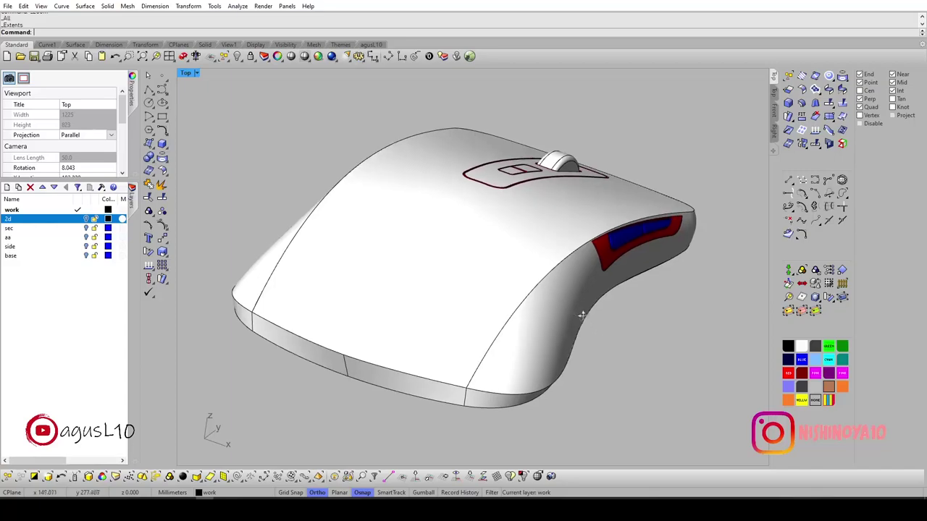
Select the same-coloured body surfaces with SelColor and join them into one polysurface.
{"action": "left_click", "coordinate": [550, 270], "text": "ctrl+shift"}
{"action": "mouse_move", "coordinate": [550, 270]}
{"action": "right_mouse_down", "text": "ctrl+shift"}
{"action": "mouse_move", "coordinate": [384, 295]}
{"action": "mouse_move", "coordinate": [403, 296]}
{"action": "right_mouse_up", "text": "ctrl+shift"}
{"action": "scroll", "coordinate": [404, 297], "scroll_direction": "up", "scroll_amount": 3}
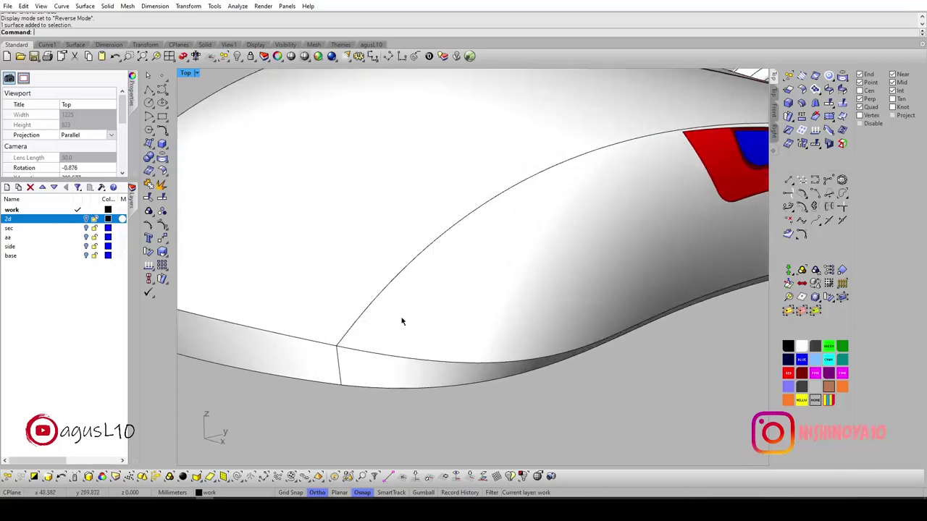
{"action": "left_click", "coordinate": [401, 319], "text": "ctrl+shift"}
{"action": "scroll", "coordinate": [382, 333], "scroll_direction": "down", "scroll_amount": 3}
{"action": "type", "text": "sc"}
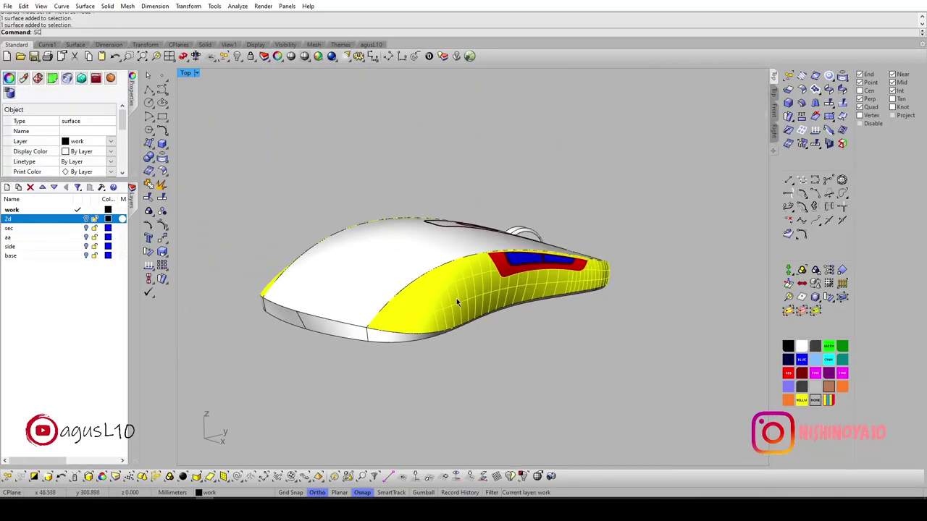
{"action": "key", "text": "Return"}
{"action": "scroll", "coordinate": [428, 336], "scroll_direction": "up", "scroll_amount": 3}
{"action": "key", "text": "ctrl+j"}
{"action": "scroll", "coordinate": [428, 335], "scroll_direction": "down", "scroll_amount": 3}
Inspect the side, bottom band and front surfaces, and try joining the side surface to the body.
{"action": "left_click", "coordinate": [427, 329], "text": "ctrl+shift"}
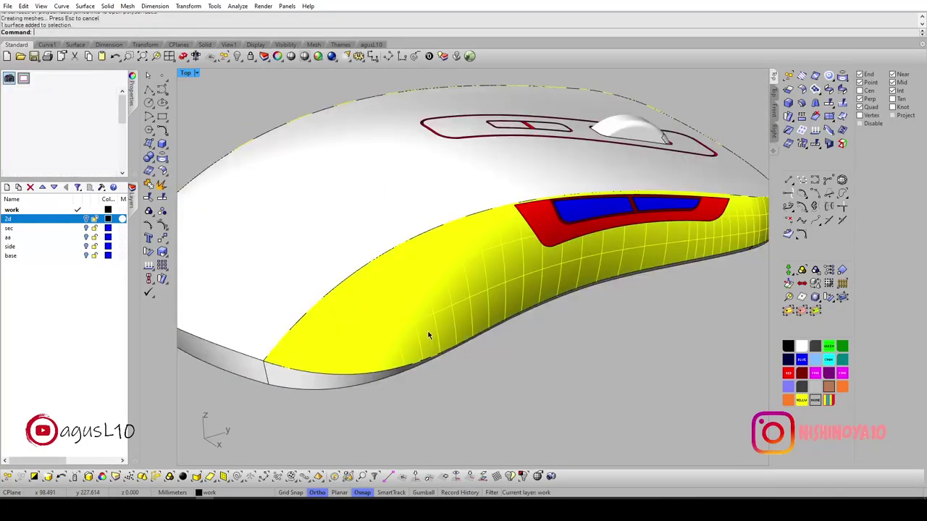
{"action": "mouse_move", "coordinate": [426, 329]}
{"action": "right_mouse_down", "text": "ctrl+shift"}
{"action": "mouse_move", "coordinate": [354, 286]}
{"action": "mouse_move", "coordinate": [407, 275]}
{"action": "mouse_move", "coordinate": [249, 275]}
{"action": "mouse_move", "coordinate": [449, 277]}
{"action": "mouse_move", "coordinate": [301, 279]}
{"action": "mouse_move", "coordinate": [404, 279]}
{"action": "right_mouse_up", "text": "ctrl+shift"}
{"action": "key", "text": "Escape"}
{"action": "left_click", "coordinate": [355, 286]}
{"action": "key", "text": "Escape"}
{"action": "scroll", "coordinate": [405, 261], "scroll_direction": "up", "scroll_amount": 3}
{"action": "left_click", "coordinate": [482, 259]}
{"action": "scroll", "coordinate": [482, 258], "scroll_direction": "down", "scroll_amount": 3}
{"action": "key", "text": "Escape"}
{"action": "left_click", "coordinate": [404, 279]}
{"action": "scroll", "coordinate": [285, 263], "scroll_direction": "up", "scroll_amount": 3}
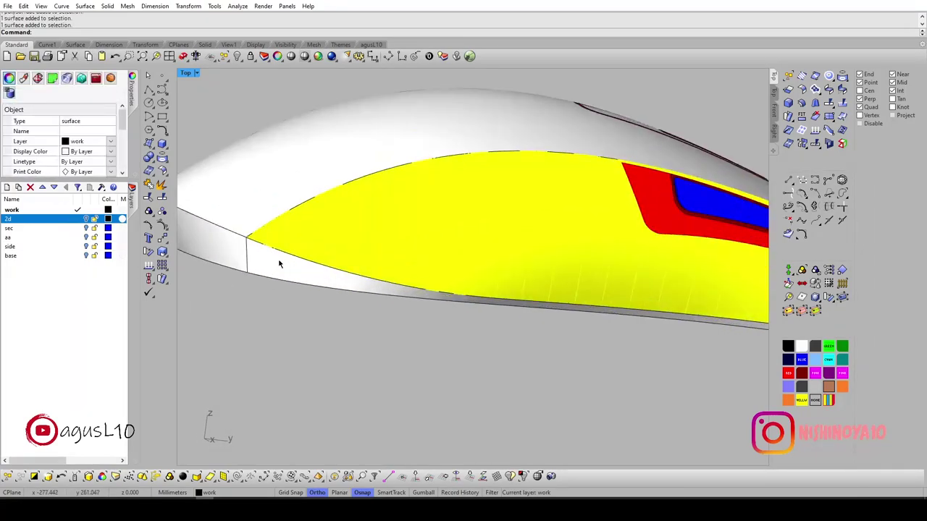
{"action": "key", "text": "ctrl+j"}
{"action": "key", "text": "Escape"}
{"action": "scroll", "coordinate": [283, 266], "scroll_direction": "down", "scroll_amount": 3}
Inspect the top surface and the bottom polysurface from below.
{"action": "left_click", "coordinate": [326, 224]}
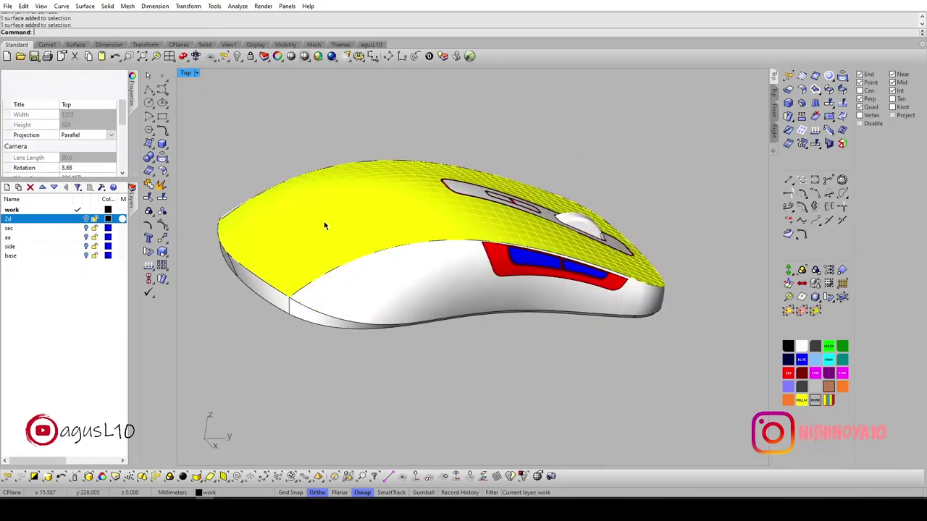
{"action": "mouse_move", "coordinate": [334, 293]}
{"action": "right_mouse_down", "text": "ctrl+shift"}
{"action": "mouse_move", "coordinate": [521, 254]}
{"action": "mouse_move", "coordinate": [362, 230]}
{"action": "mouse_move", "coordinate": [488, 255]}
{"action": "mouse_move", "coordinate": [626, 246]}
{"action": "mouse_move", "coordinate": [583, 293]}
{"action": "right_mouse_up", "text": "ctrl+shift"}
{"action": "left_click", "coordinate": [362, 230]}
{"action": "key", "text": "Escape"}
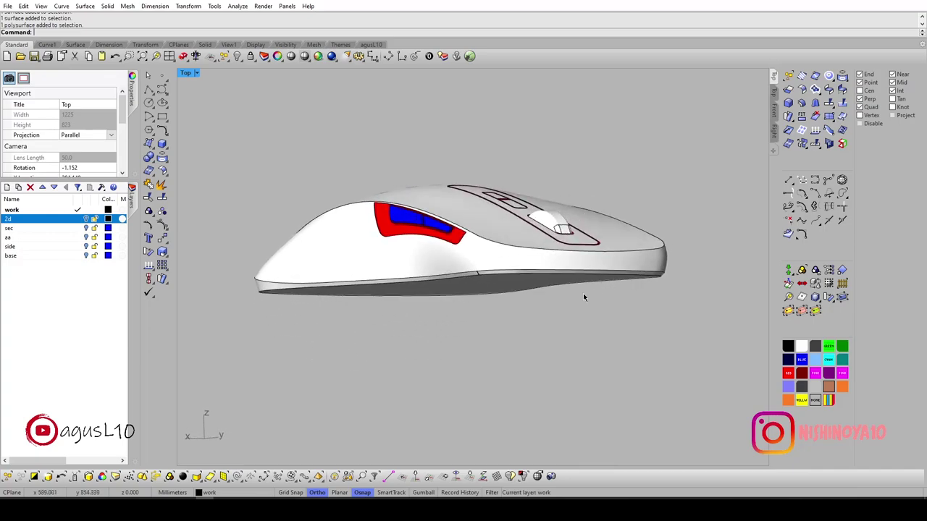
{"action": "scroll", "coordinate": [283, 273], "scroll_direction": "up", "scroll_amount": 5}
Attempt a fillet on the mouse's lower edge, then undo the failed result.
{"action": "right_click_drag", "start_coordinate": [283, 272], "coordinate": [495, 263], "text": "ctrl+shift"}
{"action": "scroll", "coordinate": [468, 211], "scroll_direction": "up", "scroll_amount": 5}
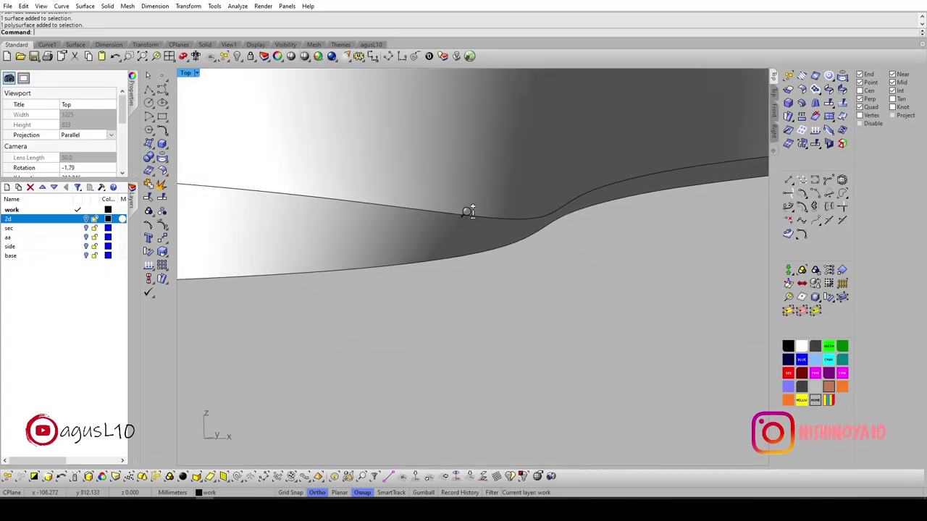
{"action": "right_click_drag", "start_coordinate": [407, 288], "coordinate": [515, 297], "text": "ctrl+shift"}
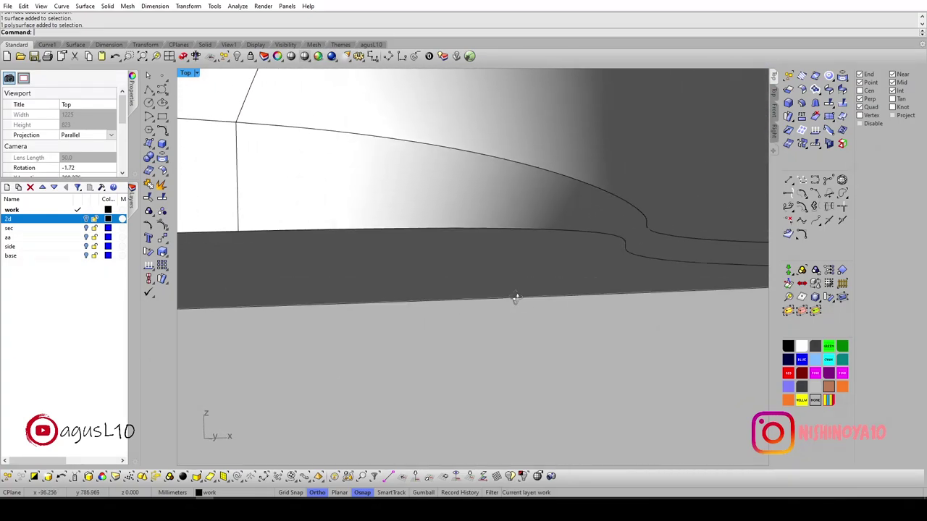
{"action": "left_click", "coordinate": [788, 103]}
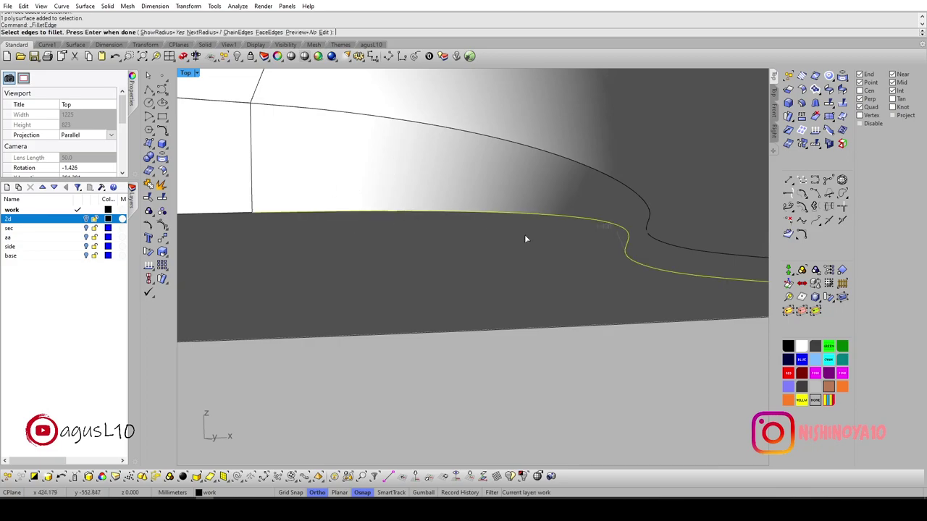
{"action": "scroll", "coordinate": [525, 237], "scroll_direction": "down", "scroll_amount": 2}
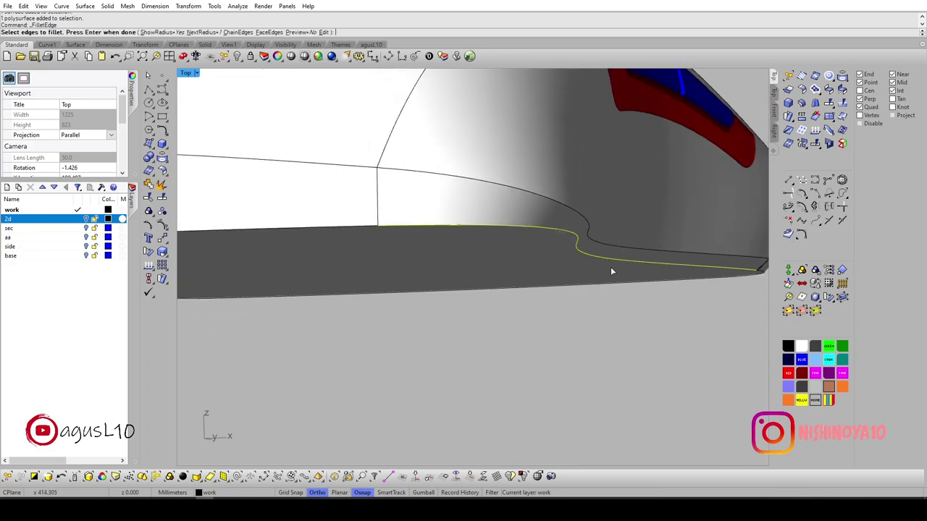
{"action": "key", "text": "Return"}
{"action": "scroll", "coordinate": [551, 214], "scroll_direction": "up", "scroll_amount": 2}
{"action": "key", "text": "Return"}
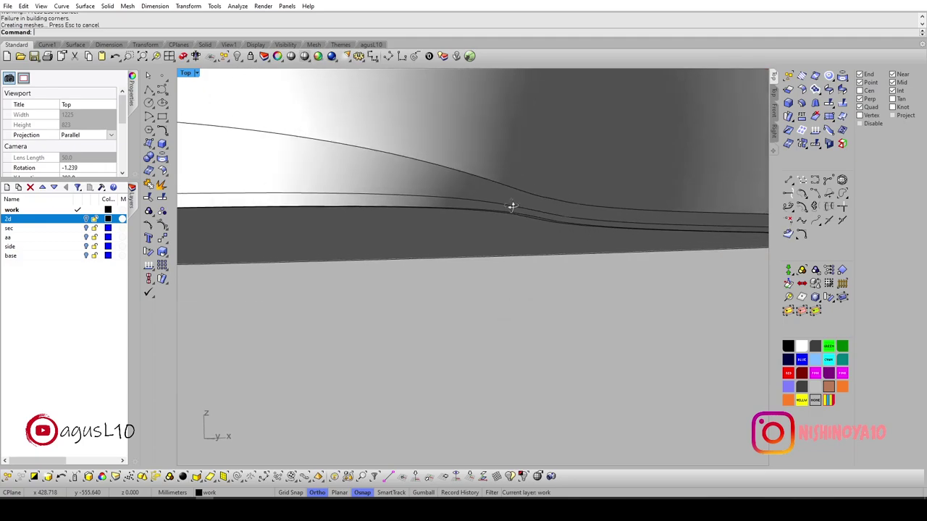
{"action": "scroll", "coordinate": [500, 207], "scroll_direction": "down", "scroll_amount": 3}
{"action": "scroll", "coordinate": [485, 206], "scroll_direction": "down", "scroll_amount": 2}
{"action": "key", "text": "ctrl+z"}
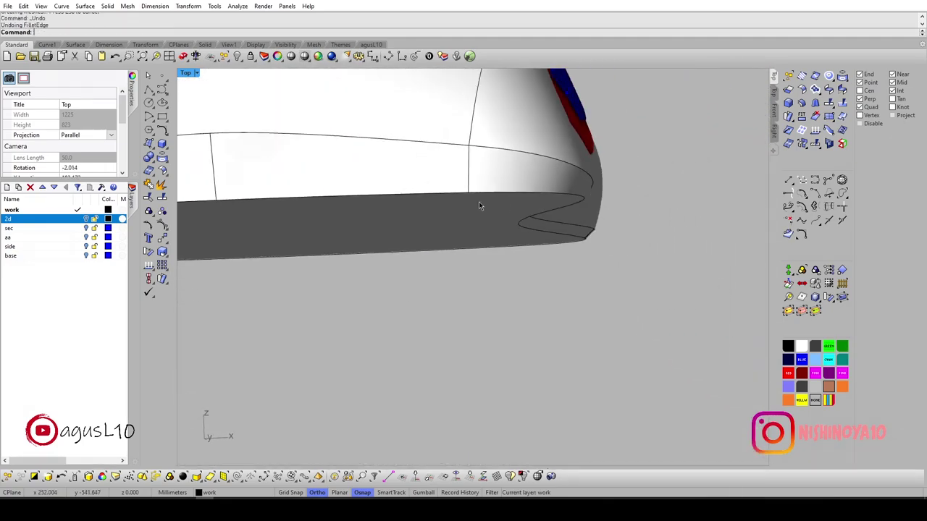
Fillet the bottom edge with radius 1.000, checking it in wireframe.
{"action": "key", "text": "Return"}
{"action": "left_click", "coordinate": [493, 194]}
{"action": "right_click_drag", "start_coordinate": [493, 194], "coordinate": [526, 226], "text": "ctrl+shift"}
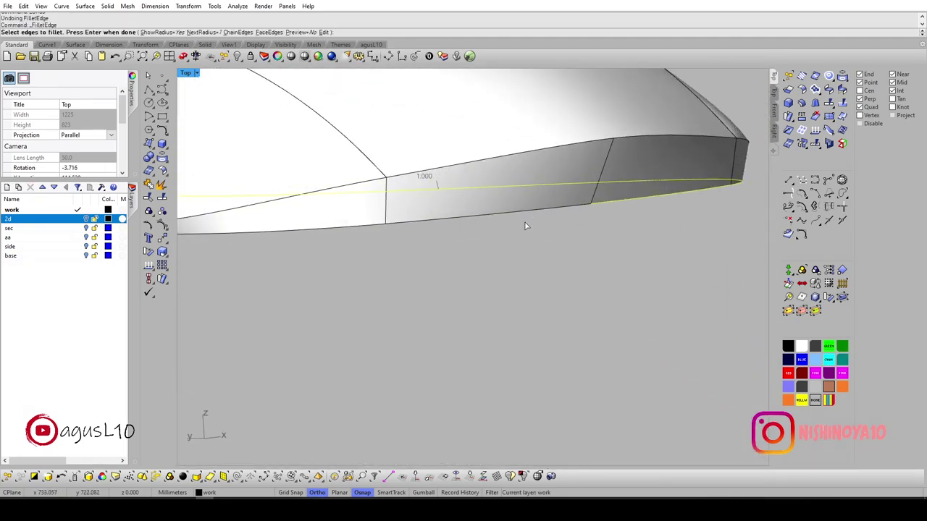
{"action": "scroll", "coordinate": [534, 215], "scroll_direction": "down", "scroll_amount": 3}
{"action": "key", "text": "ctrl+alt+w"}
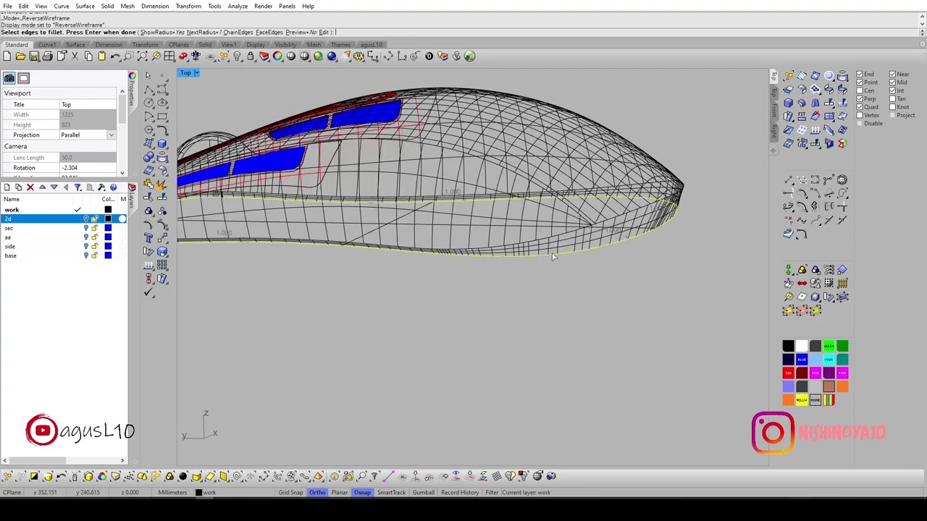
{"action": "right_click_drag", "start_coordinate": [552, 256], "coordinate": [373, 274], "text": "ctrl+shift"}
{"action": "scroll", "coordinate": [373, 274], "scroll_direction": "up", "scroll_amount": 4}
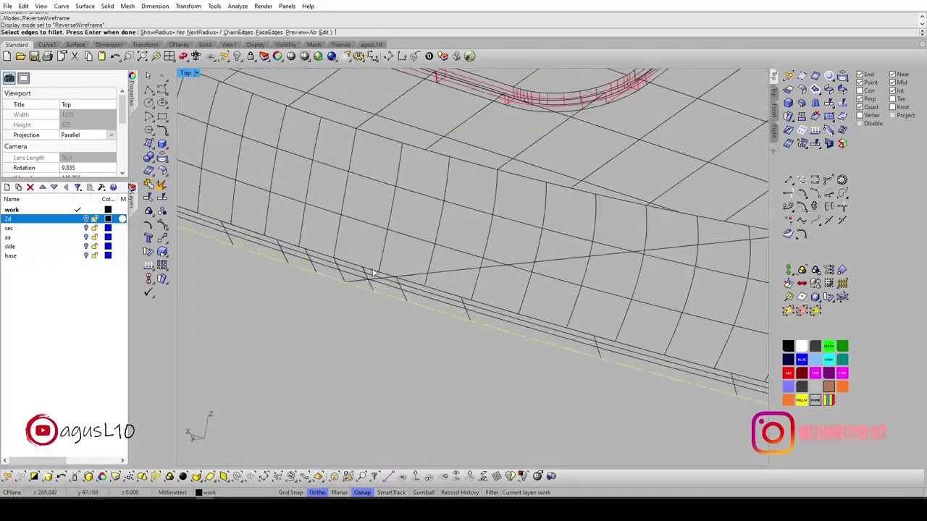
{"action": "key", "text": "Return"}
{"action": "key", "text": "Return"}
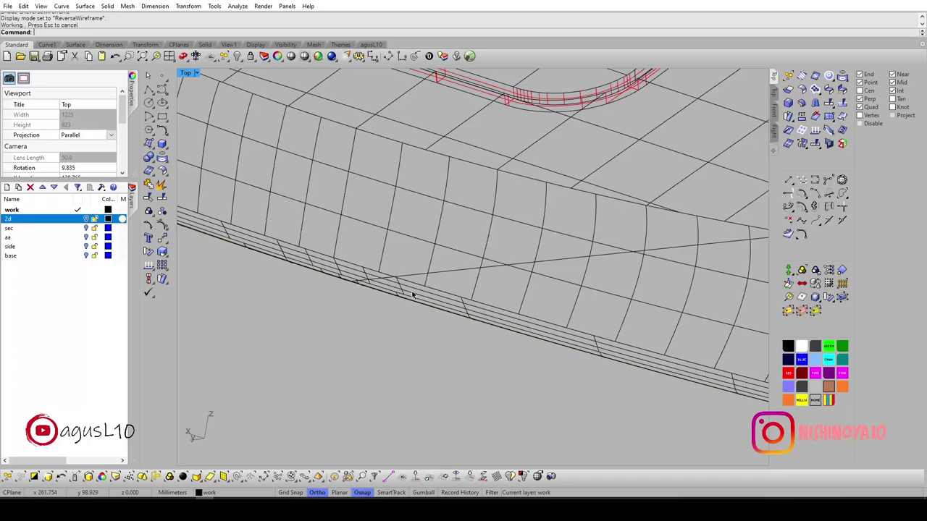
{"action": "key", "text": "ctrl+alt+r"}
Inspect the filleted lower edge up close and from the side.
{"action": "scroll", "coordinate": [355, 290], "scroll_direction": "up", "scroll_amount": 3}
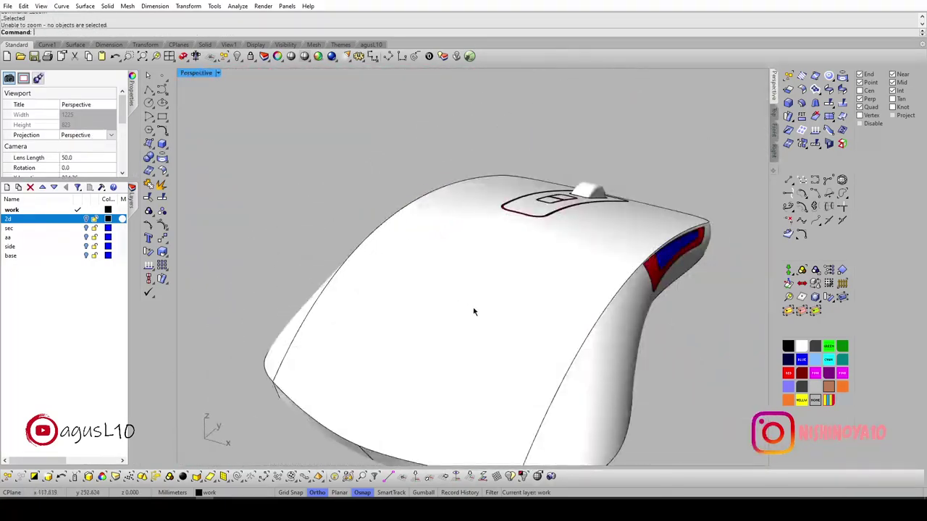
{"action": "scroll", "coordinate": [473, 311], "scroll_direction": "down", "scroll_amount": 3}
{"action": "scroll", "coordinate": [497, 338], "scroll_direction": "up", "scroll_amount": 10}
{"action": "right_click_drag", "start_coordinate": [497, 338], "coordinate": [529, 351]}
{"action": "scroll", "coordinate": [496, 299], "scroll_direction": "up", "scroll_amount": 3}
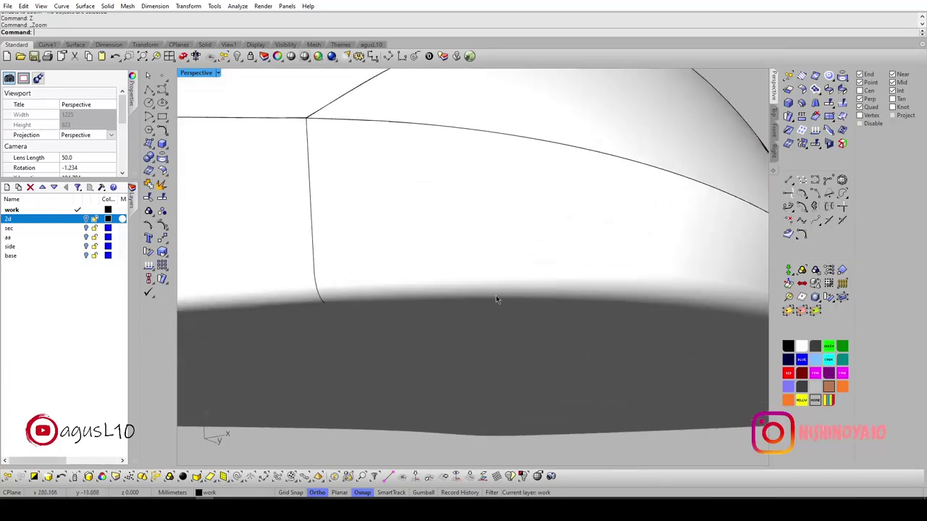
{"action": "left_click", "coordinate": [496, 299]}
{"action": "scroll", "coordinate": [449, 287], "scroll_direction": "down", "scroll_amount": 5}
{"action": "right_click_drag", "start_coordinate": [436, 308], "coordinate": [357, 311]}
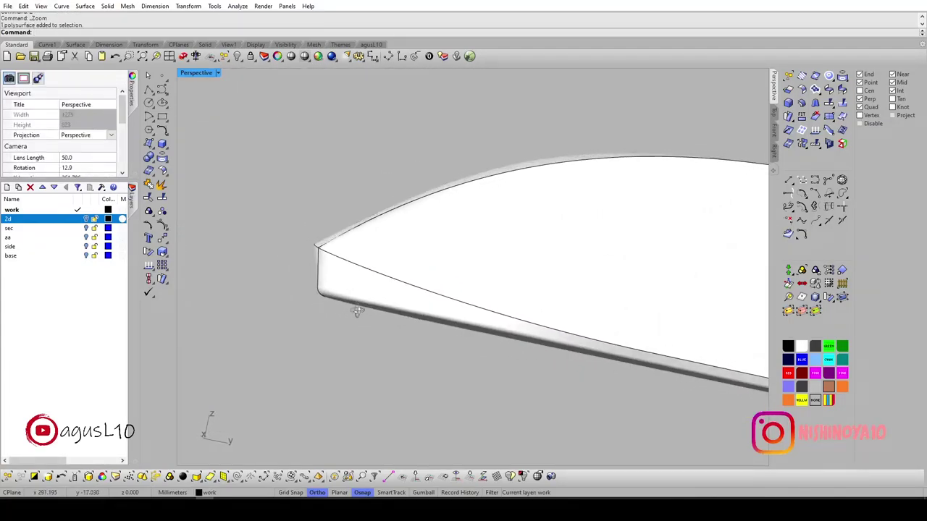
{"action": "scroll", "coordinate": [357, 312], "scroll_direction": "down", "scroll_amount": 4}
{"action": "mouse_move", "coordinate": [434, 314]}
{"action": "right_mouse_down"}
{"action": "mouse_move", "coordinate": [457, 314]}
{"action": "mouse_move", "coordinate": [369, 349]}
{"action": "mouse_move", "coordinate": [486, 332]}
{"action": "right_mouse_up"}
Switch to the Top view with reverse wireframe display.
{"action": "left_click", "coordinate": [460, 315]}
{"action": "scroll", "coordinate": [462, 316], "scroll_direction": "down", "scroll_amount": 2}
{"action": "key", "text": "Escape"}
{"action": "scroll", "coordinate": [399, 352], "scroll_direction": "down", "scroll_amount": 3}
{"action": "scroll", "coordinate": [502, 264], "scroll_direction": "up", "scroll_amount": 3}
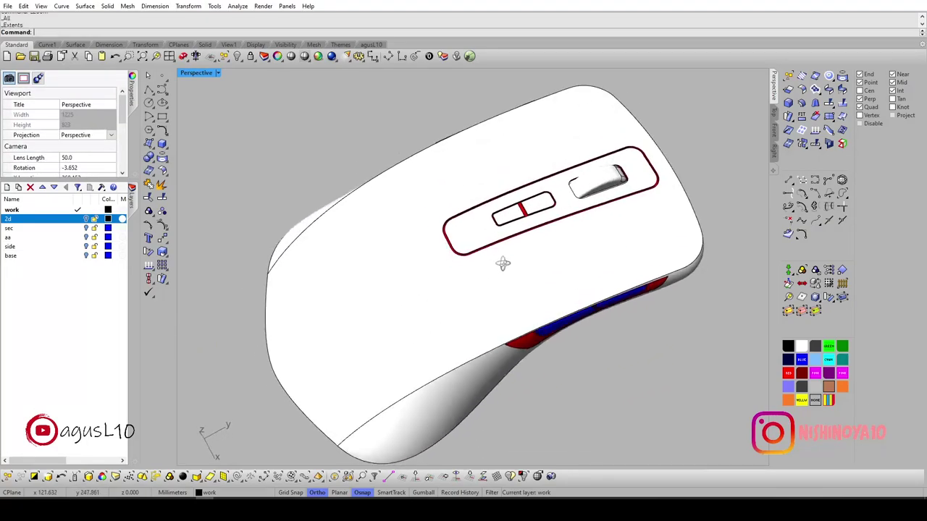
{"action": "key", "text": "ctrl+F1"}
{"action": "type", "text": "w"}
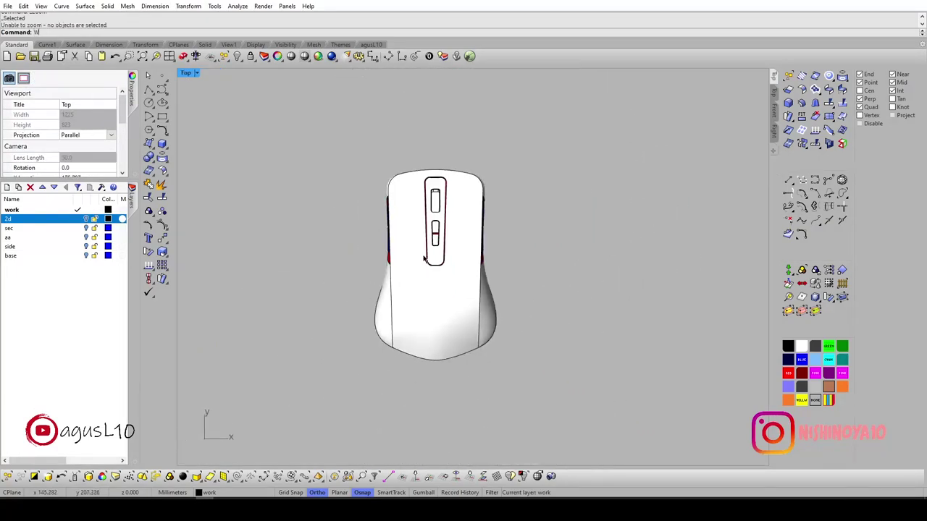
{"action": "key", "text": "Return"}
Show the 2d drawing layer and select the agusL10 logo curves on the sheet.
{"action": "left_click", "coordinate": [85, 218]}
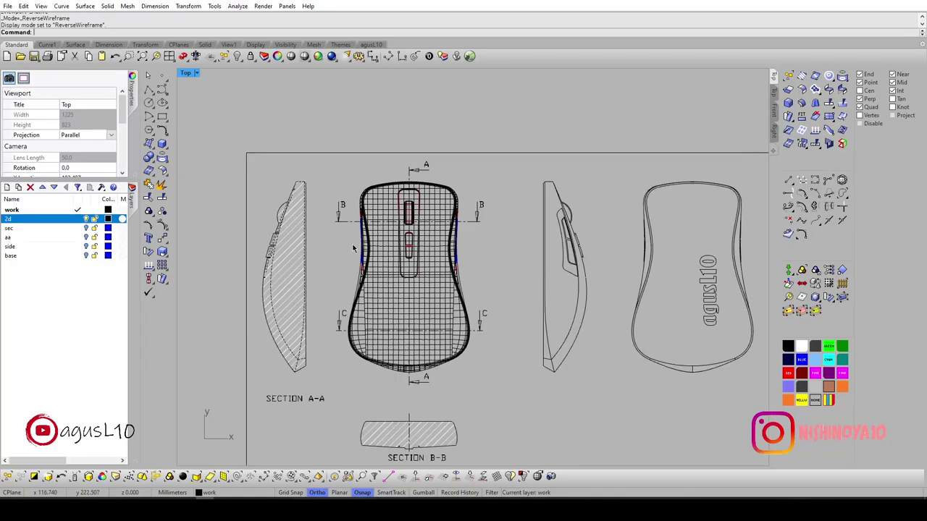
{"action": "scroll", "coordinate": [599, 282], "scroll_direction": "up", "scroll_amount": 3}
{"action": "scroll", "coordinate": [599, 282], "scroll_direction": "up", "scroll_amount": 3}
{"action": "left_click", "coordinate": [592, 282]}
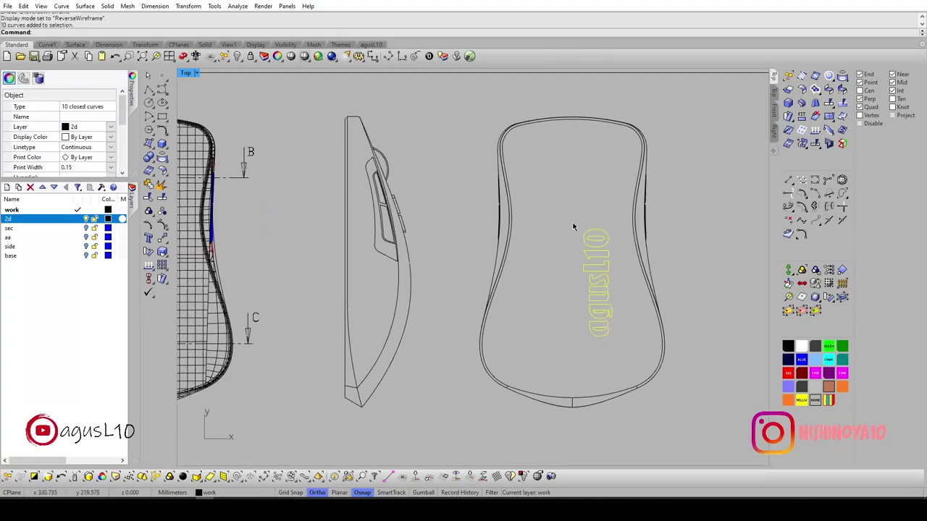
{"action": "scroll", "coordinate": [599, 275], "scroll_direction": "down", "scroll_amount": 2}
{"action": "scroll", "coordinate": [599, 273], "scroll_direction": "down", "scroll_amount": 2}
{"action": "scroll", "coordinate": [619, 275], "scroll_direction": "up", "scroll_amount": 2}
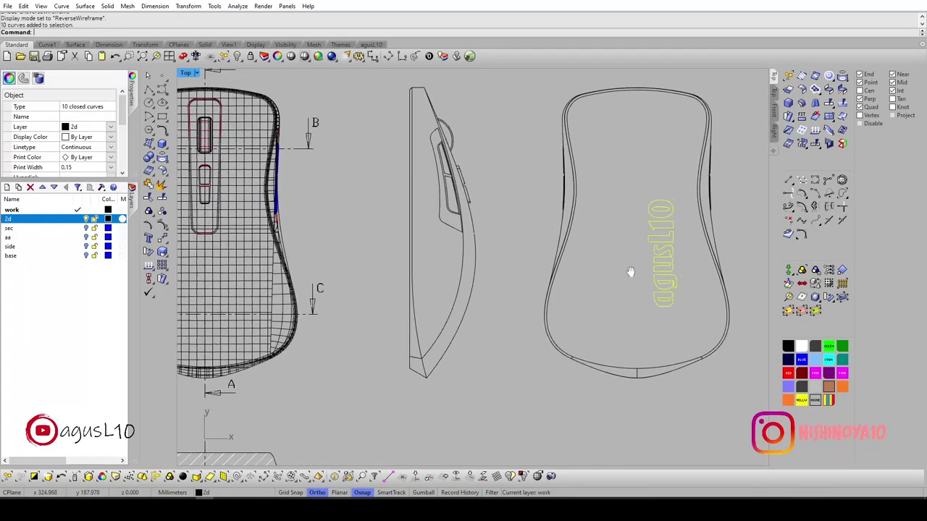
{"action": "scroll", "coordinate": [637, 268], "scroll_direction": "up", "scroll_amount": 1}
{"action": "scroll", "coordinate": [627, 281], "scroll_direction": "up", "scroll_amount": 1}
{"action": "right_click_drag", "start_coordinate": [645, 292], "coordinate": [576, 299]}
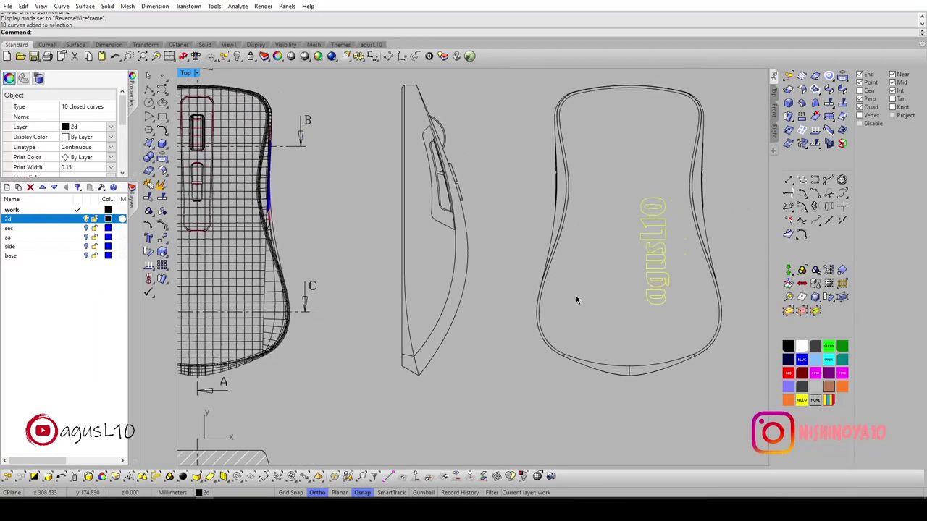
{"action": "right_click_drag", "start_coordinate": [588, 268], "coordinate": [606, 264]}
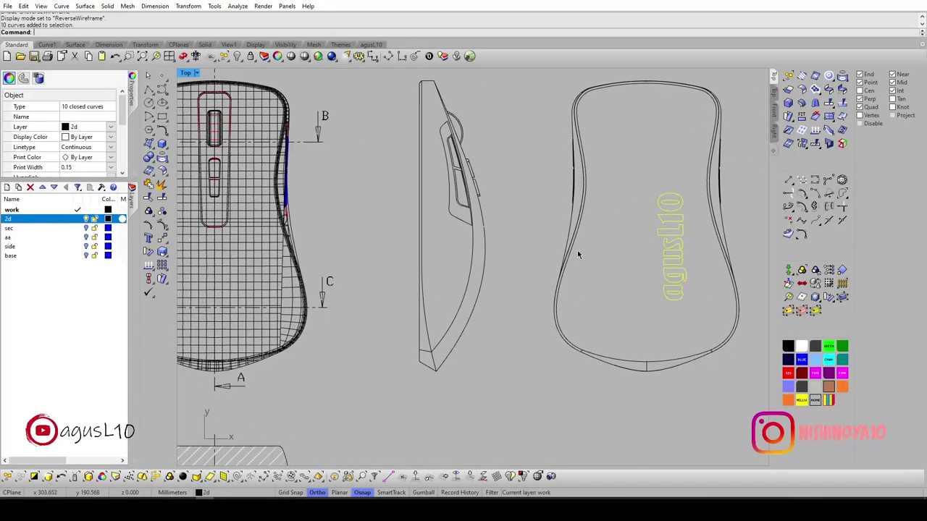
Copy the logo curves from the sheet onto the mouse model in Top view.
{"action": "left_click", "coordinate": [189, 6]}
{"action": "left_click", "coordinate": [192, 32]}
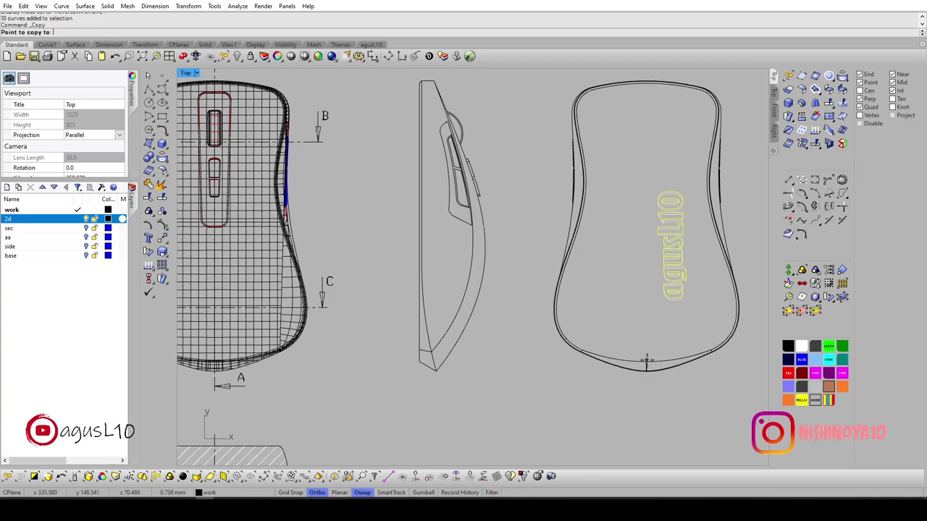
{"action": "right_click_drag", "start_coordinate": [181, 341], "coordinate": [330, 338]}
{"action": "scroll", "coordinate": [330, 339], "scroll_direction": "up", "scroll_amount": 6}
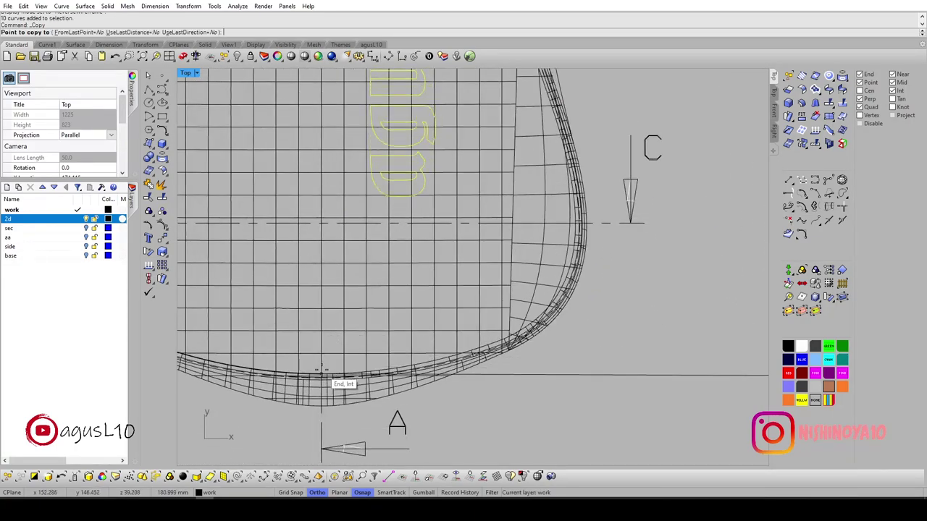
{"action": "scroll", "coordinate": [323, 371], "scroll_direction": "down", "scroll_amount": 3}
{"action": "scroll", "coordinate": [379, 275], "scroll_direction": "down", "scroll_amount": 3}
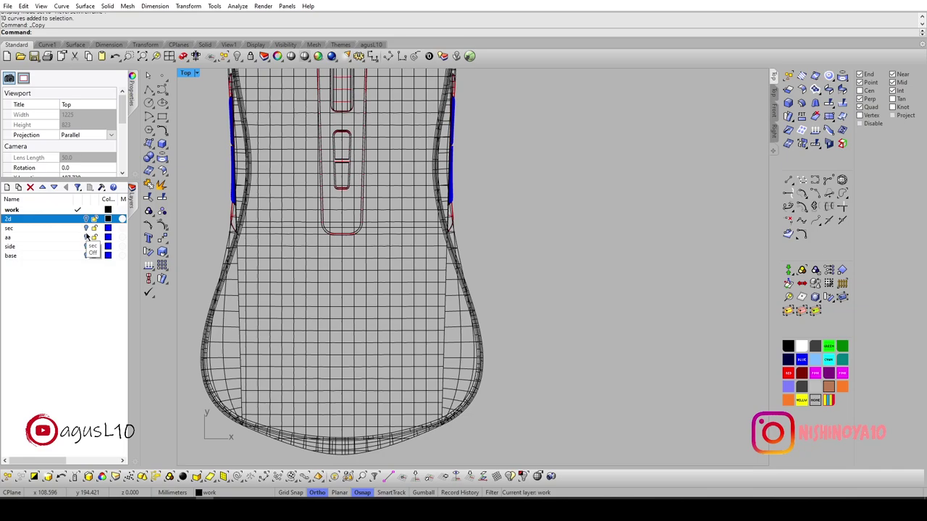
Move every model object to the base layer.
{"action": "key", "text": "ctrl+a"}
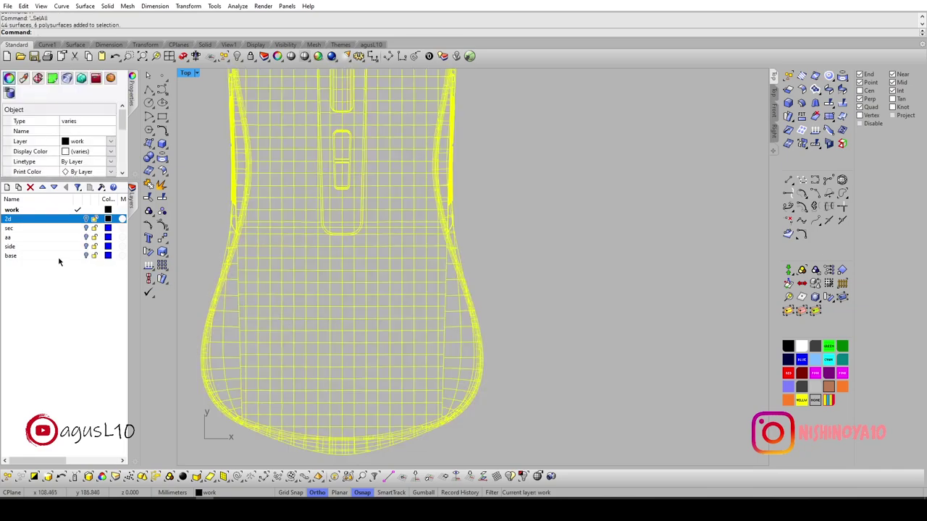
{"action": "right_click", "coordinate": [26, 258]}
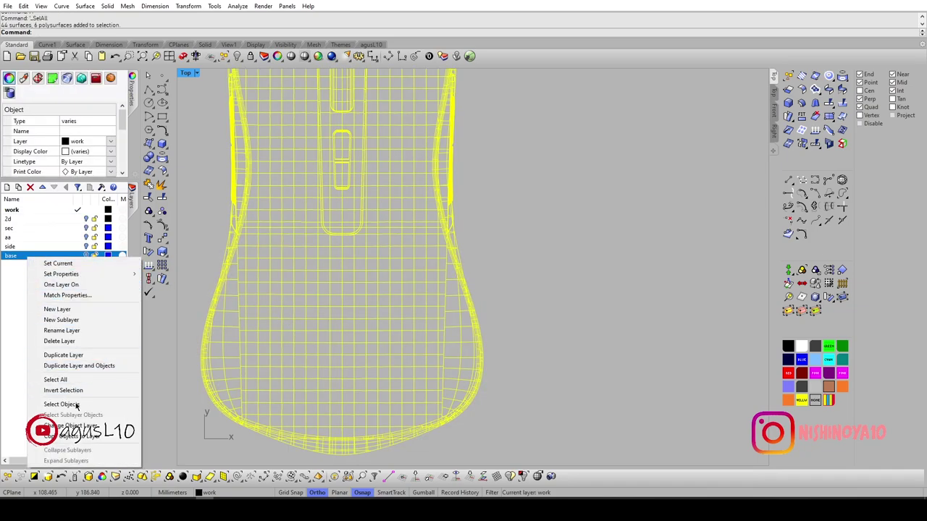
{"action": "left_click", "coordinate": [76, 426]}
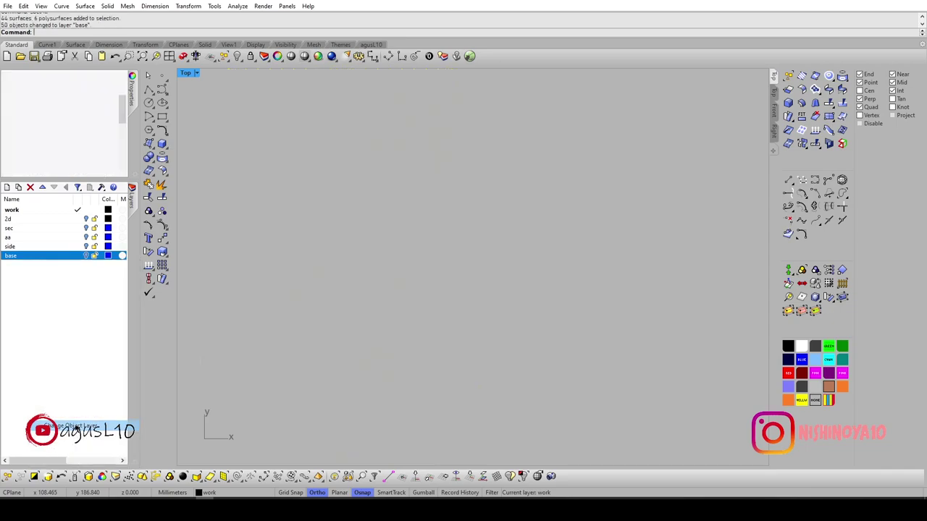
Move the agusL10 logo curves to base, hide the 2d layer and switch to shaded display.
{"action": "left_click", "coordinate": [86, 220]}
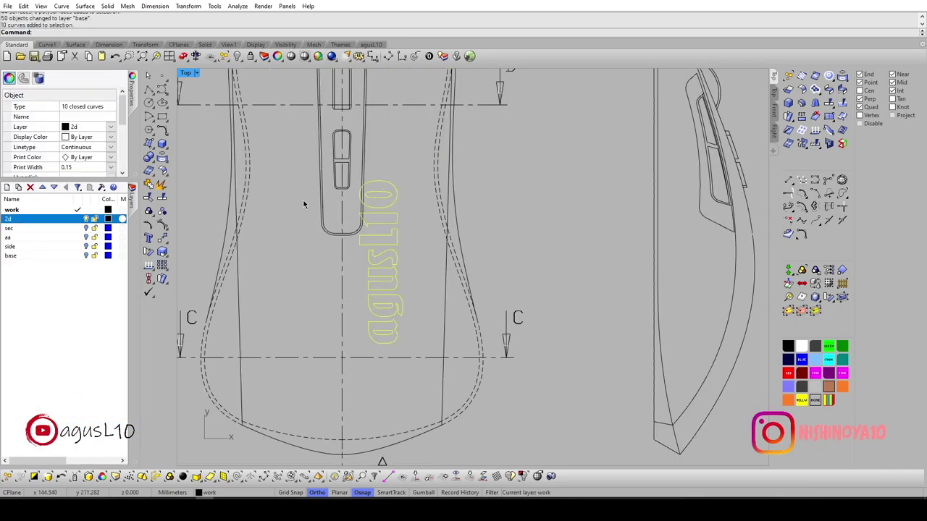
{"action": "right_click", "coordinate": [28, 259]}
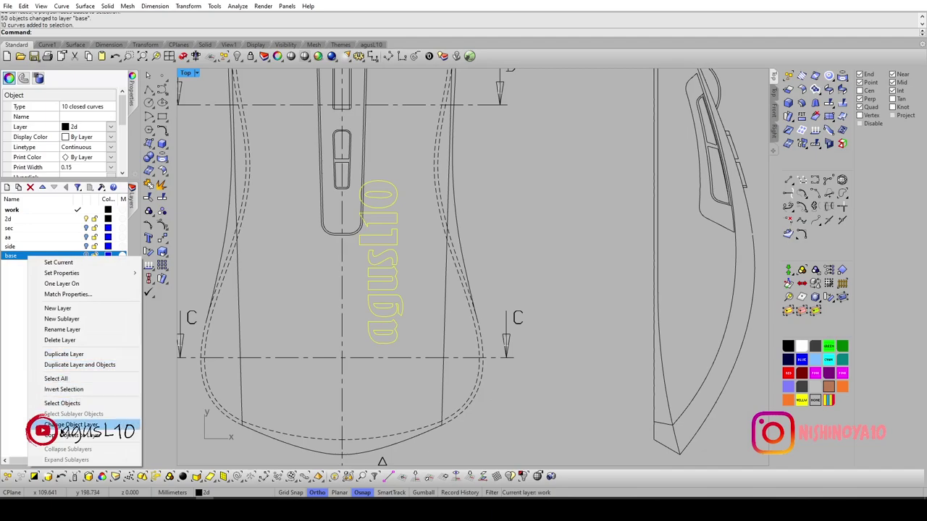
{"action": "left_click", "coordinate": [73, 426]}
{"action": "left_click", "coordinate": [86, 219]}
{"action": "left_click", "coordinate": [86, 256]}
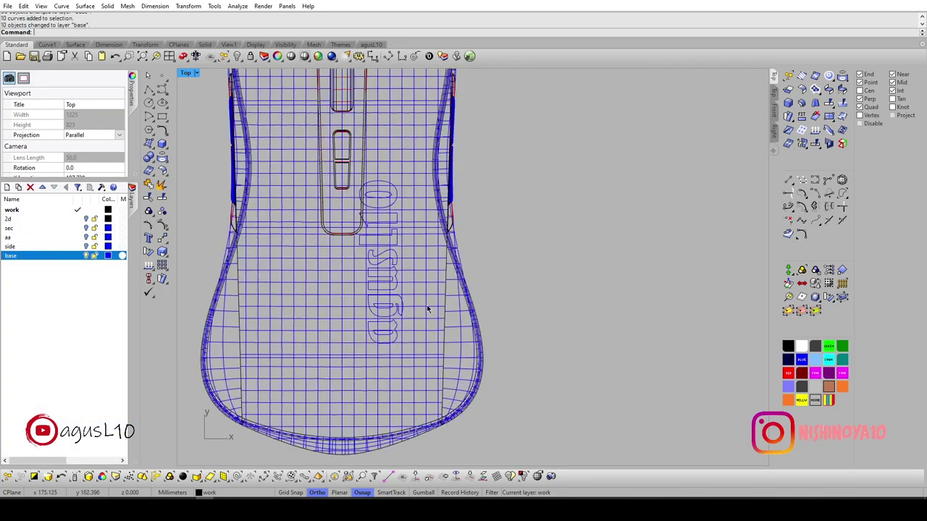
{"action": "type", "text": "S"}
{"action": "key", "text": "ctrl+alt+s"}
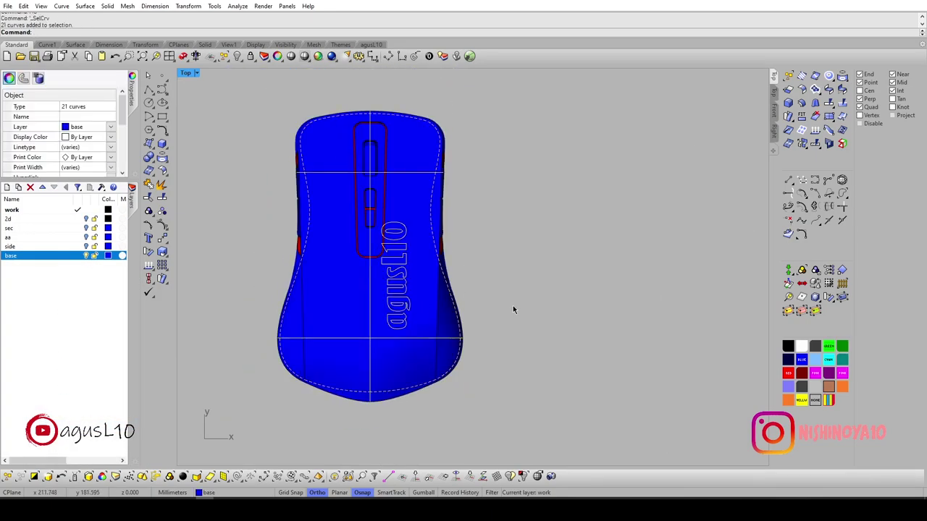
Hide the mouse body and explode the blue base into separate surfaces.
{"action": "mouse_move", "coordinate": [513, 310]}
{"action": "right_mouse_down", "text": "ctrl+shift"}
{"action": "mouse_move", "coordinate": [347, 304]}
{"action": "mouse_move", "coordinate": [379, 269]}
{"action": "mouse_move", "coordinate": [505, 229]}
{"action": "mouse_move", "coordinate": [526, 285]}
{"action": "mouse_move", "coordinate": [451, 234]}
{"action": "mouse_move", "coordinate": [425, 275]}
{"action": "mouse_move", "coordinate": [452, 262]}
{"action": "mouse_move", "coordinate": [430, 242]}
{"action": "mouse_move", "coordinate": [446, 213]}
{"action": "mouse_move", "coordinate": [425, 231]}
{"action": "right_mouse_up", "text": "ctrl+shift"}
{"action": "left_click", "coordinate": [505, 229]}
{"action": "key", "text": "ctrl+h"}
{"action": "key", "text": "Escape"}
{"action": "left_click", "coordinate": [472, 218]}
{"action": "key", "text": "ctrl+e"}
{"action": "key", "text": "Escape"}
Split the base's top surface along the logo curves in Top wireframe view.
{"action": "key", "text": "ctrl+F3"}
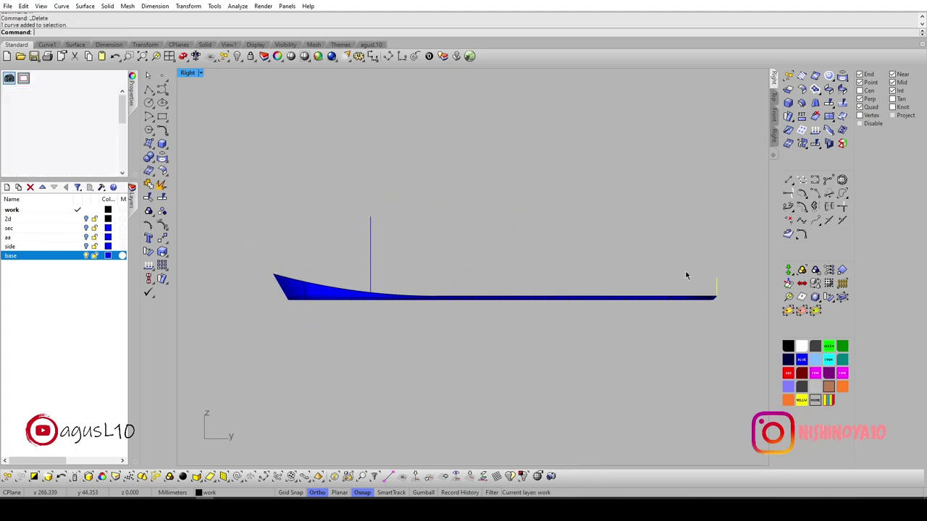
{"action": "right_click_drag", "start_coordinate": [328, 251], "coordinate": [467, 321], "text": "ctrl+shift"}
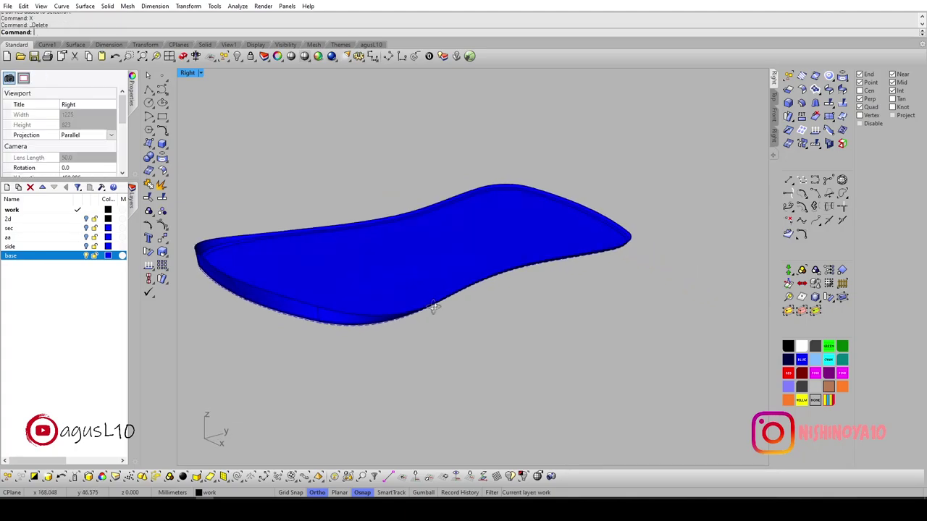
{"action": "key", "text": "ctrl+alt+w"}
{"action": "key", "text": "ctrl+F1"}
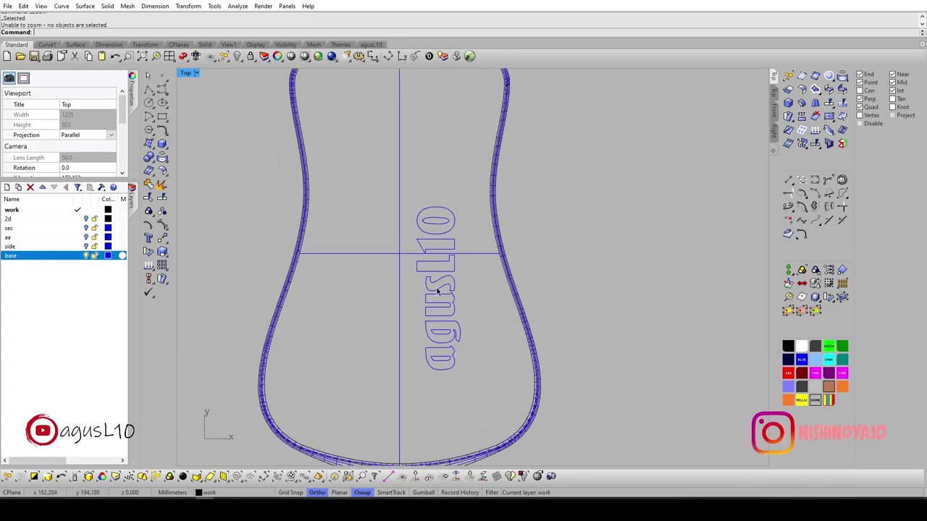
{"action": "left_click", "coordinate": [374, 174]}
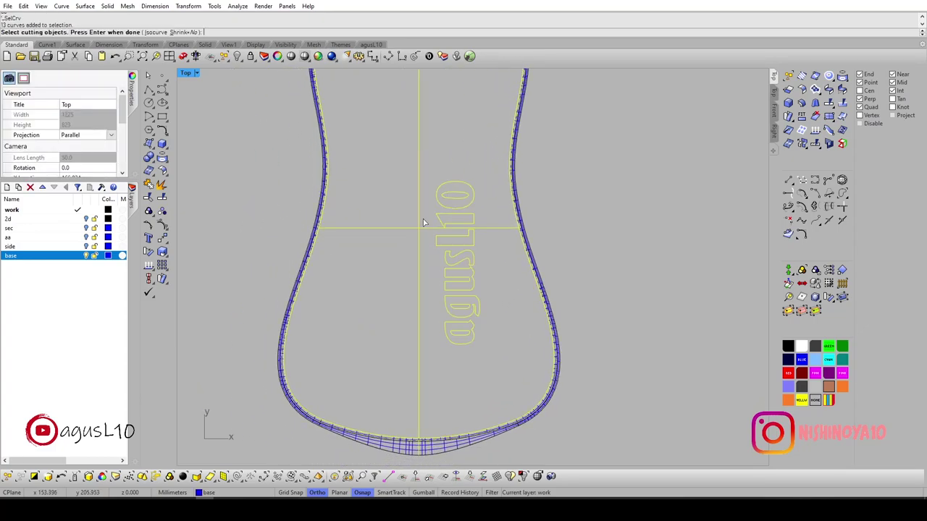
{"action": "key", "text": "Escape"}
Select the split-off agusL10 letter surfaces, including a and n, in shaded view.
{"action": "key", "text": "ctrl+alt+s"}
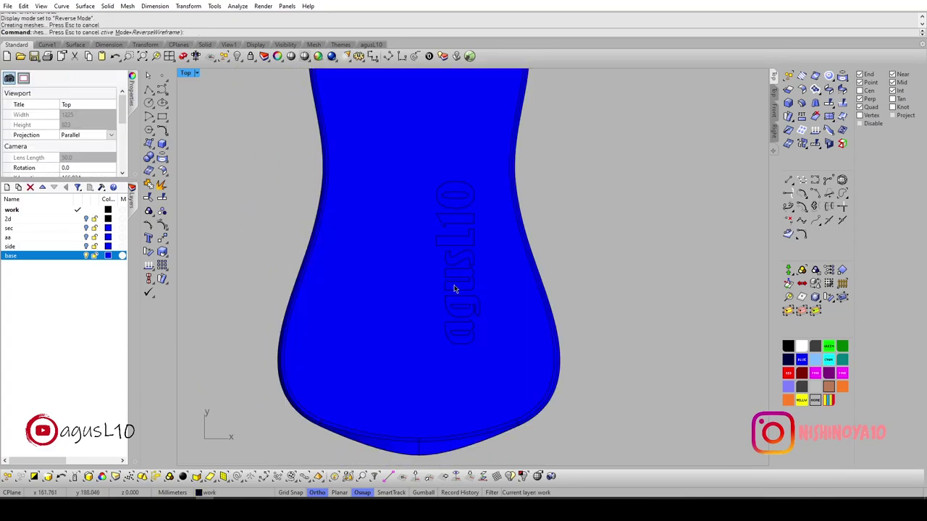
{"action": "right_click_drag", "start_coordinate": [417, 225], "coordinate": [325, 294], "text": "ctrl+shift"}
{"action": "scroll", "coordinate": [483, 232], "scroll_direction": "up", "scroll_amount": 5}
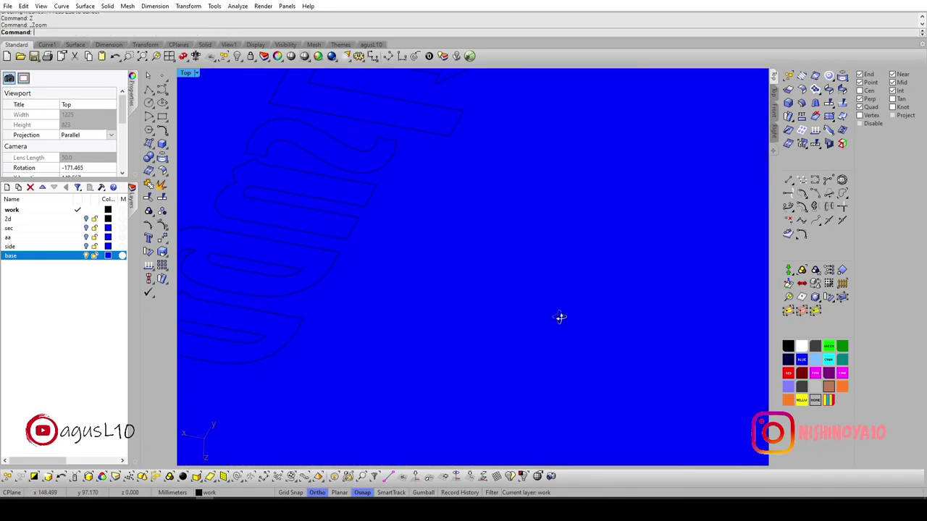
{"action": "left_click", "coordinate": [434, 270]}
{"action": "scroll", "coordinate": [404, 313], "scroll_direction": "up", "scroll_amount": 3}
{"action": "left_click", "coordinate": [354, 329]}
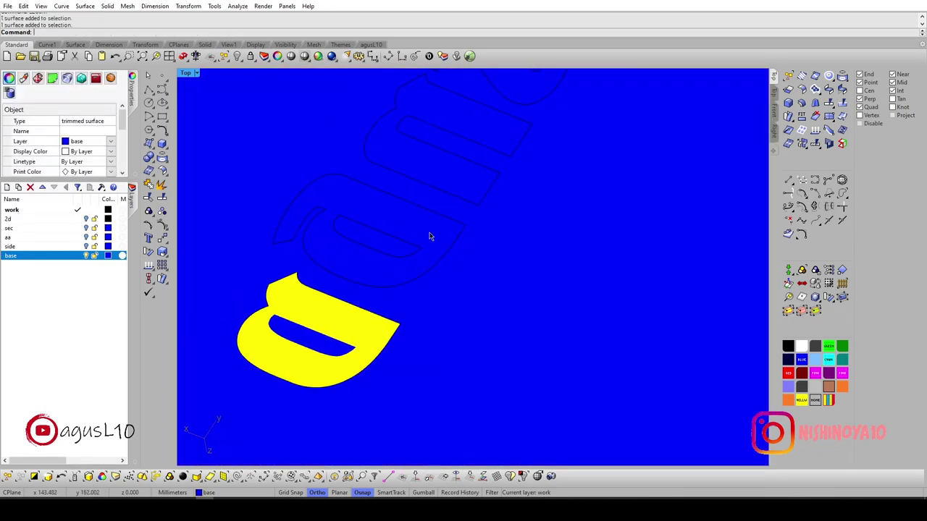
{"action": "left_click", "coordinate": [428, 238], "text": "shift"}
{"action": "left_click", "coordinate": [459, 176], "text": "shift"}
{"action": "scroll", "coordinate": [487, 232], "scroll_direction": "down", "scroll_amount": 1}
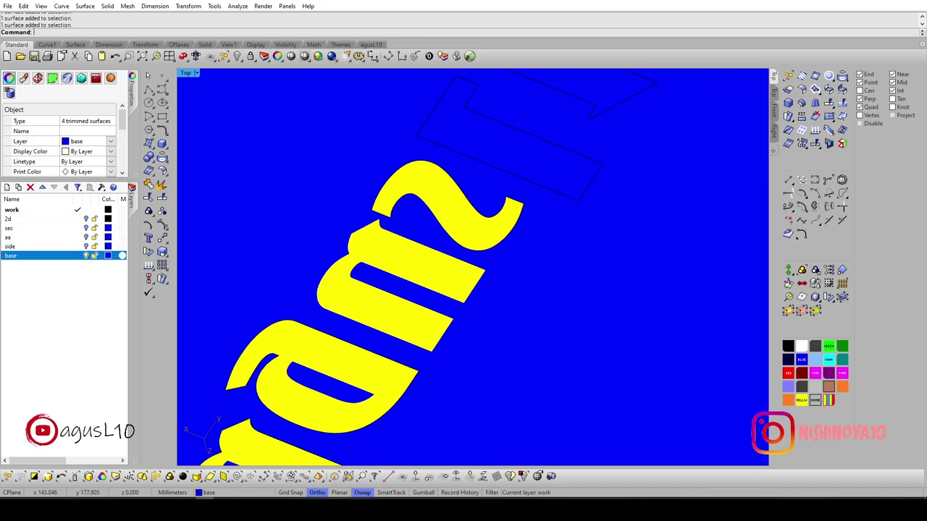
{"action": "left_click", "coordinate": [536, 126], "text": "shift"}
{"action": "right_click_drag", "start_coordinate": [611, 74], "coordinate": [581, 153]}
{"action": "scroll", "coordinate": [574, 110], "scroll_direction": "down", "scroll_amount": 5}
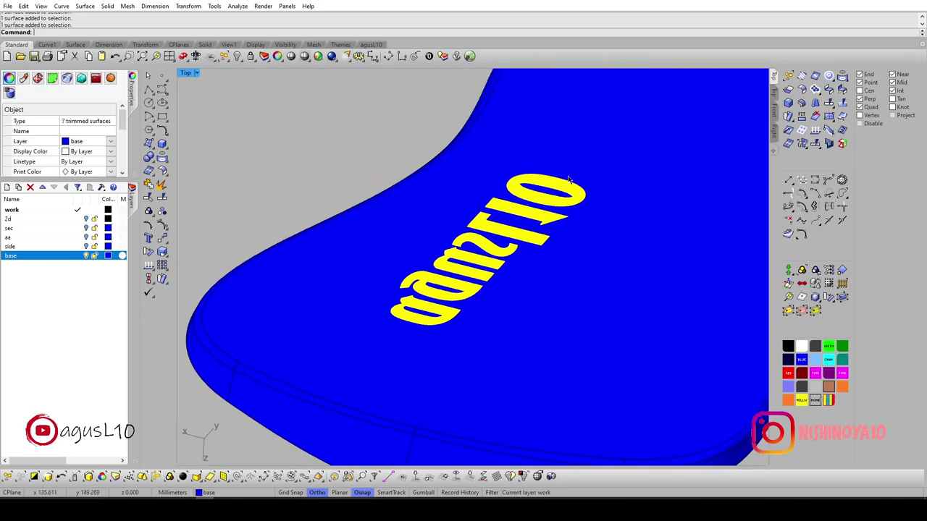
{"action": "scroll", "coordinate": [542, 270], "scroll_direction": "up", "scroll_amount": 2}
{"action": "scroll", "coordinate": [418, 242], "scroll_direction": "up", "scroll_amount": 3}
Offset the selected letters as 0.25 solids with OffsetSrf, checking the offset direction.
{"action": "type", "text": "OffsetSrf"}
{"action": "key", "text": "Return"}
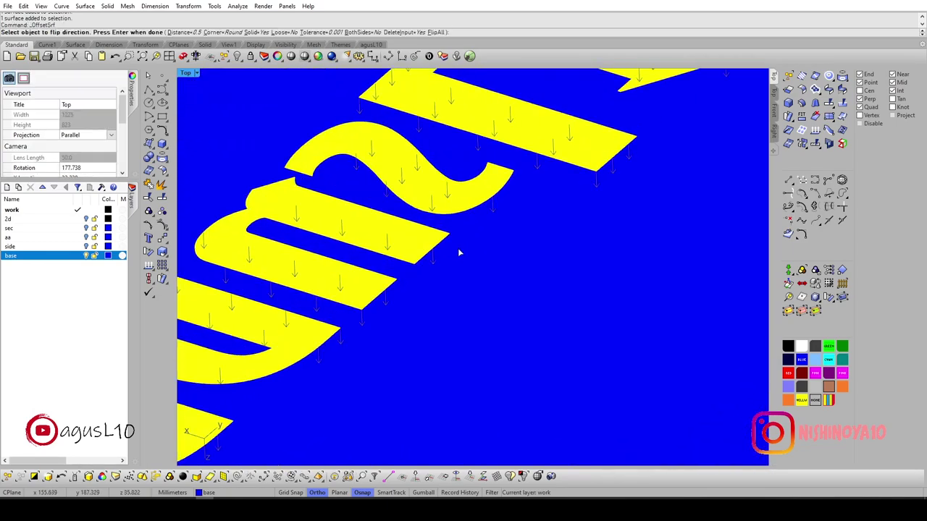
{"action": "right_click_drag", "start_coordinate": [458, 248], "coordinate": [442, 261], "text": "ctrl+shift"}
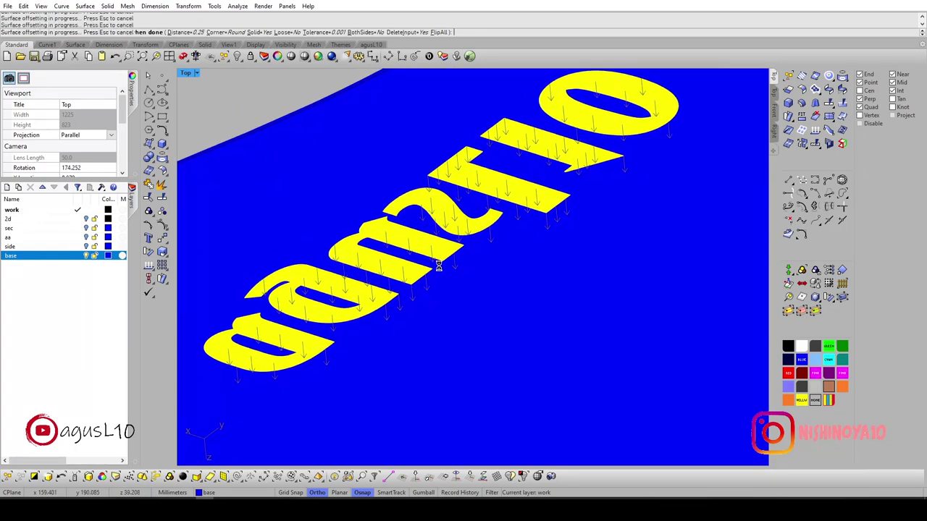
Select the raised logo letters by colour and delete them.
{"action": "left_click", "coordinate": [799, 347]}
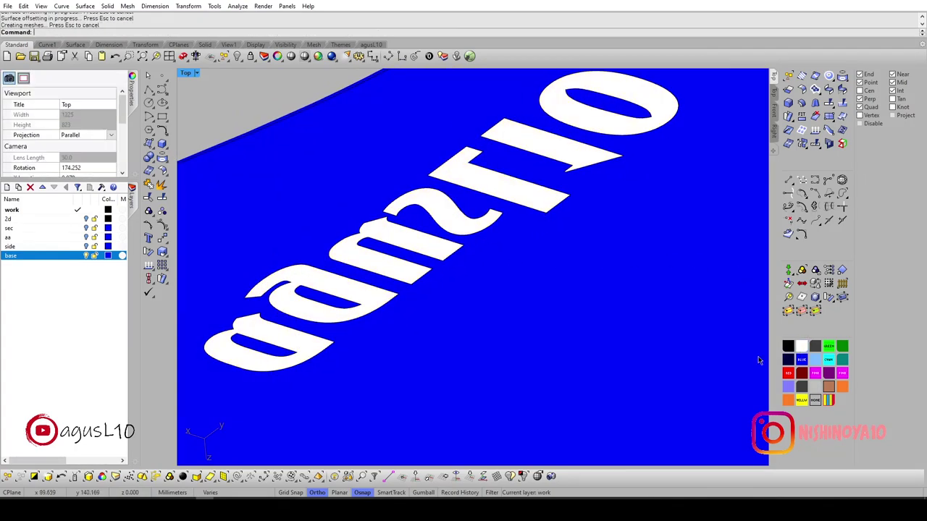
{"action": "scroll", "coordinate": [435, 293], "scroll_direction": "up", "scroll_amount": 2}
{"action": "scroll", "coordinate": [434, 293], "scroll_direction": "up", "scroll_amount": 2}
{"action": "left_click", "coordinate": [437, 293]}
{"action": "key", "text": "Return"}
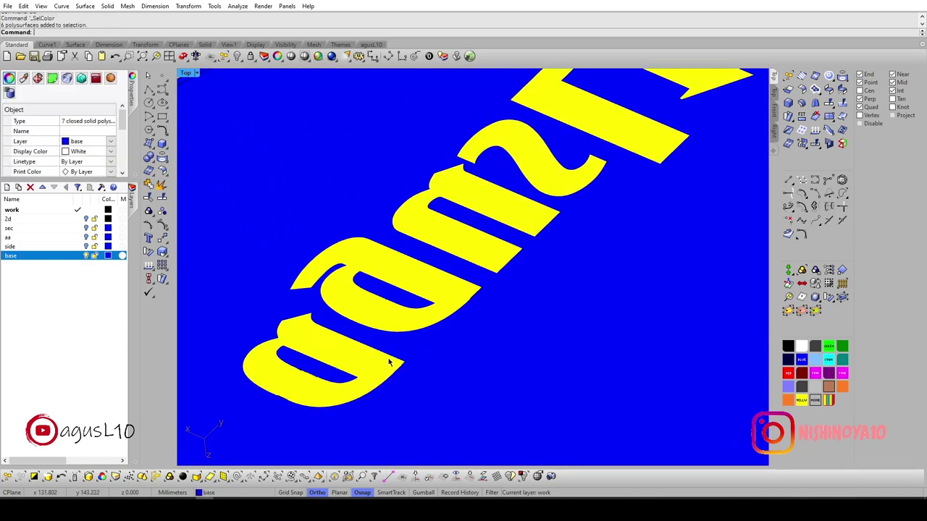
{"action": "key", "text": "Delete"}
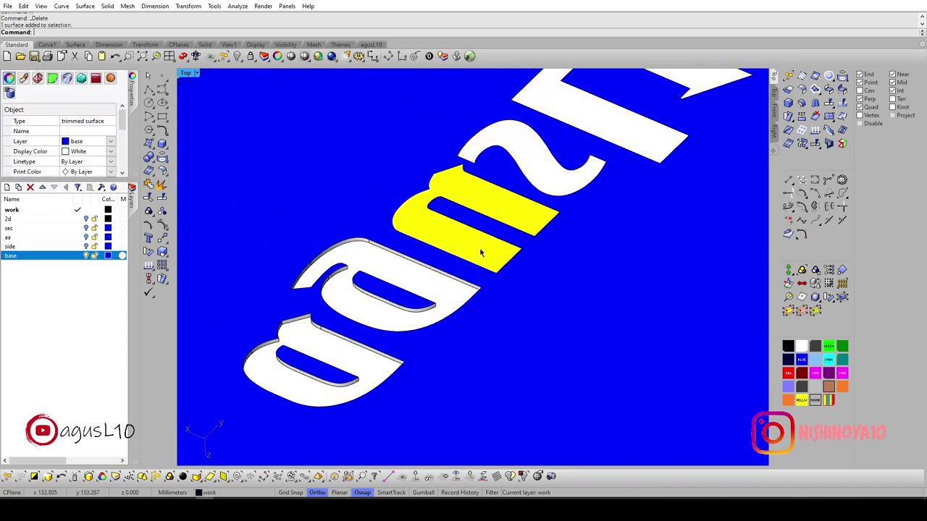
Zoom the view and reveal the 49 hidden mouse parts.
{"action": "right_click_drag", "start_coordinate": [551, 165], "coordinate": [492, 298]}
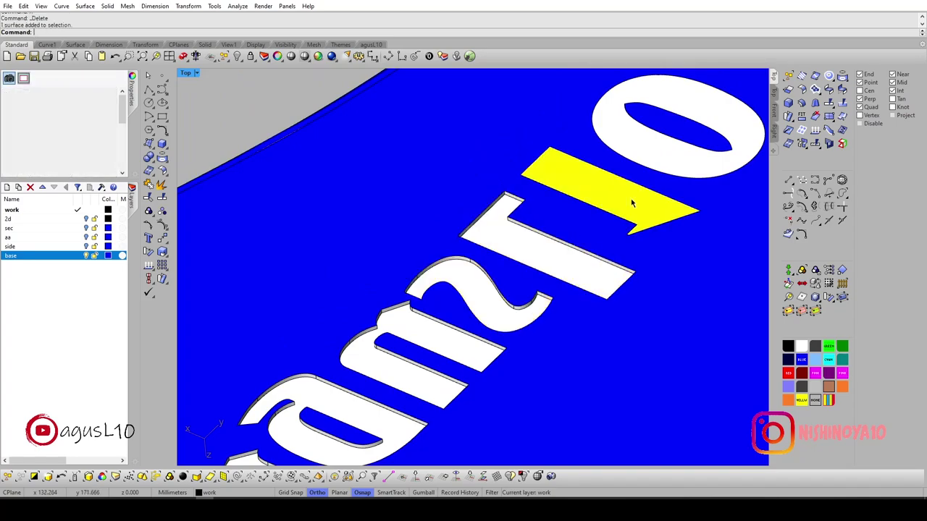
{"action": "type", "text": "z"}
{"action": "key", "text": "Return"}
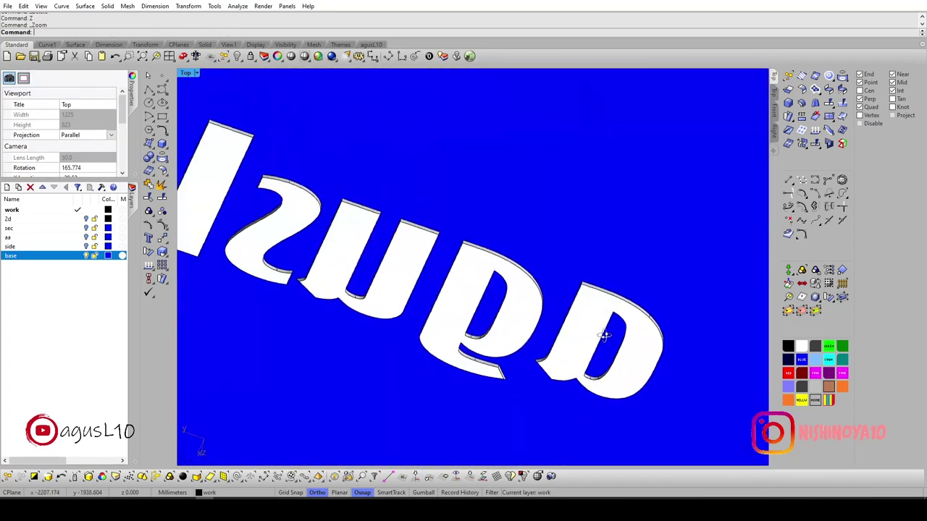
{"action": "mouse_move", "coordinate": [568, 360]}
{"action": "right_mouse_down", "text": "ctrl+shift"}
{"action": "mouse_move", "coordinate": [372, 294]}
{"action": "mouse_move", "coordinate": [391, 284]}
{"action": "mouse_move", "coordinate": [418, 217]}
{"action": "mouse_move", "coordinate": [658, 256]}
{"action": "mouse_move", "coordinate": [635, 205]}
{"action": "mouse_move", "coordinate": [463, 239]}
{"action": "mouse_move", "coordinate": [503, 336]}
{"action": "mouse_move", "coordinate": [447, 310]}
{"action": "right_mouse_up", "text": "ctrl+shift"}
{"action": "scroll", "coordinate": [391, 284], "scroll_direction": "down", "scroll_amount": 4}
{"action": "key", "text": "ctrl+alt+h"}
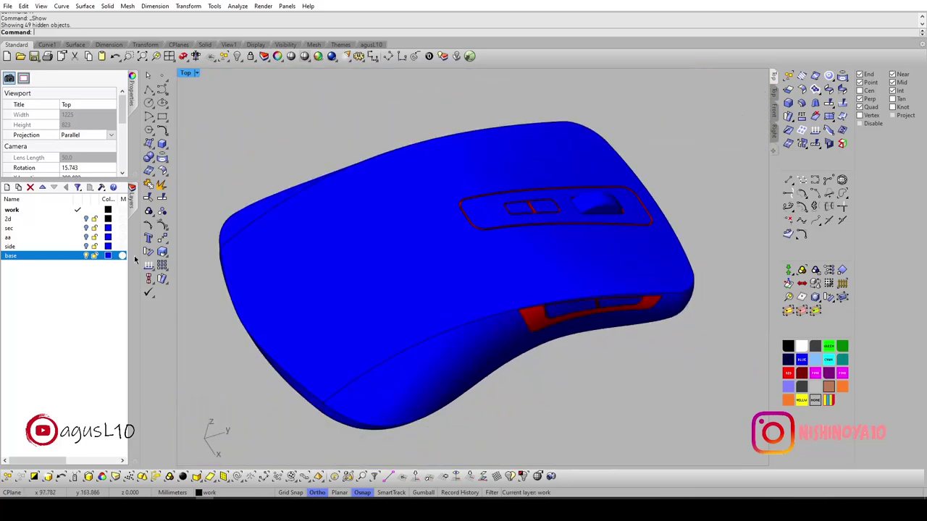
Set the base layer colour to black.
{"action": "left_click", "coordinate": [108, 255]}
{"action": "left_click", "coordinate": [430, 167]}
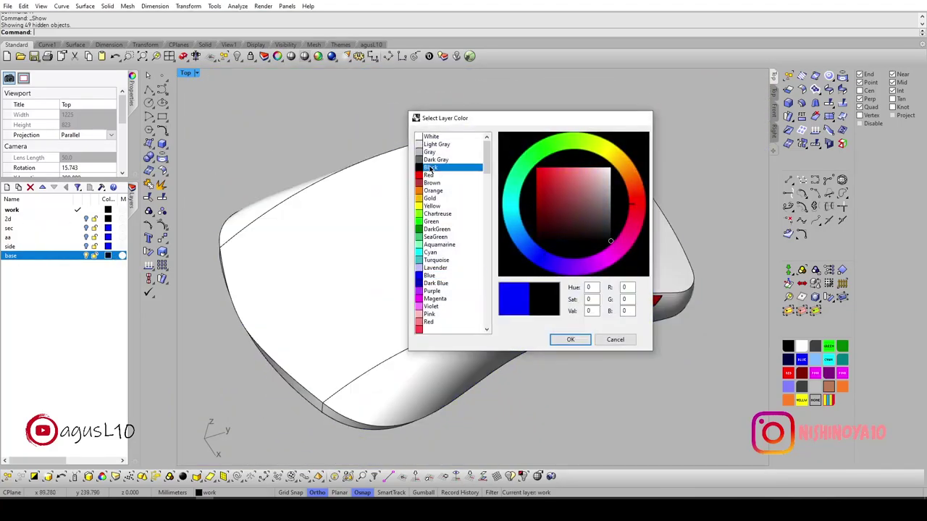
{"action": "left_click", "coordinate": [571, 340]}
Switch the Top view to reverse wireframe, then undo Show and OffsetSrf to restore flat letters.
{"action": "mouse_move", "coordinate": [464, 290]}
{"action": "right_mouse_down", "text": "ctrl+shift"}
{"action": "mouse_move", "coordinate": [445, 156]}
{"action": "mouse_move", "coordinate": [484, 263]}
{"action": "mouse_move", "coordinate": [470, 265]}
{"action": "mouse_move", "coordinate": [434, 320]}
{"action": "mouse_move", "coordinate": [420, 292]}
{"action": "mouse_move", "coordinate": [422, 302]}
{"action": "mouse_move", "coordinate": [414, 231]}
{"action": "right_mouse_up", "text": "ctrl+shift"}
{"action": "scroll", "coordinate": [445, 156], "scroll_direction": "up", "scroll_amount": 5}
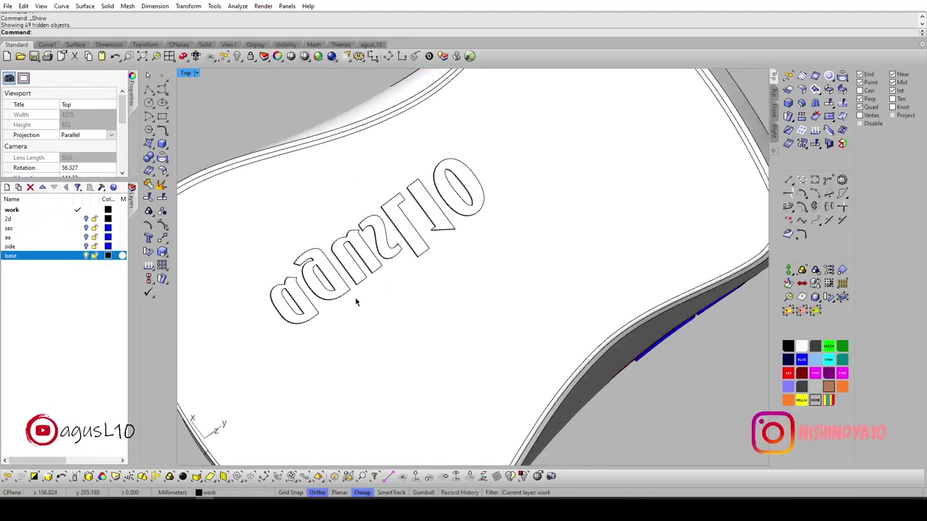
{"action": "mouse_move", "coordinate": [356, 302]}
{"action": "right_mouse_down", "text": "ctrl+shift"}
{"action": "mouse_move", "coordinate": [444, 310]}
{"action": "mouse_move", "coordinate": [488, 356]}
{"action": "right_mouse_up", "text": "ctrl+shift"}
{"action": "key", "text": "Home"}
{"action": "key", "text": "alt+w"}
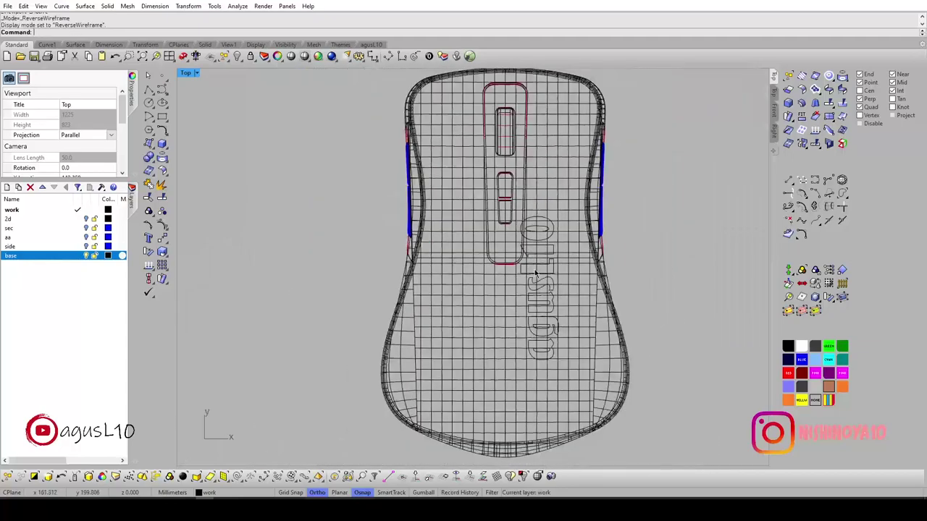
{"action": "key", "text": "ctrl+z"}
{"action": "key", "text": "ctrl+z"}
{"action": "key", "text": "ctrl+z"}
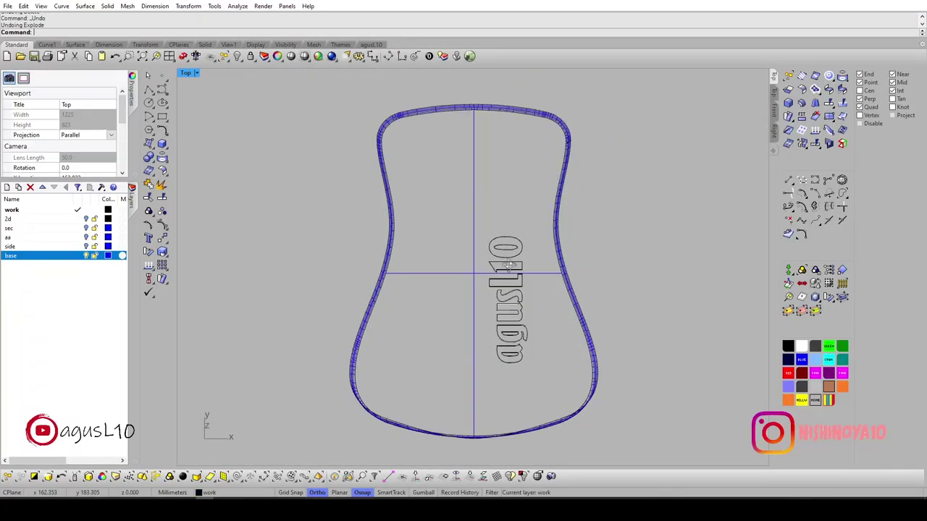
{"action": "right_click_drag", "start_coordinate": [506, 309], "coordinate": [517, 321], "text": "ctrl+shift"}
{"action": "scroll", "coordinate": [517, 321], "scroll_direction": "up", "scroll_amount": 3}
{"action": "key", "text": "ctrl+z"}
Undo the earlier deletion of the logo curves.
{"action": "scroll", "coordinate": [518, 326], "scroll_direction": "up", "scroll_amount": 3}
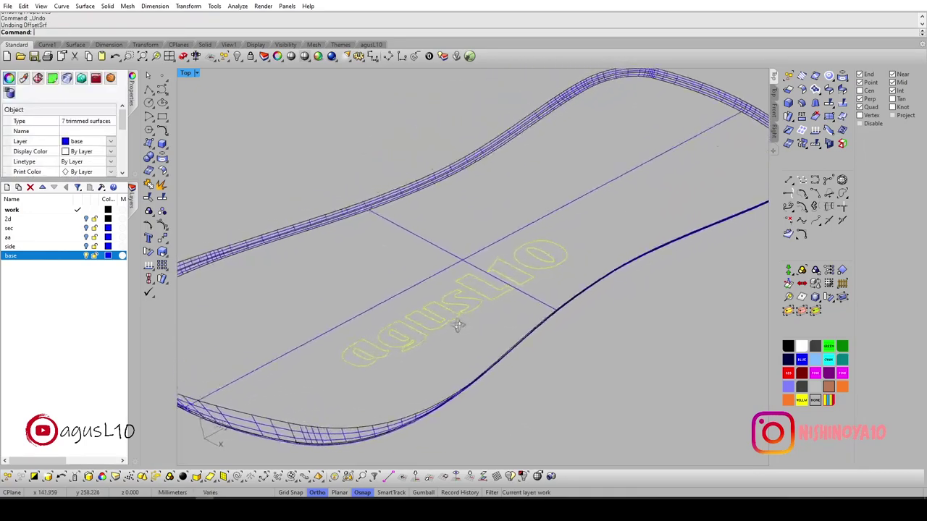
{"action": "key", "text": "Escape"}
{"action": "scroll", "coordinate": [472, 290], "scroll_direction": "up", "scroll_amount": 3}
{"action": "scroll", "coordinate": [463, 290], "scroll_direction": "up", "scroll_amount": 3}
{"action": "left_click", "coordinate": [467, 292]}
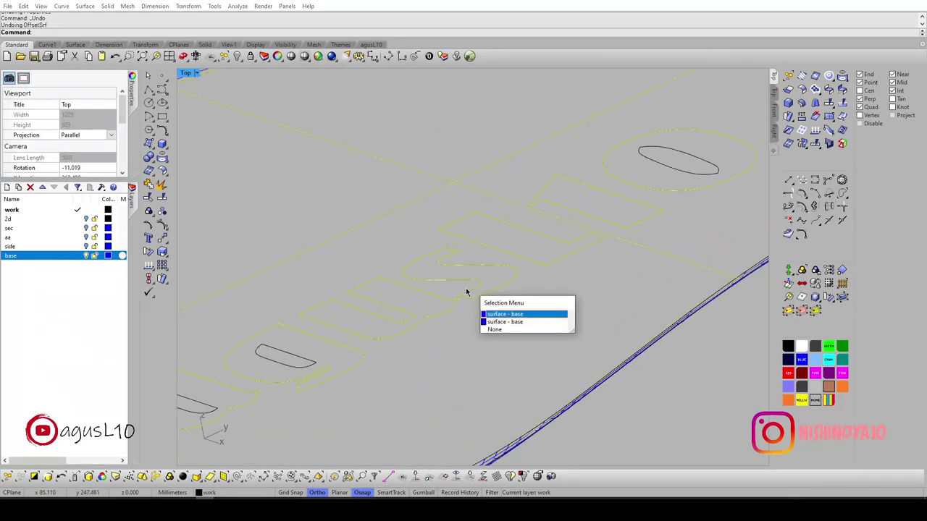
{"action": "key", "text": "Escape"}
{"action": "key", "text": "ctrl+z"}
Pick a curve among the overlapping logo objects, then return to the flat top view.
{"action": "left_click", "coordinate": [465, 290]}
{"action": "key", "text": "Escape"}
{"action": "left_click", "coordinate": [468, 286]}
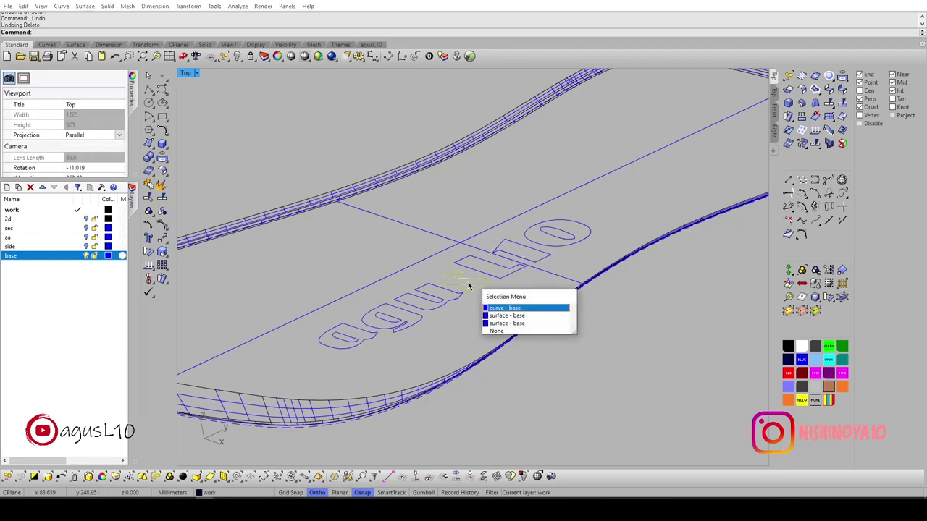
{"action": "key", "text": "Return"}
{"action": "key", "text": "Escape"}
{"action": "right_click_drag", "start_coordinate": [465, 283], "coordinate": [472, 284], "text": "ctrl+shift"}
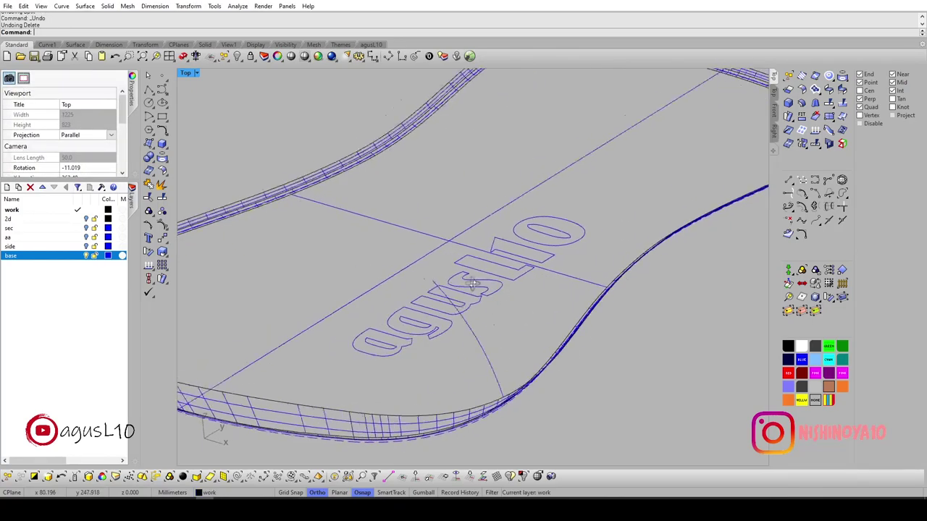
{"action": "key", "text": "Home"}
{"action": "key", "text": "Home"}
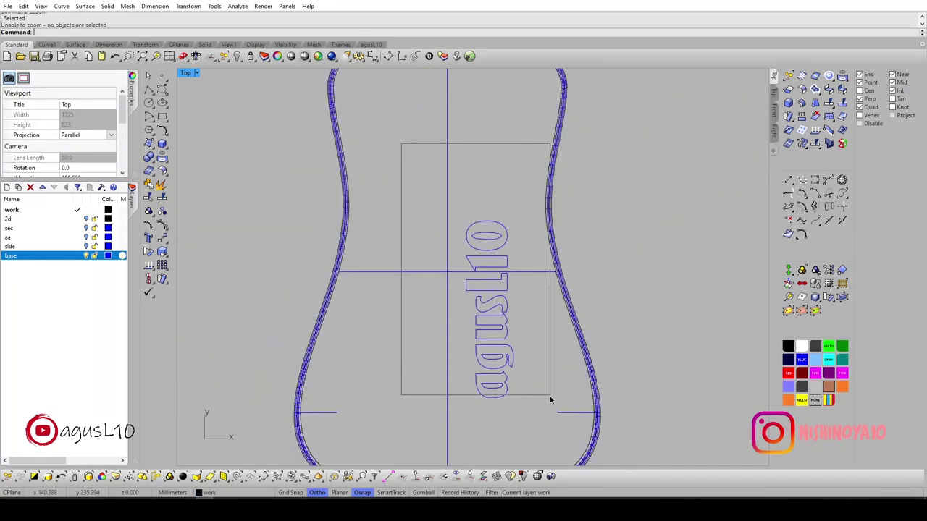
Mirror the ten agusL10 outline curves about the base's centre line.
{"action": "left_click_drag", "start_coordinate": [401, 143], "coordinate": [550, 397]}
{"action": "right_click_drag", "start_coordinate": [515, 403], "coordinate": [486, 386]}
{"action": "type", "text": "M"}
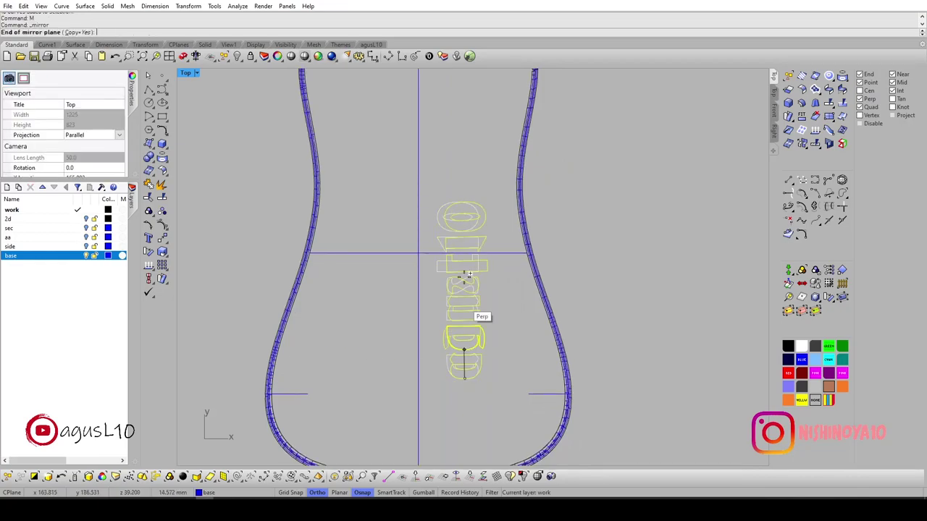
{"action": "left_click", "coordinate": [467, 129]}
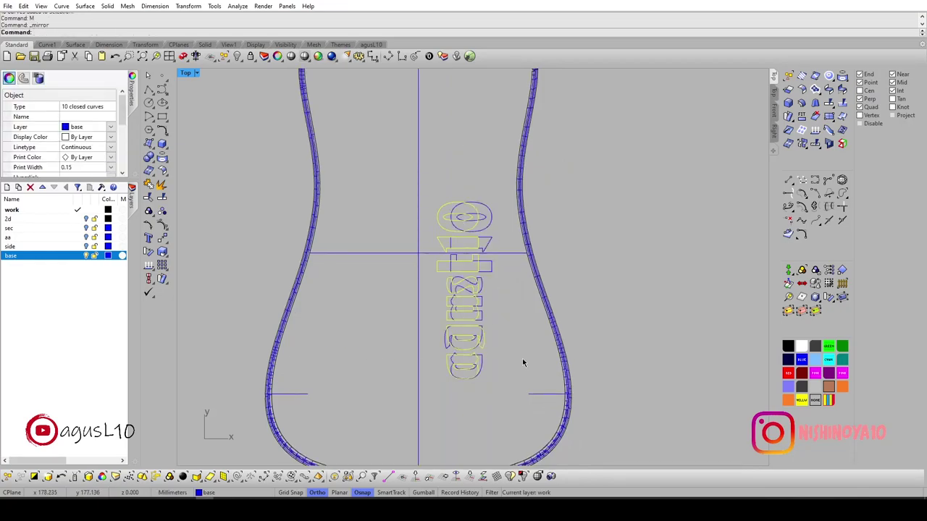
Delete the two short stray lines on the right and left.
{"action": "left_click", "coordinate": [550, 395]}
{"action": "key", "text": "Delete"}
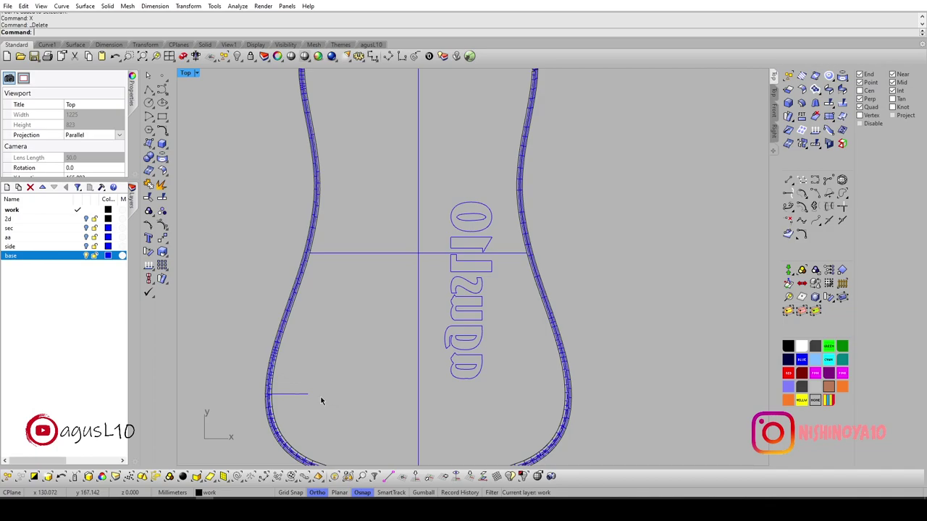
{"action": "left_click", "coordinate": [304, 394]}
{"action": "key", "text": "Delete"}
Set the base layer colour to black.
{"action": "left_click", "coordinate": [108, 255]}
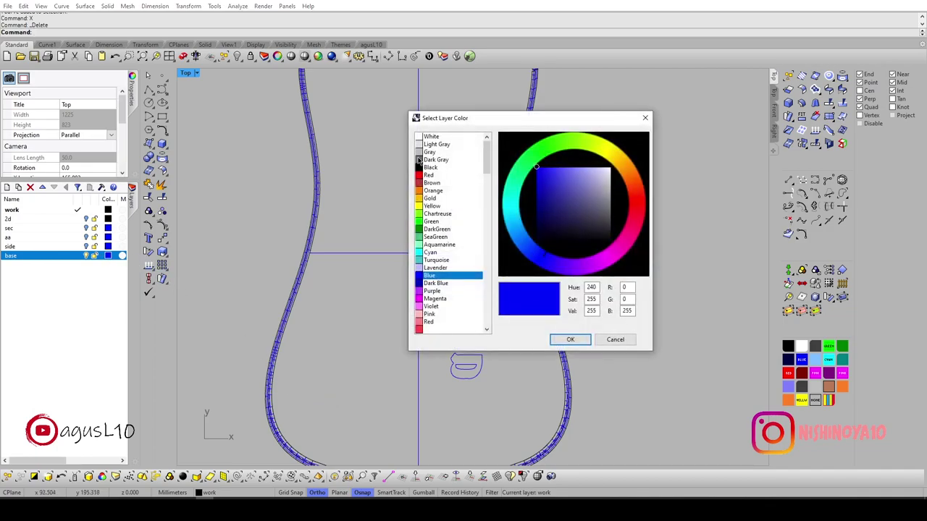
{"action": "left_click", "coordinate": [430, 167]}
{"action": "key", "text": "Return"}
{"action": "right_click_drag", "start_coordinate": [469, 261], "coordinate": [395, 274]}
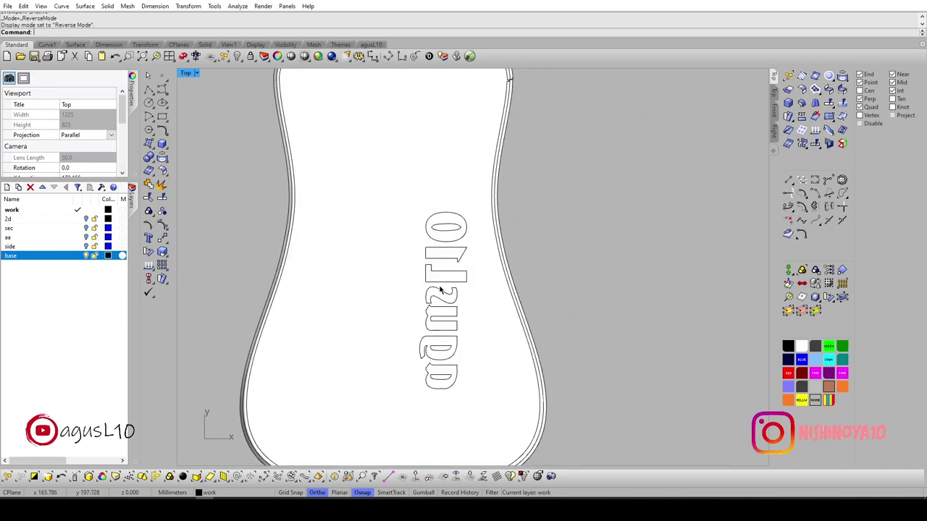
Finish splitting the mouse body surface and orbit to the agusL10 text.
{"action": "left_click", "coordinate": [394, 272]}
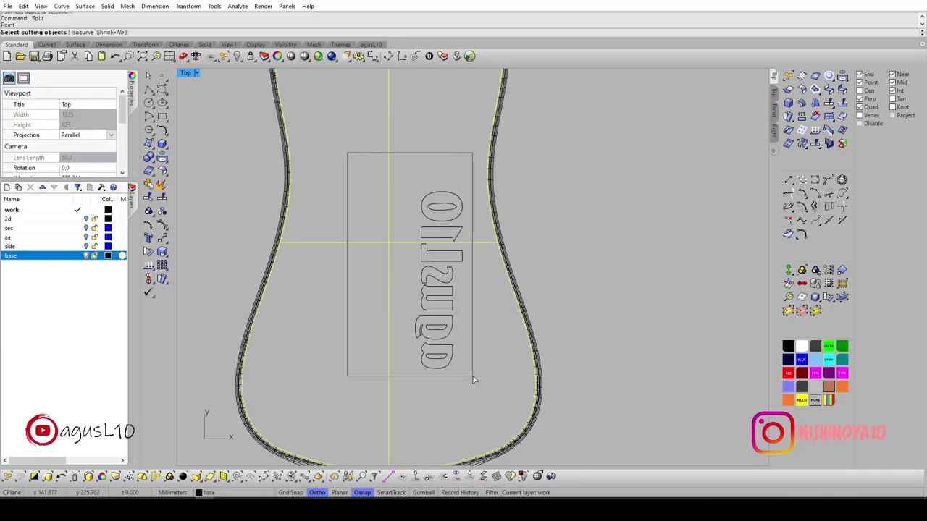
{"action": "key", "text": "Return"}
{"action": "right_click_drag", "start_coordinate": [475, 382], "coordinate": [464, 319], "text": "ctrl+shift"}
{"action": "scroll", "coordinate": [465, 318], "scroll_direction": "up", "scroll_amount": 5}
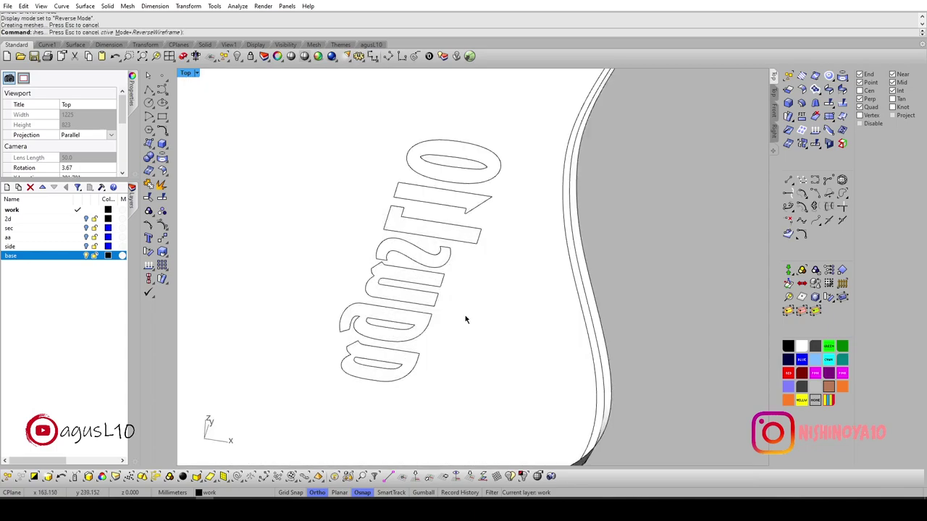
{"action": "right_click_drag", "start_coordinate": [427, 181], "coordinate": [489, 302], "text": "ctrl+shift"}
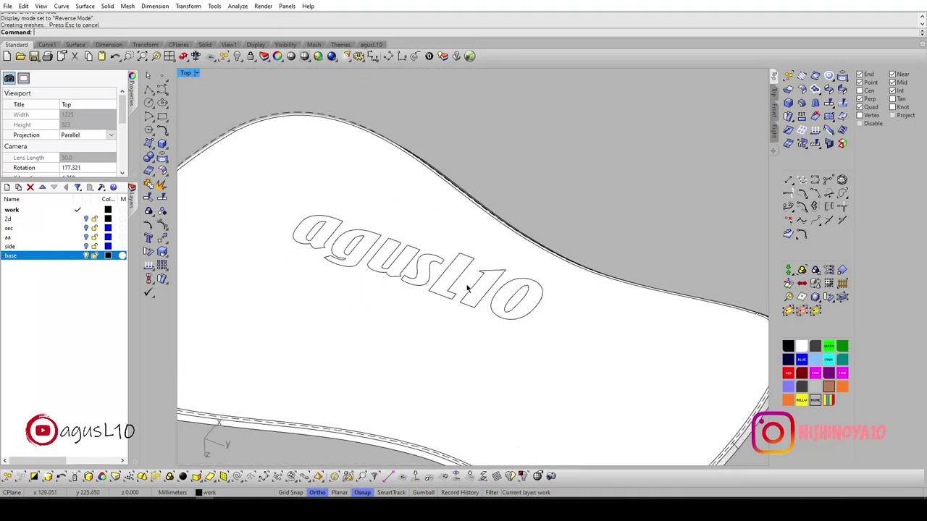
{"action": "scroll", "coordinate": [490, 303], "scroll_direction": "up", "scroll_amount": 3}
{"action": "scroll", "coordinate": [517, 296], "scroll_direction": "down", "scroll_amount": 3}
Select the 0, u and a letter surfaces of the agusL10 logo.
{"action": "left_click", "coordinate": [529, 291]}
{"action": "scroll", "coordinate": [498, 286], "scroll_direction": "up", "scroll_amount": 3}
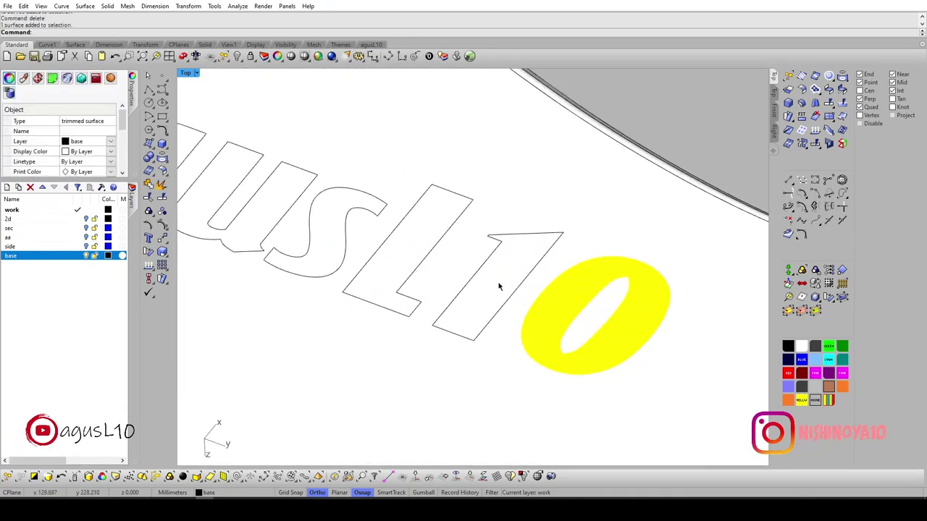
{"action": "right_click_drag", "start_coordinate": [420, 247], "coordinate": [450, 287], "text": "ctrl+shift"}
{"action": "left_click", "coordinate": [389, 262], "text": "shift"}
{"action": "right_click_drag", "start_coordinate": [389, 263], "coordinate": [480, 284], "text": "ctrl+shift"}
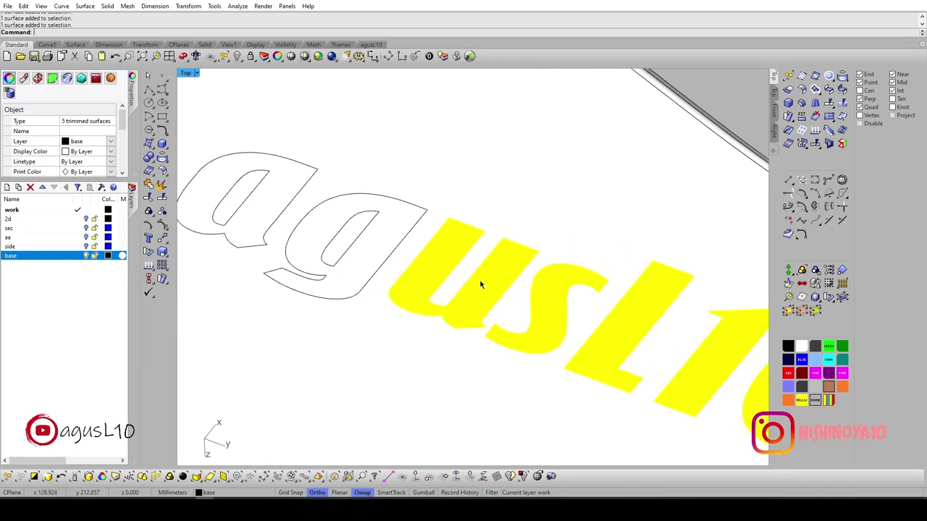
{"action": "left_click", "coordinate": [265, 197], "text": "shift"}
{"action": "scroll", "coordinate": [265, 197], "scroll_direction": "down", "scroll_amount": 3}
{"action": "right_click_drag", "start_coordinate": [265, 197], "coordinate": [428, 214], "text": "ctrl+shift"}
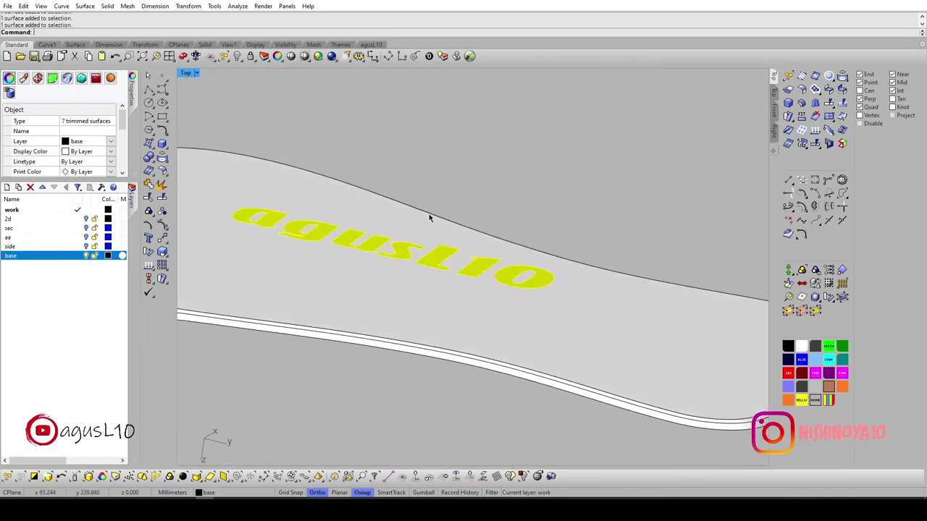
{"action": "scroll", "coordinate": [429, 213], "scroll_direction": "up", "scroll_amount": 3}
Thicken the selected letter surfaces with OffsetSrf and colour them red.
{"action": "type", "text": "offsetsrf"}
{"action": "key", "text": "Return"}
{"action": "scroll", "coordinate": [415, 255], "scroll_direction": "down", "scroll_amount": 2}
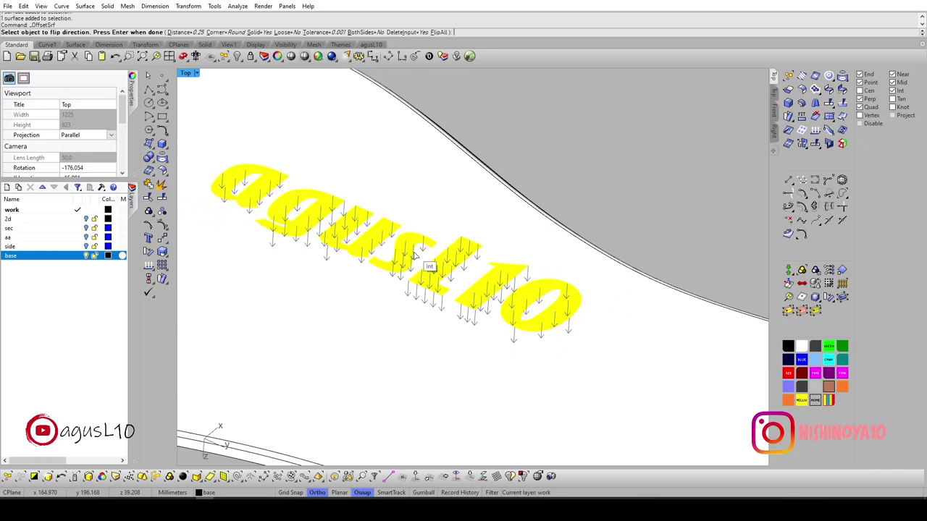
{"action": "key", "text": "Return"}
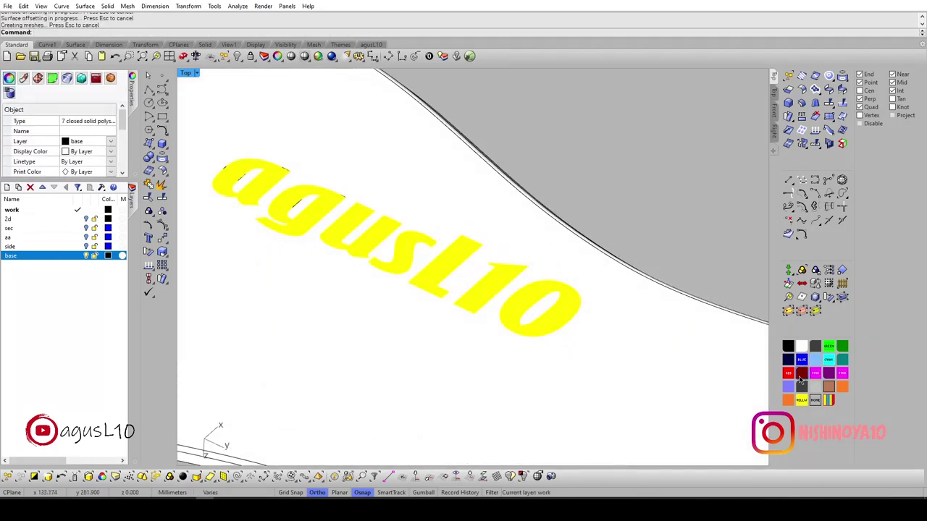
{"action": "left_click", "coordinate": [789, 373]}
Select the red letters with SelColor and delete the stray surface on the L.
{"action": "scroll", "coordinate": [442, 289], "scroll_direction": "up", "scroll_amount": 2}
{"action": "left_click", "coordinate": [436, 270]}
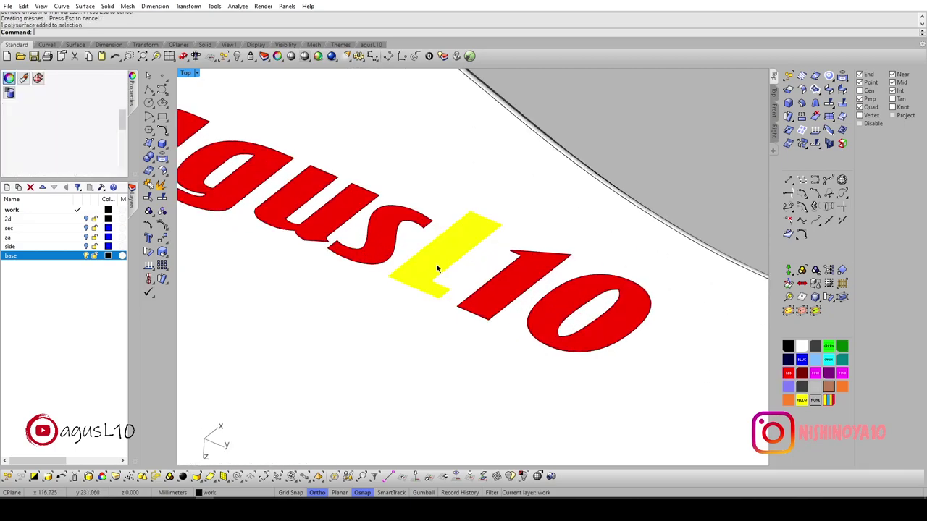
{"action": "type", "text": "selcolor"}
{"action": "key", "text": "Return"}
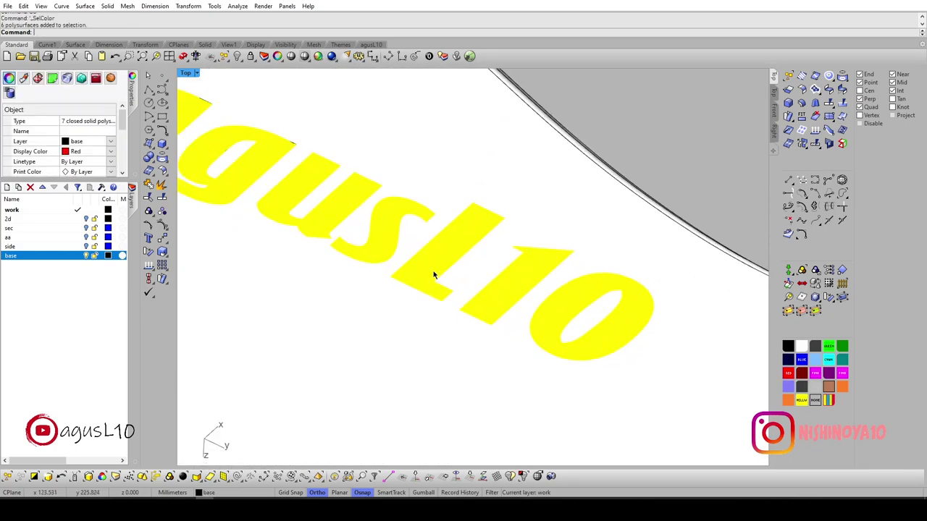
{"action": "left_click", "coordinate": [435, 272]}
{"action": "key", "text": "Delete"}
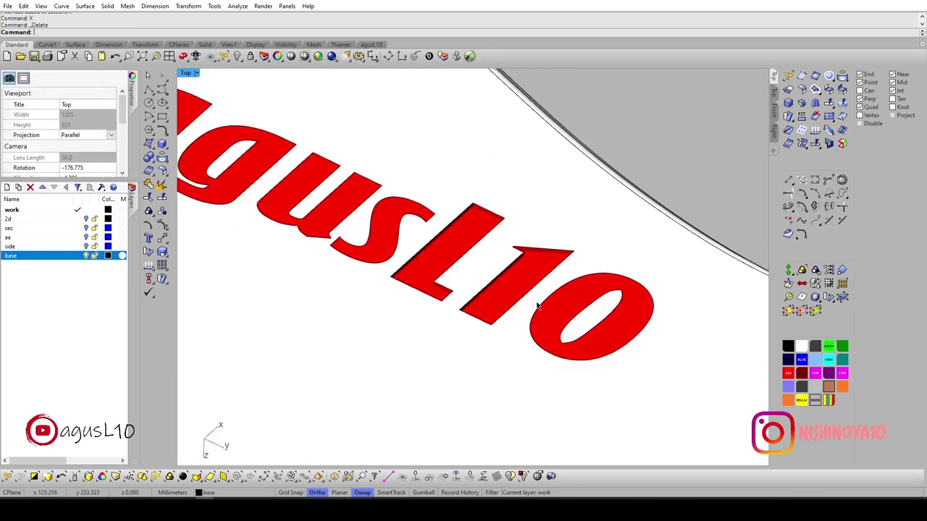
Check the faces of the u and a, then return to the Top plan view.
{"action": "scroll", "coordinate": [385, 245], "scroll_direction": "up", "scroll_amount": 2}
{"action": "right_click_drag", "start_coordinate": [278, 181], "coordinate": [397, 250]}
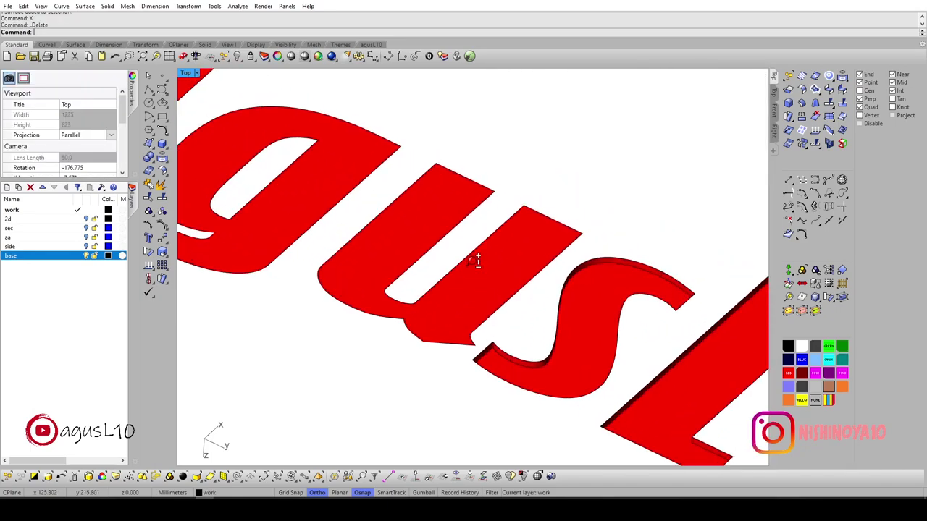
{"action": "left_click", "coordinate": [398, 254]}
{"action": "scroll", "coordinate": [398, 255], "scroll_direction": "up", "scroll_amount": 2}
{"action": "scroll", "coordinate": [325, 214], "scroll_direction": "down", "scroll_amount": 3}
{"action": "left_click", "coordinate": [327, 218]}
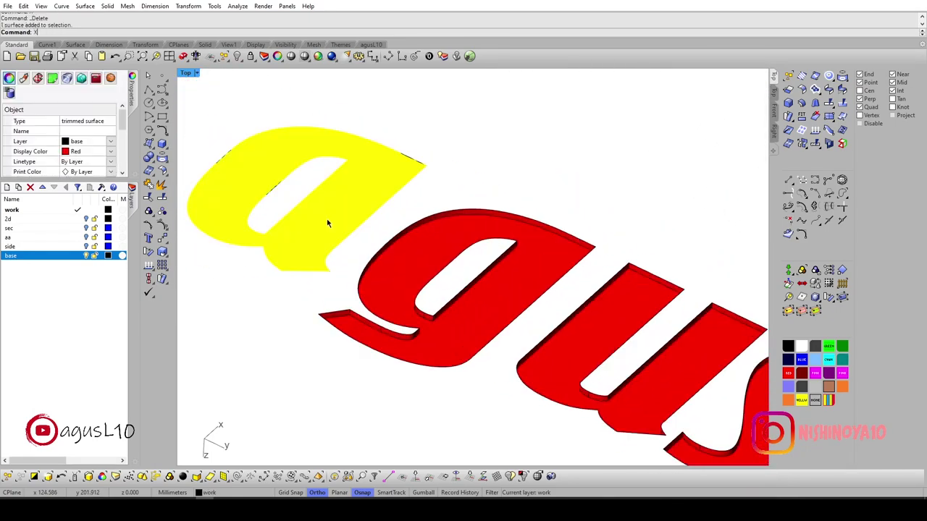
{"action": "mouse_move", "coordinate": [327, 218]}
{"action": "right_mouse_down", "text": "ctrl+shift"}
{"action": "mouse_move", "coordinate": [397, 310]}
{"action": "mouse_move", "coordinate": [410, 275]}
{"action": "mouse_move", "coordinate": [321, 304]}
{"action": "mouse_move", "coordinate": [414, 323]}
{"action": "right_mouse_up", "text": "ctrl+shift"}
{"action": "key", "text": "Home"}
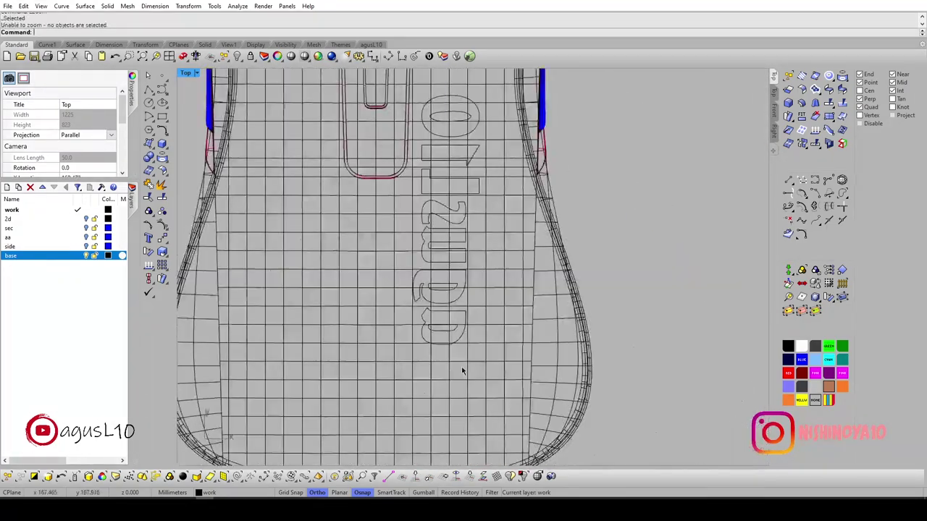
Zoom into the agusL10 lettering, then return to the perspective view of the mouse.
{"action": "key", "text": "Home"}
{"action": "type", "text": "z"}
{"action": "key", "text": "Return"}
{"action": "left_click_drag", "start_coordinate": [430, 248], "coordinate": [511, 362]}
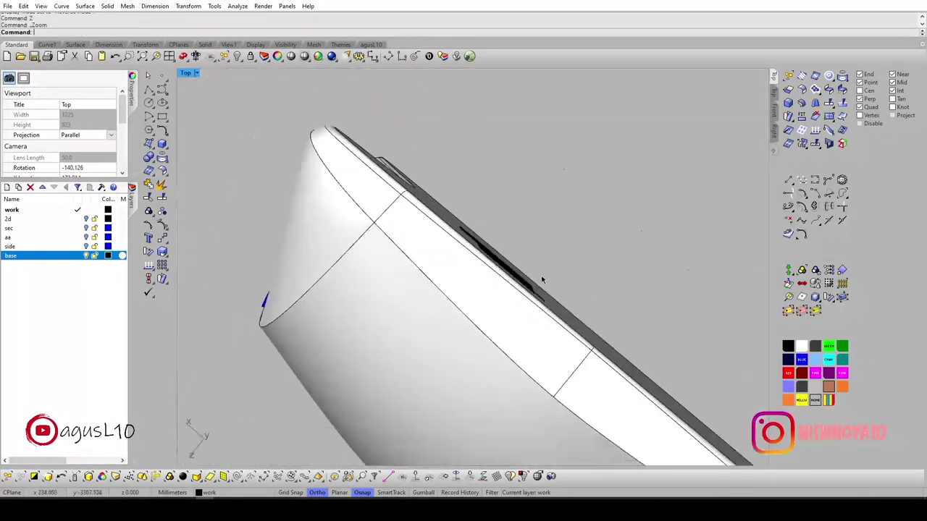
{"action": "key", "text": "Home"}
{"action": "key", "text": "Home"}
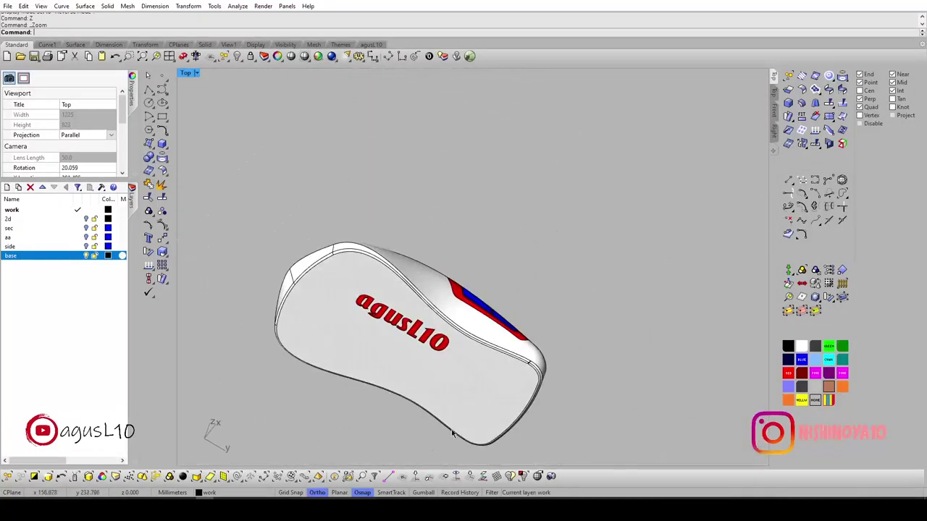
{"action": "key", "text": "Home"}
{"action": "key", "text": "Home"}
{"action": "key", "text": "Home"}
{"action": "key", "text": "Home"}
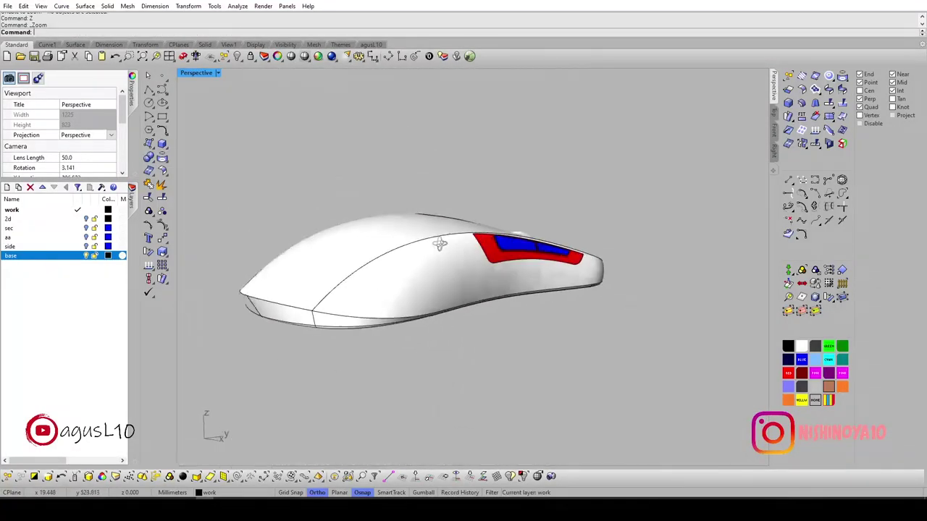
{"action": "key", "text": "Home"}
{"action": "mouse_move", "coordinate": [417, 302]}
{"action": "right_mouse_down"}
{"action": "mouse_move", "coordinate": [563, 274]}
{"action": "mouse_move", "coordinate": [423, 284]}
{"action": "right_mouse_up"}
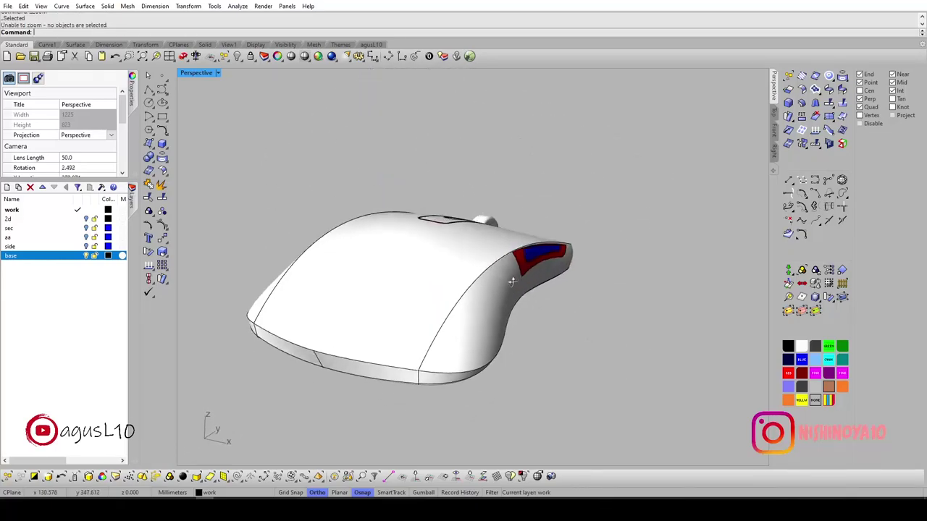
Recolour the selected mouse body surfaces black.
{"action": "left_click", "coordinate": [423, 283]}
{"action": "scroll", "coordinate": [423, 284], "scroll_direction": "up", "scroll_amount": 5}
{"action": "scroll", "coordinate": [453, 329], "scroll_direction": "up", "scroll_amount": 3}
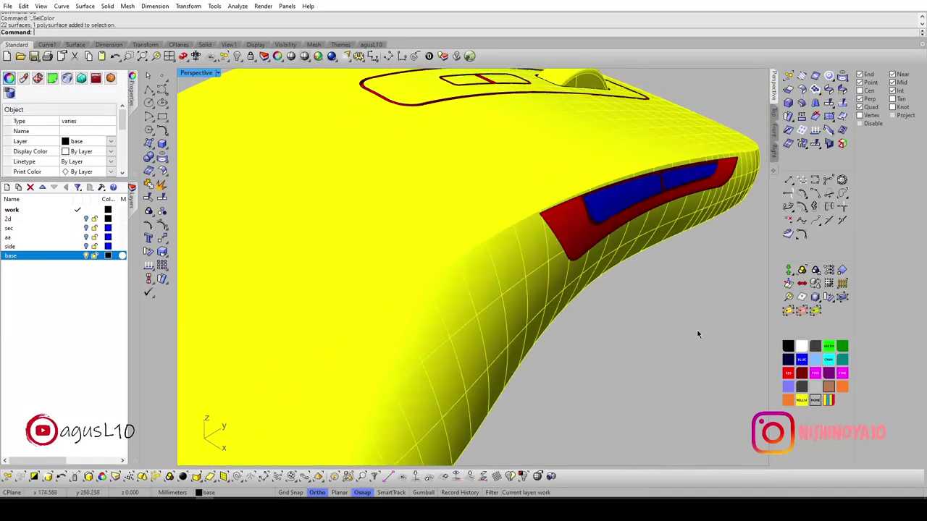
{"action": "left_click", "coordinate": [816, 347]}
{"action": "key", "text": "Escape"}
{"action": "scroll", "coordinate": [544, 296], "scroll_direction": "down", "scroll_amount": 5}
Make the red side trim surface white.
{"action": "mouse_move", "coordinate": [543, 296]}
{"action": "right_mouse_down"}
{"action": "mouse_move", "coordinate": [445, 242]}
{"action": "mouse_move", "coordinate": [389, 258]}
{"action": "mouse_move", "coordinate": [534, 244]}
{"action": "mouse_move", "coordinate": [567, 137]}
{"action": "mouse_move", "coordinate": [548, 201]}
{"action": "mouse_move", "coordinate": [478, 218]}
{"action": "mouse_move", "coordinate": [460, 245]}
{"action": "mouse_move", "coordinate": [435, 217]}
{"action": "mouse_move", "coordinate": [414, 265]}
{"action": "mouse_move", "coordinate": [393, 269]}
{"action": "mouse_move", "coordinate": [473, 281]}
{"action": "mouse_move", "coordinate": [449, 287]}
{"action": "mouse_move", "coordinate": [546, 307]}
{"action": "right_mouse_up"}
{"action": "left_click", "coordinate": [547, 308], "text": "ctrl+shift"}
{"action": "type", "text": "S"}
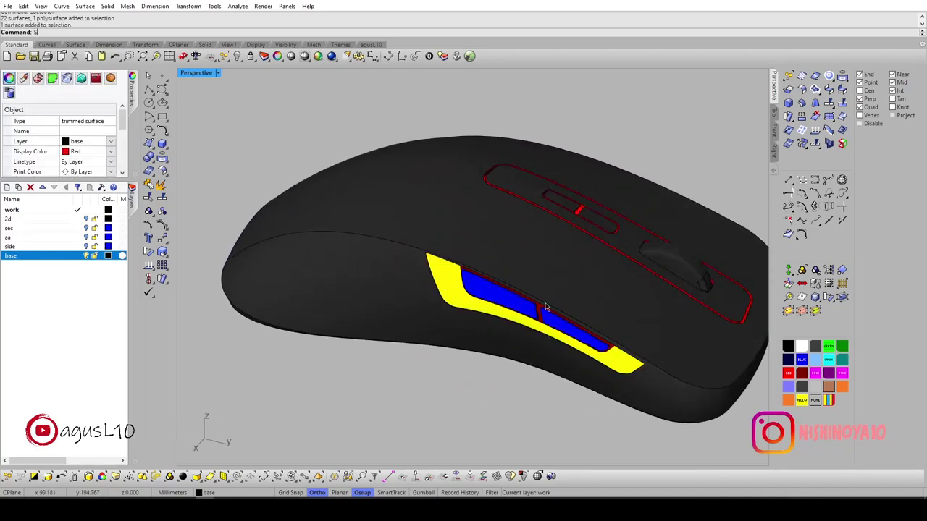
{"action": "left_click", "coordinate": [802, 347]}
{"action": "mouse_move", "coordinate": [449, 258]}
{"action": "right_mouse_down"}
{"action": "mouse_move", "coordinate": [652, 231]}
{"action": "mouse_move", "coordinate": [499, 290]}
{"action": "mouse_move", "coordinate": [499, 273]}
{"action": "right_mouse_up"}
{"action": "key", "text": "ctrl+shift+e"}
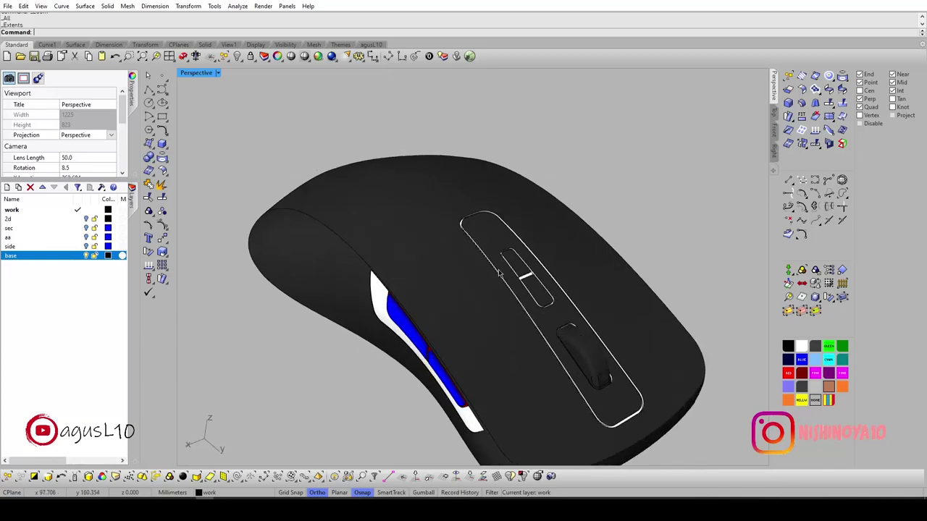
Zoom in and inspect the scroll wheel part.
{"action": "type", "text": "z"}
{"action": "key", "text": "Return"}
{"action": "scroll", "coordinate": [600, 358], "scroll_direction": "up", "scroll_amount": 5}
{"action": "scroll", "coordinate": [554, 321], "scroll_direction": "up", "scroll_amount": 3}
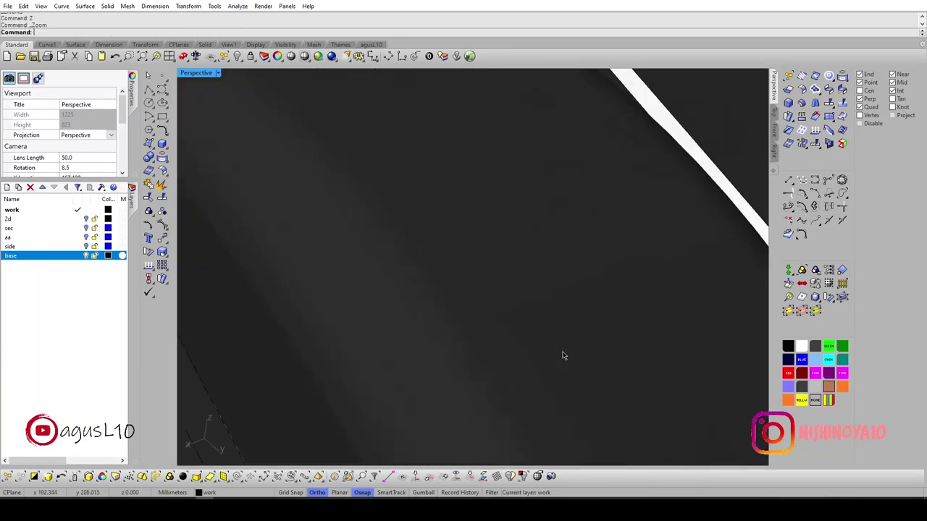
{"action": "scroll", "coordinate": [563, 356], "scroll_direction": "down", "scroll_amount": 2}
{"action": "mouse_move", "coordinate": [489, 238]}
{"action": "right_mouse_down"}
{"action": "mouse_move", "coordinate": [451, 260]}
{"action": "mouse_move", "coordinate": [480, 232]}
{"action": "right_mouse_up"}
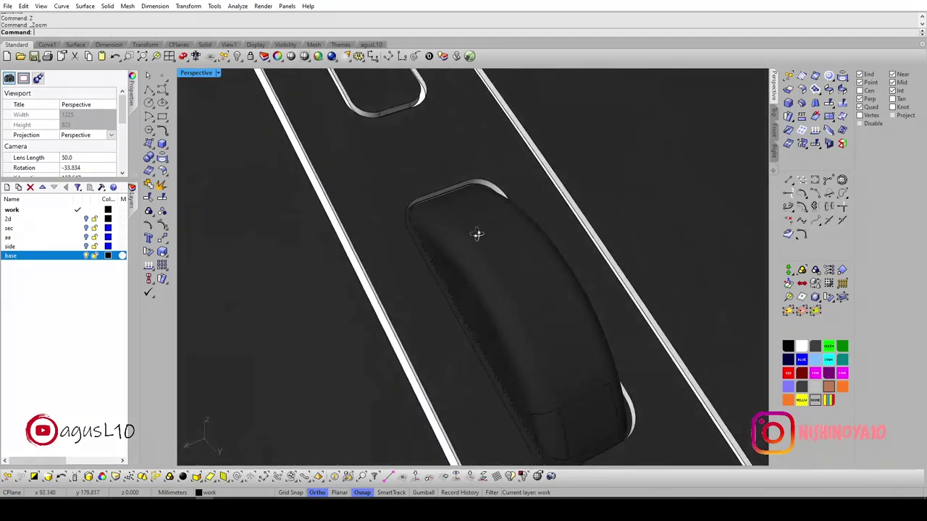
{"action": "left_click", "coordinate": [484, 272]}
{"action": "scroll", "coordinate": [485, 272], "scroll_direction": "down", "scroll_amount": 3}
{"action": "scroll", "coordinate": [484, 272], "scroll_direction": "down", "scroll_amount": 3}
{"action": "key", "text": "Escape"}
Fit the whole mouse in view and orbit to show the side grips.
{"action": "right_click_drag", "start_coordinate": [485, 273], "coordinate": [492, 270]}
{"action": "scroll", "coordinate": [492, 270], "scroll_direction": "down", "scroll_amount": 2}
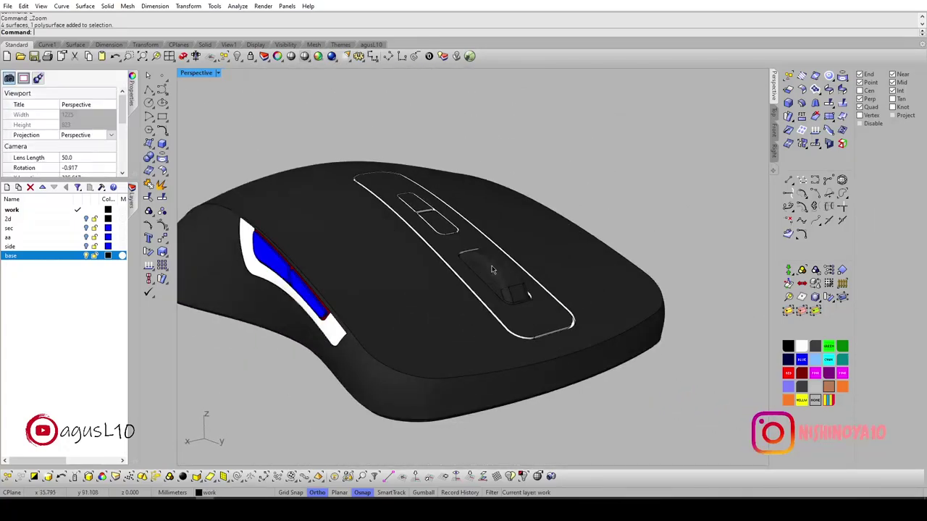
{"action": "key", "text": "ctrl+shift+e"}
{"action": "mouse_move", "coordinate": [502, 273]}
{"action": "right_mouse_down"}
{"action": "mouse_move", "coordinate": [507, 241]}
{"action": "mouse_move", "coordinate": [527, 323]}
{"action": "mouse_move", "coordinate": [531, 314]}
{"action": "mouse_move", "coordinate": [483, 346]}
{"action": "mouse_move", "coordinate": [361, 297]}
{"action": "mouse_move", "coordinate": [546, 254]}
{"action": "mouse_move", "coordinate": [566, 277]}
{"action": "right_mouse_up"}
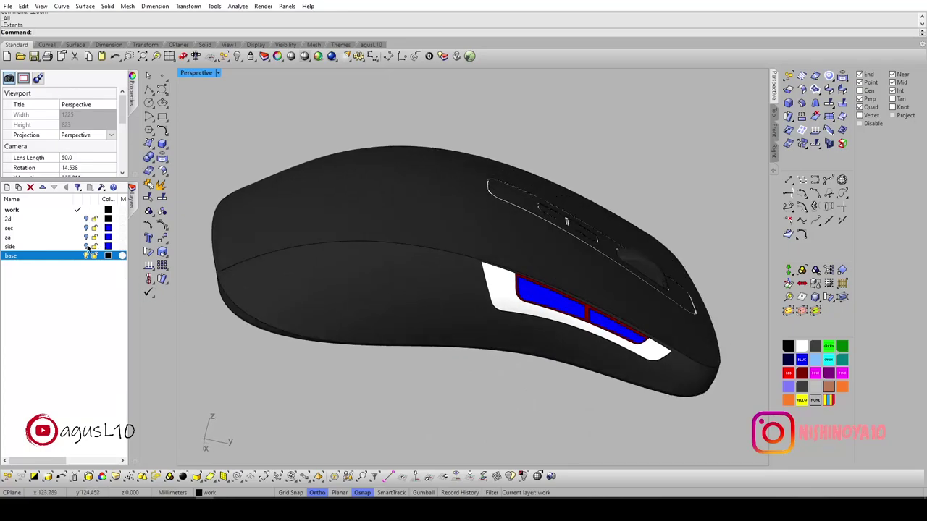
Review the 2D drawing curves and hide the 2d layer.
{"action": "key", "text": "ctrl+F1"}
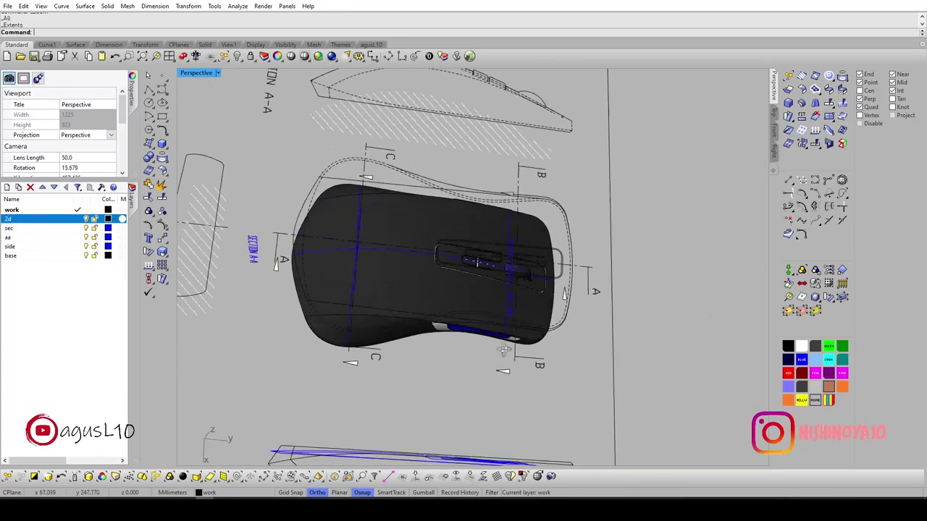
{"action": "right_click_drag", "start_coordinate": [512, 344], "coordinate": [499, 303]}
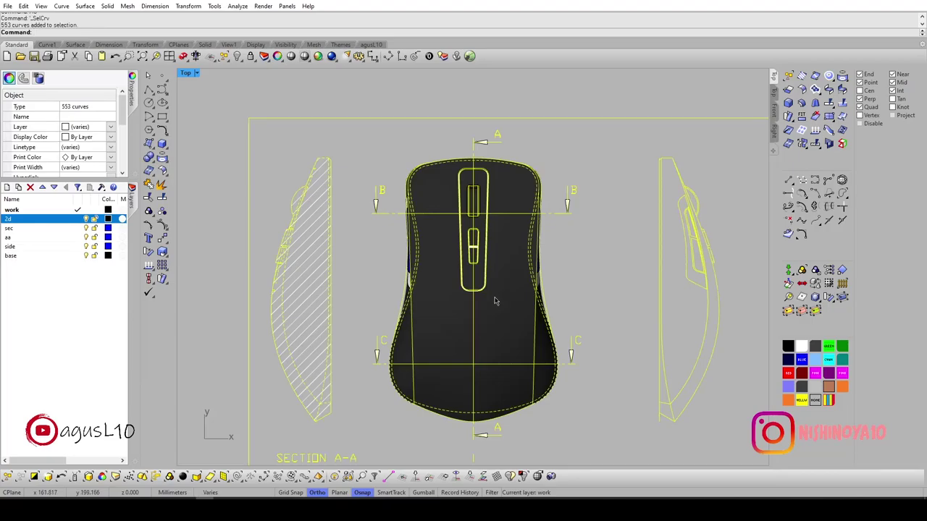
{"action": "key", "text": "ctrl+F3"}
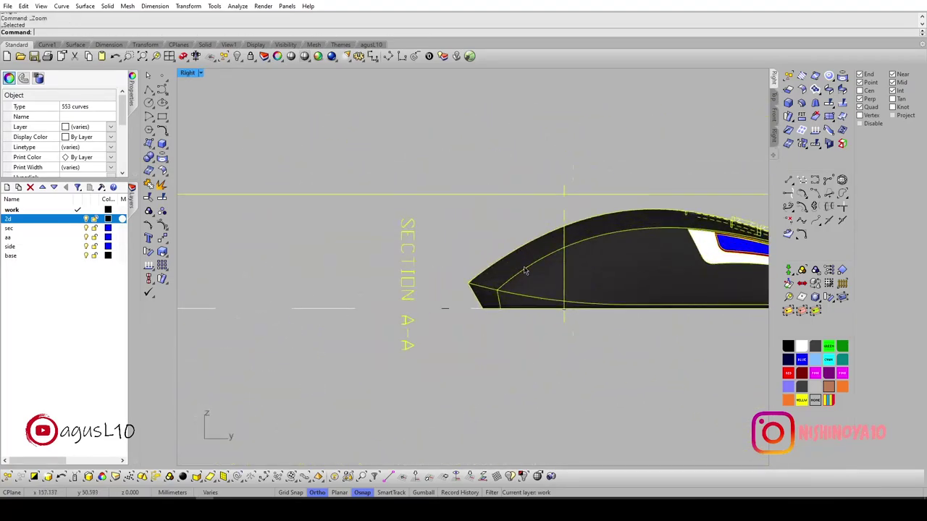
{"action": "right_click_drag", "start_coordinate": [525, 271], "coordinate": [585, 305]}
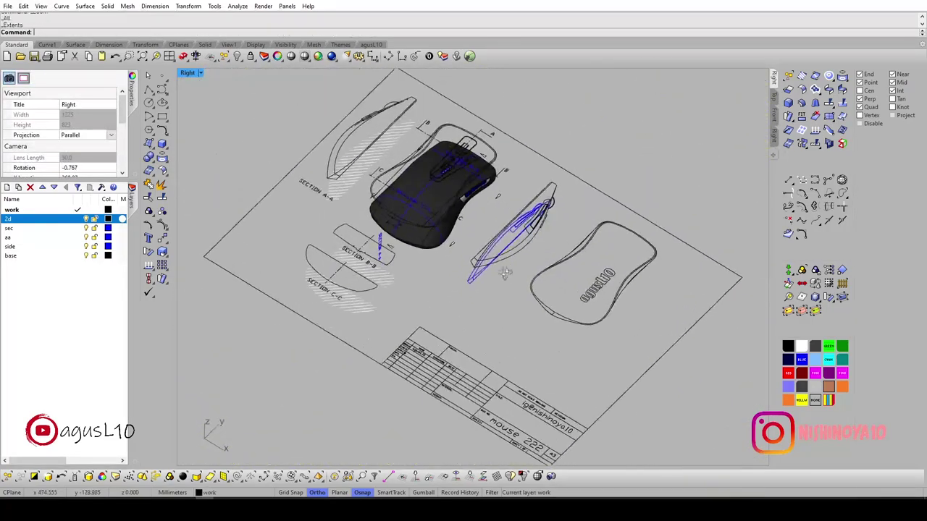
{"action": "scroll", "coordinate": [510, 248], "scroll_direction": "up", "scroll_amount": 5}
{"action": "scroll", "coordinate": [510, 248], "scroll_direction": "down", "scroll_amount": 2}
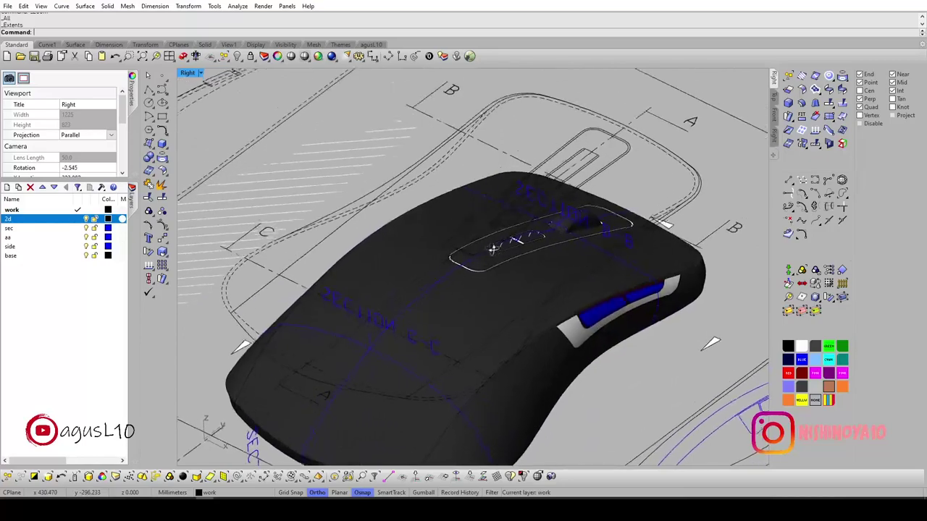
{"action": "left_click", "coordinate": [87, 220]}
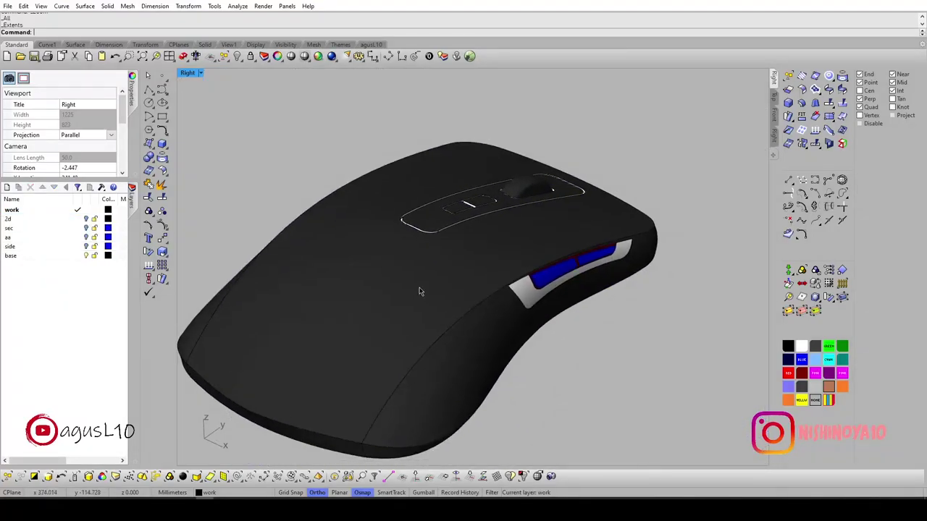
Select the black body surfaces by colour and recolour the mouse shell blue.
{"action": "left_click", "coordinate": [788, 346]}
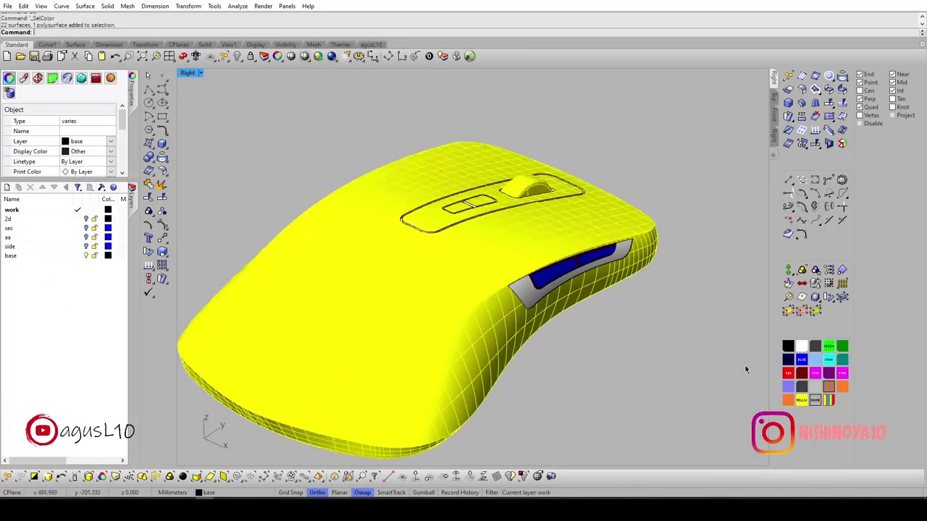
{"action": "left_click", "coordinate": [788, 360]}
{"action": "right_click_drag", "start_coordinate": [555, 331], "coordinate": [541, 343]}
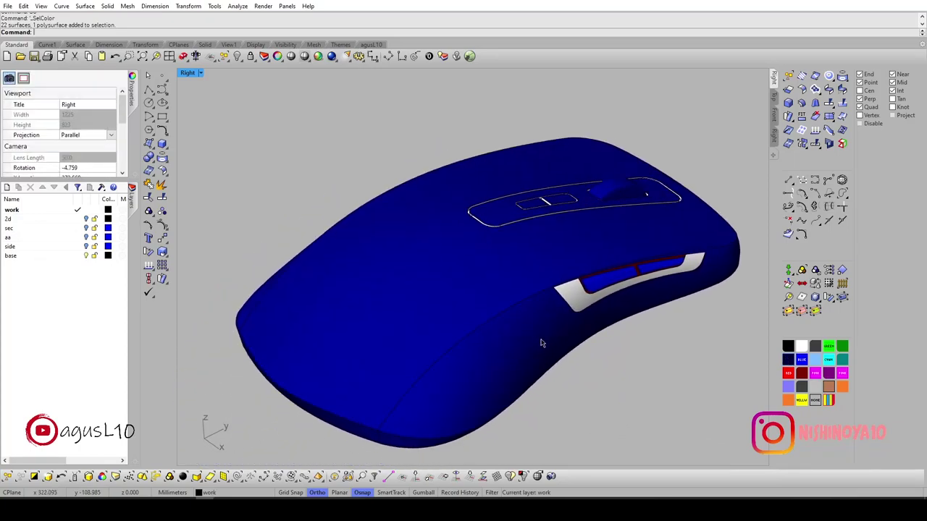